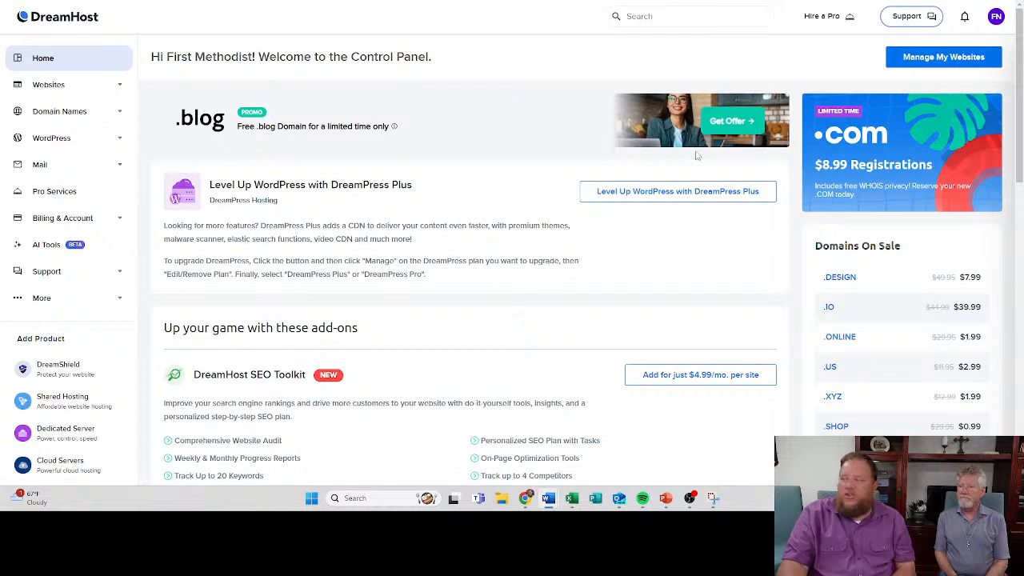
# - Open the list of managed websites and visit firstmethodistchurchnormangee.com to check whether it loads
pyautogui.click(921, 60)
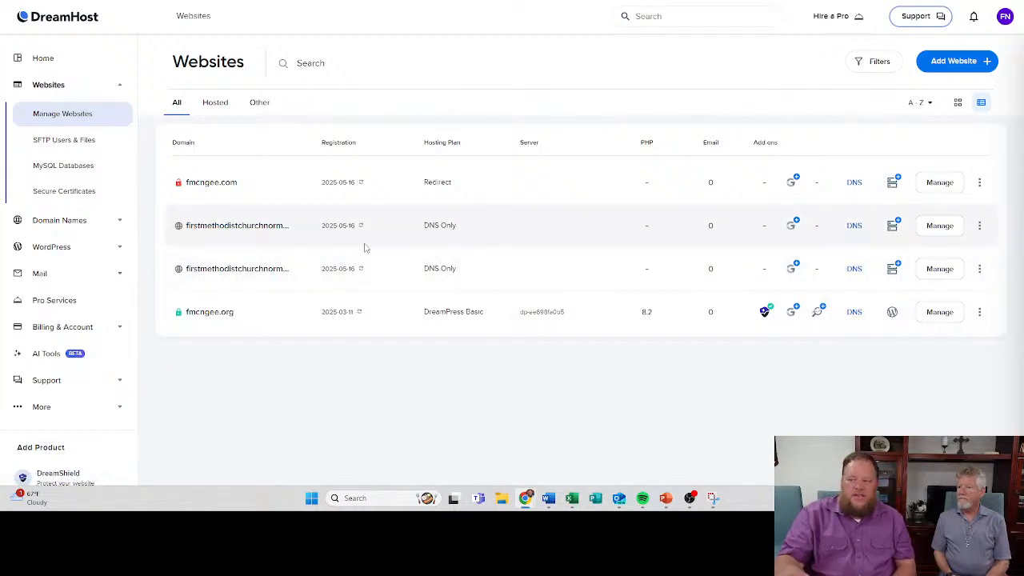
pyautogui.click(247, 228)
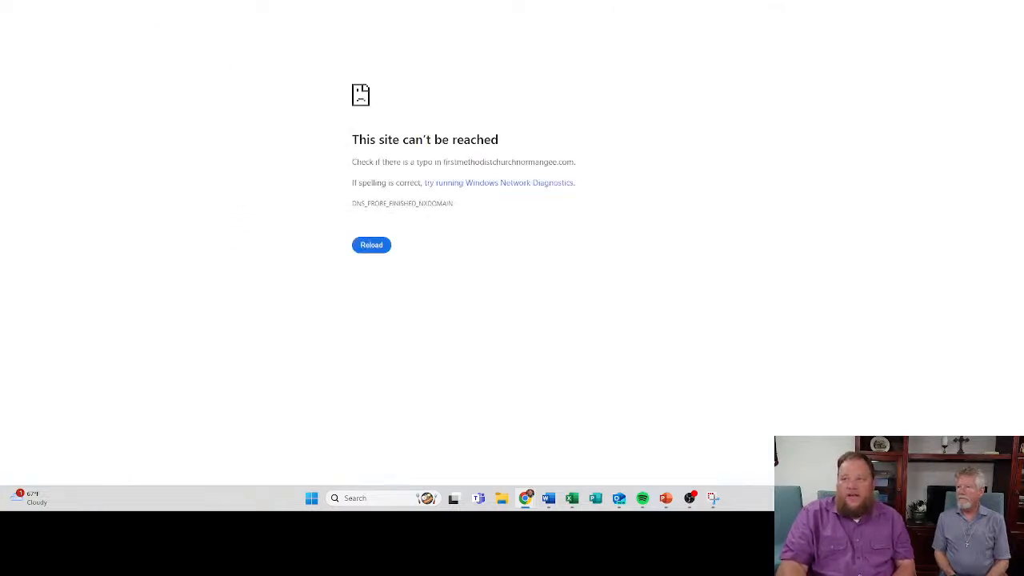
pyautogui.hotkey('alt', 'Left')
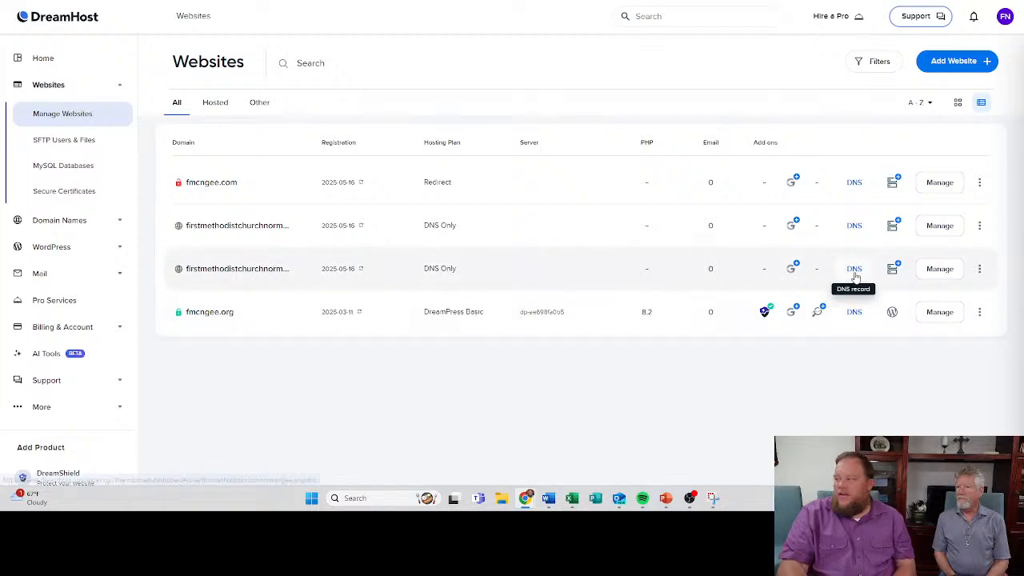
# - Redirect the DNS-only domain firstmethodistchurchnormangee.com to the destination URL fmcngee.org and confirm the redirect
pyautogui.click(936, 224)
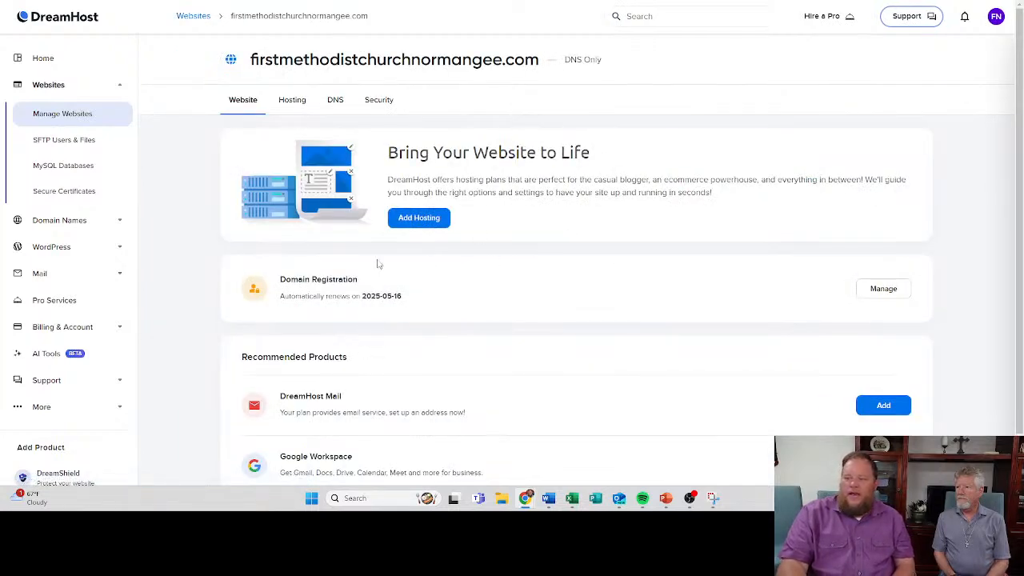
pyautogui.click(293, 102)
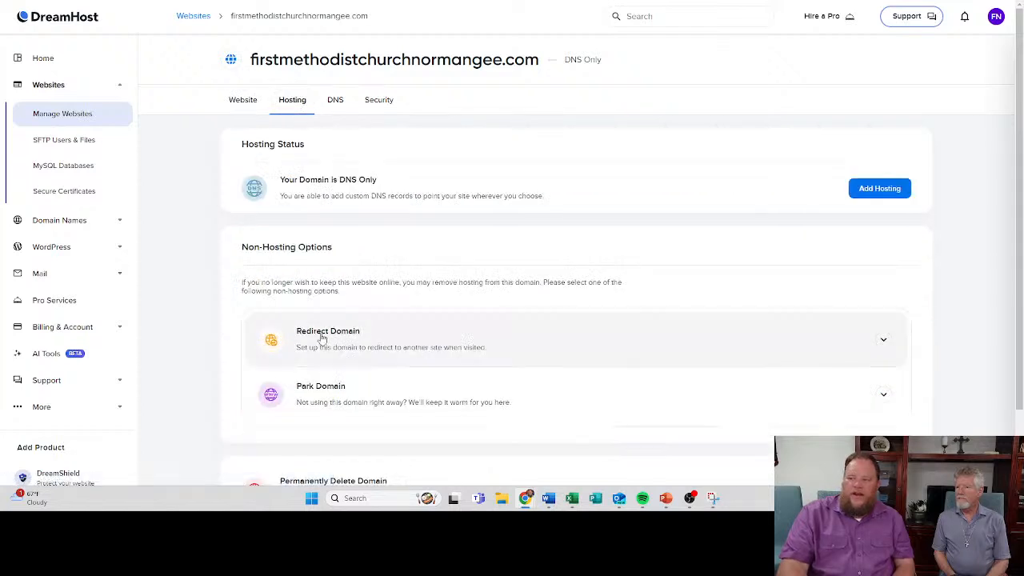
pyautogui.click(322, 338)
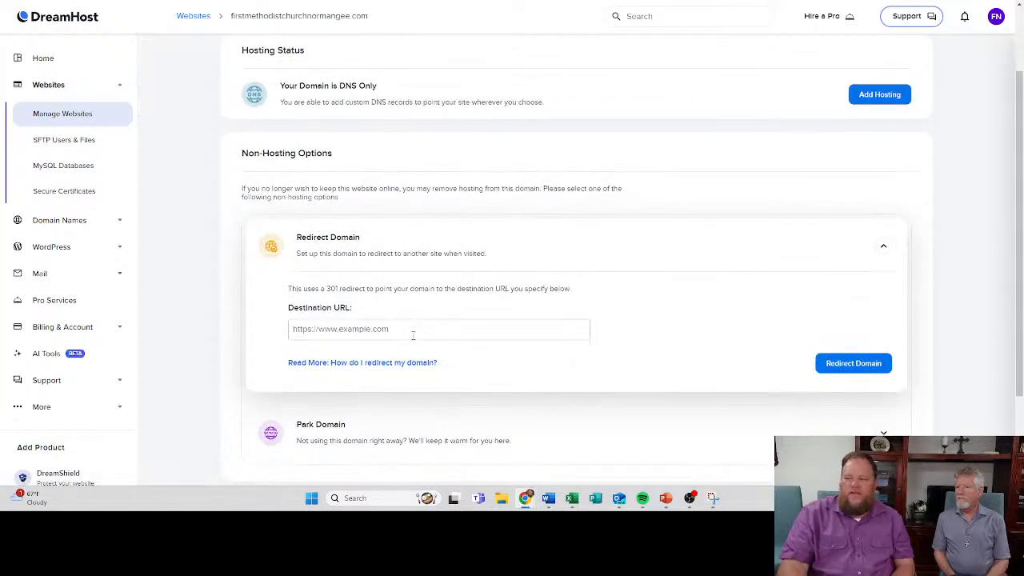
pyautogui.click(318, 336)
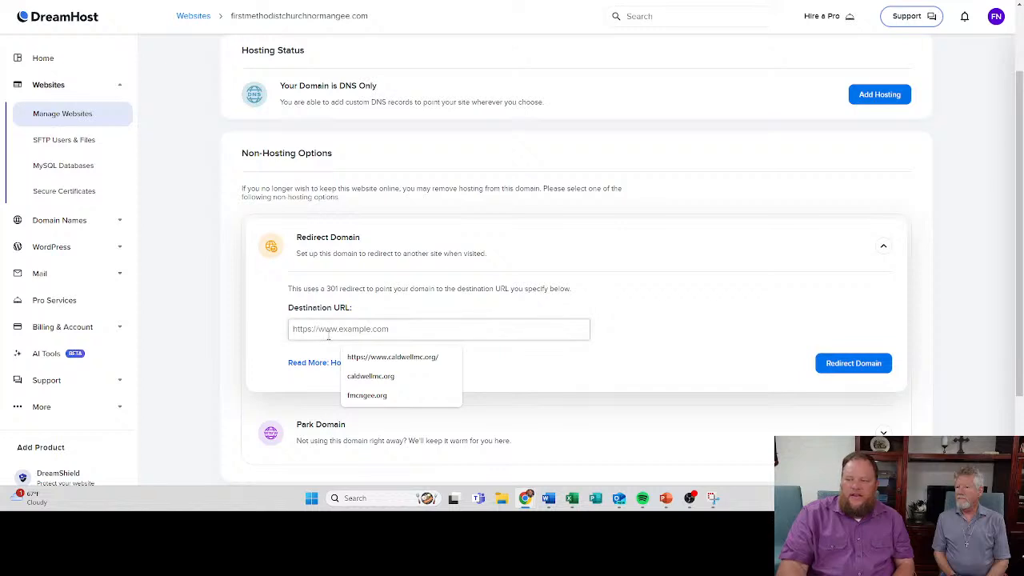
pyautogui.click(366, 395)
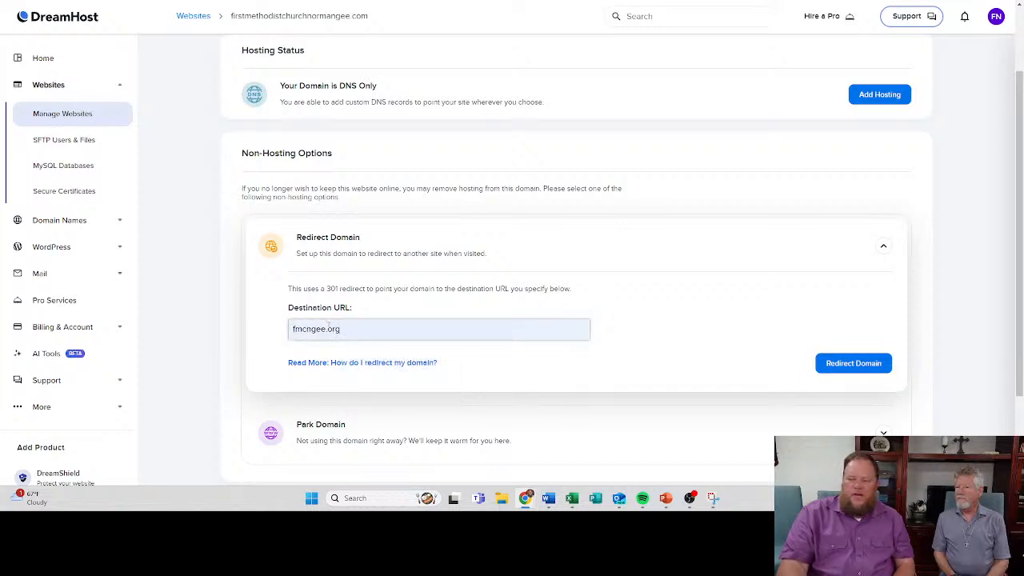
pyautogui.click(829, 364)
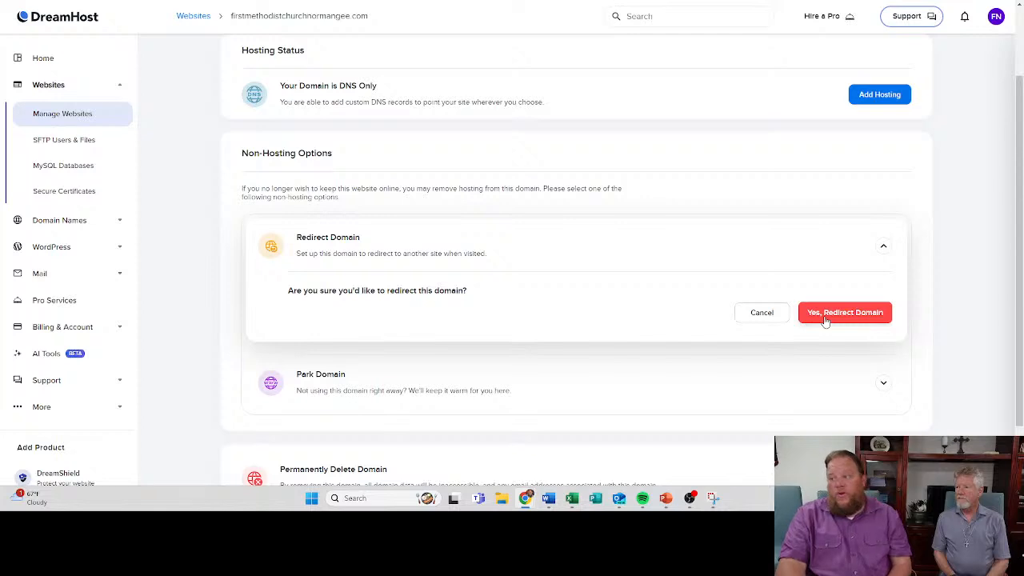
pyautogui.click(825, 318)
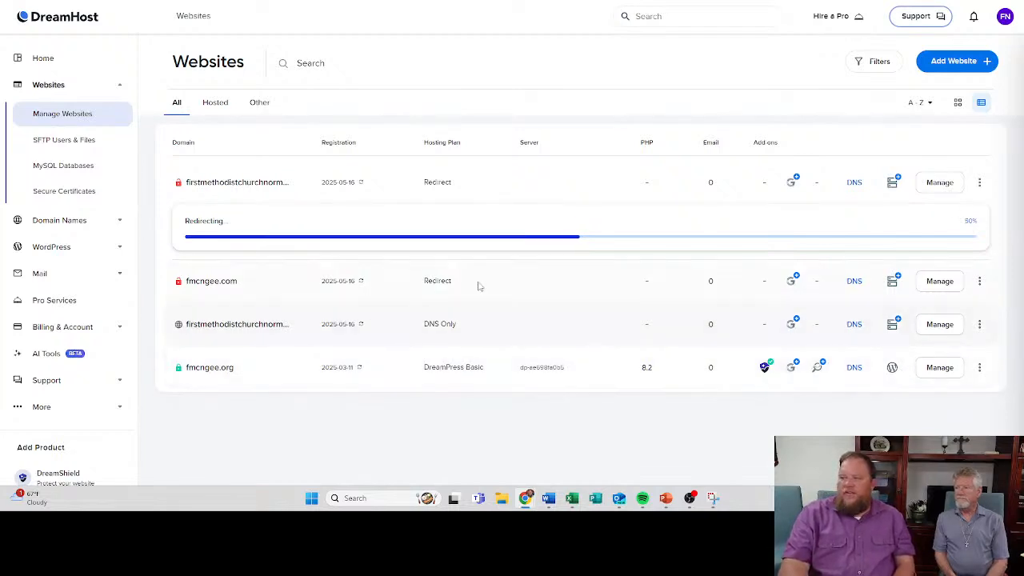
# - Show the websites as a grid and log in to the WordPress admin of fmcngee.org
pyautogui.click(957, 104)
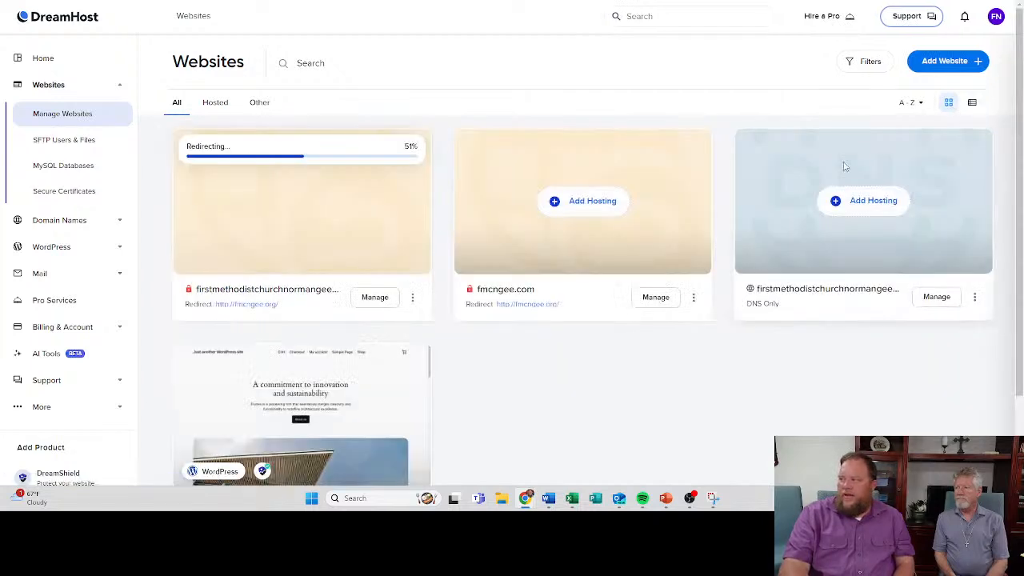
pyautogui.scroll(-2, 349, 253)
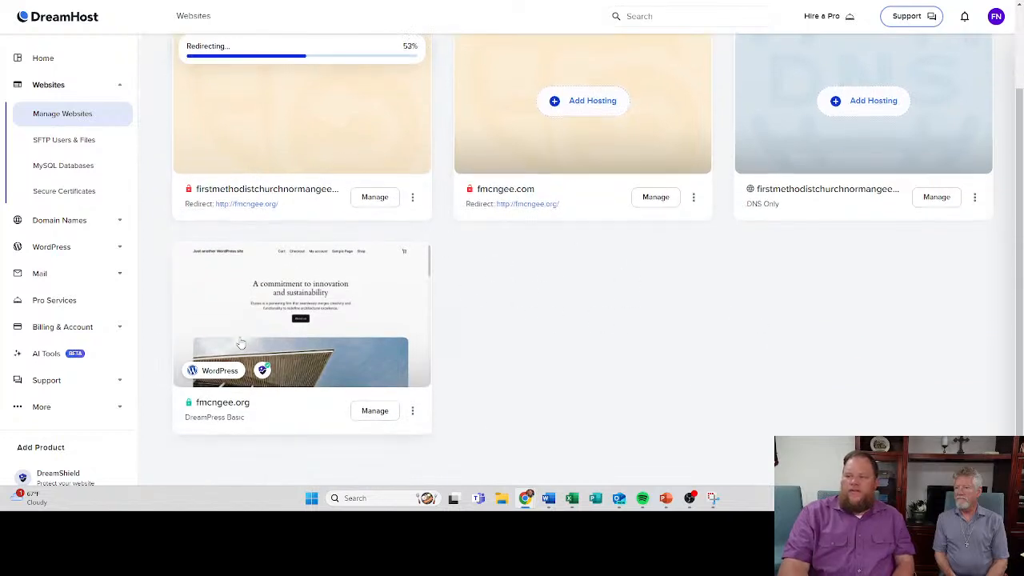
pyautogui.click(211, 372)
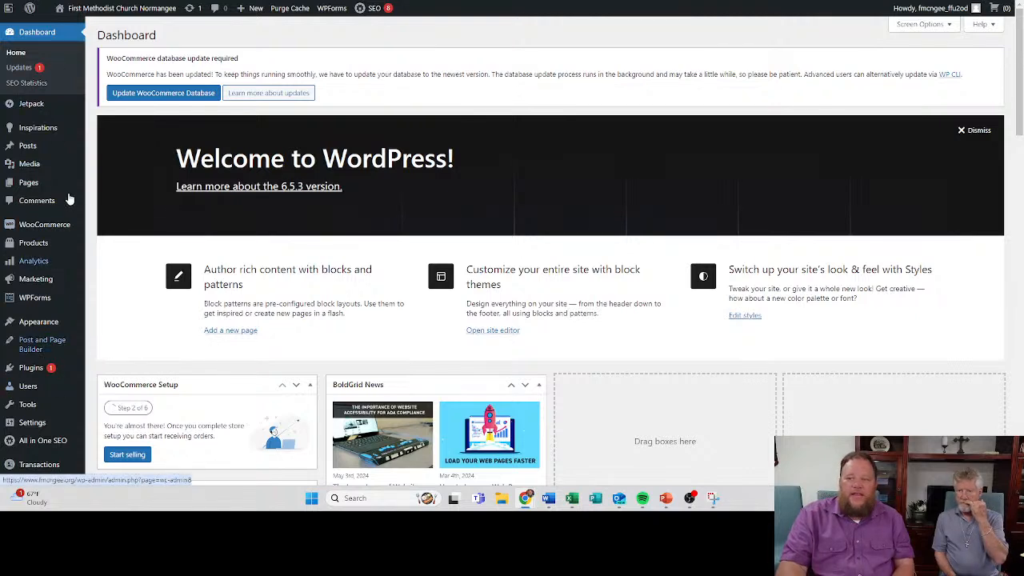
pyautogui.moveTo(35, 173)
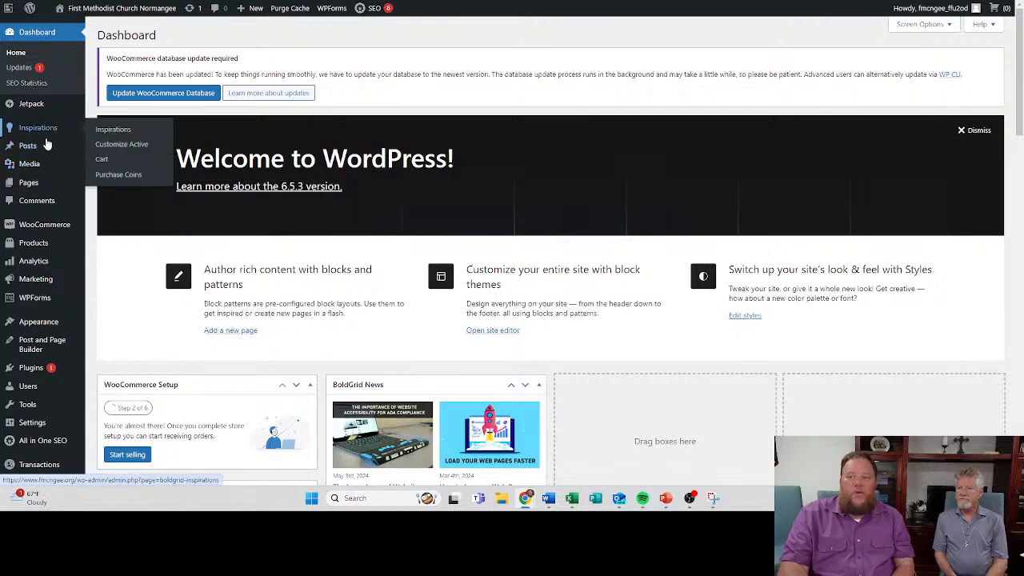
pyautogui.moveTo(45, 152)
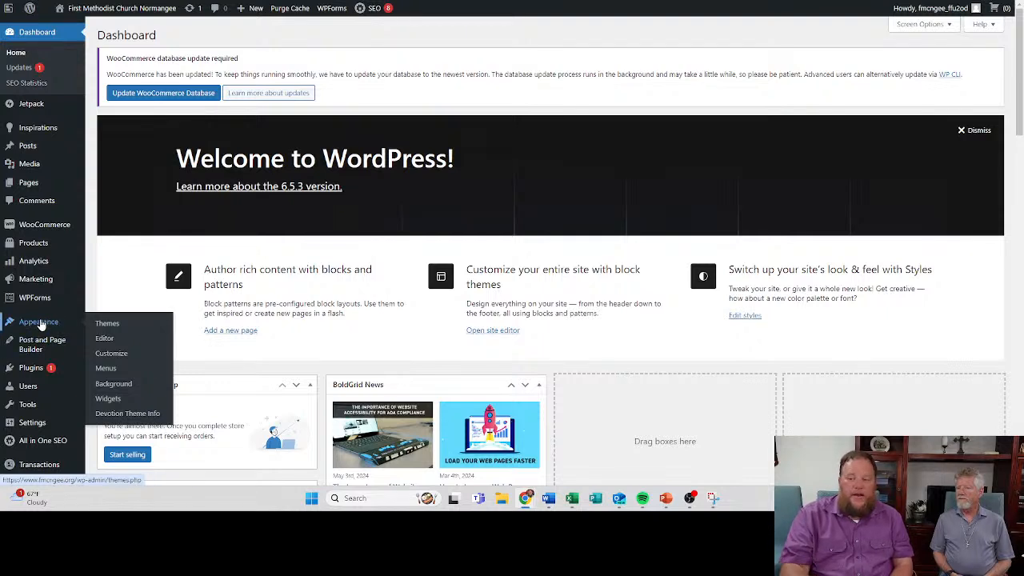
pyautogui.moveTo(26, 186)
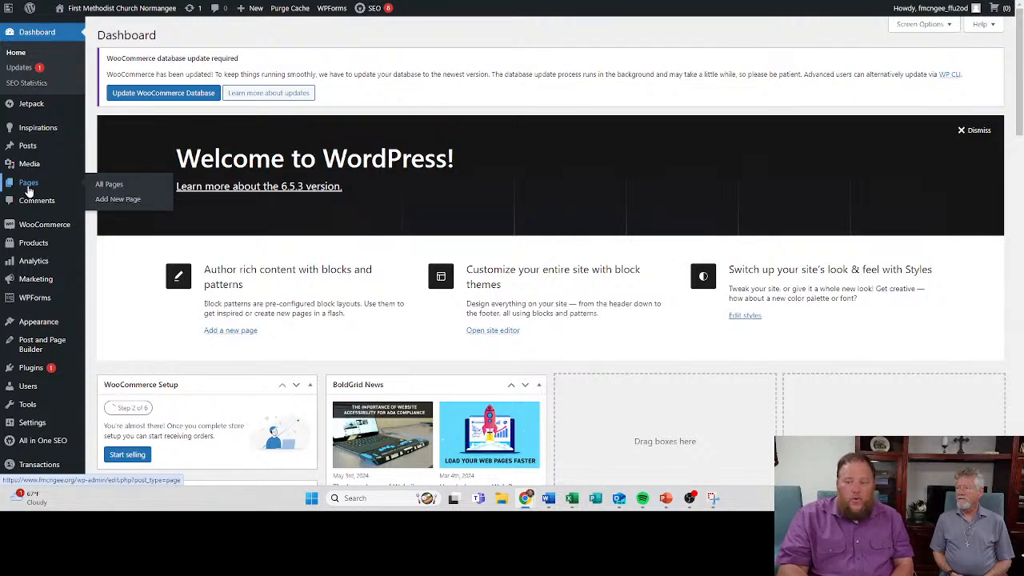
pyautogui.moveTo(21, 271)
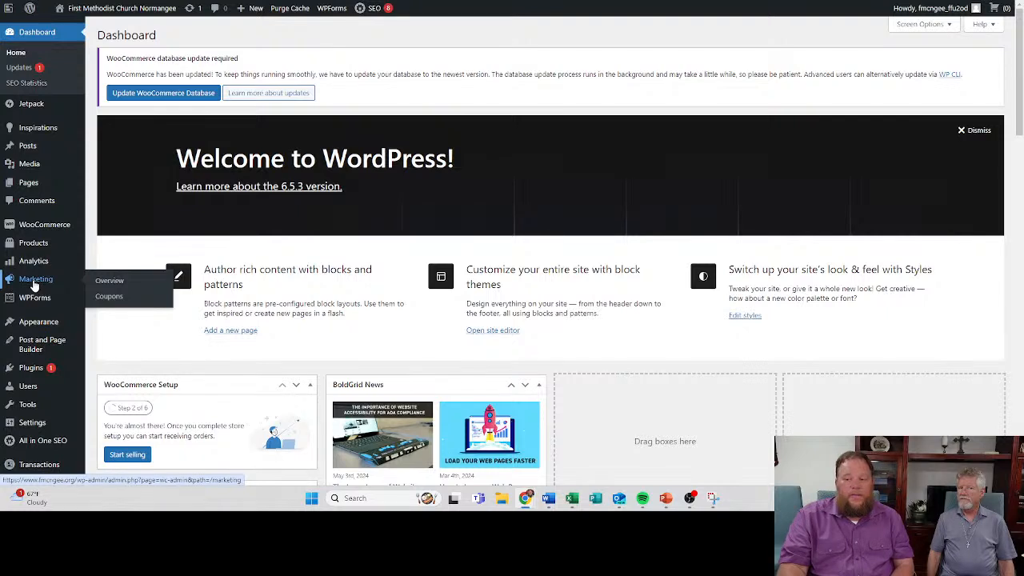
pyautogui.moveTo(34, 300)
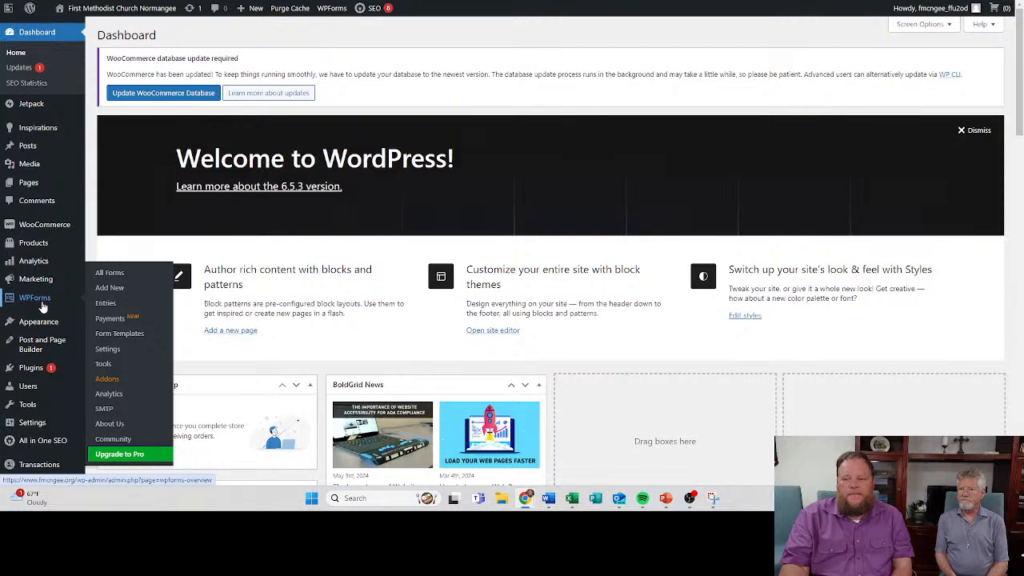
# - Browse the popular WordPress themes available for installation on the site
pyautogui.moveTo(51, 328)
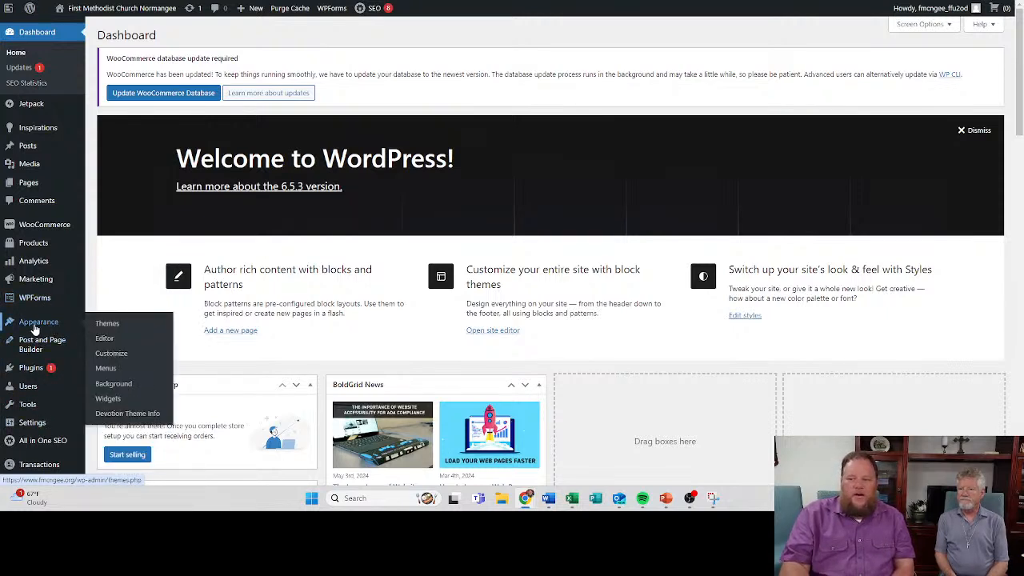
pyautogui.click(118, 330)
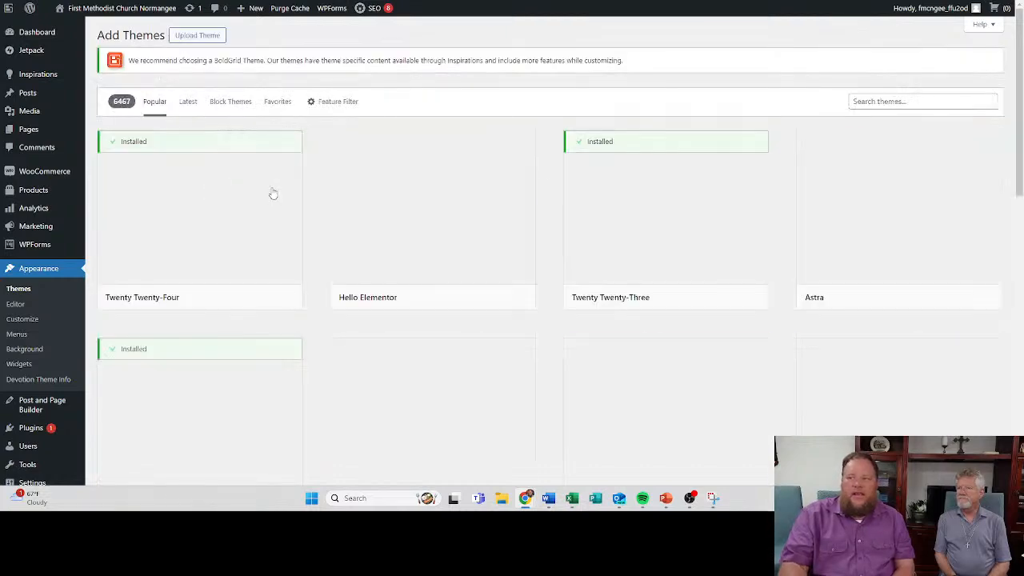
pyautogui.scroll(-5, 392, 300)
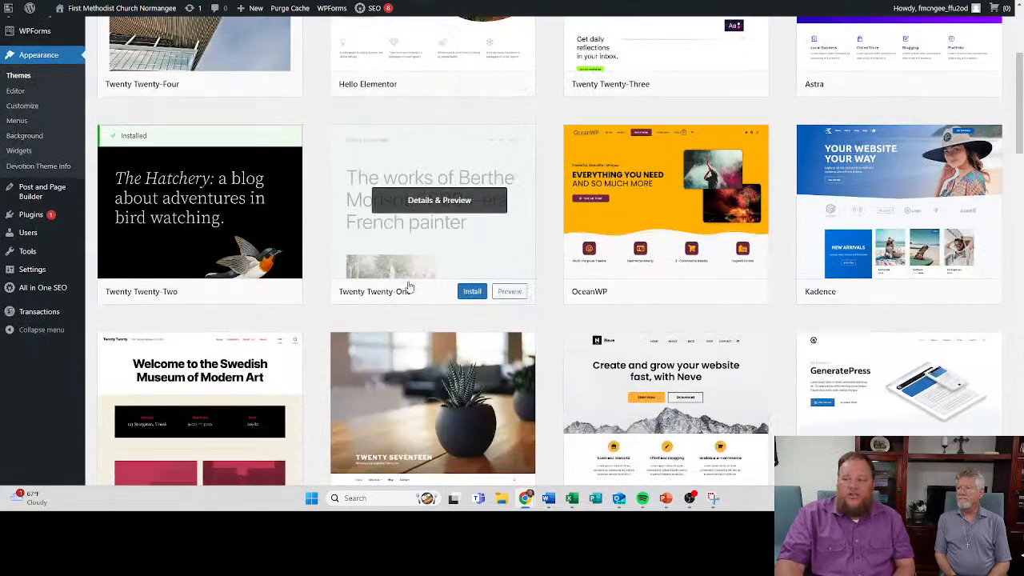
pyautogui.scroll(-1, 408, 285)
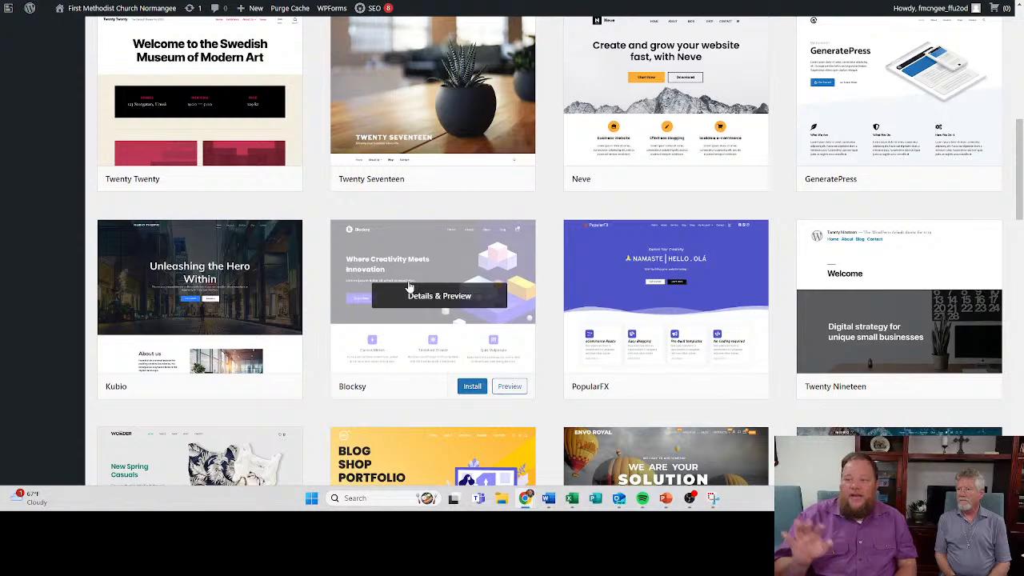
pyautogui.scroll(-5, 463, 197)
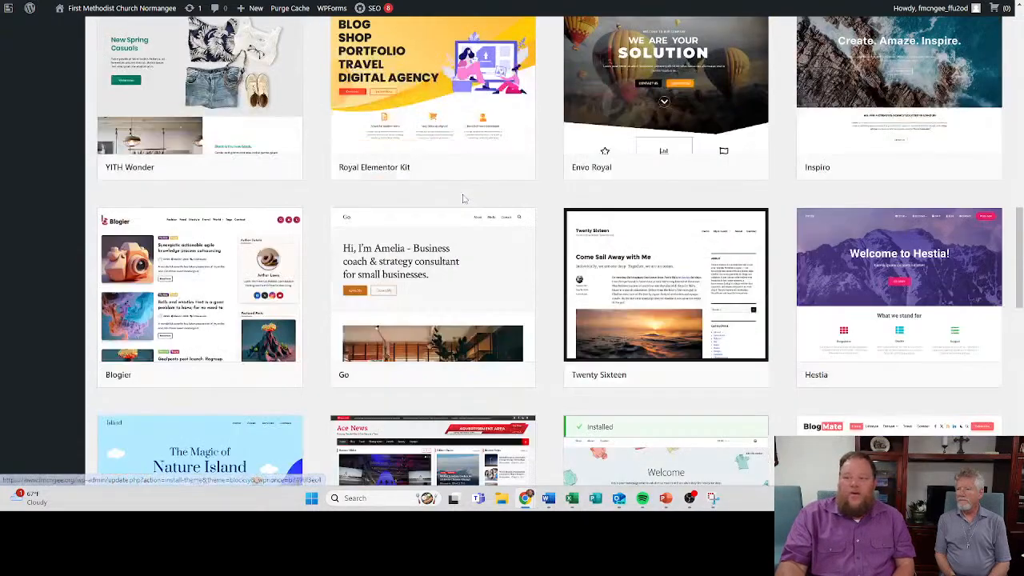
pyautogui.scroll(-5, 432, 256)
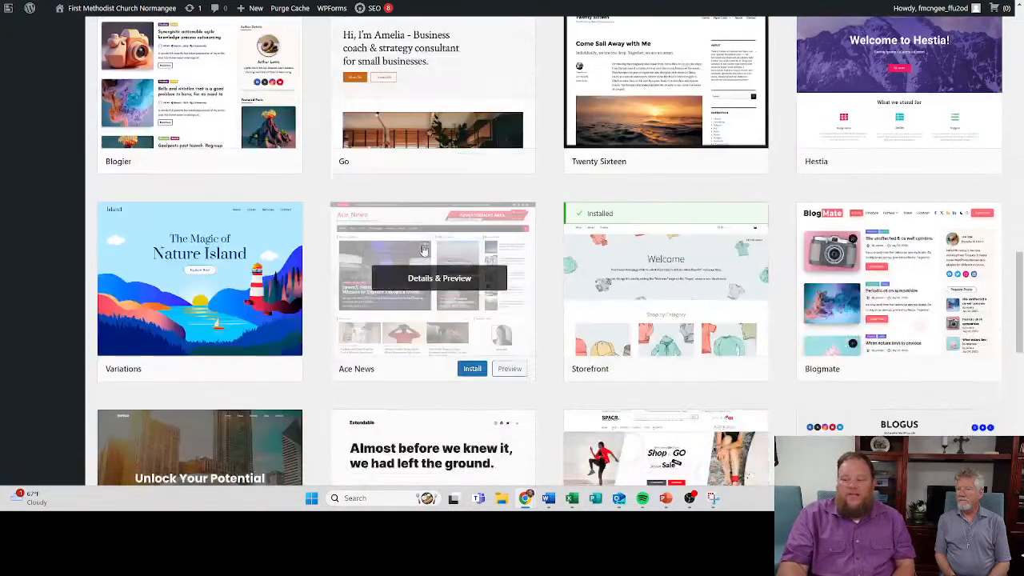
pyautogui.scroll(-2, 431, 234)
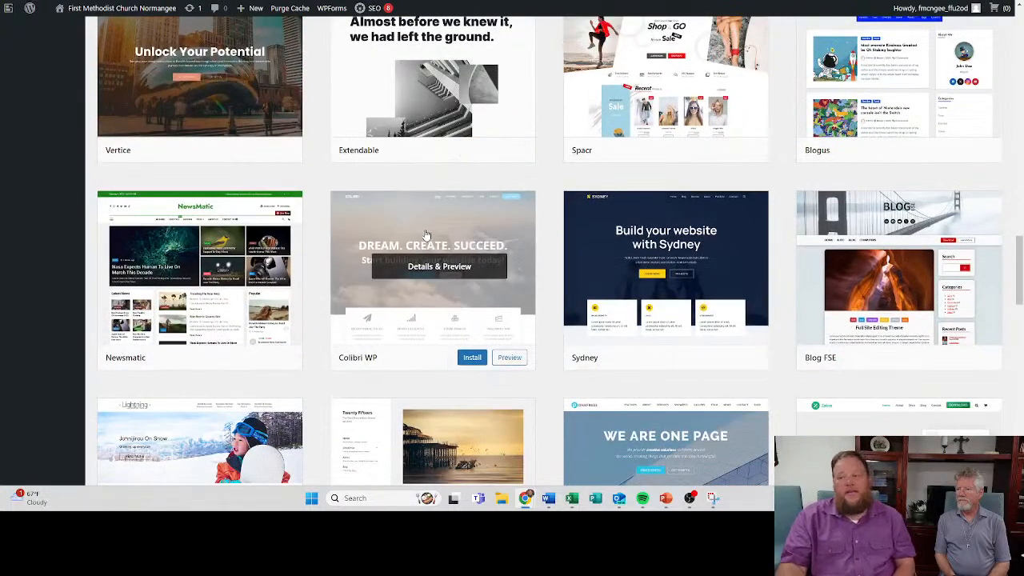
pyautogui.scroll(3, 424, 236)
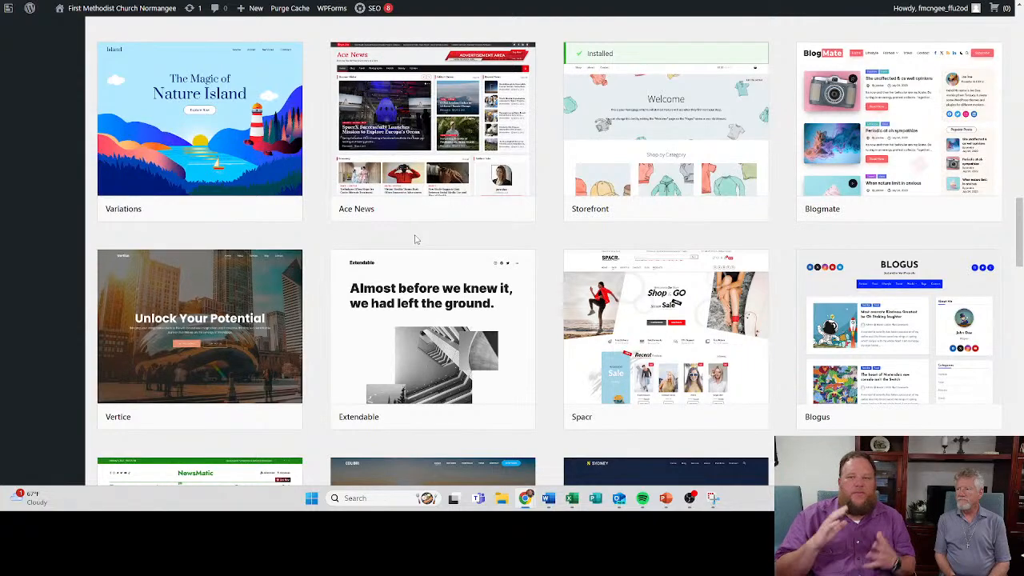
pyautogui.scroll(20, 415, 239)
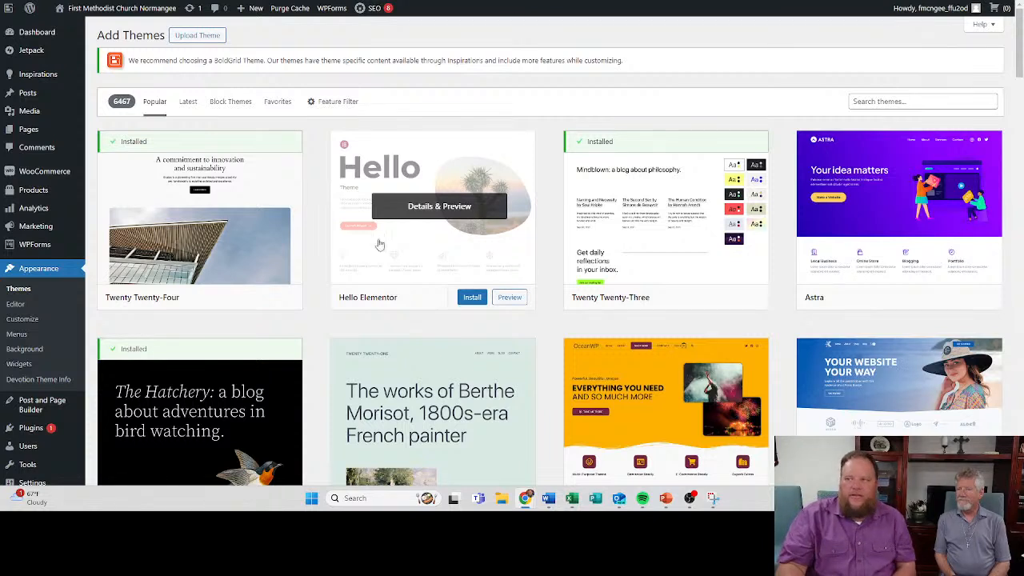
# - Review the themes already installed on the site
pyautogui.click(40, 292)
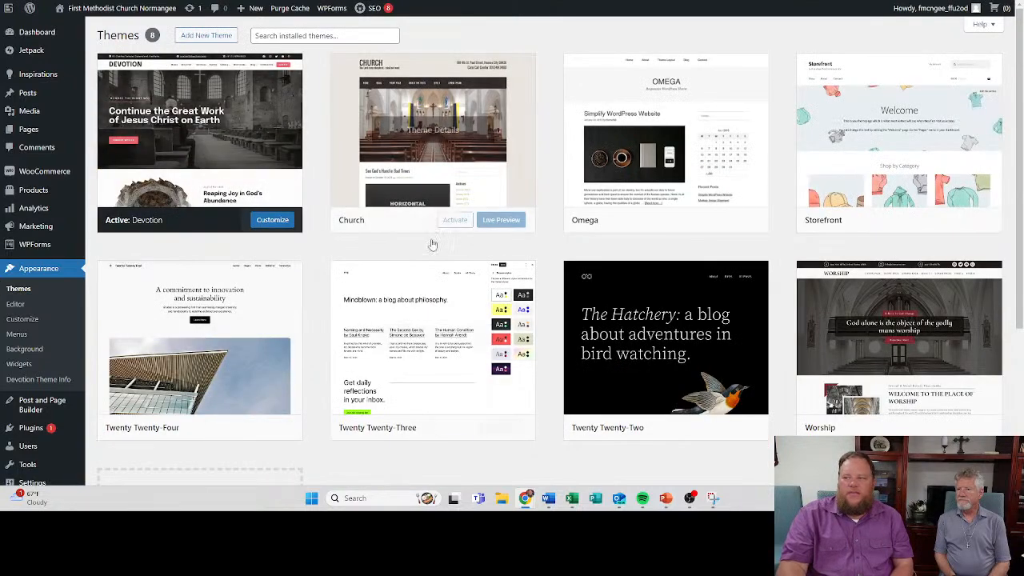
pyautogui.scroll(-3, 615, 331)
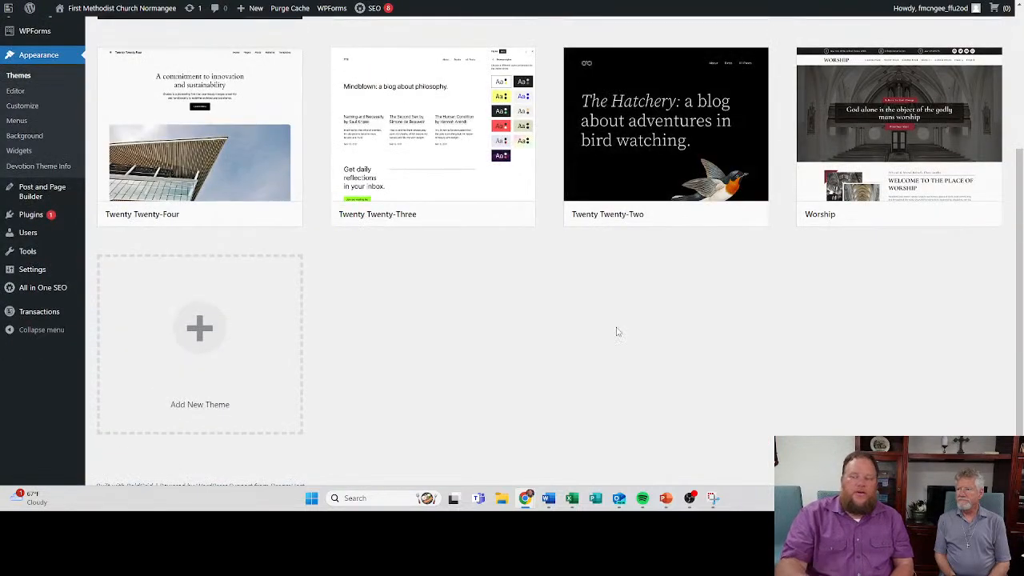
pyautogui.scroll(3, 381, 208)
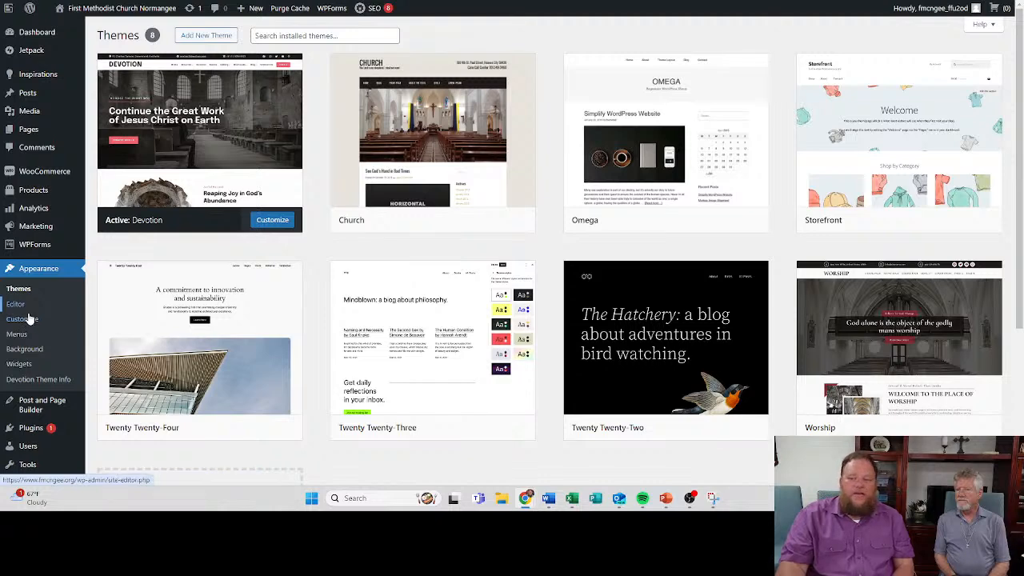
# - Open the active Devotion theme for customization and inspect the Page List in its navigation menu
pyautogui.click(272, 221)
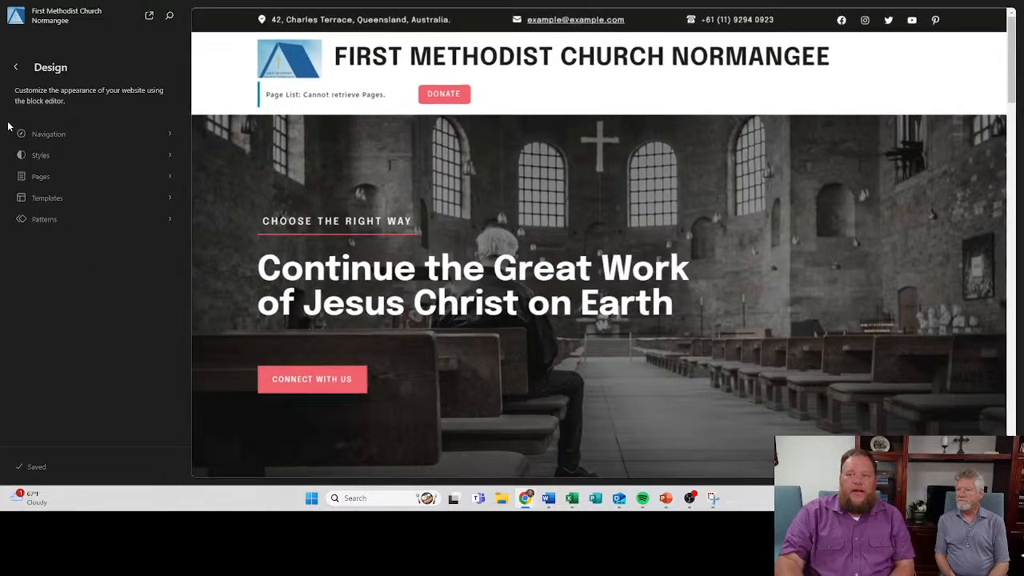
pyautogui.click(57, 139)
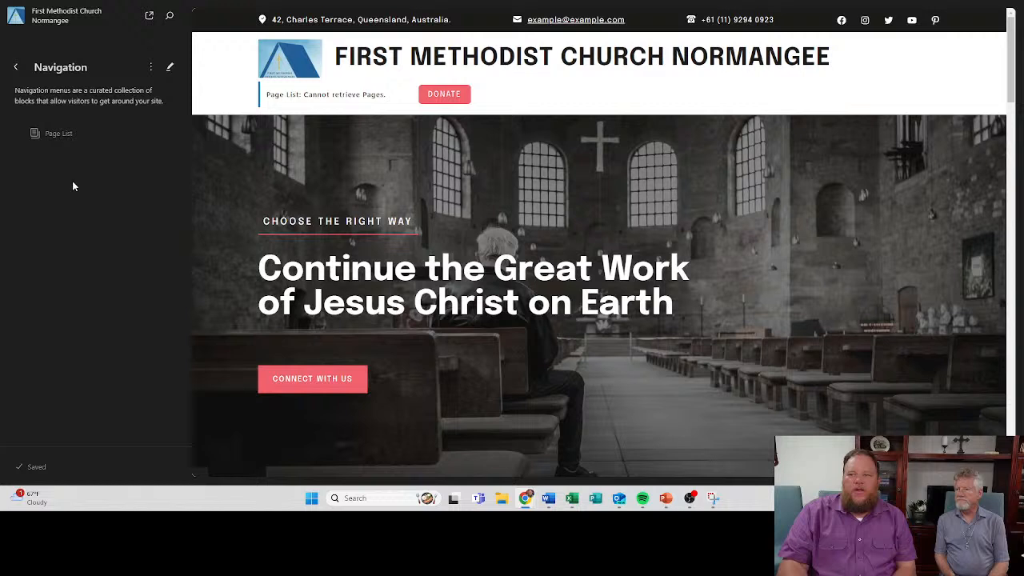
pyautogui.click(53, 133)
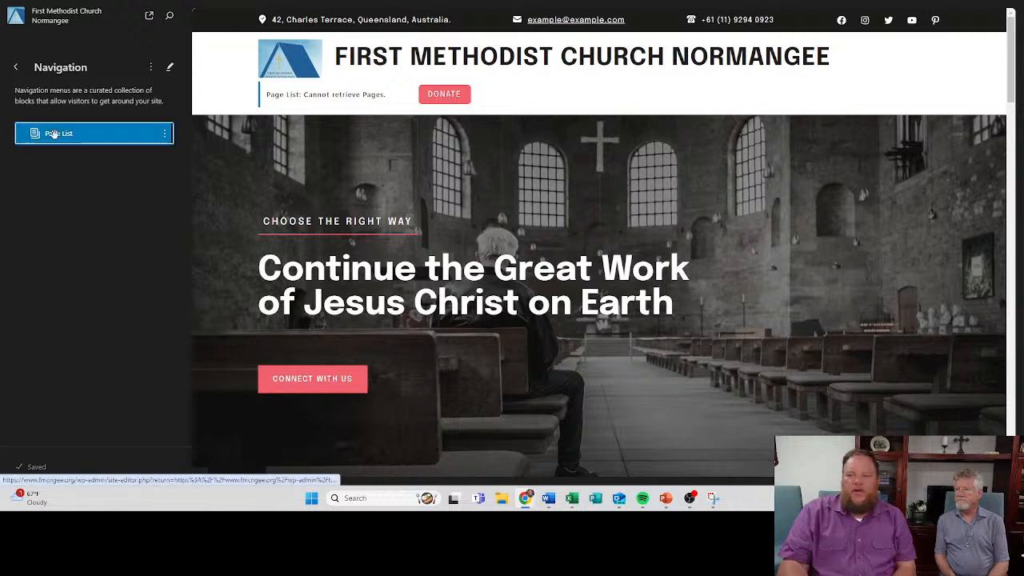
pyautogui.click(17, 68)
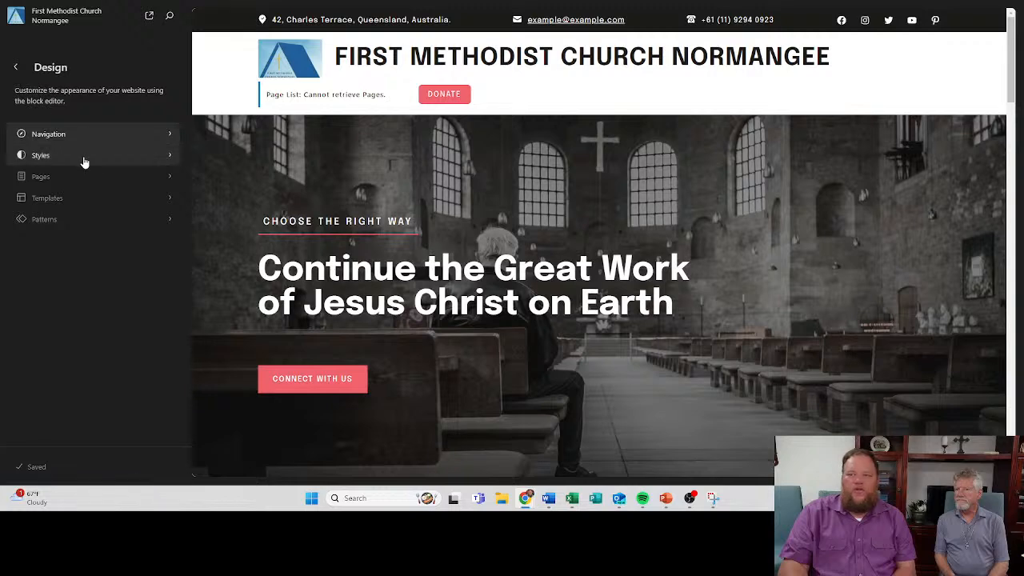
# - Open the site's Styles editor and go through its welcome guide to the end
pyautogui.click(84, 159)
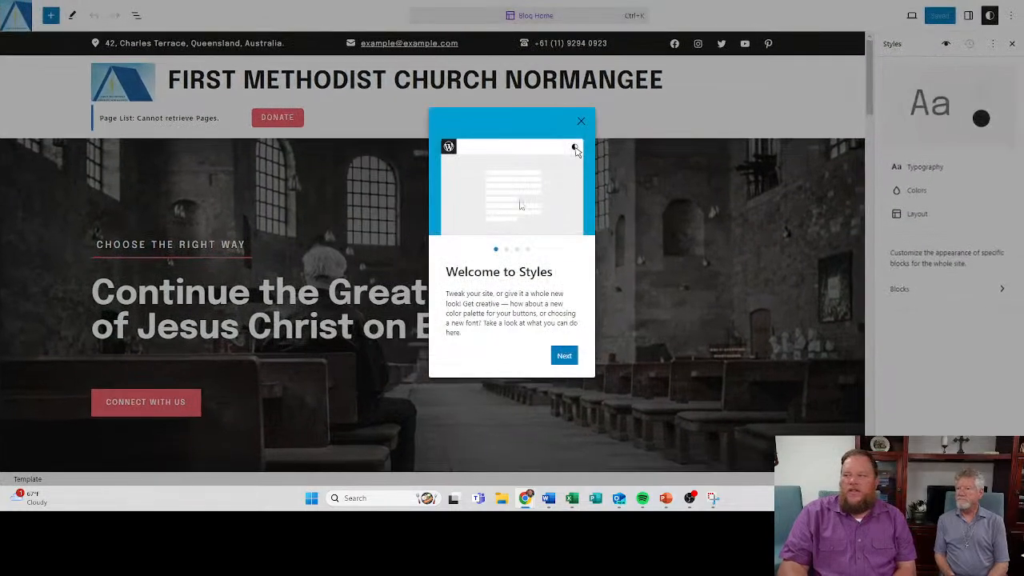
pyautogui.click(568, 356)
pyautogui.click(569, 356)
pyautogui.click(569, 357)
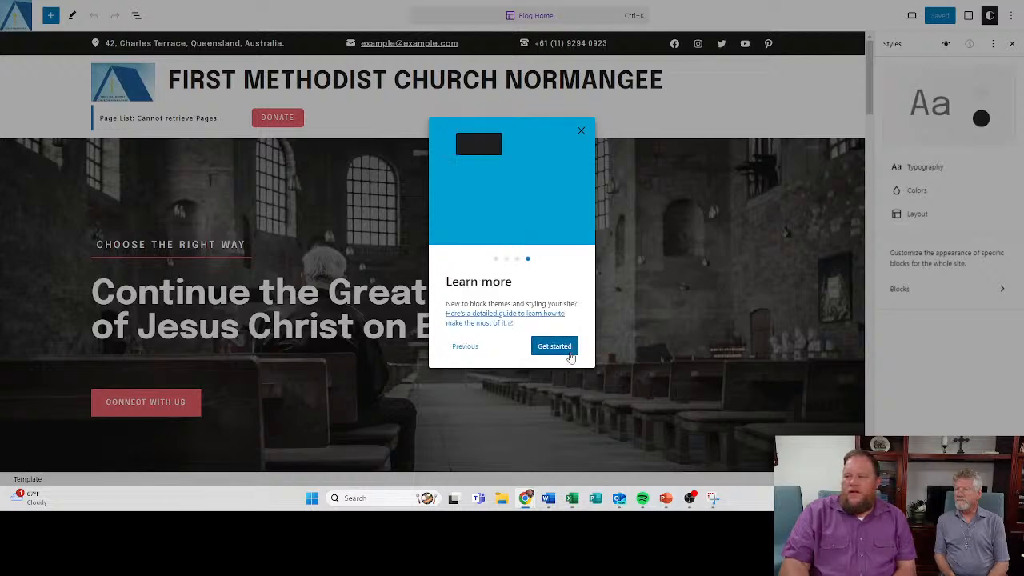
pyautogui.click(553, 346)
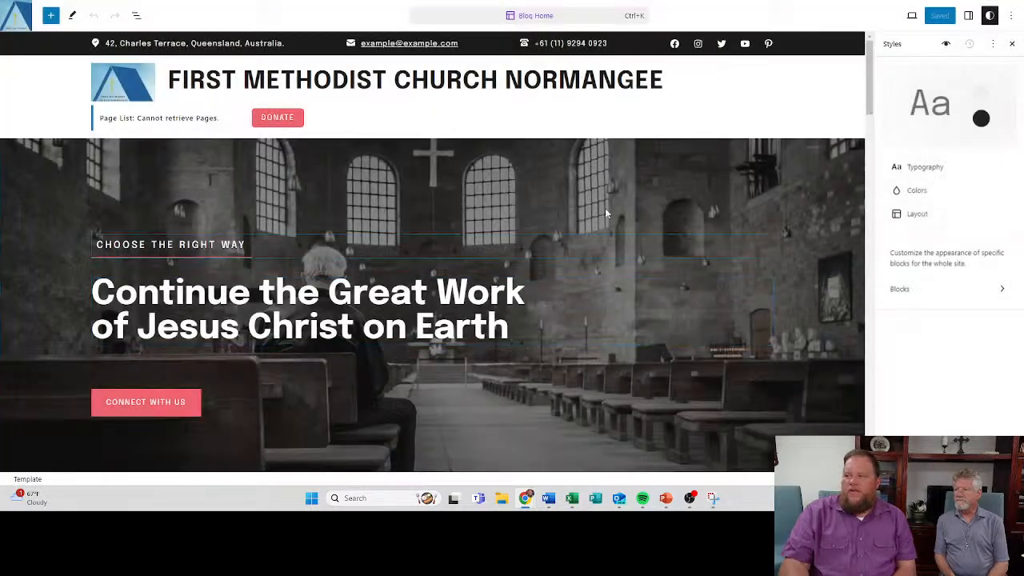
# - Select the Site Title block in the header and inspect its block options
pyautogui.click(216, 102)
pyautogui.click(224, 87)
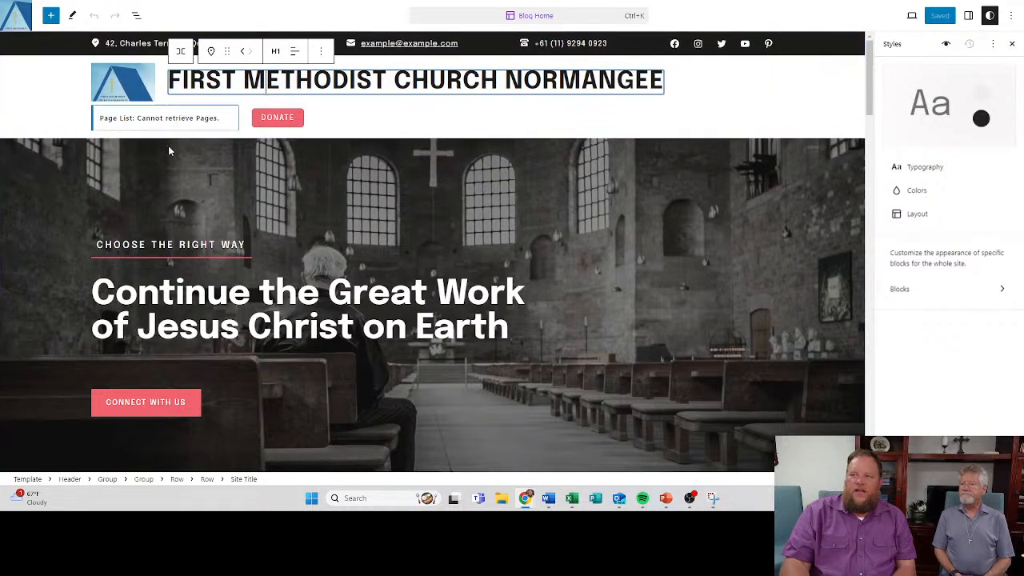
pyautogui.click(320, 52)
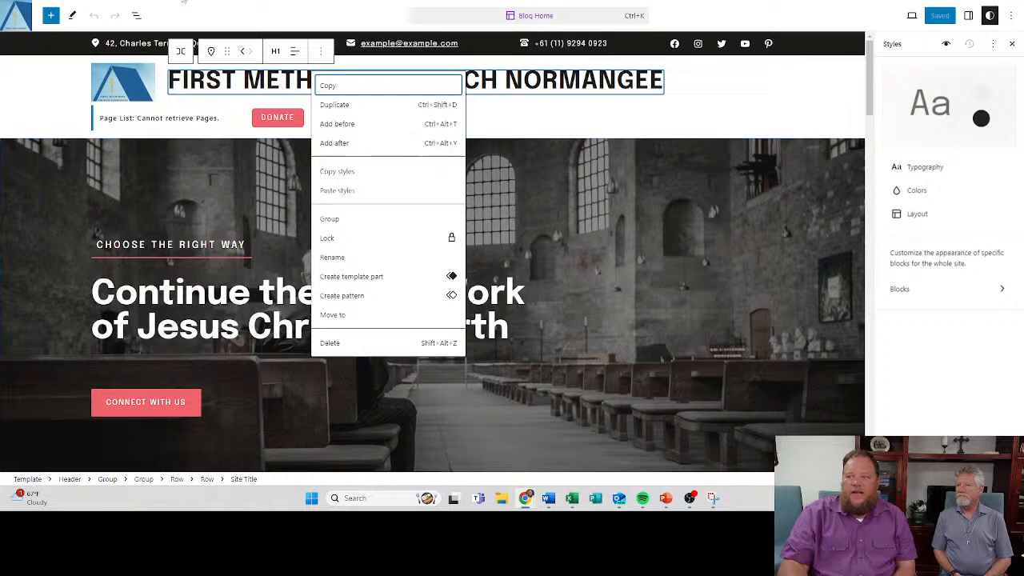
# - Look over the list of templates in the site's Design settings and return to the WordPress dashboard
pyautogui.click(16, 16)
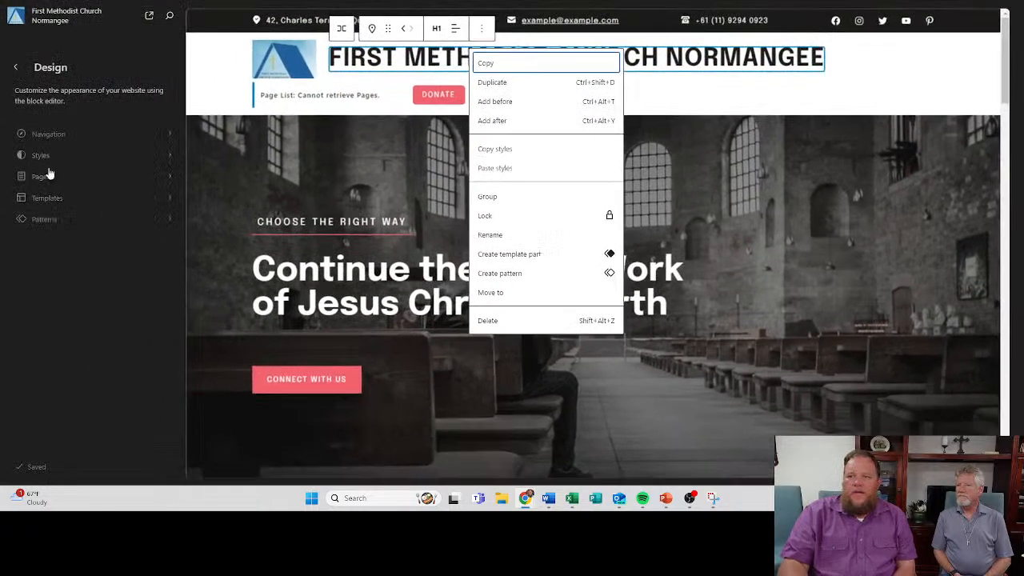
pyautogui.click(65, 207)
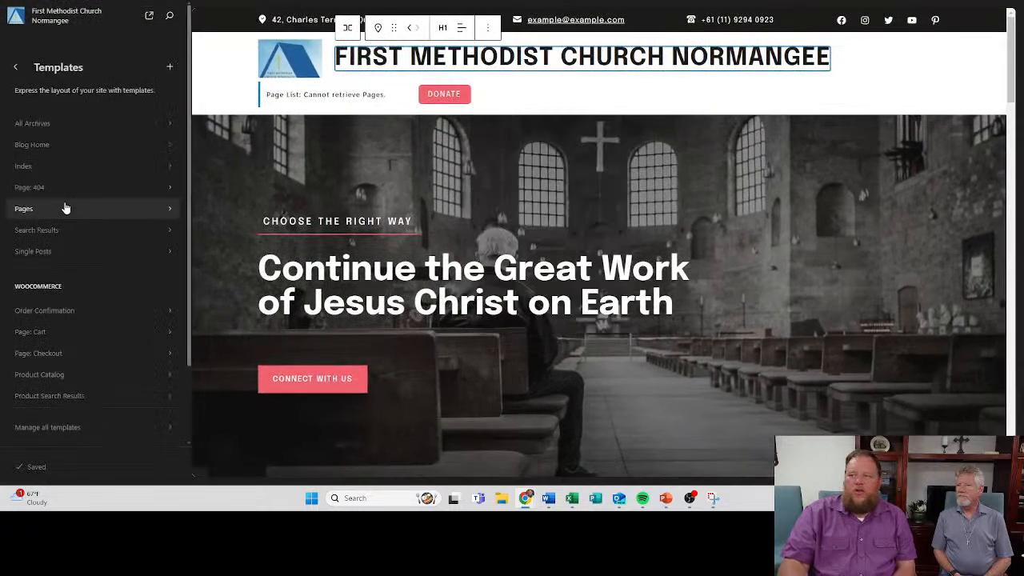
pyautogui.click(16, 66)
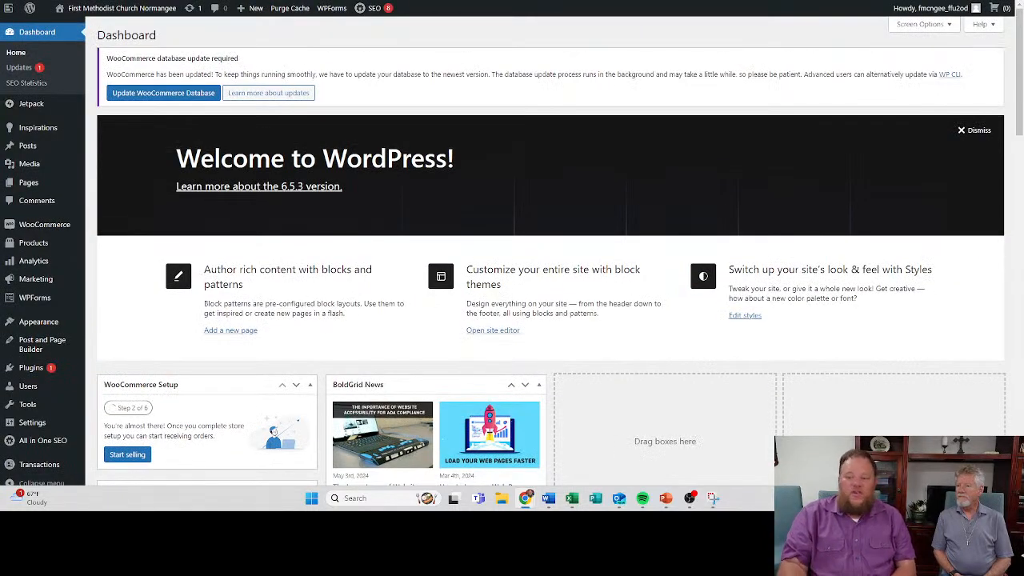
# - Go to the installed themes and open the customizer for the active Devotion theme
pyautogui.moveTo(50, 323)
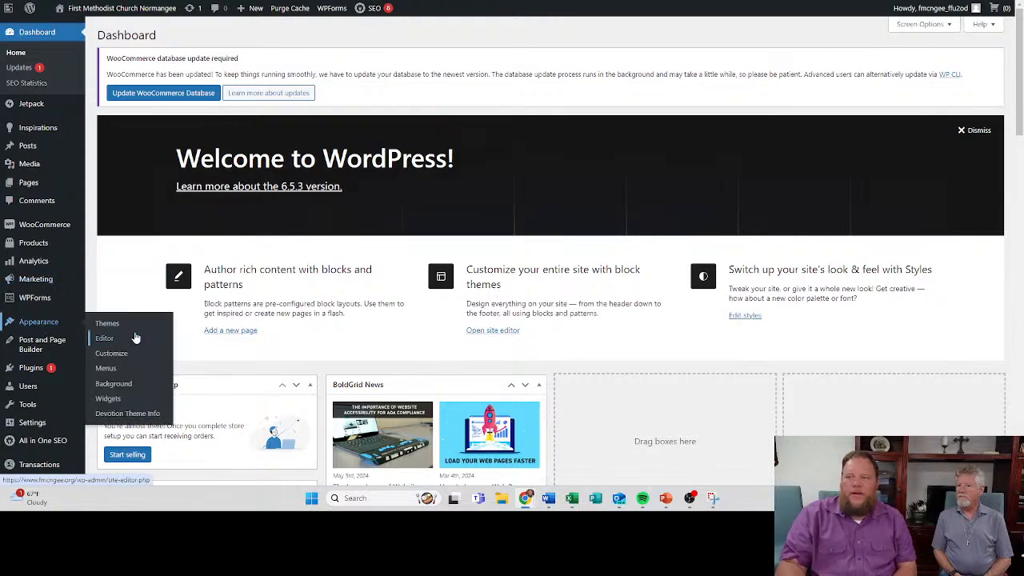
pyautogui.click(107, 323)
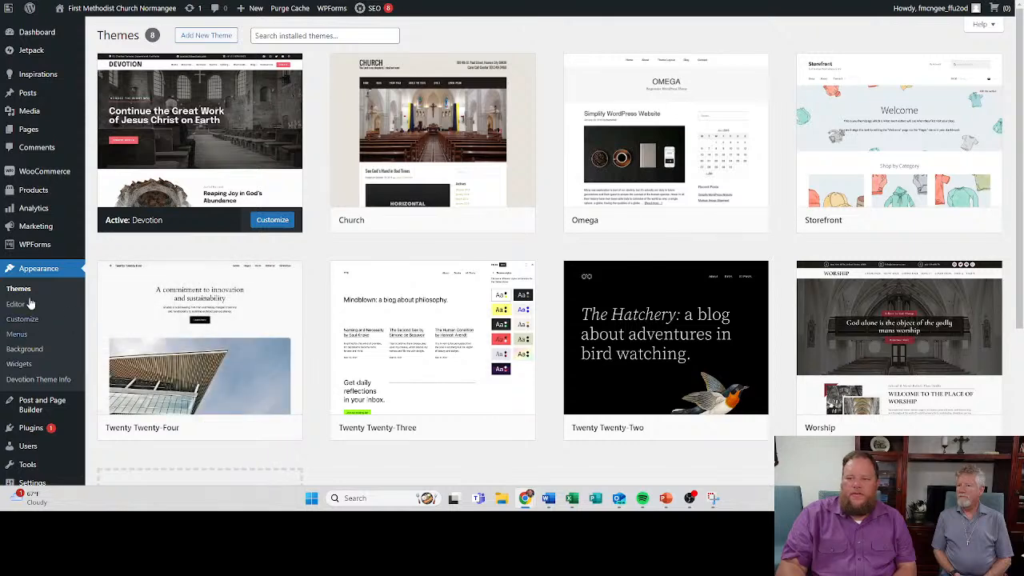
pyautogui.click(31, 322)
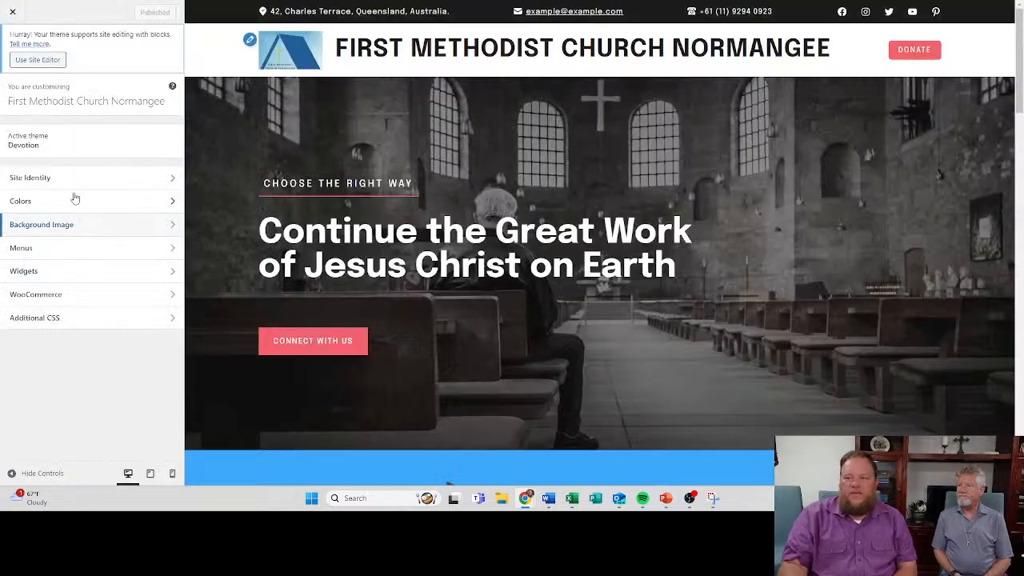
# - Review the logo, site title, tagline and site icon under Site Identity, and check how the icon appears on the browser tab
pyautogui.click(83, 183)
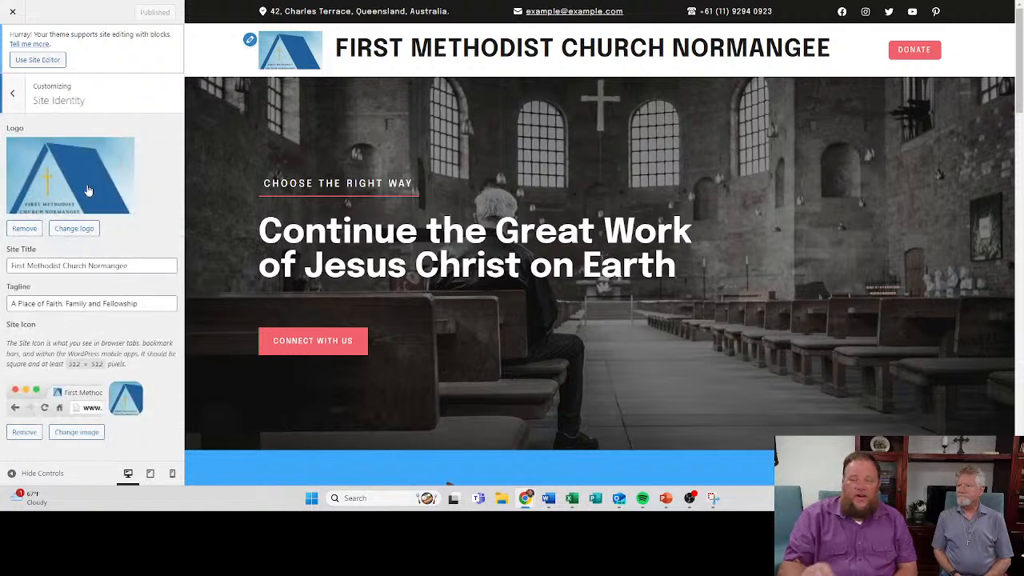
pyautogui.click(12, 94)
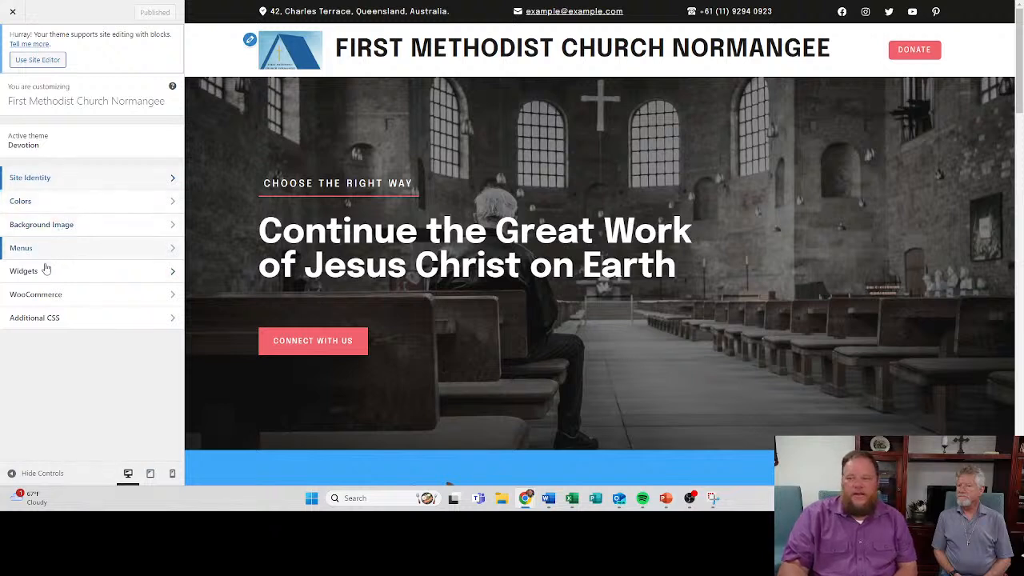
pyautogui.click(43, 178)
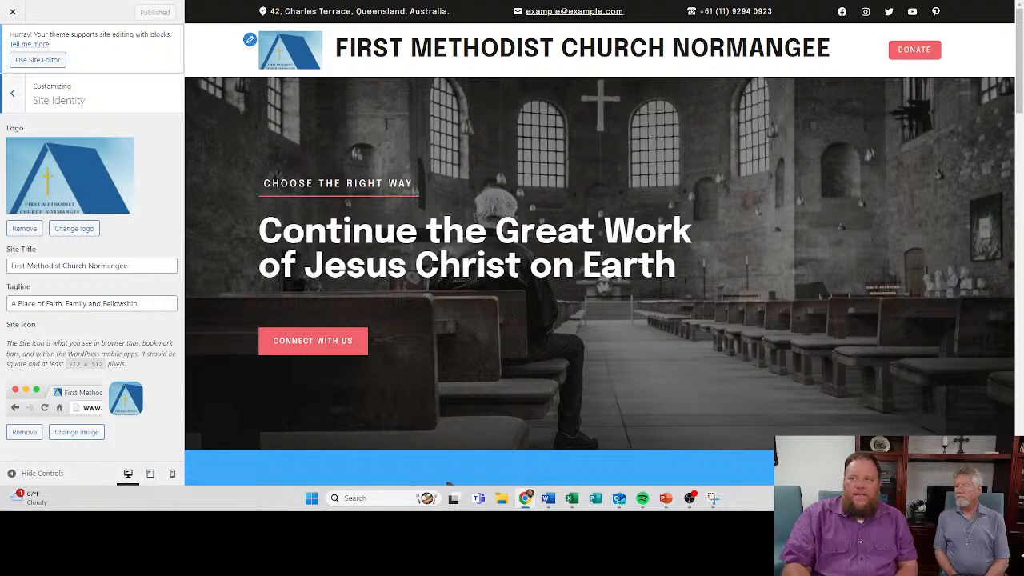
pyautogui.moveTo(229, 2); pyautogui.dragTo(301, 151)
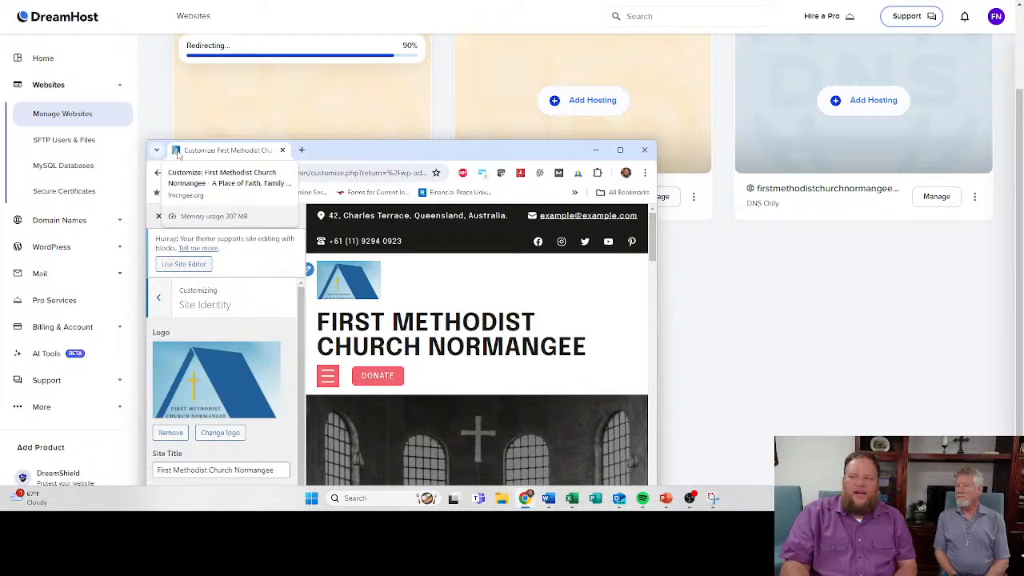
pyautogui.moveTo(370, 154); pyautogui.dragTo(379, 1)
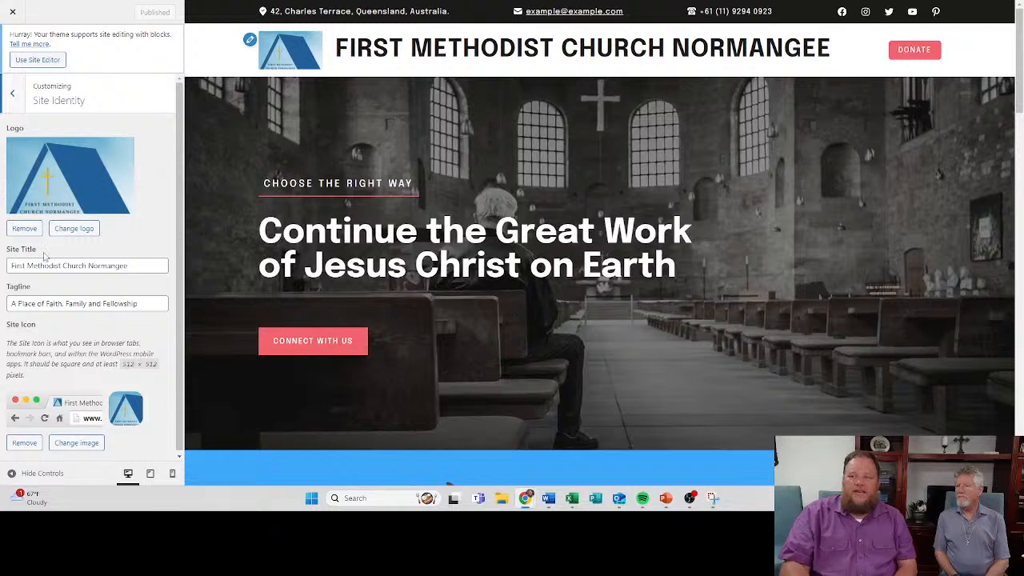
pyautogui.scroll(-1, 101, 366)
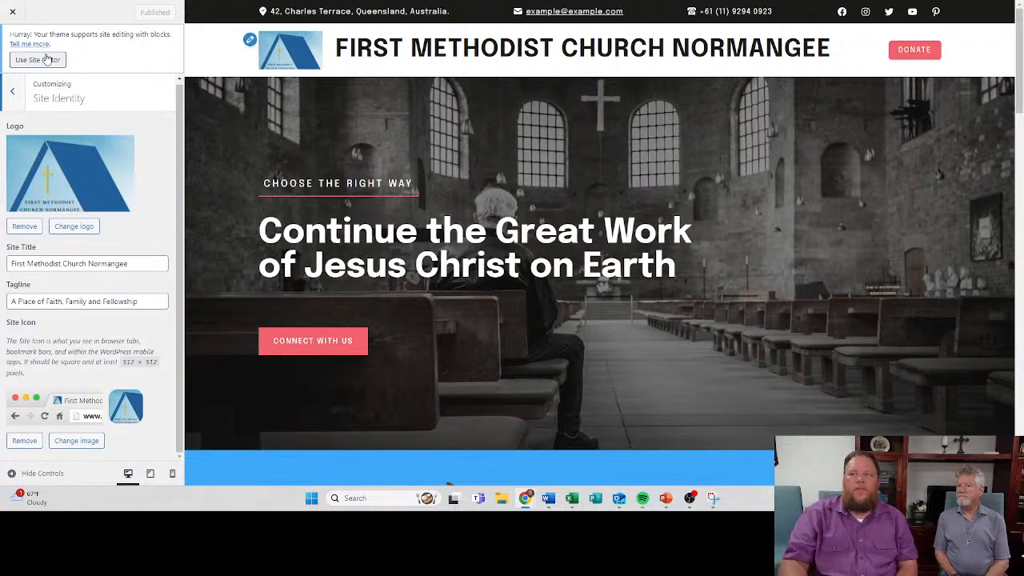
pyautogui.click(14, 100)
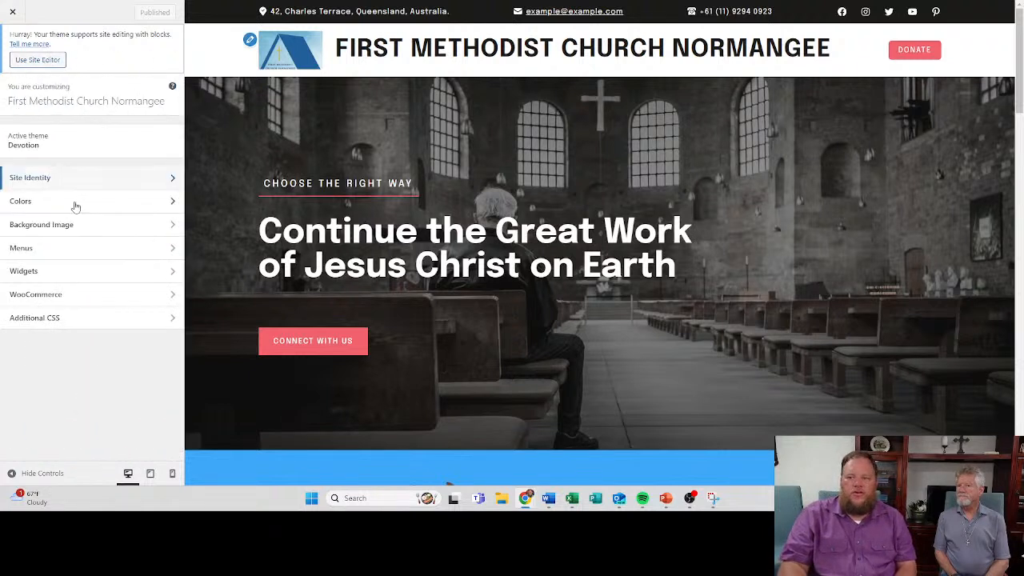
# - Open the theme's Colors settings and change the background color to medium blue #3464bc
pyautogui.click(48, 202)
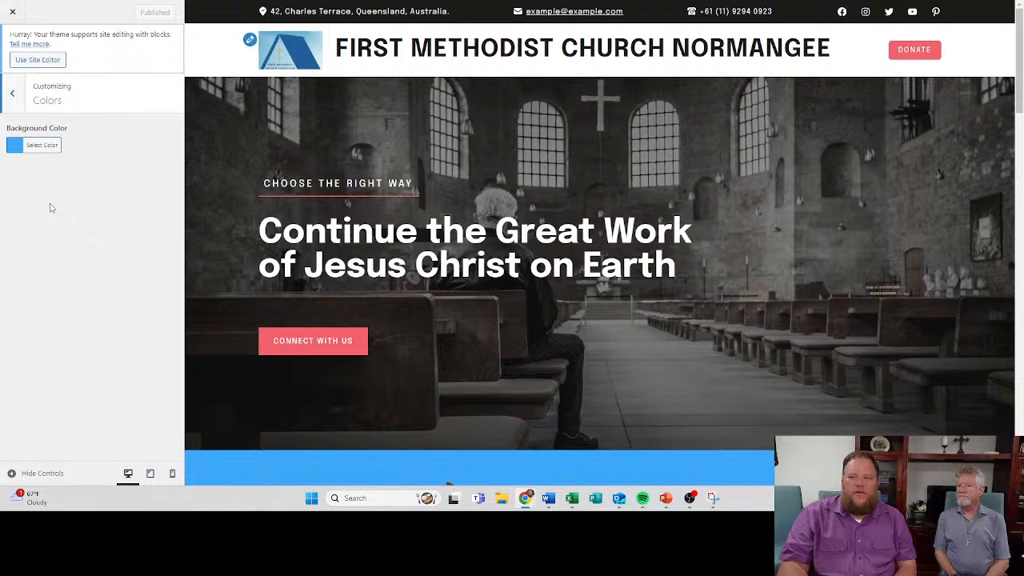
pyautogui.click(43, 150)
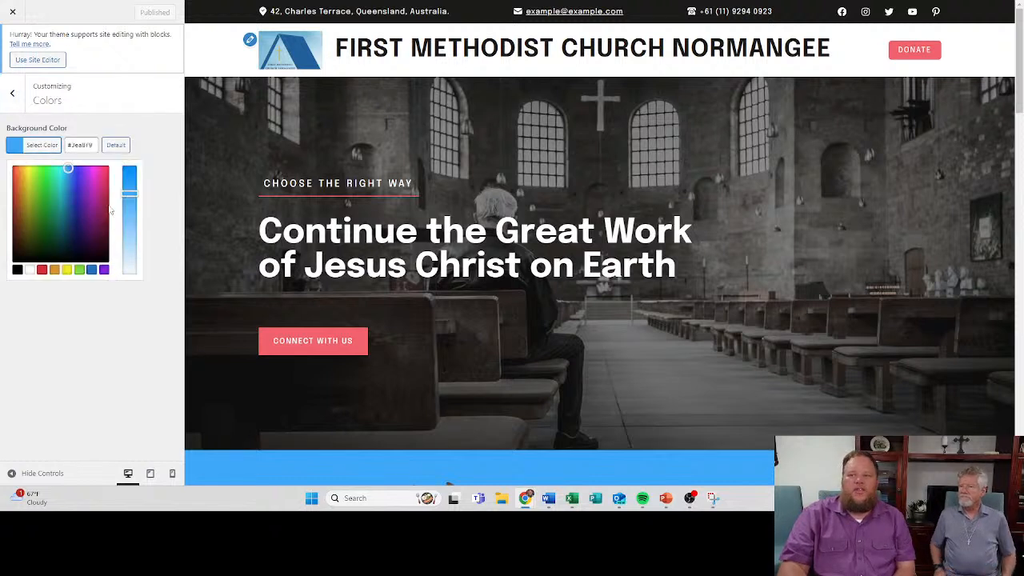
pyautogui.click(130, 189)
pyautogui.moveTo(131, 189)
pyautogui.mouseDown()
pyautogui.moveTo(130, 175)
pyautogui.moveTo(131, 199)
pyautogui.mouseUp()
pyautogui.click(71, 191)
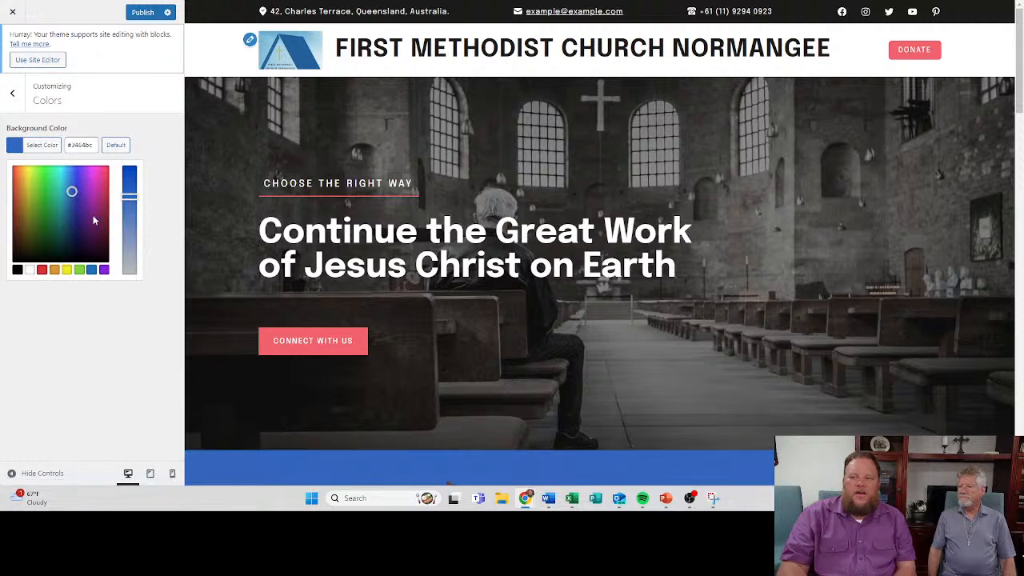
# - Try magenta #bf2663 and dark blue #00227a as the site's background color
pyautogui.click(104, 191)
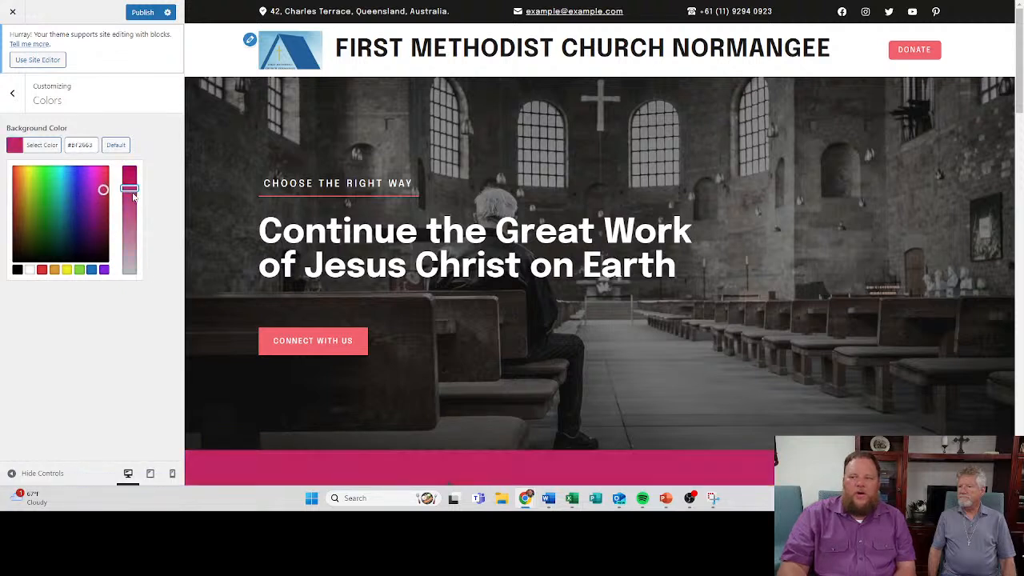
pyautogui.click(71, 215)
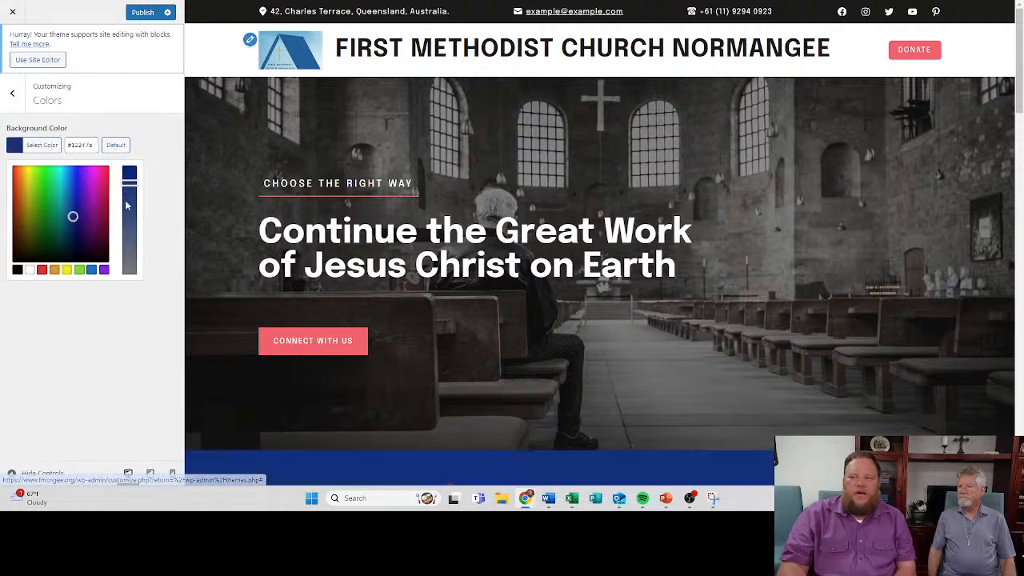
pyautogui.click(130, 173)
pyautogui.moveTo(130, 173); pyautogui.dragTo(135, 167)
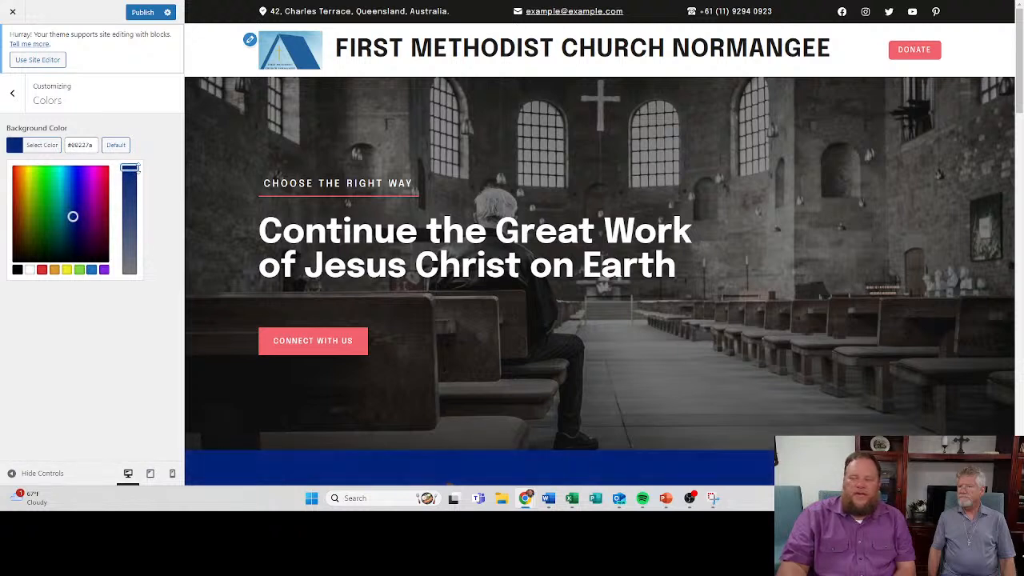
# - Set the background color to bright blue #0f78e0 and select its hex code
pyautogui.moveTo(72, 216); pyautogui.dragTo(69, 177)
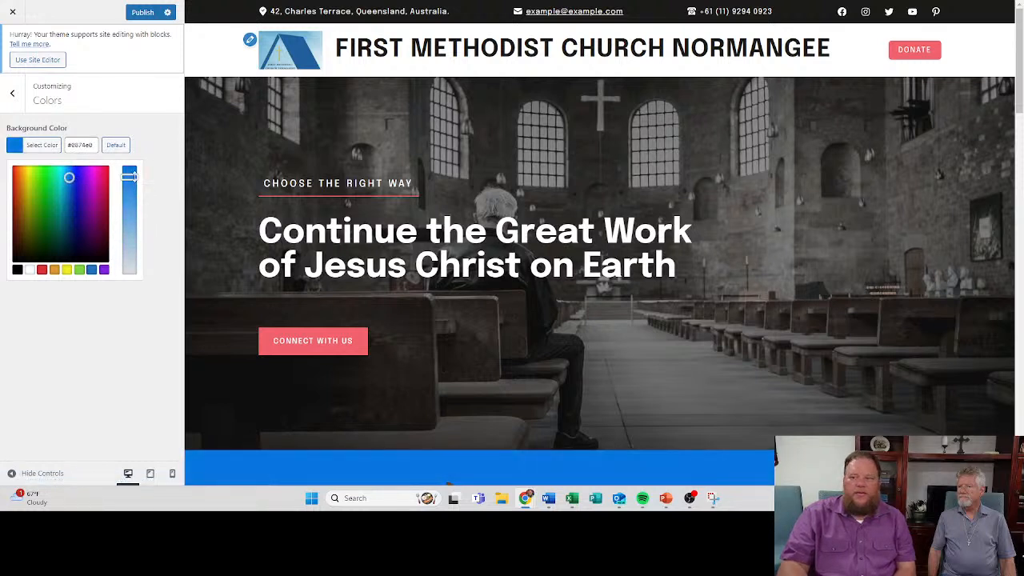
pyautogui.moveTo(134, 177); pyautogui.dragTo(135, 175)
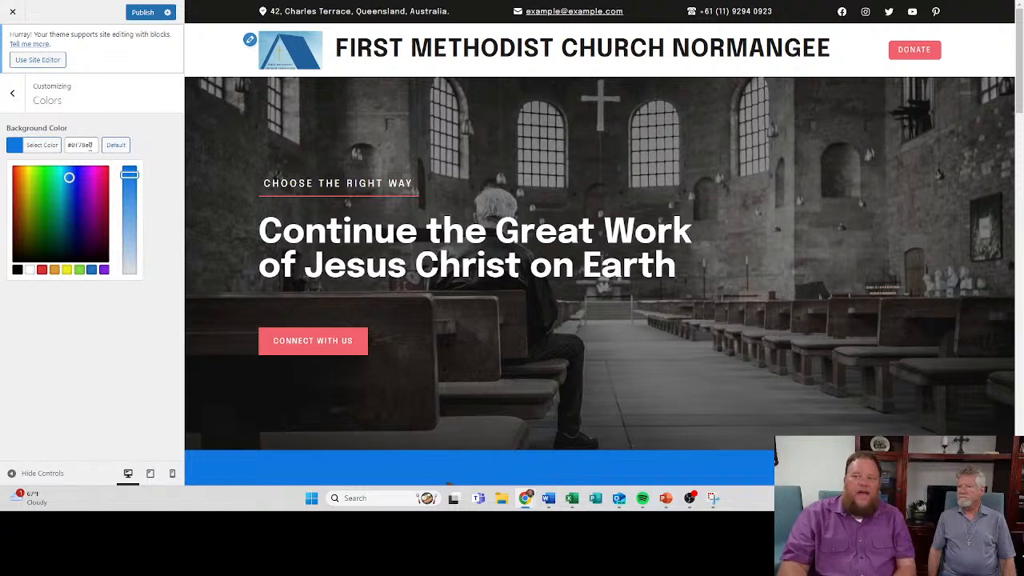
pyautogui.click(88, 145)
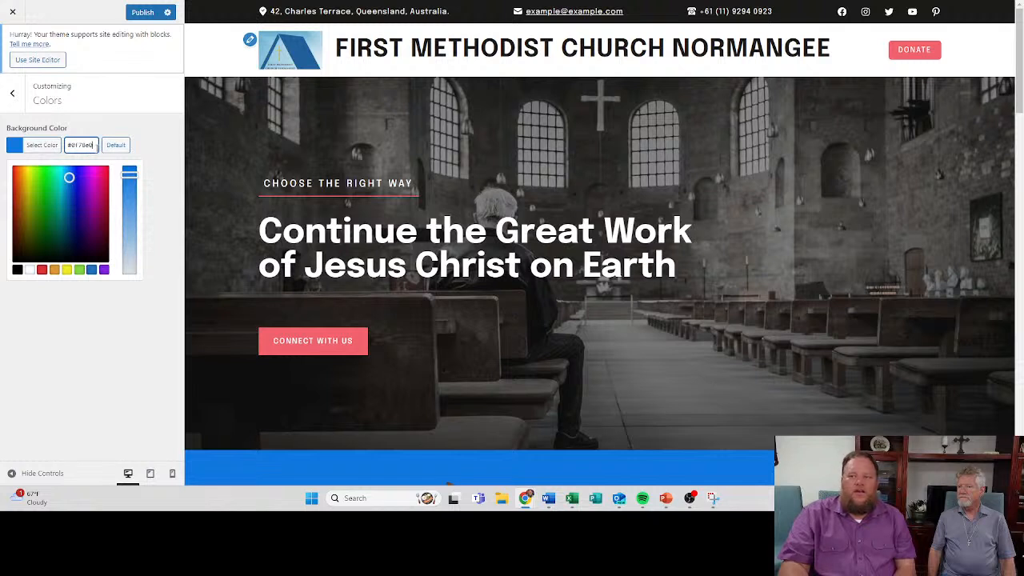
pyautogui.moveTo(96, 146); pyautogui.dragTo(36, 152)
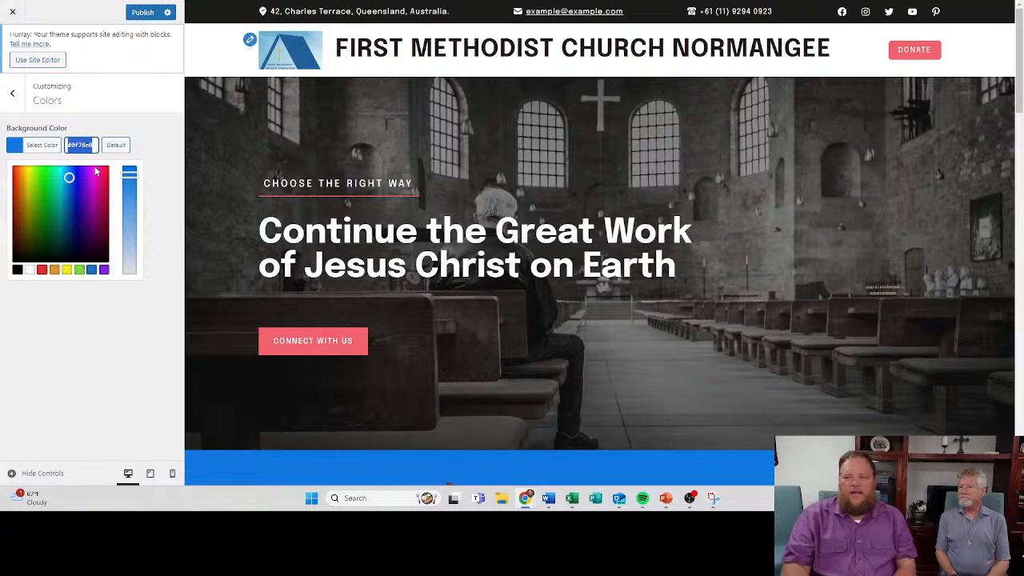
# - Set the church building photo cropped-Picture45.jpg from the media library as the background image and check it throughout the page preview
pyautogui.click(12, 93)
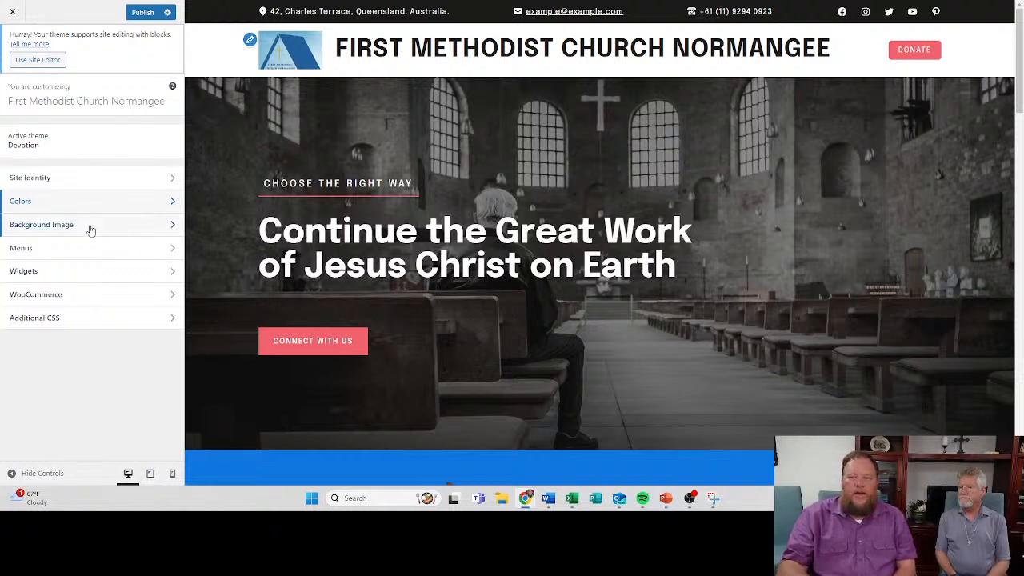
pyautogui.click(91, 231)
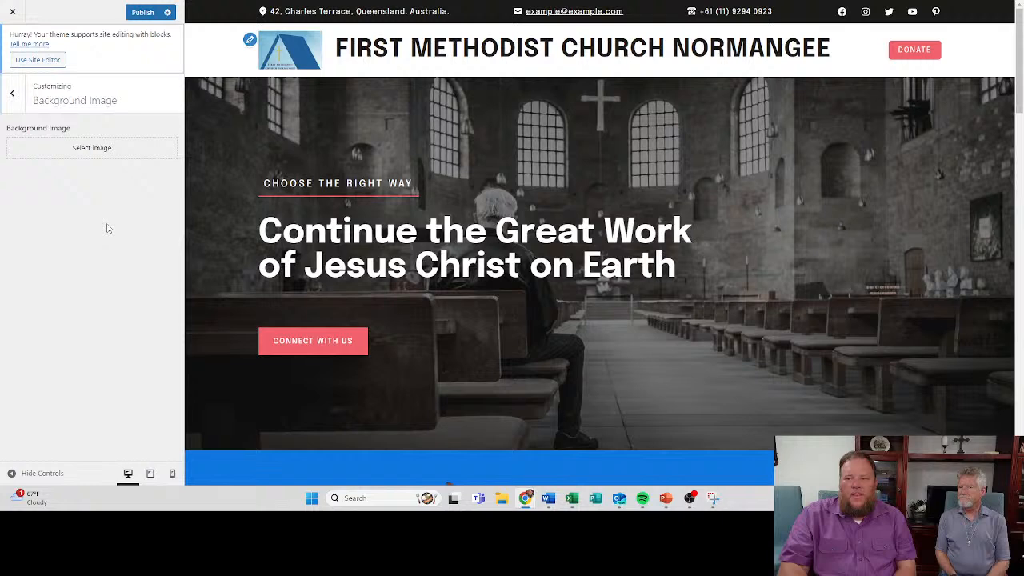
pyautogui.click(86, 149)
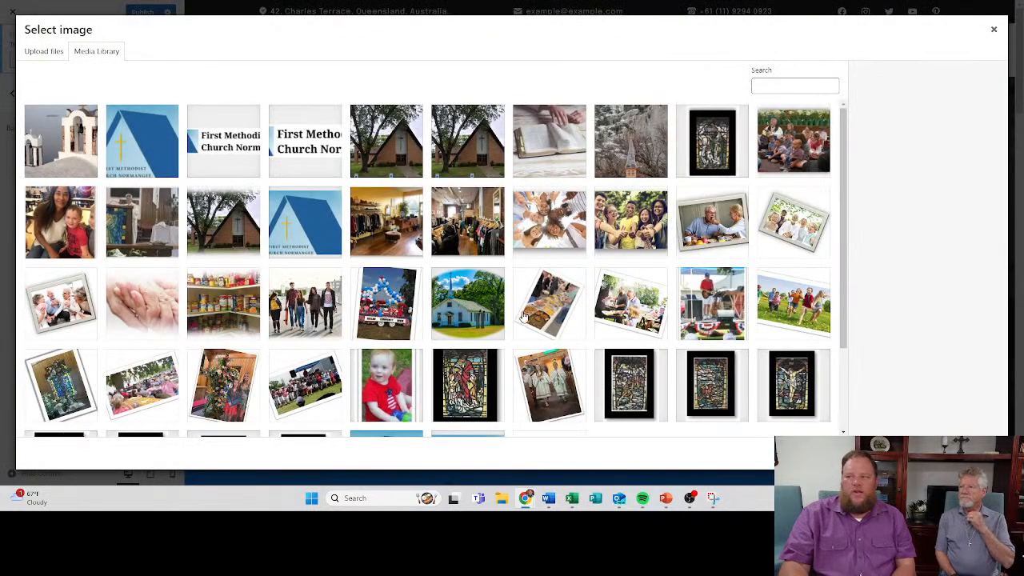
pyautogui.click(384, 149)
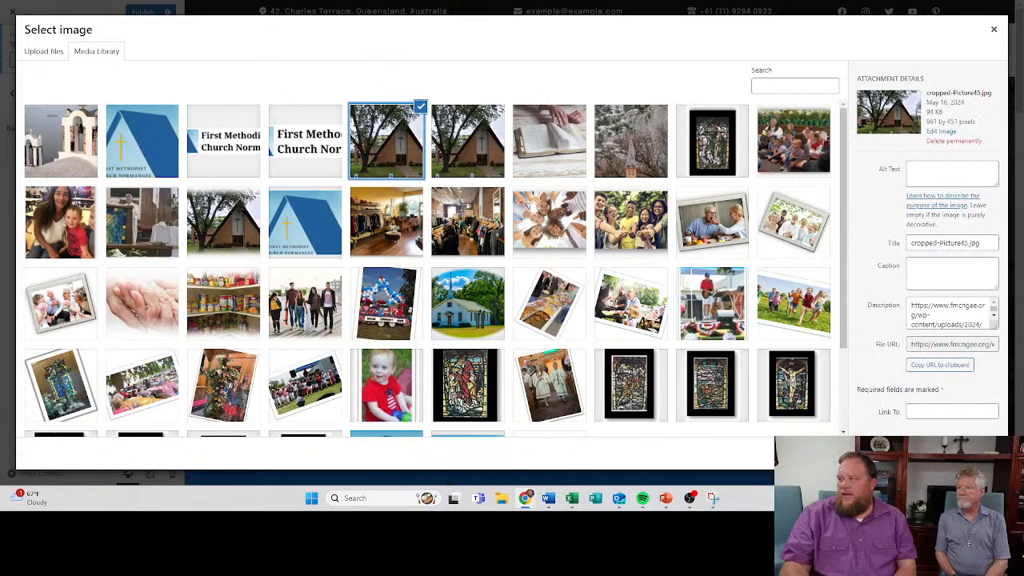
pyautogui.click(967, 453)
pyautogui.scroll(-3, 306, 418)
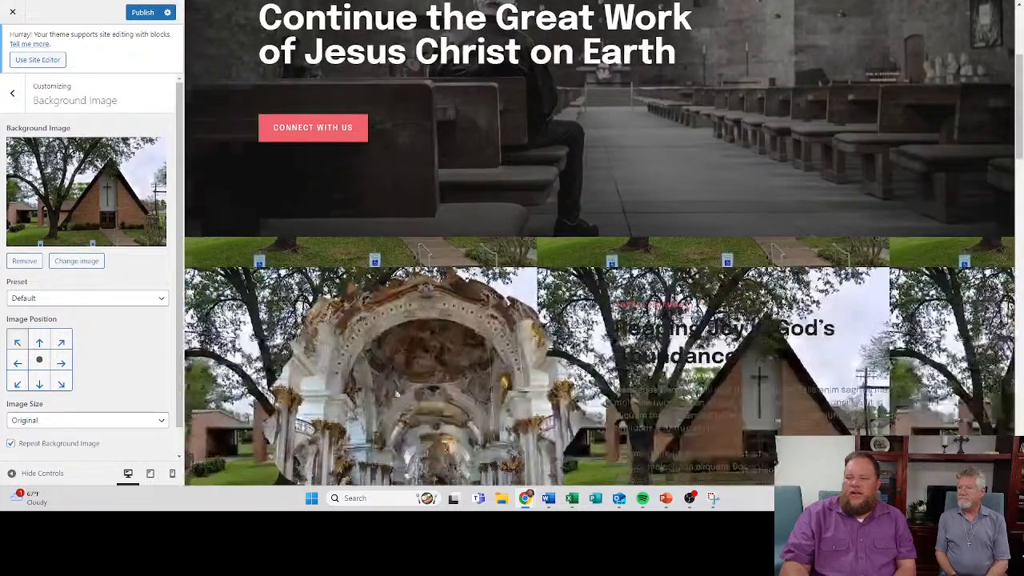
pyautogui.scroll(-2, 306, 418)
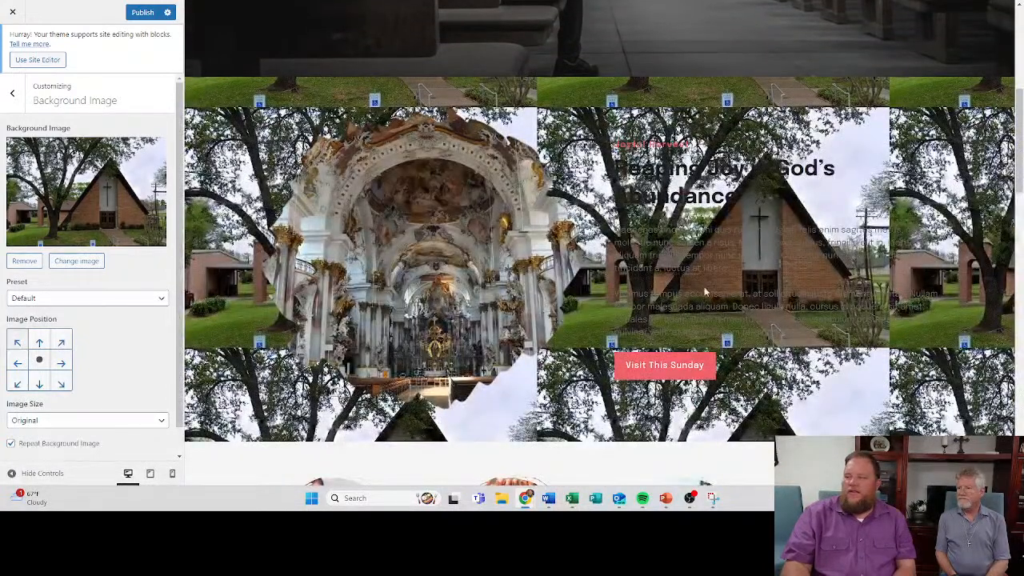
pyautogui.scroll(3, 478, 248)
pyautogui.scroll(2, 478, 248)
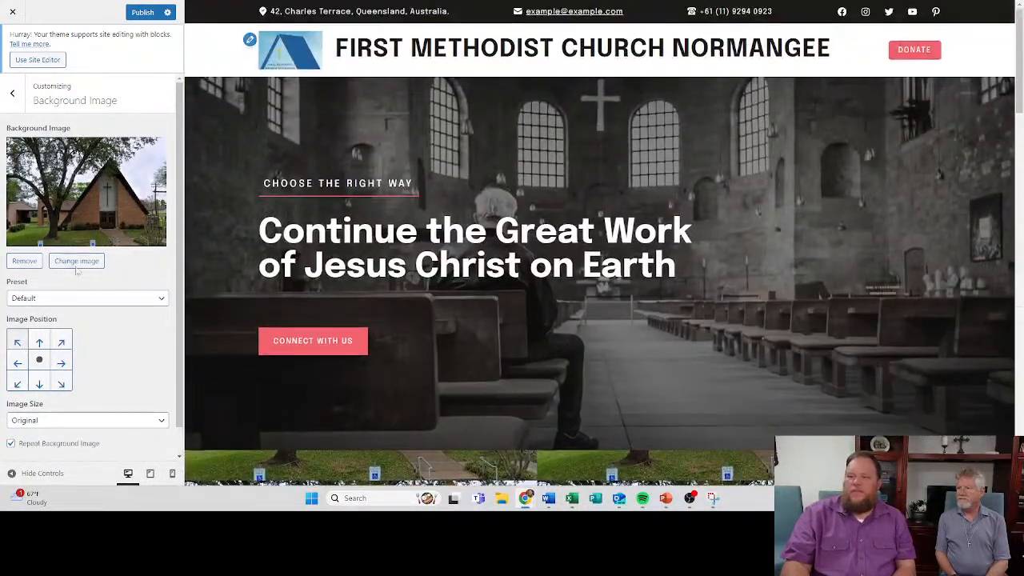
# - Remove the church building photo from the site background and check the page preview
pyautogui.click(24, 260)
pyautogui.scroll(-5, 447, 292)
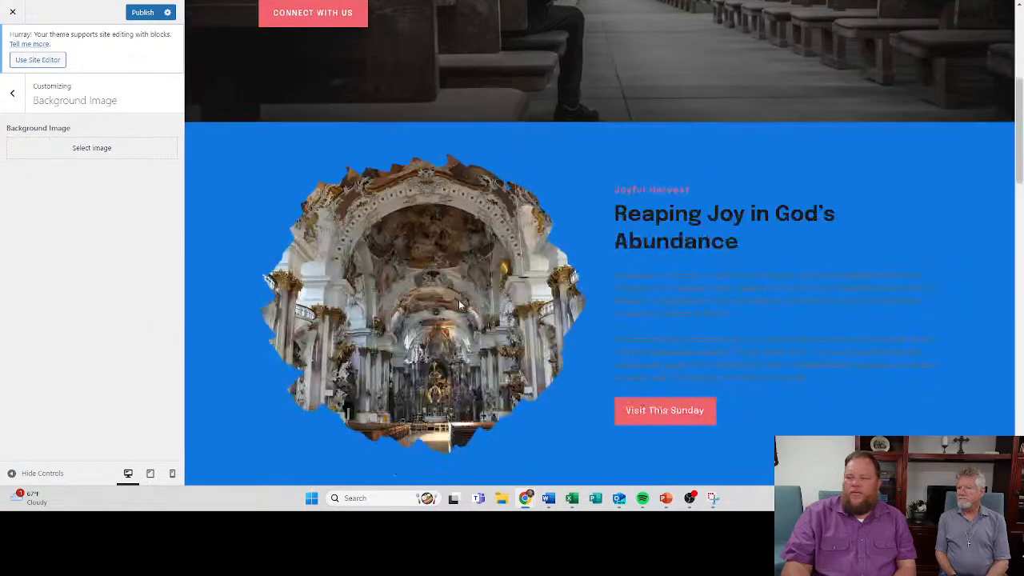
pyautogui.scroll(3, 324, 169)
pyautogui.scroll(2, 324, 169)
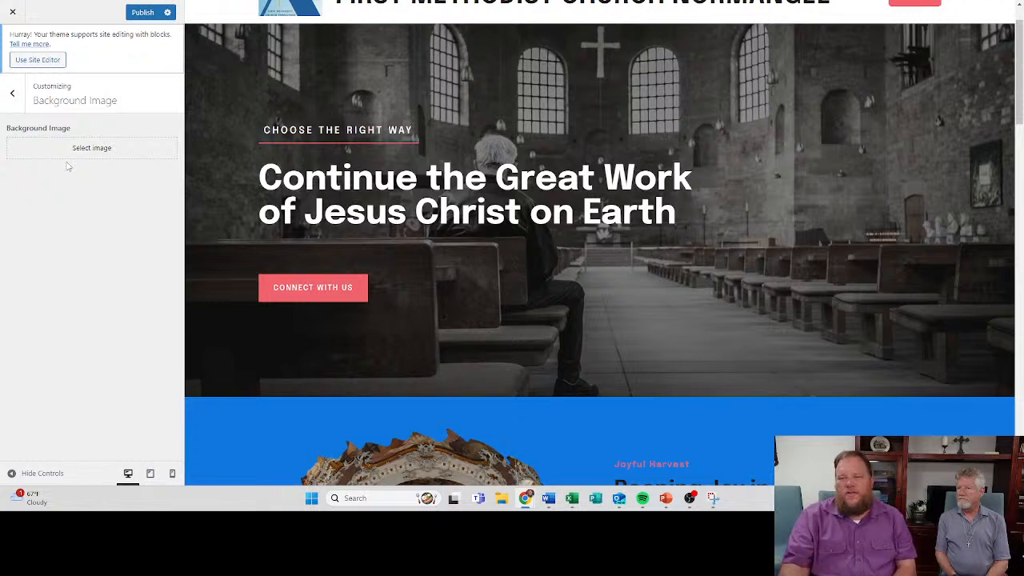
# - Check the theme's Menus settings and return to the main customizer options
pyautogui.click(12, 93)
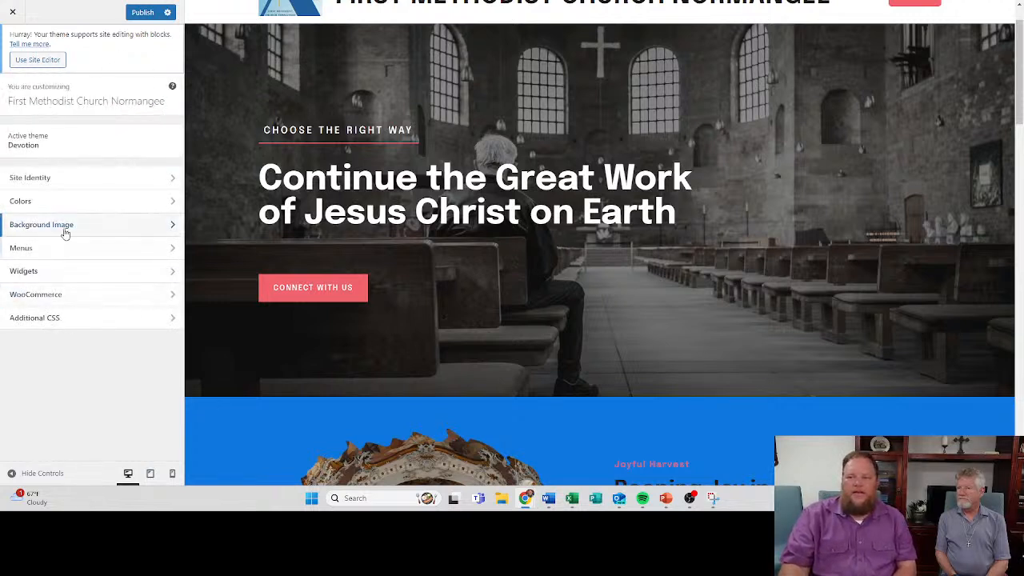
pyautogui.click(24, 249)
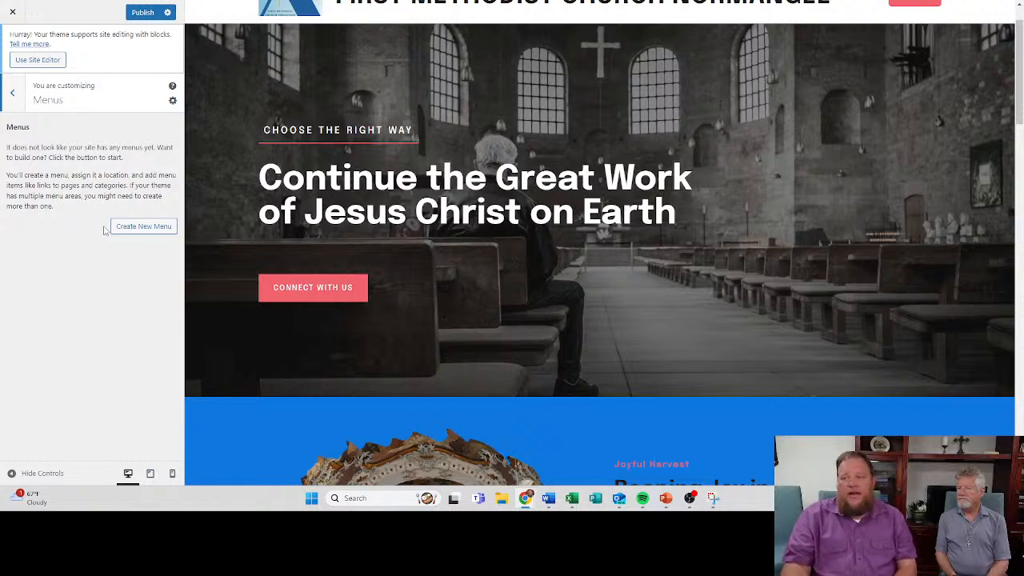
pyautogui.click(22, 96)
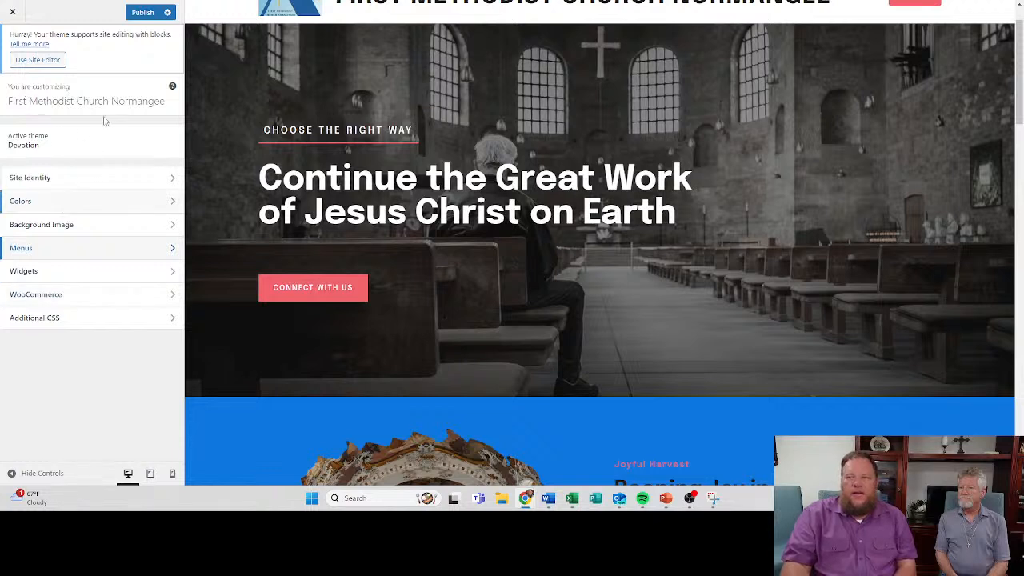
# - Leave the theme customizer, discarding the unpublished changes, and open the site's list of pages
pyautogui.click(13, 11)
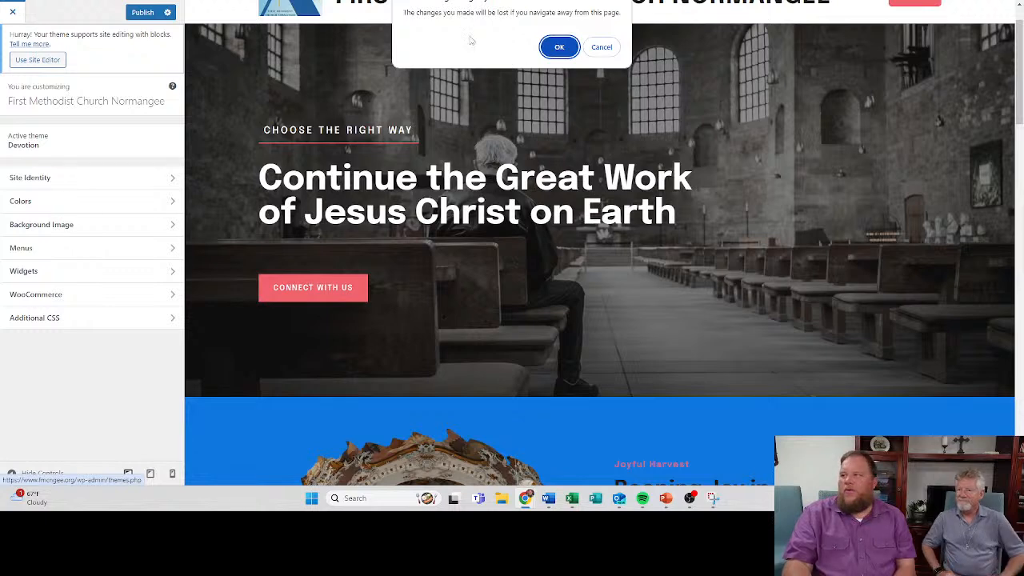
pyautogui.click(558, 48)
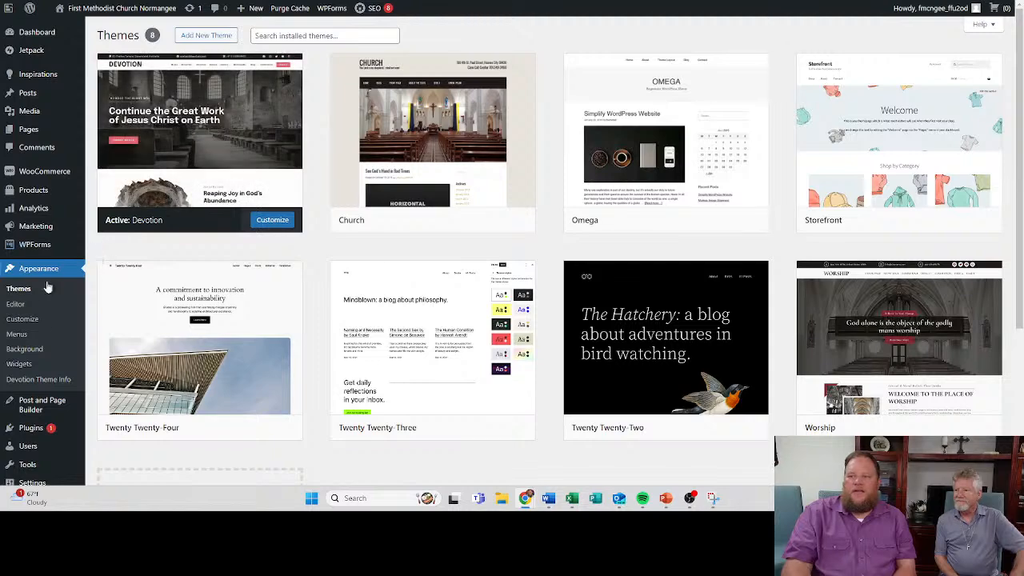
pyautogui.moveTo(36, 410)
pyautogui.scroll(-1, 37, 410)
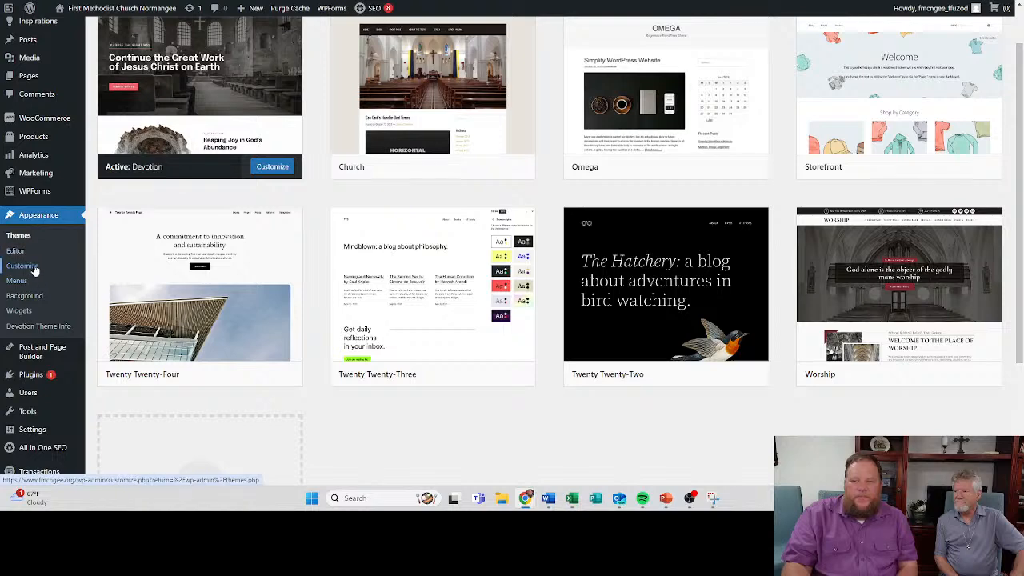
pyautogui.scroll(1, 26, 180)
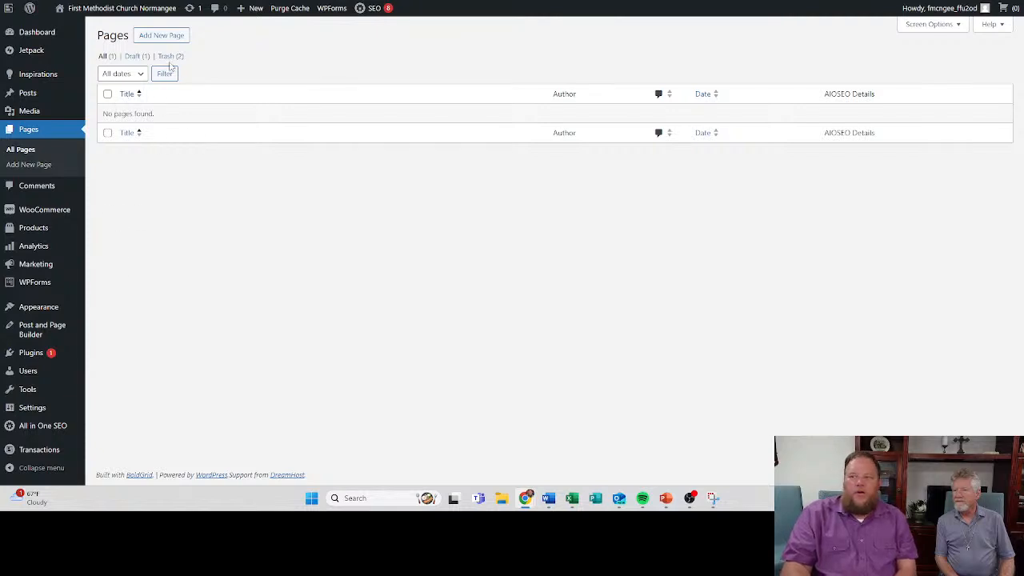
# - Add a new page titled Home and start editing its body
pyautogui.click(161, 35)
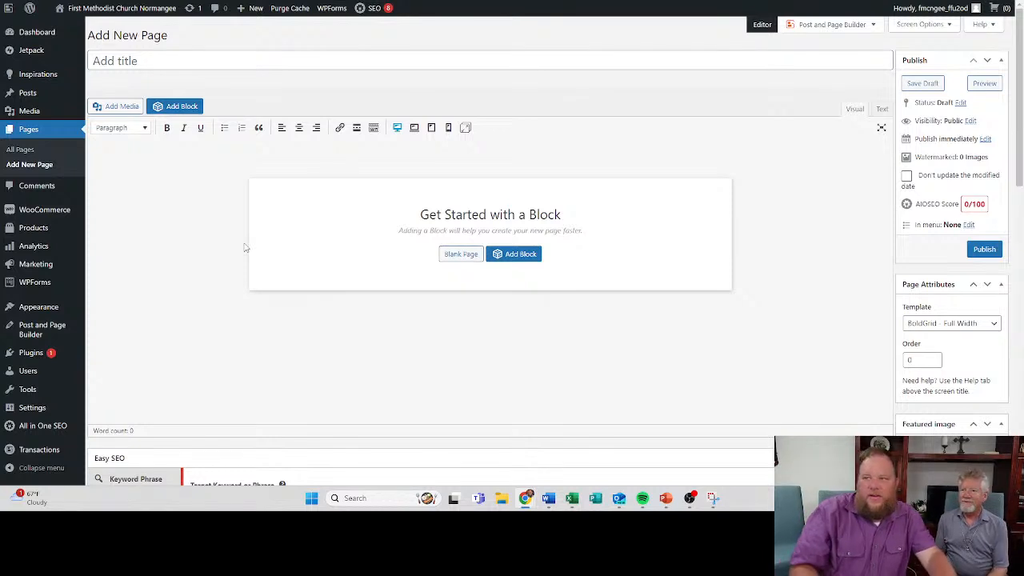
pyautogui.click(169, 55)
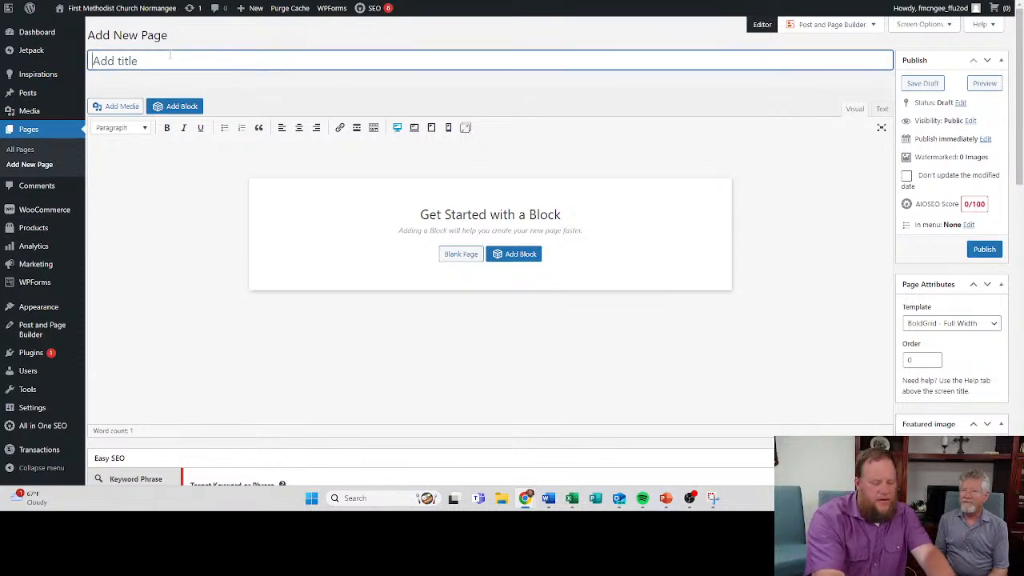
pyautogui.write('Home')
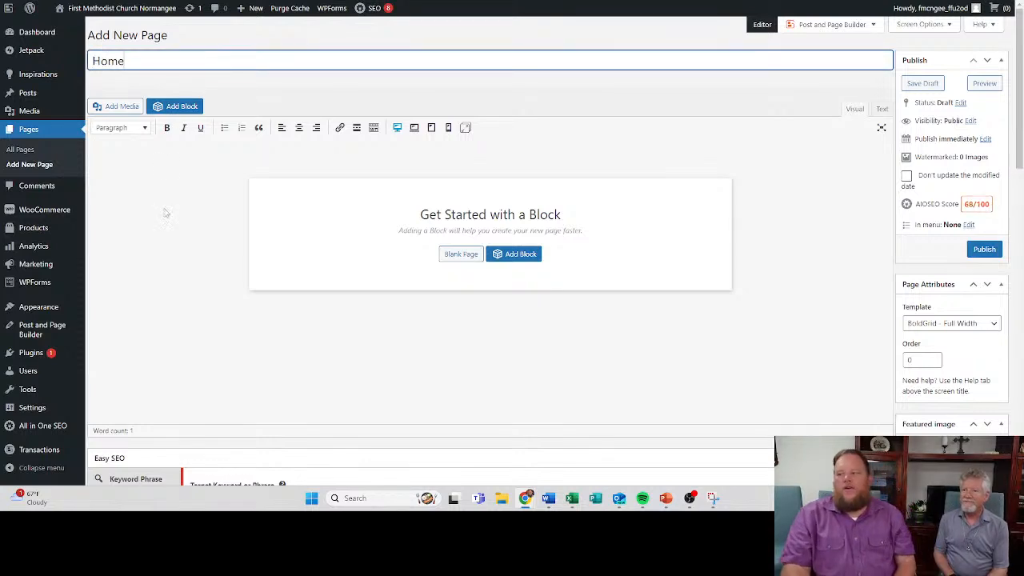
pyautogui.click(198, 206)
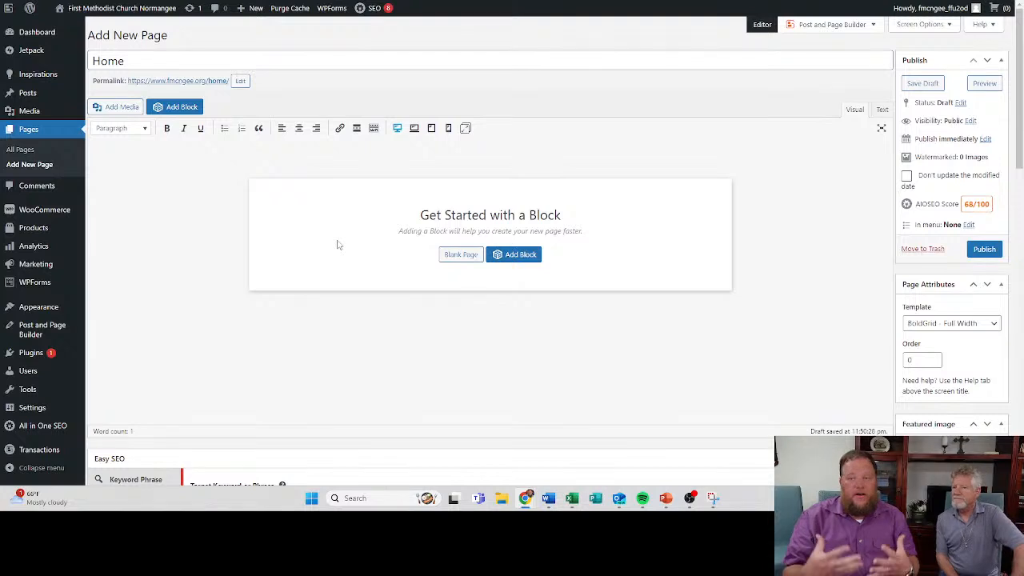
# - View the Home page's content as code, return to the visual editor and clear the stray text from the body
pyautogui.click(881, 110)
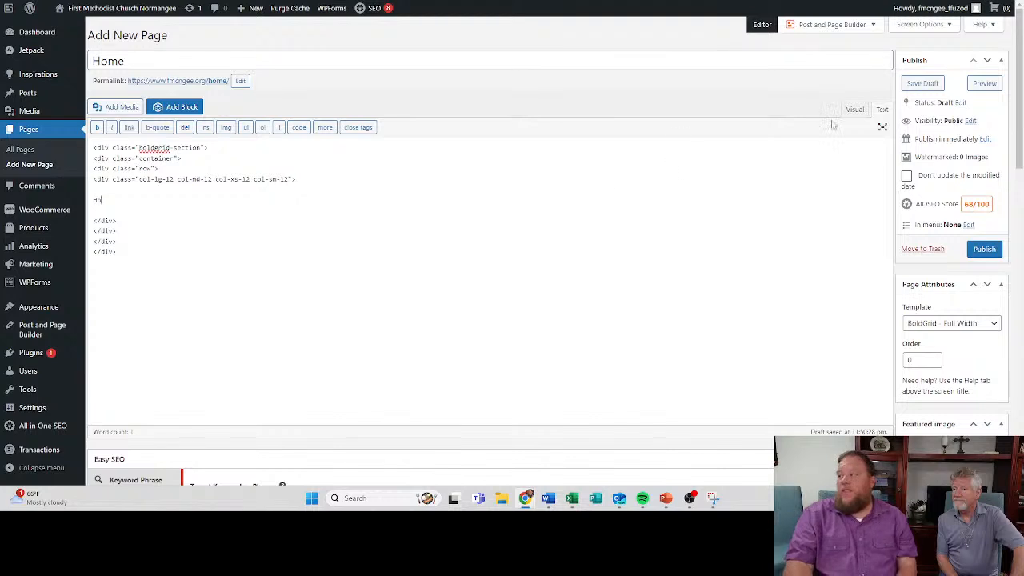
pyautogui.click(853, 110)
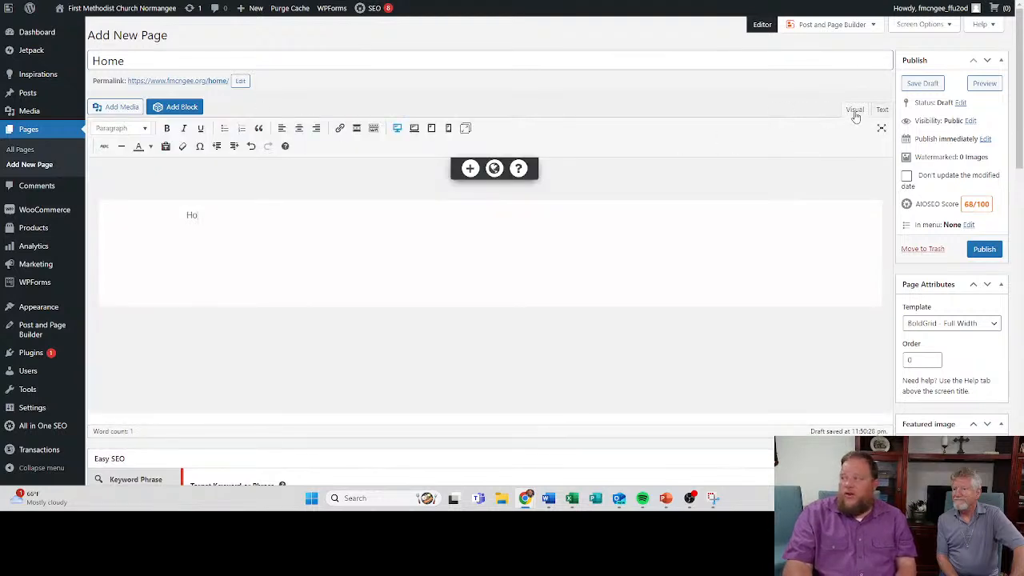
pyautogui.click(246, 225)
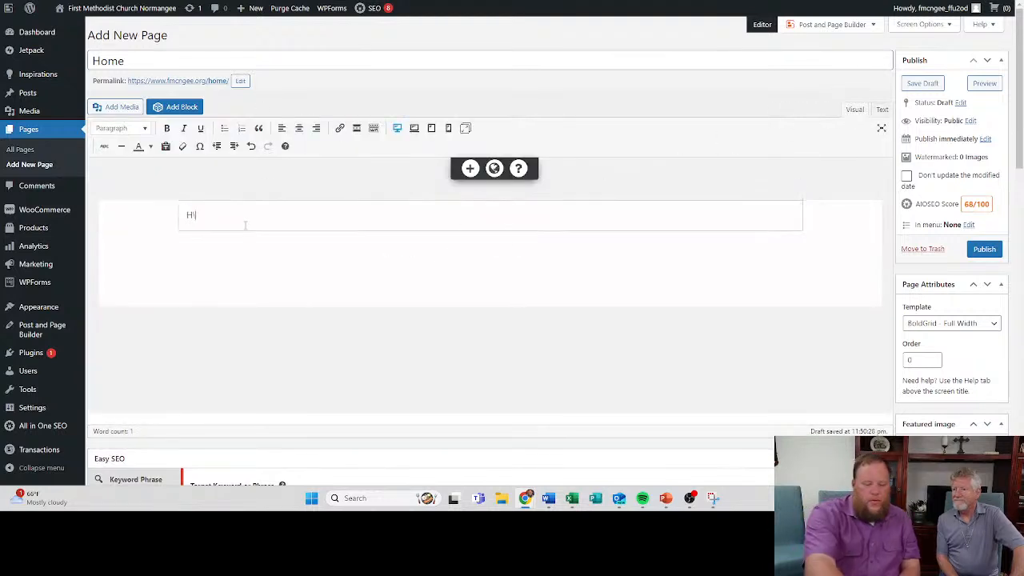
pyautogui.press('BackSpace')
pyautogui.press('BackSpace')
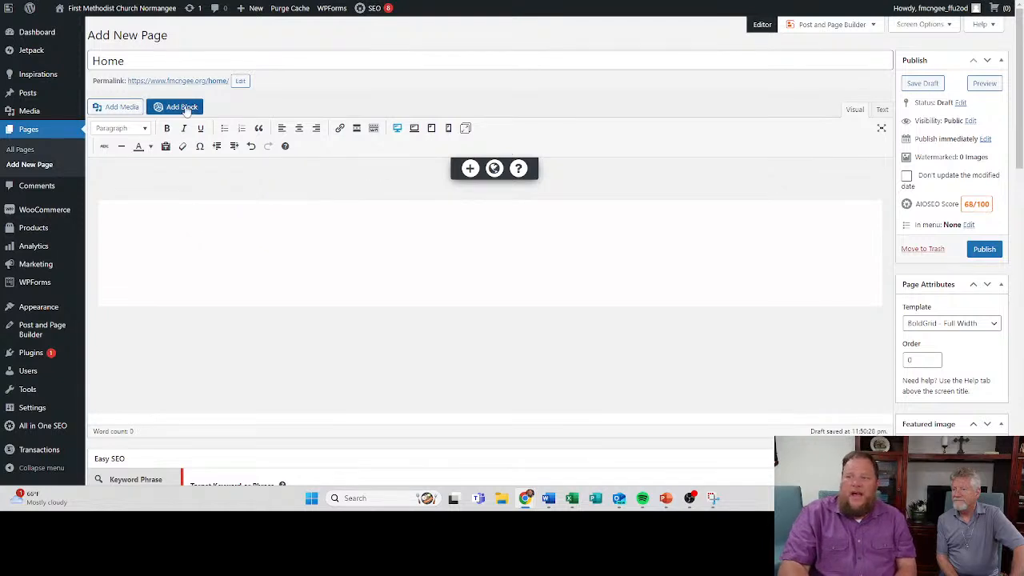
# - Open the block library for the Home page and browse the Church category blocks of all types
pyautogui.click(184, 107)
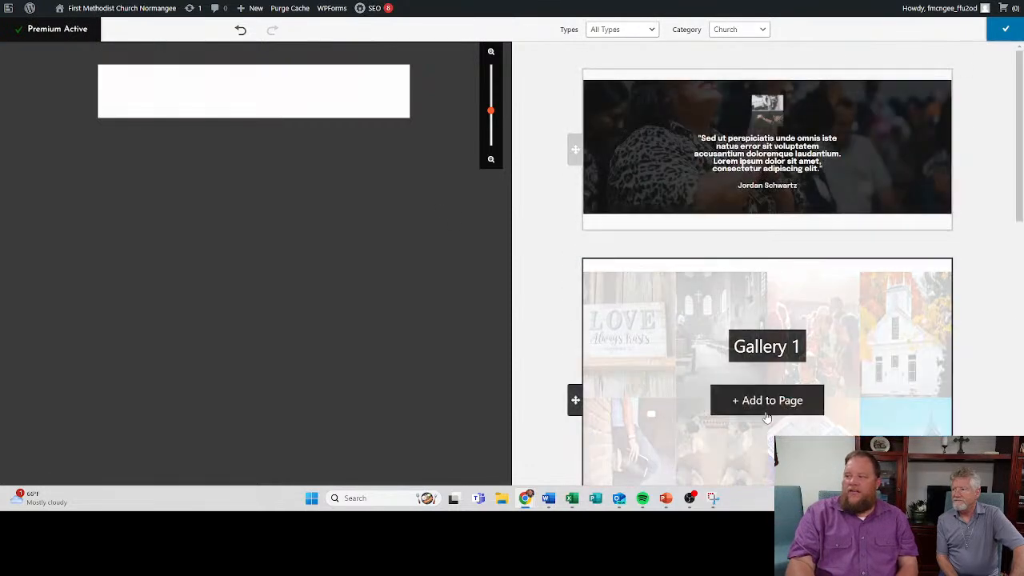
pyautogui.scroll(-4, 661, 340)
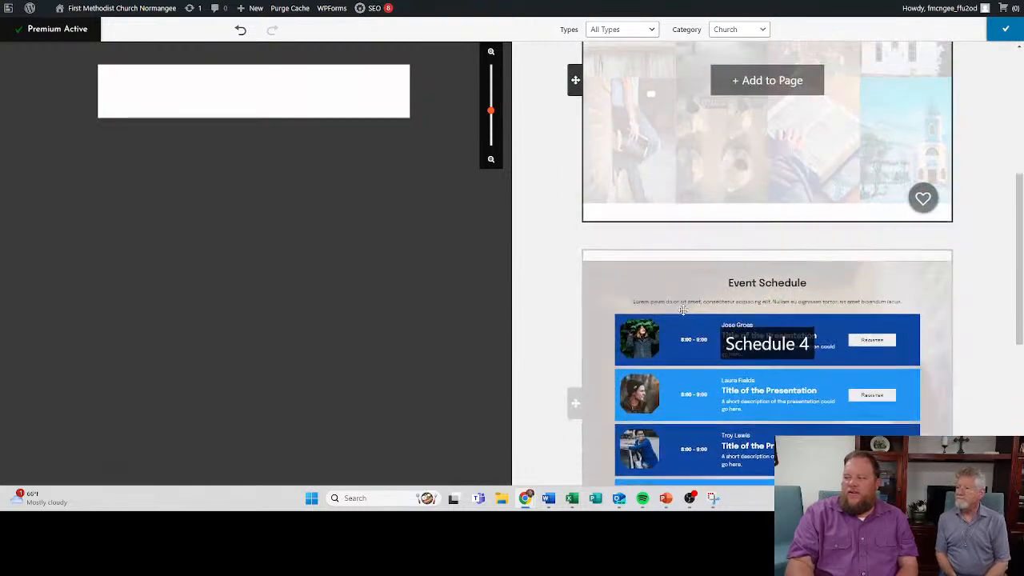
pyautogui.scroll(-2, 688, 296)
pyautogui.scroll(-2, 685, 281)
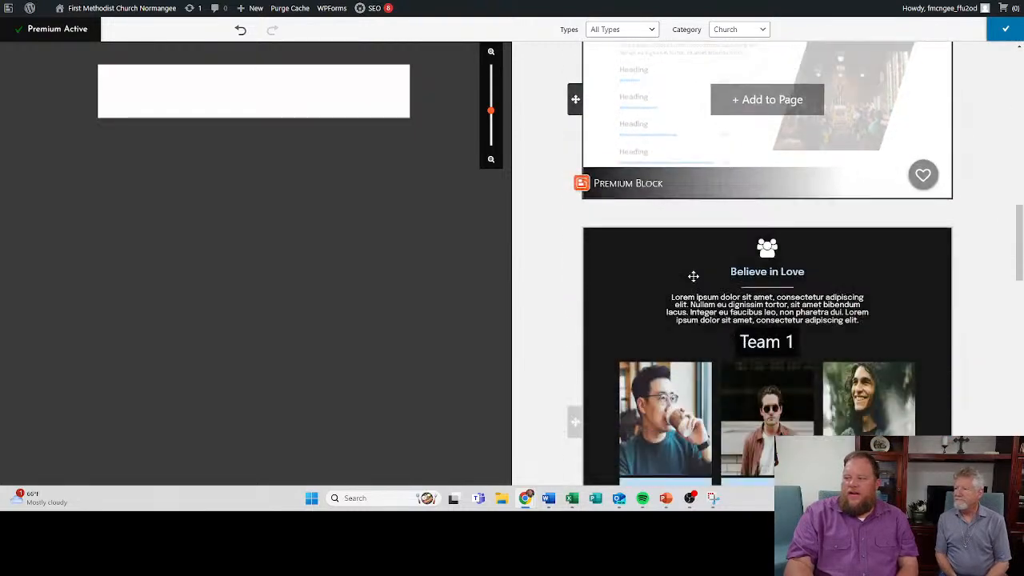
pyautogui.scroll(-7, 693, 276)
pyautogui.scroll(3, 694, 267)
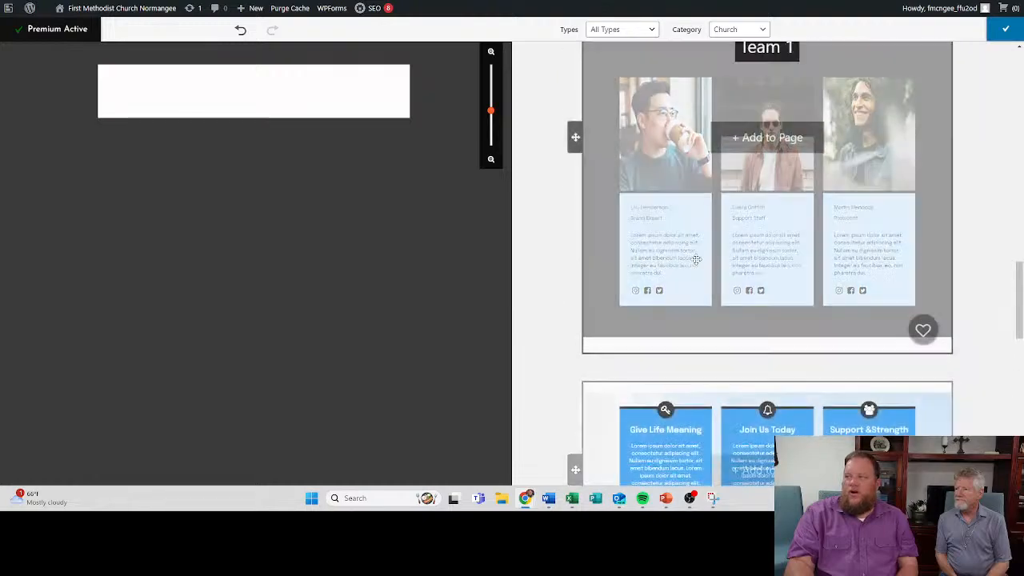
pyautogui.scroll(10, 696, 259)
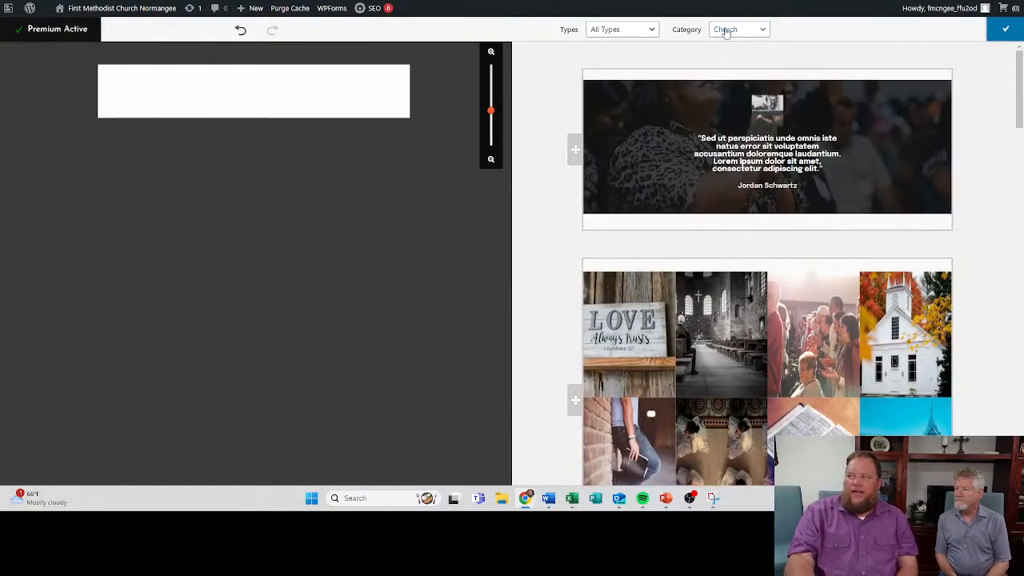
# - Filter the Church blocks to the Welcome type and look through the available designs
pyautogui.click(644, 31)
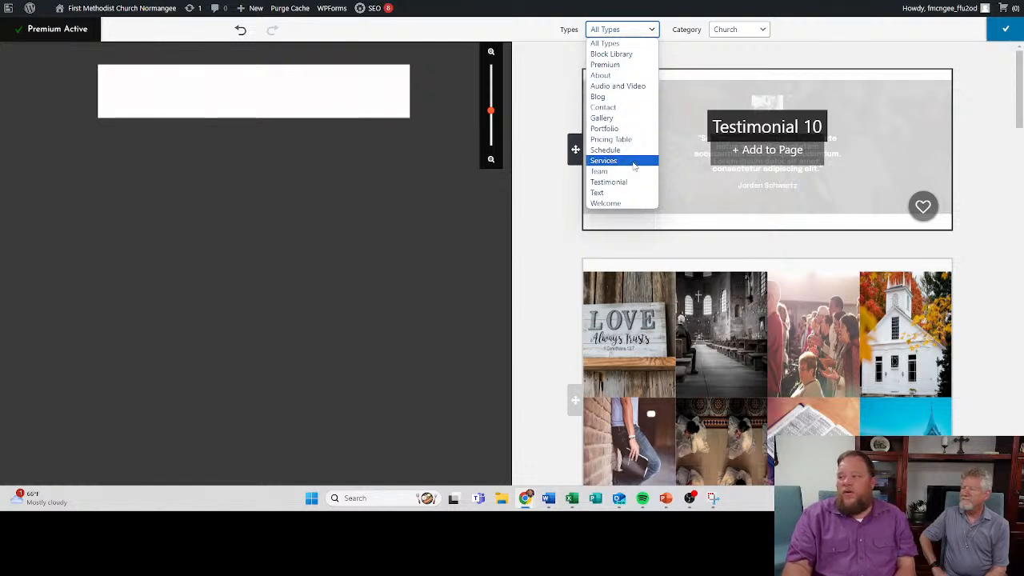
pyautogui.click(630, 203)
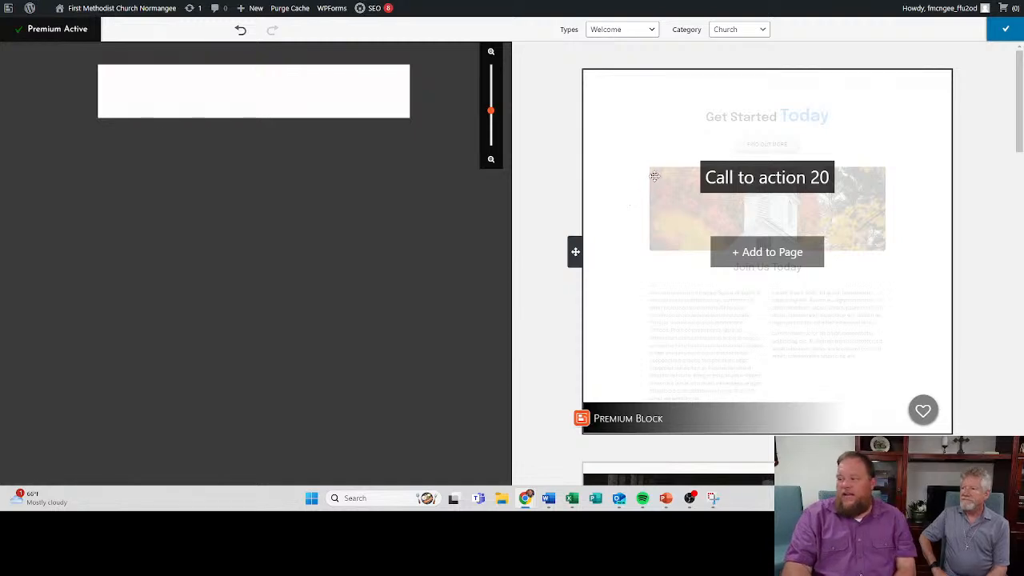
pyautogui.scroll(-5, 654, 176)
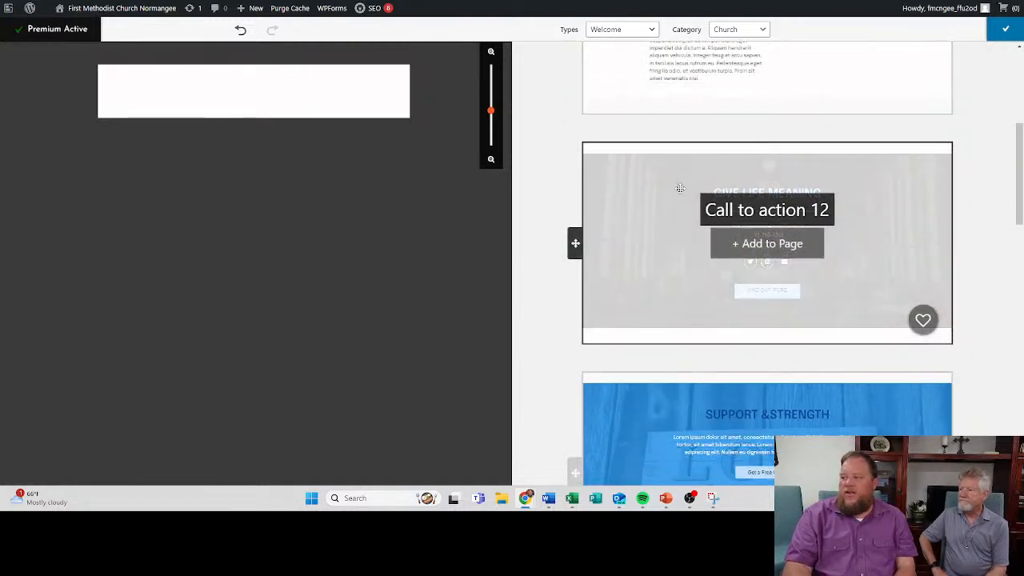
pyautogui.scroll(-6, 679, 187)
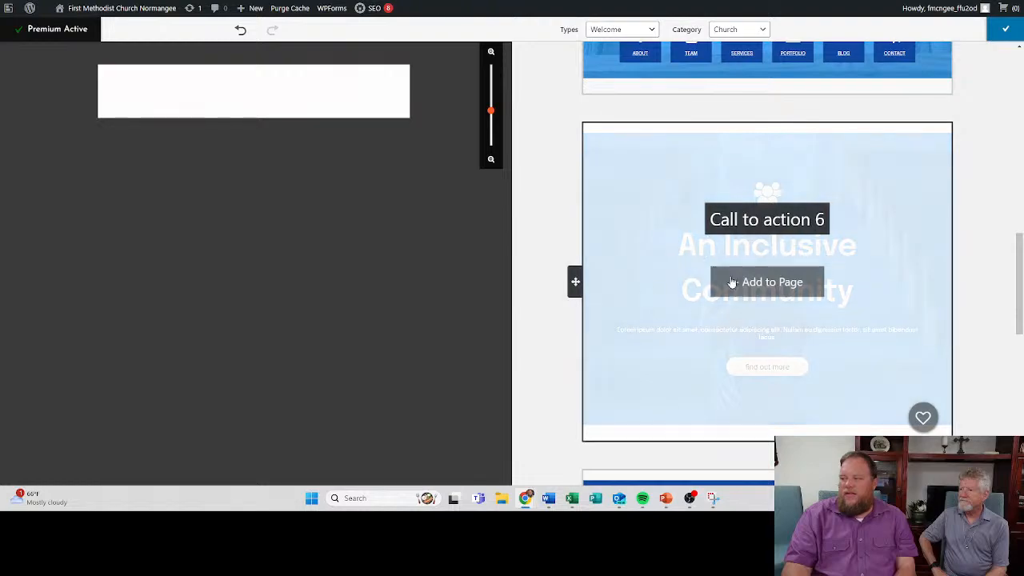
pyautogui.scroll(-5, 732, 281)
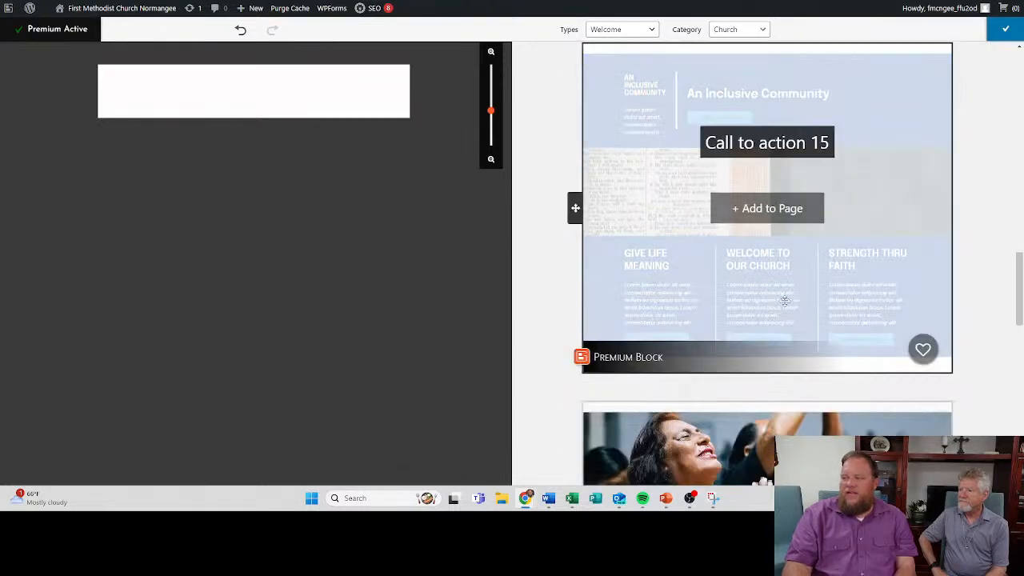
pyautogui.scroll(-4, 784, 301)
pyautogui.scroll(6, 731, 195)
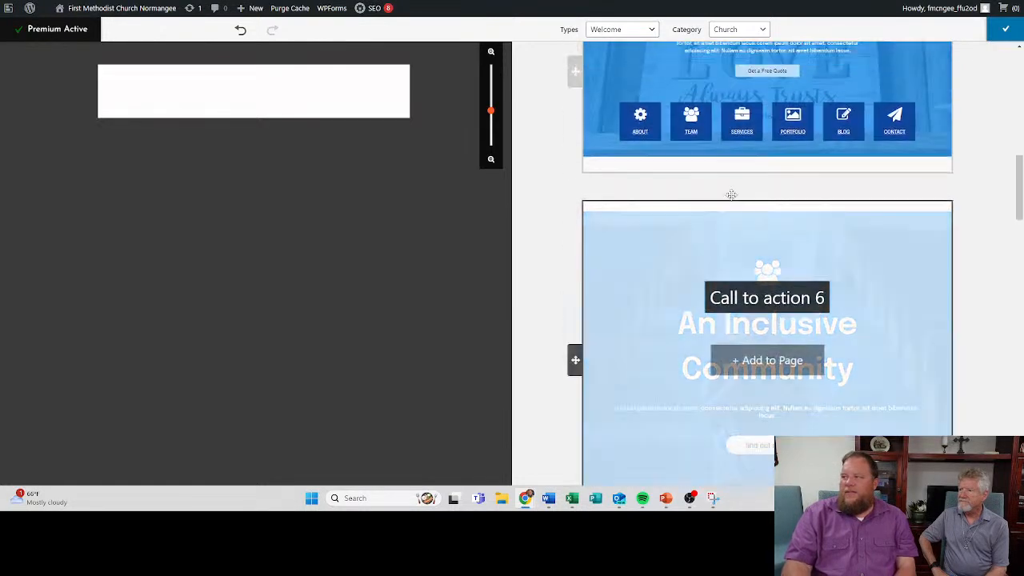
pyautogui.scroll(7, 731, 194)
pyautogui.scroll(-6, 735, 240)
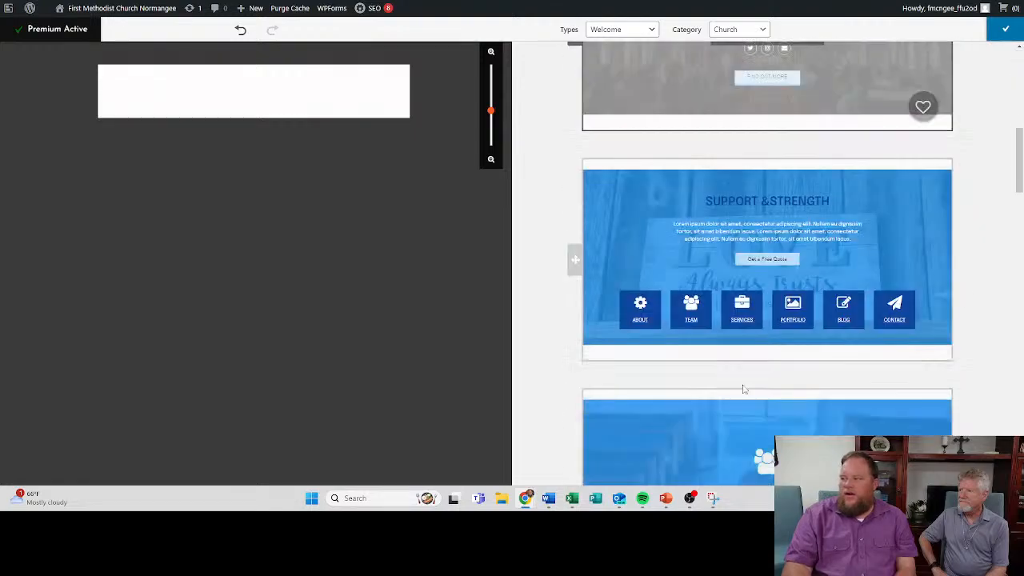
pyautogui.scroll(-8, 743, 389)
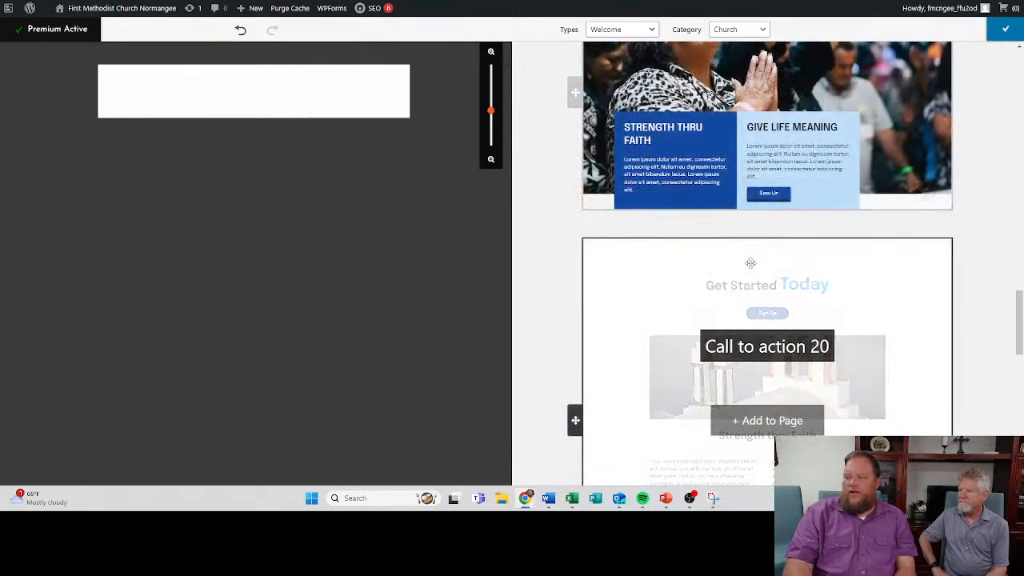
pyautogui.scroll(-10, 750, 256)
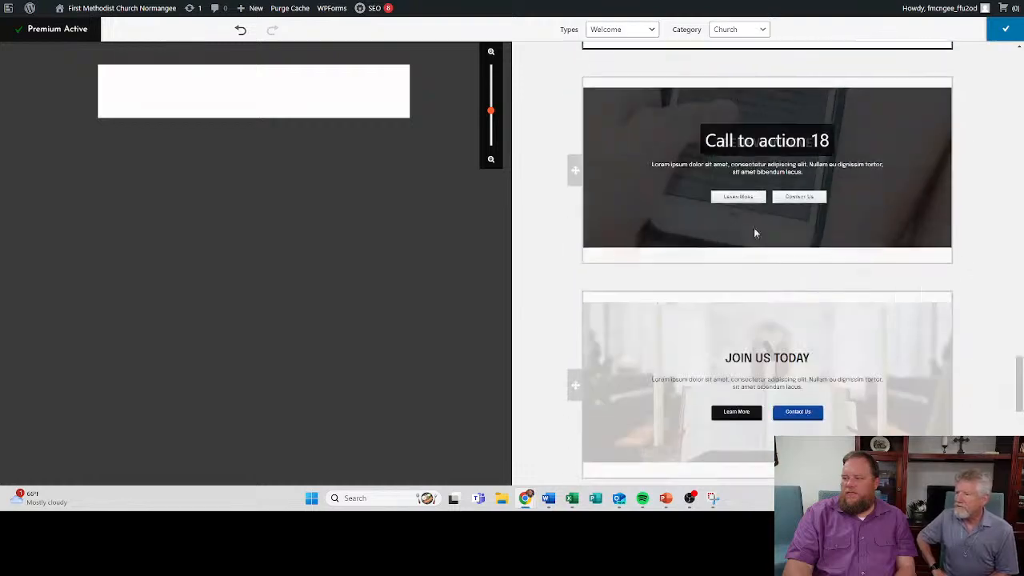
# - Add the blue Call to action 15 block, headed An Inclusive Community, to the Home page
pyautogui.scroll(10, 753, 233)
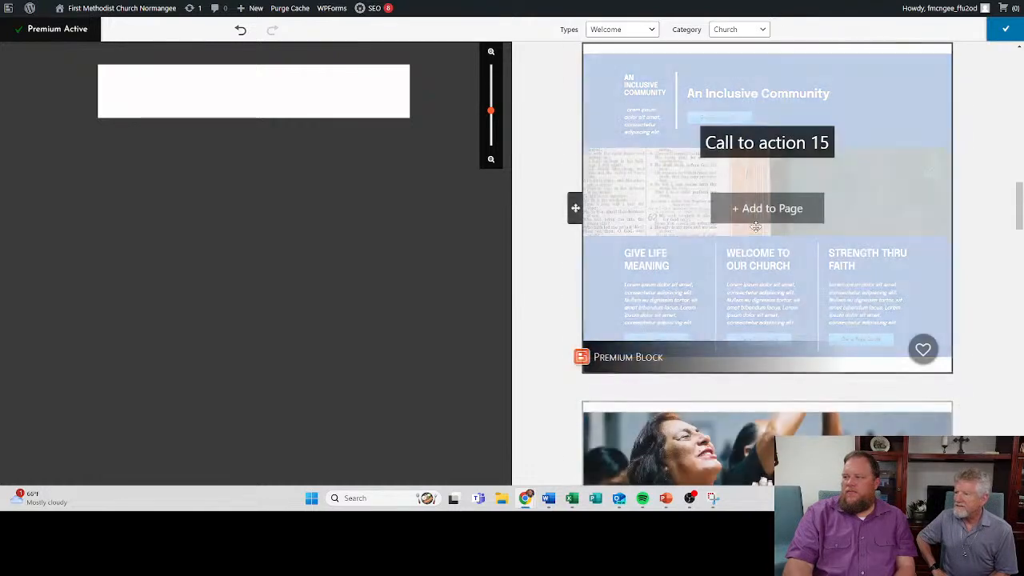
pyautogui.scroll(2, 755, 228)
pyautogui.click(761, 370)
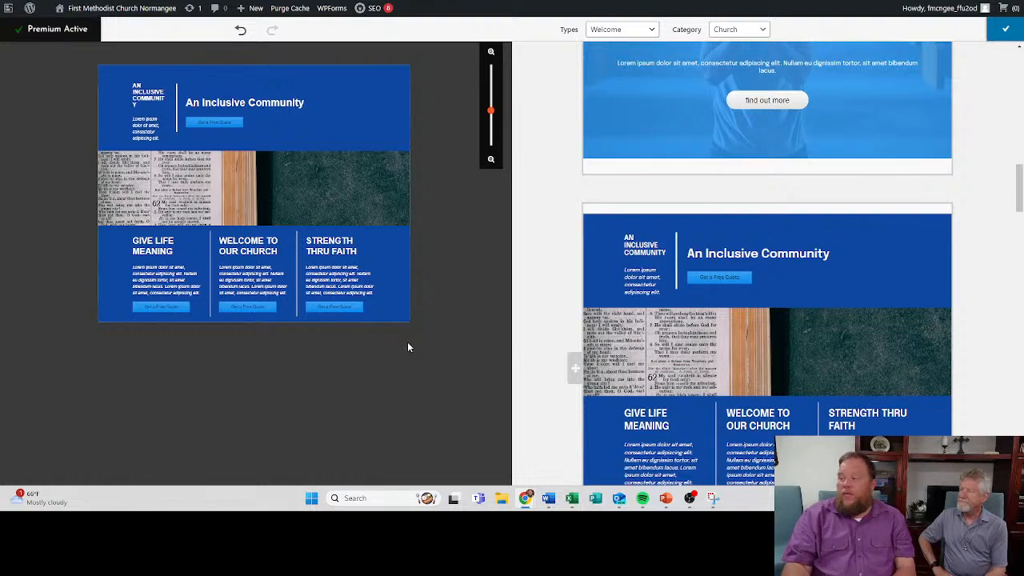
# - Add the Call to action 17 block below the An Inclusive Community block and return to the page editor
pyautogui.scroll(-4, 768, 316)
pyautogui.scroll(-3, 768, 316)
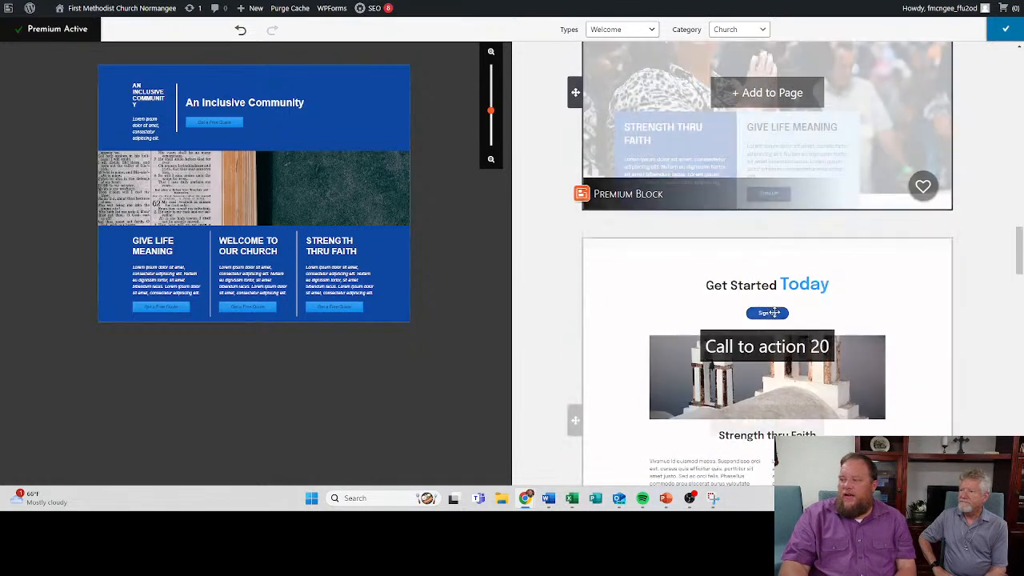
pyautogui.scroll(1, 749, 158)
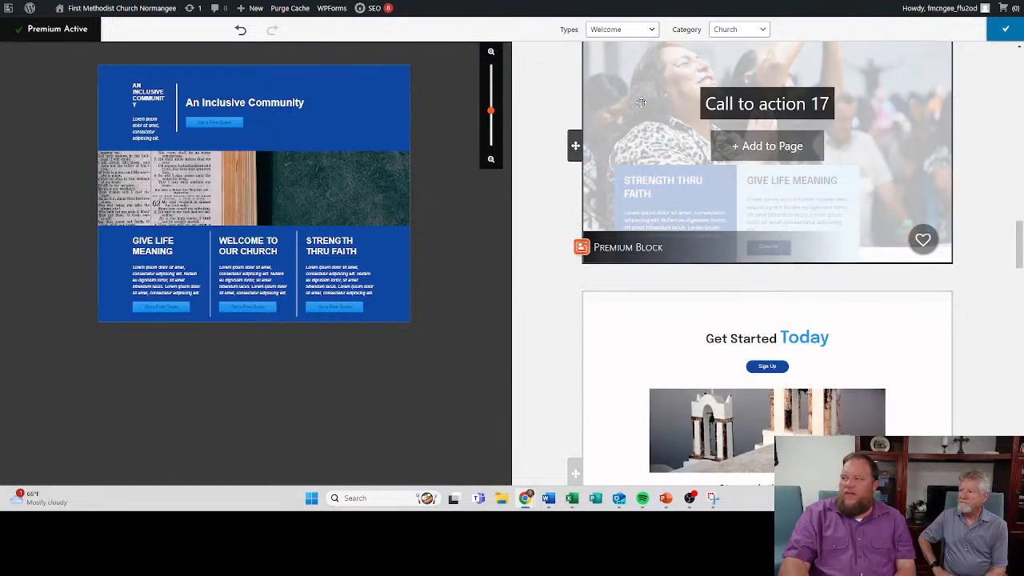
pyautogui.scroll(2, 798, 164)
pyautogui.scroll(1, 799, 164)
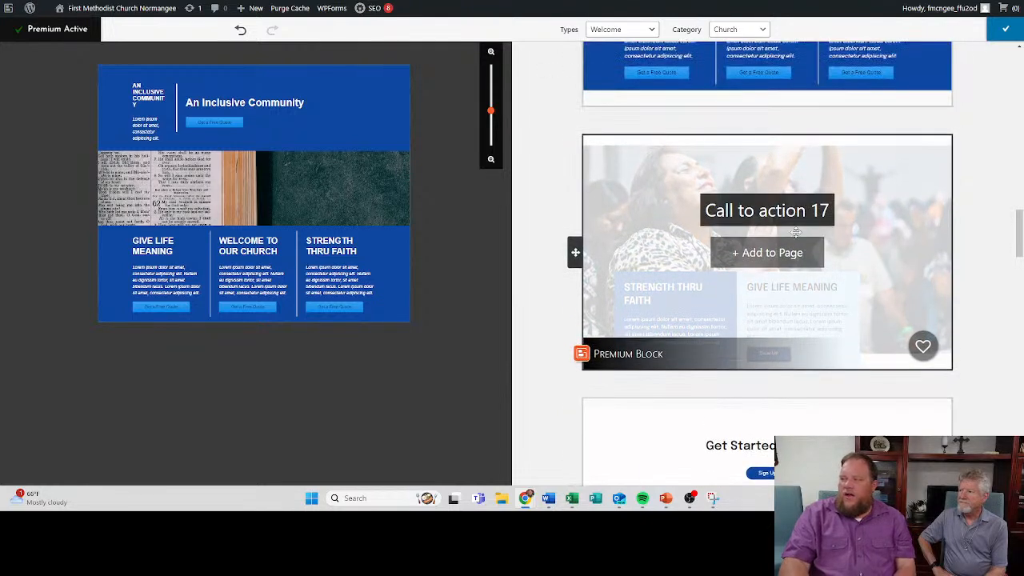
pyautogui.click(770, 253)
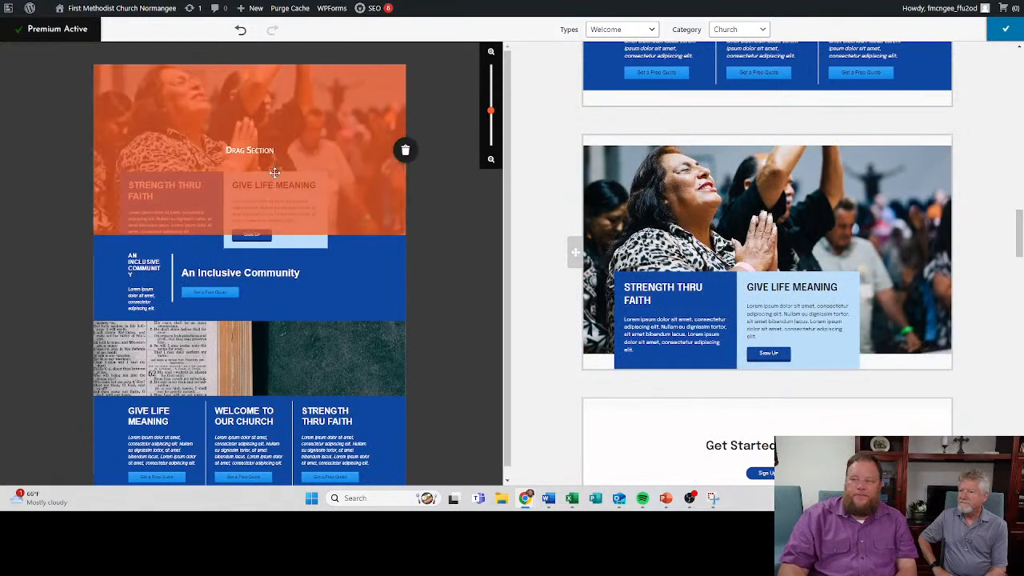
pyautogui.moveTo(274, 172); pyautogui.dragTo(286, 392)
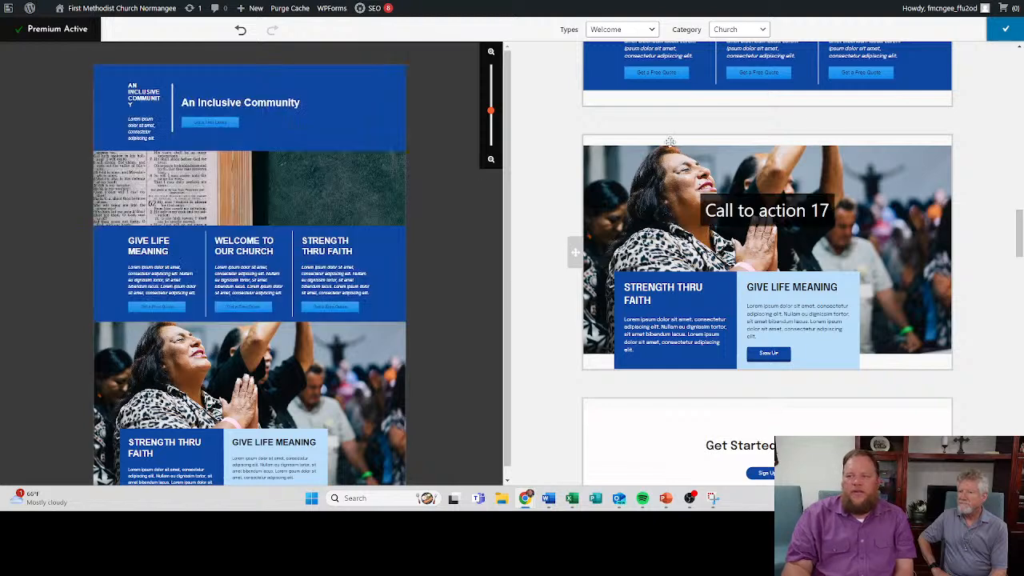
pyautogui.click(1005, 29)
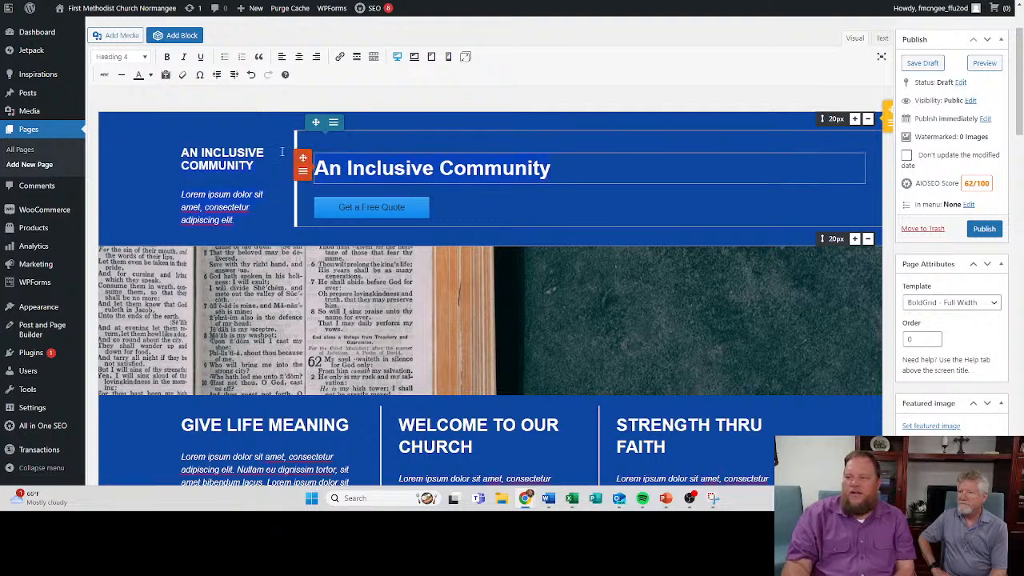
# - Replace the large An Inclusive Community heading with "Welcome to First Methodist Church Normangee"
pyautogui.click(493, 170)
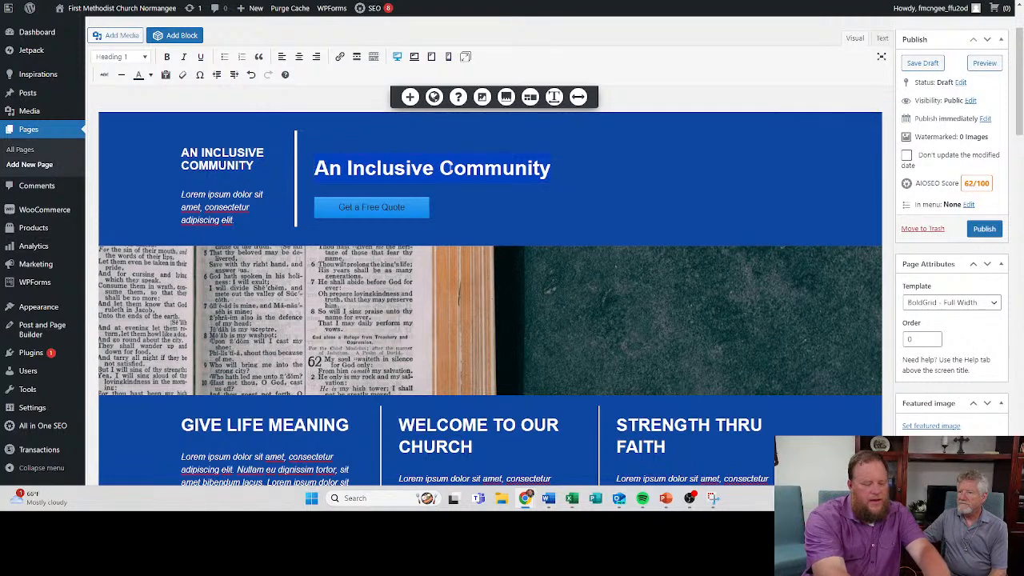
pyautogui.hotkey('ctrl', 'a')
pyautogui.write('Wel')
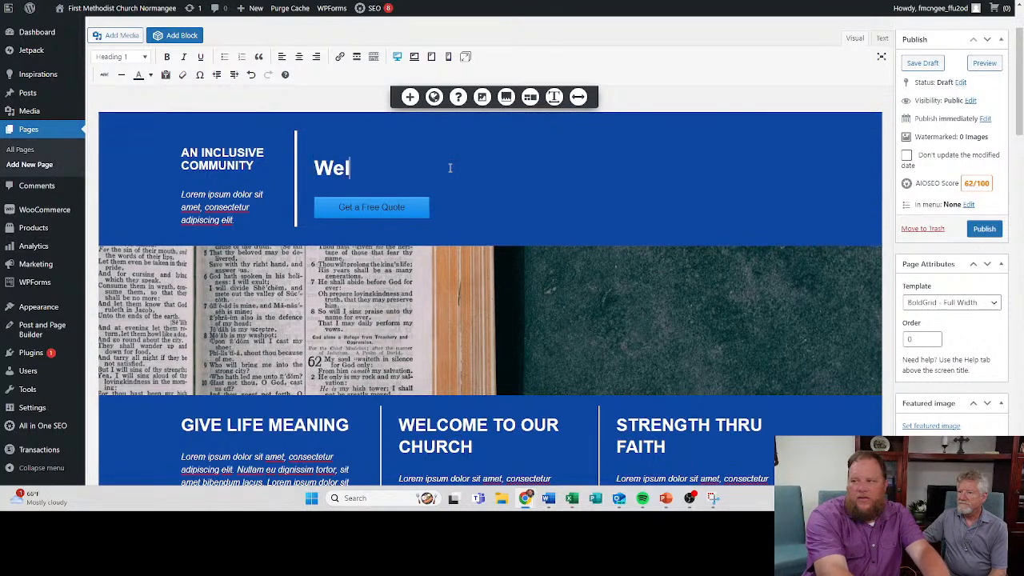
pyautogui.write('come to Fir')
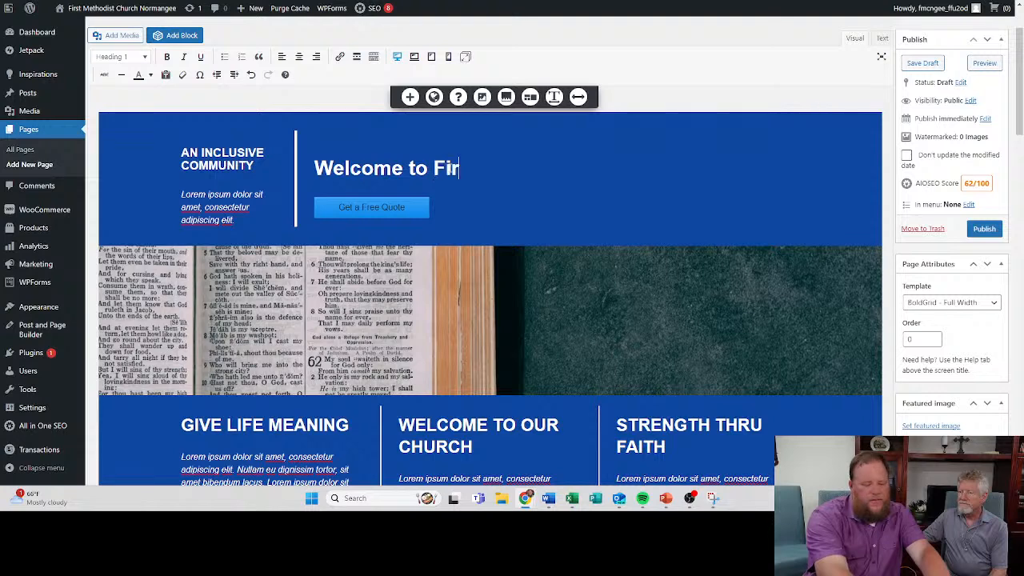
pyautogui.write('st Met')
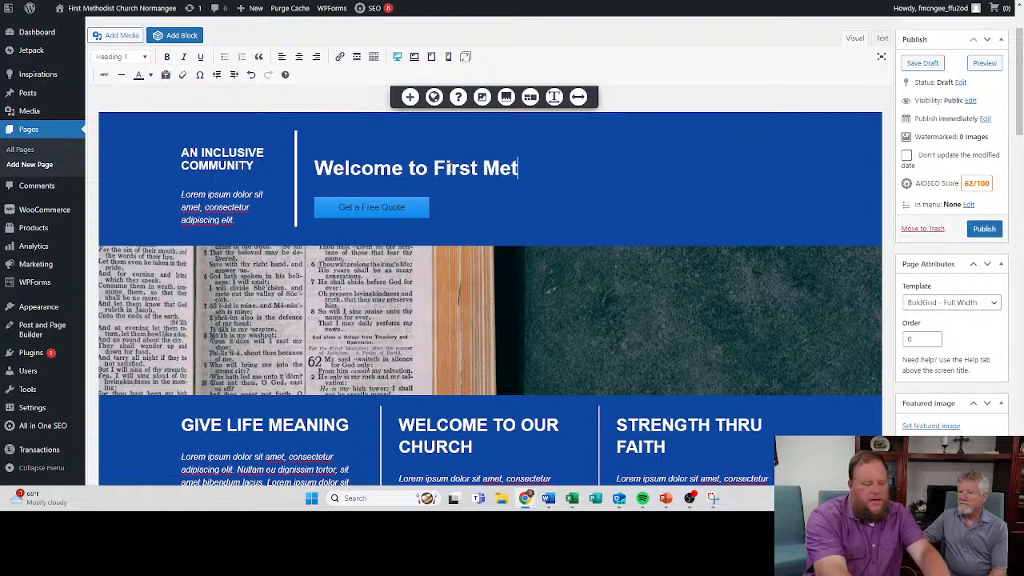
pyautogui.write('hodist')
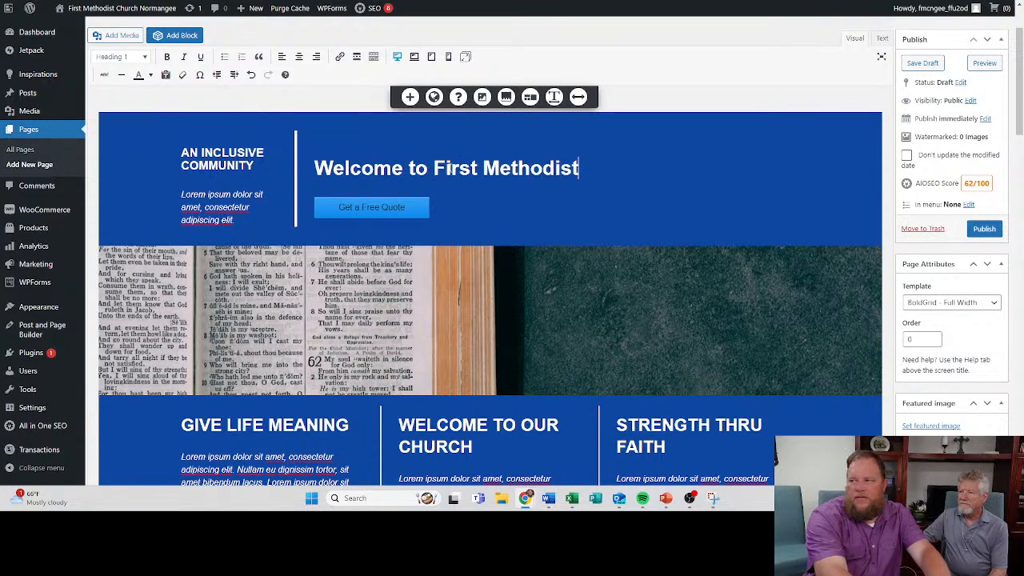
pyautogui.write(' Church No')
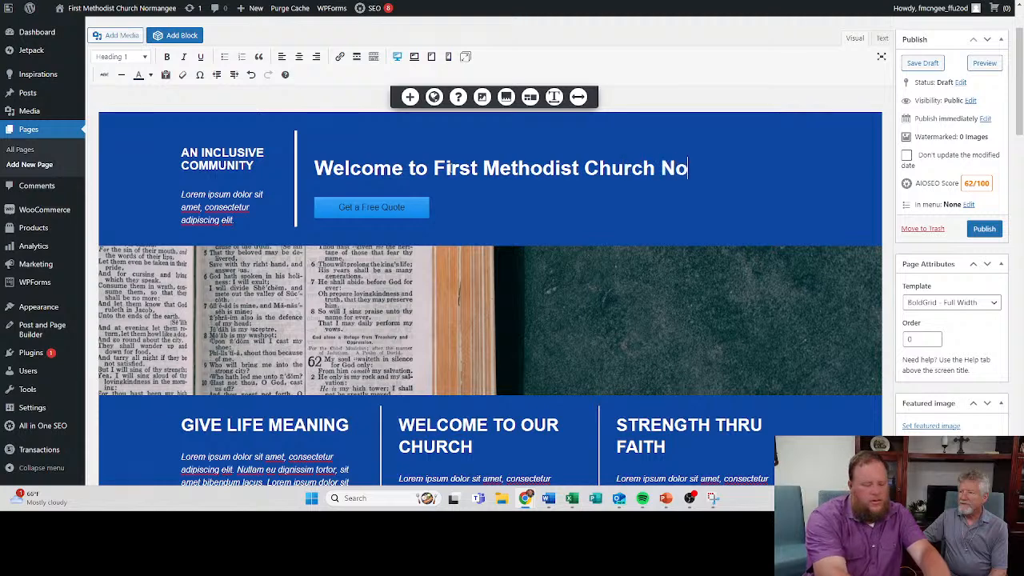
pyautogui.write('rman')
pyautogui.press('BackSpace')
pyautogui.write('angee')
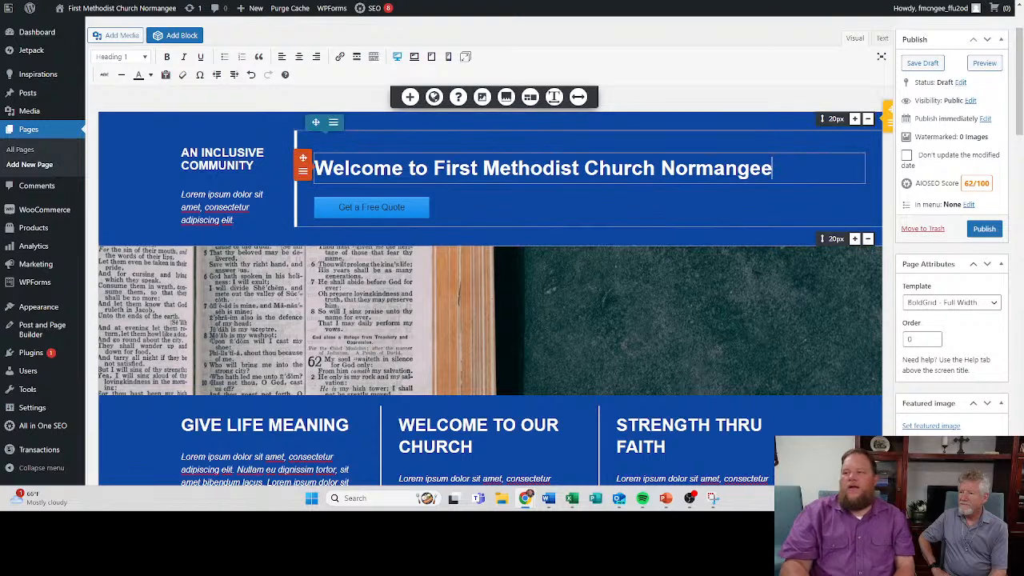
# - Delete the Get a Free Quote button under the welcome heading and the placeholder paragraph under the small An Inclusive Community heading
pyautogui.click(370, 214)
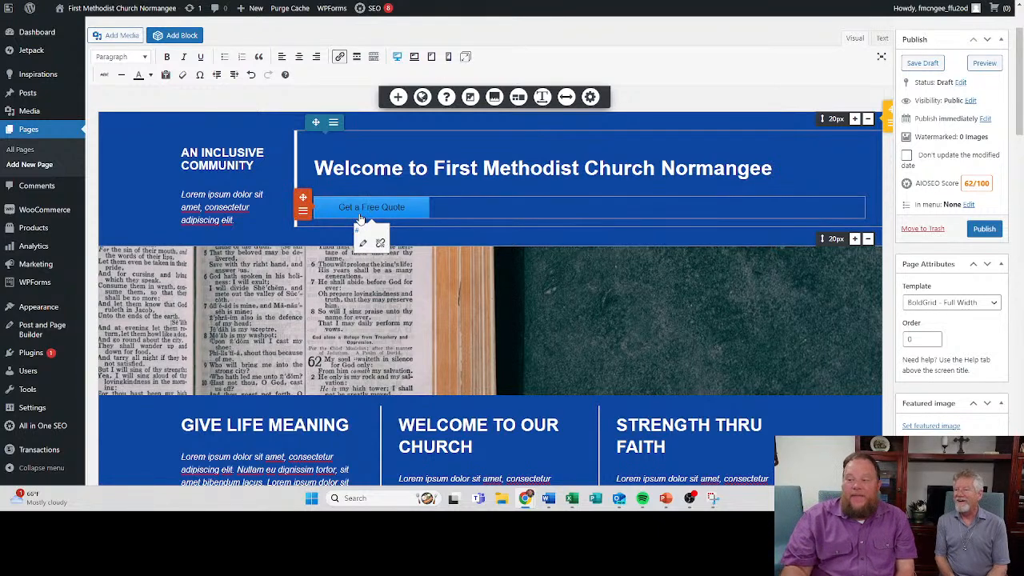
pyautogui.click(303, 212)
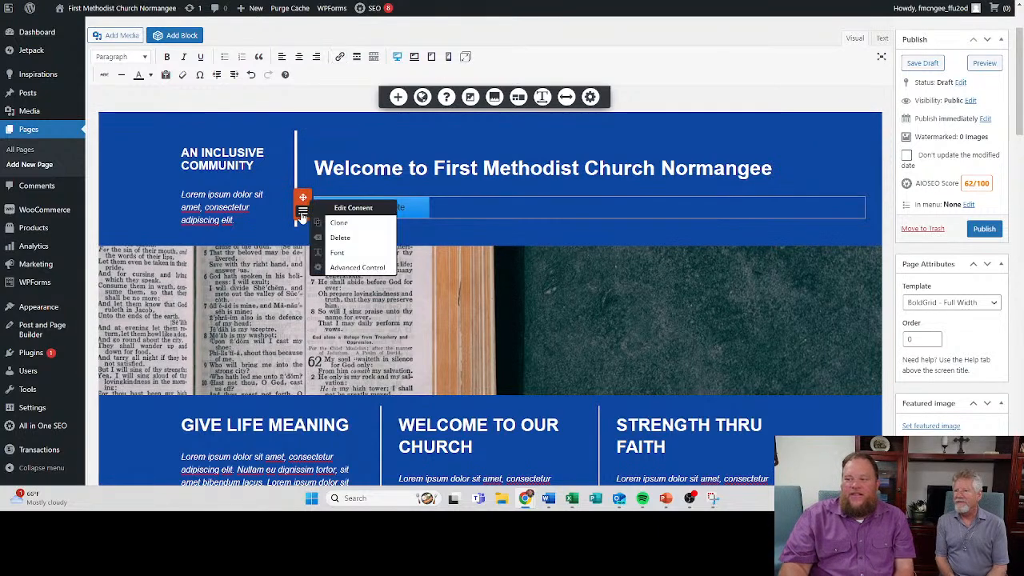
pyautogui.click(382, 239)
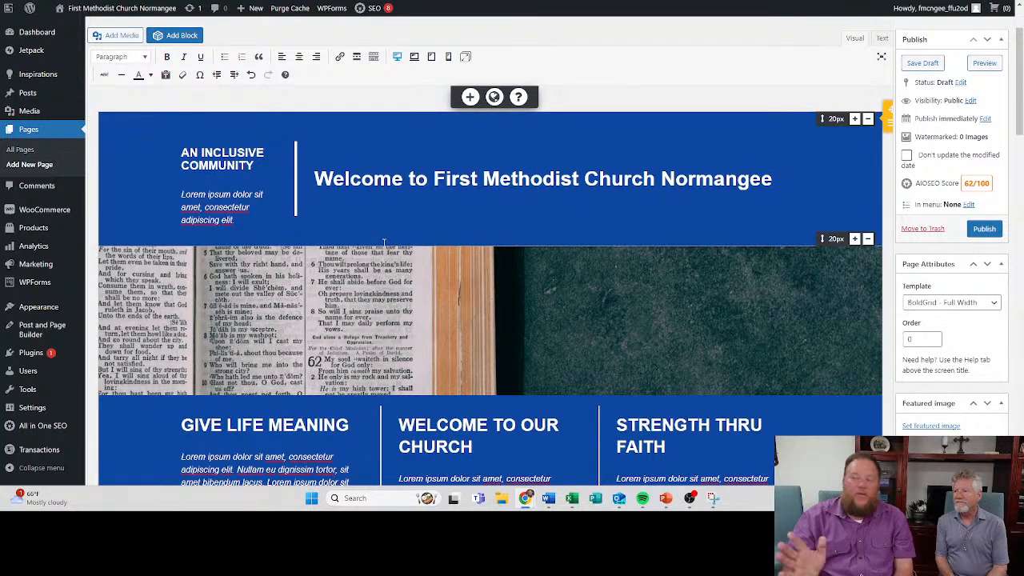
pyautogui.click(240, 221)
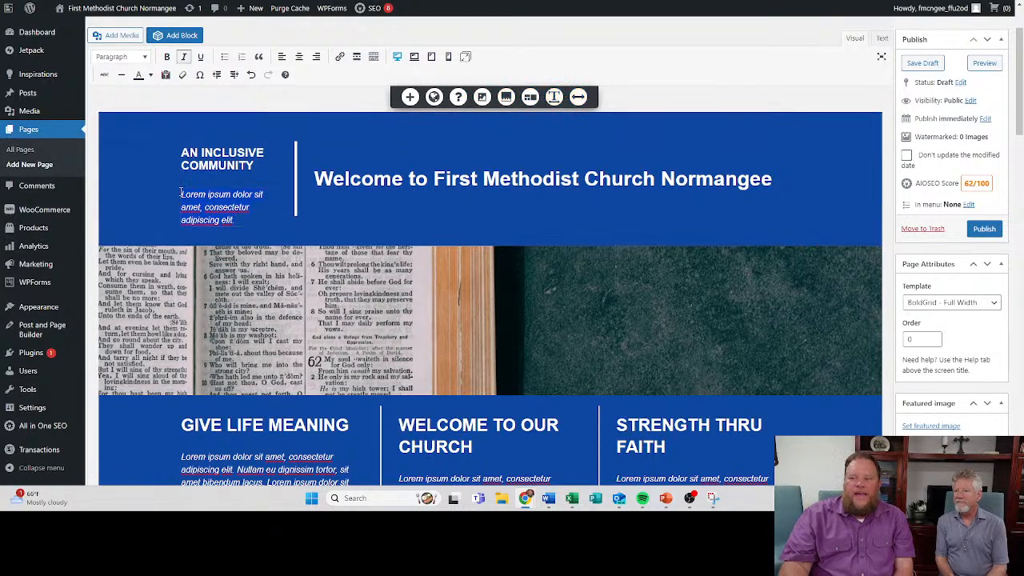
pyautogui.press('BackSpace')
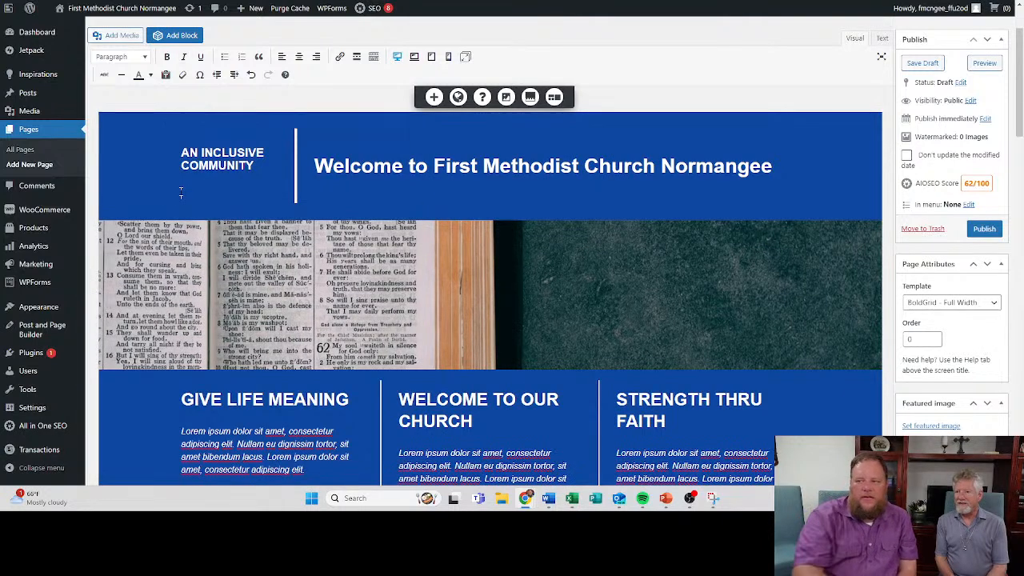
# - Replace the small An Inclusive Community heading beside the welcome heading with "A PLACE OF FAITH, FAMILY AND FELLOWSHIP"
pyautogui.click(255, 165)
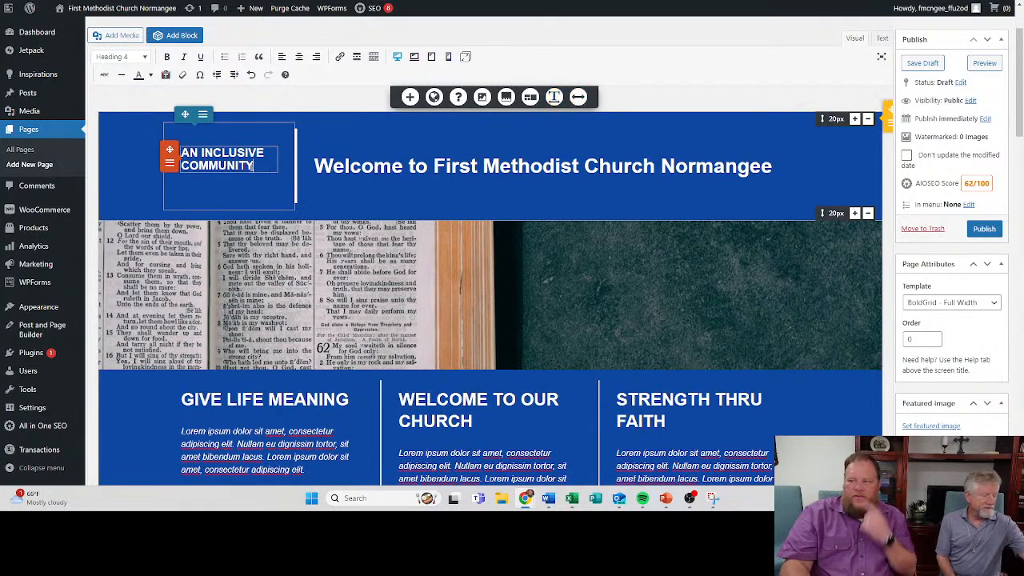
pyautogui.press('Return')
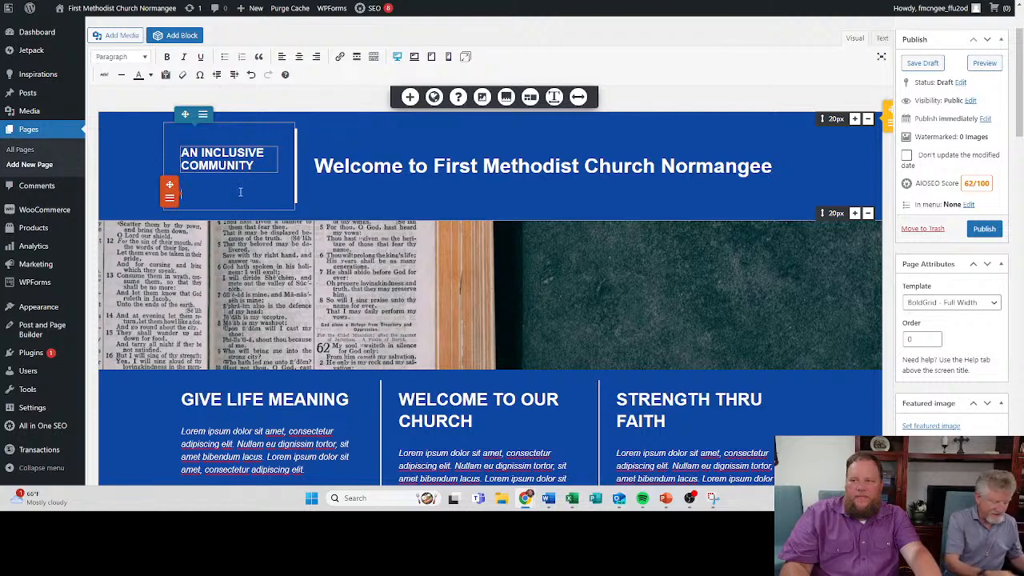
pyautogui.press('BackSpace')
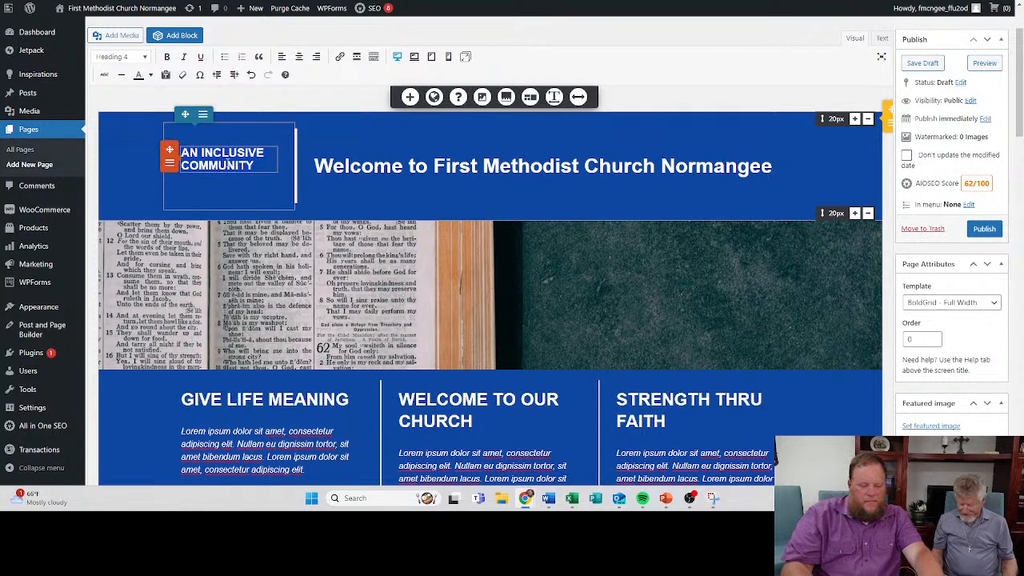
pyautogui.press('BackSpace')
pyautogui.write('A')
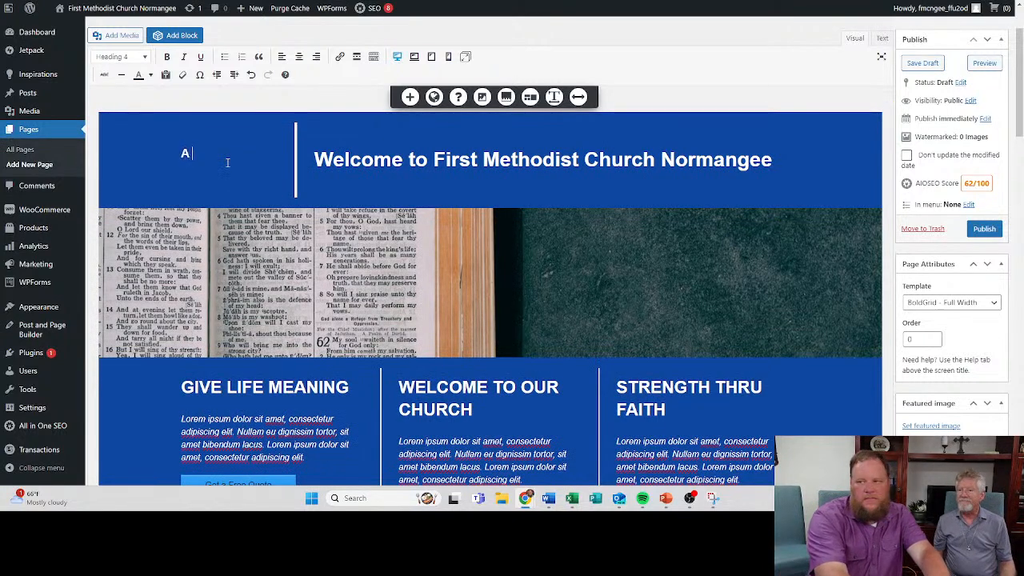
pyautogui.write(' PLACE O')
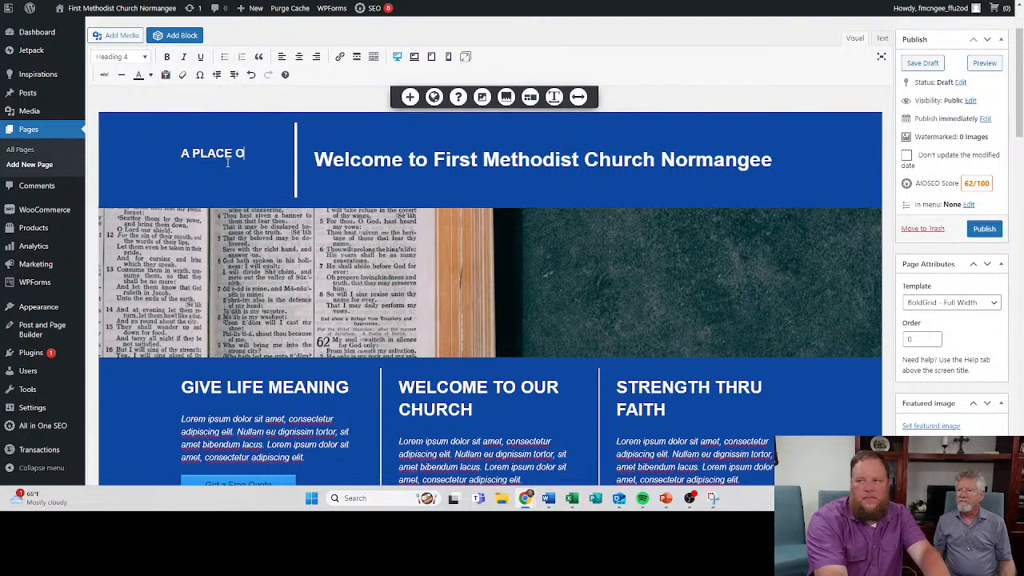
pyautogui.write('F FAITH, FA')
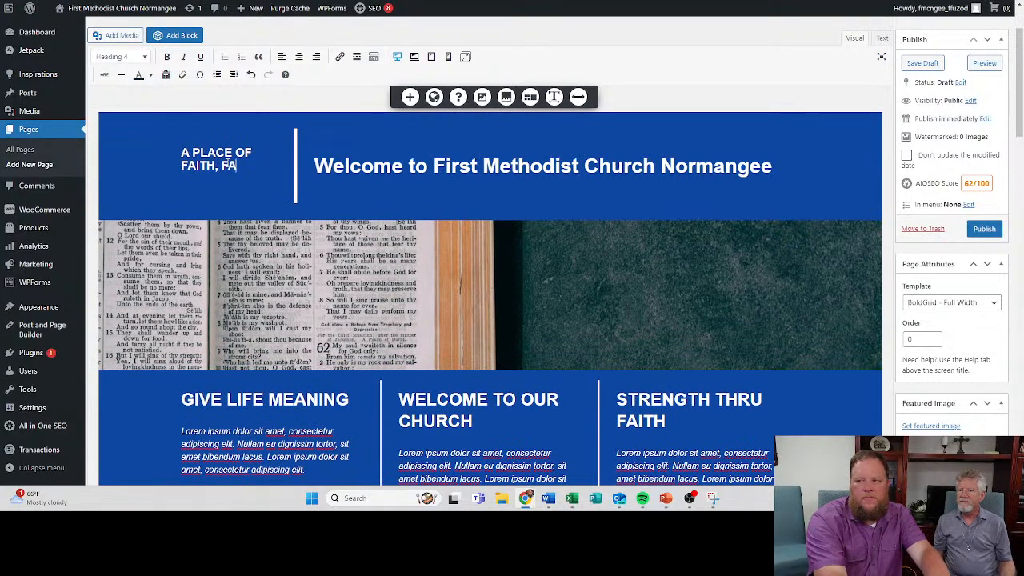
pyautogui.write('MILY AND')
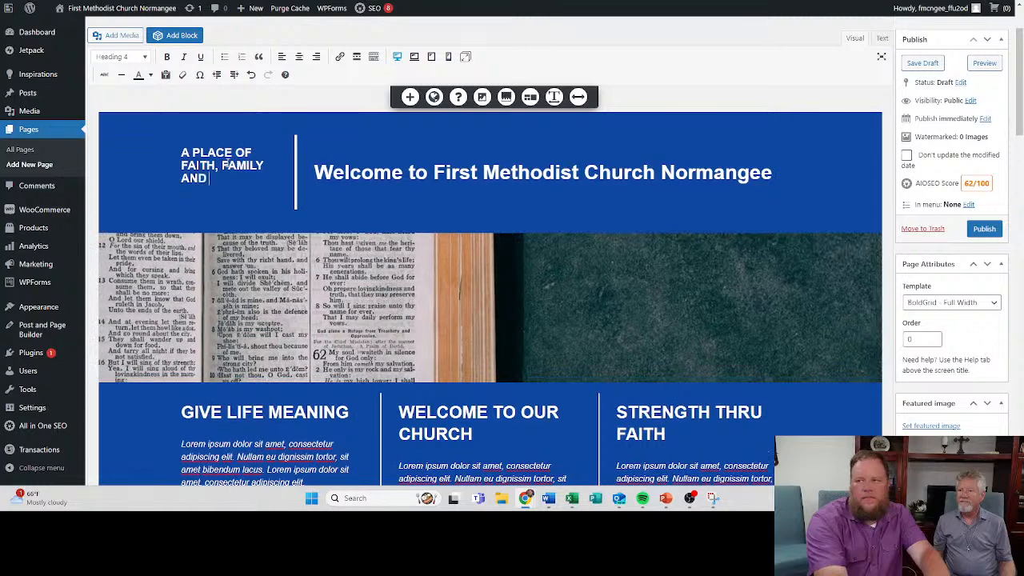
pyautogui.write(' FELLOWSHIP')
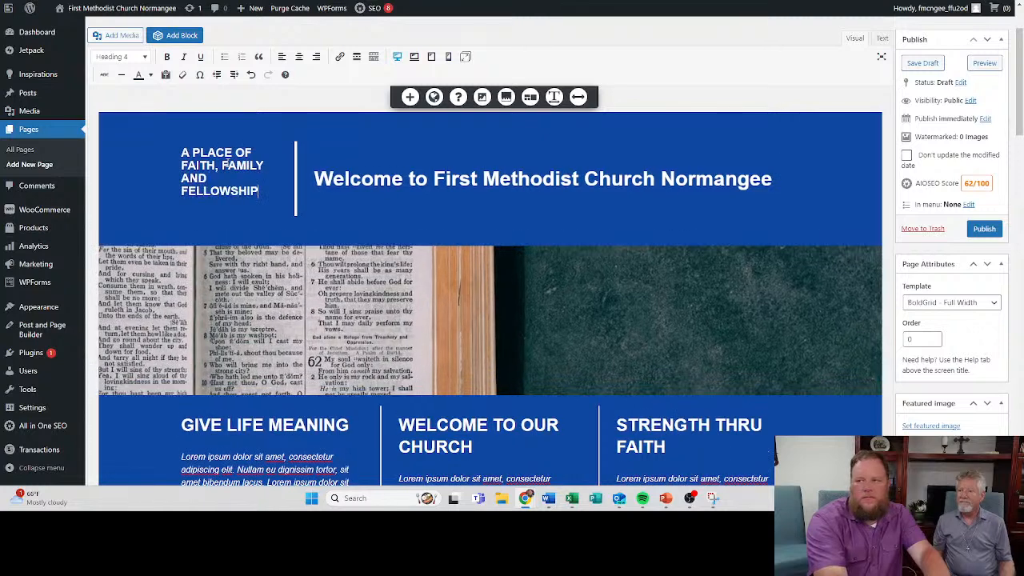
pyautogui.click(349, 217)
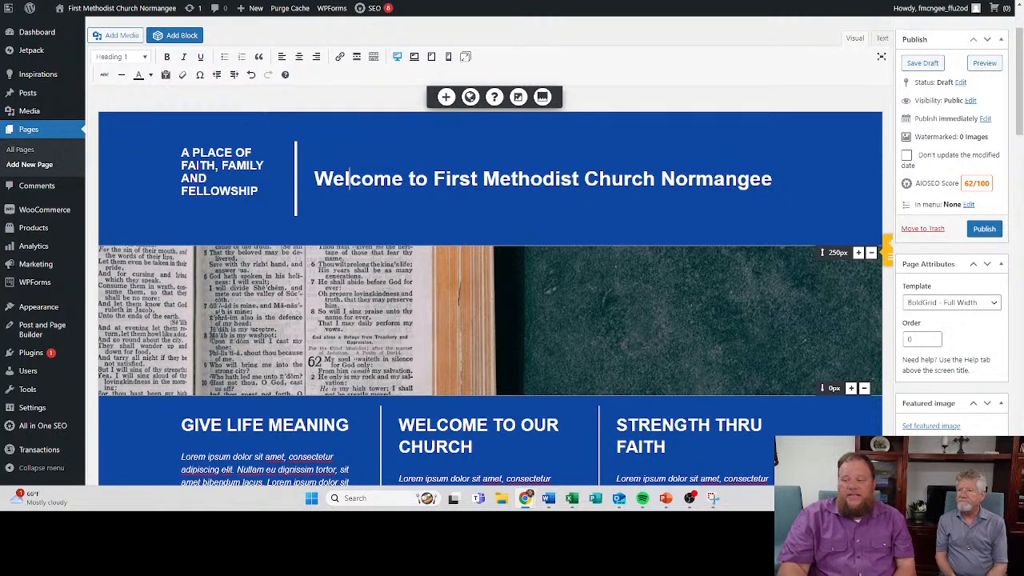
# - Delete the three-column row containing Give Life Meaning, Welcome to Our Church and Strength Thru Faith, and undo that deletion
pyautogui.scroll(-3, 269, 184)
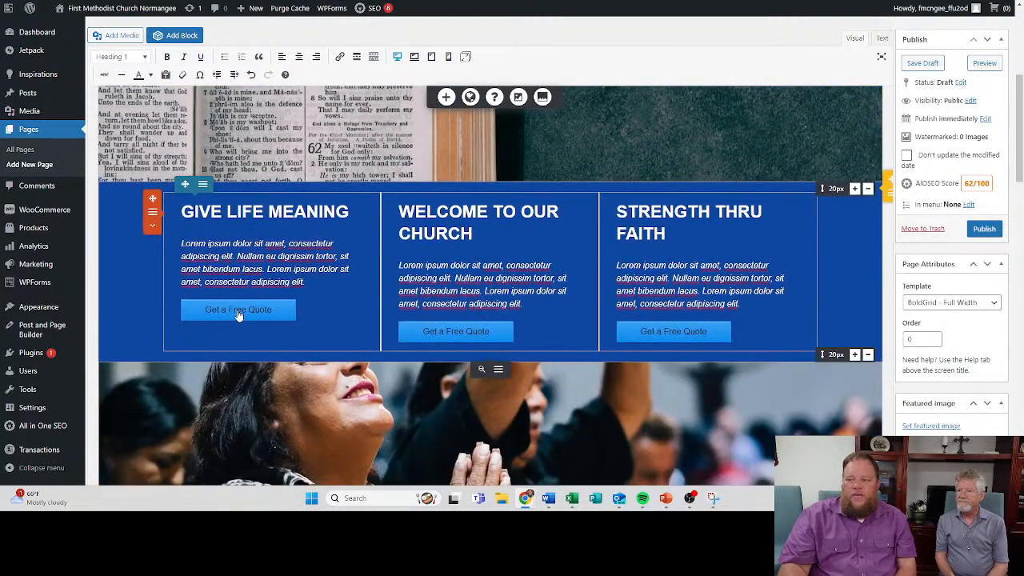
pyautogui.click(267, 317)
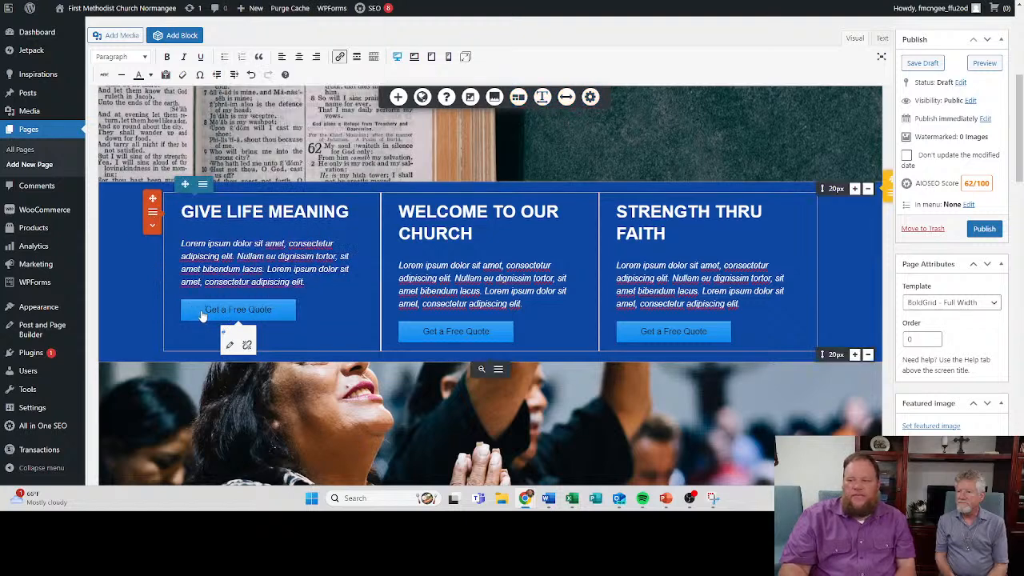
pyautogui.click(152, 213)
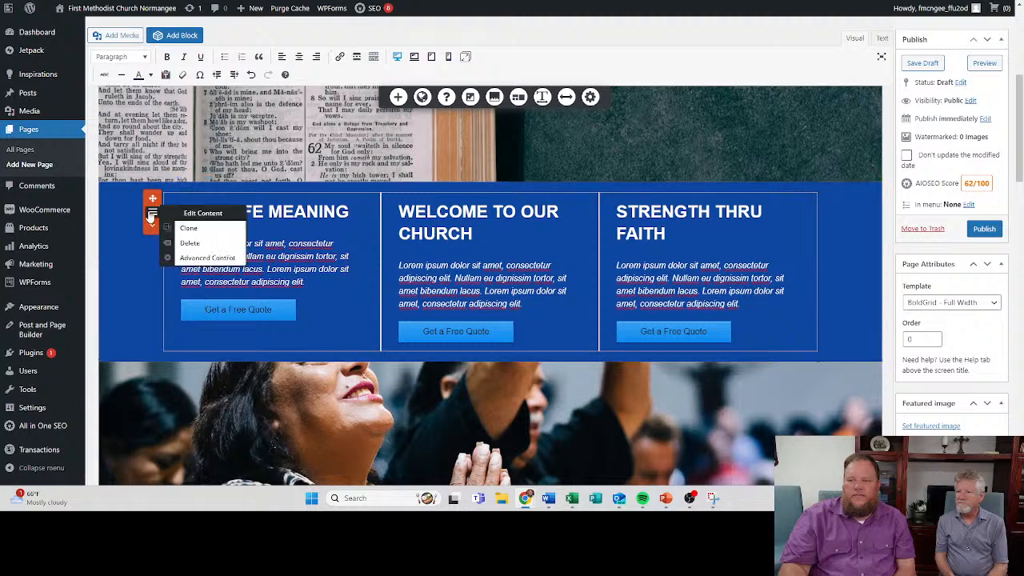
pyautogui.click(212, 258)
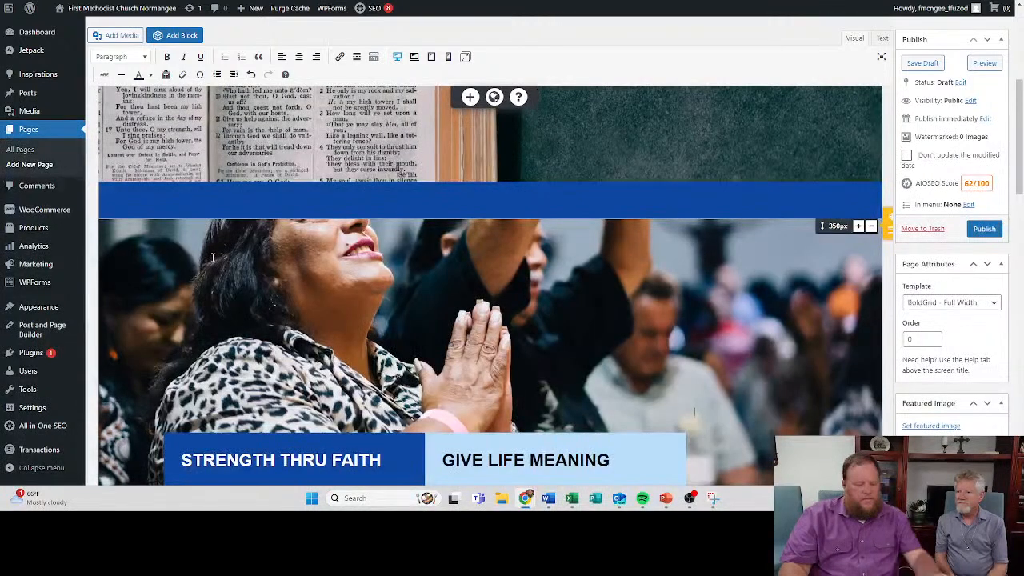
pyautogui.hotkey('ctrl', 'z')
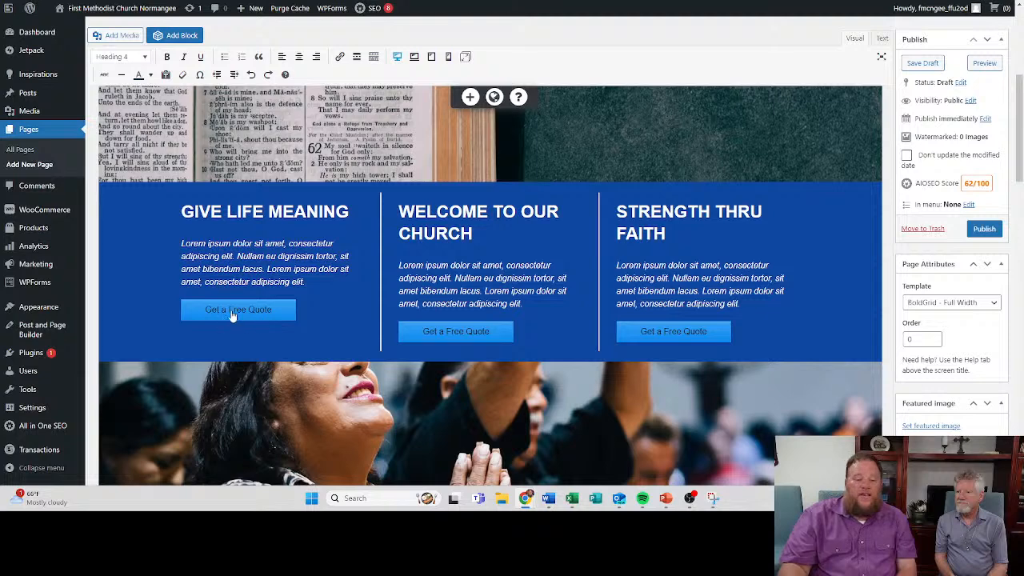
# - Look at the link options of the Get a Free Quote button under Give Life Meaning, leaving them unchanged
pyautogui.click(306, 325)
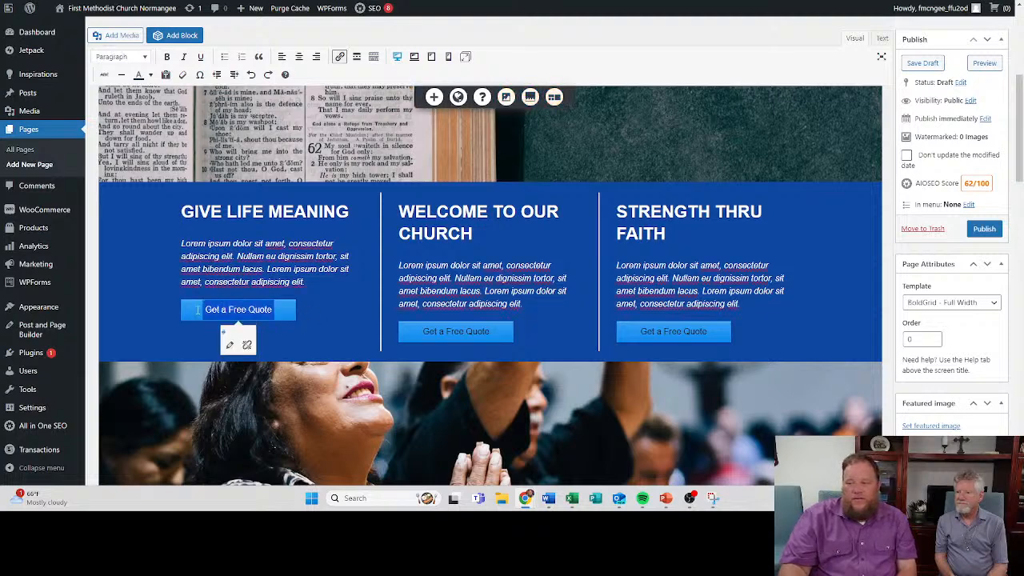
pyautogui.click(230, 344)
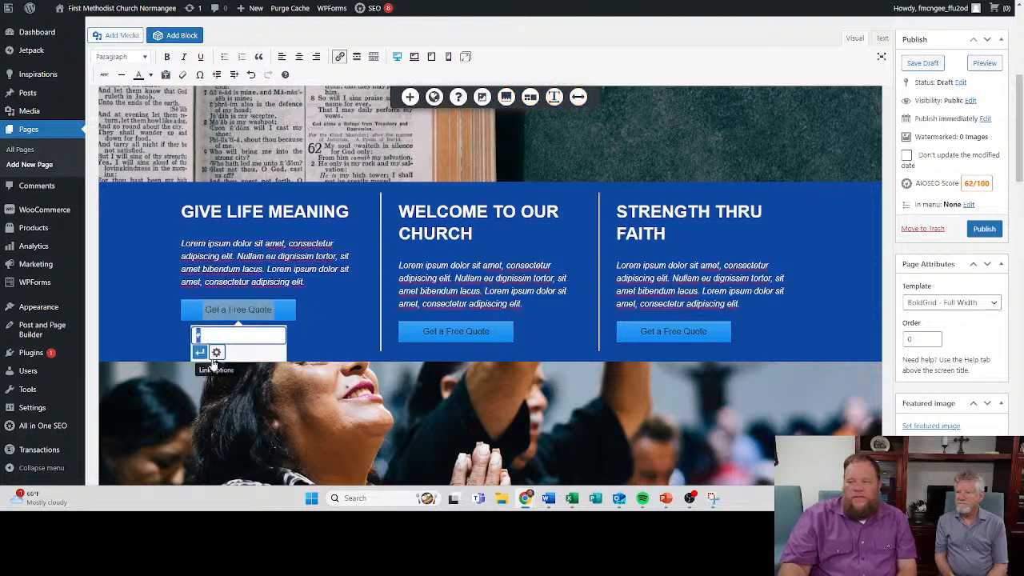
pyautogui.click(216, 353)
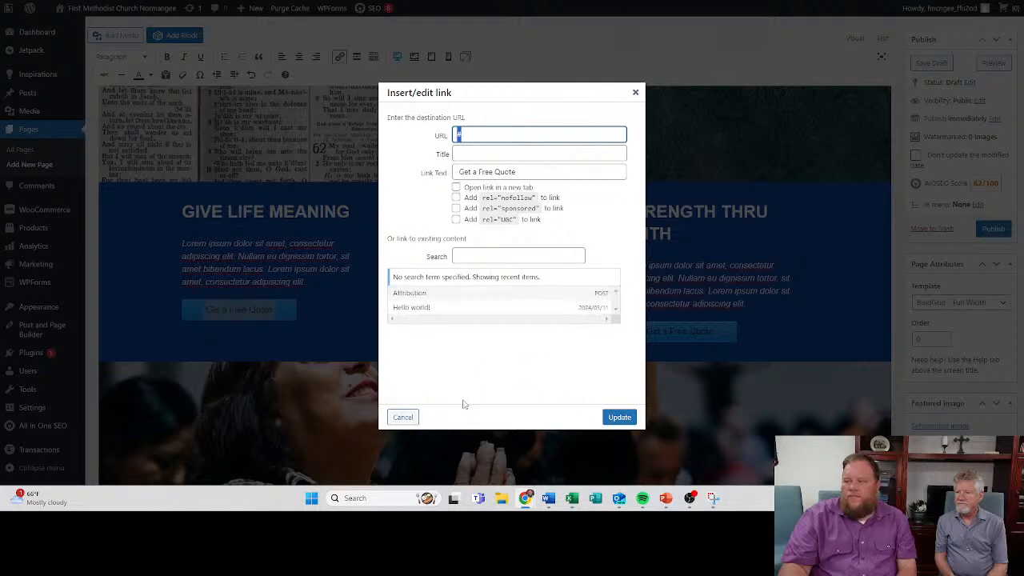
pyautogui.click(635, 93)
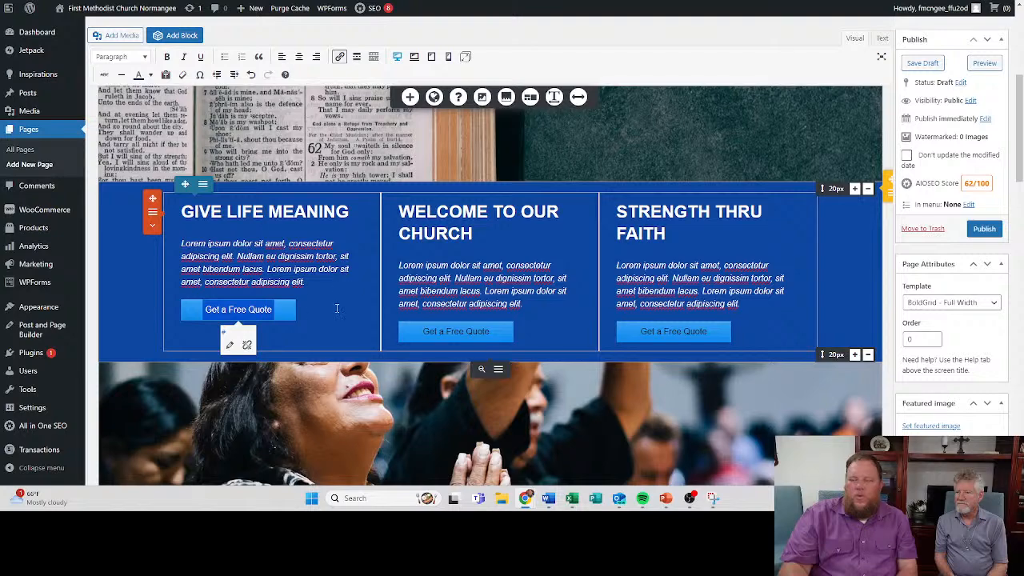
# - Delete the three-column row containing Give Life Meaning, Welcome to Our Church and Strength Thru Faith
pyautogui.scroll(3, 592, 329)
pyautogui.scroll(-3, 448, 344)
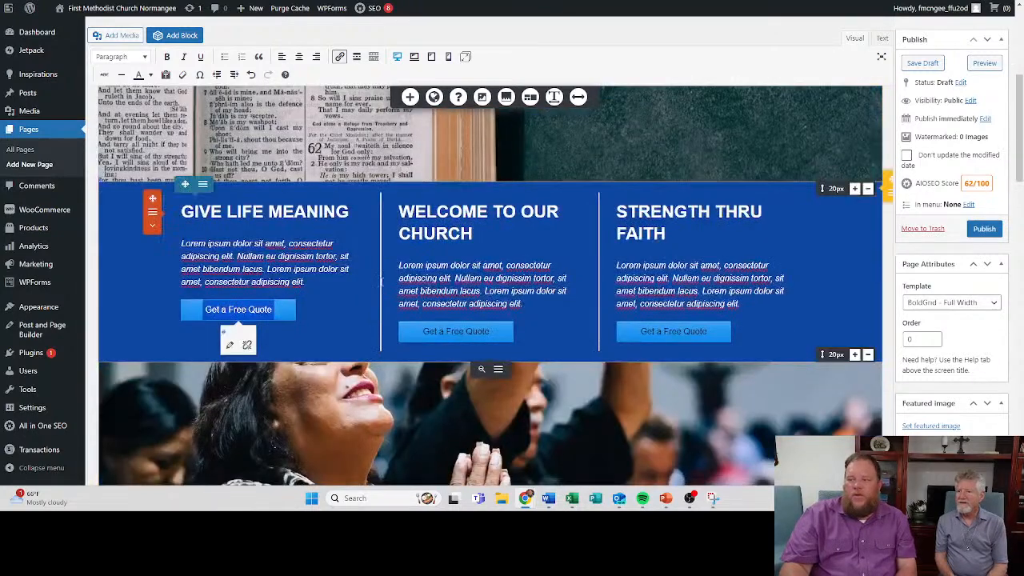
pyautogui.click(152, 212)
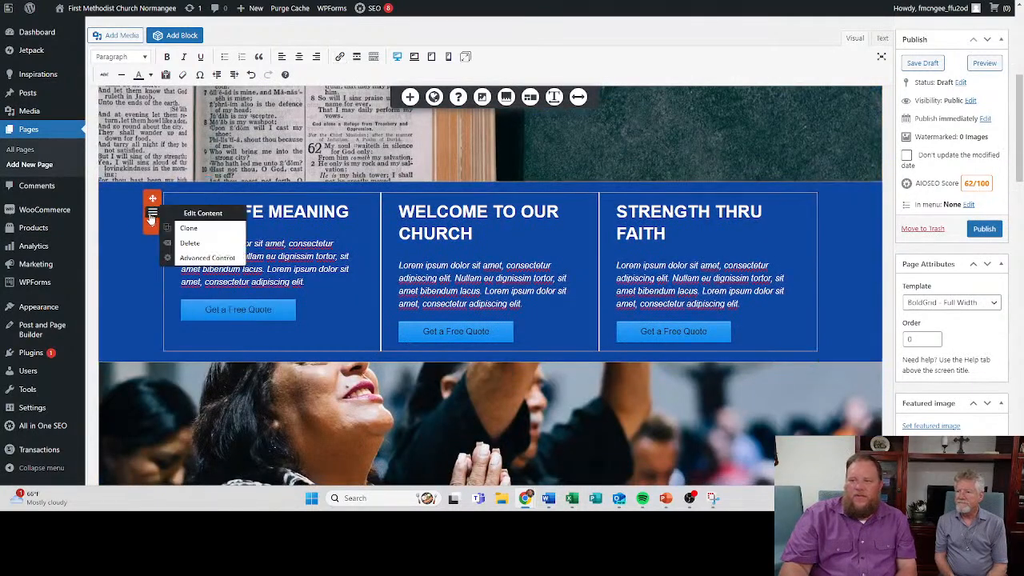
pyautogui.click(203, 242)
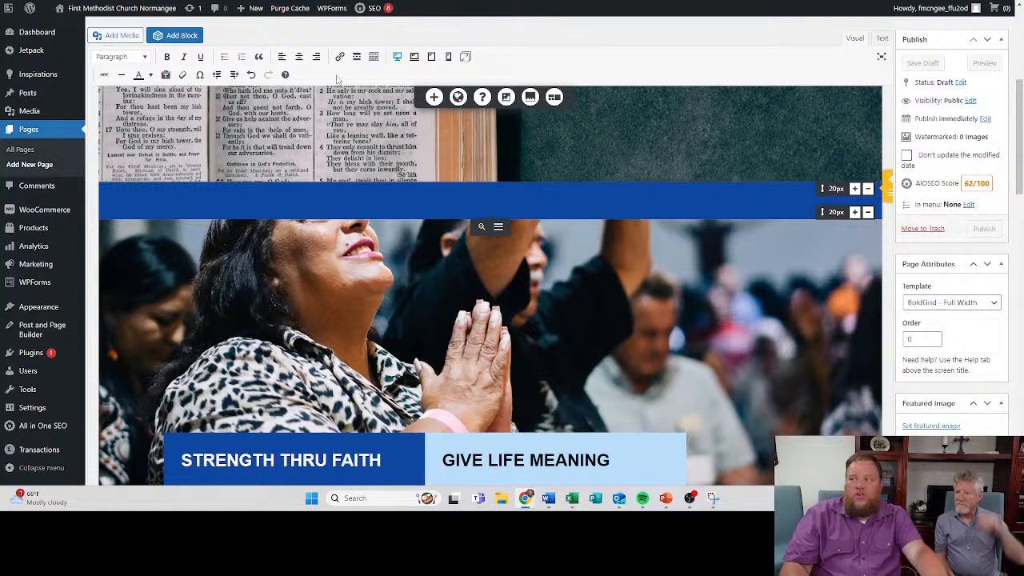
# - Centre the empty line in the blue section below the Bible image and format it as Heading 3
pyautogui.click(297, 58)
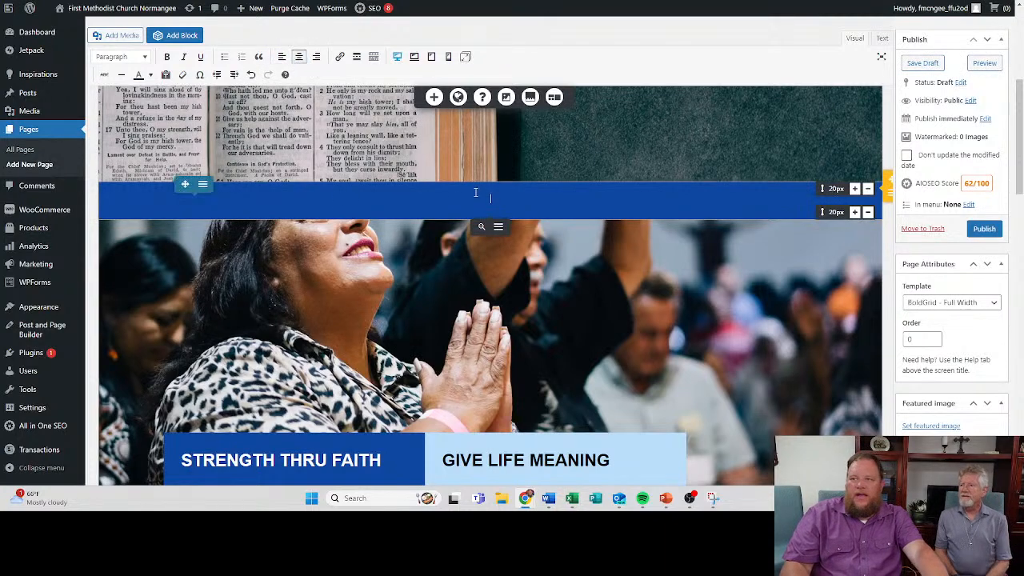
pyautogui.click(144, 58)
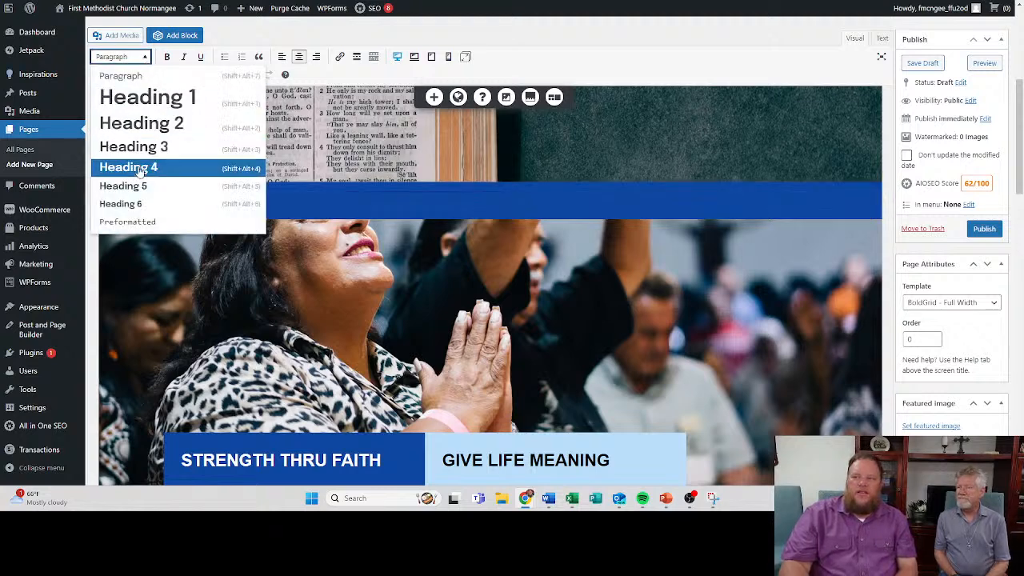
pyautogui.click(152, 146)
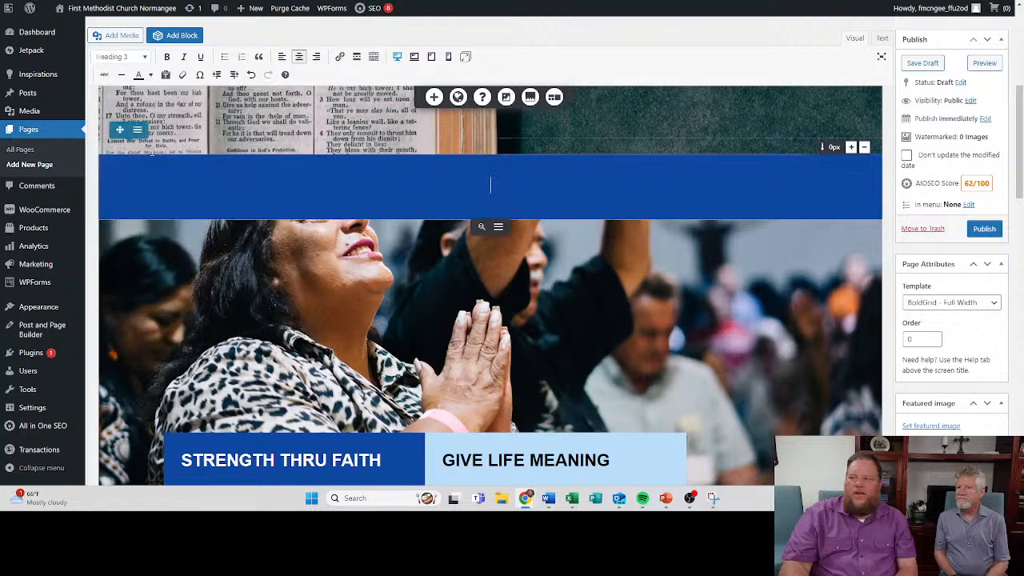
pyautogui.click(144, 57)
pyautogui.click(144, 121)
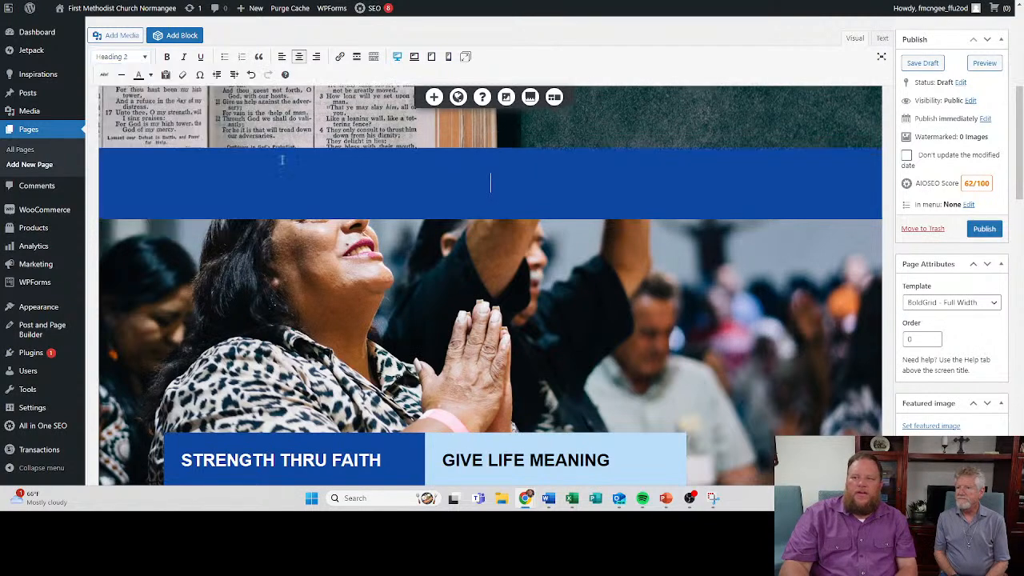
pyautogui.click(392, 197)
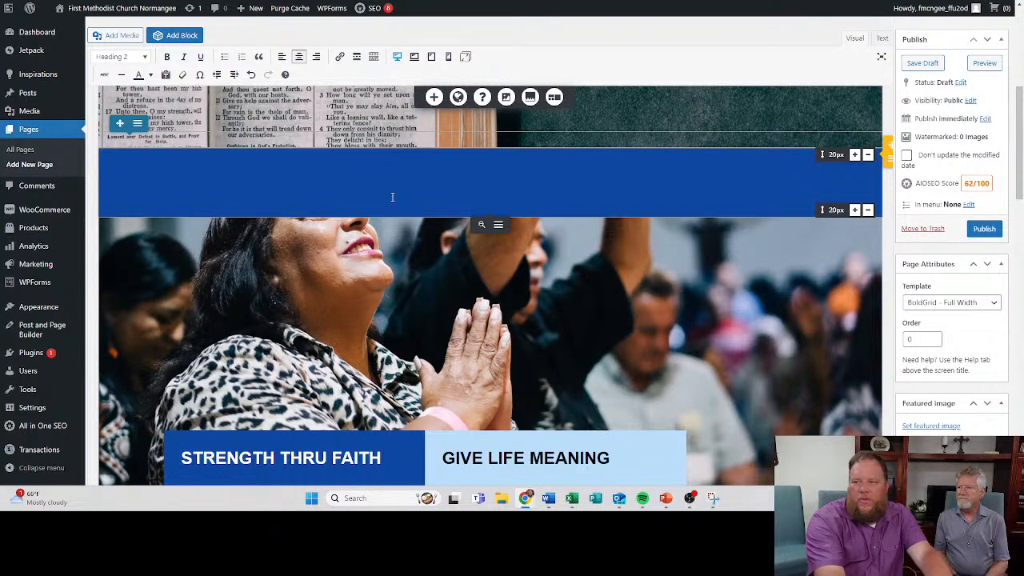
pyautogui.press('Return')
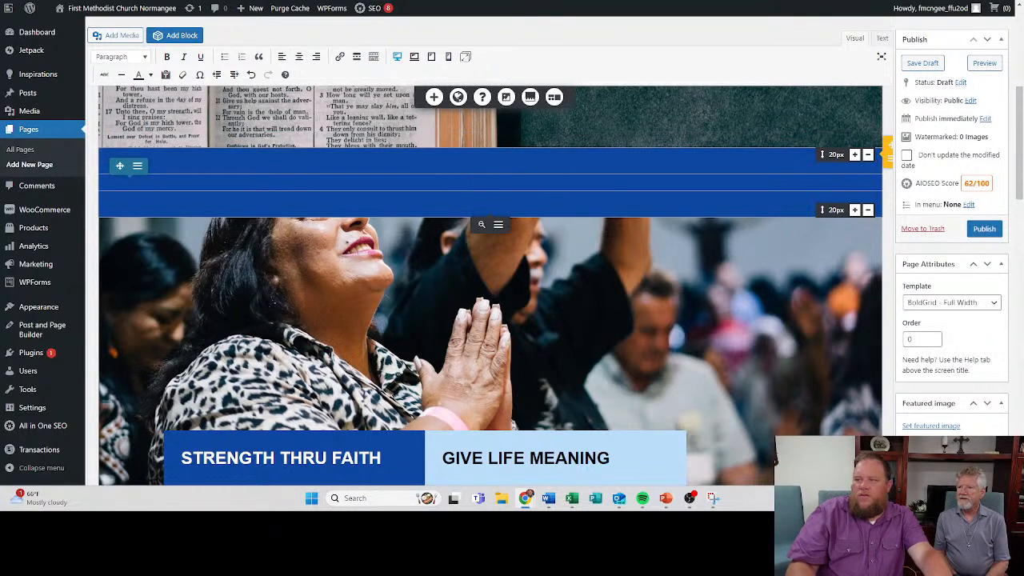
pyautogui.click(132, 56)
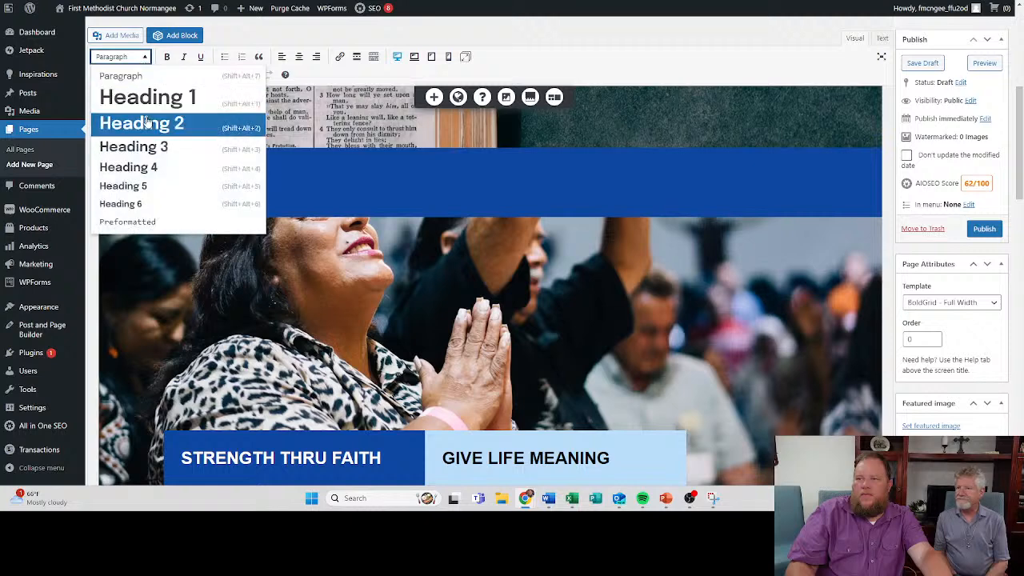
pyautogui.click(141, 122)
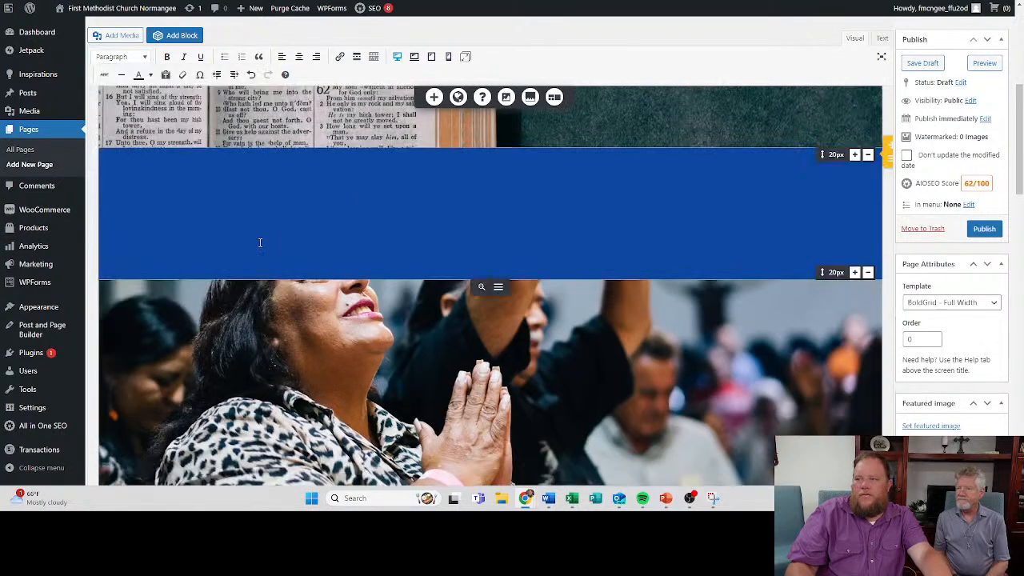
pyautogui.hotkey('ctrl', 'z')
pyautogui.hotkey('ctrl', 'z')
pyautogui.hotkey('ctrl', 'z')
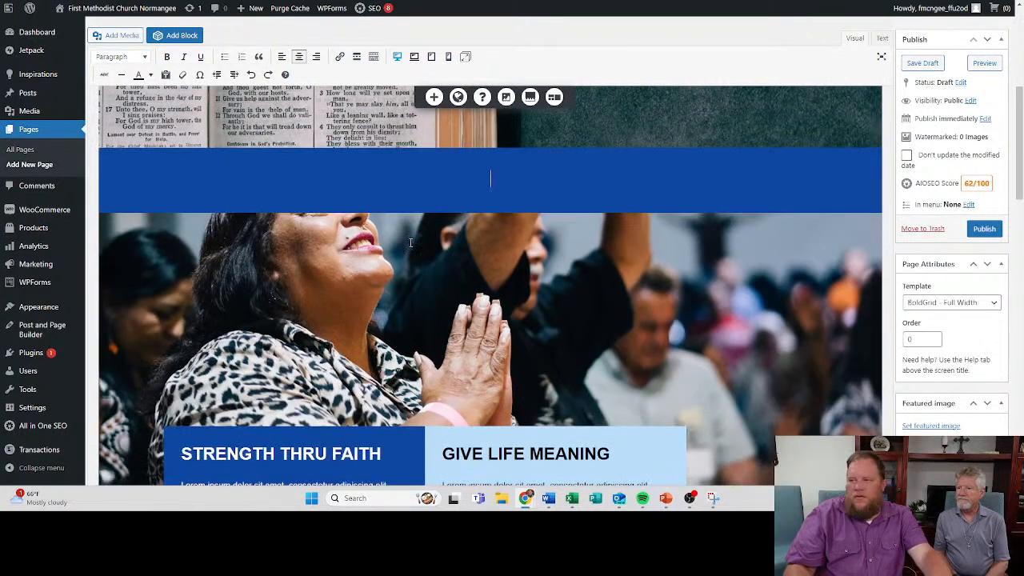
pyautogui.write('Worship Times')
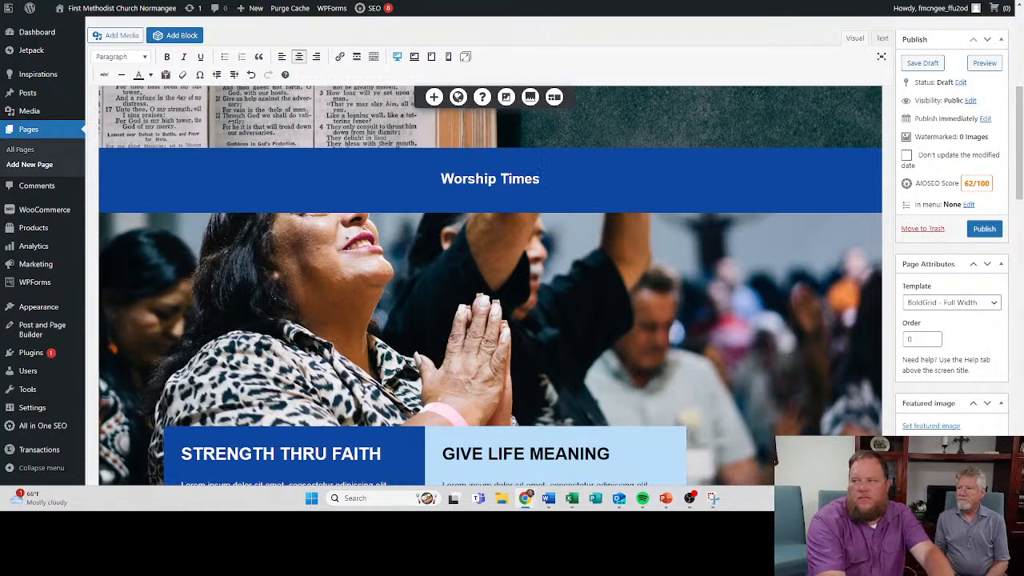
pyautogui.press('Return')
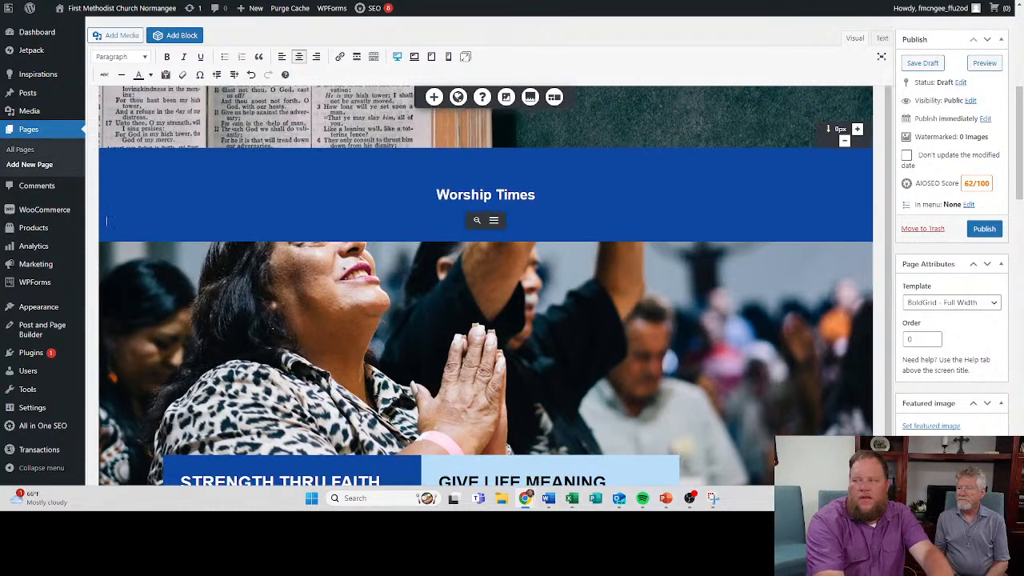
pyautogui.scroll(-1, 230, 126)
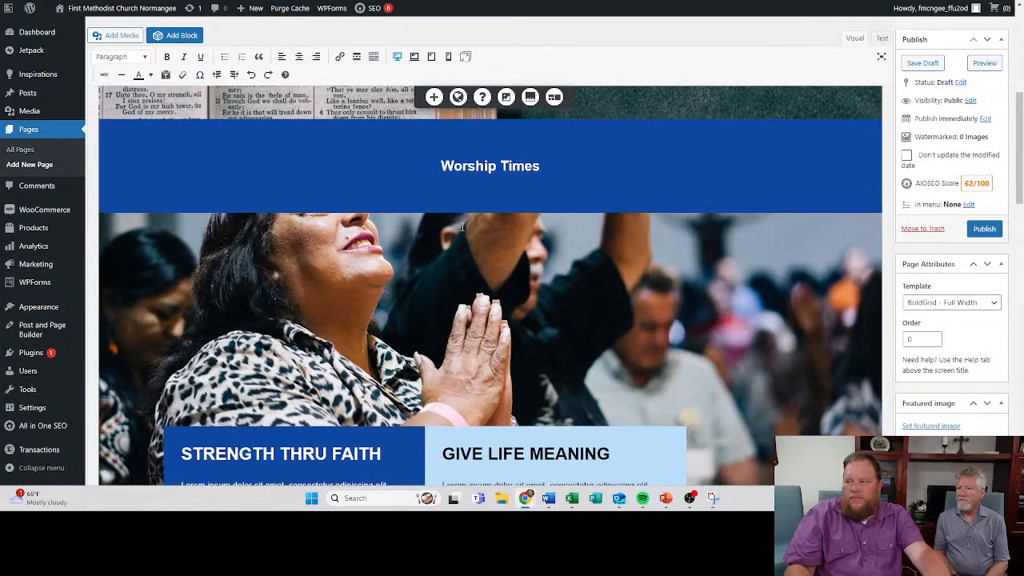
pyautogui.click(253, 76)
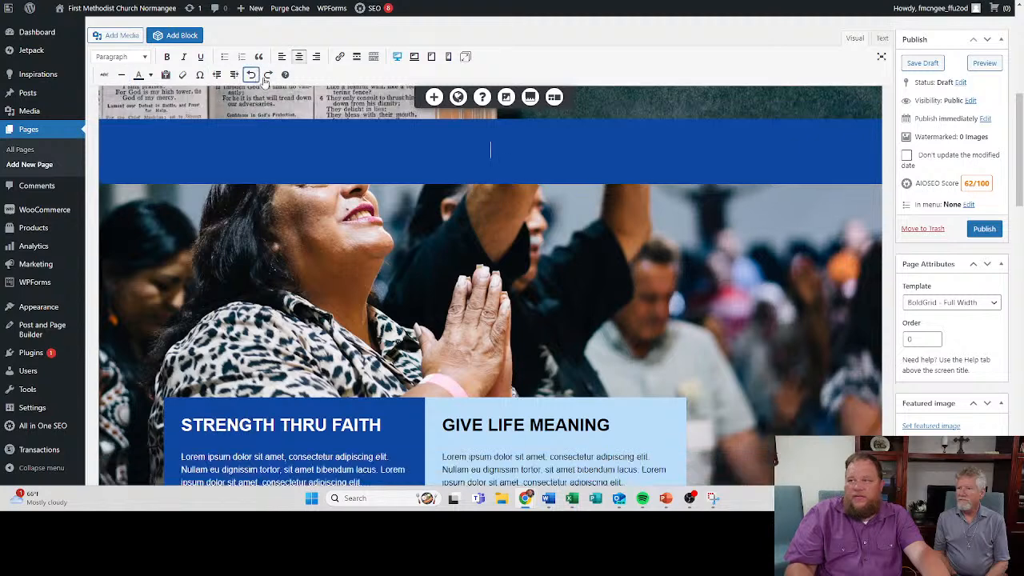
# - Enter "Worship Time" as the heading in the blue section below the Bible image
pyautogui.write('Worship Times')
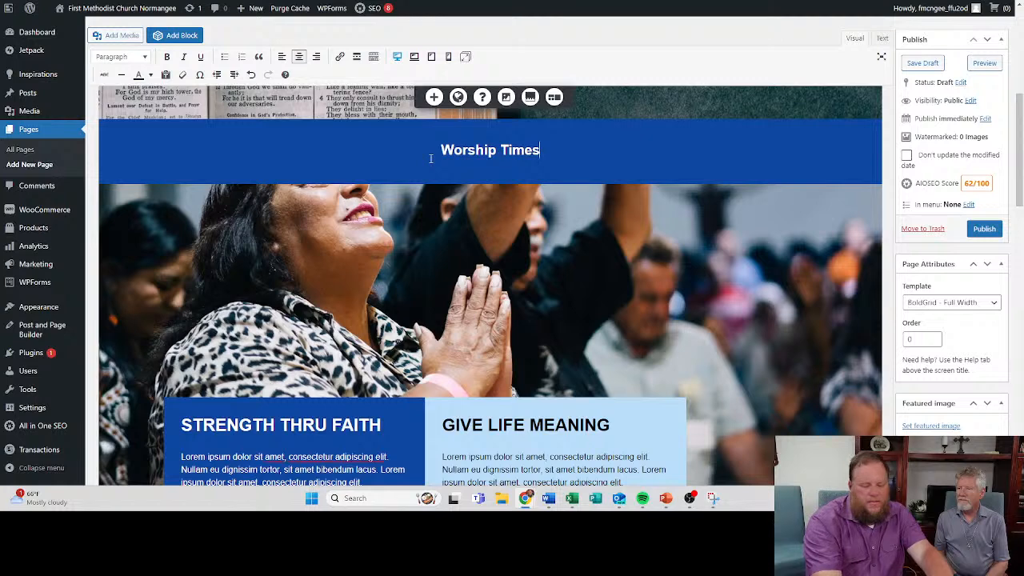
pyautogui.press('Return')
pyautogui.press('BackSpace')
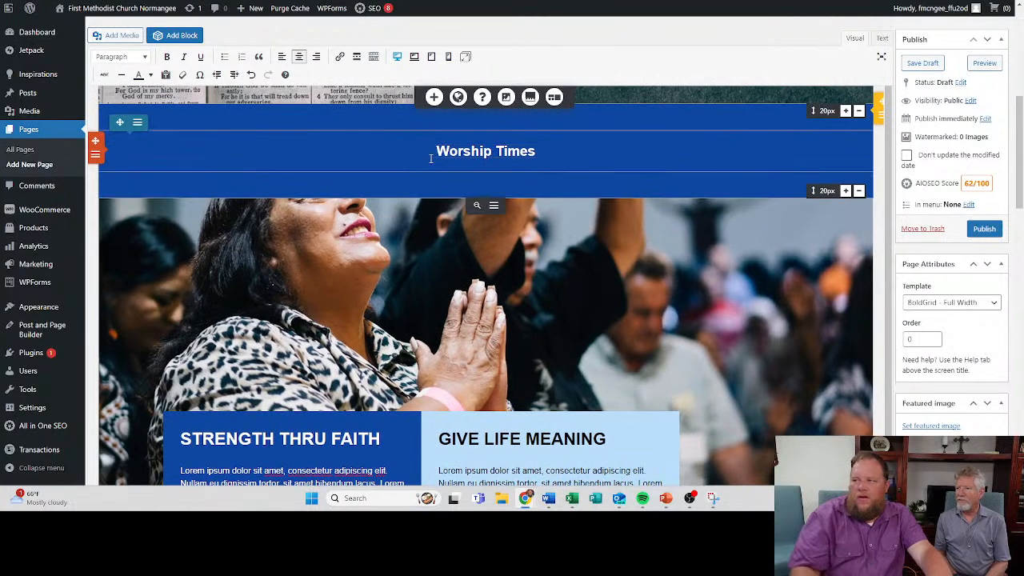
pyautogui.click(537, 156)
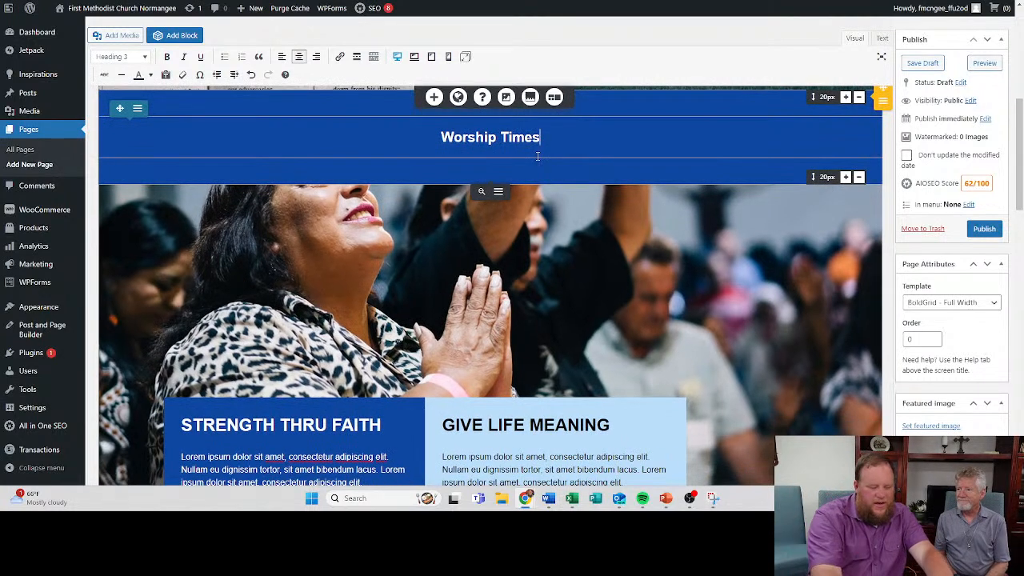
pyautogui.press('BackSpace')
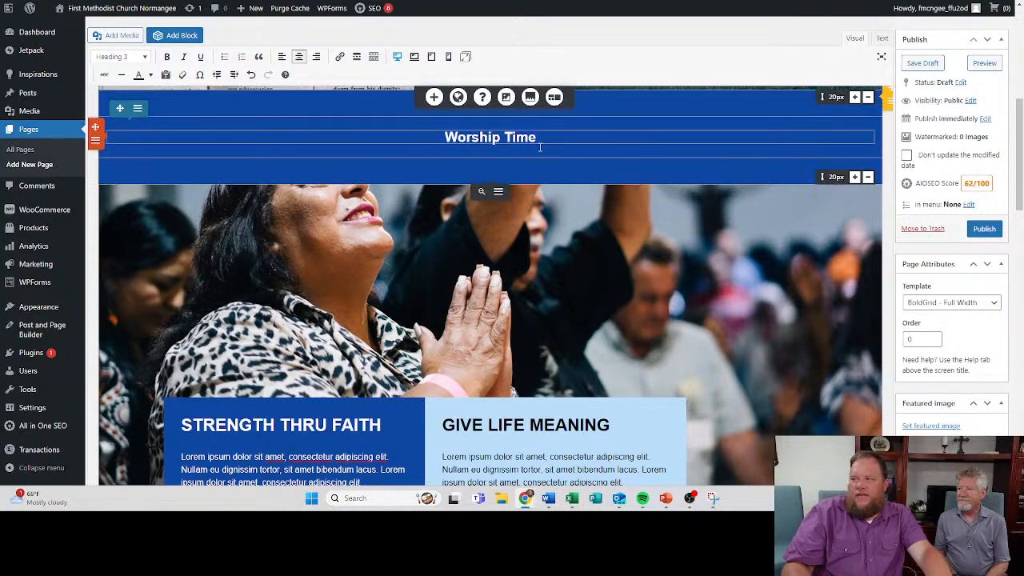
# - Add a centred empty line under the Worship Time heading and format it as Heading 2
pyautogui.click(541, 138)
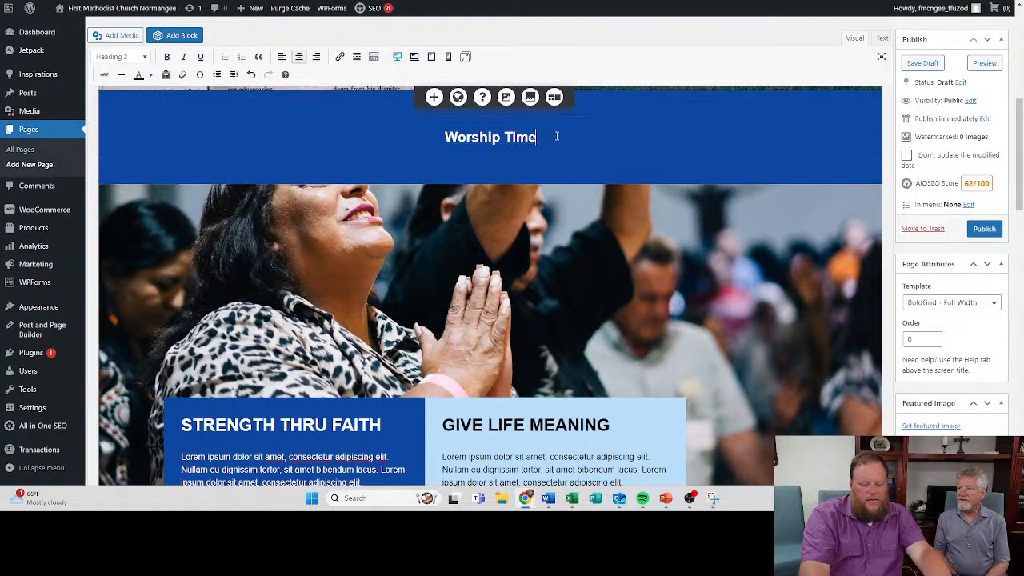
pyautogui.press('Return')
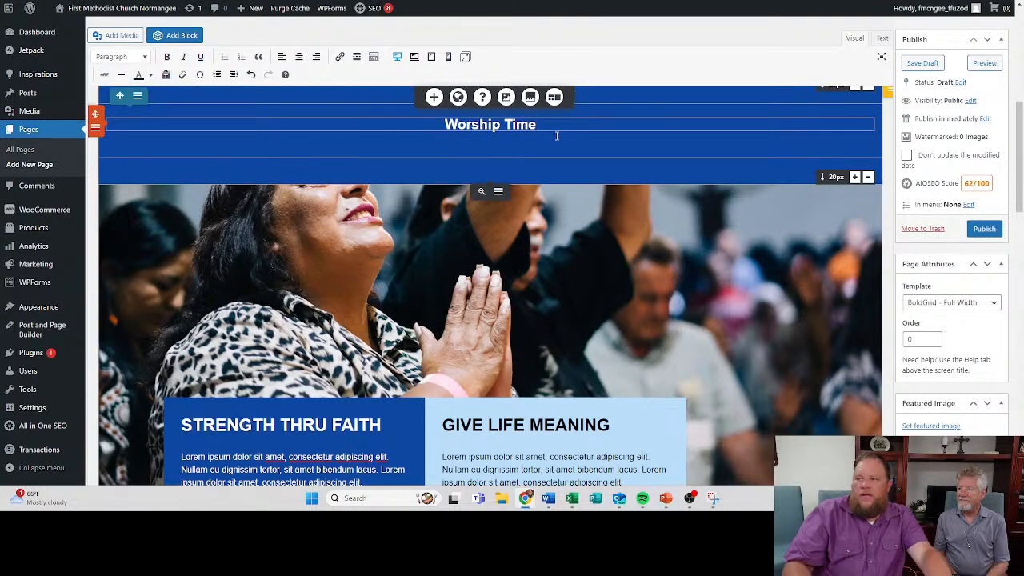
pyautogui.click(298, 56)
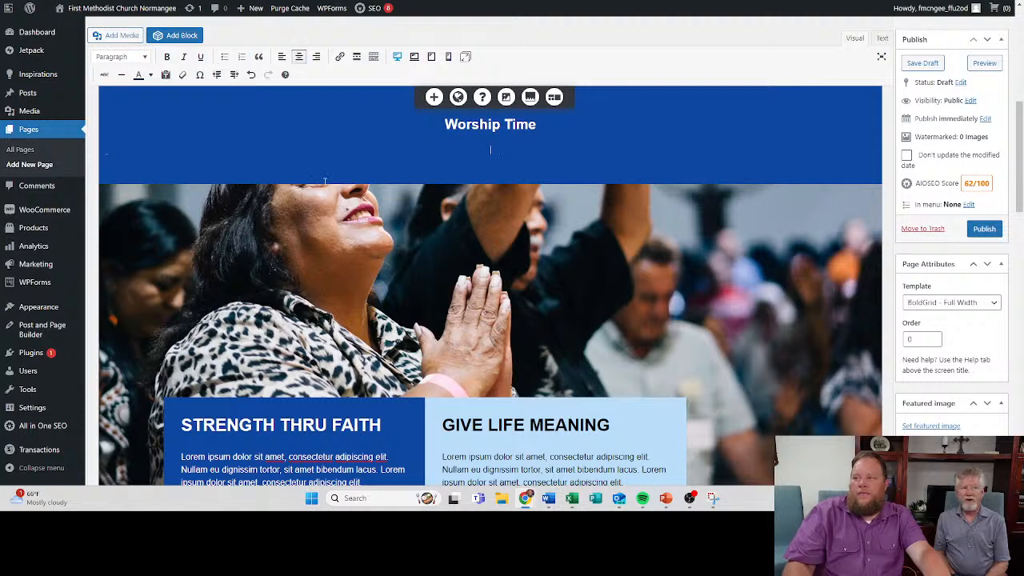
pyautogui.click(120, 57)
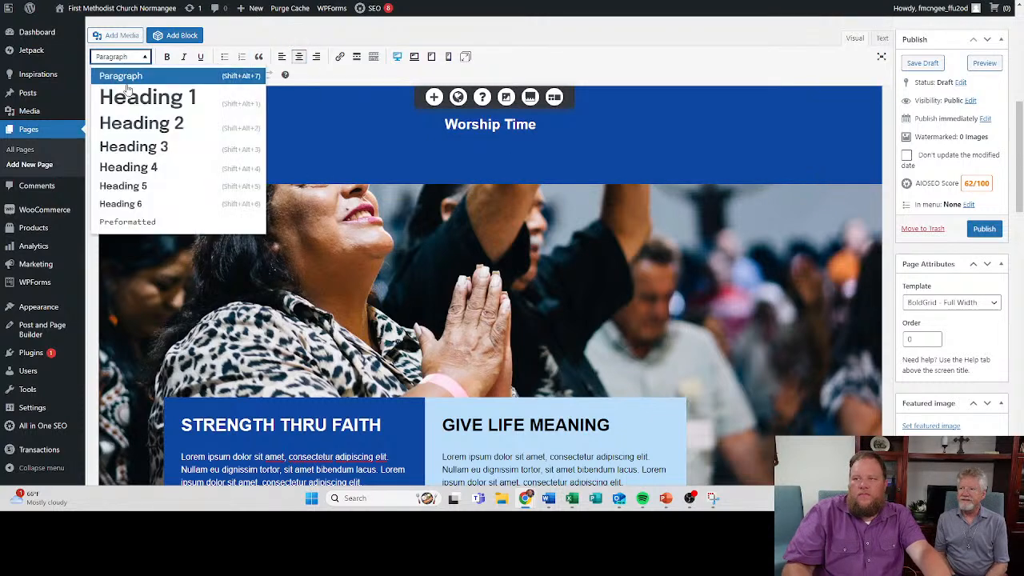
pyautogui.click(134, 128)
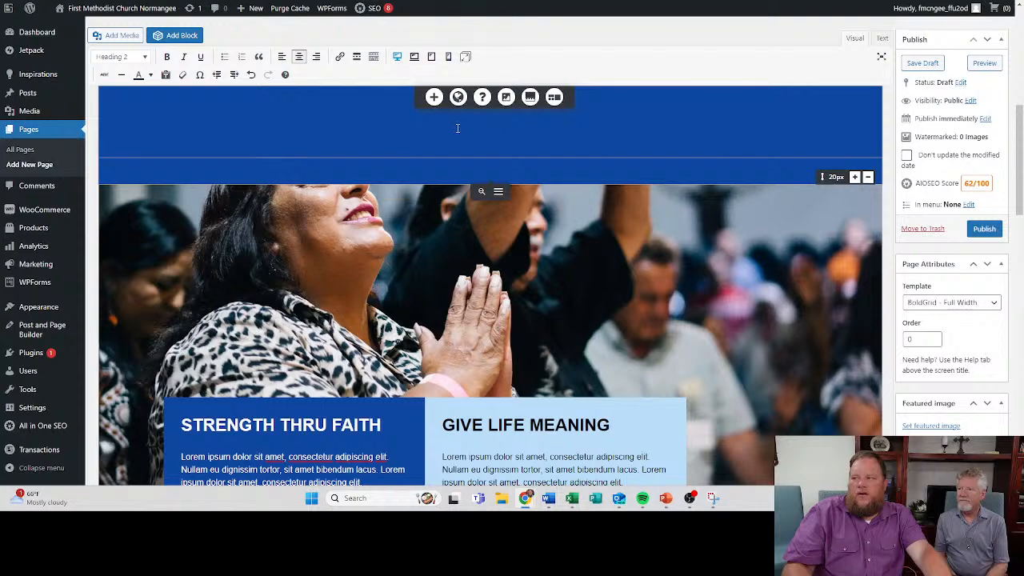
# - Replace the Worship Time heading in the blue section below the Bible image with "Service Schedule"
pyautogui.scroll(5, 363, 224)
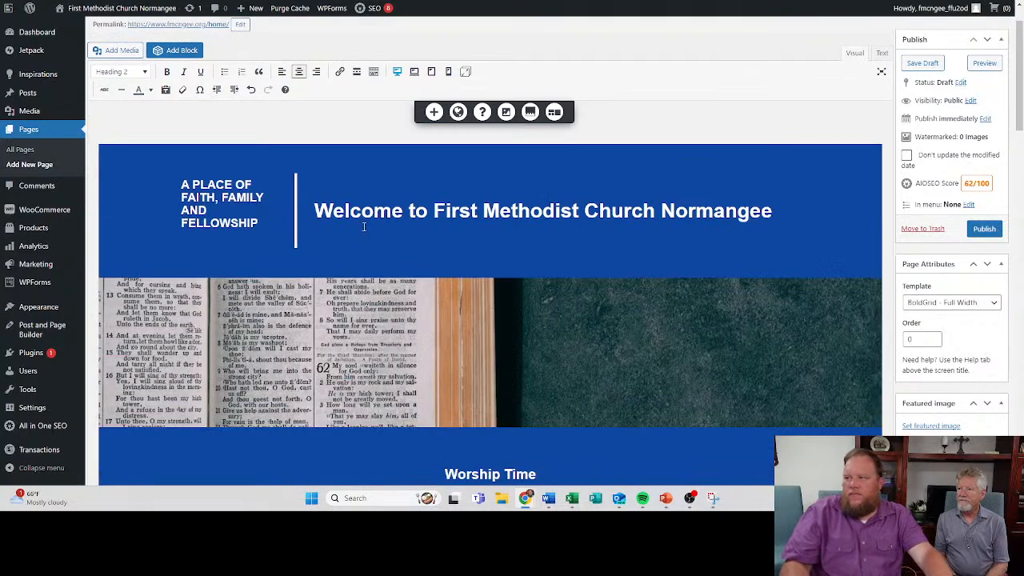
pyautogui.scroll(-3, 381, 242)
pyautogui.click(485, 319)
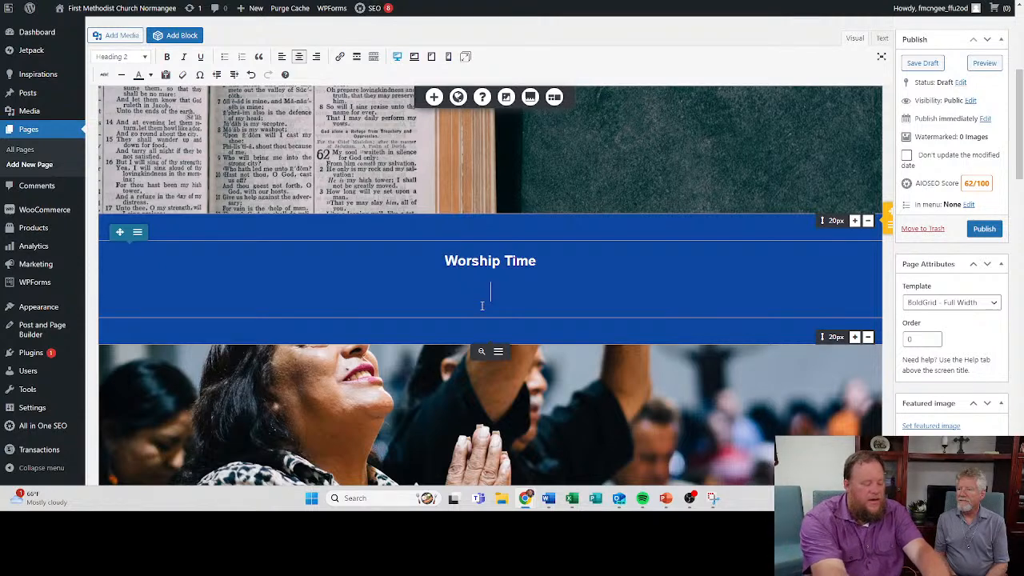
pyautogui.click(541, 251)
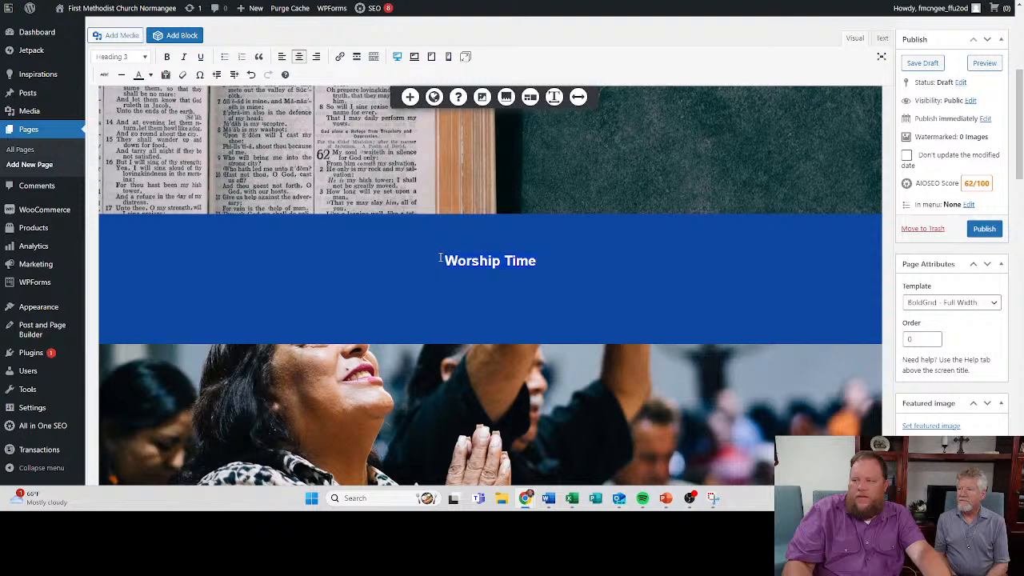
pyautogui.write('Ser')
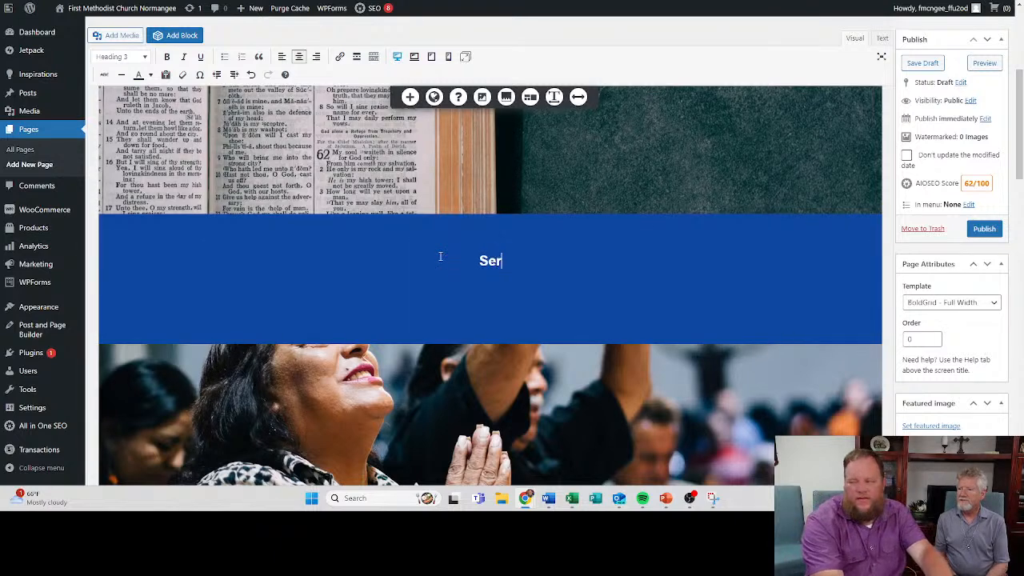
pyautogui.write('vice schedule')
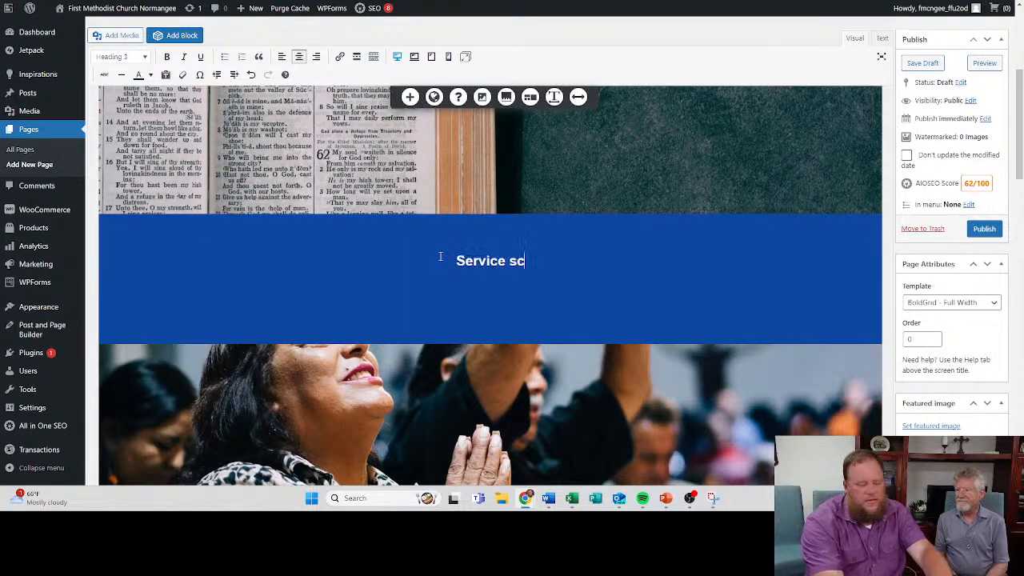
pyautogui.press('BackSpace')
pyautogui.press('BackSpace')
pyautogui.press('BackSpace')
pyautogui.press('BackSpace')
pyautogui.press('BackSpace')
pyautogui.press('BackSpace')
pyautogui.press('BackSpace')
pyautogui.press('BackSpace')
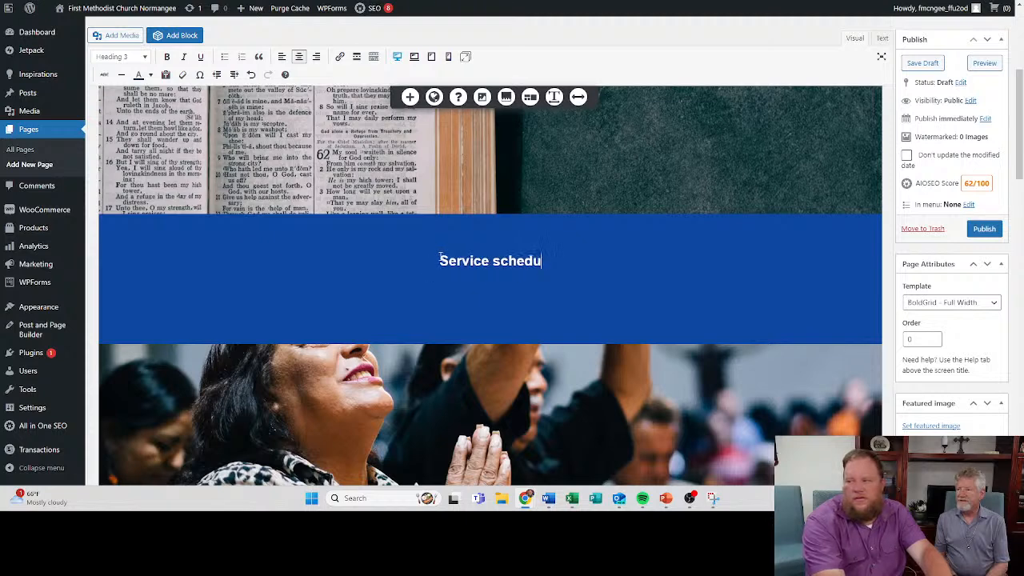
pyautogui.write('Schedule')
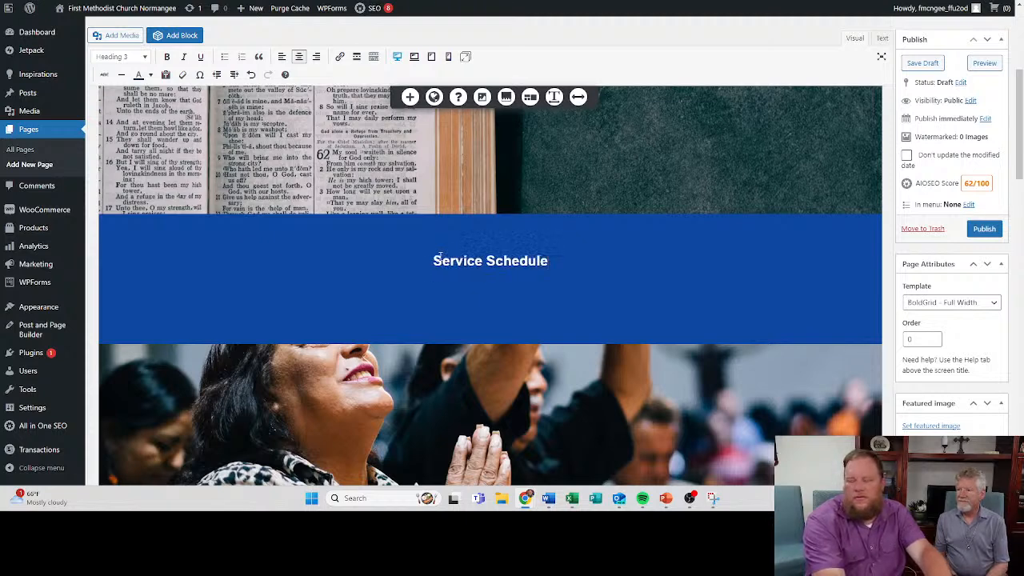
# - Leave an empty line under the Service Schedule heading and add a centred Heading 2 line reading "Adult Bible Study 9:45 am"
pyautogui.press('Return')
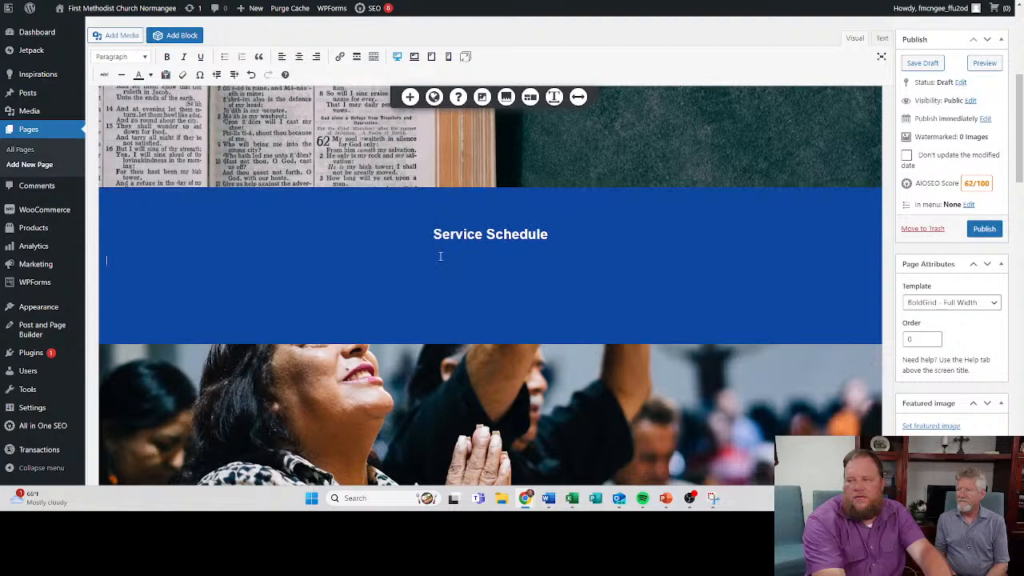
pyautogui.press('Return')
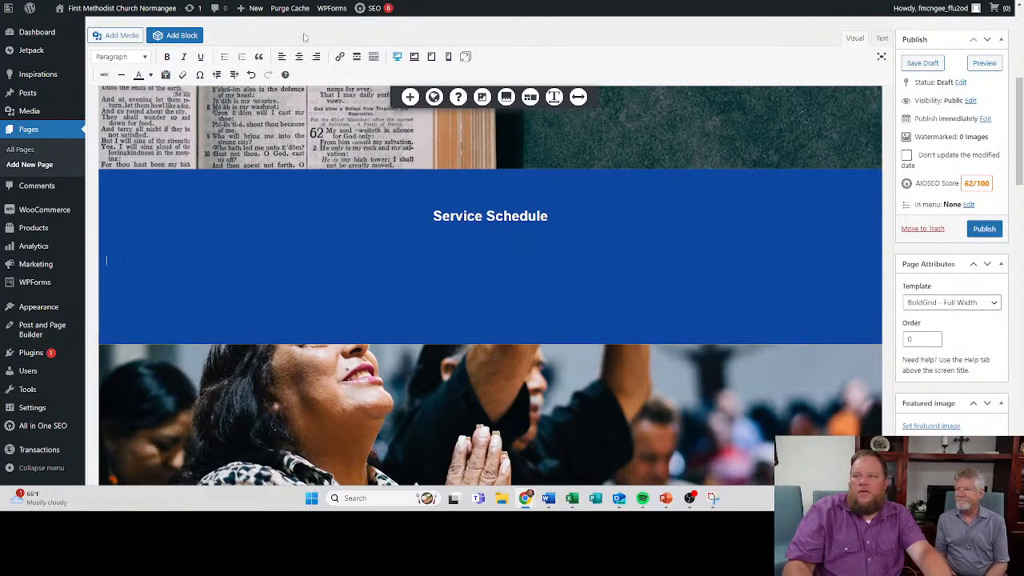
pyautogui.click(136, 58)
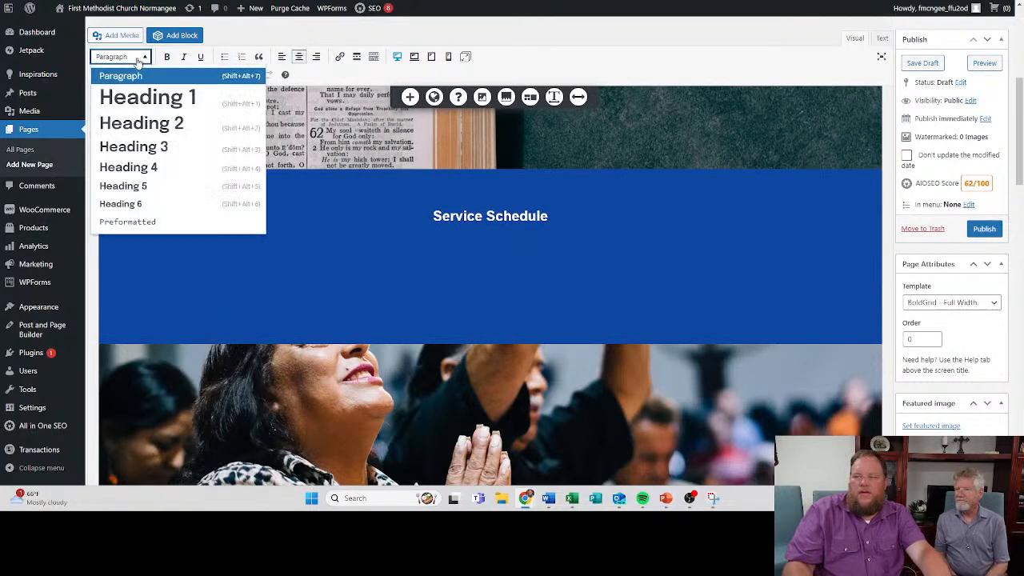
pyautogui.click(134, 121)
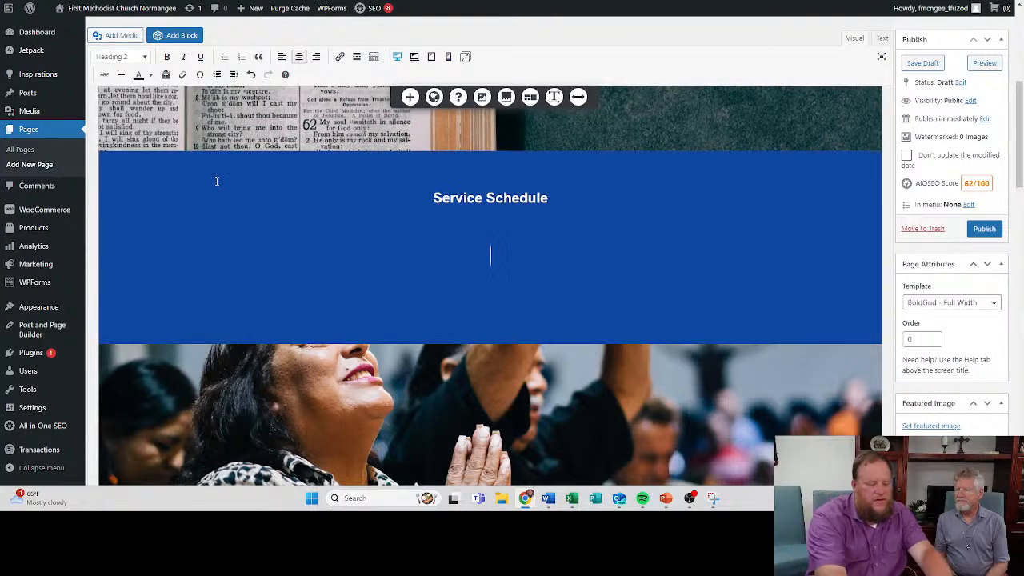
pyautogui.write('Adult Bi')
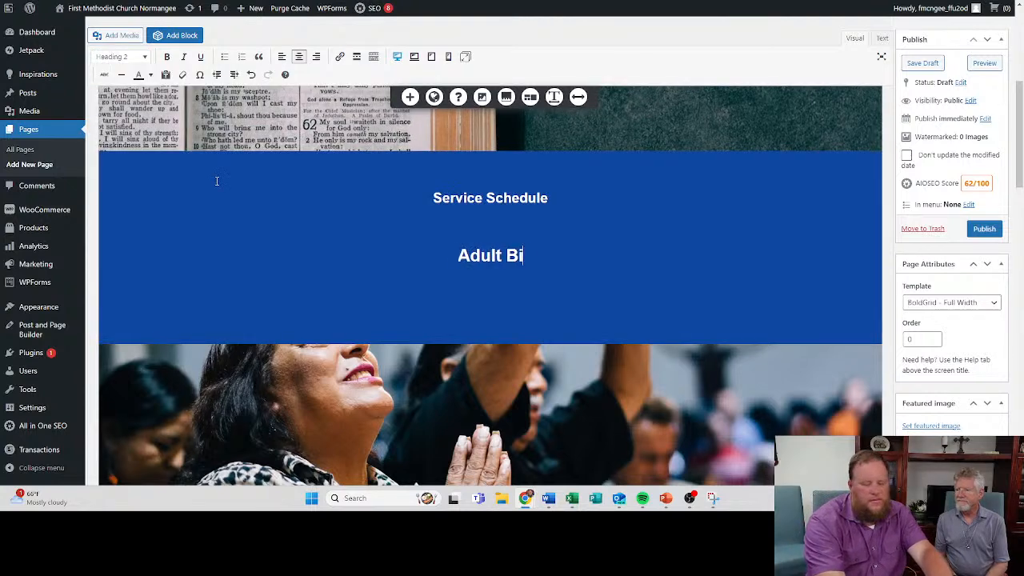
pyautogui.write('ble Study ')
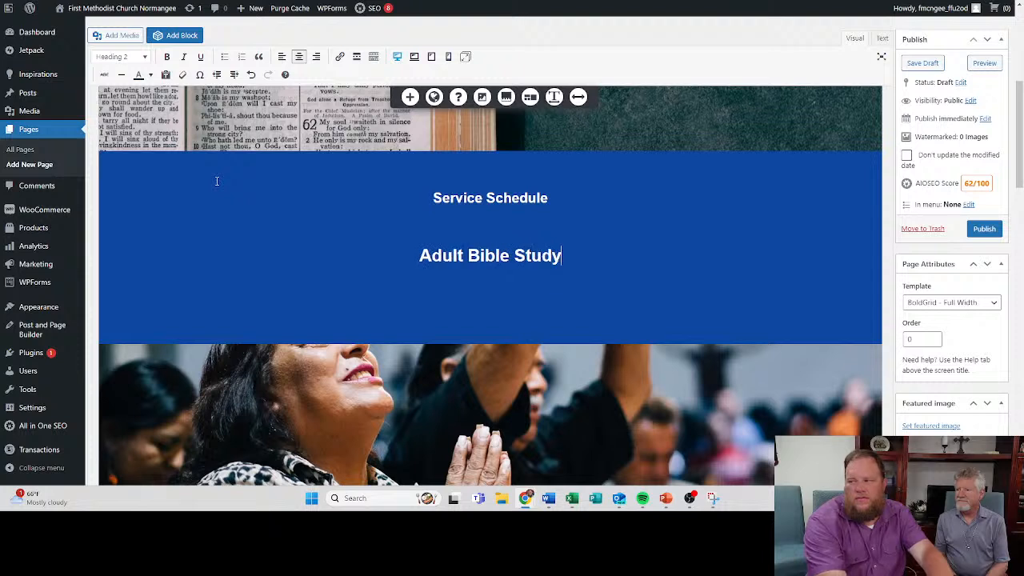
pyautogui.write('9:')
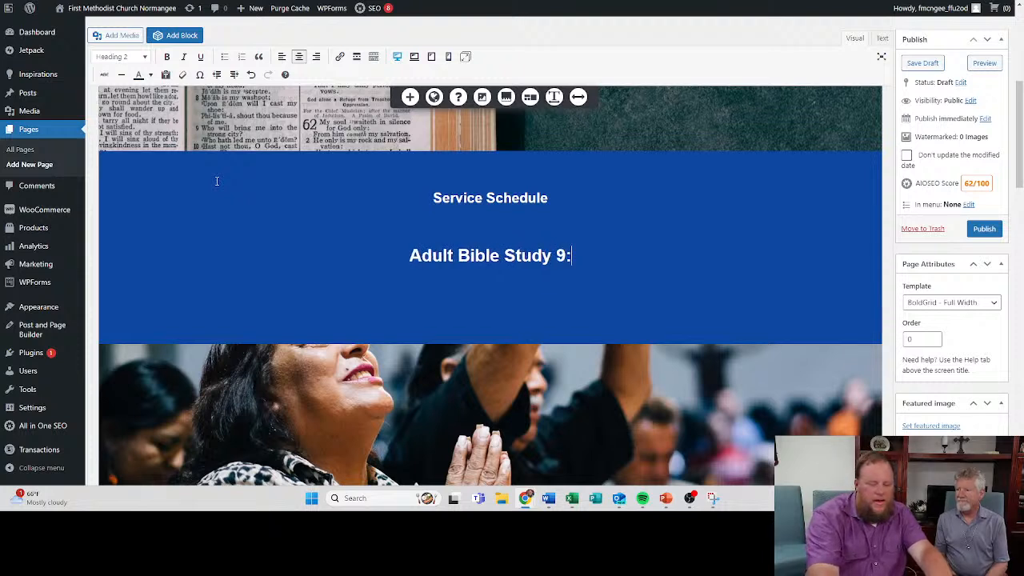
pyautogui.write('45 am')
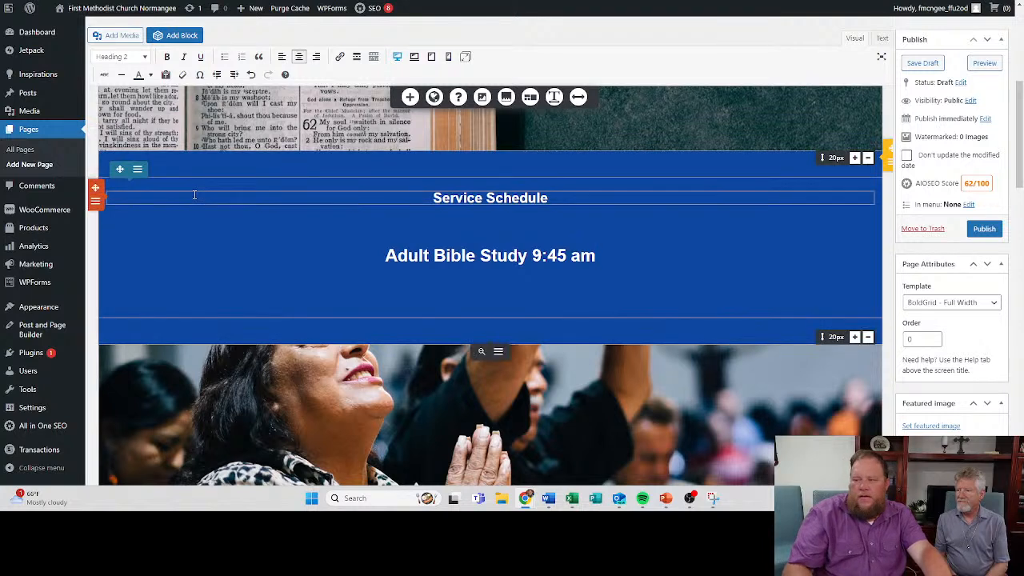
# - Add a centred Heading 2 line reading "Traditional Service" below the Adult Bible Study line
pyautogui.press('Return')
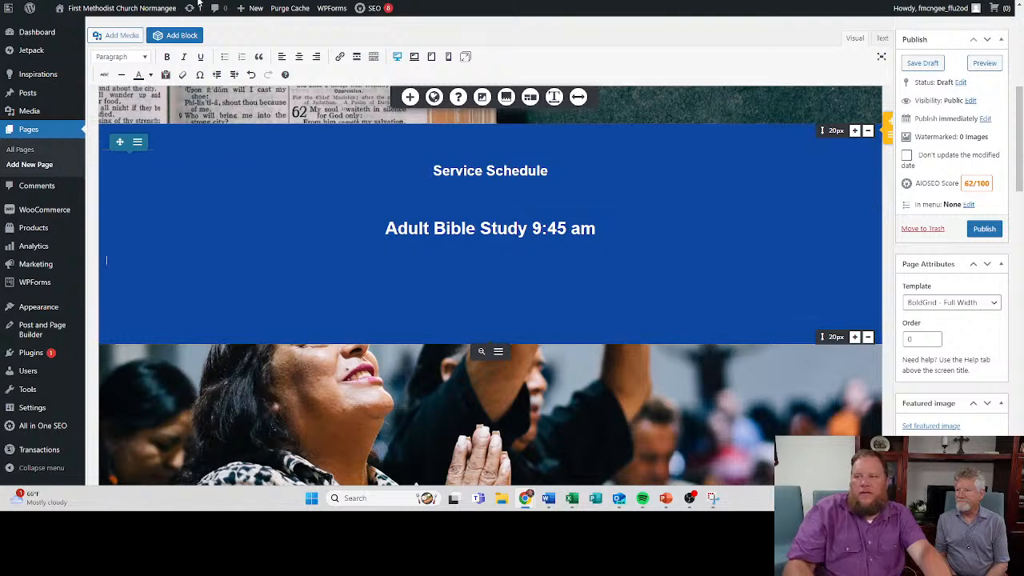
pyautogui.click(298, 56)
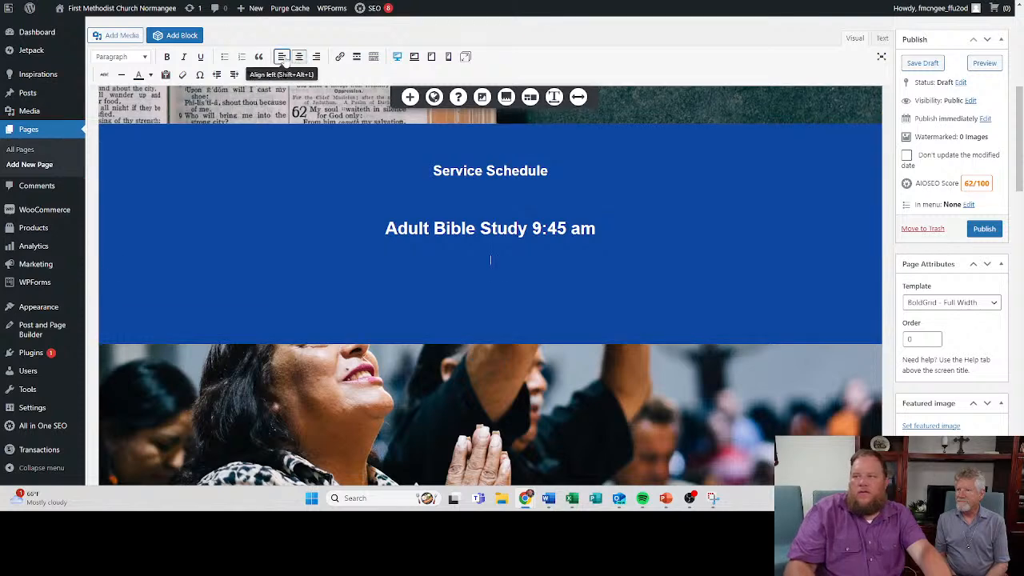
pyautogui.click(120, 56)
pyautogui.click(142, 122)
pyautogui.write('Tr')
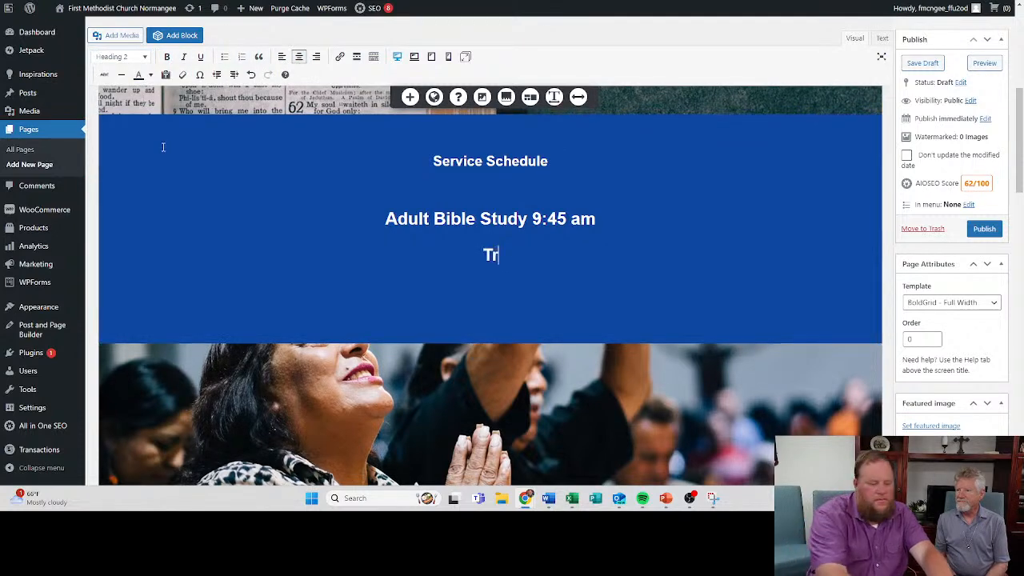
pyautogui.write('aditional serv ic')
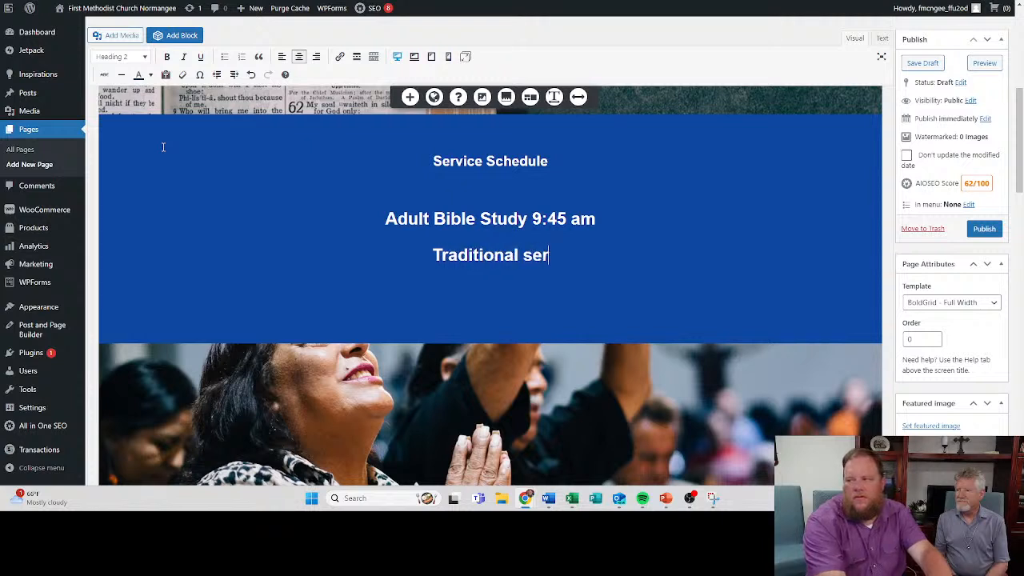
pyautogui.press('BackSpace')
pyautogui.press('BackSpace')
pyautogui.press('BackSpace')
pyautogui.write('ive')
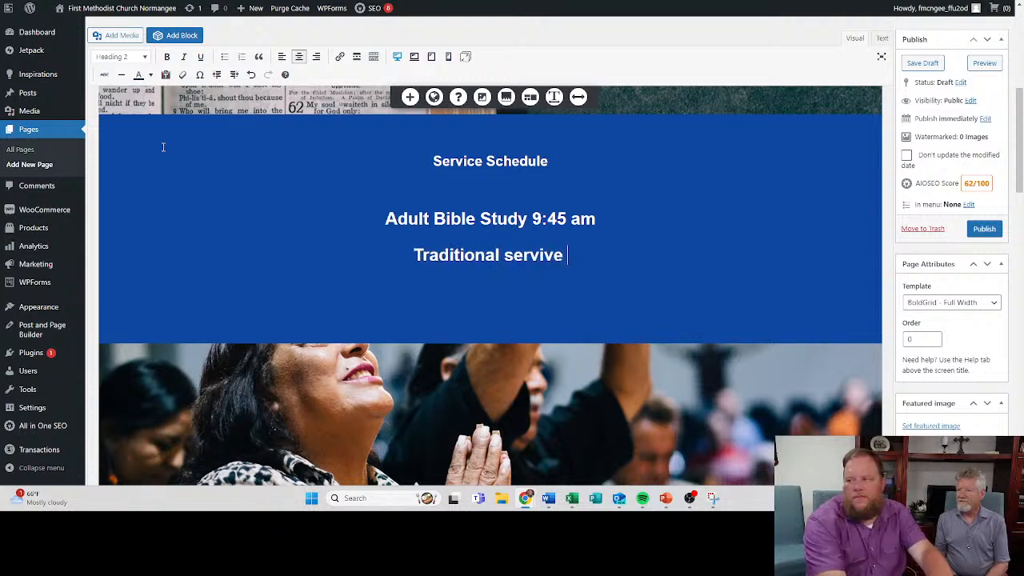
pyautogui.press('BackSpace')
pyautogui.press('BackSpace')
pyautogui.press('BackSpace')
pyautogui.write('ce')
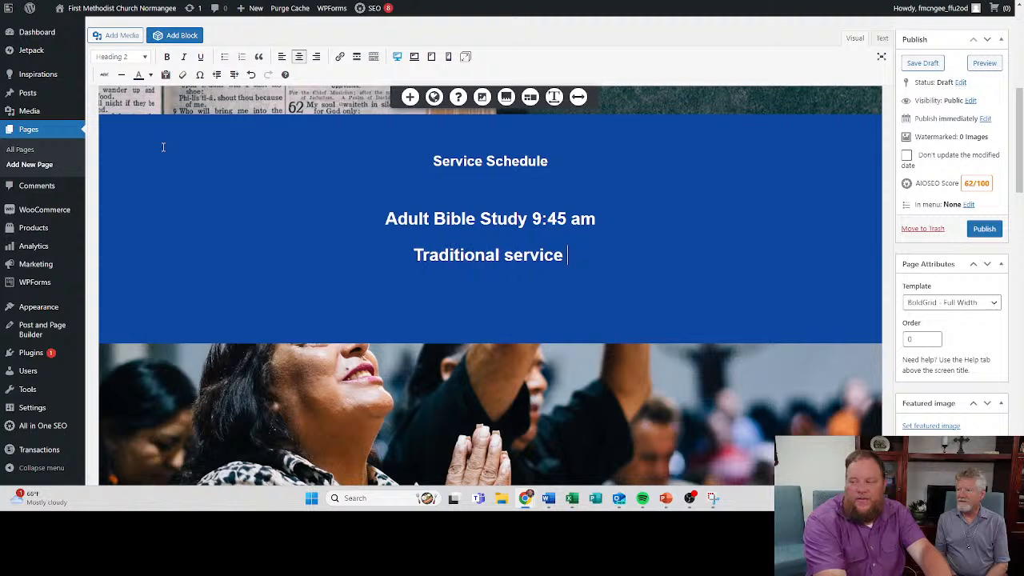
pyautogui.press('BackSpace')
pyautogui.press('BackSpace')
pyautogui.press('BackSpace')
pyautogui.press('BackSpace')
pyautogui.press('BackSpace')
pyautogui.press('BackSpace')
pyautogui.press('BackSpace')
pyautogui.press('BackSpace')
pyautogui.write('S')
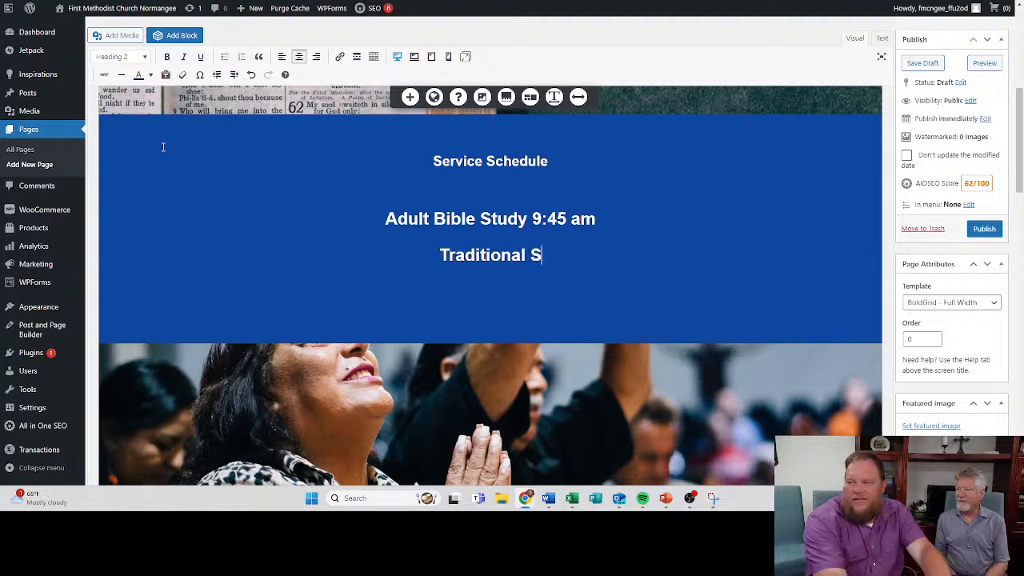
pyautogui.write('ervice ')
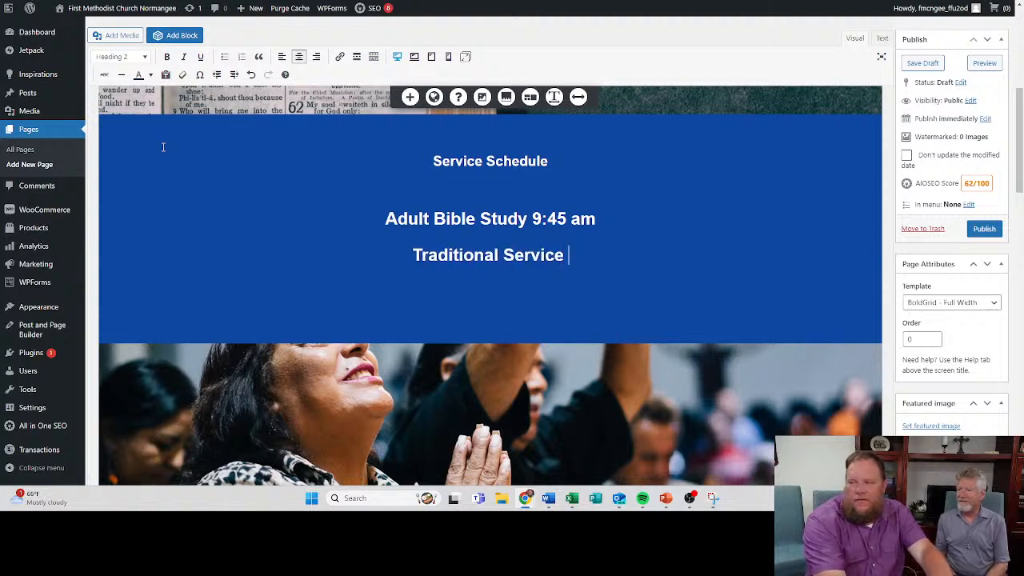
pyautogui.write('11:')
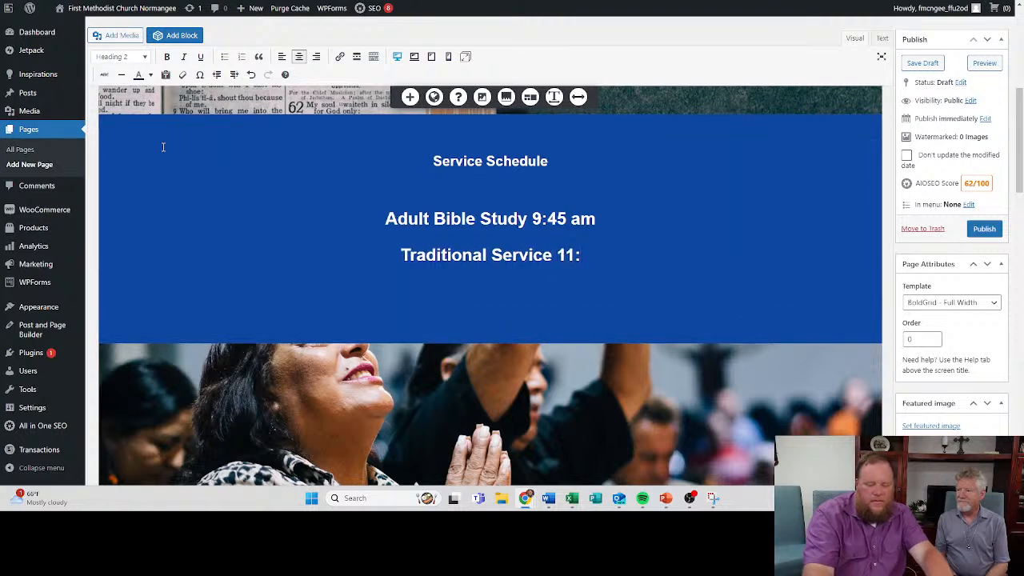
pyautogui.write('am')
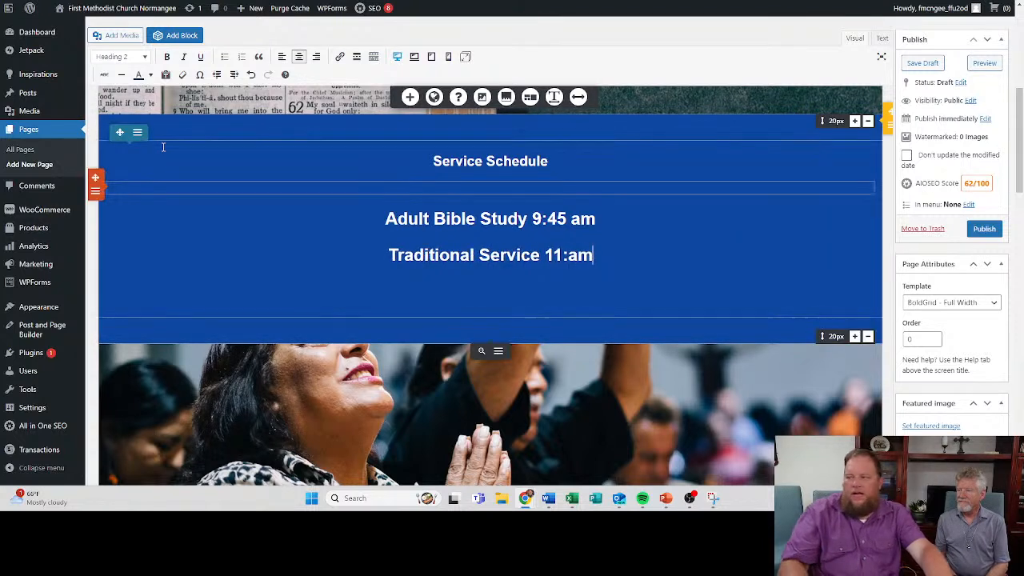
# - Complete the Traditional Service line with the time "11:00 am"
pyautogui.press('Left')
pyautogui.press('Left')
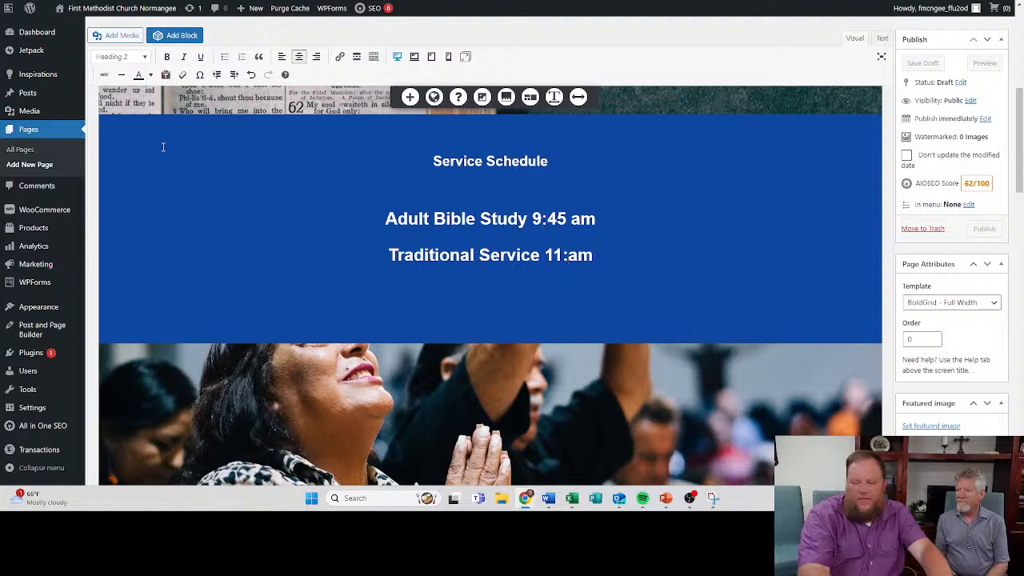
pyautogui.write('00')
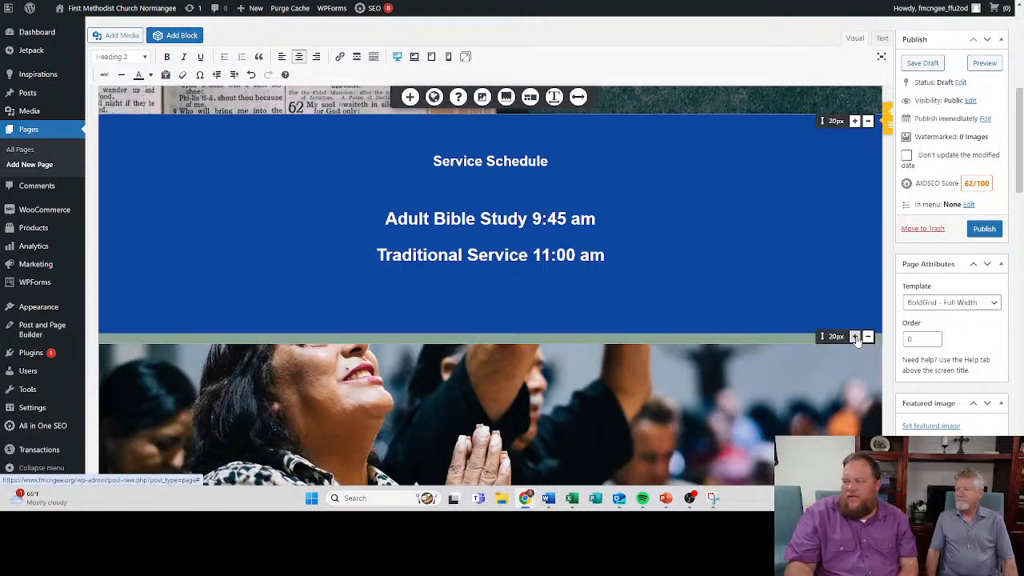
# - Reduce the blue section's top and bottom spacing to 0 px and remove the empty line under the Traditional Service line
pyautogui.moveTo(822, 336); pyautogui.dragTo(827, 310)
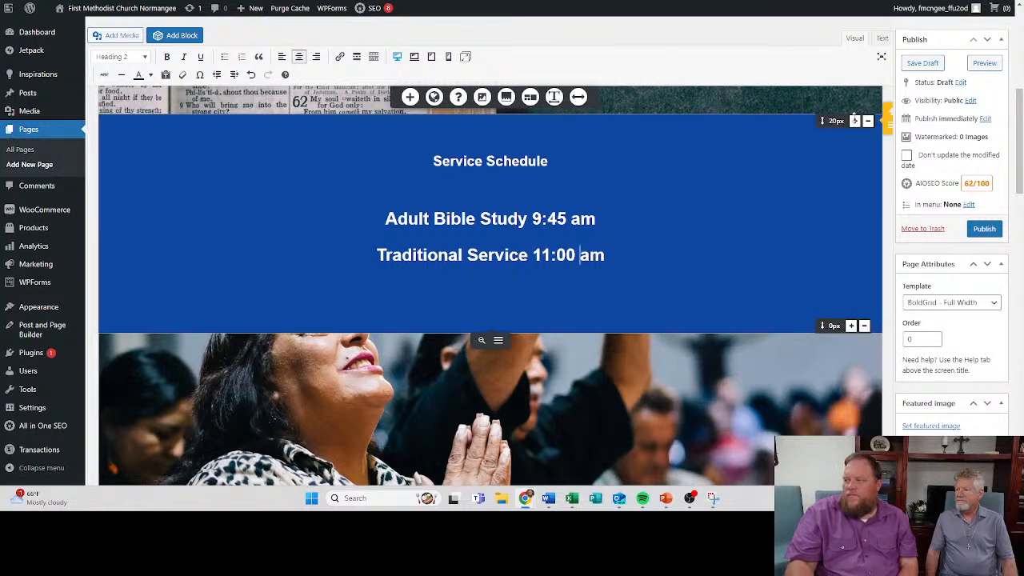
pyautogui.moveTo(822, 121); pyautogui.dragTo(818, 142)
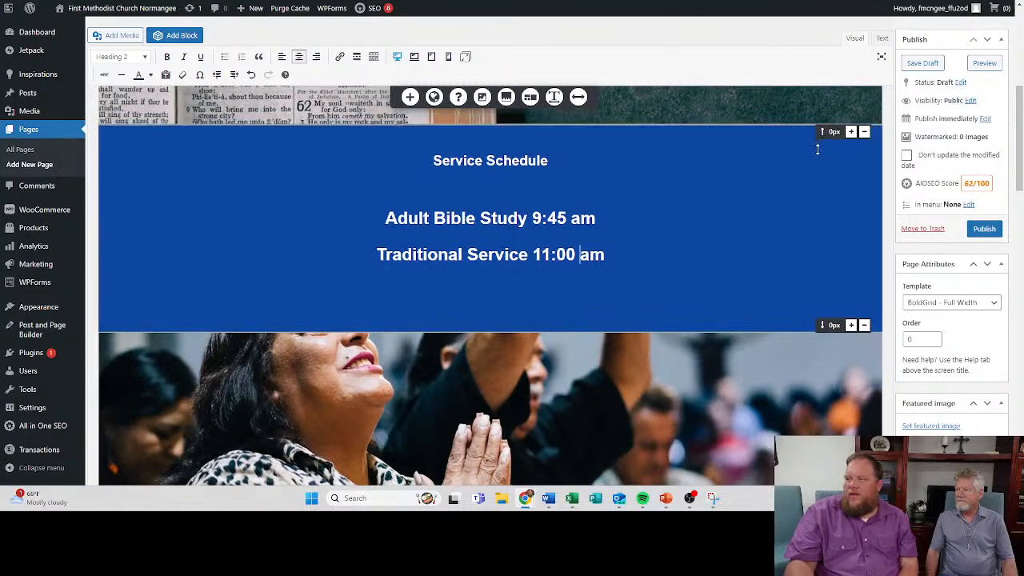
pyautogui.click(505, 307)
pyautogui.press('BackSpace')
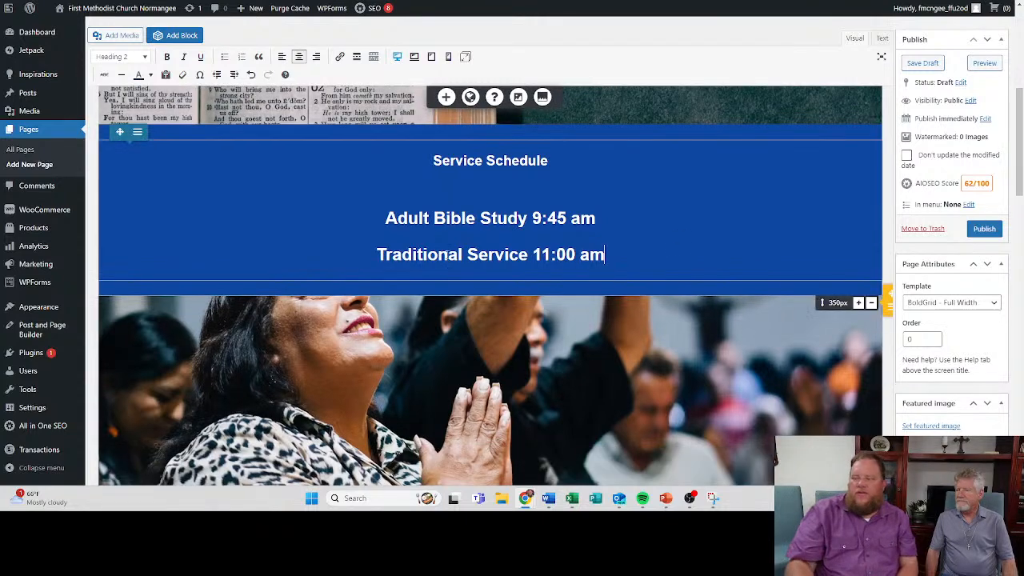
# - Format the Service Schedule heading as Heading 1 and delete the empty line between it and the Adult Bible Study line
pyautogui.click(489, 180)
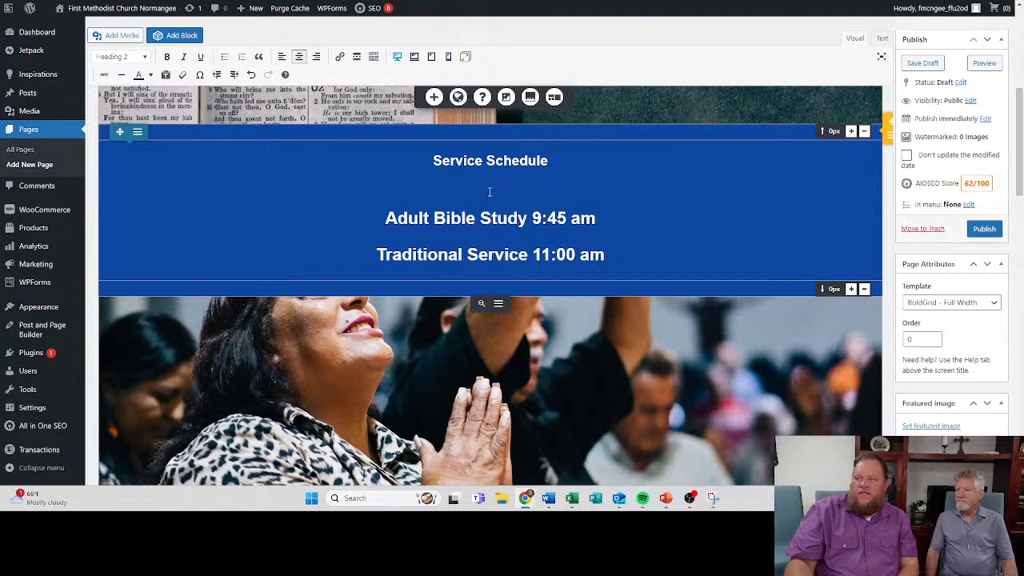
pyautogui.click(489, 160)
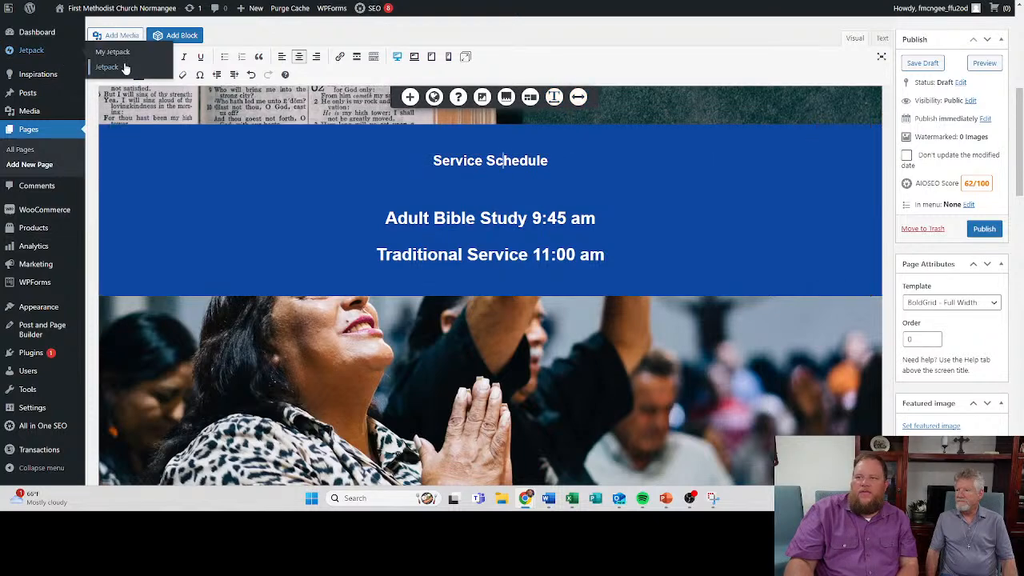
pyautogui.click(141, 57)
pyautogui.click(137, 97)
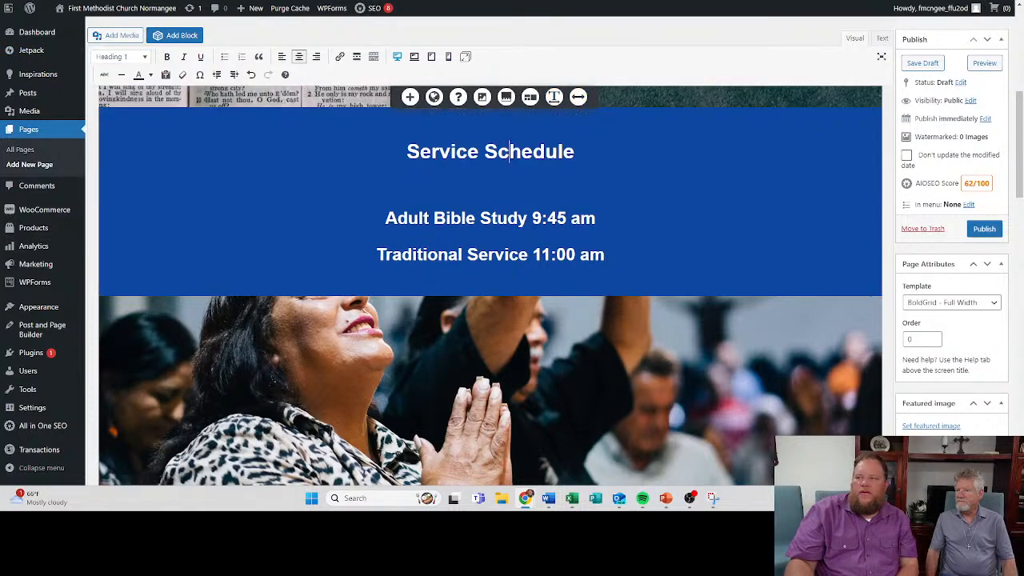
pyautogui.click(477, 182)
pyautogui.press('Delete')
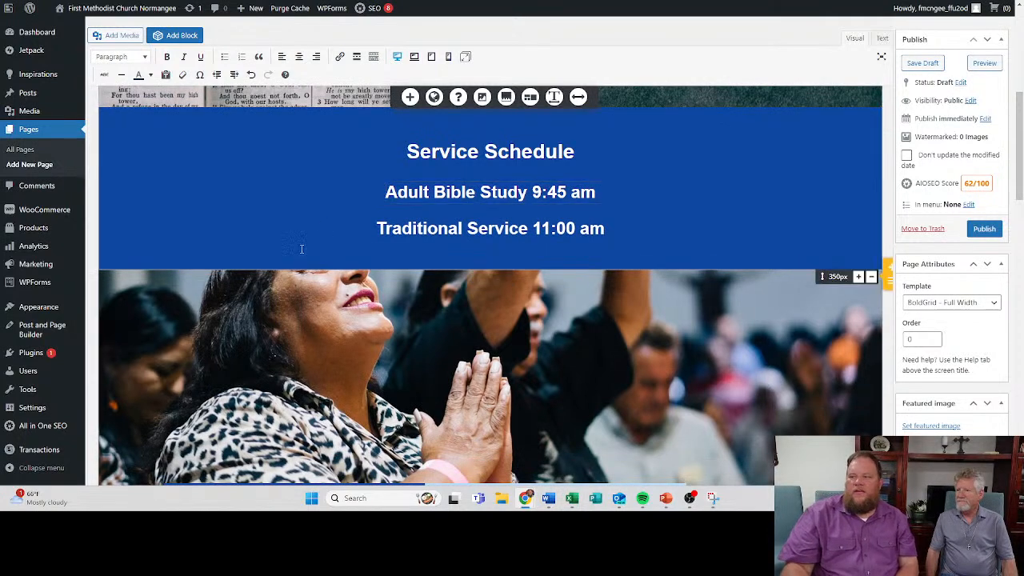
pyautogui.scroll(4, 279, 283)
pyautogui.scroll(-2, 489, 288)
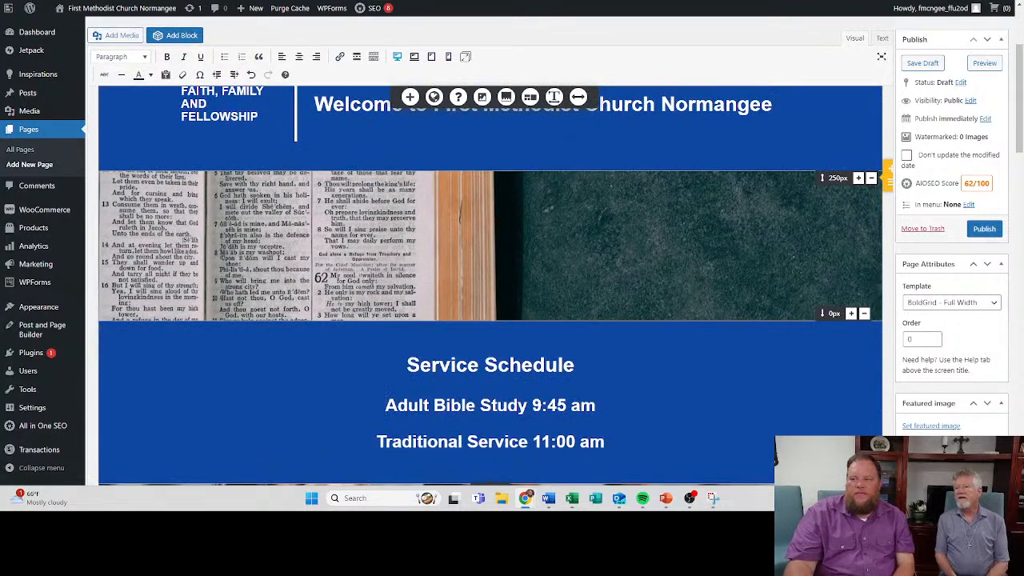
# - Replace the open Bible section's background image with the church building photo cropped-Picture45.jpg from the media library
pyautogui.click(460, 217)
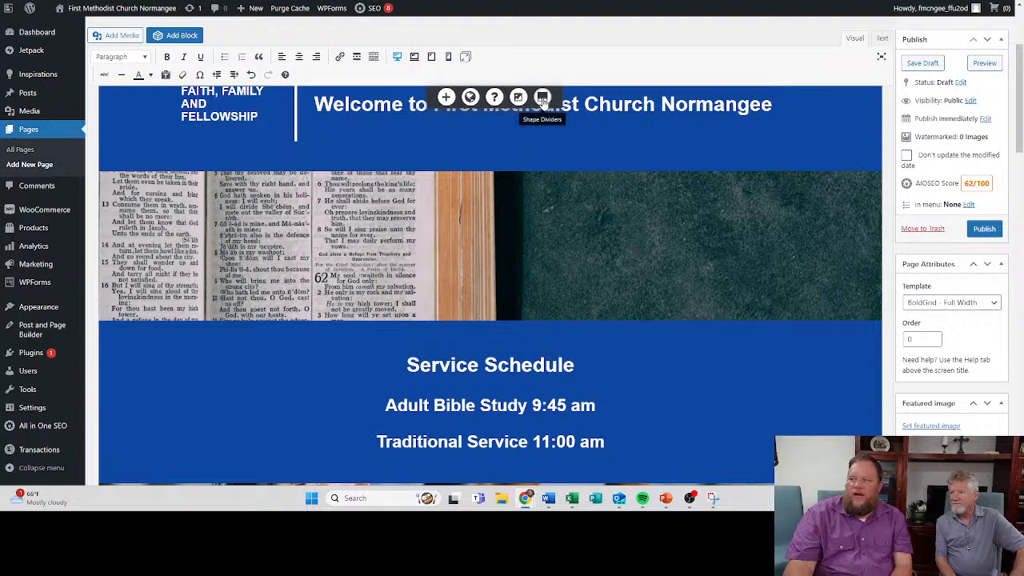
pyautogui.click(517, 97)
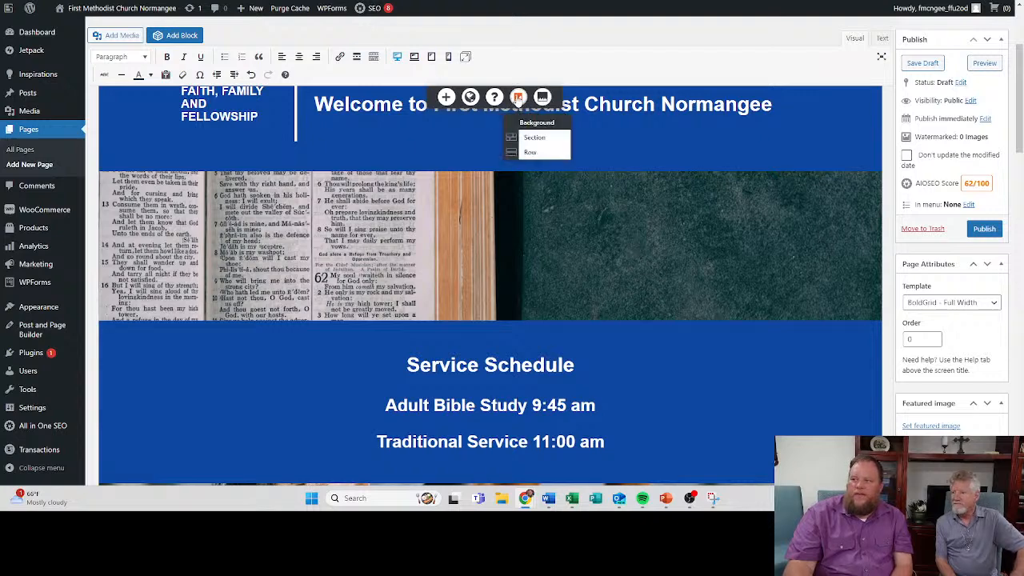
pyautogui.click(534, 138)
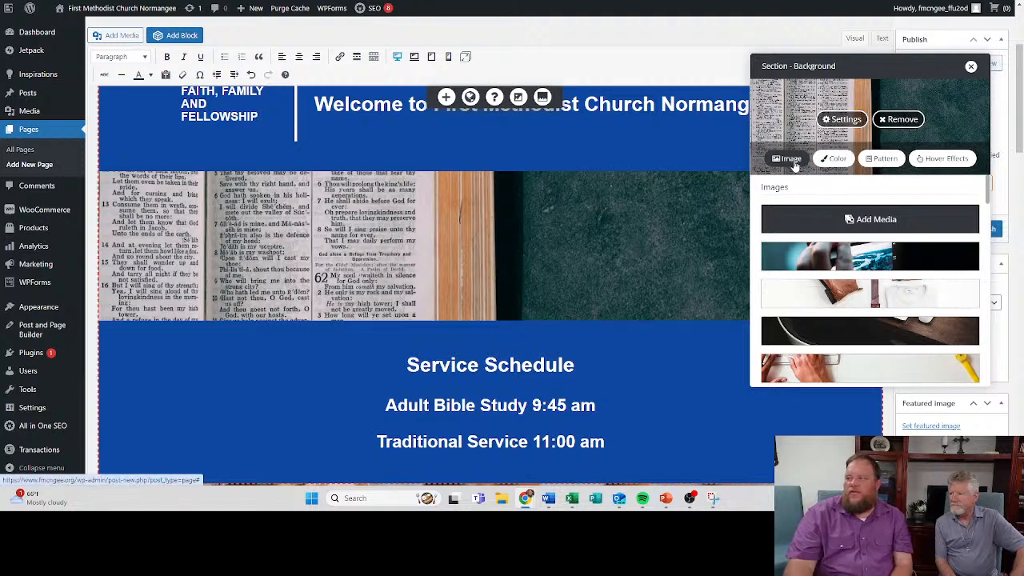
pyautogui.click(850, 222)
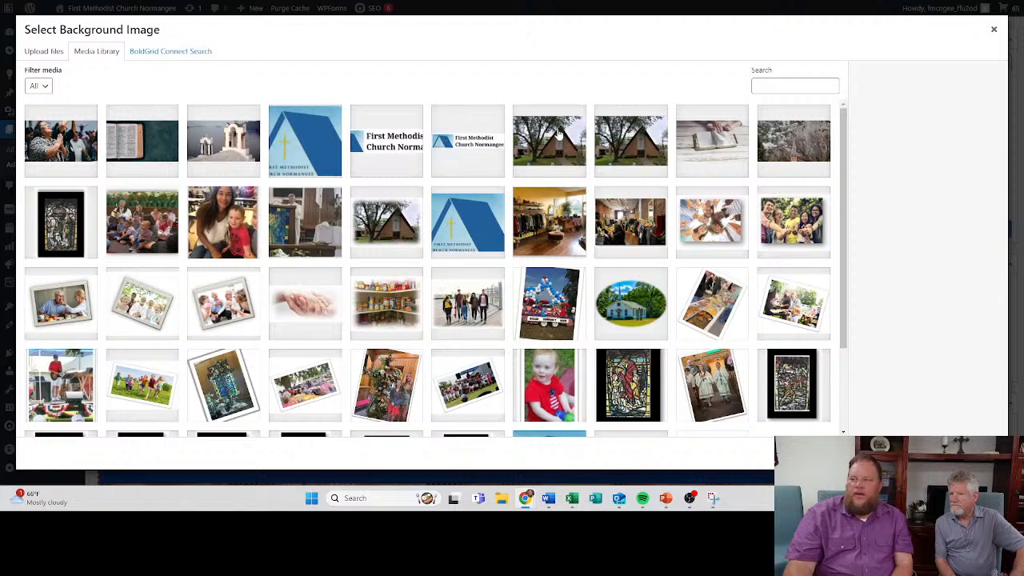
pyautogui.click(552, 149)
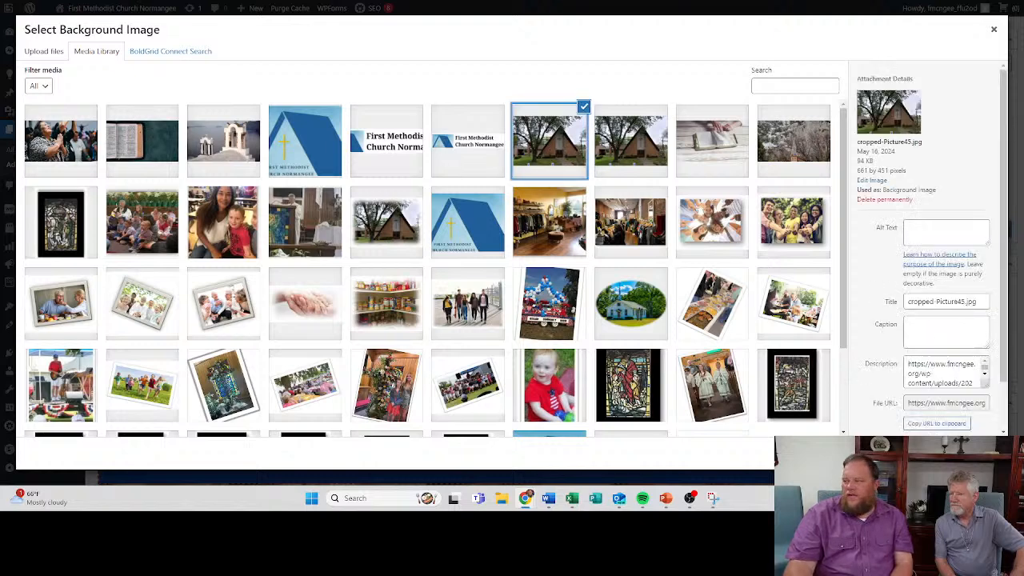
pyautogui.click(970, 453)
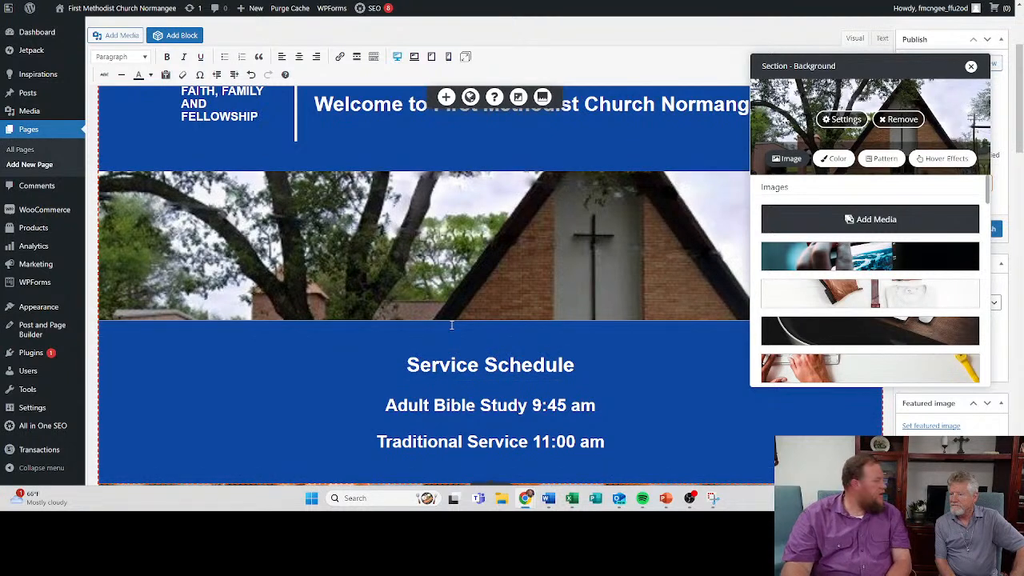
# - Set the church photo section's background overlay to white at 0.25 opacity
pyautogui.click(257, 344)
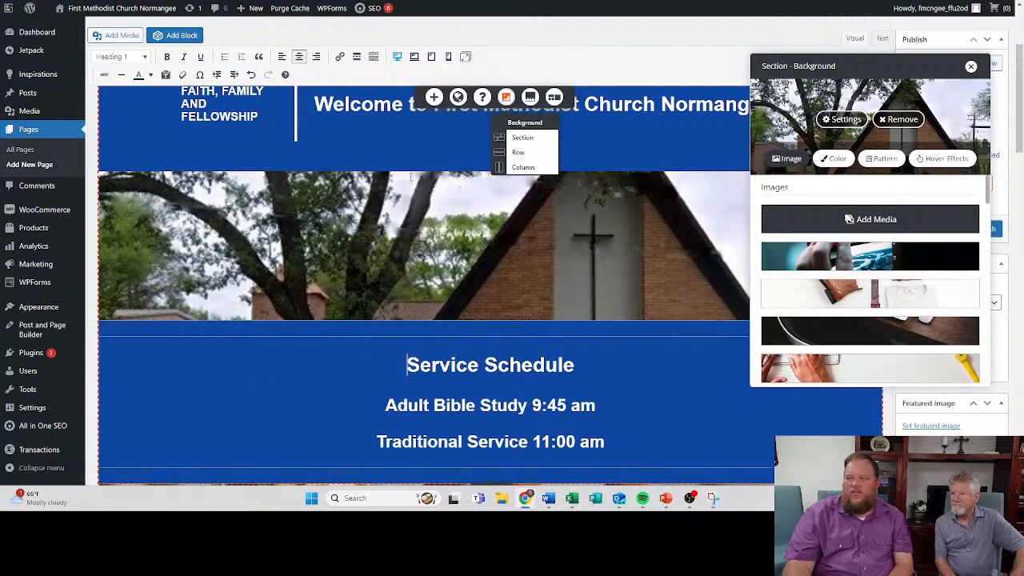
pyautogui.scroll(3, 416, 166)
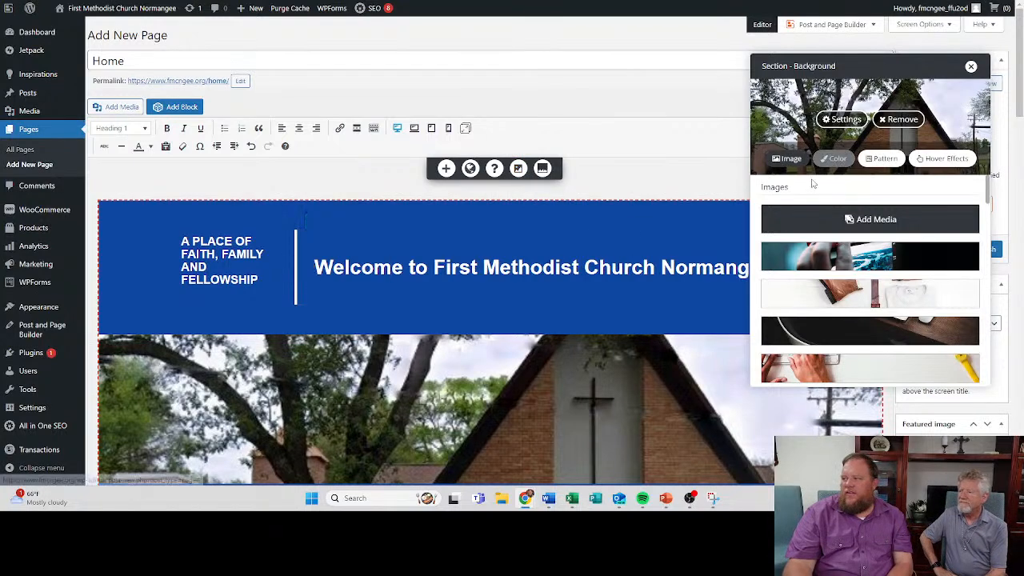
pyautogui.click(844, 122)
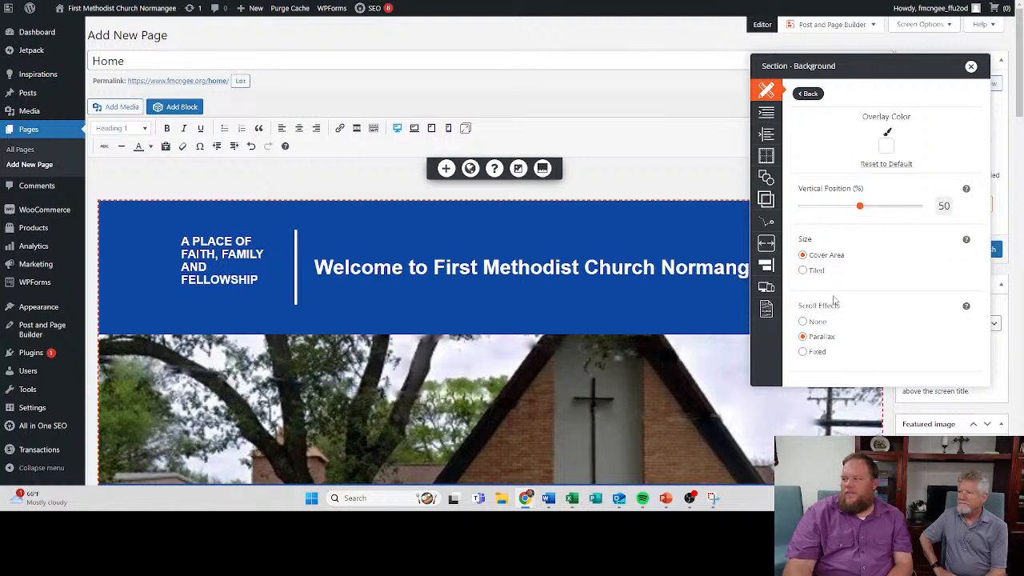
pyautogui.click(887, 150)
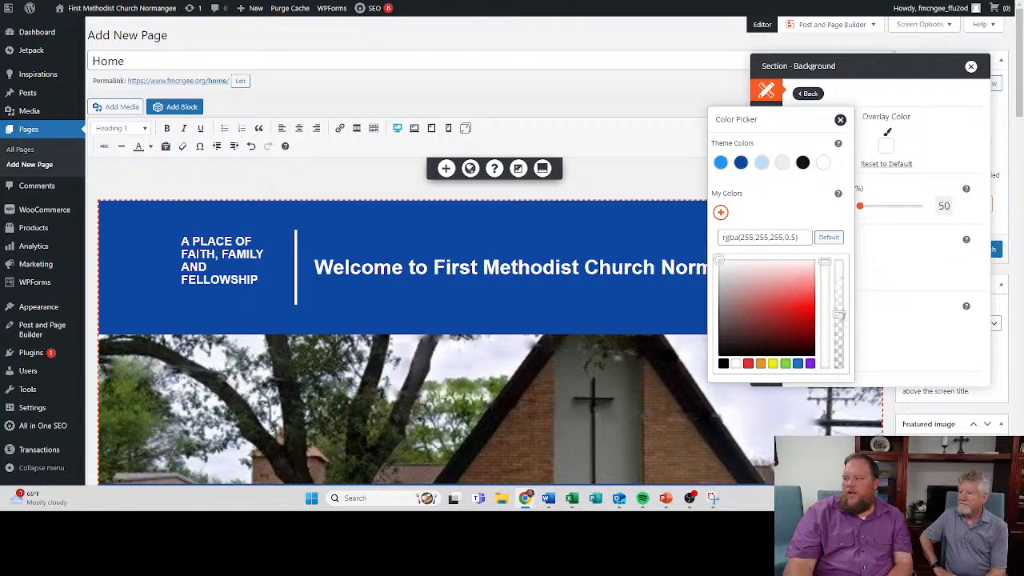
pyautogui.moveTo(838, 315); pyautogui.dragTo(838, 340)
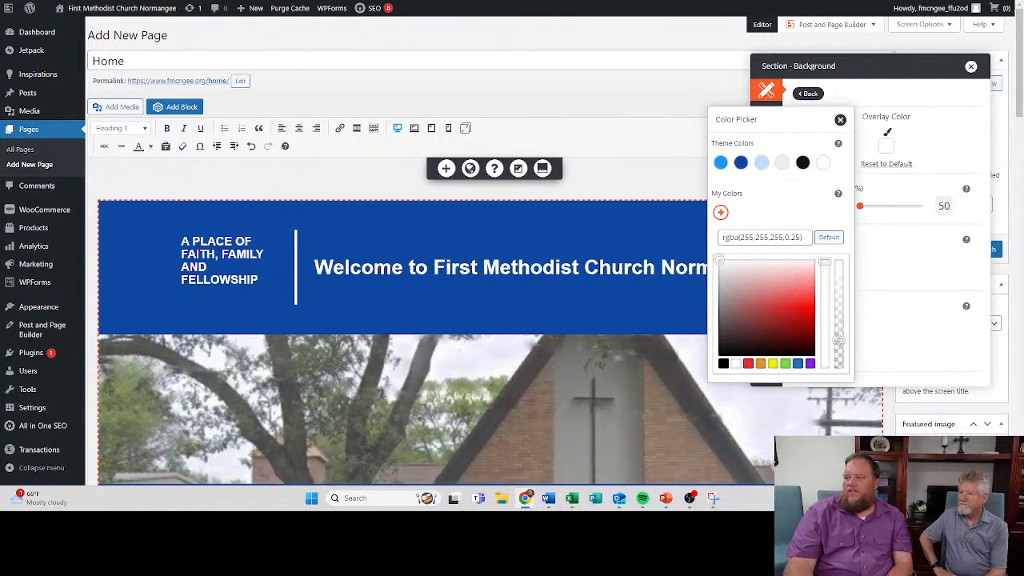
pyautogui.click(840, 121)
# - Change the background colour of the "Welcome to First Methodist Church Normangee" row to white
pyautogui.click(192, 241)
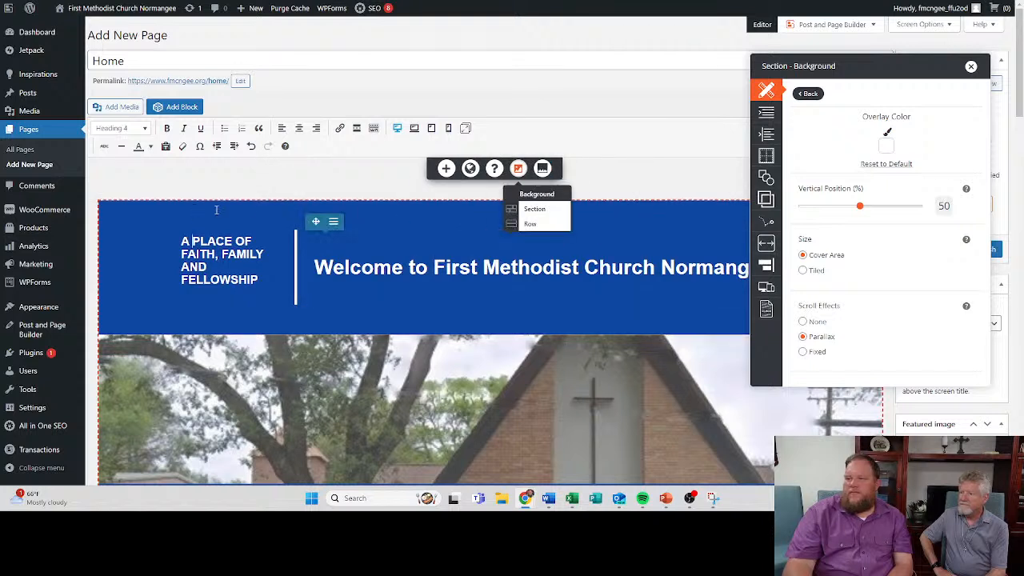
pyautogui.click(530, 224)
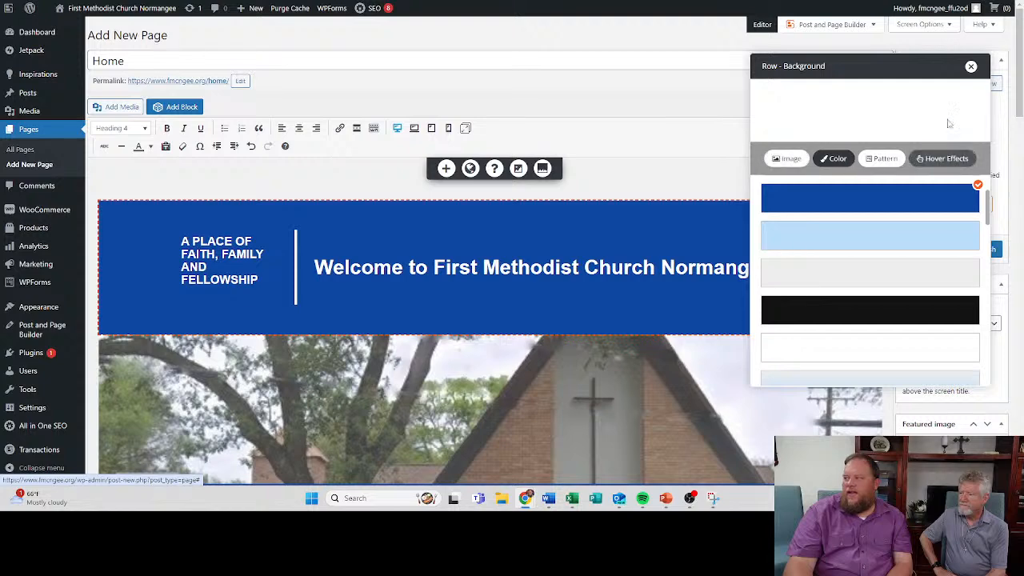
pyautogui.scroll(-3, 864, 231)
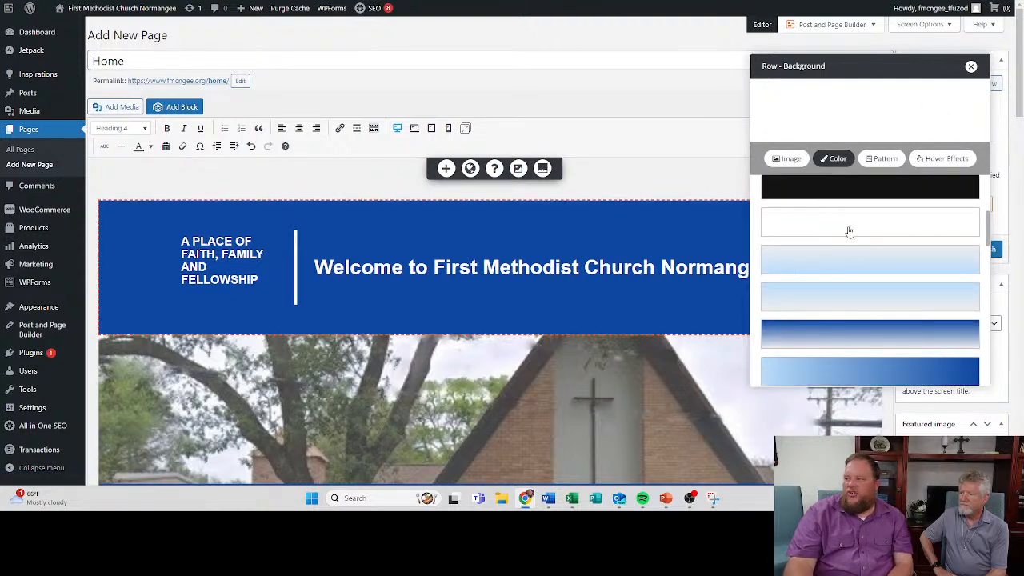
pyautogui.click(834, 229)
# - Try light blue on the Service Schedule row and settle on white as its background colour
pyautogui.scroll(-1, 488, 341)
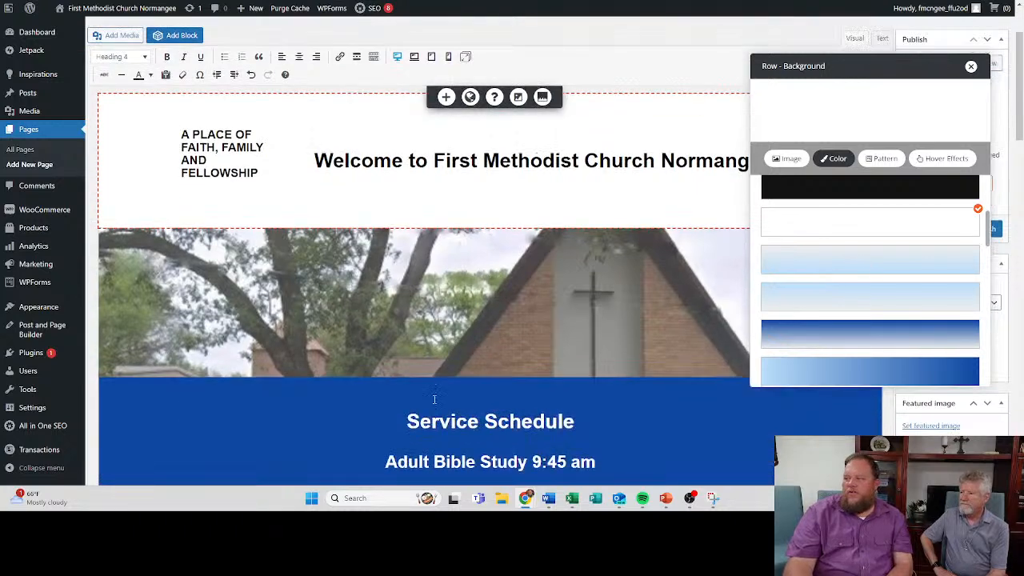
pyautogui.click(189, 409)
pyautogui.click(236, 384)
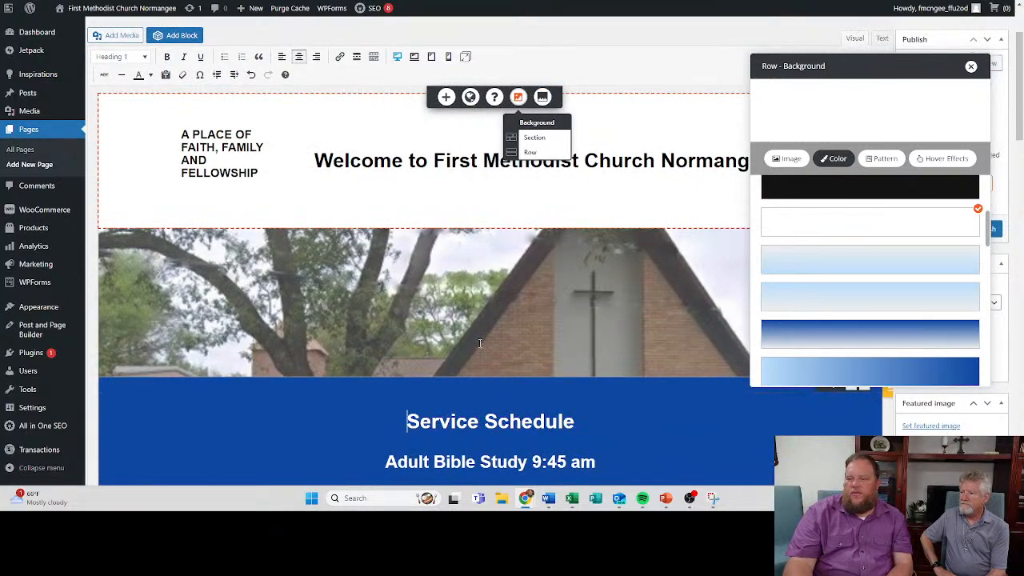
pyautogui.click(970, 67)
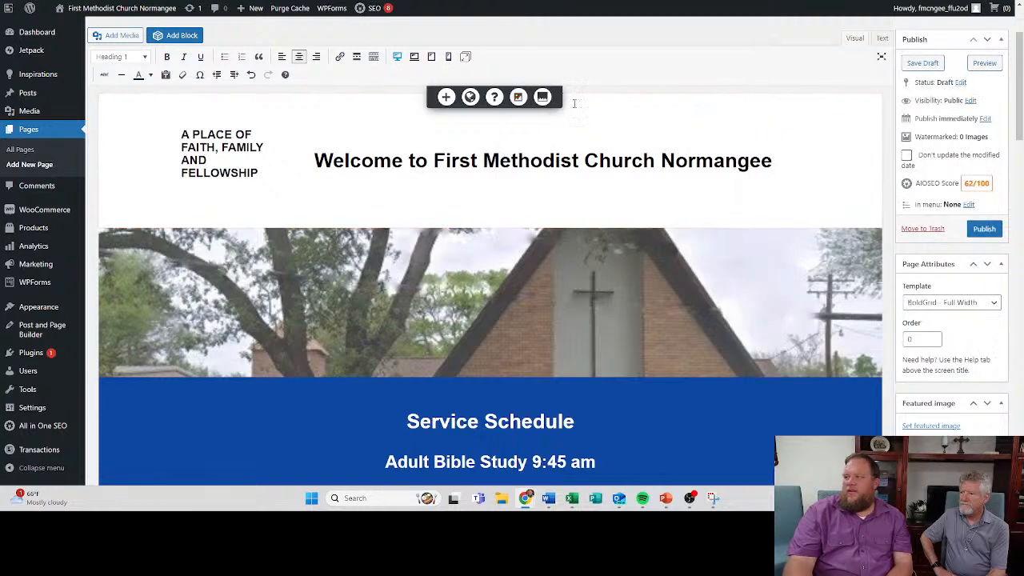
pyautogui.click(518, 98)
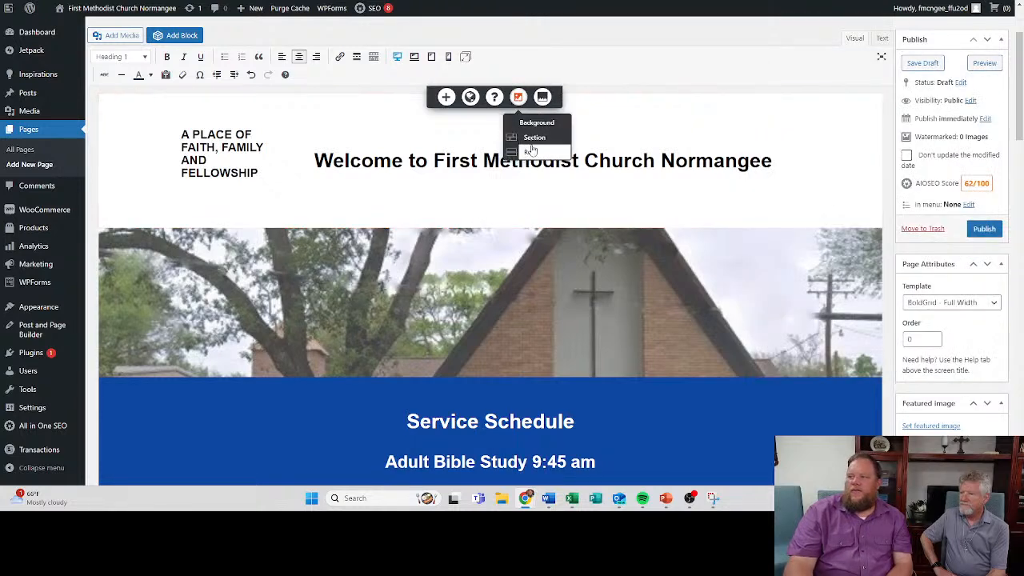
pyautogui.click(530, 151)
pyautogui.click(858, 253)
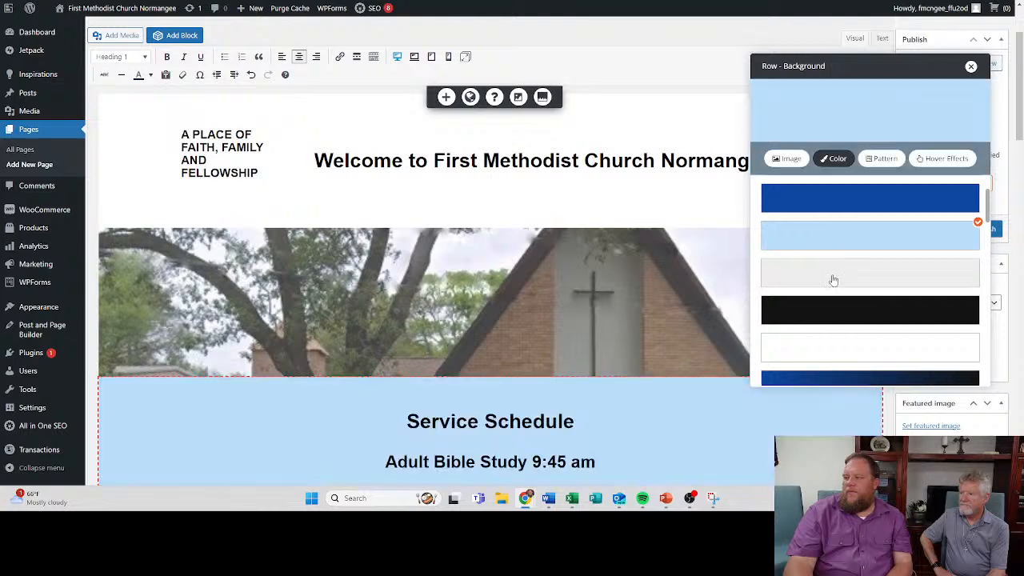
pyautogui.scroll(-2, 453, 233)
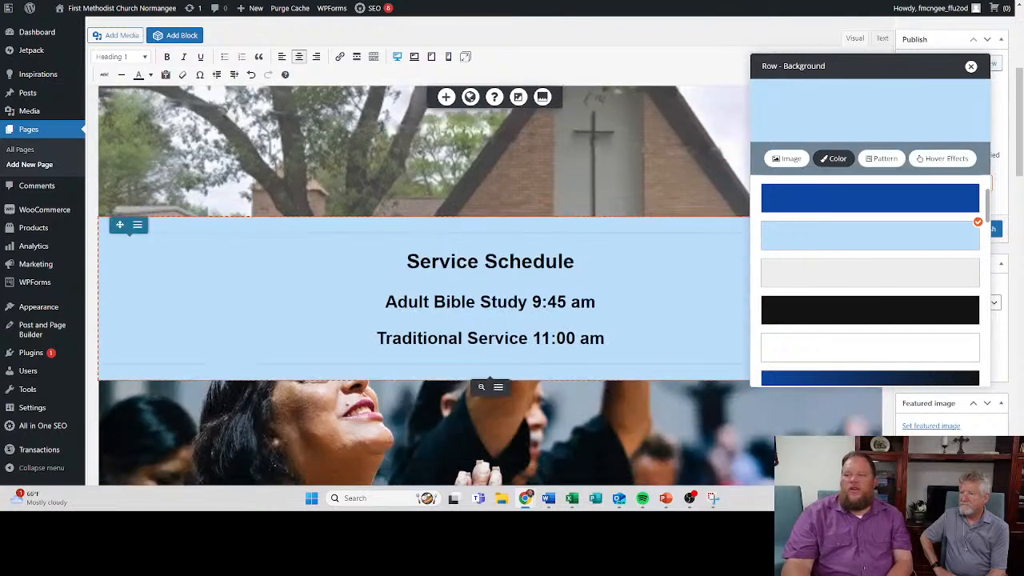
pyautogui.click(831, 348)
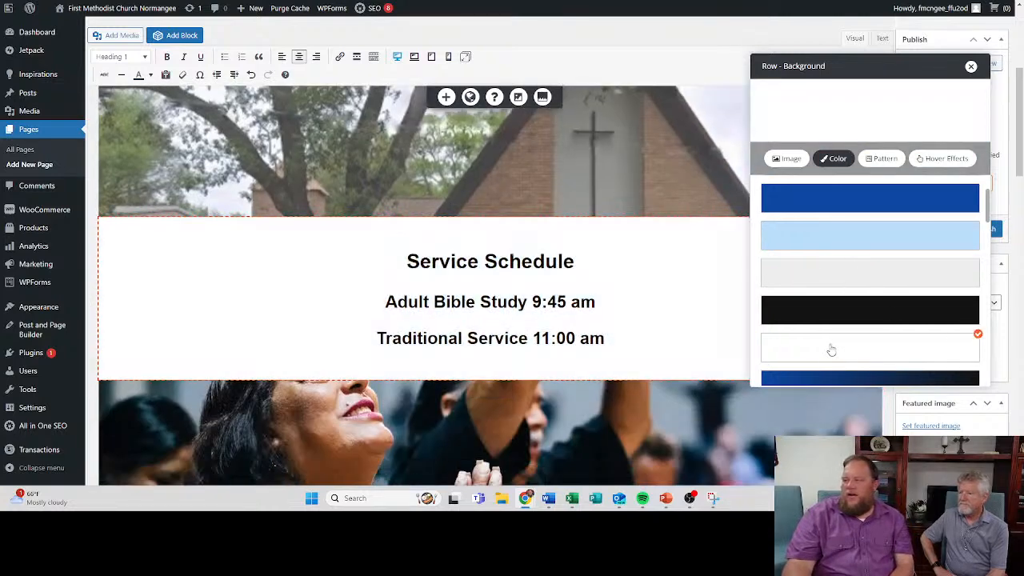
pyautogui.scroll(3, 800, 340)
pyautogui.scroll(-2, 775, 332)
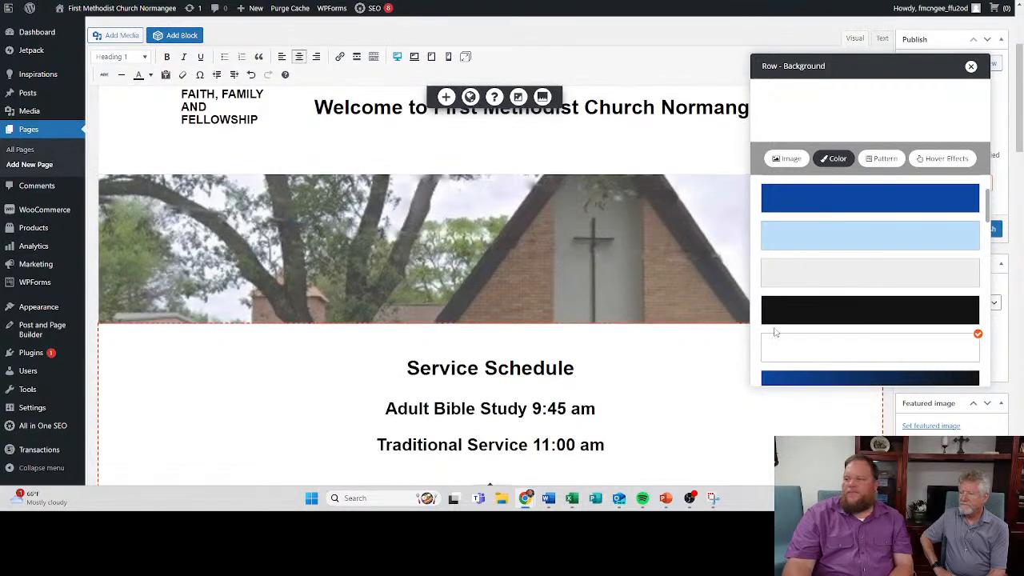
pyautogui.click(971, 67)
# - Try to adjust the top spacing of the Service Schedule section
pyautogui.scroll(-3, 800, 360)
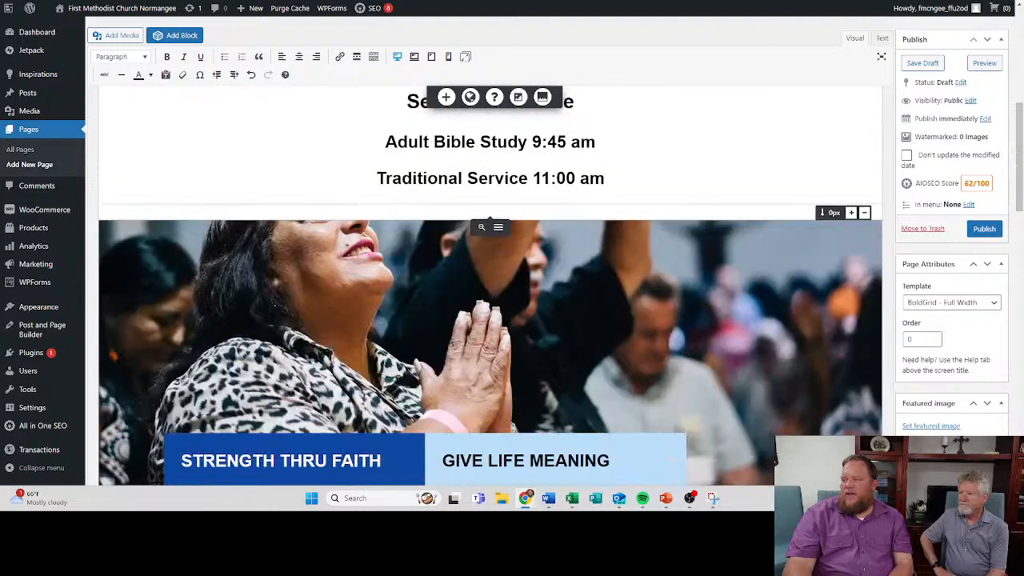
pyautogui.scroll(1, 800, 352)
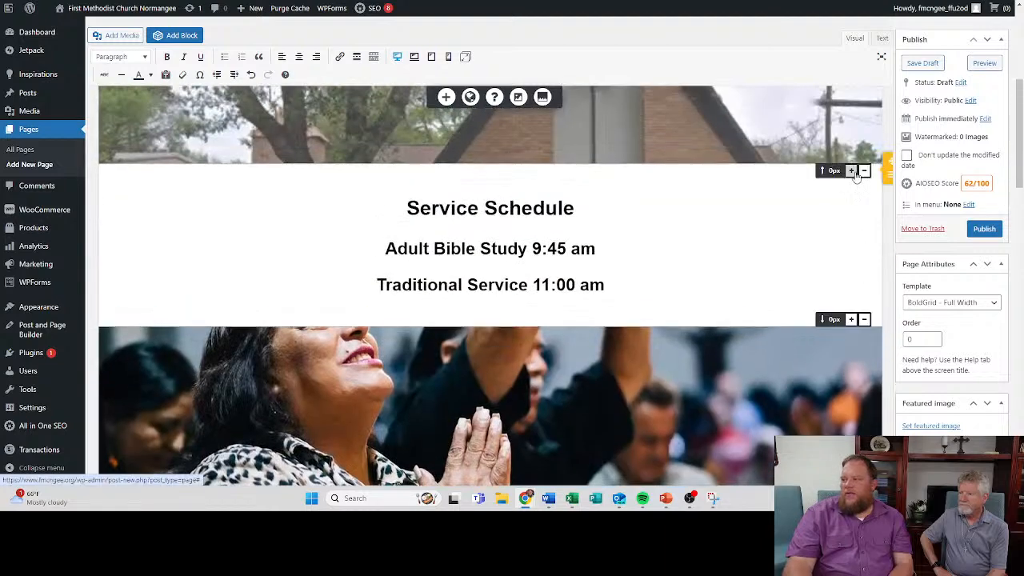
pyautogui.moveTo(834, 170); pyautogui.dragTo(830, 217)
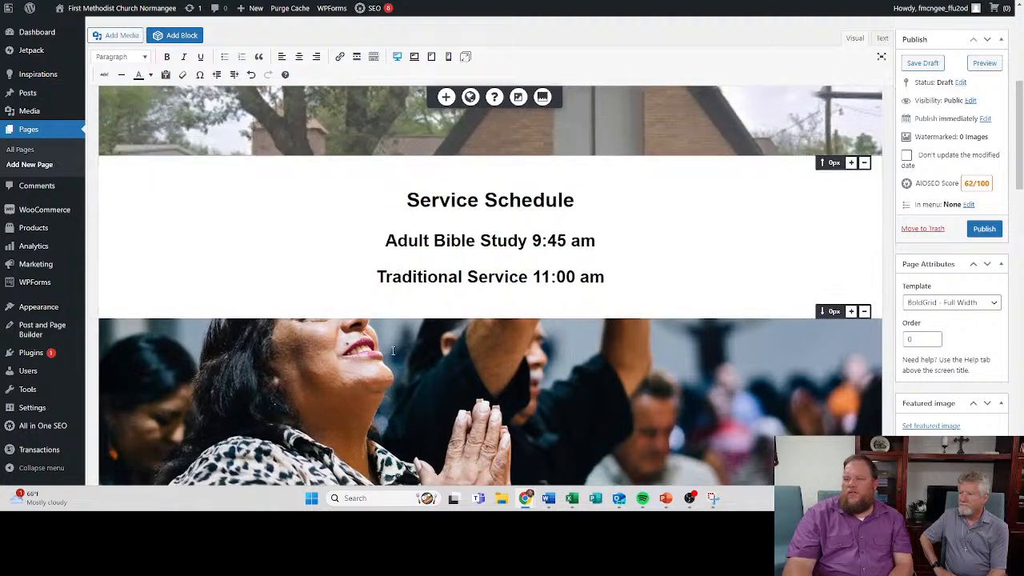
# - Replace the praying woman background of the section below the service schedule with Picture4.jpg from the media library
pyautogui.scroll(-2, 323, 294)
pyautogui.rightClick(439, 288)
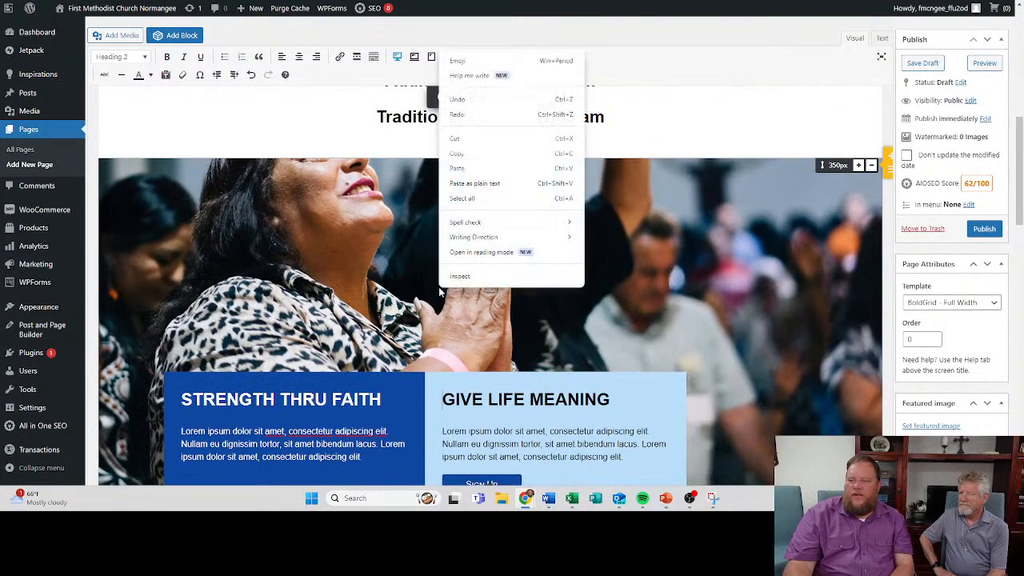
pyautogui.click(341, 250)
pyautogui.click(518, 96)
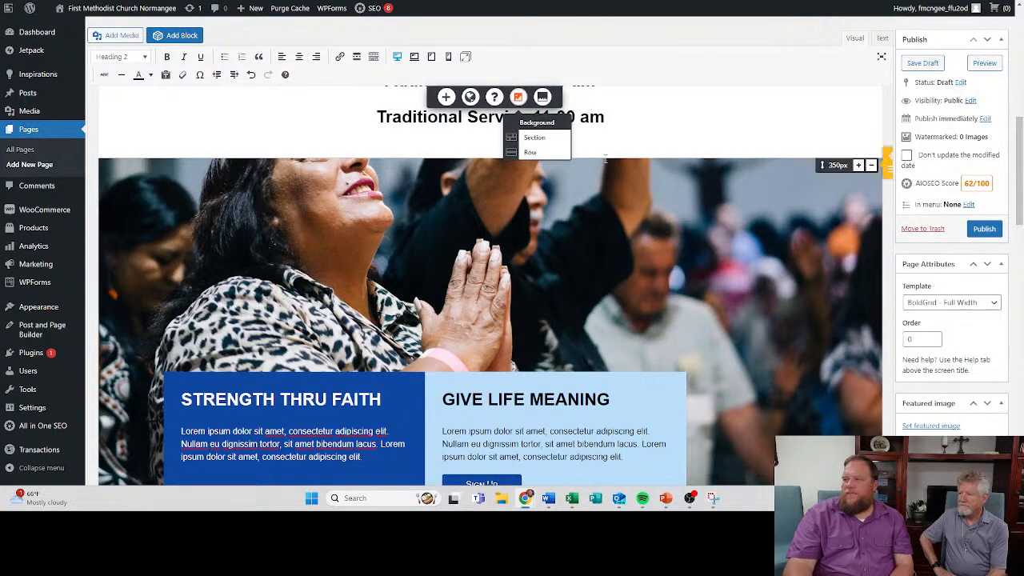
pyautogui.click(540, 140)
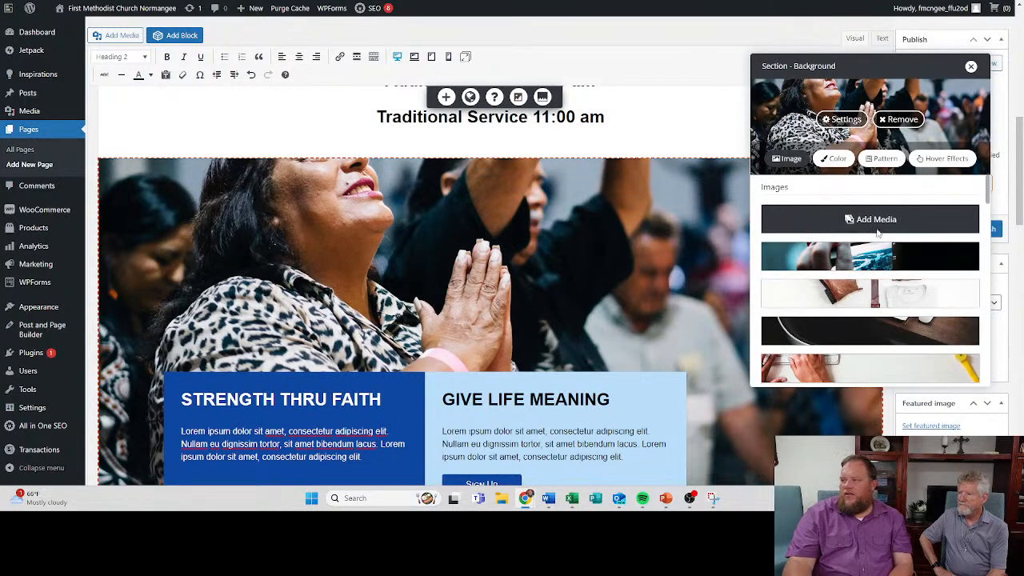
pyautogui.click(876, 226)
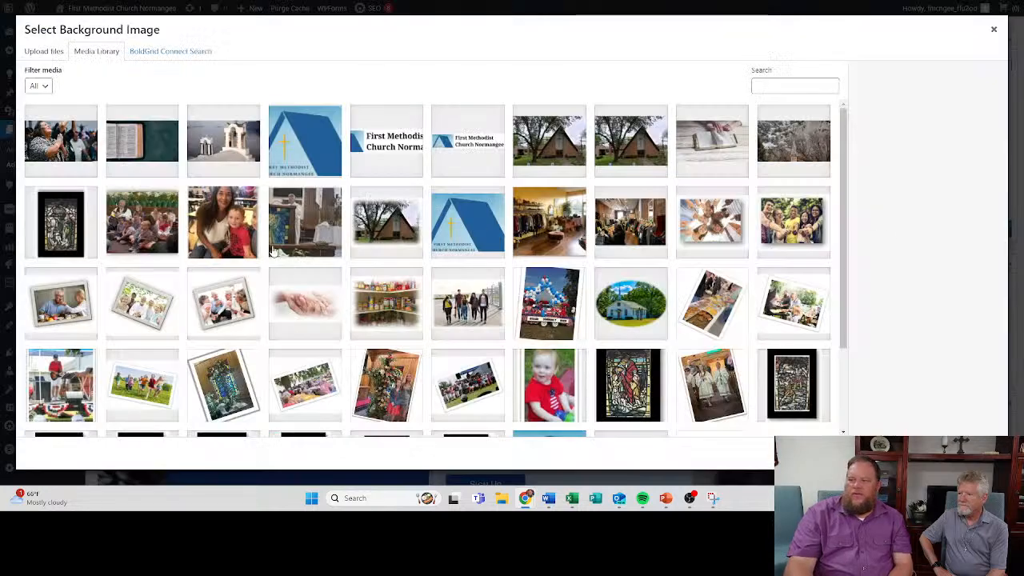
pyautogui.click(159, 232)
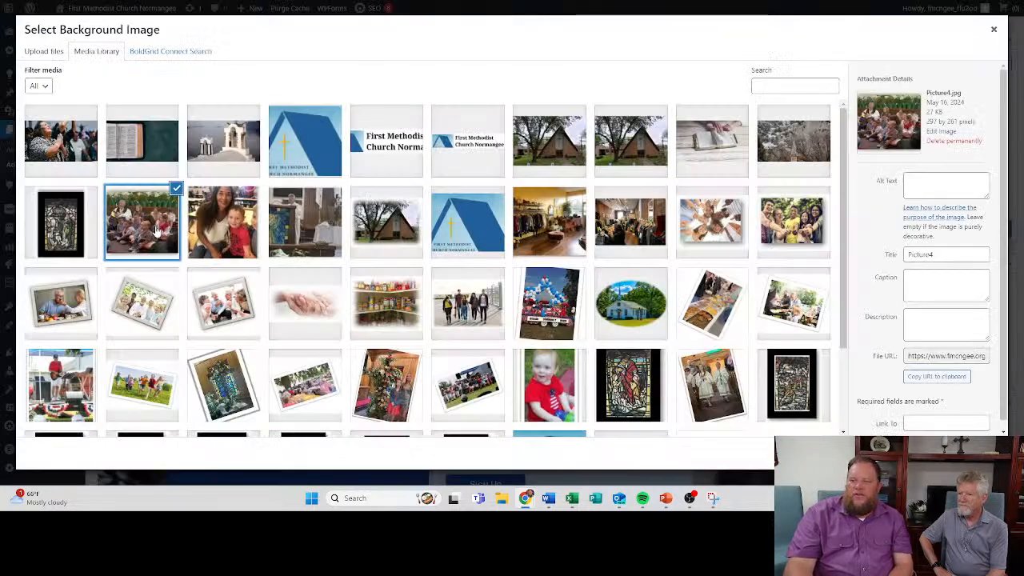
pyautogui.click(966, 453)
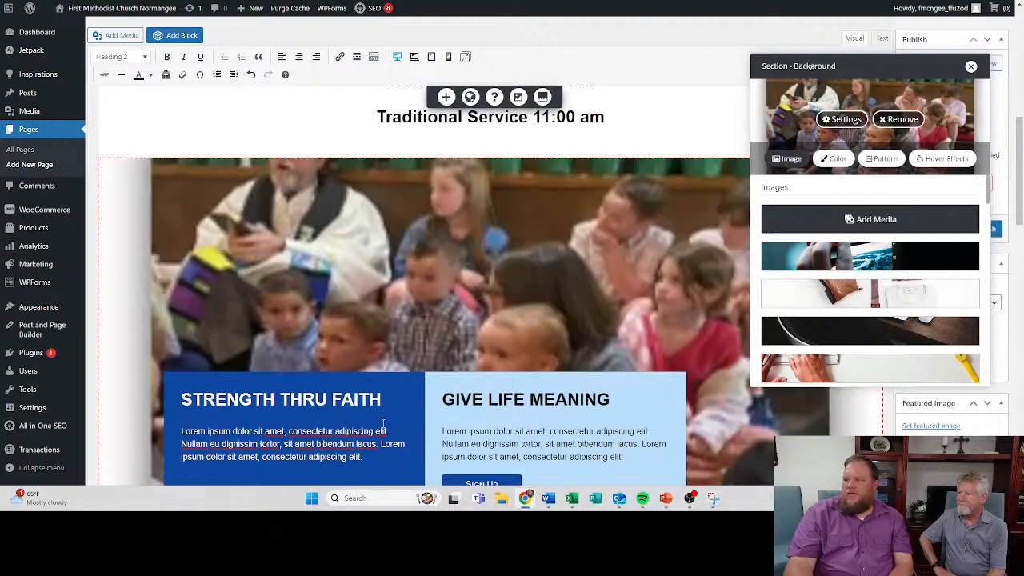
pyautogui.scroll(1, 463, 310)
pyautogui.scroll(-2, 476, 294)
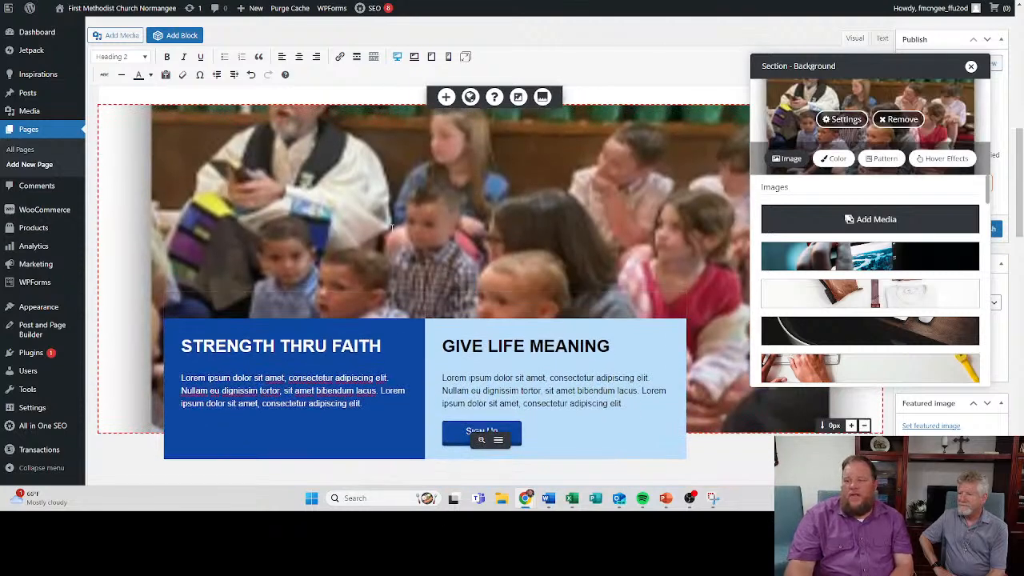
pyautogui.scroll(2, 495, 228)
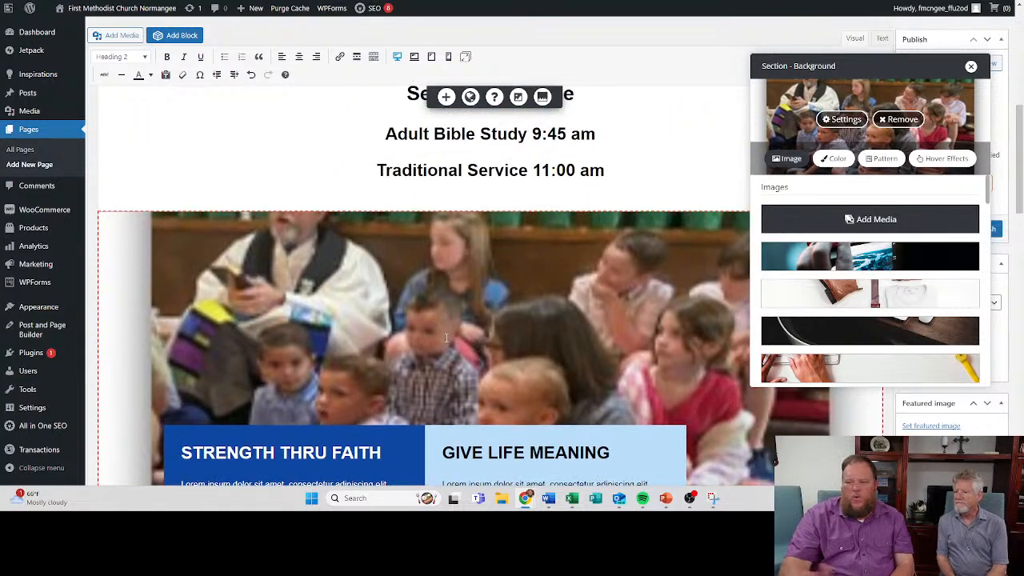
pyautogui.scroll(-2, 447, 338)
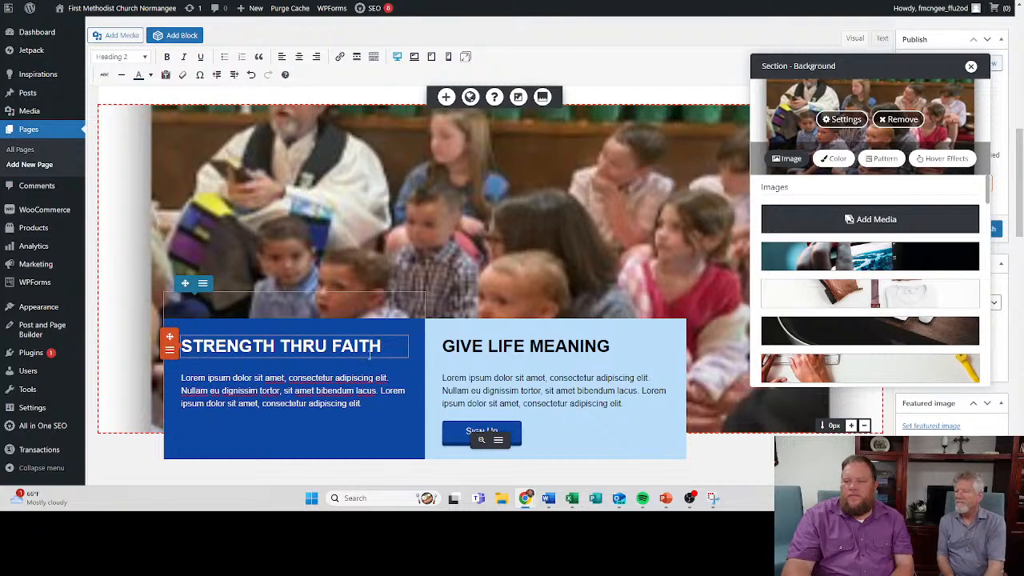
pyautogui.scroll(-2, 479, 306)
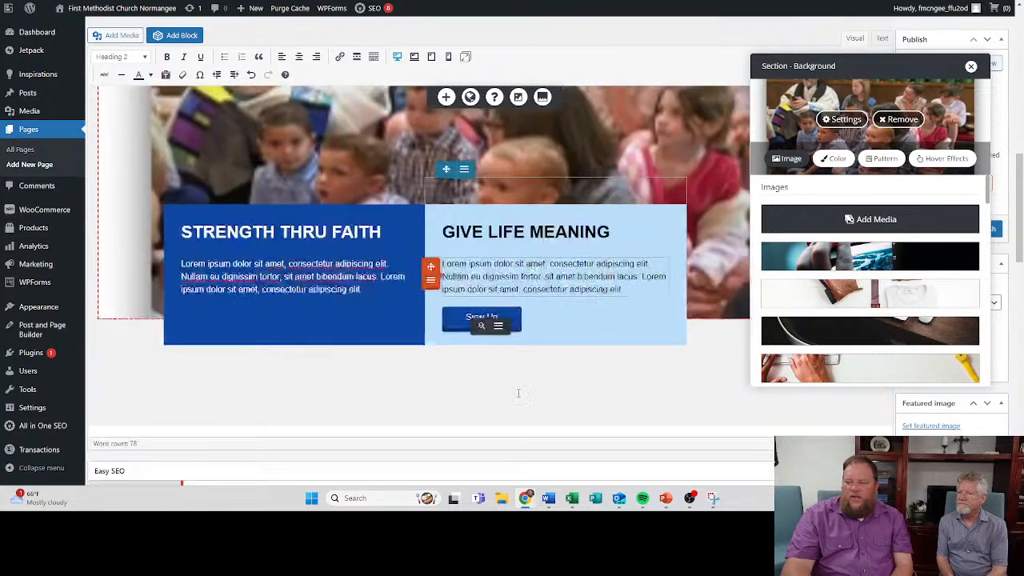
# - Delete the Sign Up button from the "Give Life Meaning" column
pyautogui.click(480, 307)
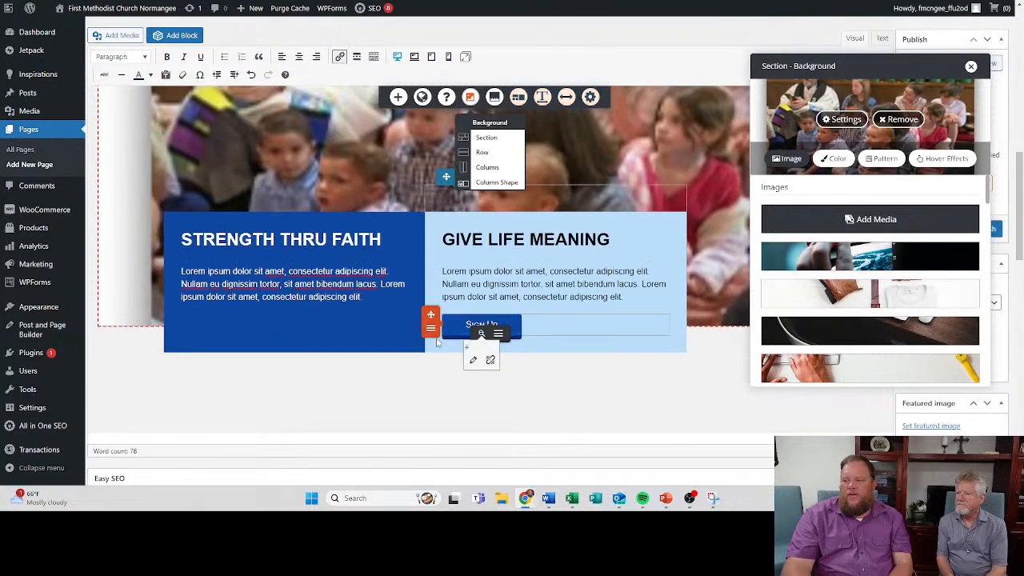
pyautogui.click(431, 330)
pyautogui.click(464, 358)
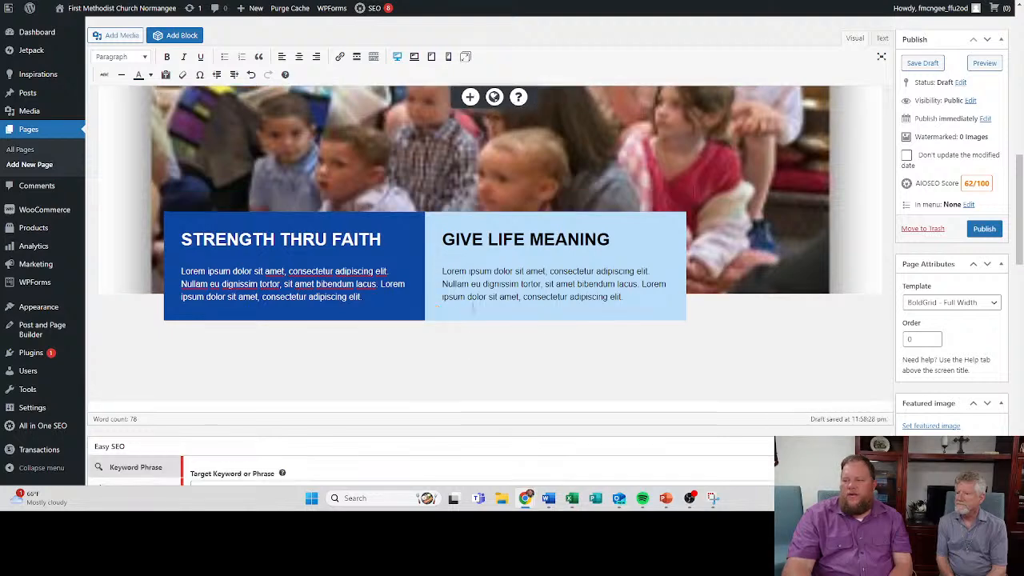
pyautogui.scroll(3, 391, 327)
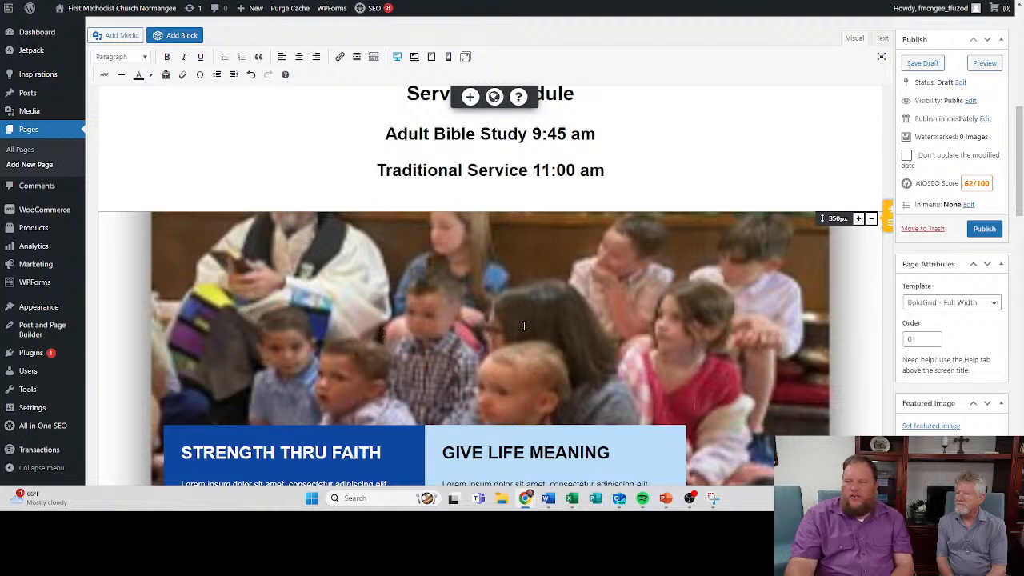
pyautogui.scroll(-3, 525, 325)
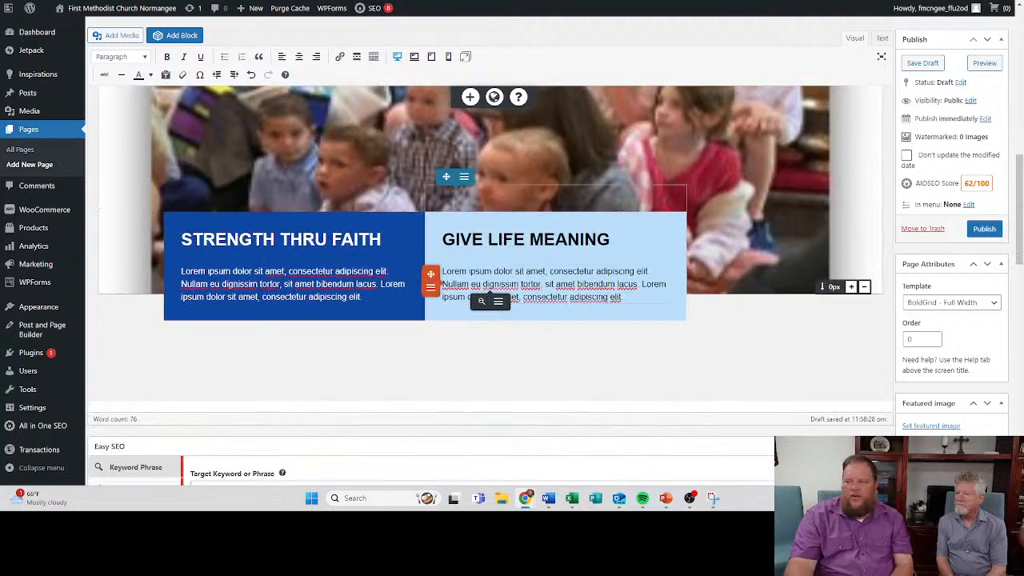
# - Preview the Home page and examine its header, church photo, service schedule and the two blue text columns
pyautogui.scroll(3, 478, 307)
pyautogui.scroll(5, 479, 307)
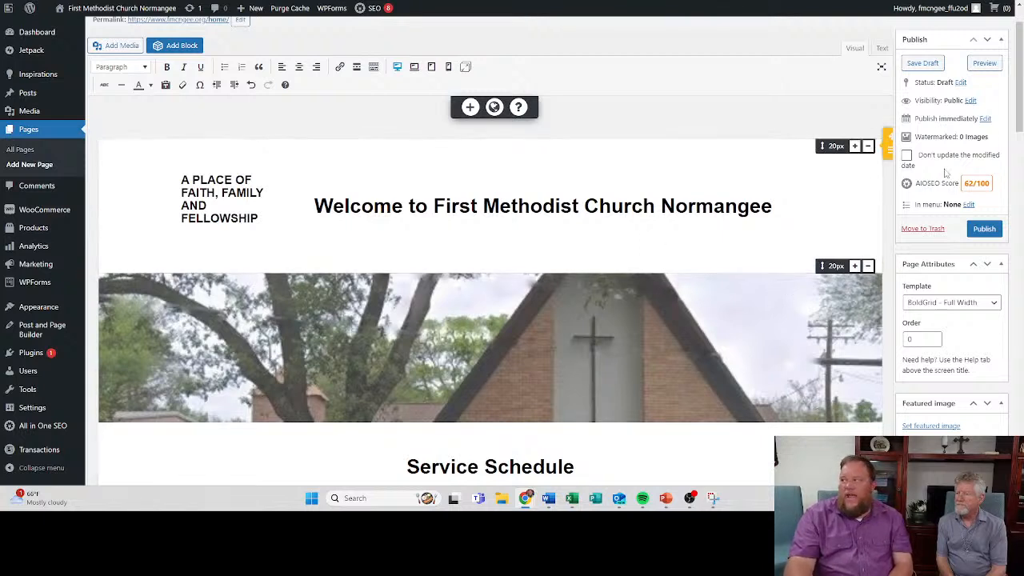
pyautogui.click(982, 67)
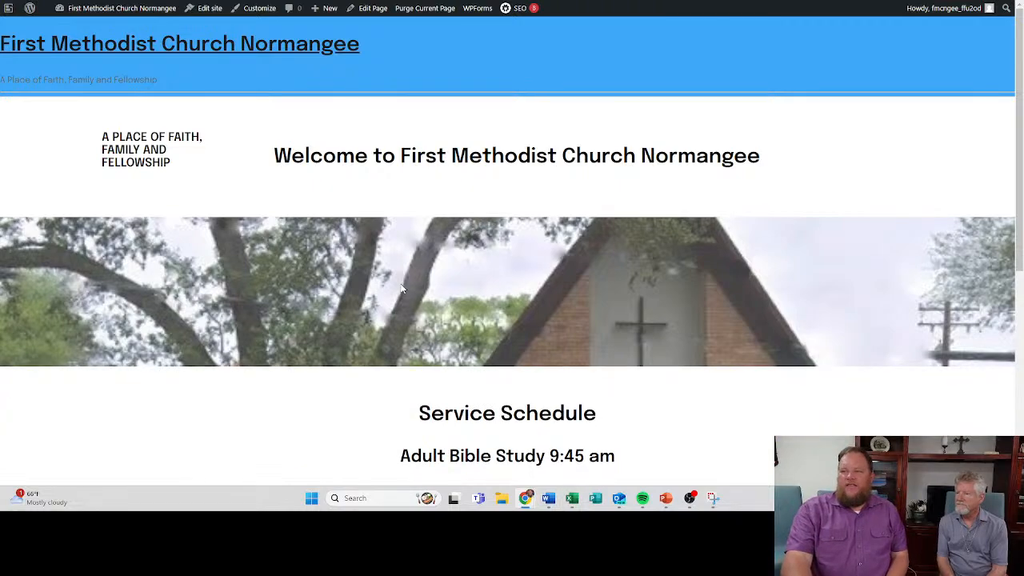
pyautogui.scroll(-2, 404, 285)
pyautogui.scroll(-5, 403, 286)
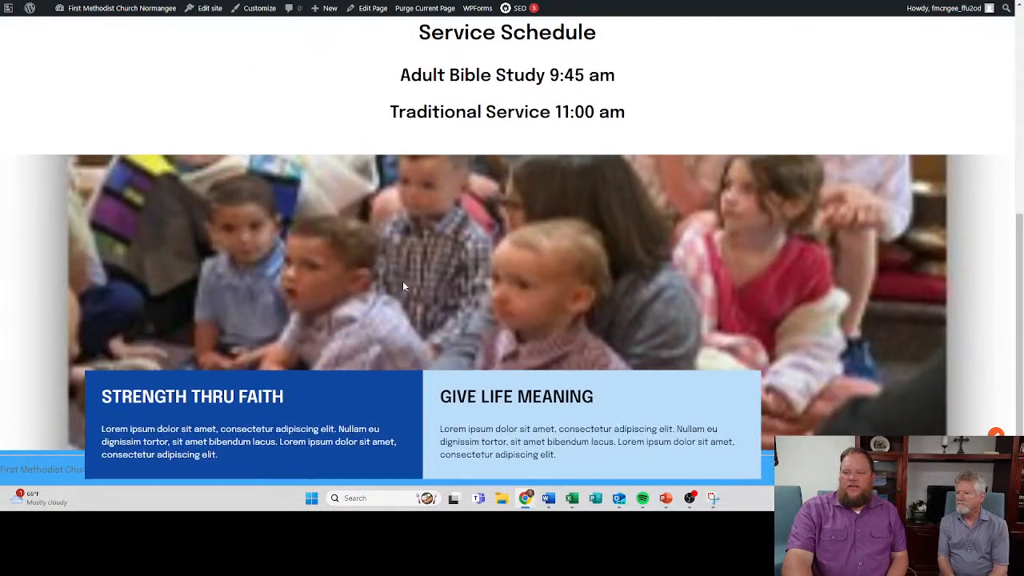
pyautogui.scroll(7, 403, 286)
pyautogui.scroll(-6, 404, 286)
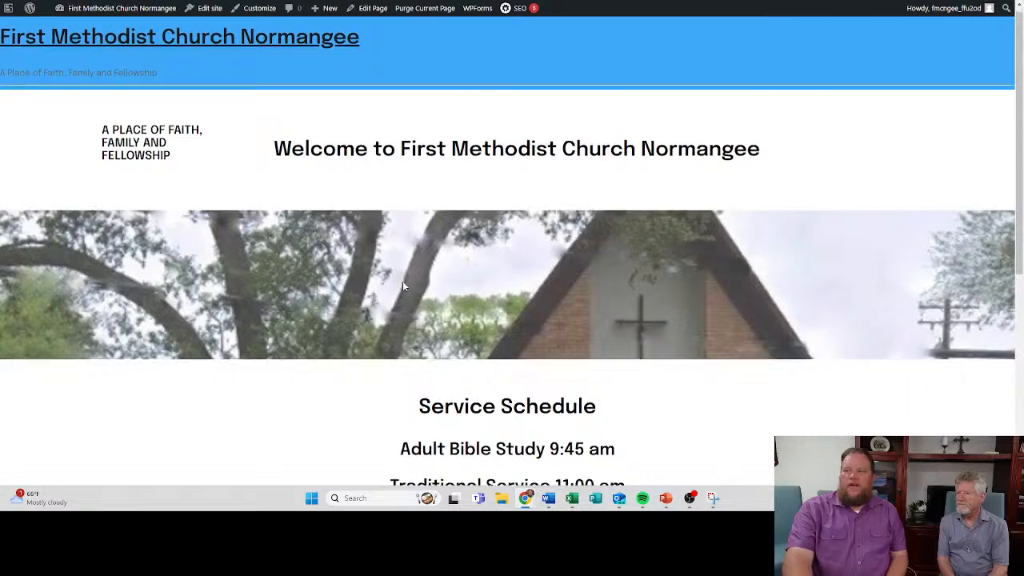
pyautogui.scroll(-1, 402, 281)
pyautogui.scroll(7, 275, 263)
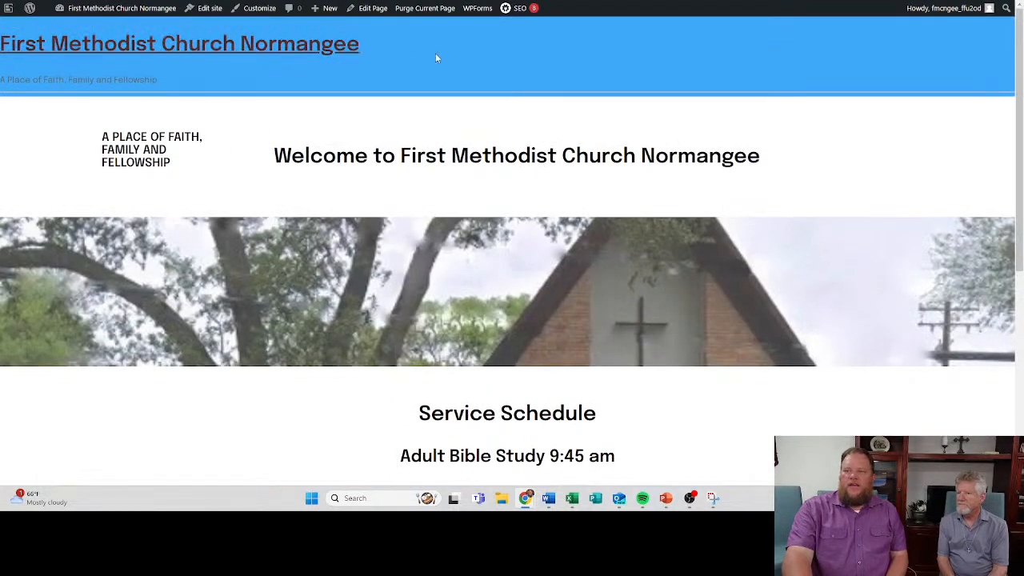
pyautogui.scroll(-4, 477, 95)
pyautogui.scroll(-3, 477, 94)
pyautogui.scroll(5, 477, 94)
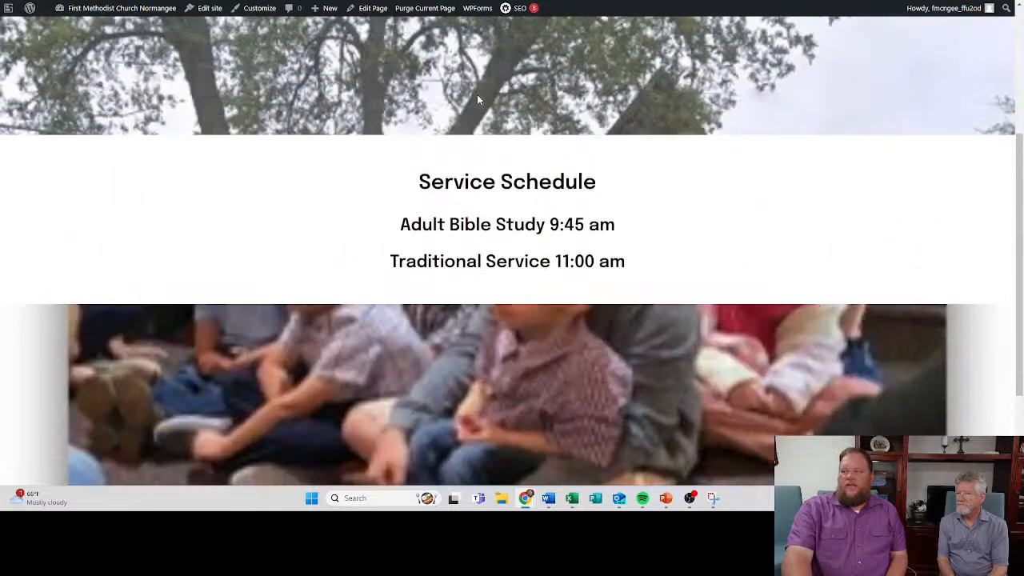
pyautogui.scroll(-5, 654, 209)
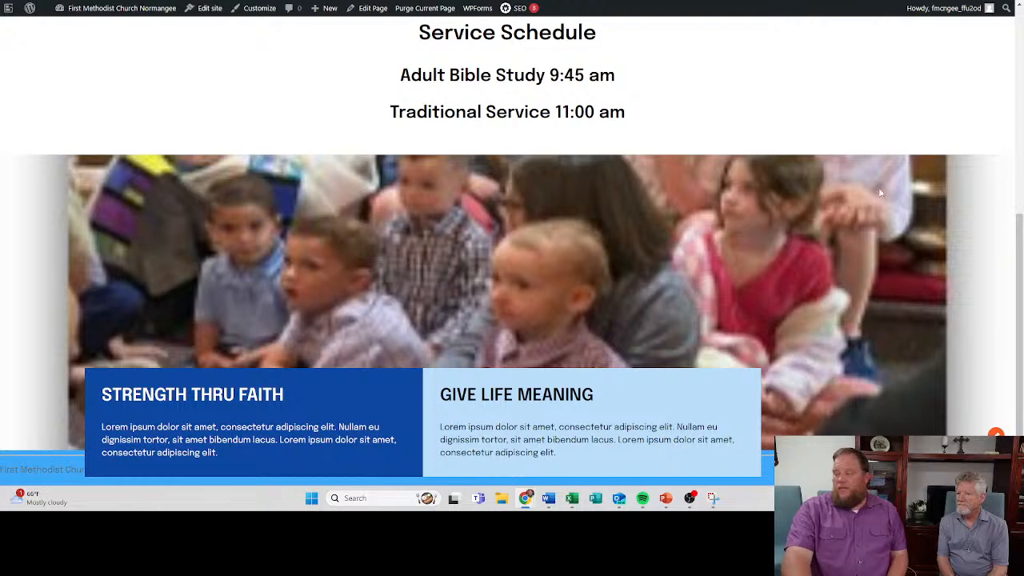
pyautogui.scroll(6, 711, 267)
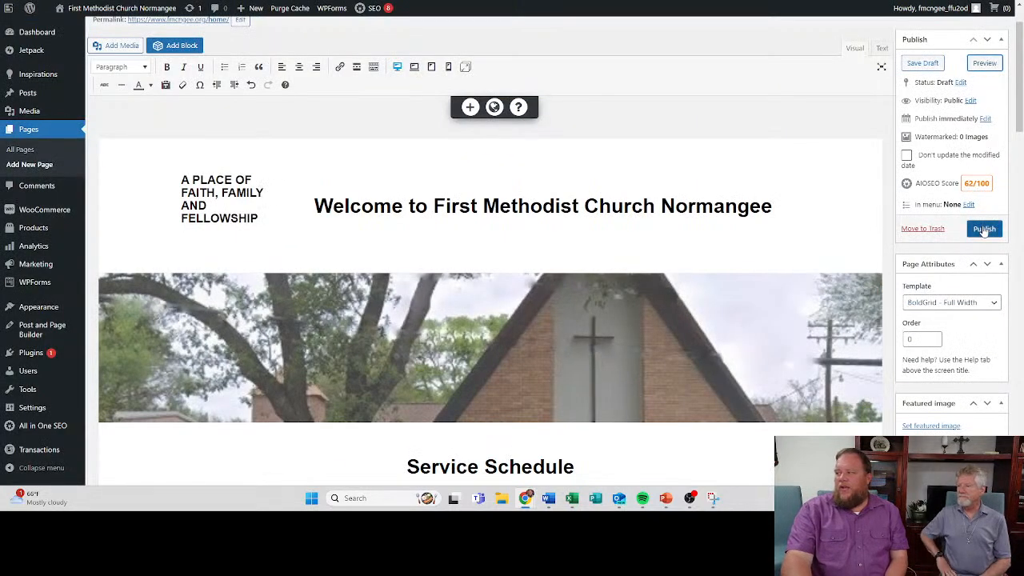
# - Publish the Home page
pyautogui.click(984, 229)
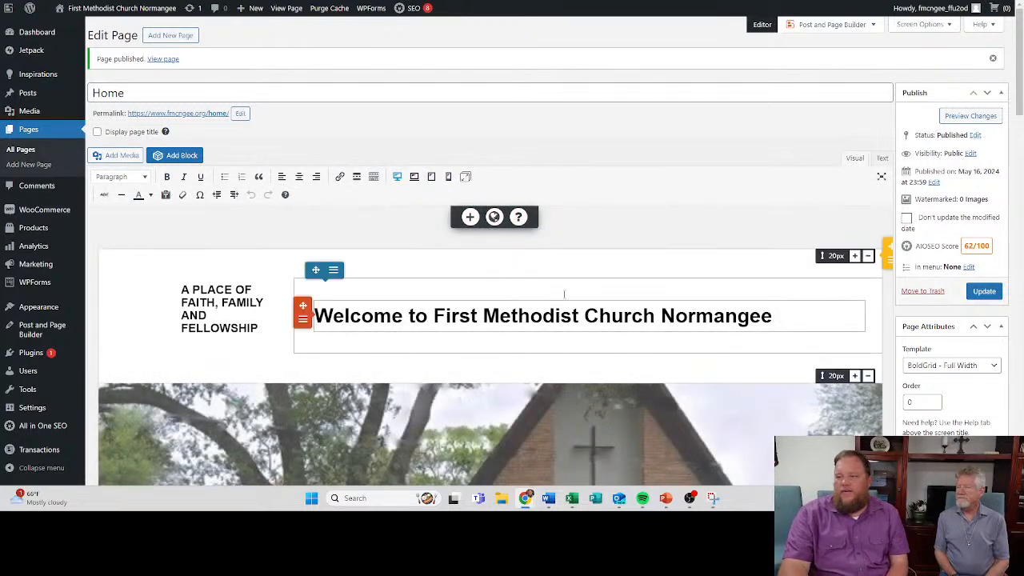
pyautogui.scroll(-3, 569, 304)
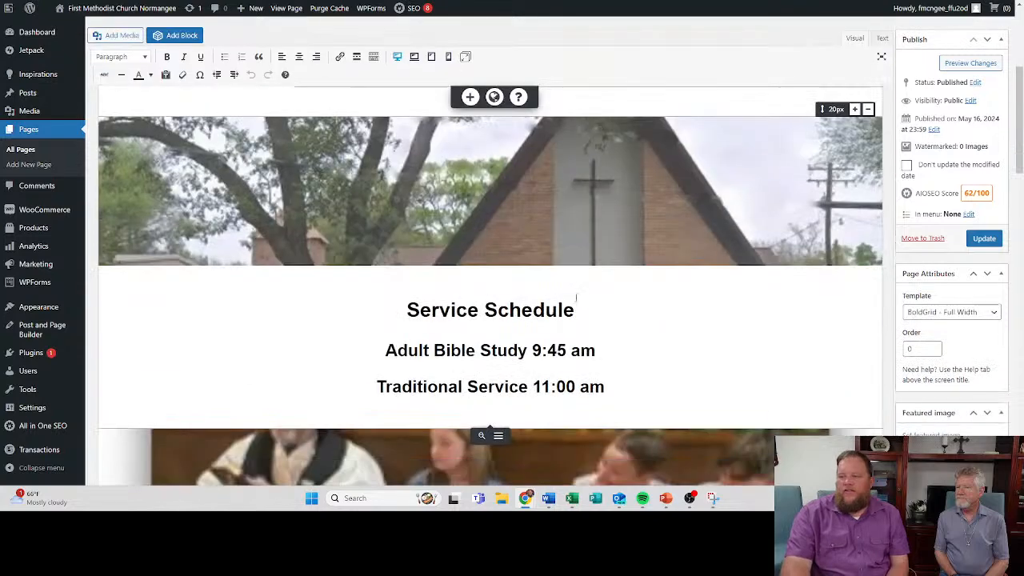
pyautogui.scroll(2, 320, 260)
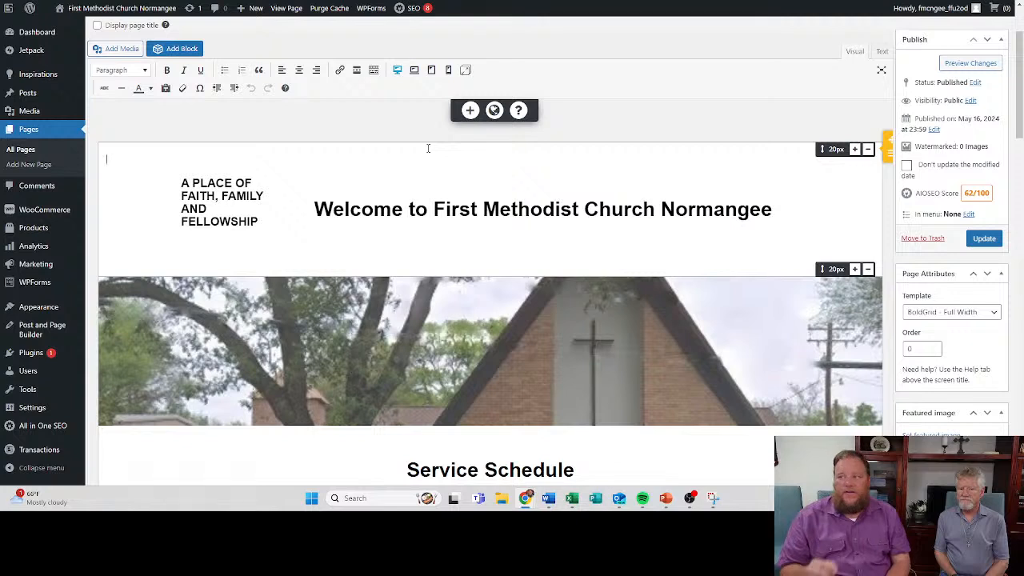
# - Examine the Home page layout in the large, smaller desktop and tablet views
pyautogui.click(400, 71)
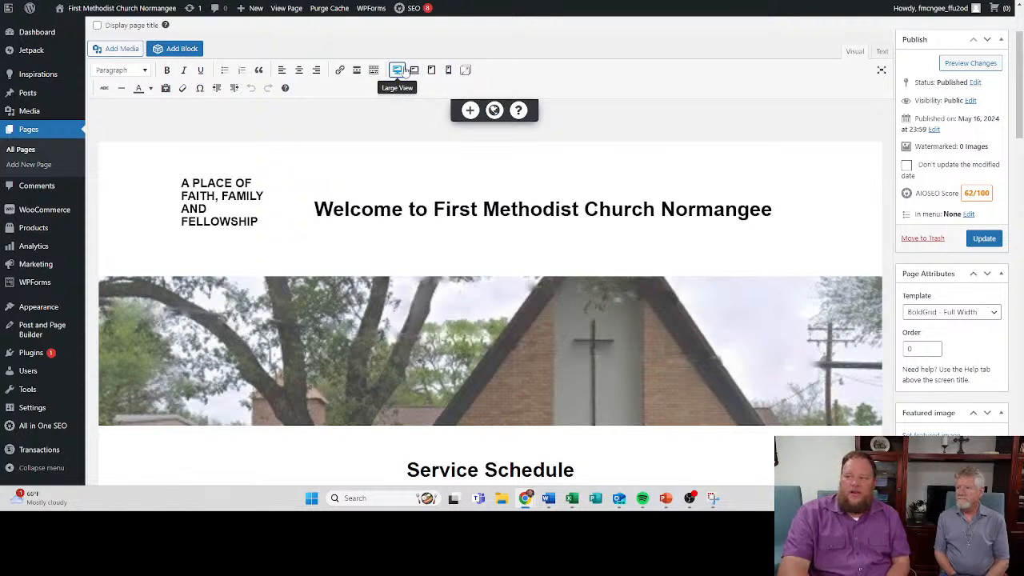
pyautogui.click(414, 70)
pyautogui.scroll(-4, 425, 231)
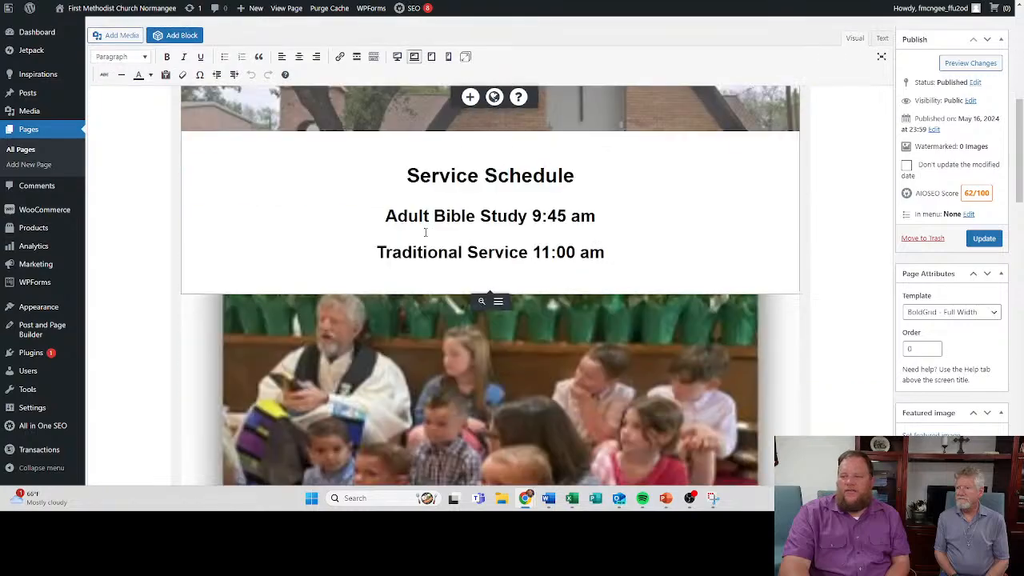
pyautogui.scroll(-3, 425, 232)
pyautogui.scroll(4, 425, 232)
pyautogui.click(431, 56)
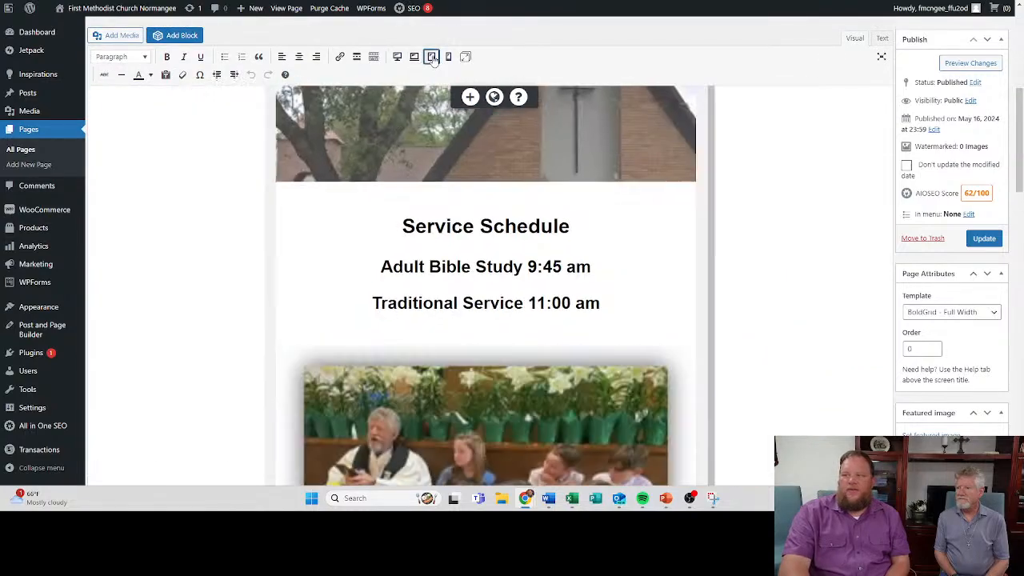
pyautogui.scroll(-10, 490, 280)
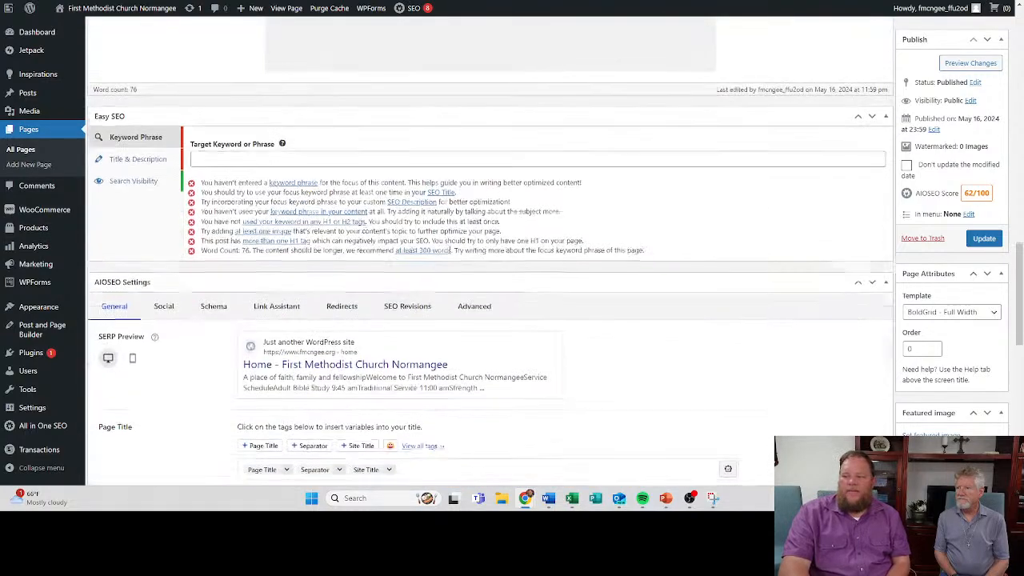
pyautogui.scroll(12, 451, 250)
# - Examine how the Home page stacks in the phone view, and return the editor to Large View
pyautogui.click(448, 56)
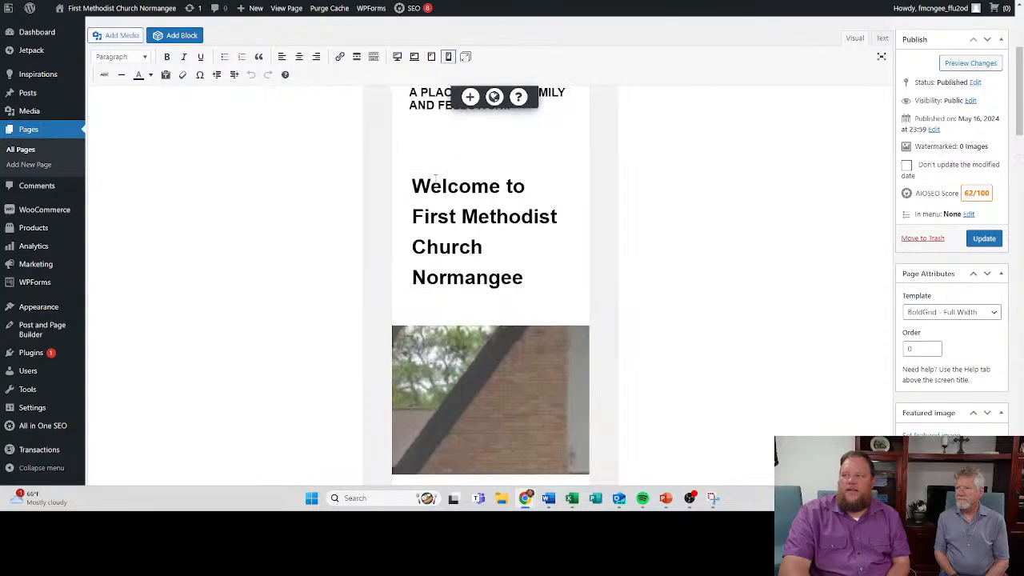
pyautogui.scroll(-10, 436, 180)
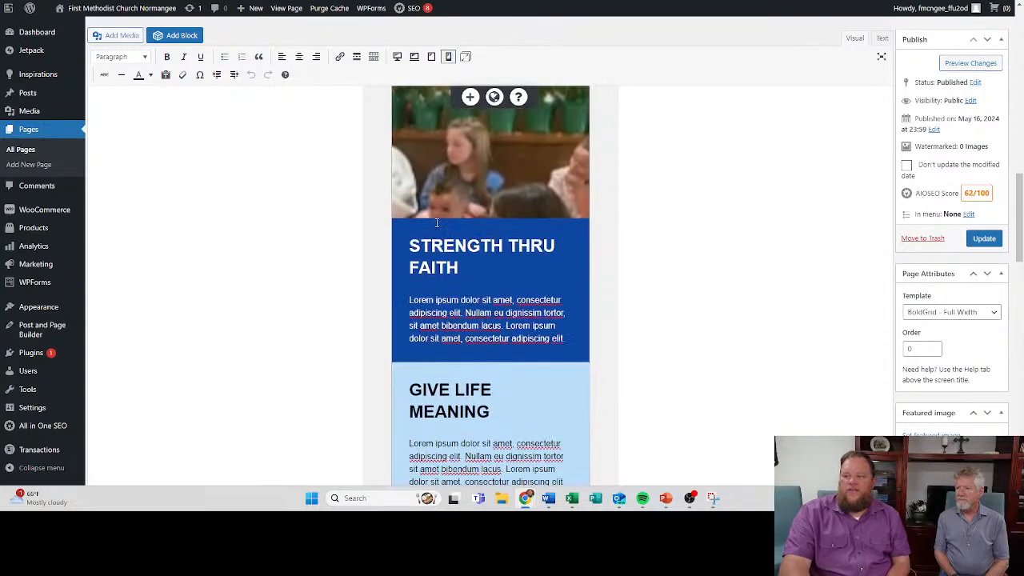
pyautogui.scroll(-3, 436, 222)
pyautogui.scroll(10, 436, 223)
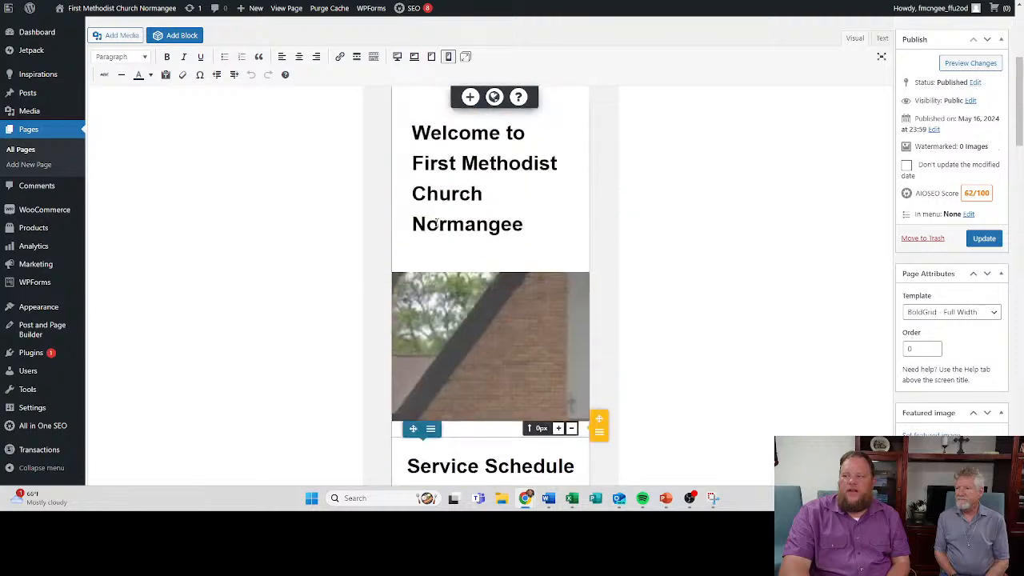
pyautogui.scroll(5, 436, 223)
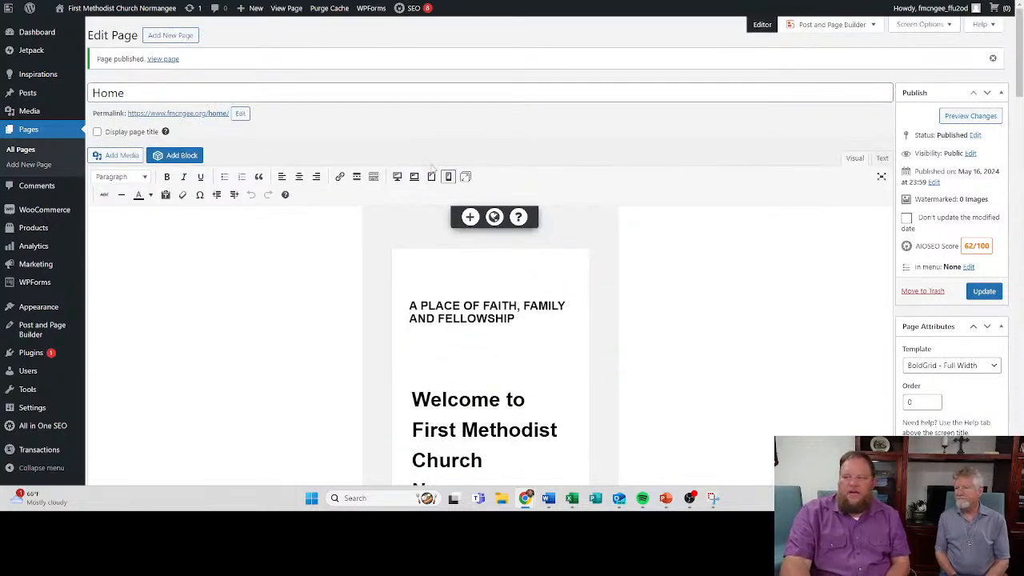
pyautogui.click(397, 176)
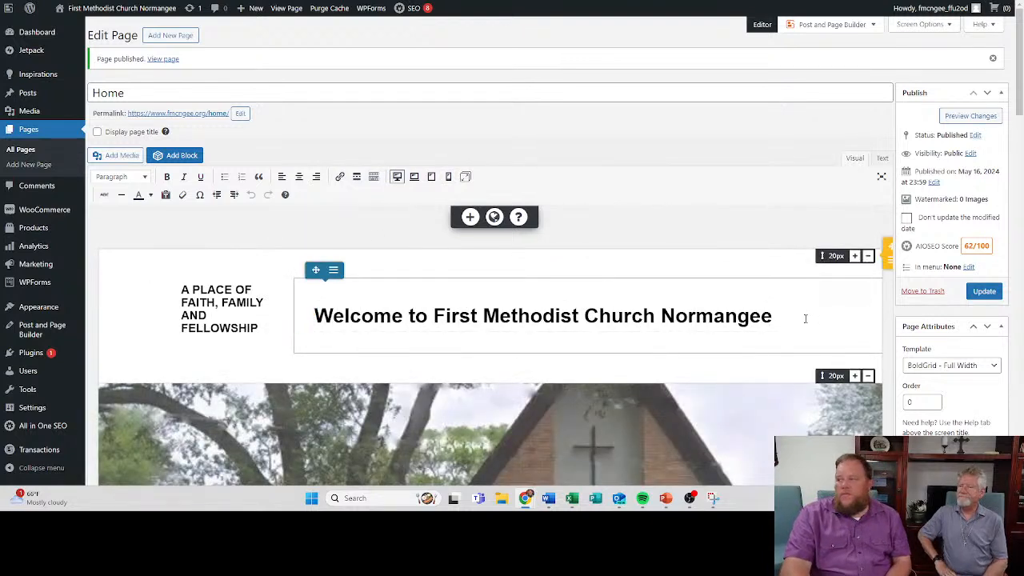
# - Update the published Home page
pyautogui.click(982, 295)
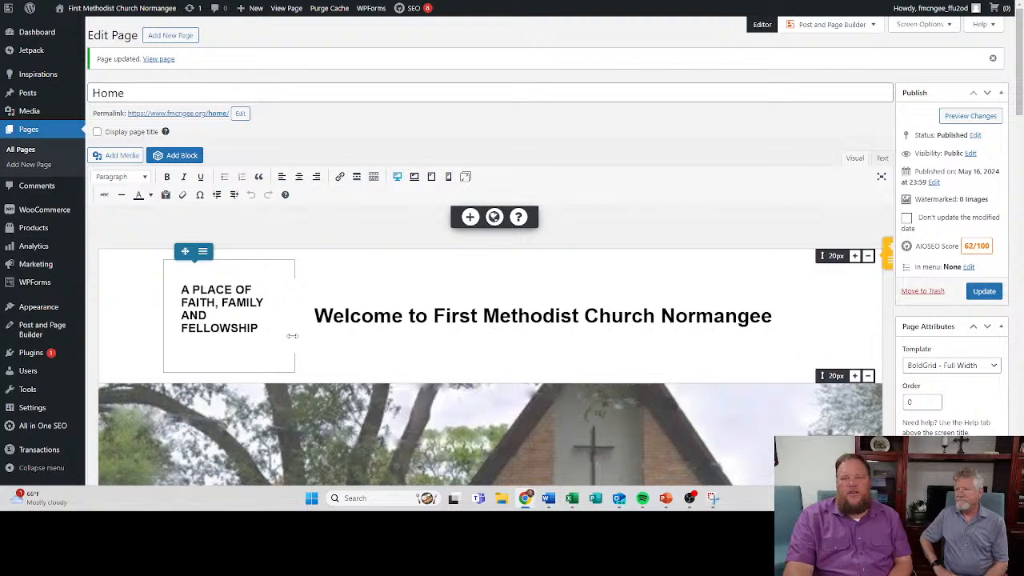
pyautogui.click(260, 327)
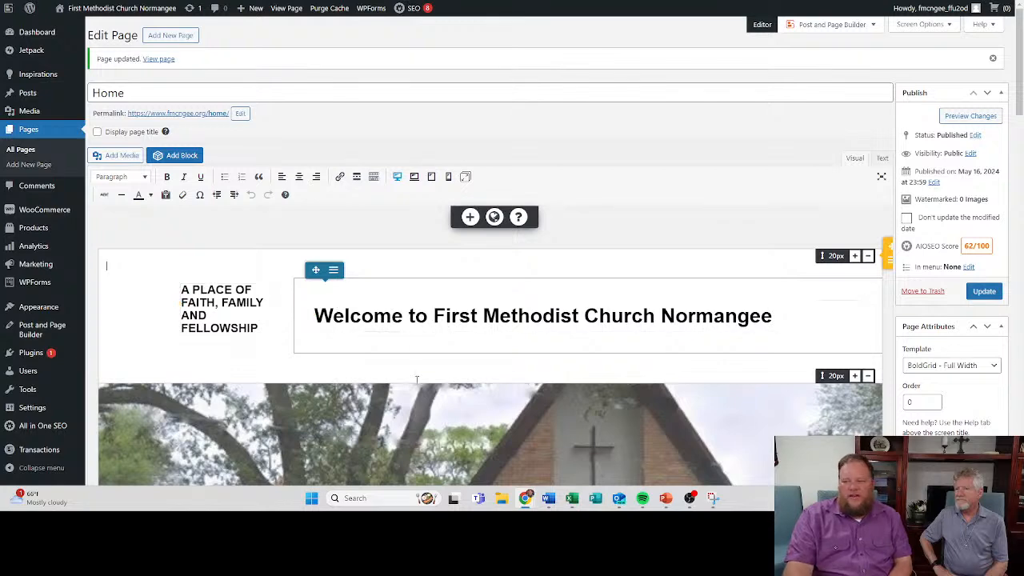
pyautogui.click(261, 347)
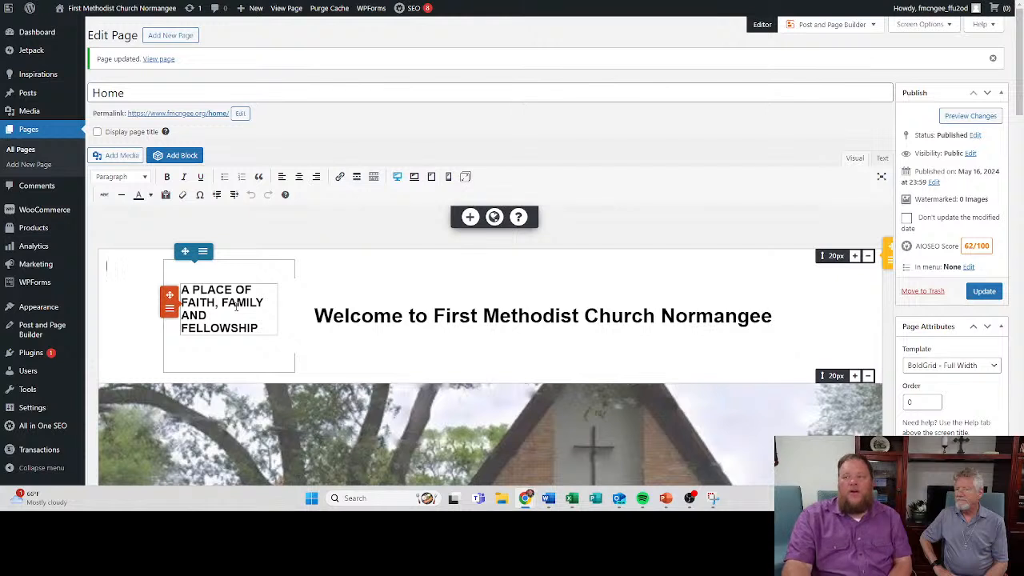
# - Add a new page to the site and title it "Contact"
pyautogui.click(25, 133)
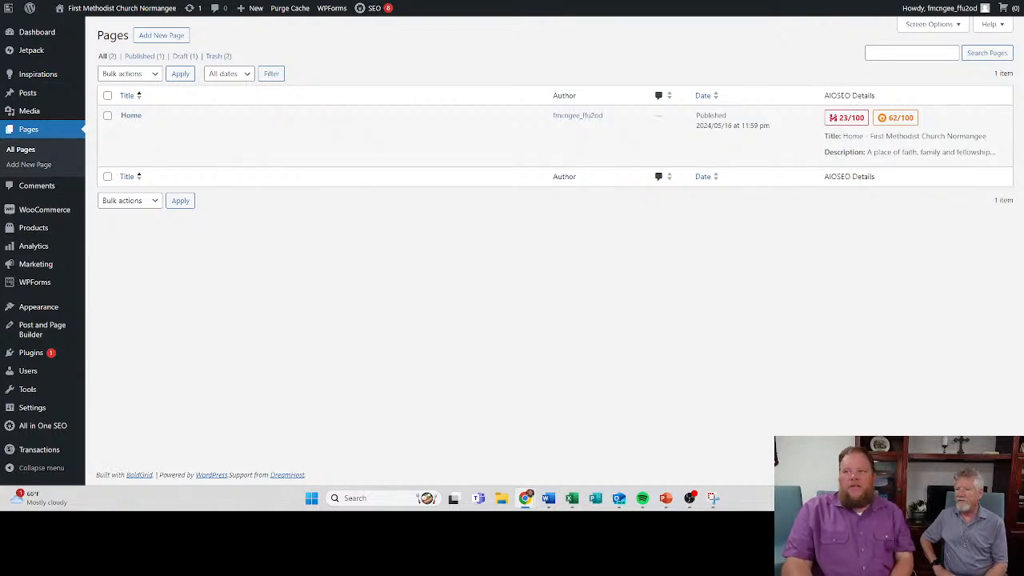
pyautogui.click(162, 40)
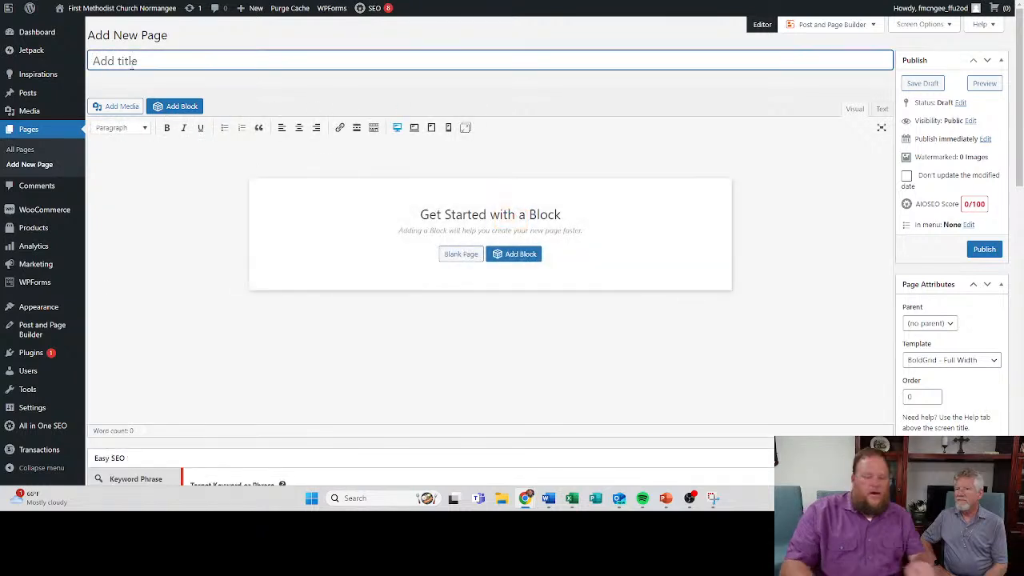
pyautogui.write('Con')
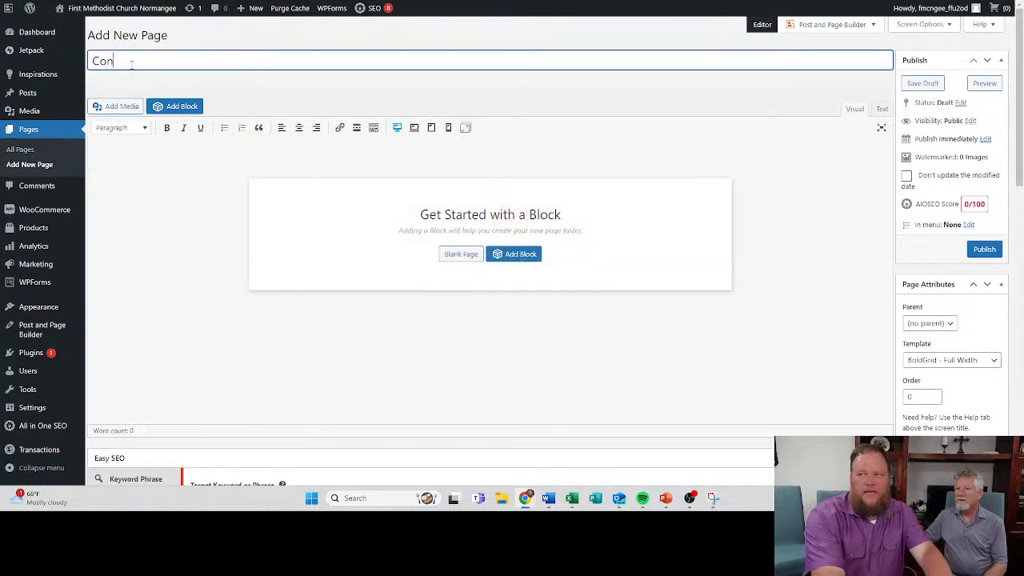
pyautogui.write('c')
pyautogui.press('BackSpace')
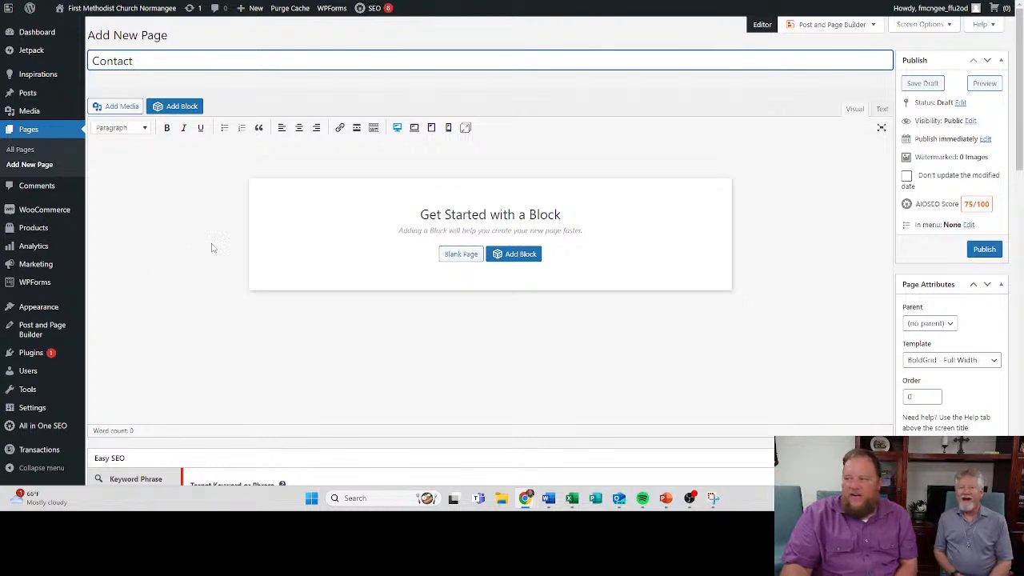
# - Open the block library for the Contact page and filter the Church category blocks to the Contact type
pyautogui.moveTo(72, 255)
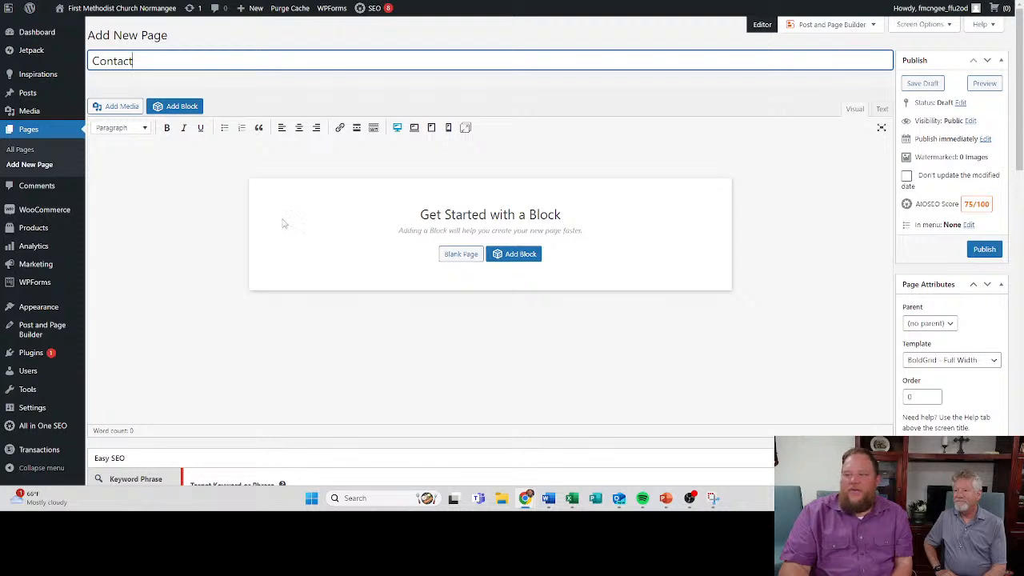
pyautogui.click(499, 254)
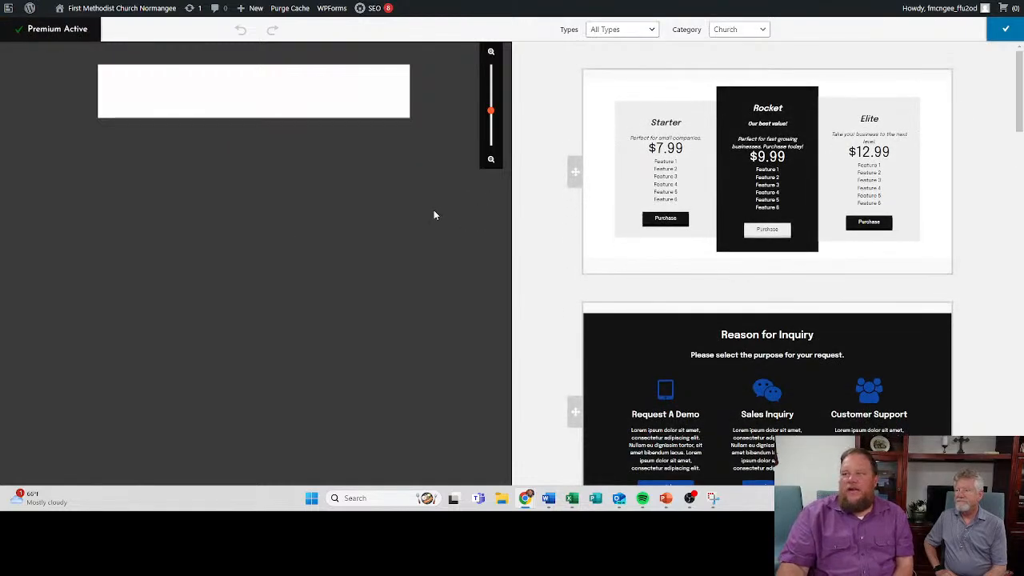
pyautogui.click(615, 31)
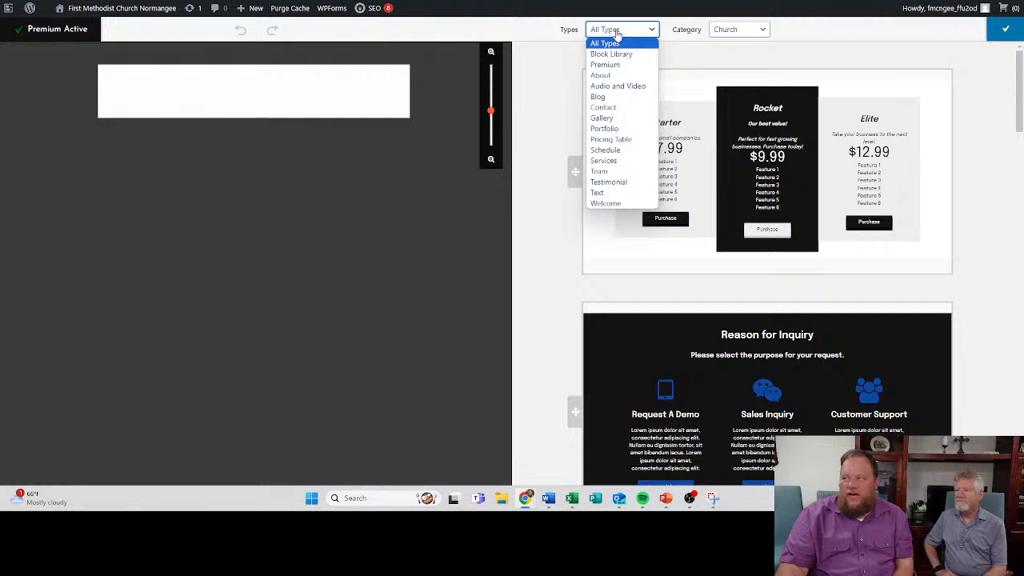
pyautogui.click(617, 107)
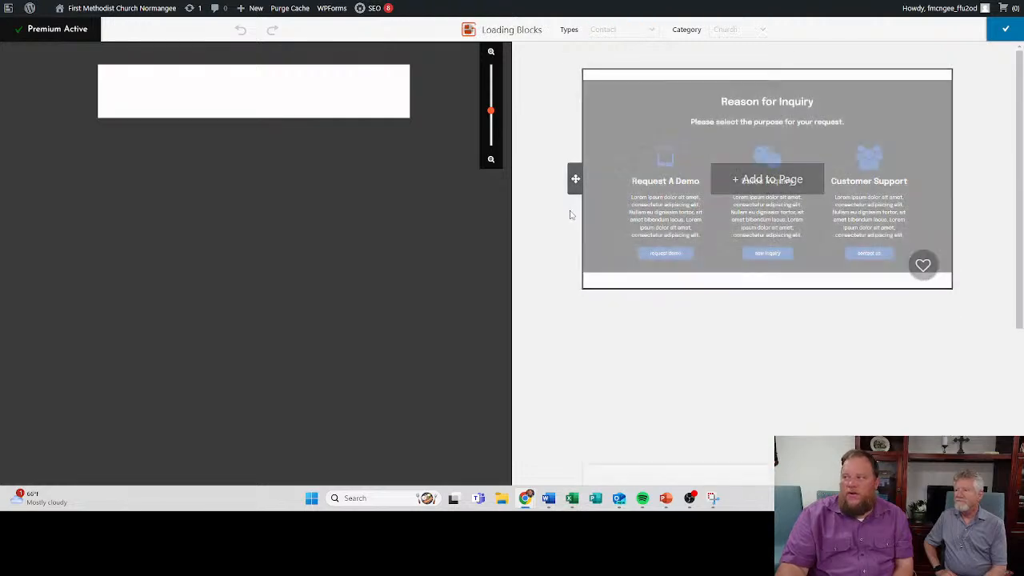
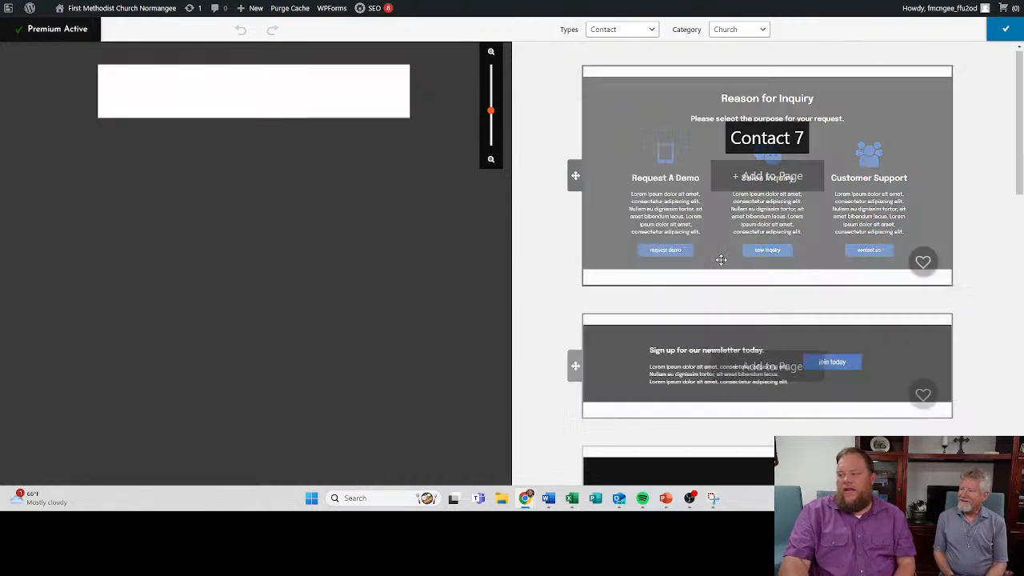
# - Add the Contact 2 block with the hours and location map to the Contact page
pyautogui.scroll(-3, 722, 260)
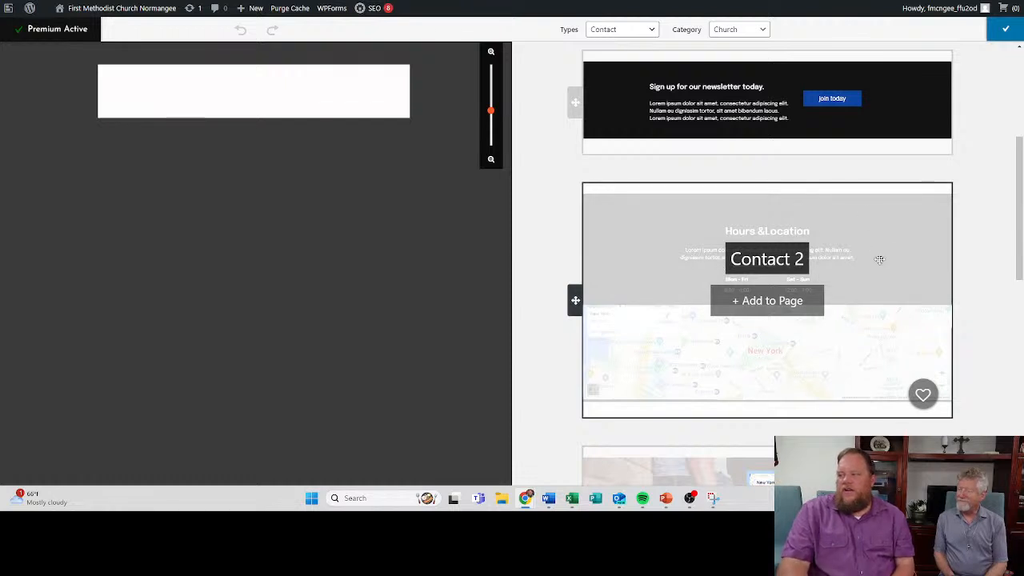
pyautogui.scroll(-1, 732, 270)
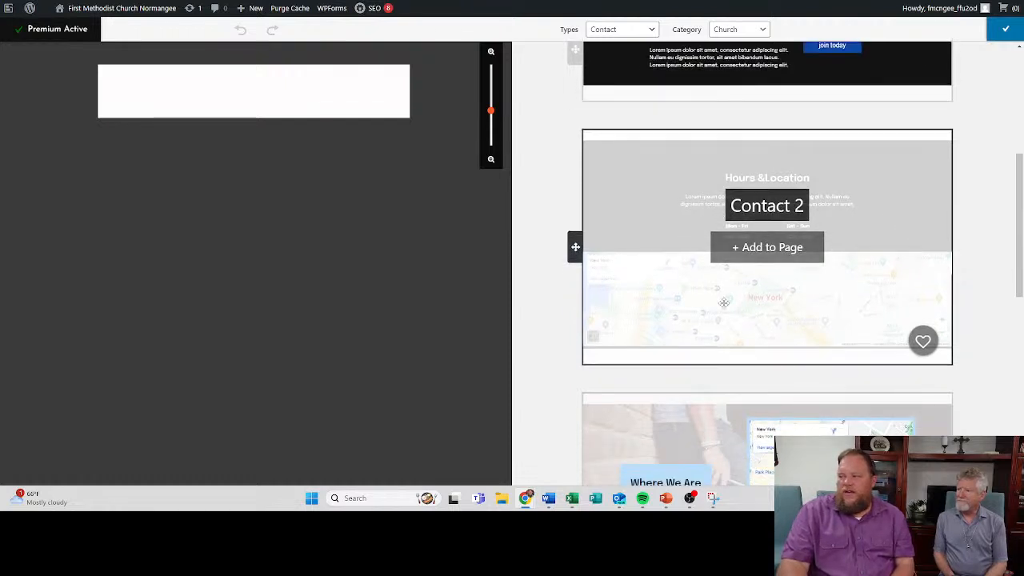
pyautogui.click(785, 248)
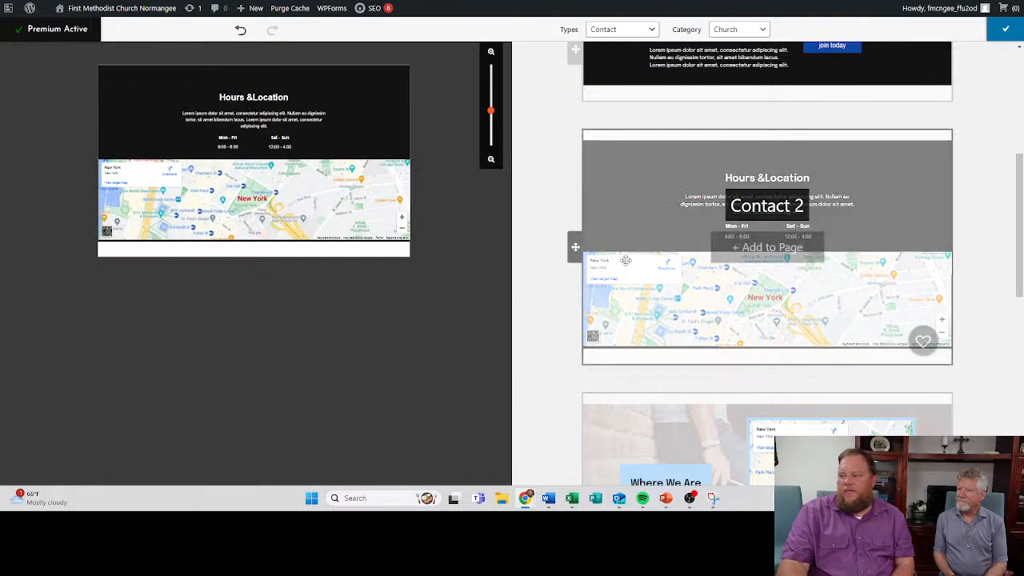
# - Add the Contact 3 block to the page, remove the Hours & Location block below it, and return to the page editor
pyautogui.scroll(-5, 622, 260)
pyautogui.scroll(-2, 622, 260)
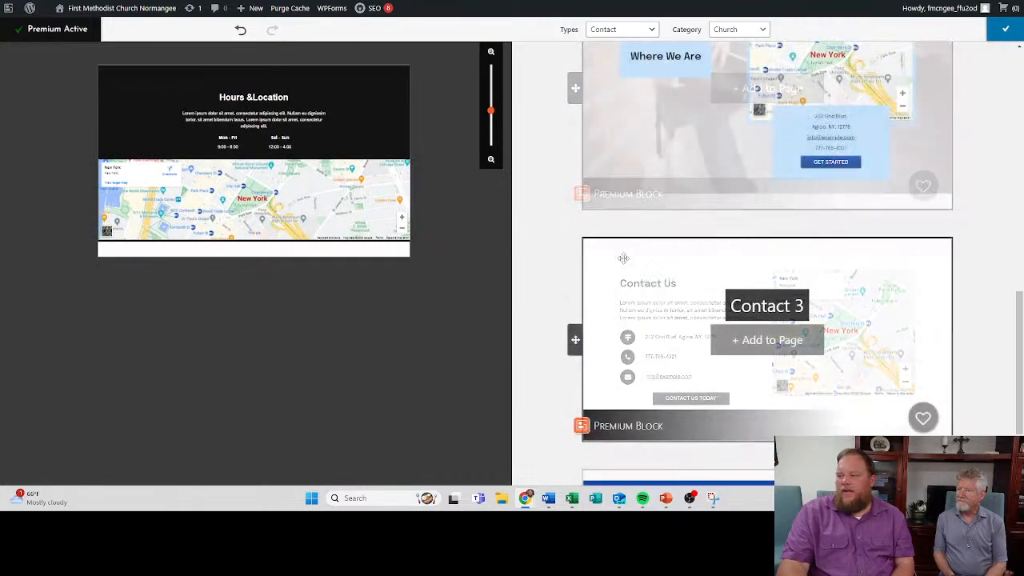
pyautogui.click(758, 342)
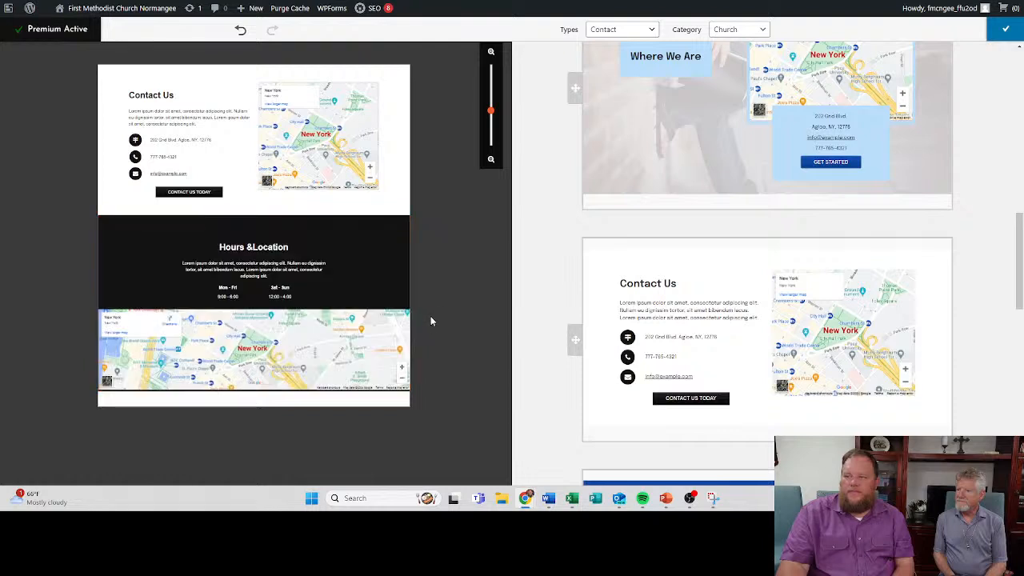
pyautogui.click(407, 305)
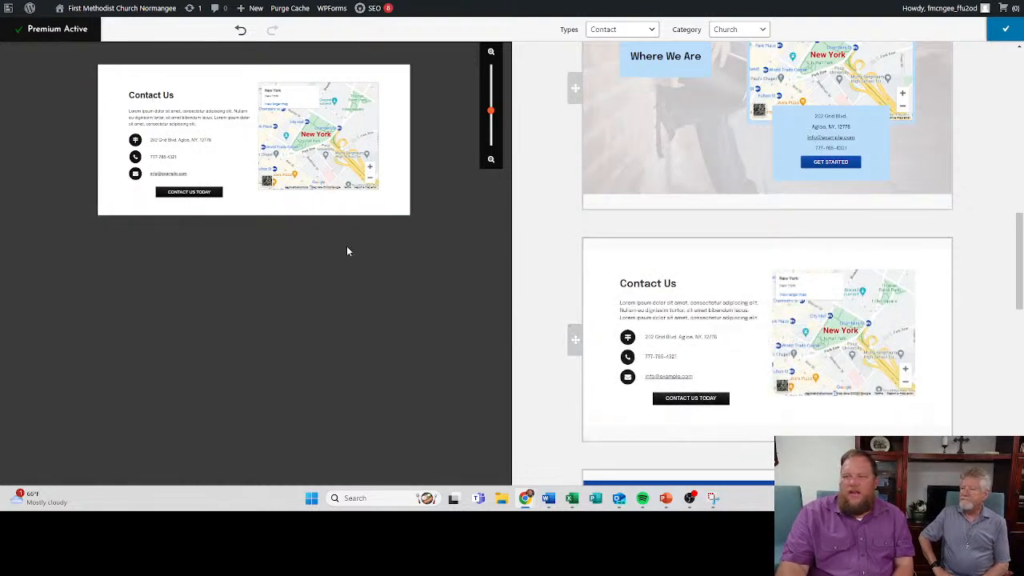
pyautogui.click(992, 30)
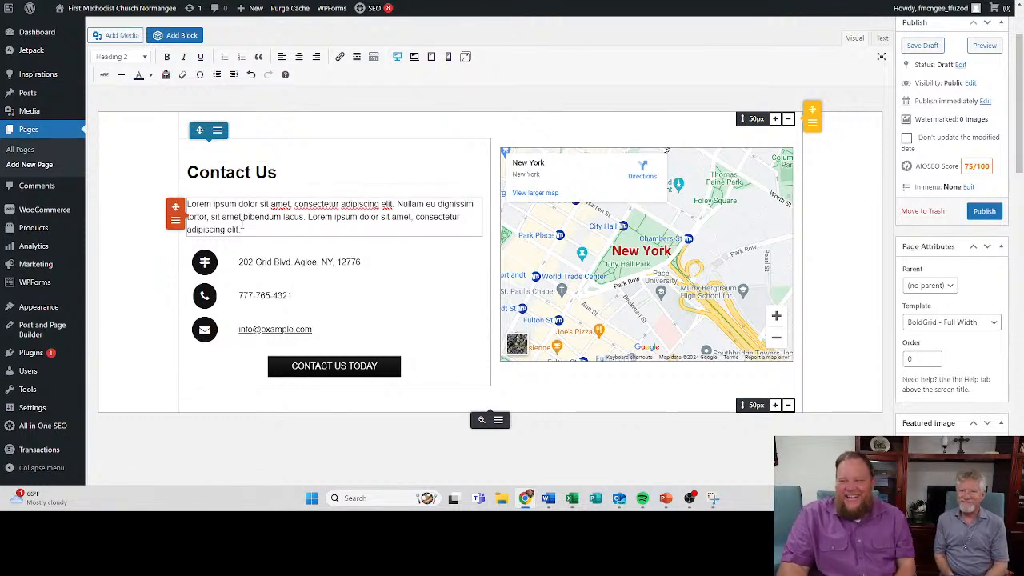
# - Replace the placeholder paragraph under Contact Us with "Fell free to contact us about the many ministries at our church."
pyautogui.moveTo(242, 229); pyautogui.dragTo(283, 173)
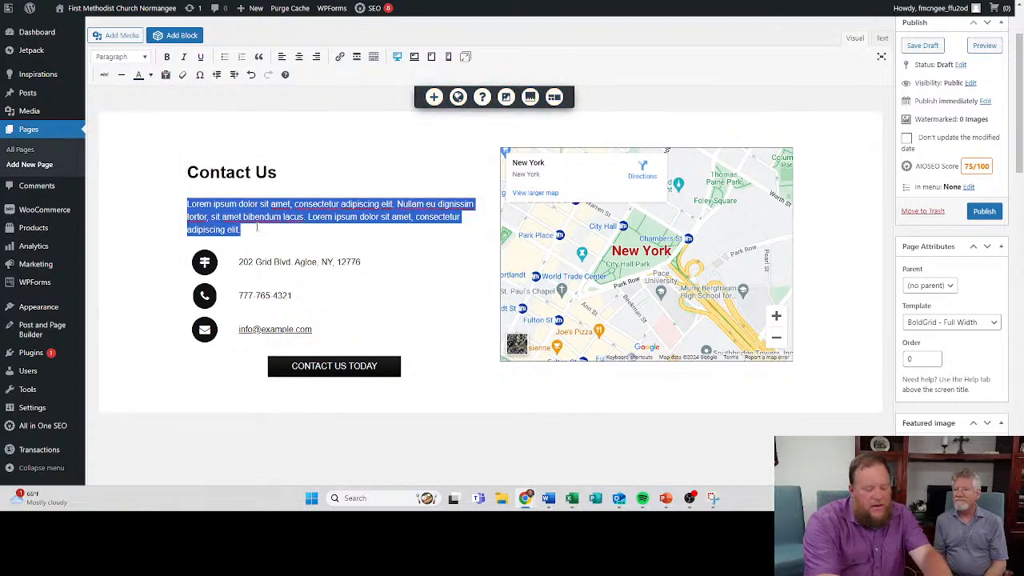
pyautogui.write('Feel free ')
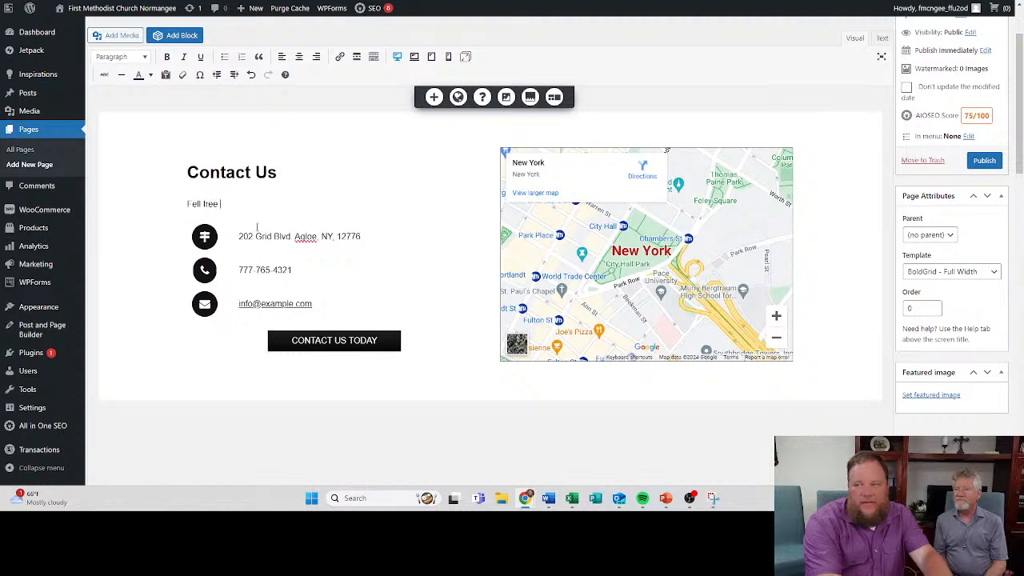
pyautogui.write('to contact')
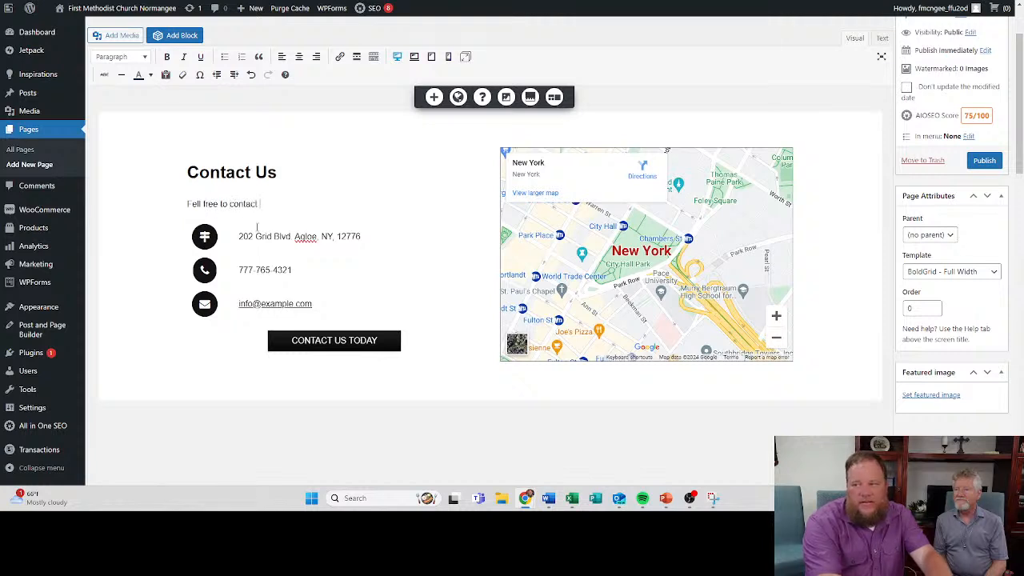
pyautogui.write(' us about mothe me')
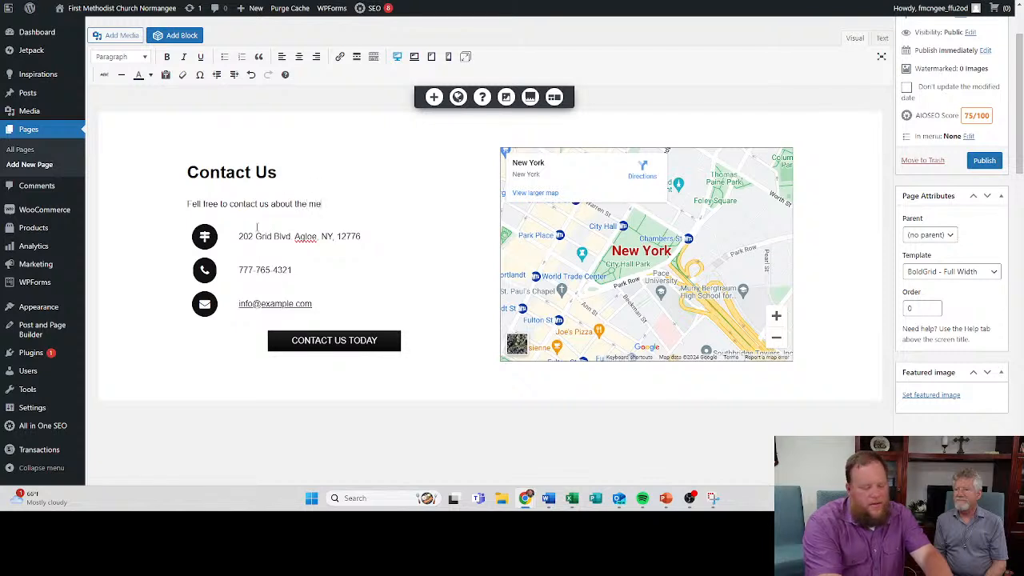
pyautogui.write('ny ministries')
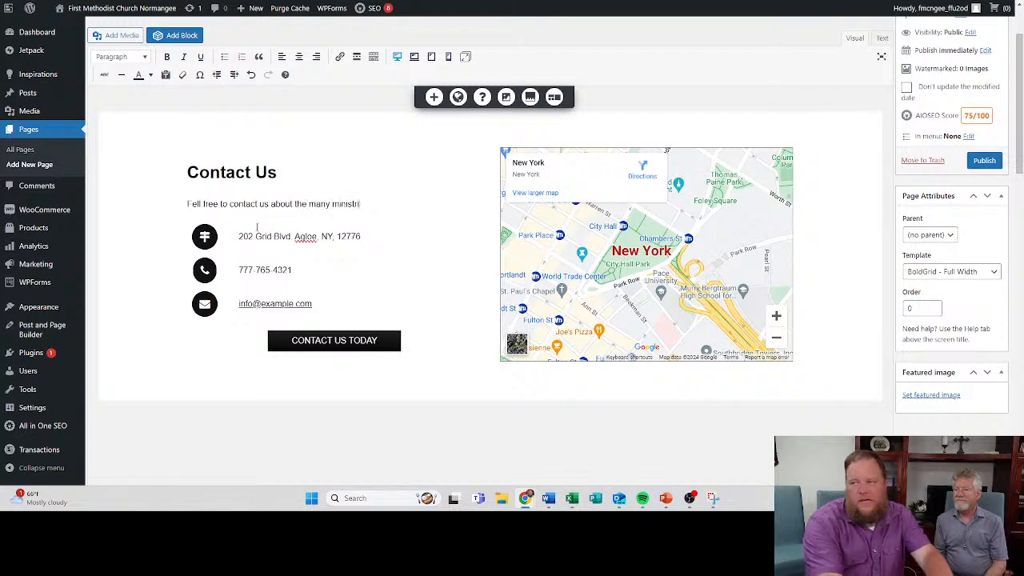
pyautogui.press('BackSpace')
pyautogui.press('BackSpace')
pyautogui.press('BackSpace')
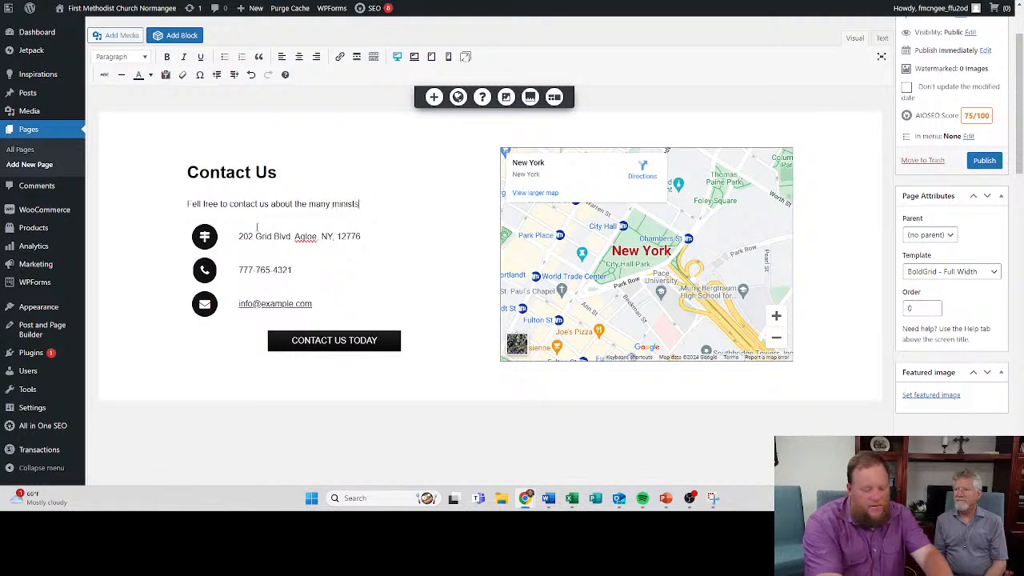
pyautogui.write('es at your c')
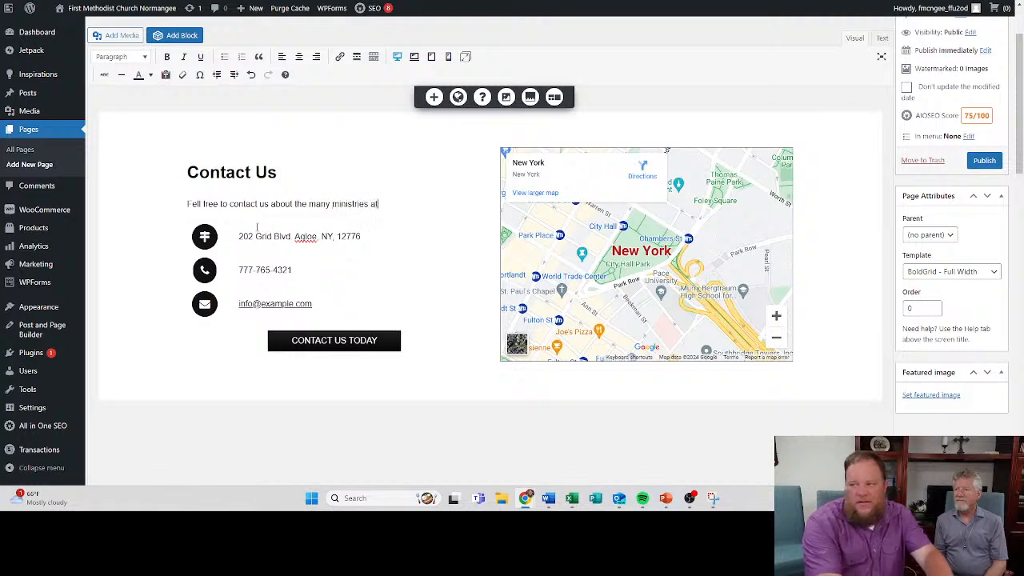
pyautogui.press('BackSpace')
pyautogui.press('BackSpace')
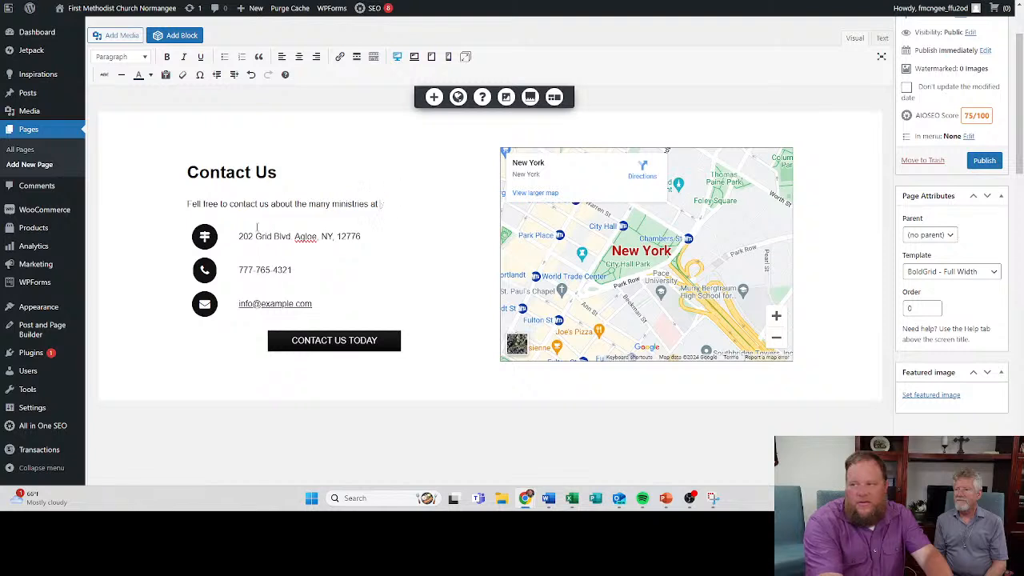
pyautogui.write('ou')
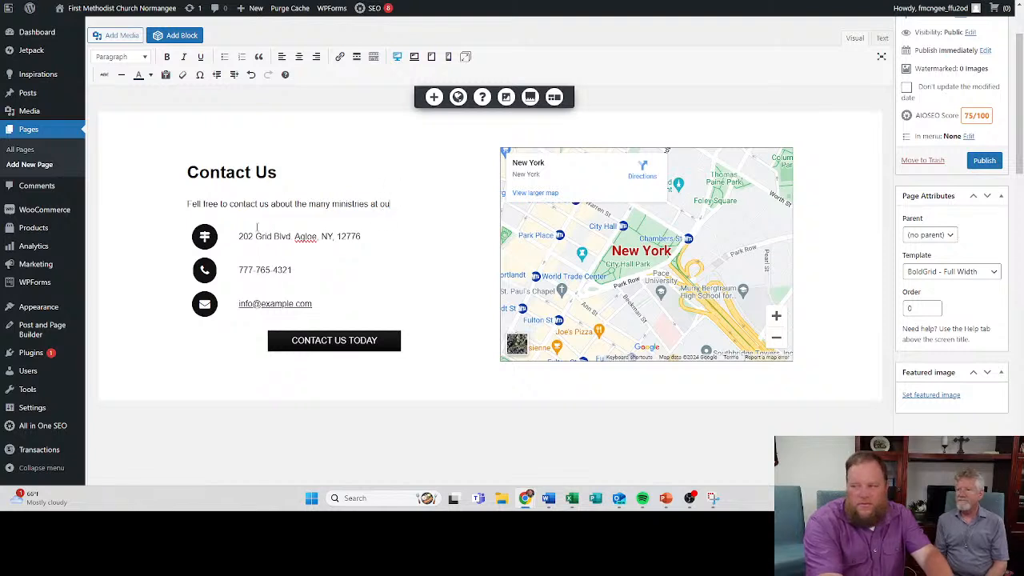
pyautogui.write('r church.')
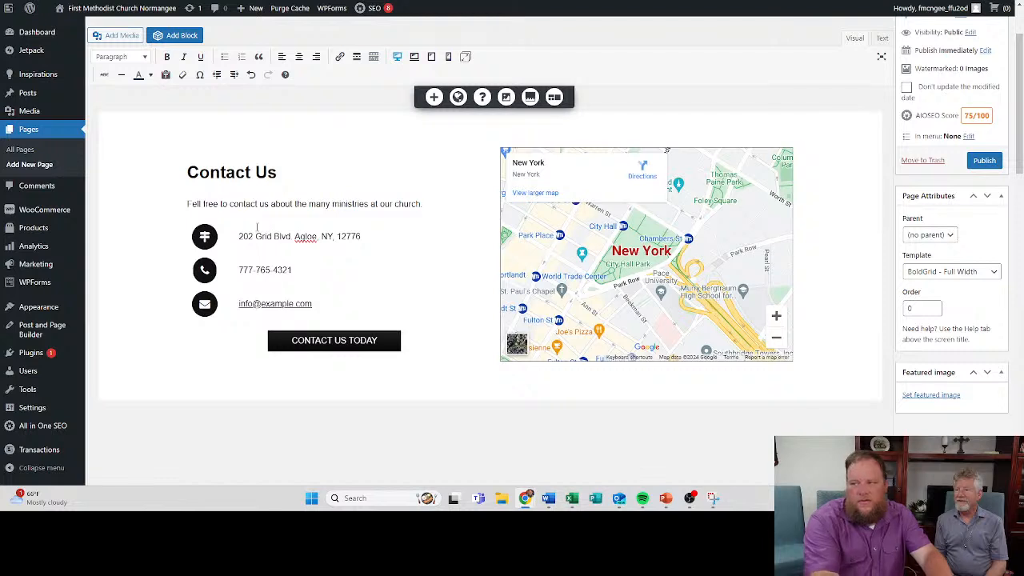
# - Replace the placeholder address with the church's full postal address, and the placeholder phone number with only the area code
pyautogui.tripleClick(280, 236)
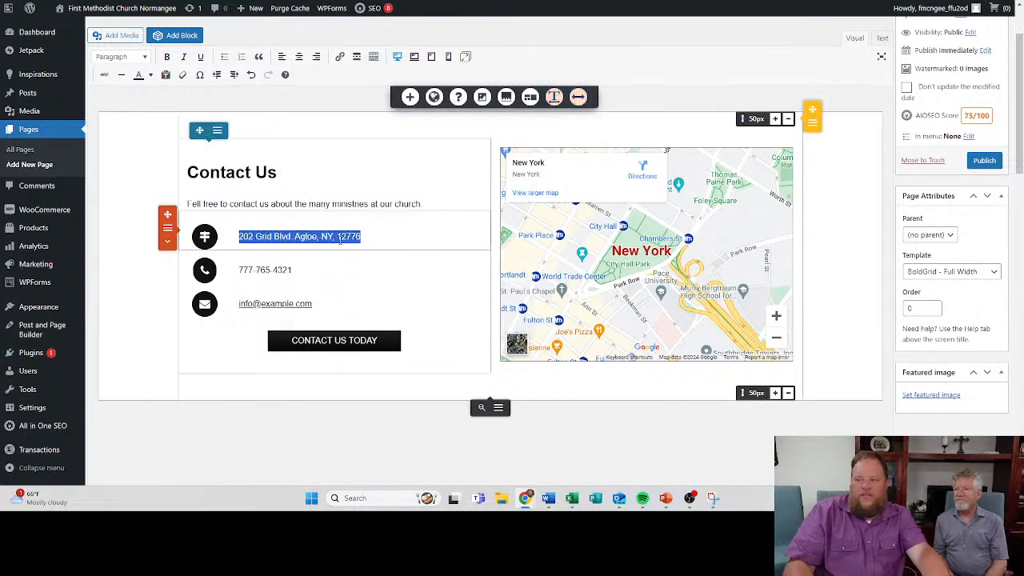
pyautogui.write('402')
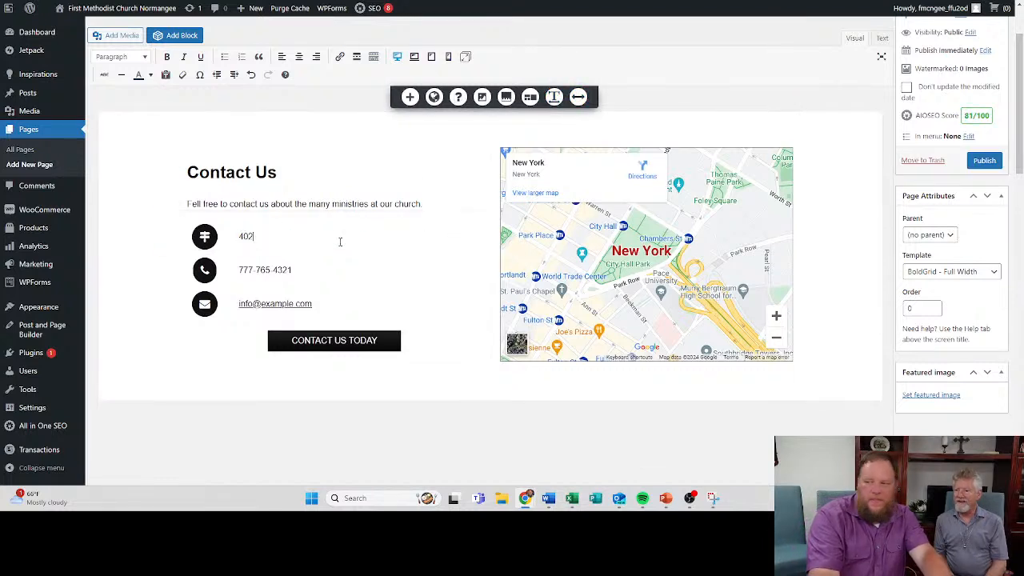
pyautogui.write(' Main Str')
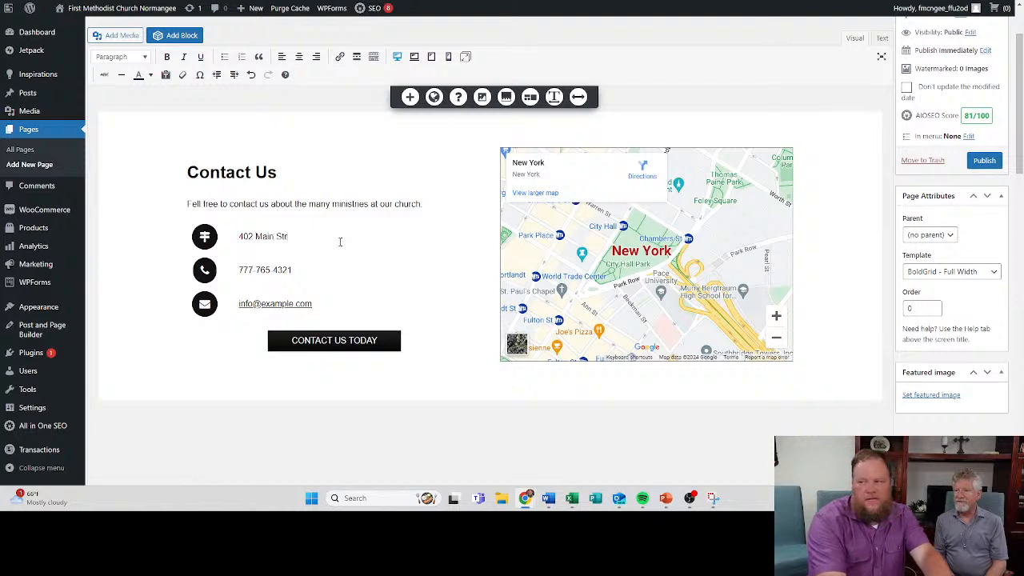
pyautogui.write('eet')
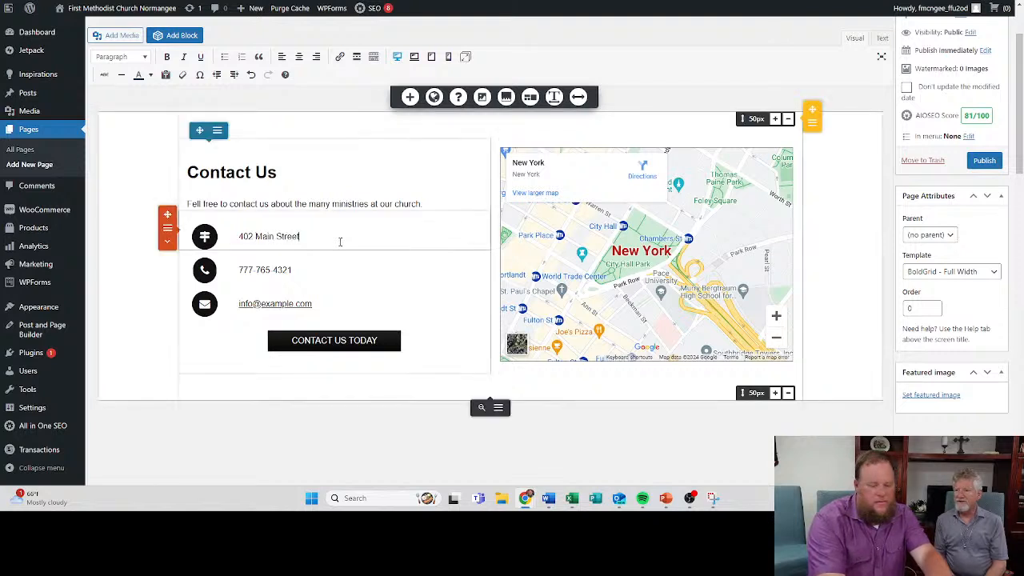
pyautogui.write(', Normang')
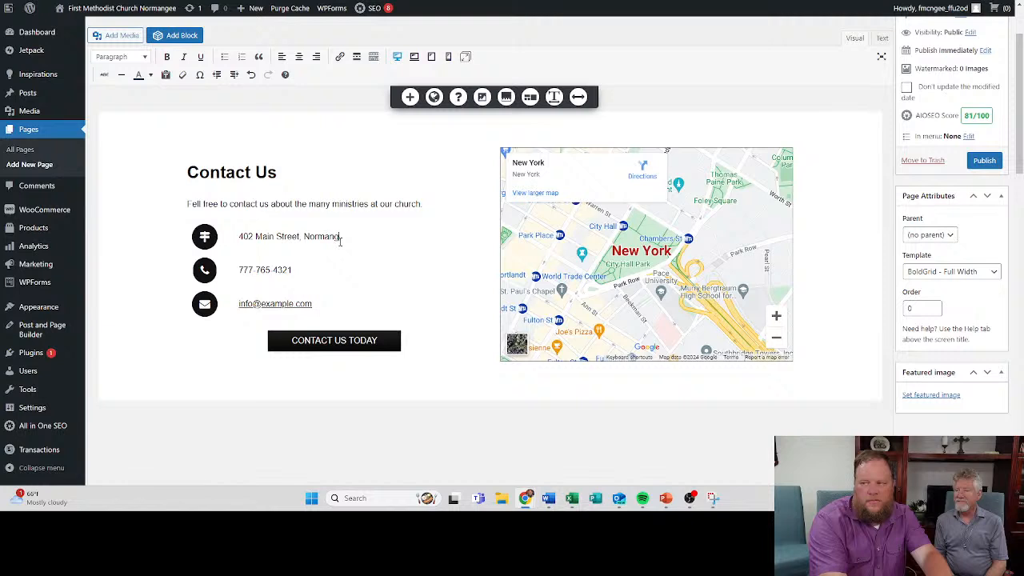
pyautogui.write('ee, TX')
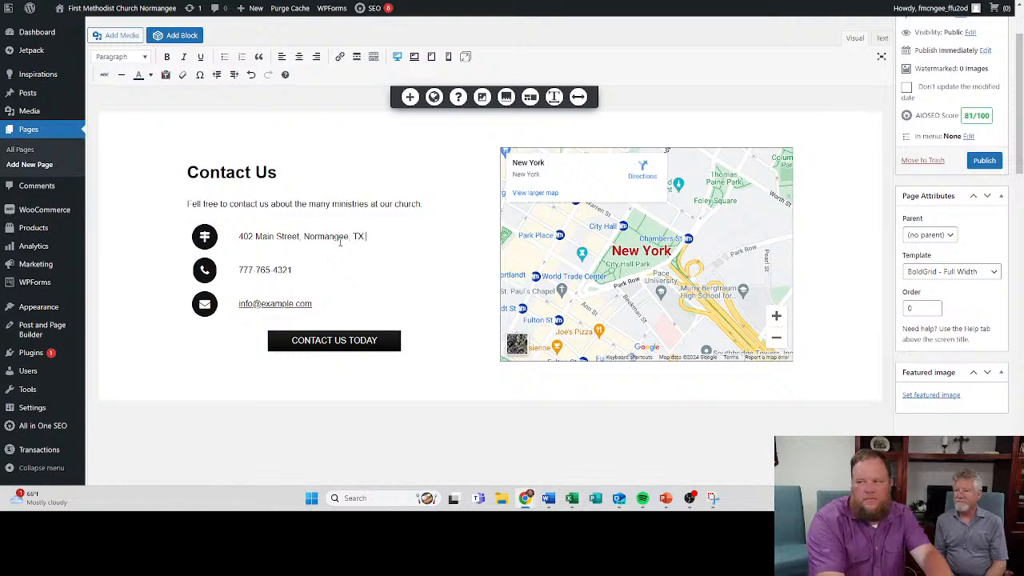
pyautogui.write(' 778')
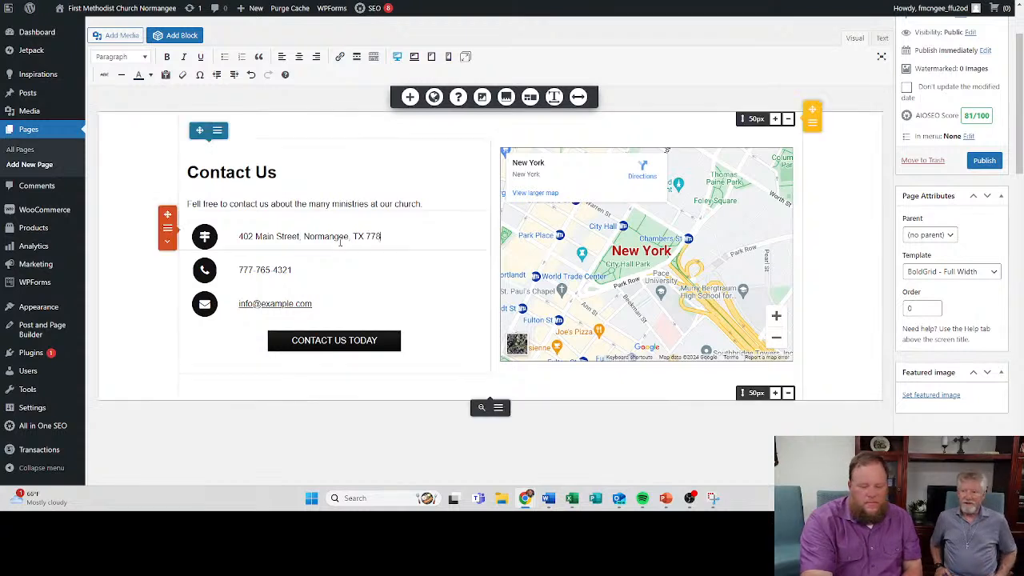
pyautogui.press('BackSpace')
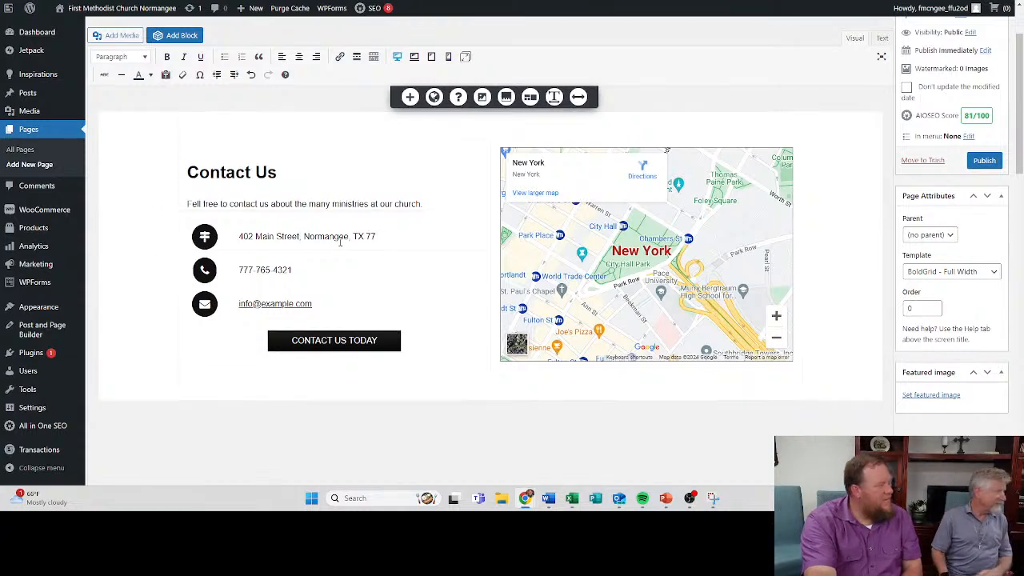
pyautogui.write('871')
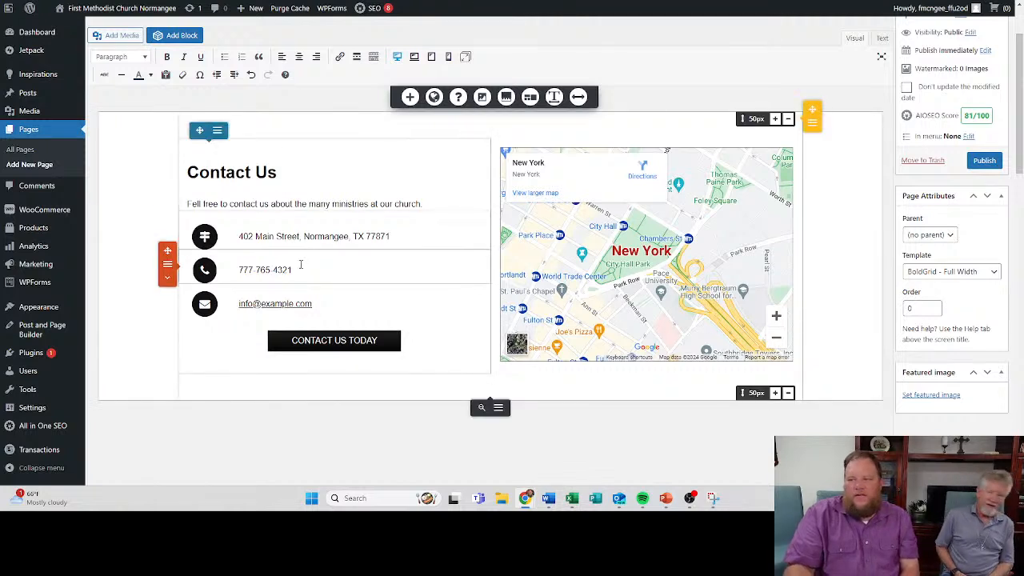
pyautogui.tripleClick(295, 269)
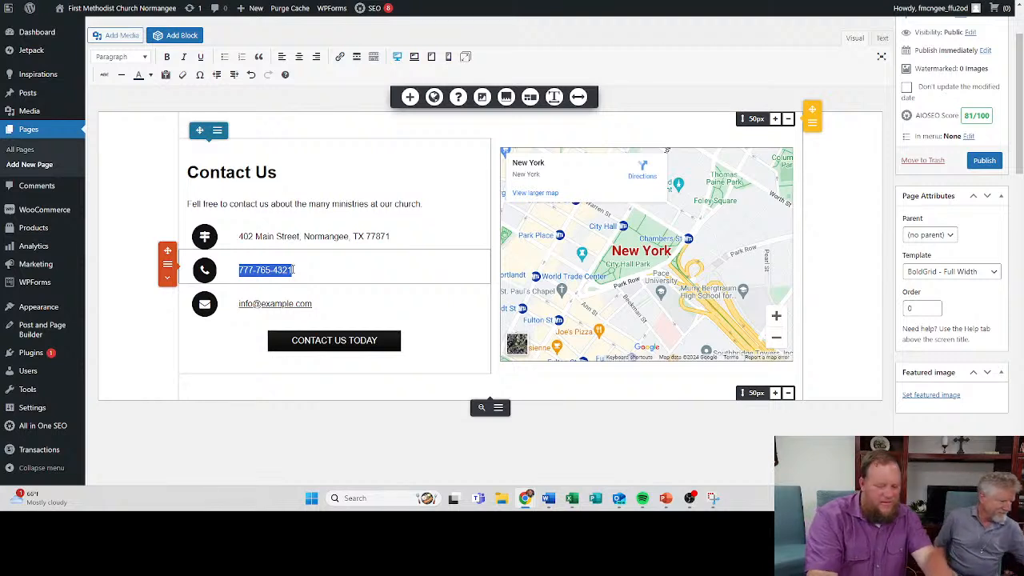
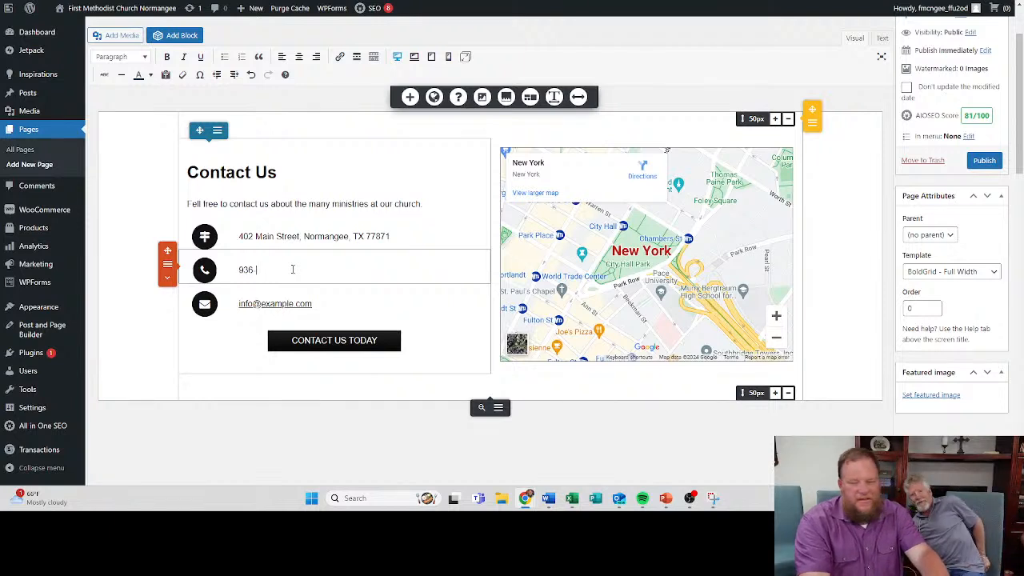
# - Try to replace the placeholder e-mail text with the church's own e-mail address, and undo the change
pyautogui.click(305, 300)
pyautogui.moveTo(311, 303); pyautogui.dragTo(235, 294)
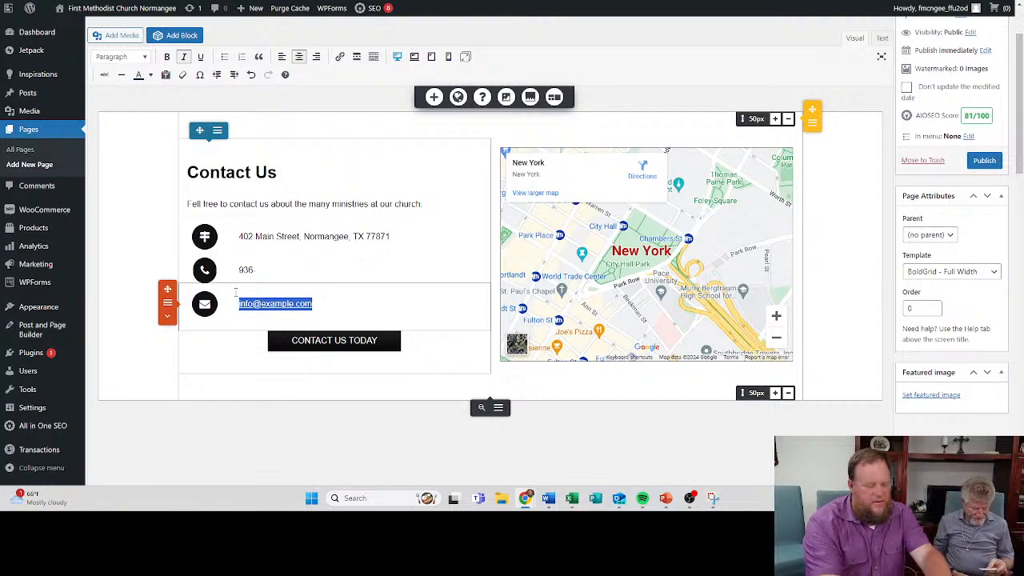
pyautogui.press('BackSpace')
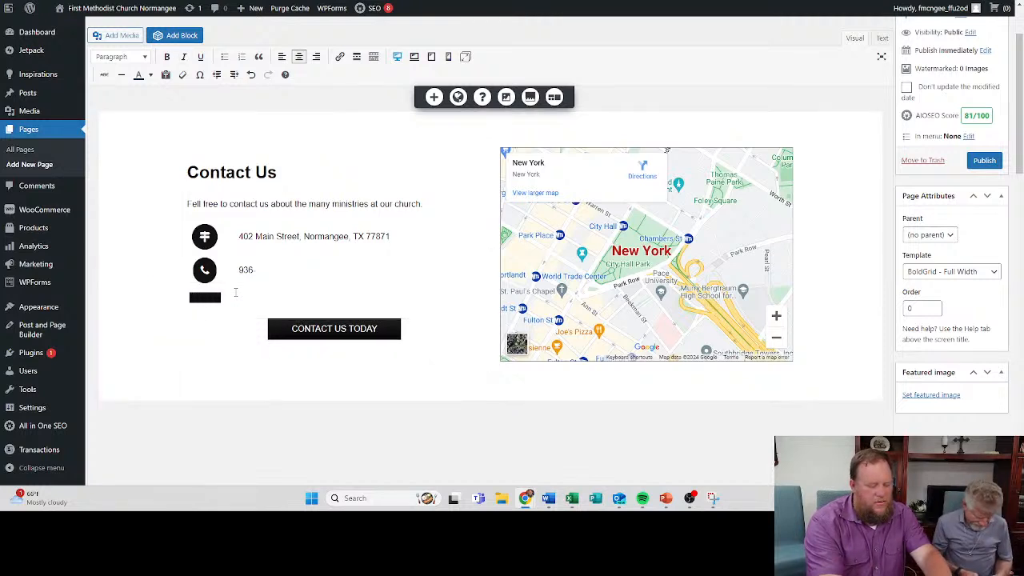
pyautogui.hotkey('ctrl', 'z')
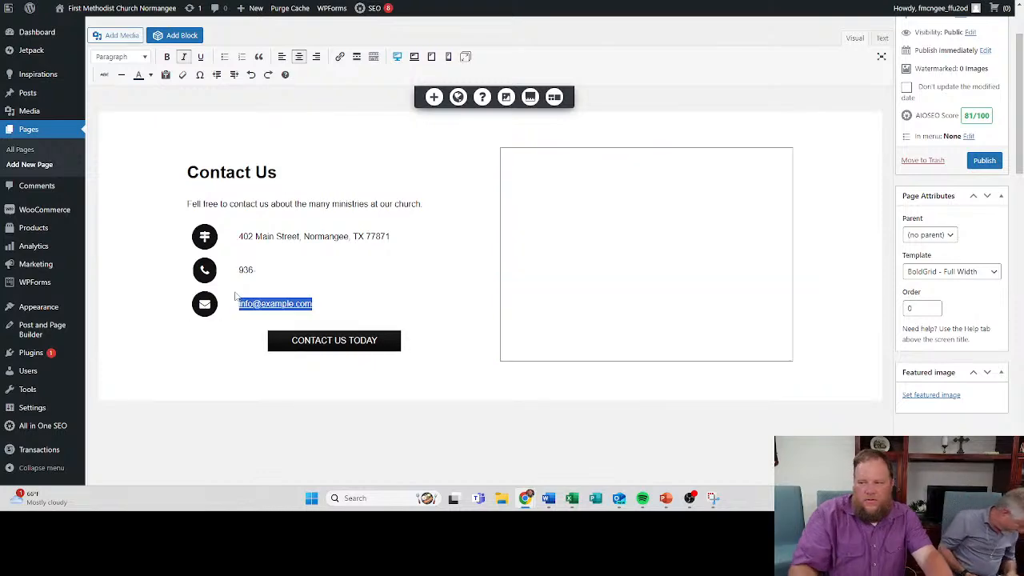
# - Change the link text of the placeholder e-mail link under Contact Us to the church's own e-mail address
pyautogui.click(313, 304)
pyautogui.moveTo(313, 303); pyautogui.dragTo(238, 305)
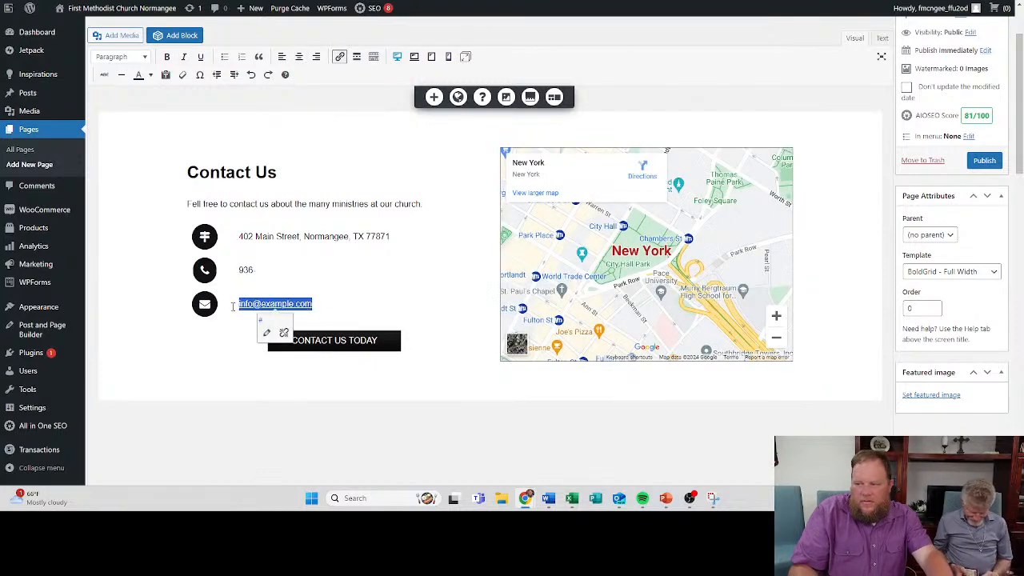
pyautogui.click(240, 305)
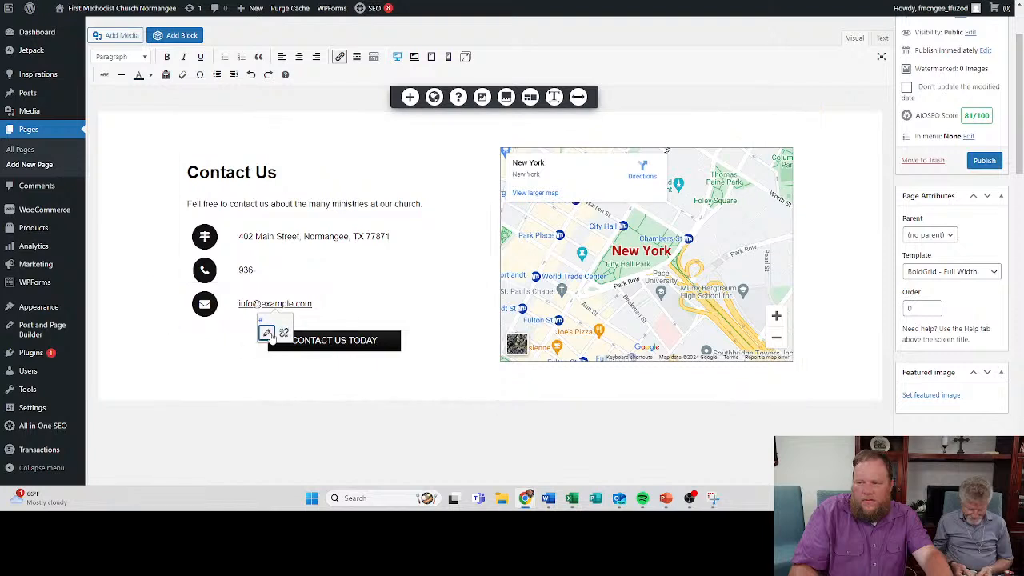
pyautogui.click(266, 332)
pyautogui.click(311, 308)
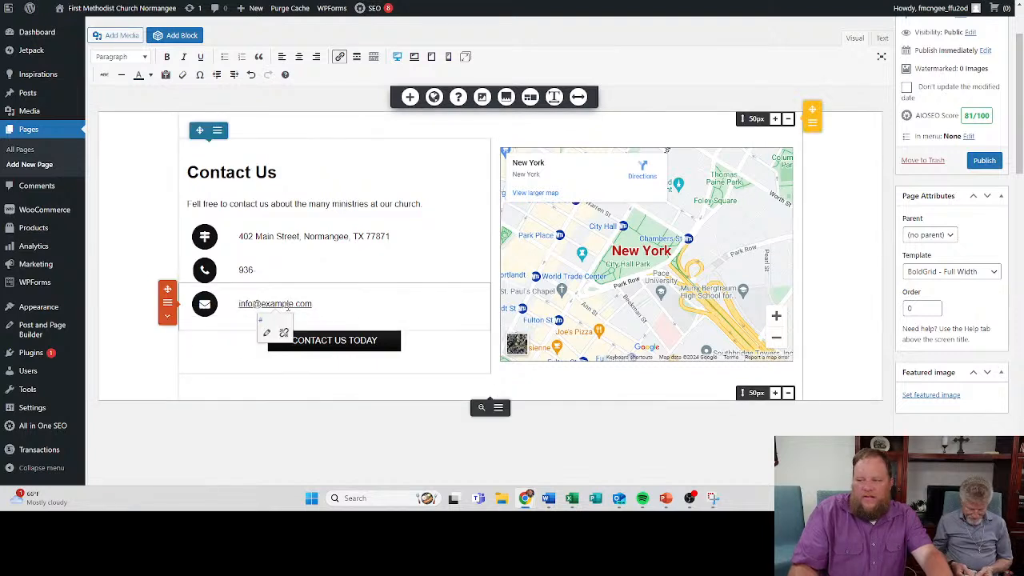
pyautogui.click(267, 333)
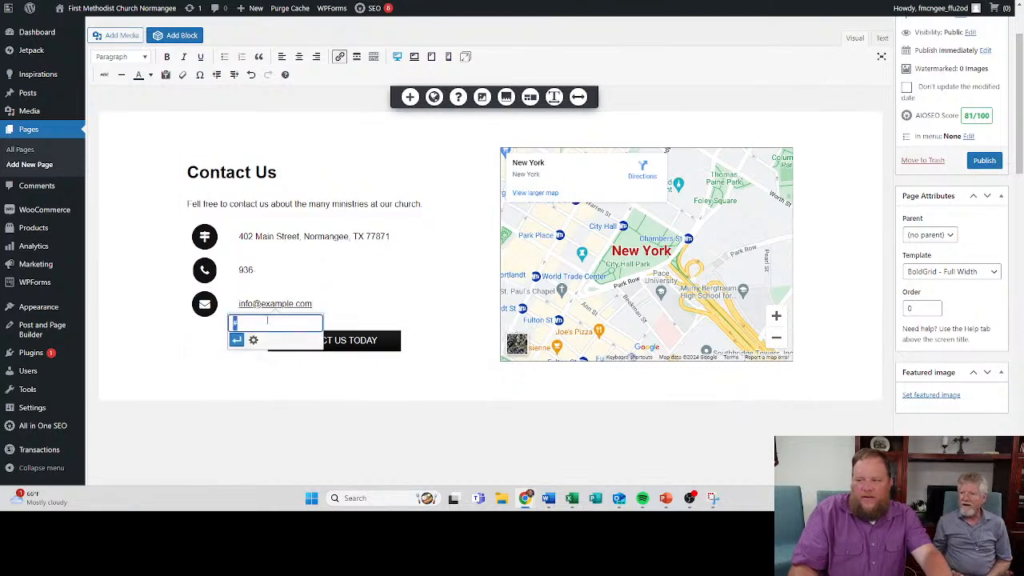
pyautogui.click(253, 340)
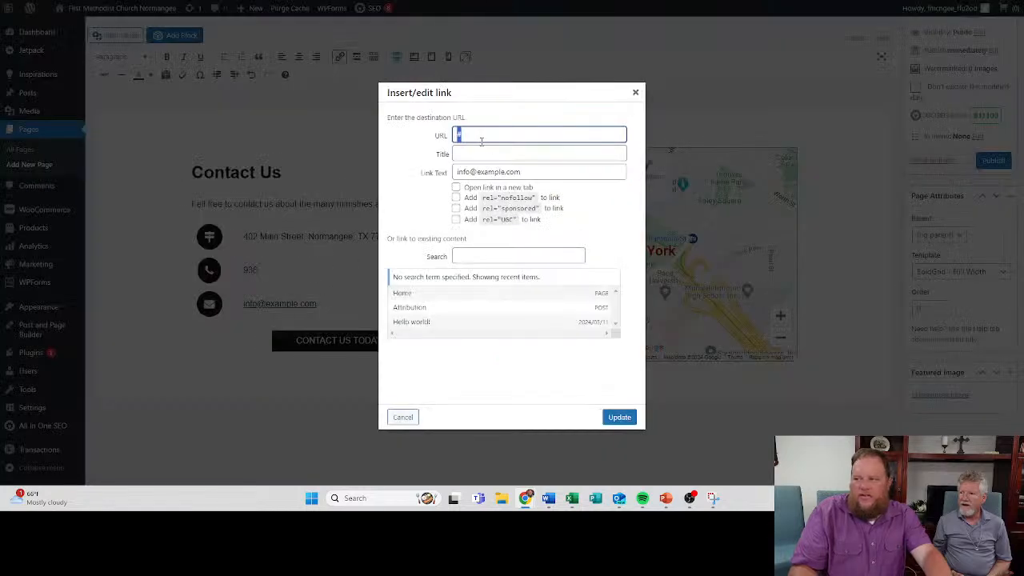
pyautogui.moveTo(530, 171); pyautogui.dragTo(425, 178)
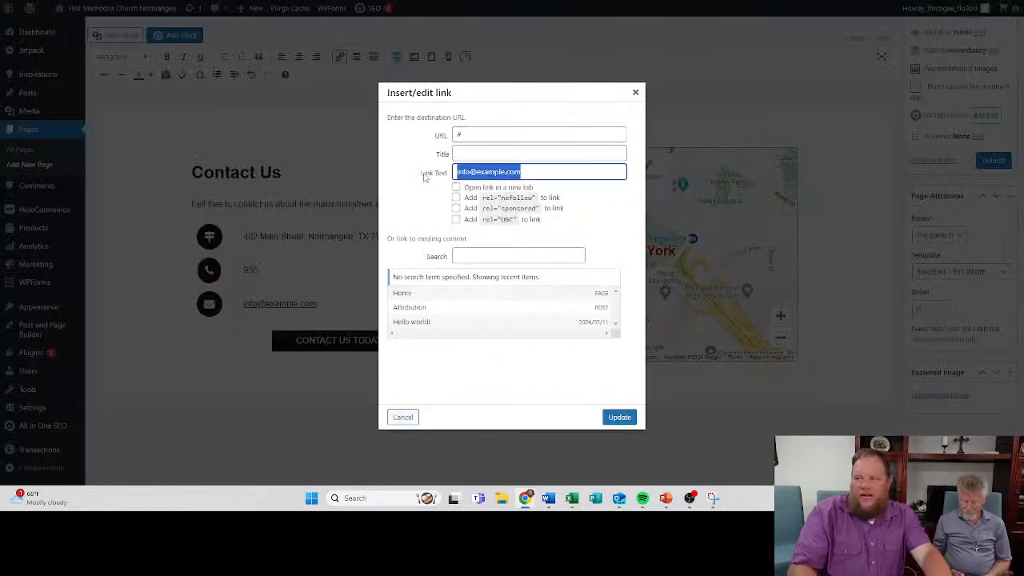
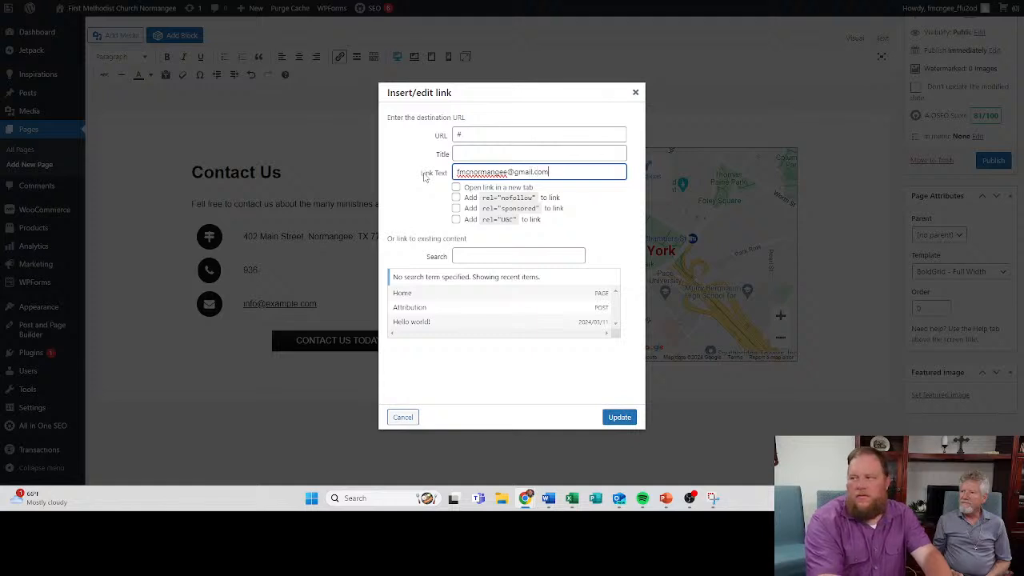
pyautogui.click(618, 416)
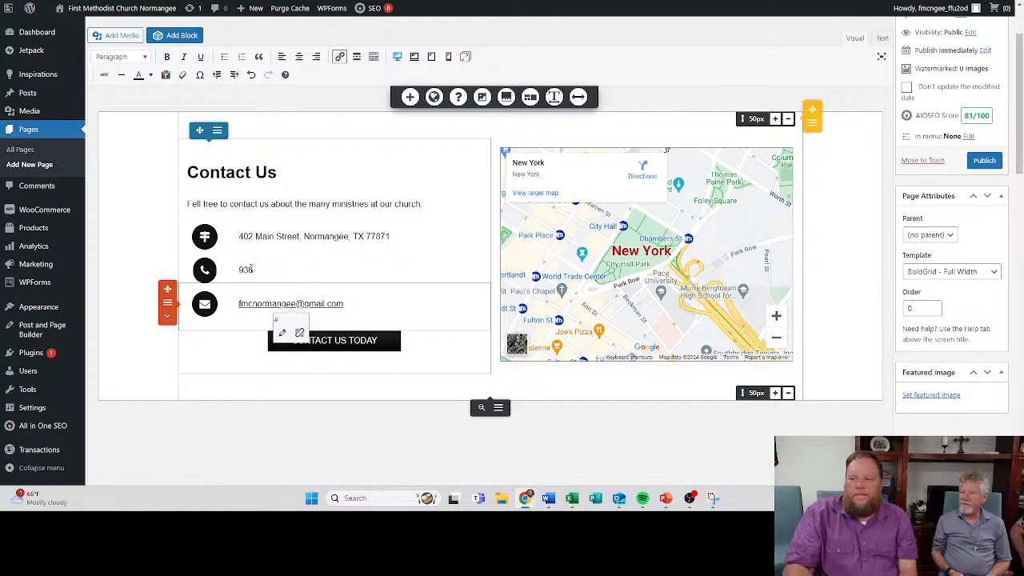
# - Complete the church's phone number after the area code in the contact details
pyautogui.click(258, 269)
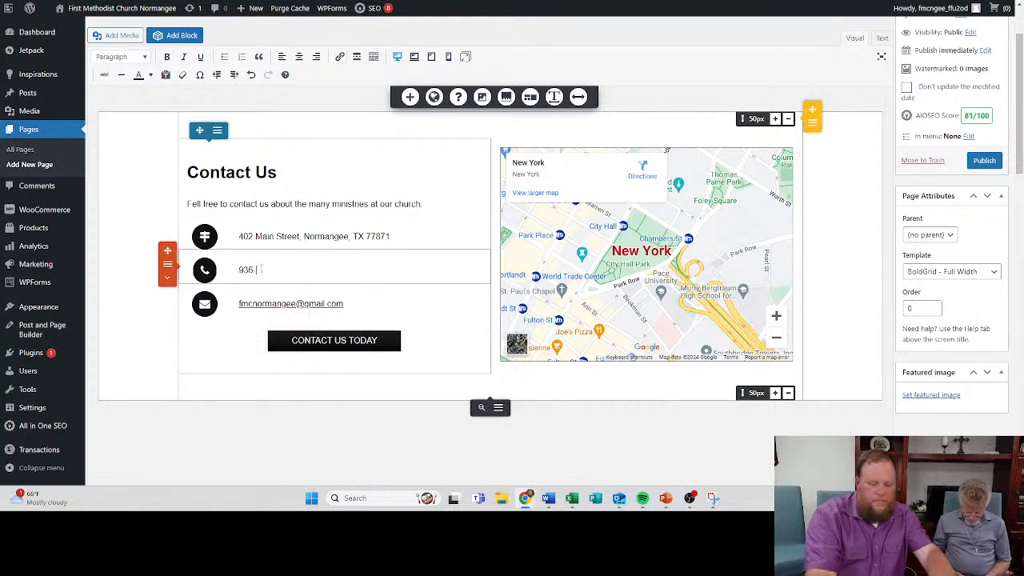
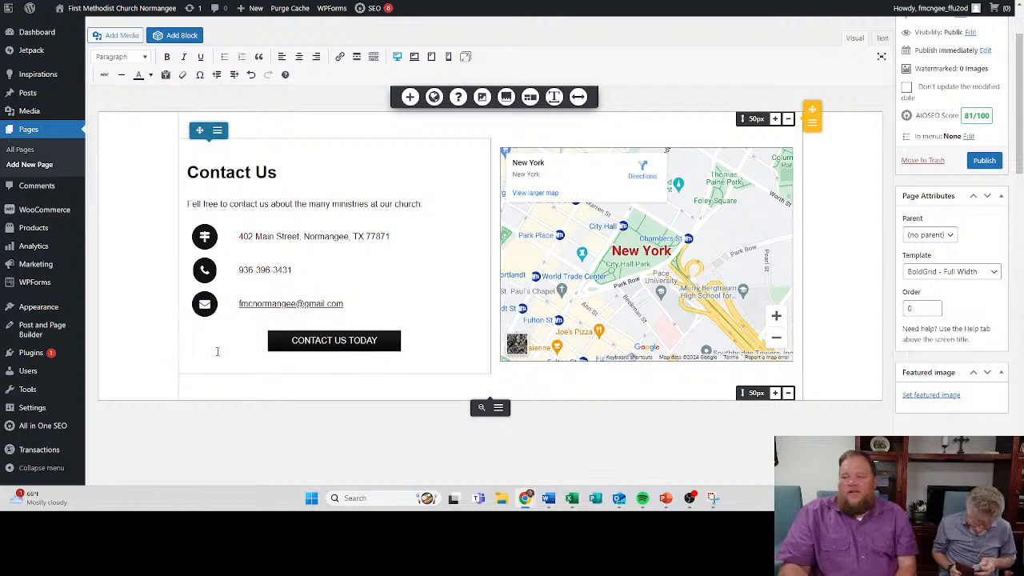
# - Link the CONTACT US TODAY button to a mailto: URL with the church's e-mail address
pyautogui.click(335, 343)
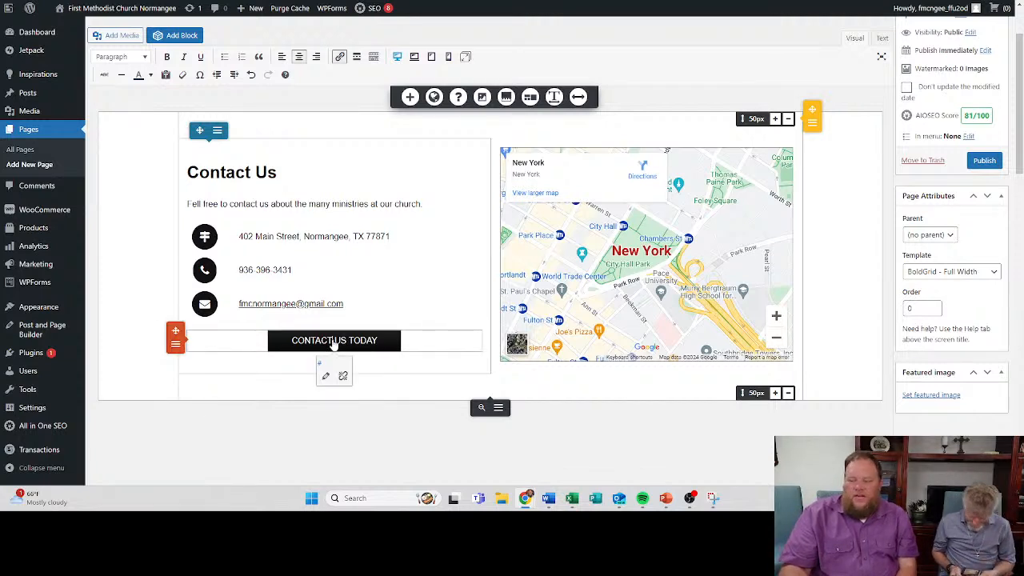
pyautogui.click(325, 374)
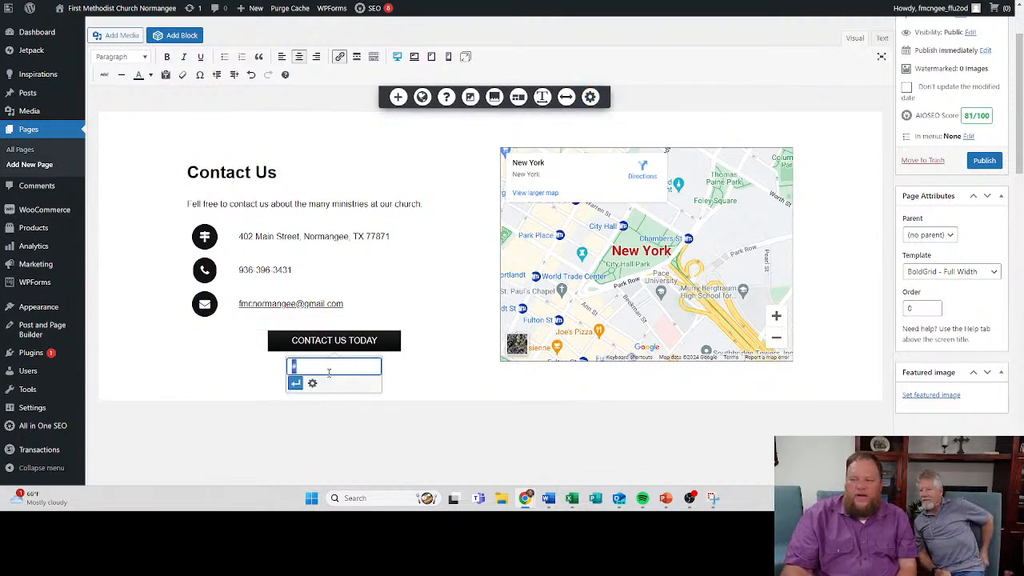
pyautogui.click(185, 340)
pyautogui.click(333, 345)
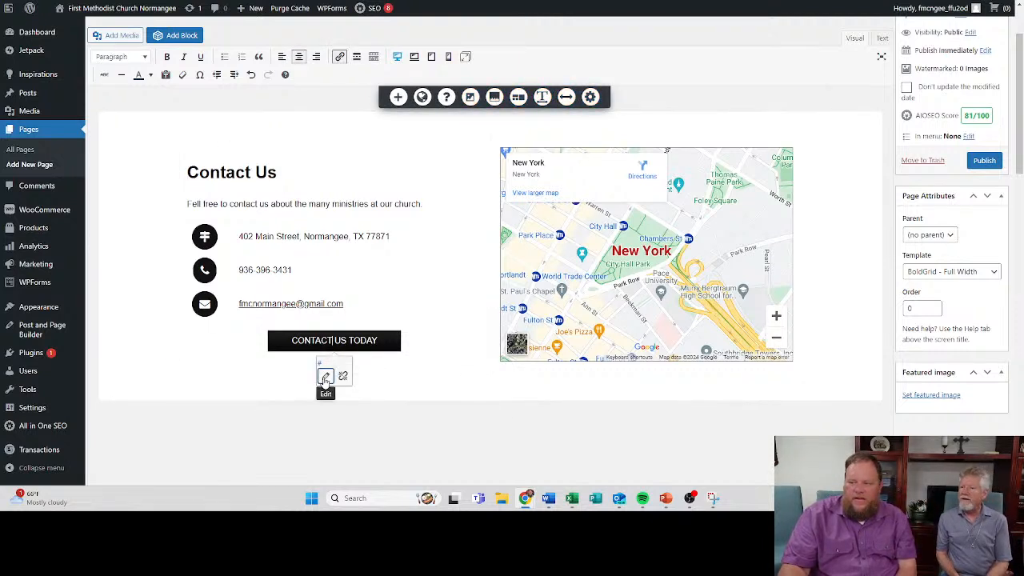
pyautogui.click(325, 377)
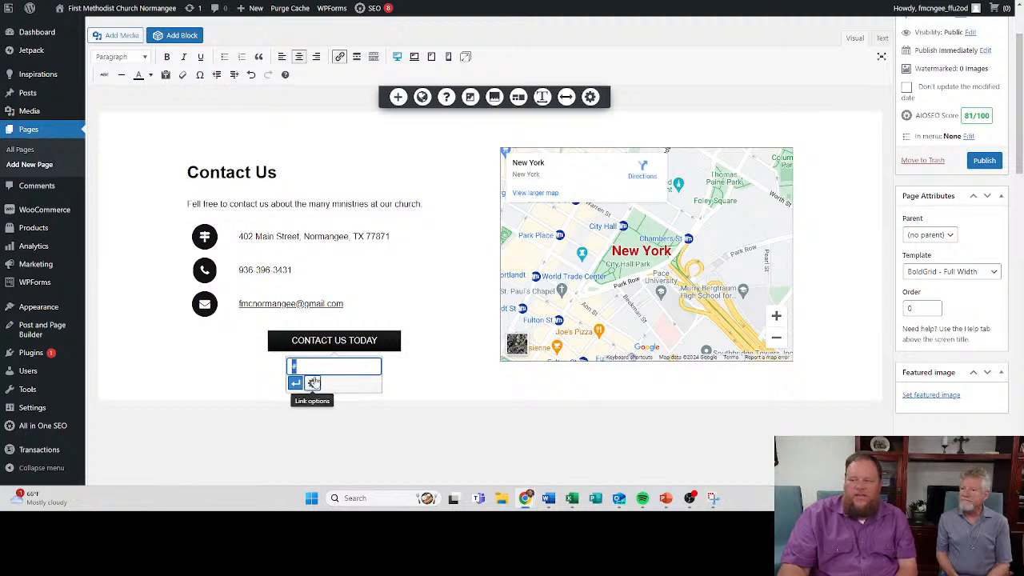
pyautogui.click(312, 383)
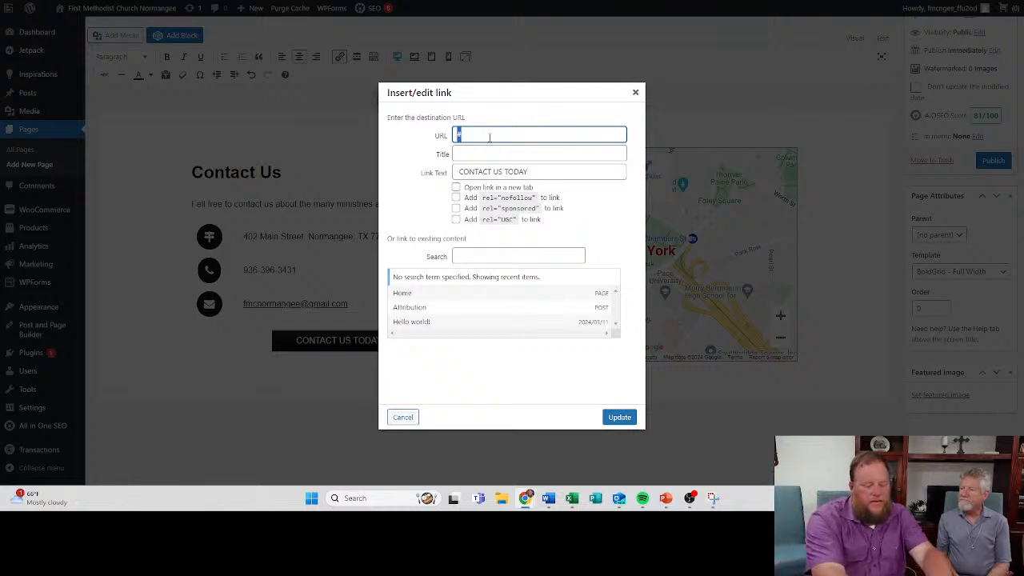
pyautogui.write('mailto:')
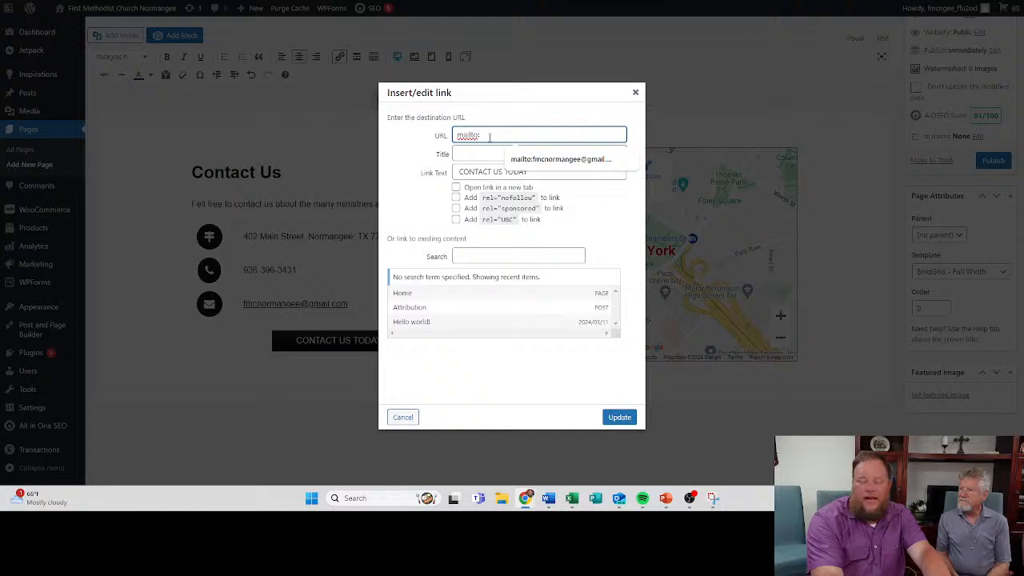
pyautogui.click(564, 160)
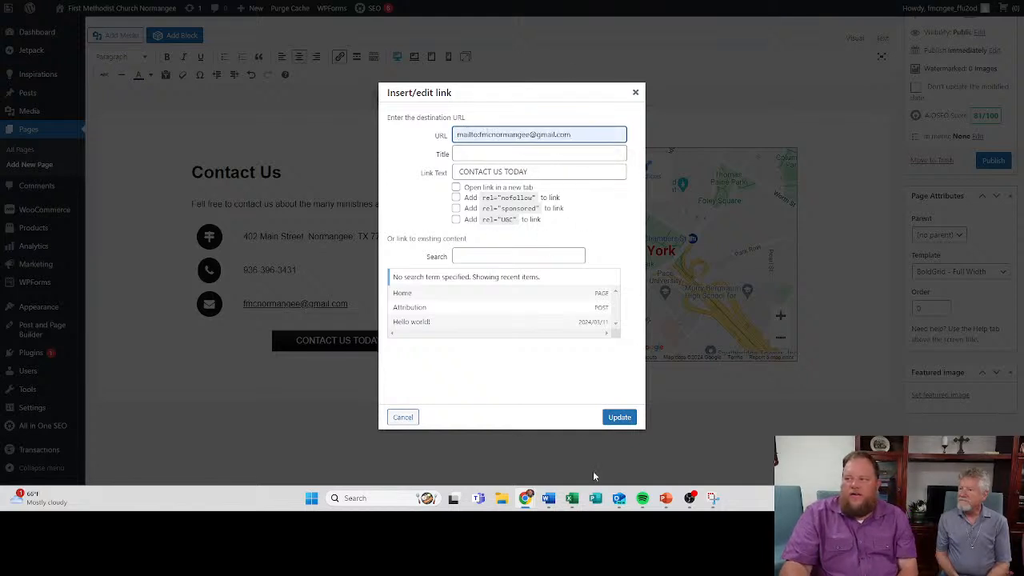
pyautogui.click(619, 417)
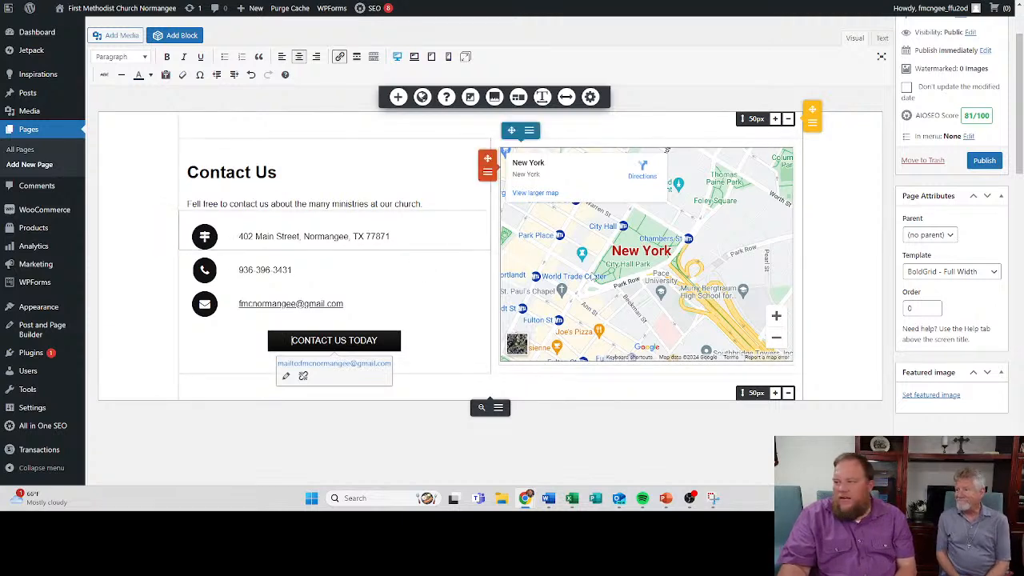
# - Edit the New York map beside the contact details, choosing the road map view and the Large size
pyautogui.click(629, 261)
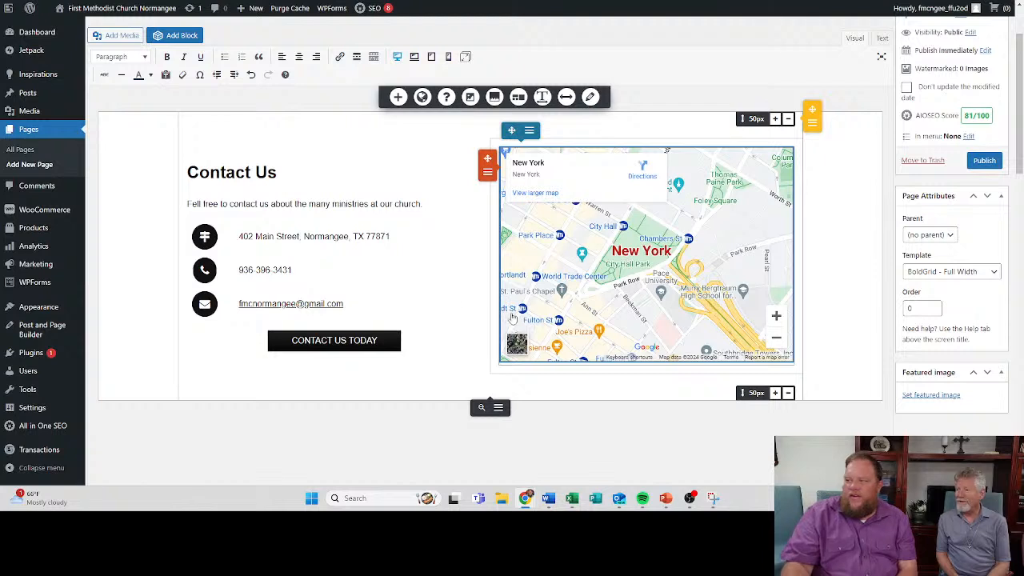
pyautogui.click(624, 253)
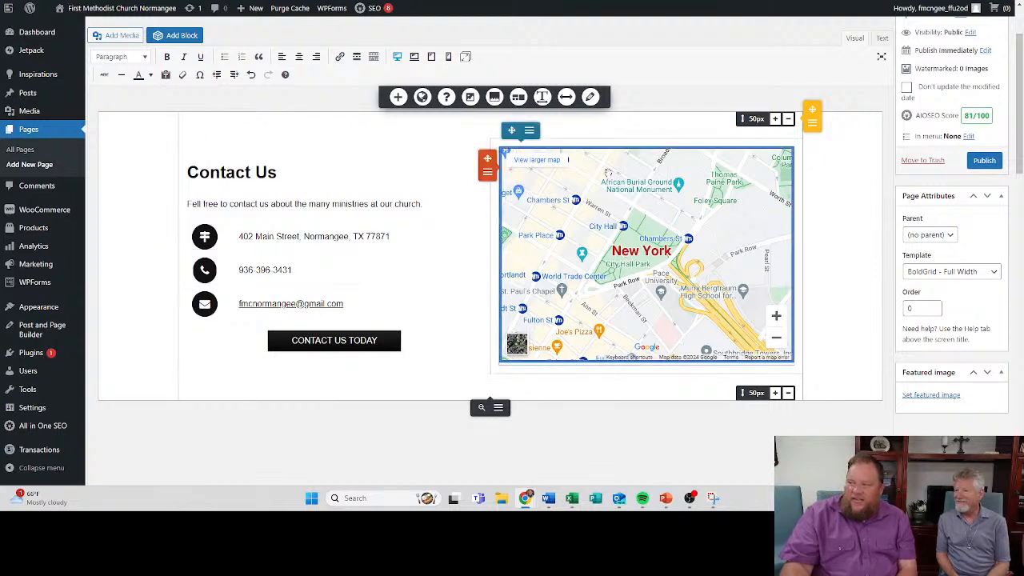
pyautogui.click(591, 99)
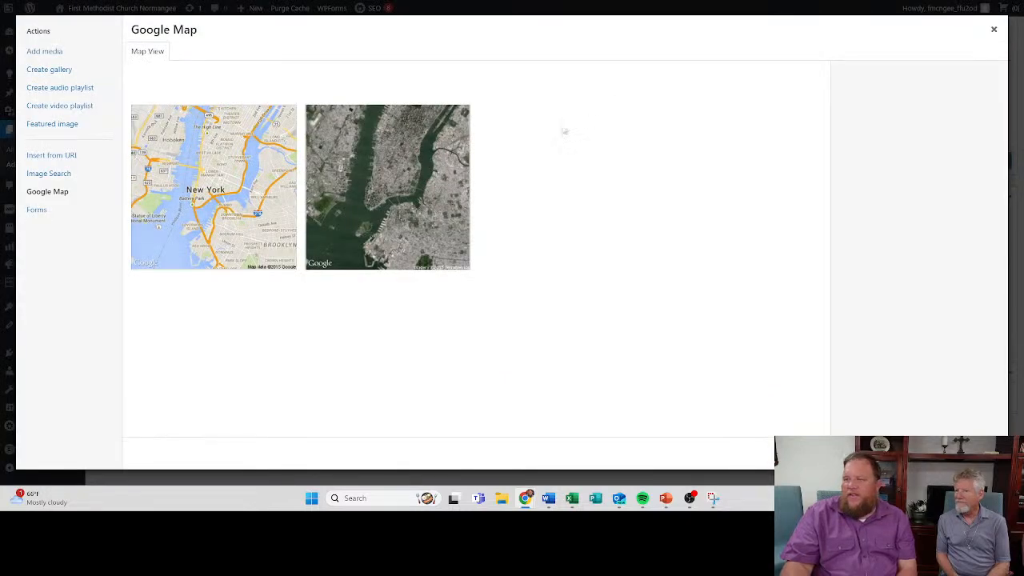
pyautogui.click(242, 195)
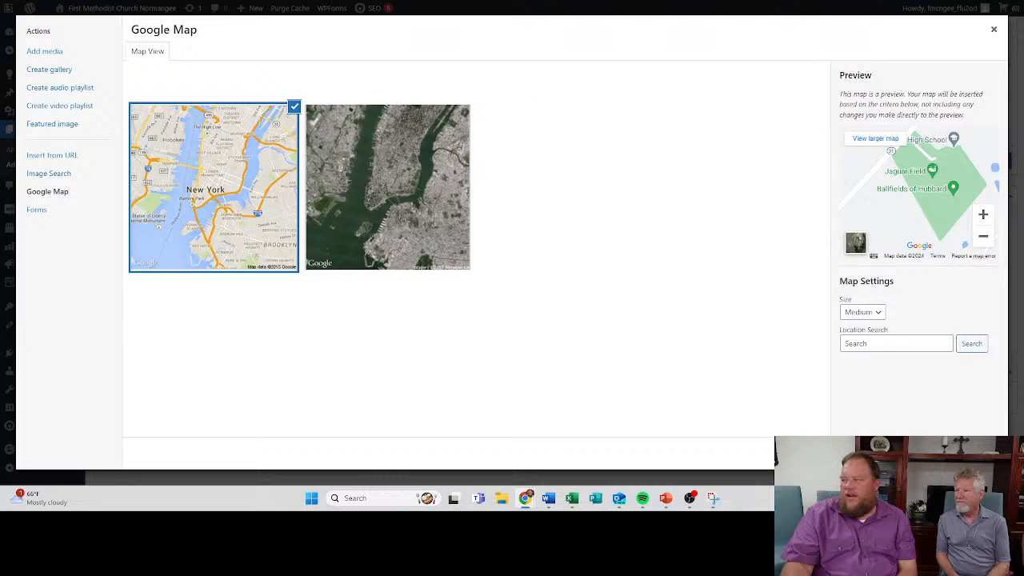
pyautogui.click(873, 317)
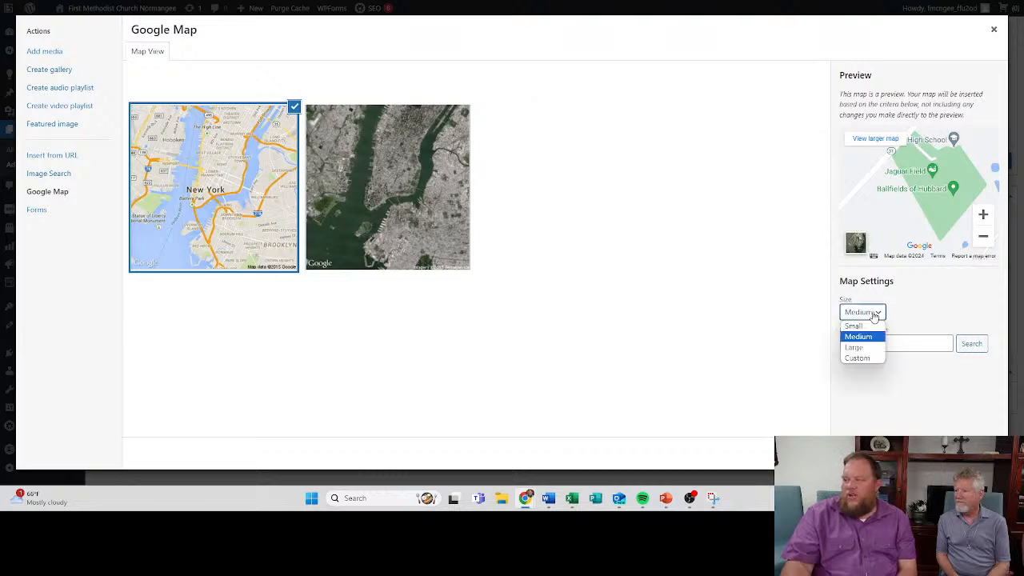
pyautogui.click(857, 348)
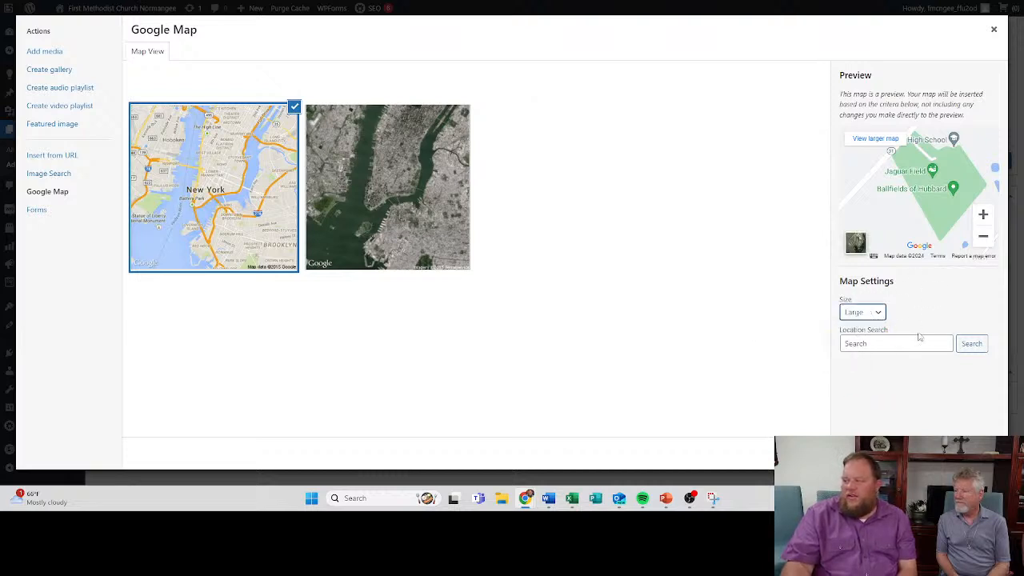
pyautogui.click(914, 346)
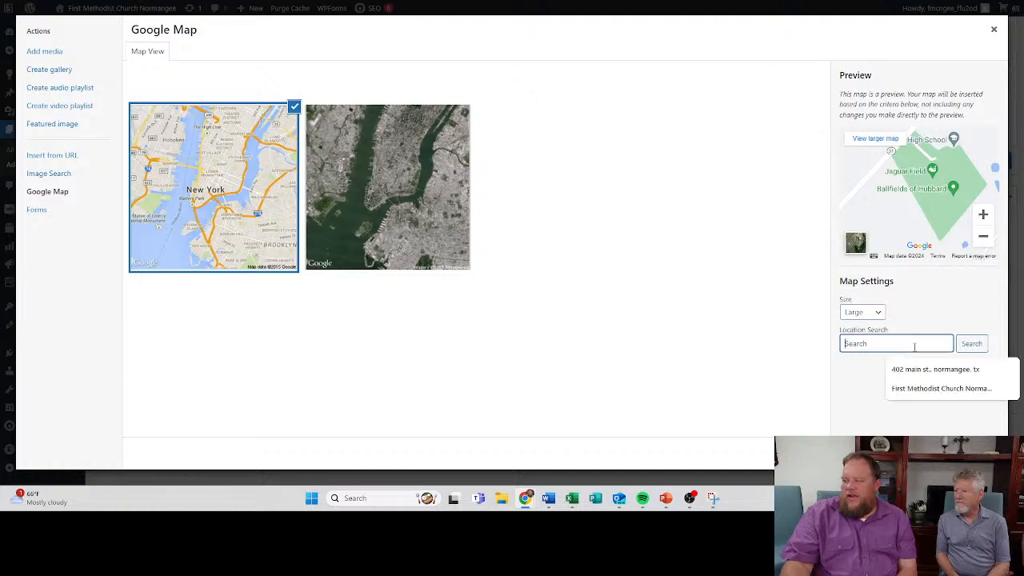
pyautogui.click(901, 365)
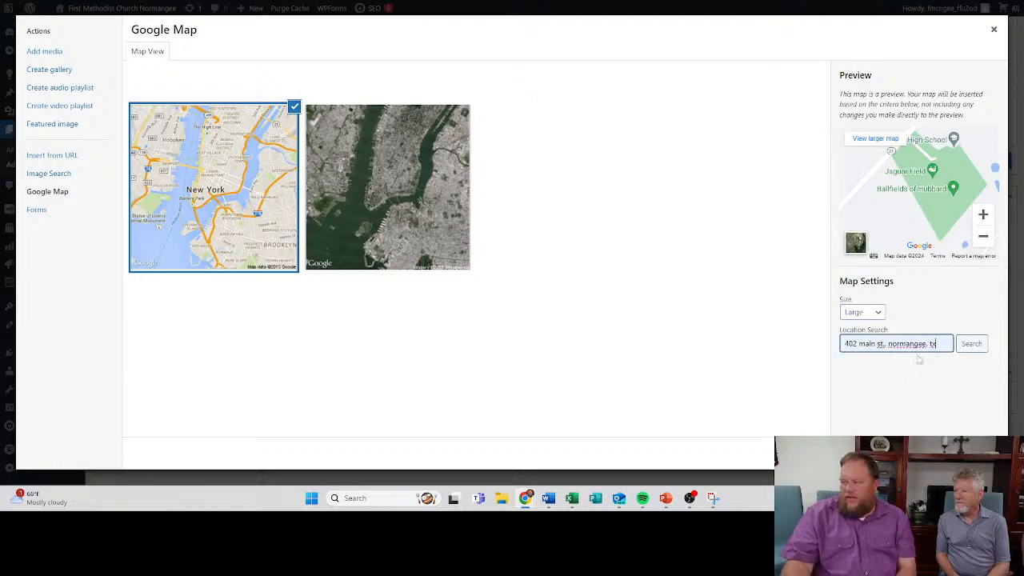
pyautogui.moveTo(947, 346); pyautogui.dragTo(808, 350)
pyautogui.press('BackSpace')
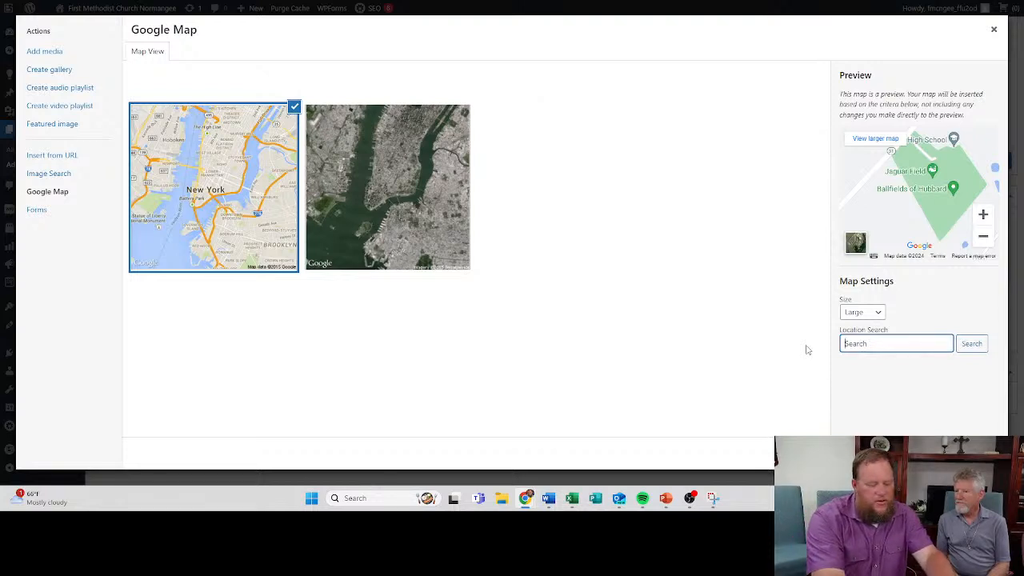
# - Set the map's location by searching for First Methodist Church Normangee, and check the surroundings in the preview
pyautogui.write('first')
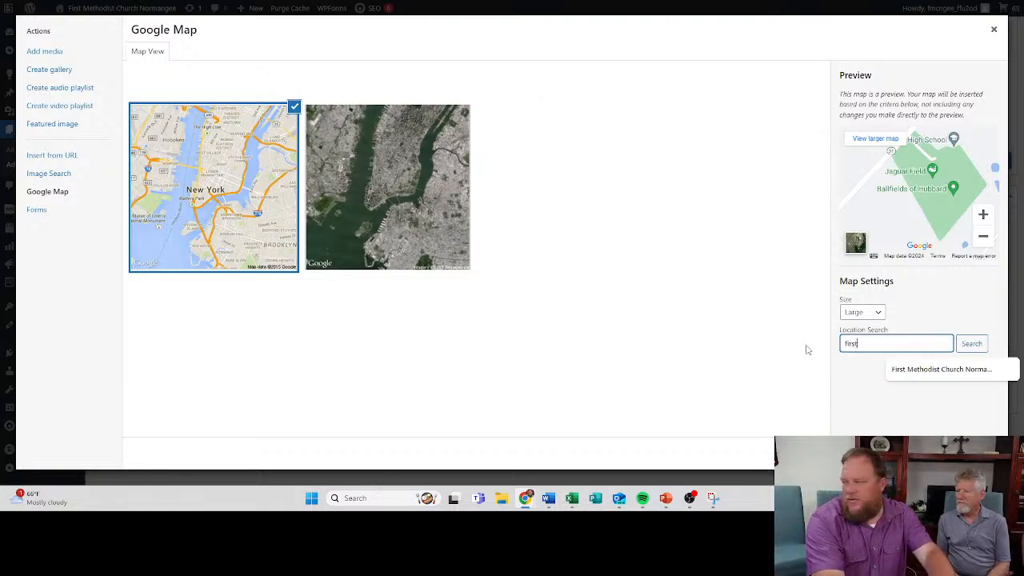
pyautogui.click(918, 369)
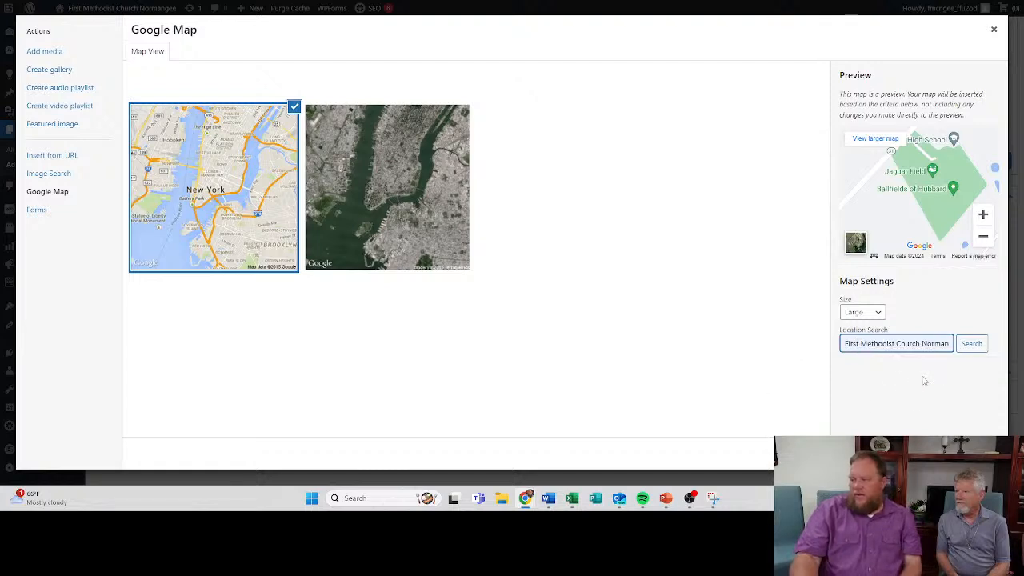
pyautogui.click(963, 347)
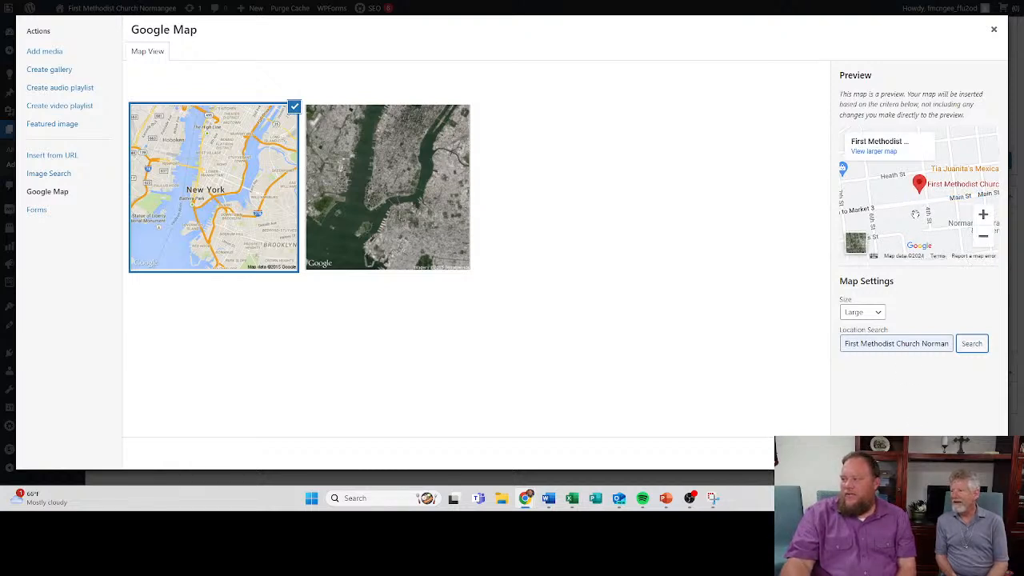
pyautogui.click(984, 238)
pyautogui.click(986, 242)
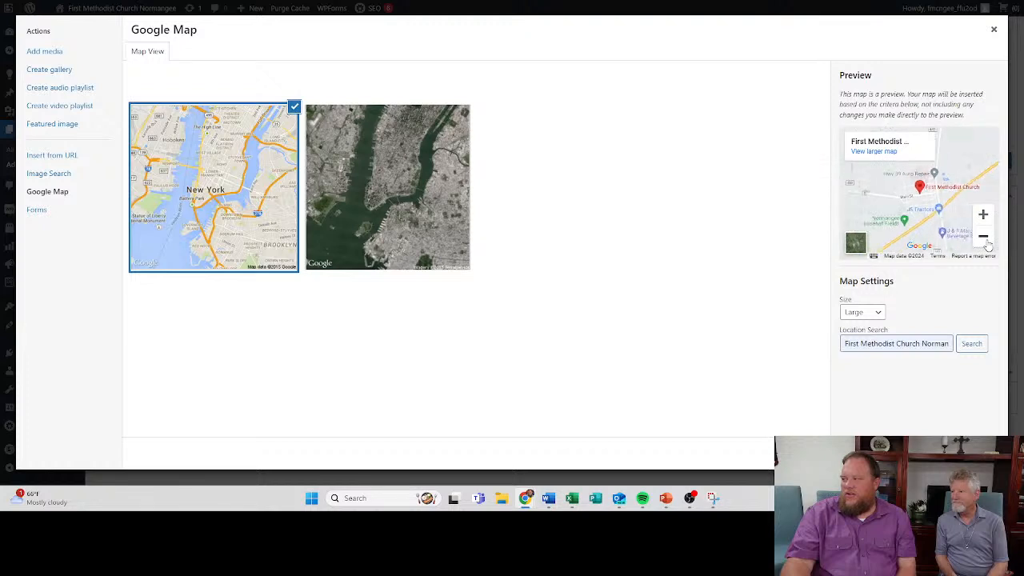
# - Zoom out the map preview to check the wider region, and insert the church's location map into the Contact page
pyautogui.click(984, 238)
pyautogui.click(983, 237)
pyautogui.click(983, 237)
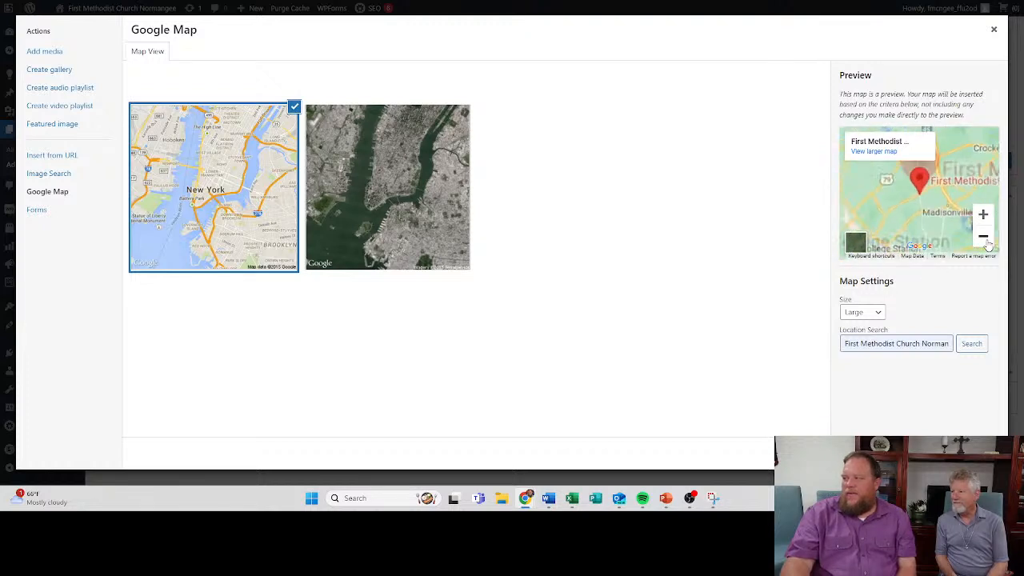
pyautogui.click(983, 237)
pyautogui.click(985, 241)
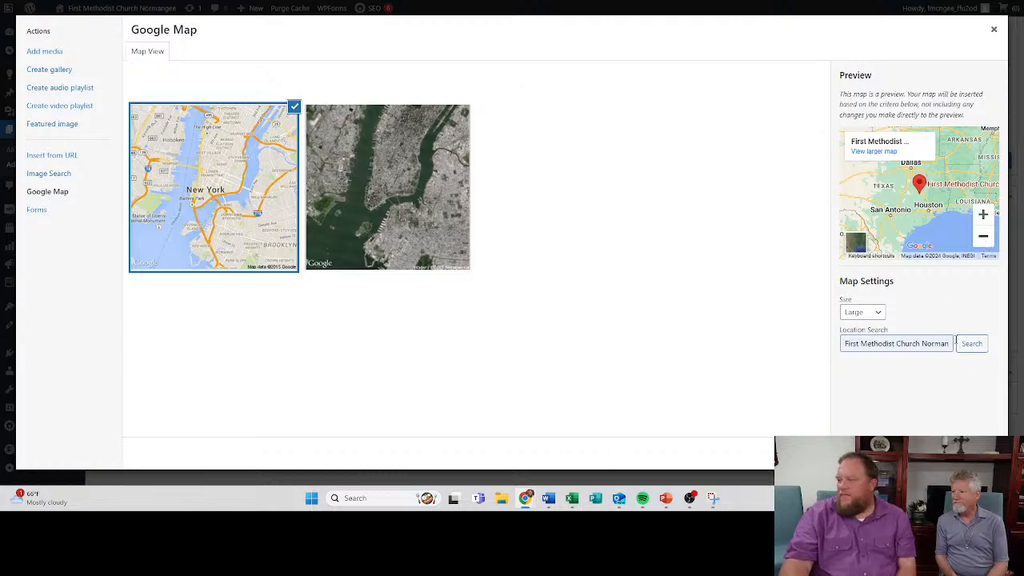
pyautogui.click(963, 453)
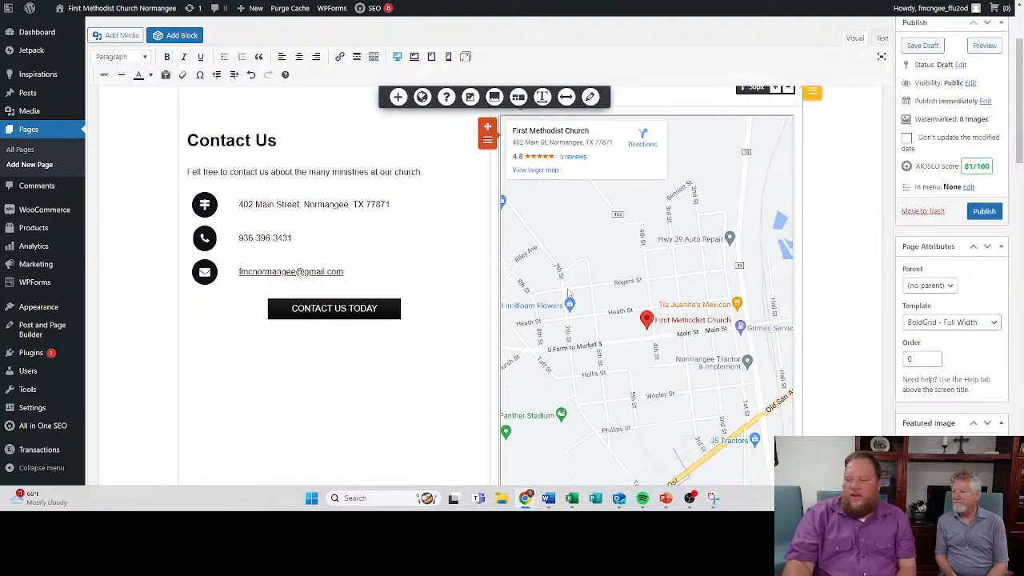
# - Review the contact details and map in the editor, and open a preview of the Contact page
pyautogui.scroll(-2, 569, 308)
pyautogui.scroll(-3, 569, 308)
pyautogui.scroll(3, 379, 224)
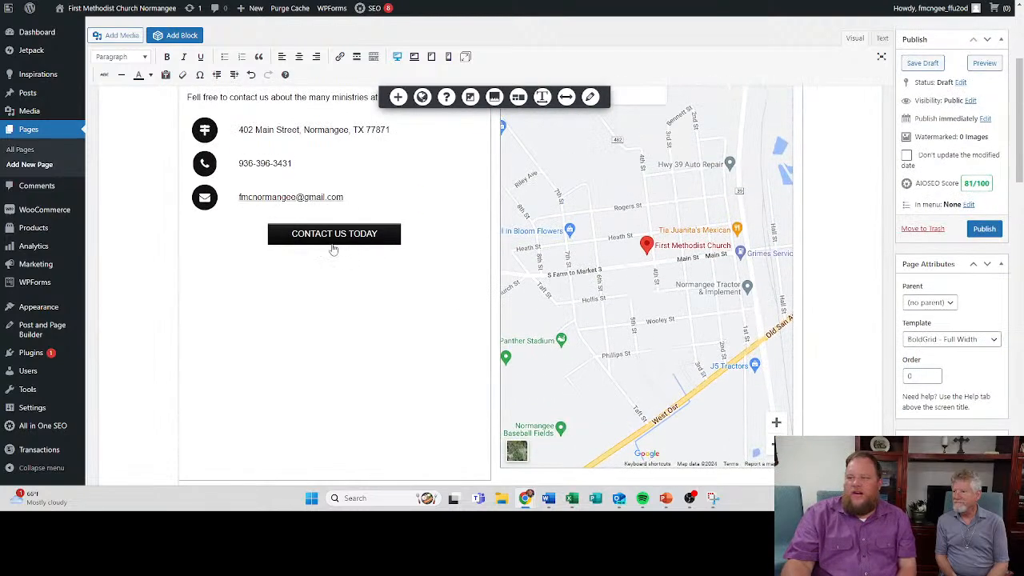
pyautogui.click(384, 249)
pyautogui.scroll(3, 354, 280)
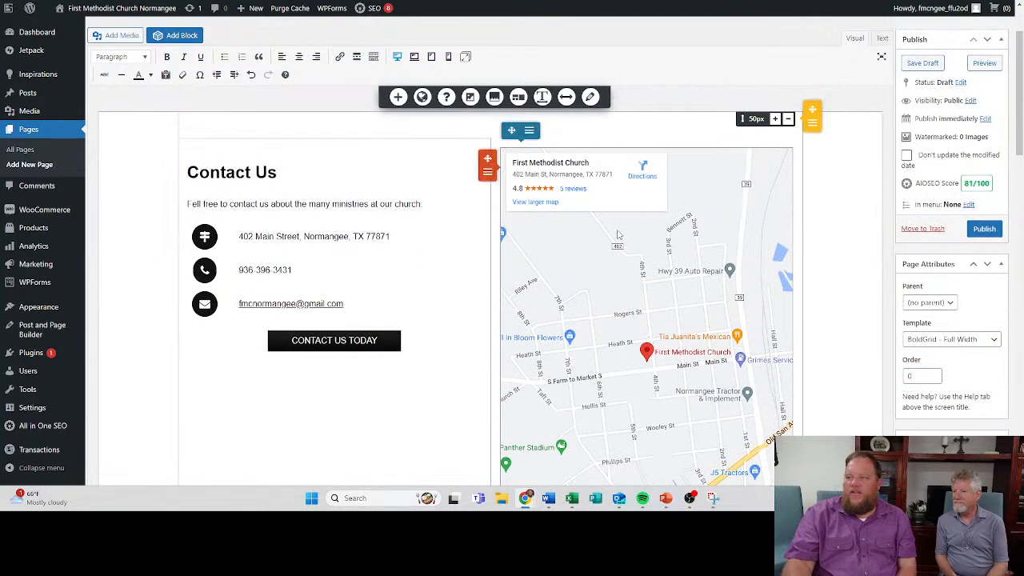
pyautogui.scroll(2, 617, 234)
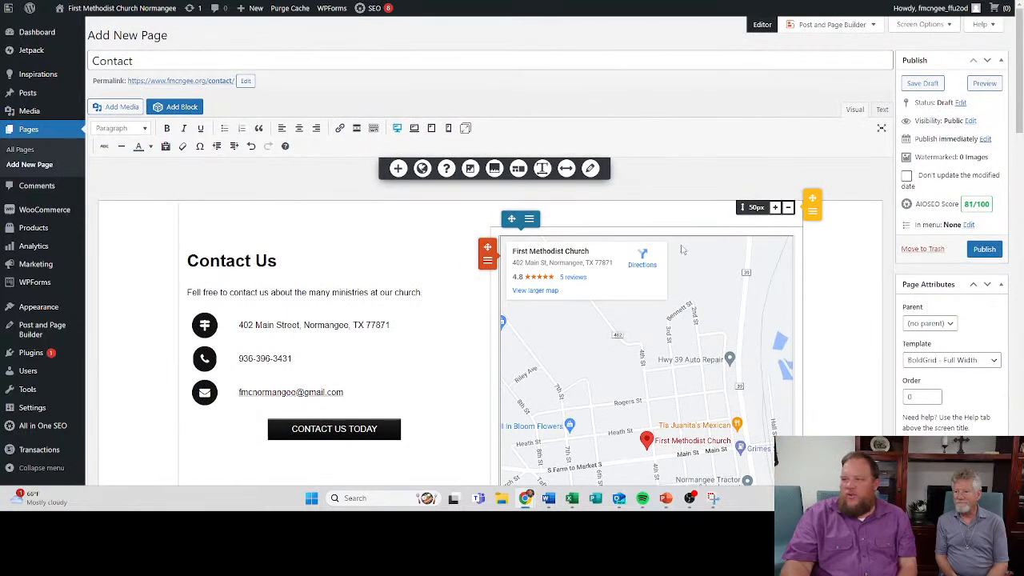
pyautogui.click(984, 84)
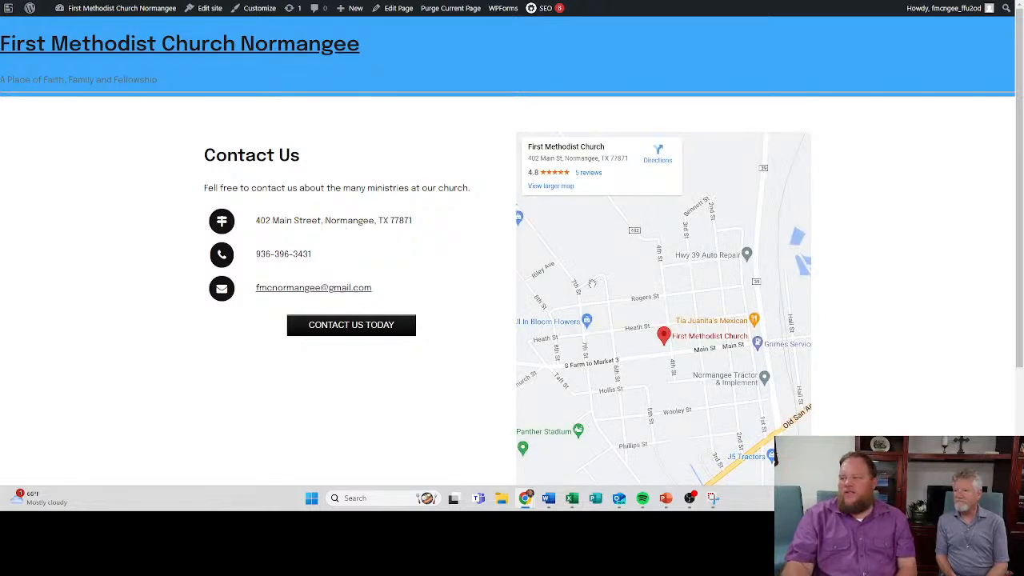
# - Examine the previewed Contact page's layout and zoom out its map to view the area around the church
pyautogui.scroll(-2, 511, 245)
pyautogui.scroll(2, 602, 218)
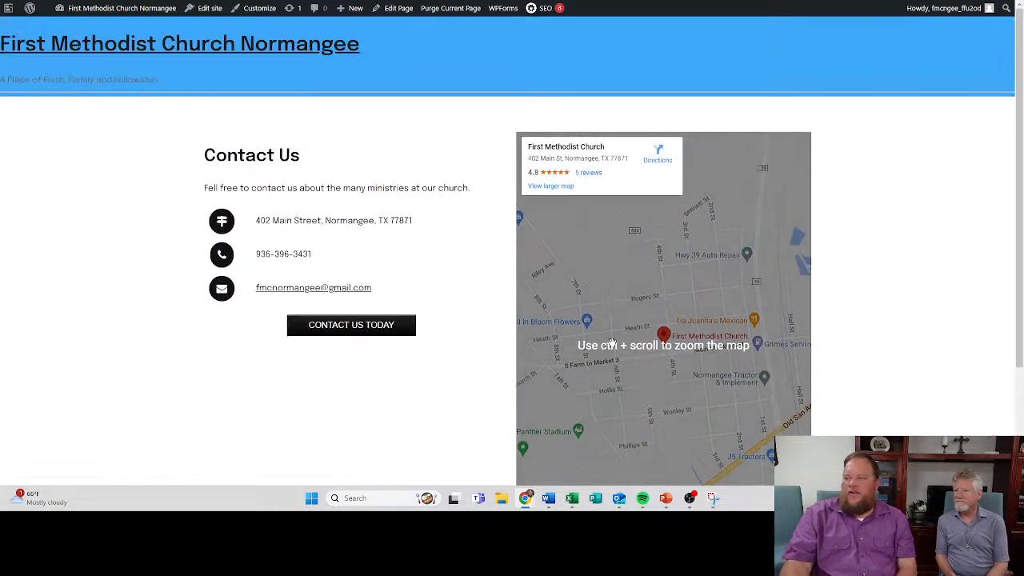
pyautogui.scroll(-2, 655, 320)
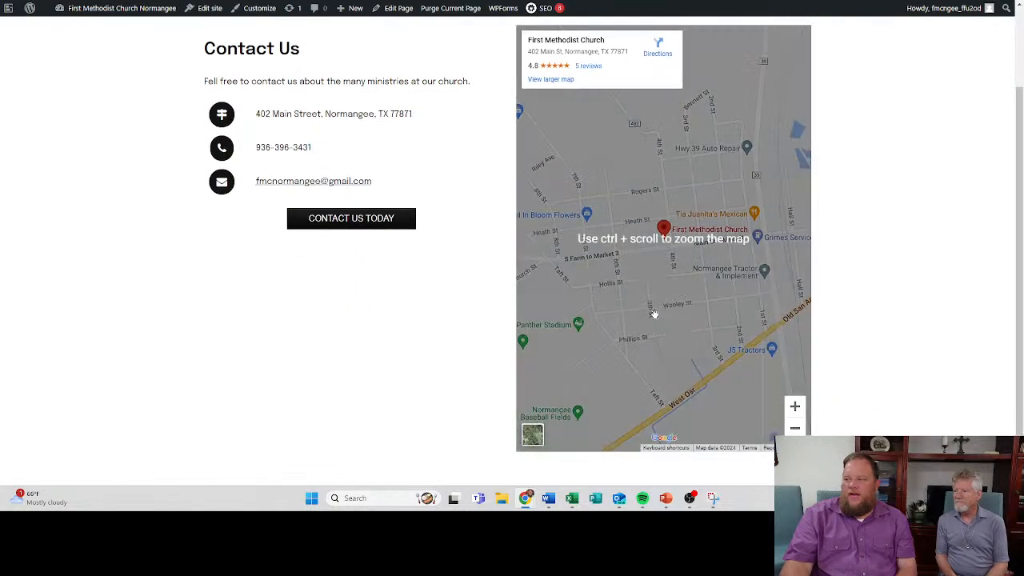
pyautogui.scroll(1, 697, 411)
pyautogui.scroll(-2, 834, 389)
pyautogui.click(794, 387)
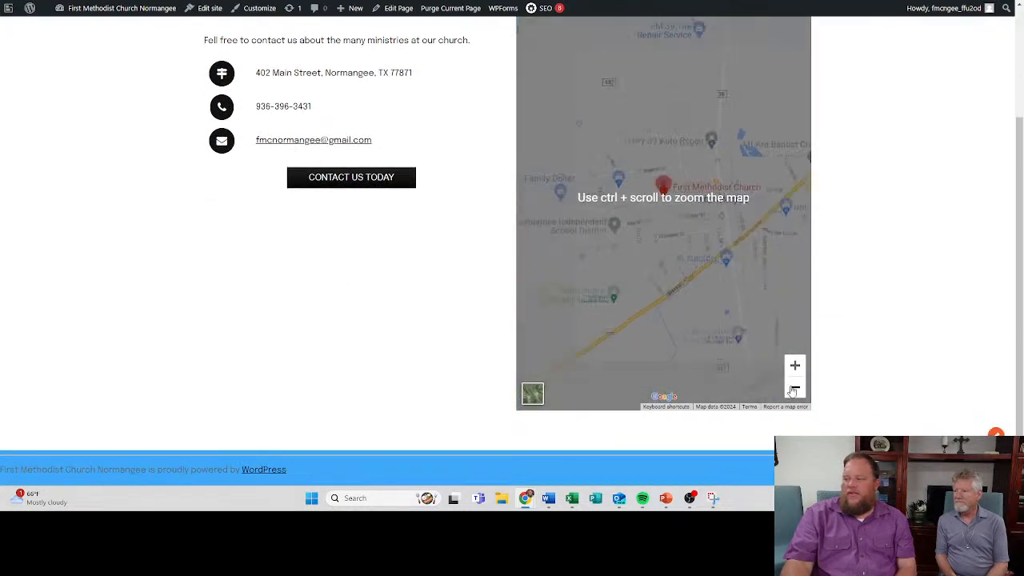
pyautogui.click(794, 388)
pyautogui.moveTo(671, 231)
pyautogui.mouseDown()
pyautogui.moveTo(552, 358)
pyautogui.moveTo(671, 238)
pyautogui.mouseUp()
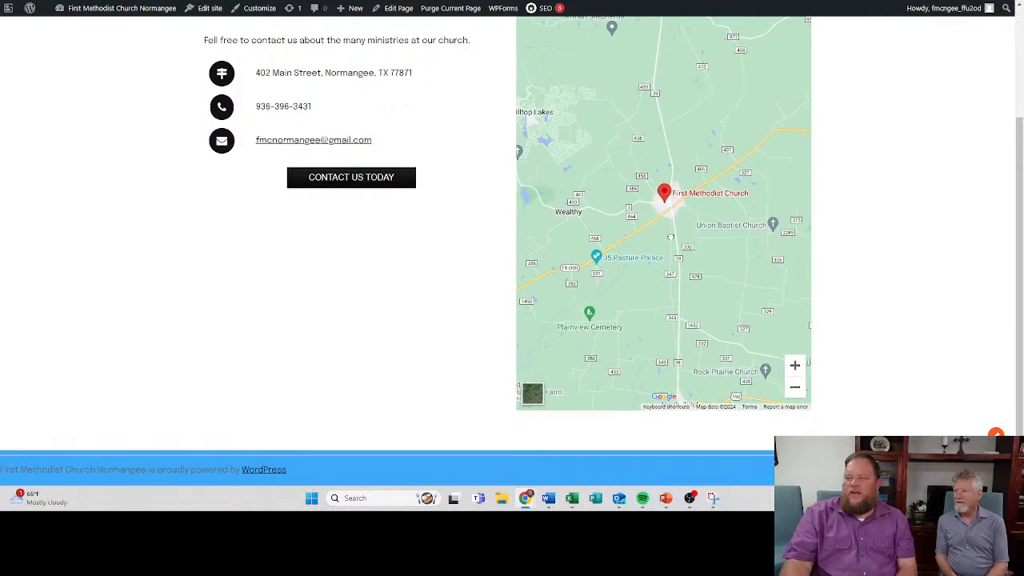
# - Test the e-mail address link and the CONTACT US TODAY button on the previewed page
pyautogui.click(291, 141)
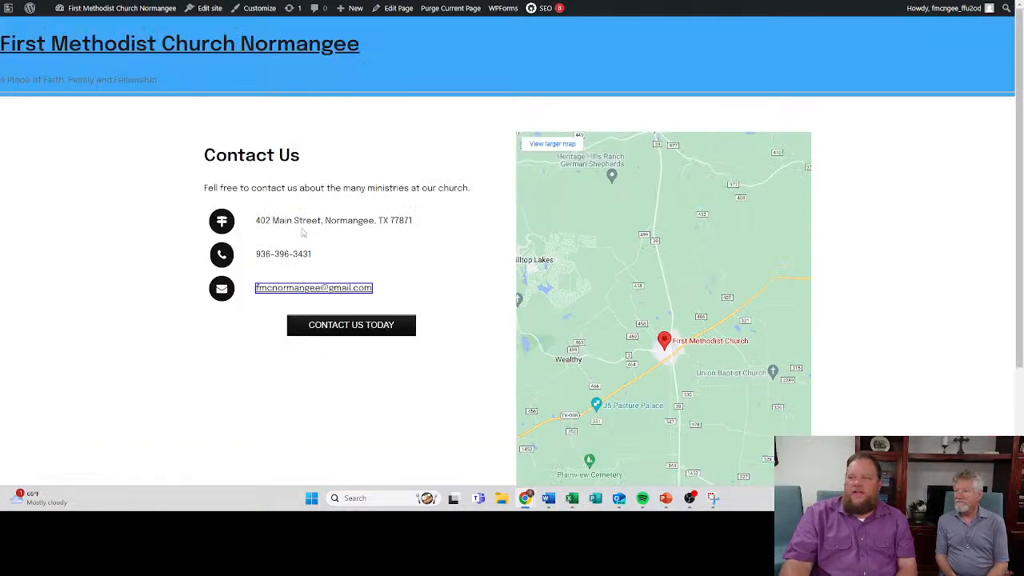
pyautogui.click(331, 326)
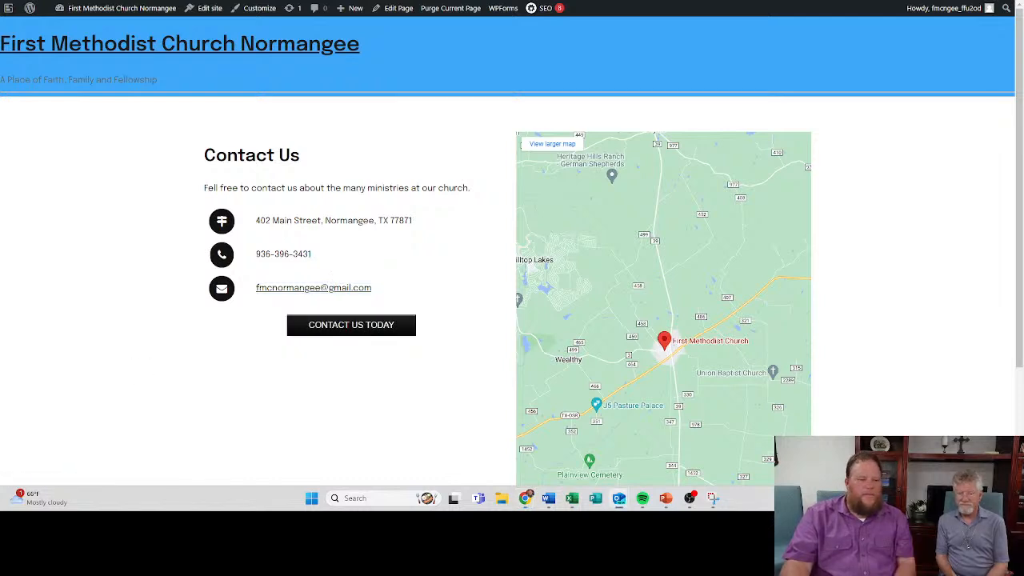
pyautogui.moveTo(58, 72)
pyautogui.mouseDown()
pyautogui.moveTo(613, 5)
pyautogui.moveTo(568, 54)
pyautogui.moveTo(0, 168)
pyautogui.mouseUp()
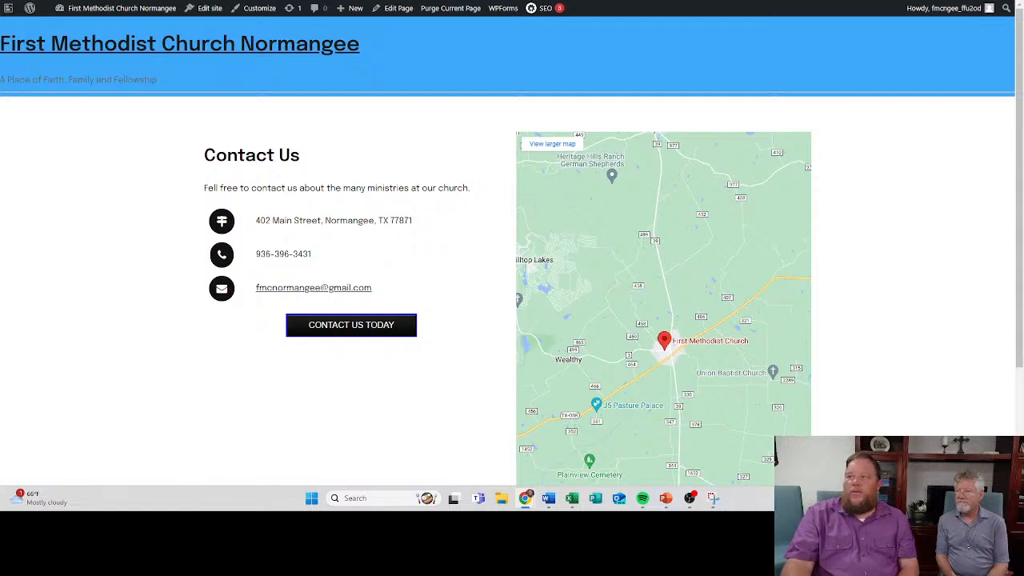
# - Close the preview and publish the Contact page
pyautogui.hotkey('ctrl', 'w')
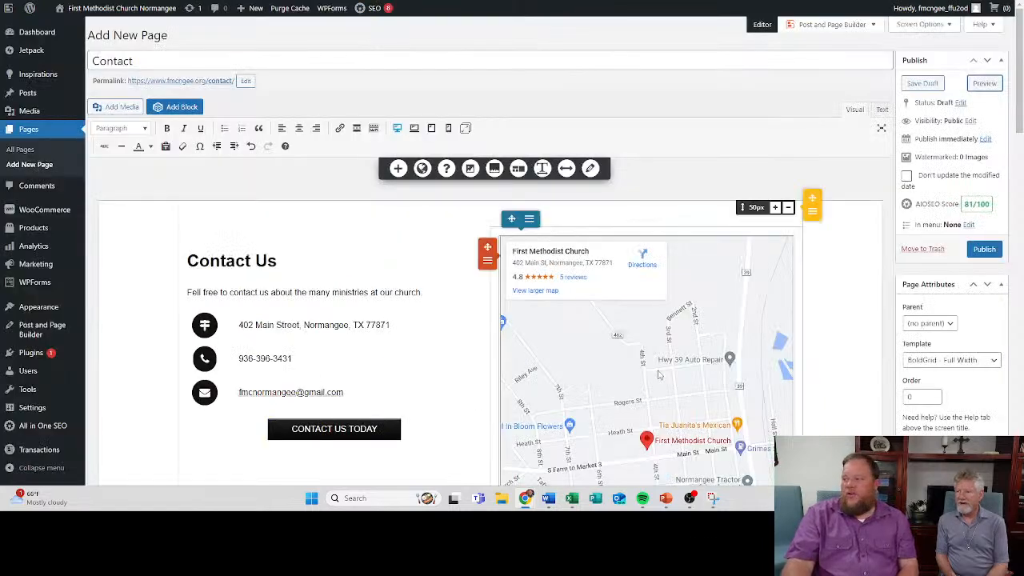
pyautogui.click(984, 249)
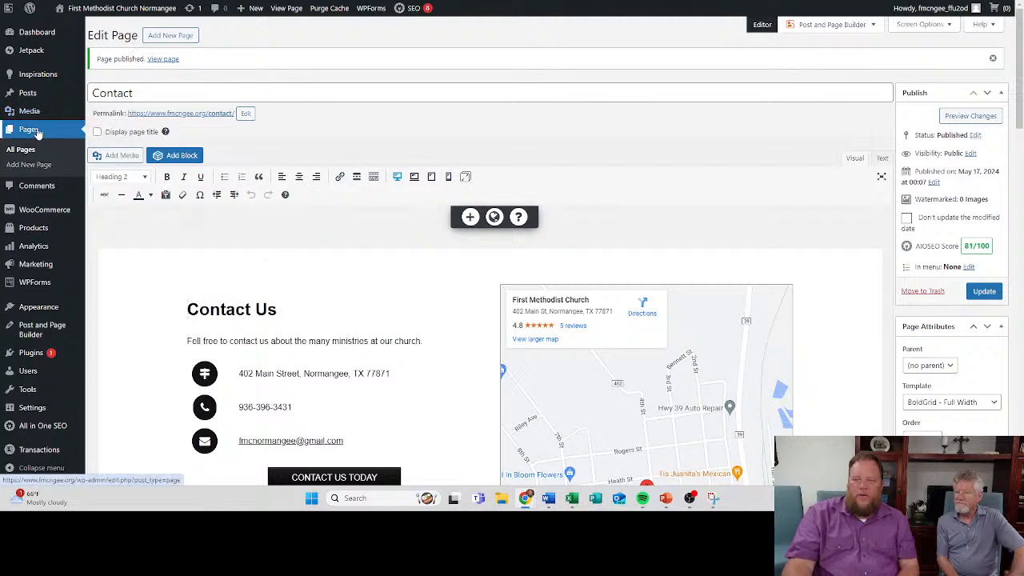
# - Start a new page and title it About
pyautogui.click(36, 133)
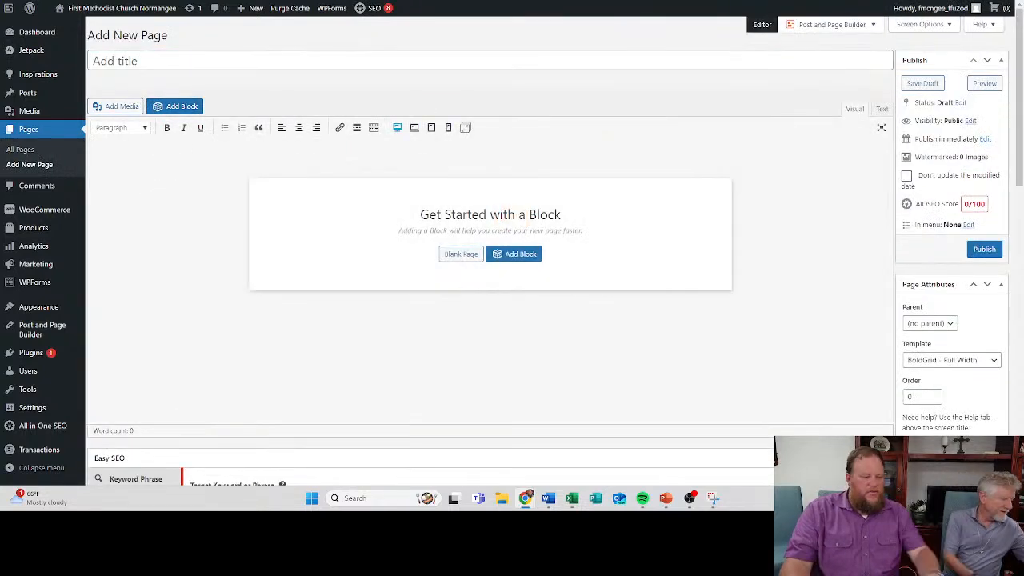
pyautogui.click(141, 64)
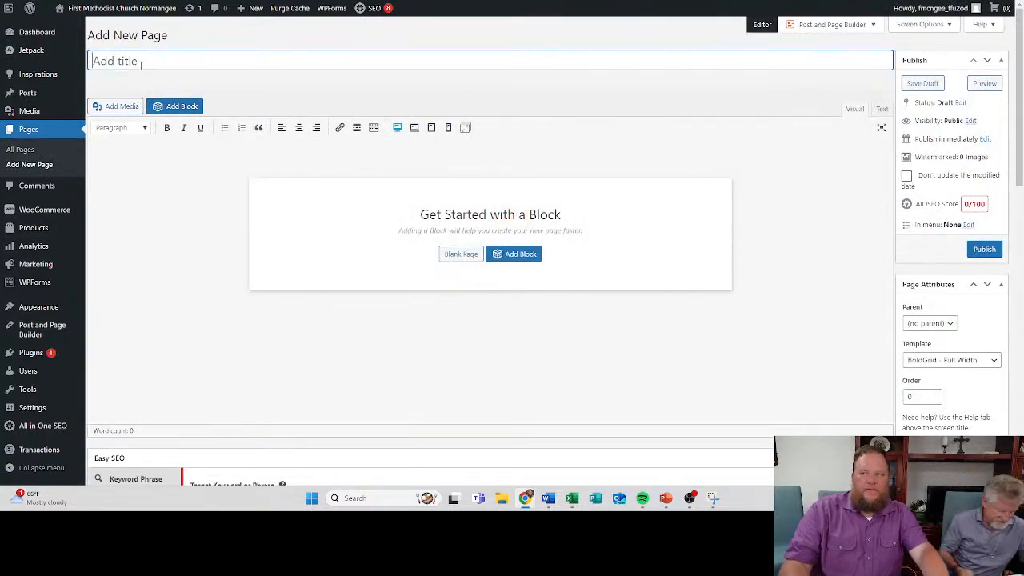
pyautogui.write('About')
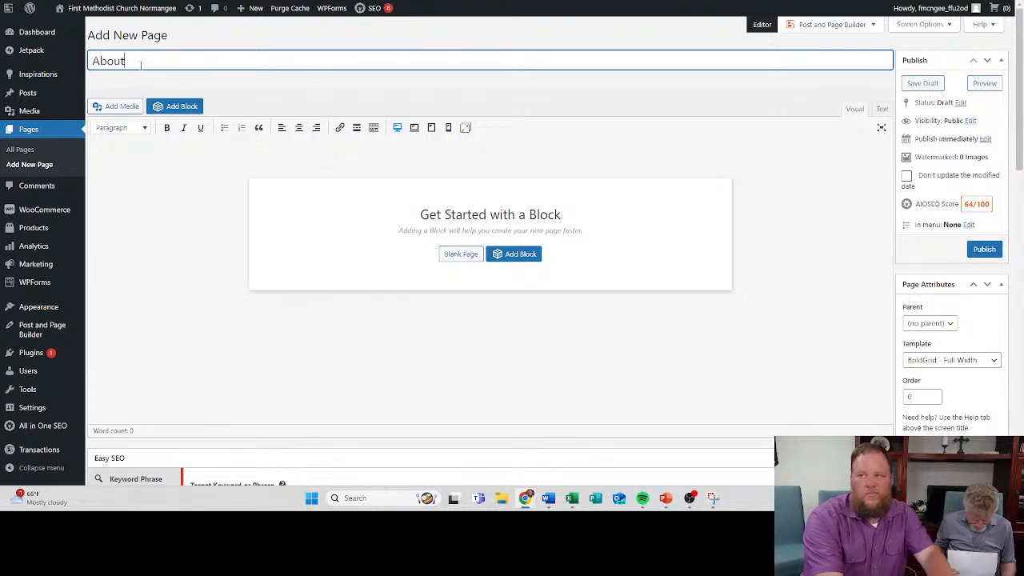
pyautogui.click(277, 191)
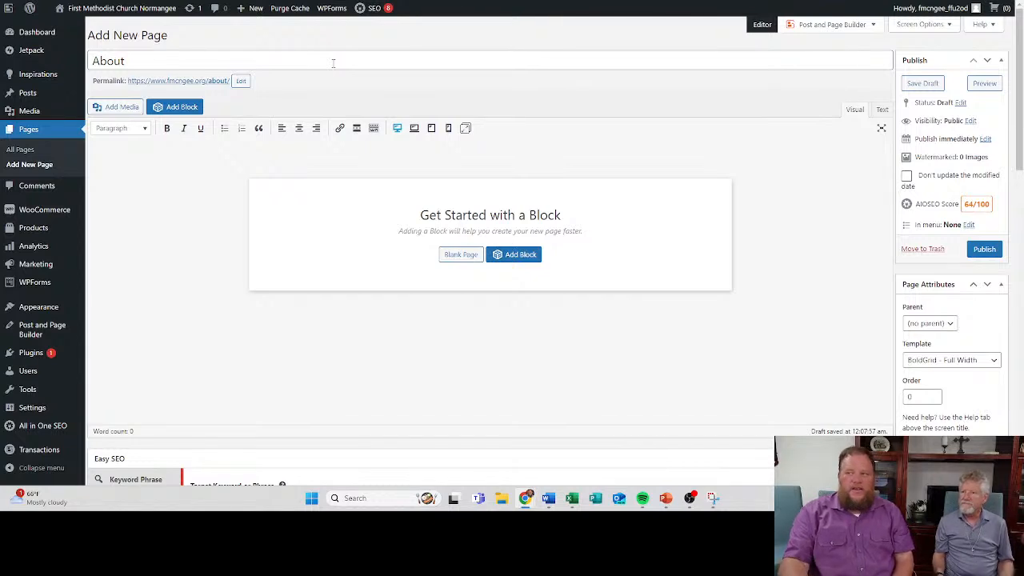
pyautogui.click(241, 82)
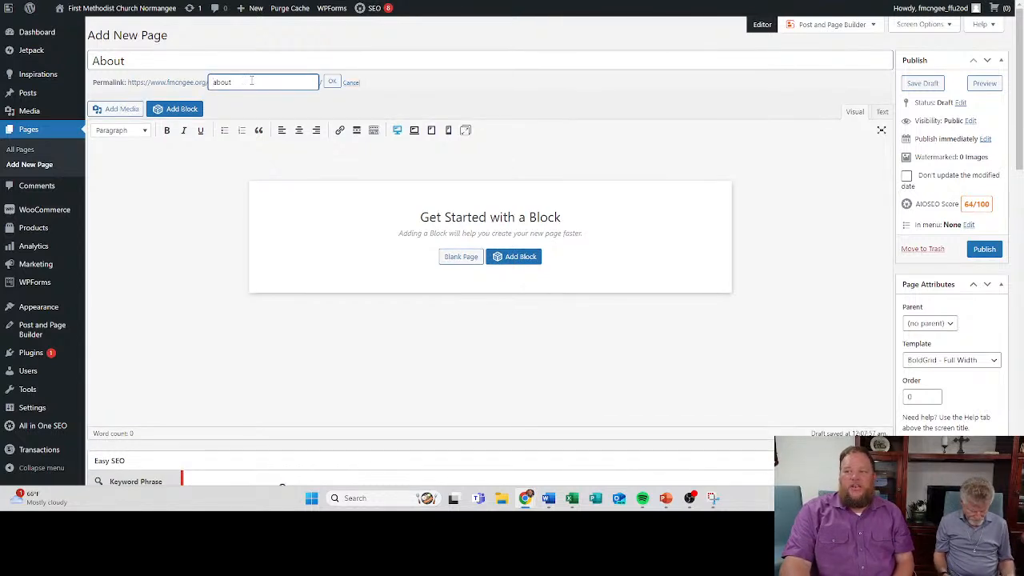
pyautogui.moveTo(252, 81); pyautogui.dragTo(196, 70)
pyautogui.write('kajfdg;lajkf')
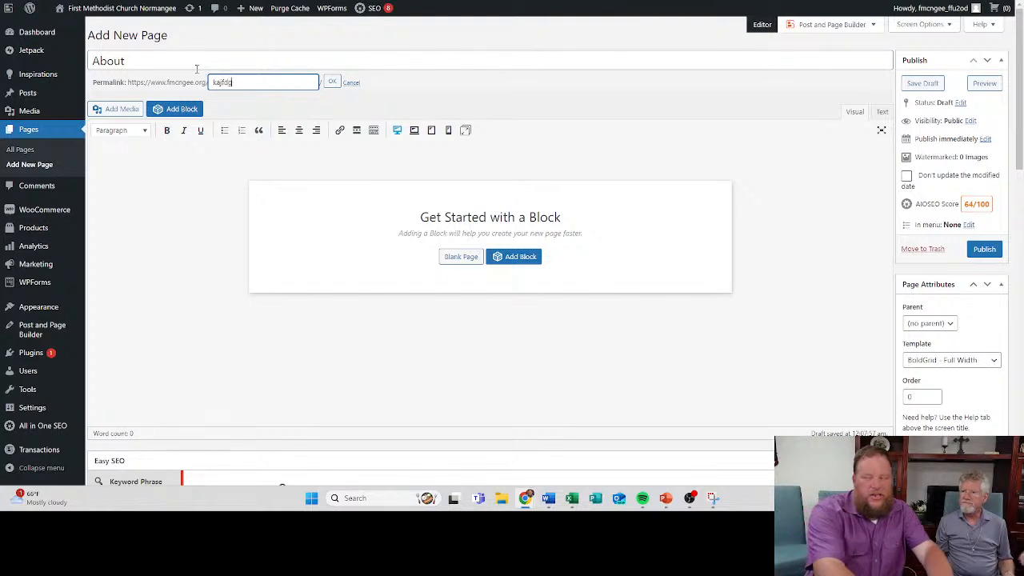
pyautogui.click(353, 84)
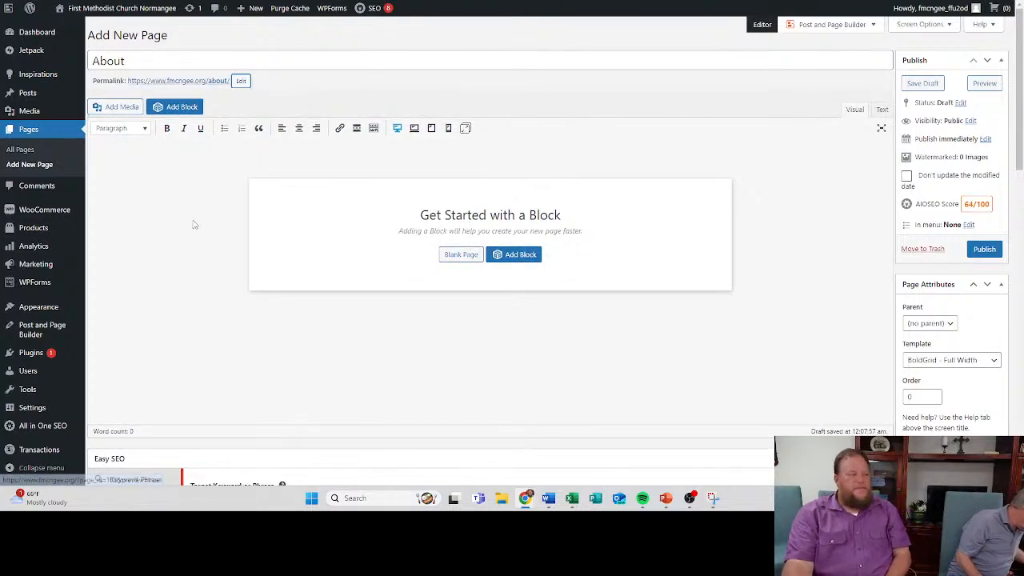
# - Open the block library for the About page and filter the Church blocks to the About type
pyautogui.click(182, 108)
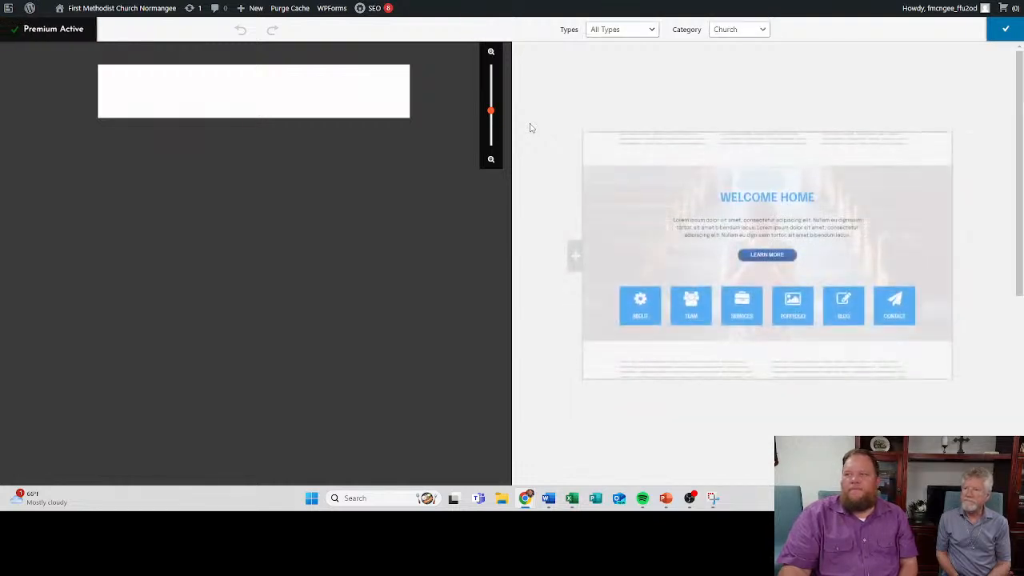
pyautogui.click(621, 32)
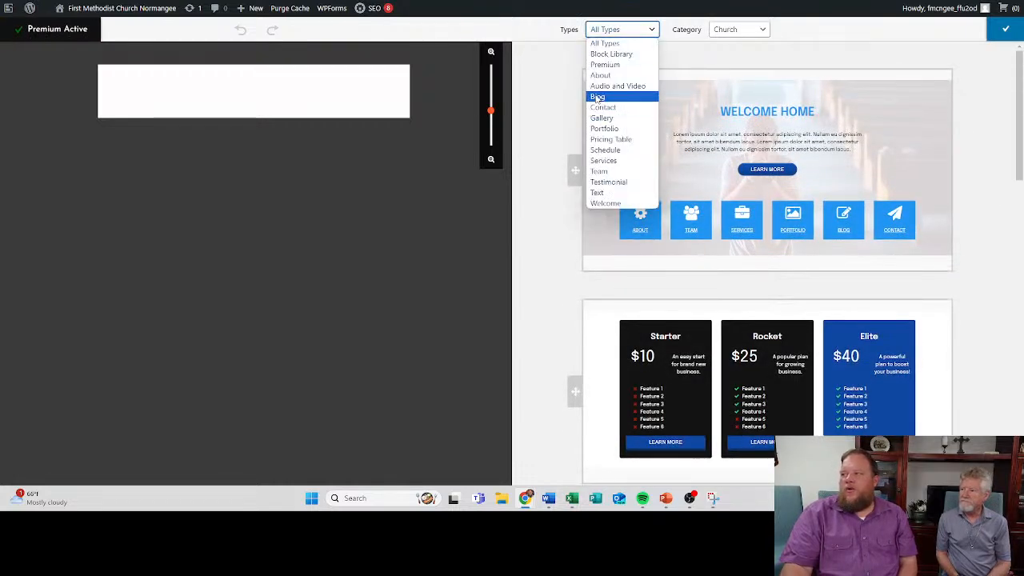
pyautogui.click(621, 71)
# - Browse the About designs, add the About 12 premium block to the page and return to the page editor
pyautogui.scroll(-3, 622, 207)
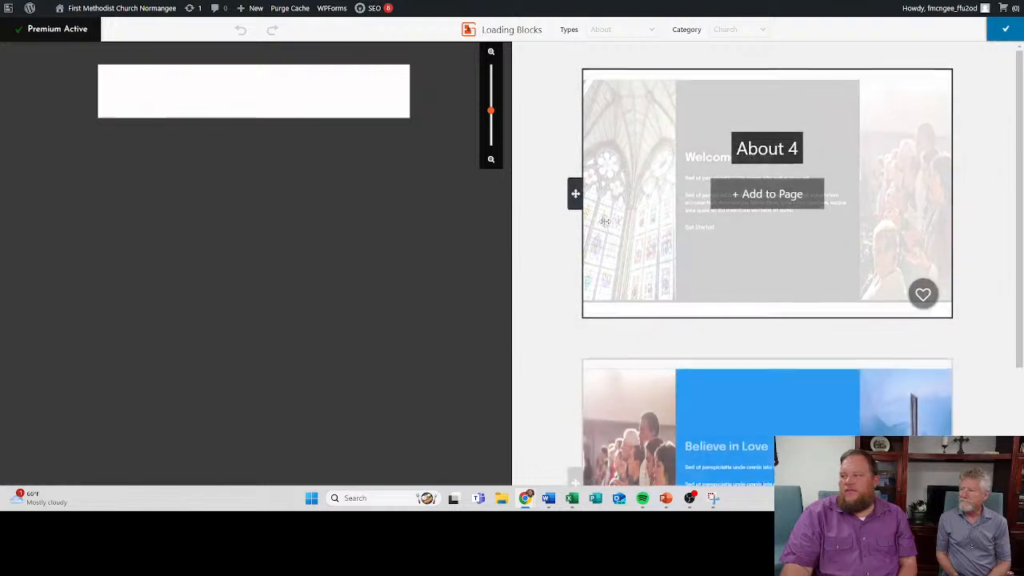
pyautogui.scroll(-5, 623, 212)
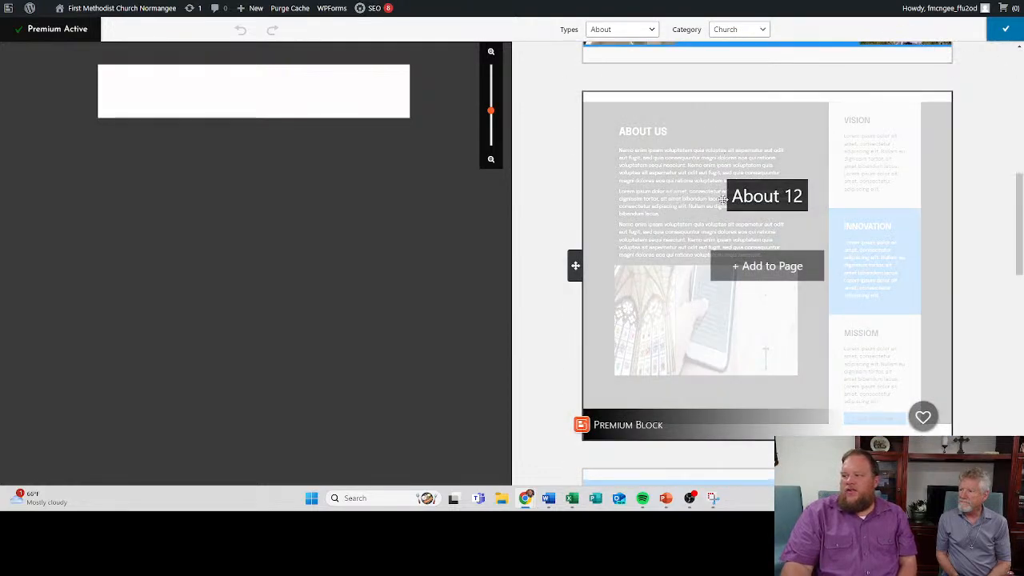
pyautogui.scroll(-3, 673, 253)
pyautogui.scroll(-3, 681, 232)
pyautogui.scroll(3, 683, 231)
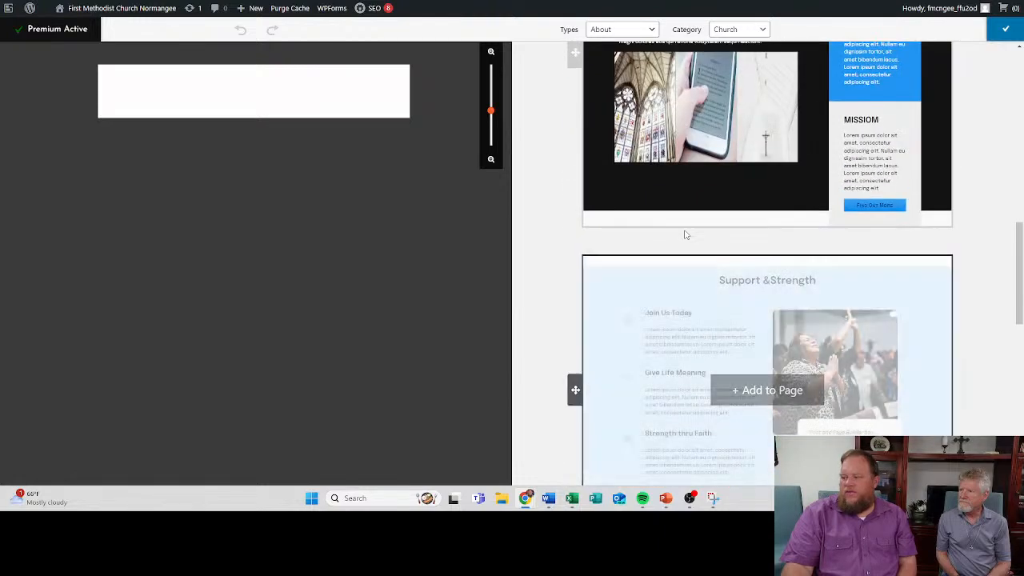
pyautogui.scroll(-3, 683, 216)
pyautogui.scroll(3, 687, 210)
pyautogui.scroll(2, 687, 210)
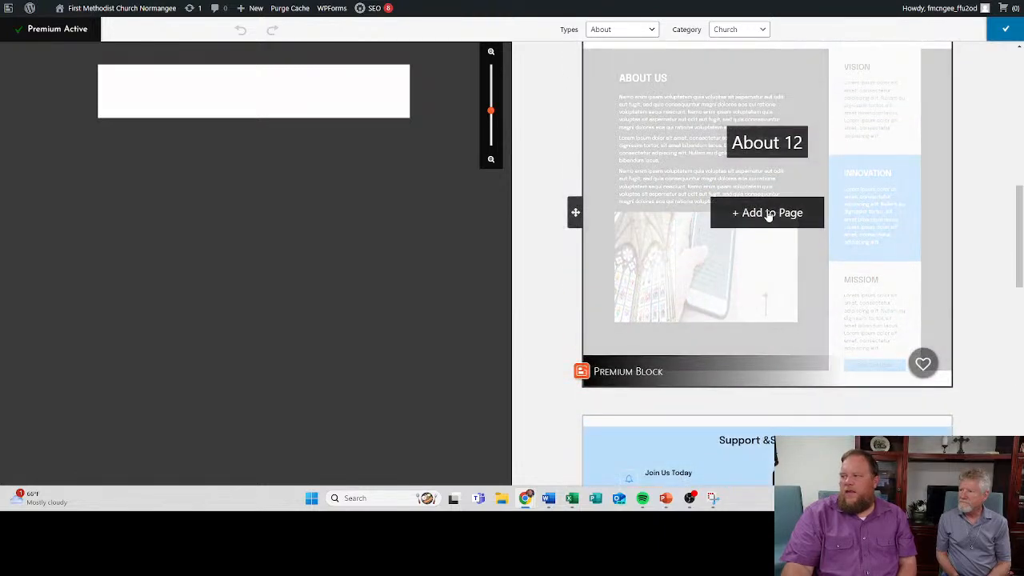
pyautogui.click(766, 215)
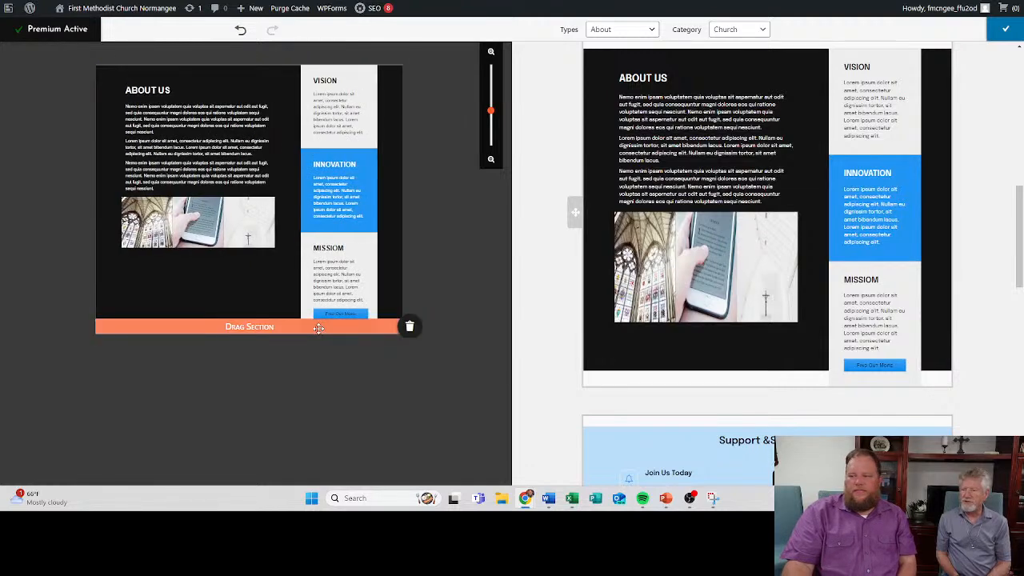
pyautogui.click(410, 326)
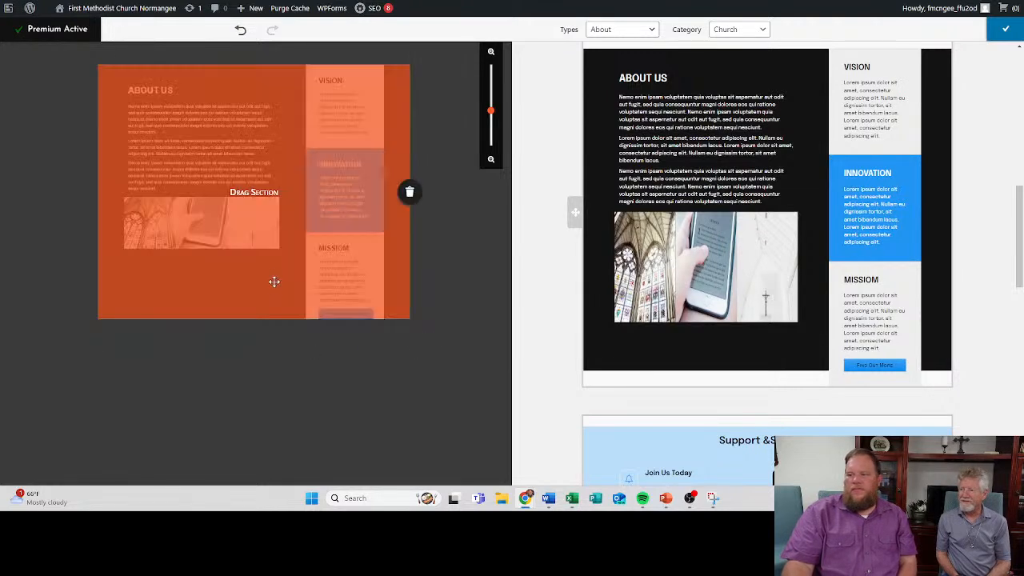
pyautogui.click(1003, 31)
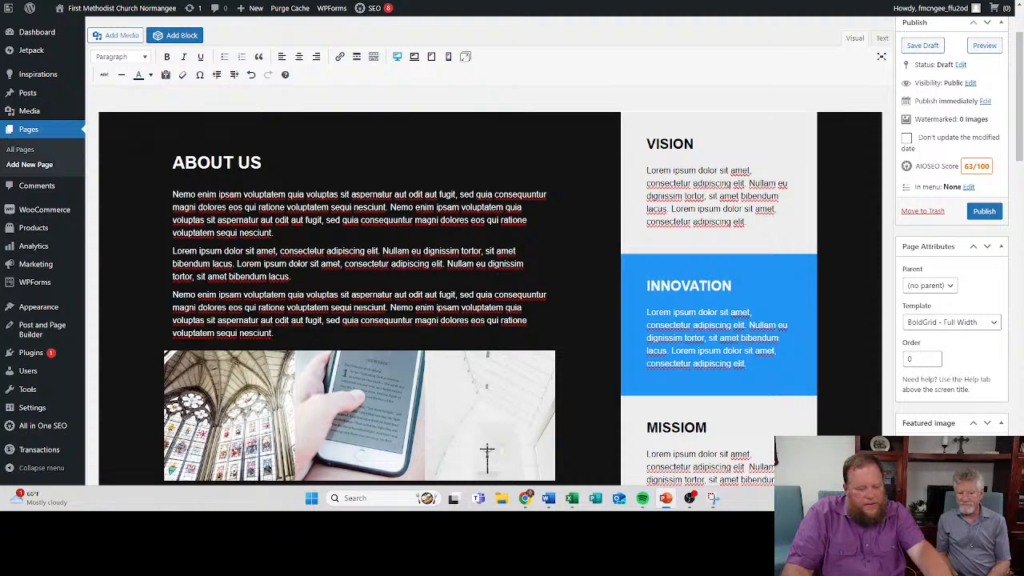
# - Replace the three placeholder paragraphs under ABOUT US with the copied church history text beginning "Founded in 1889"
pyautogui.click(324, 255)
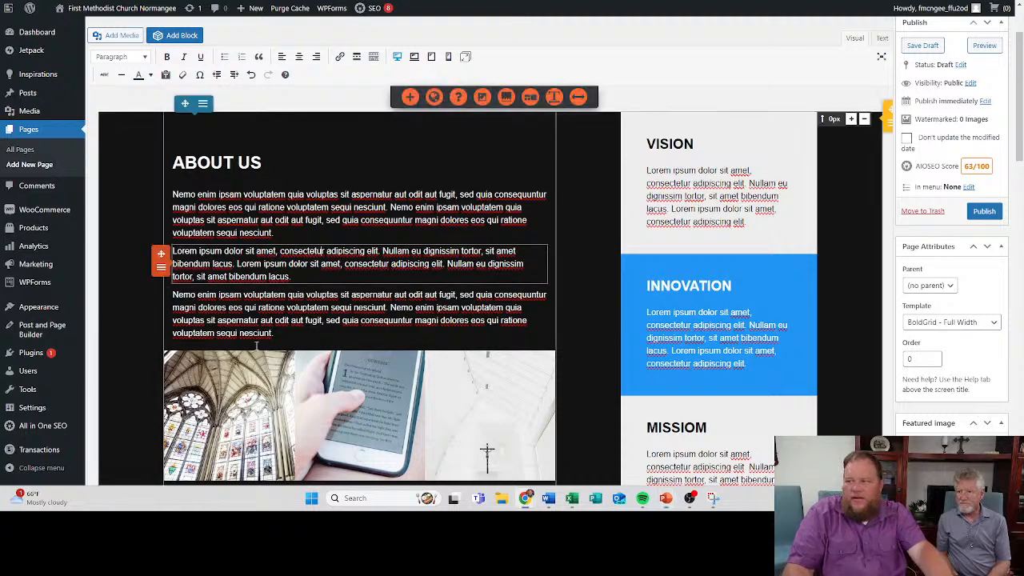
pyautogui.moveTo(274, 335); pyautogui.dragTo(178, 195)
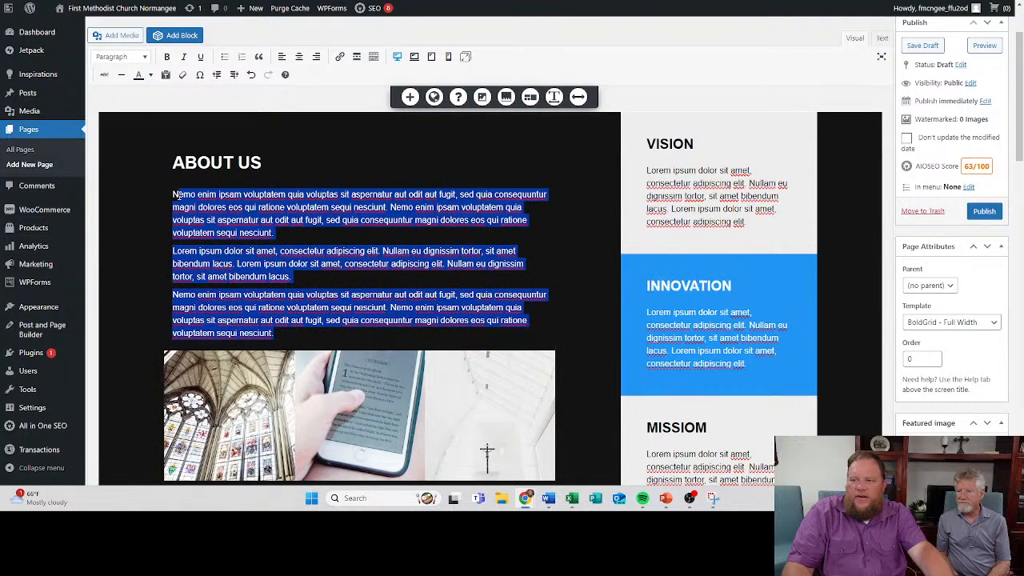
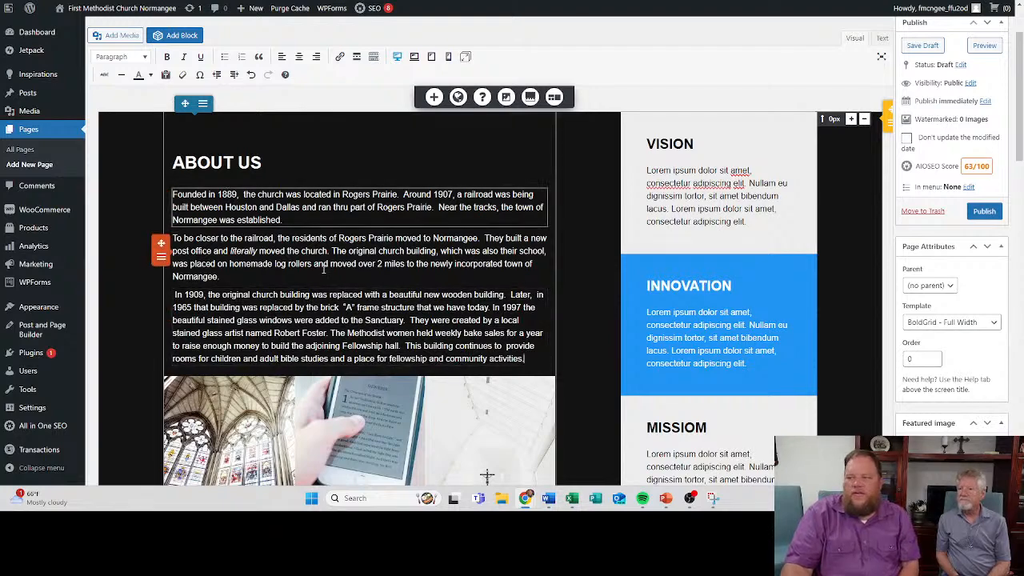
# - Replace the VISION heading in the side column with "Worship Passionatly"
pyautogui.scroll(-2, 320, 262)
pyautogui.scroll(2, 321, 261)
pyautogui.scroll(1, 321, 261)
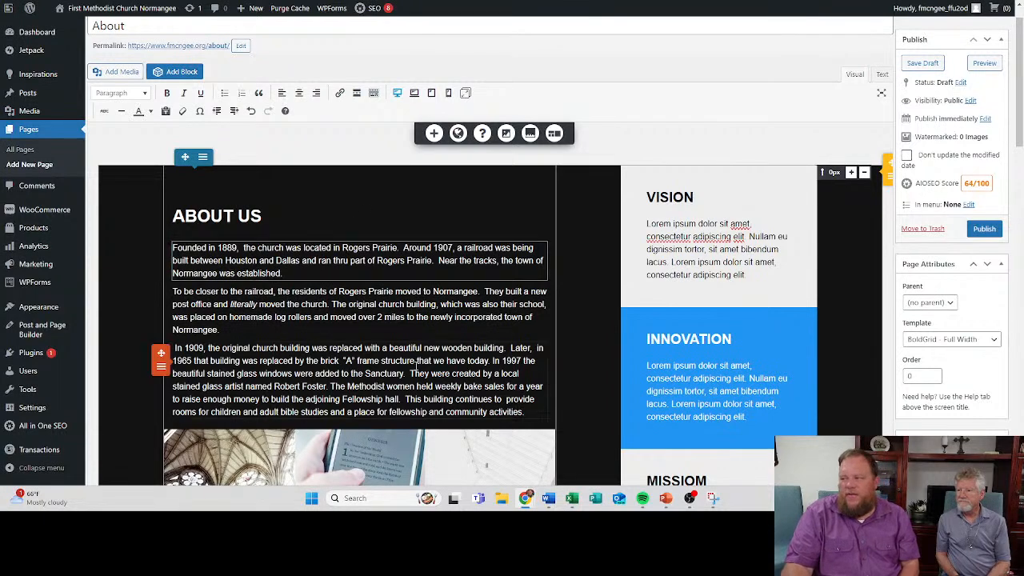
pyautogui.doubleClick(671, 198)
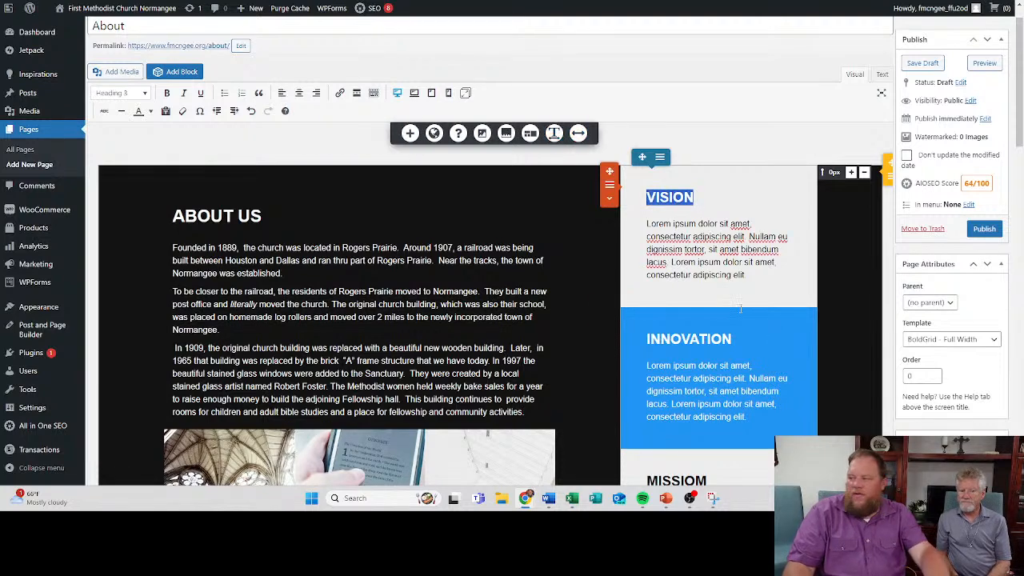
pyautogui.scroll(-2, 740, 308)
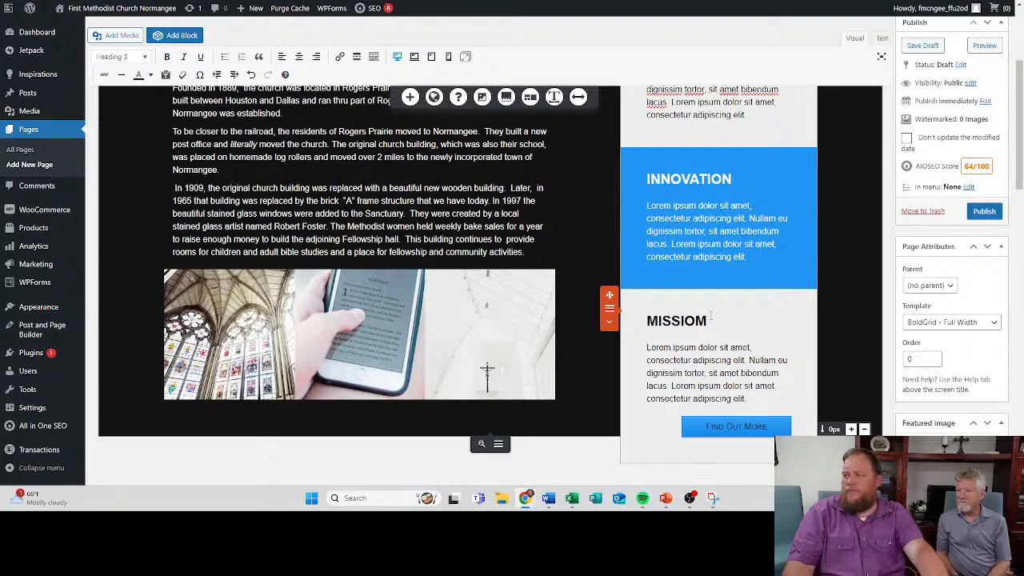
pyautogui.scroll(3, 711, 316)
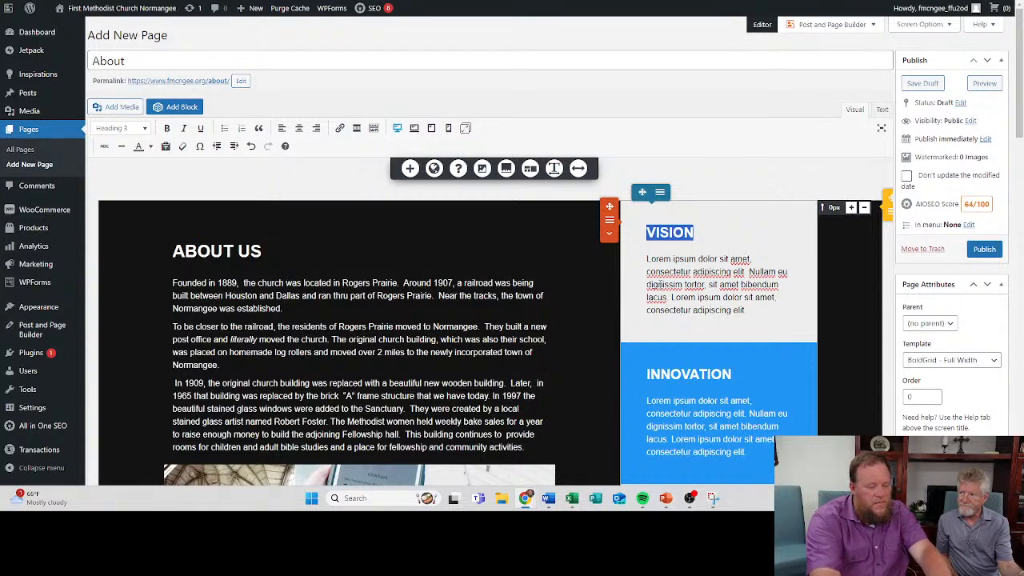
pyautogui.write('W')
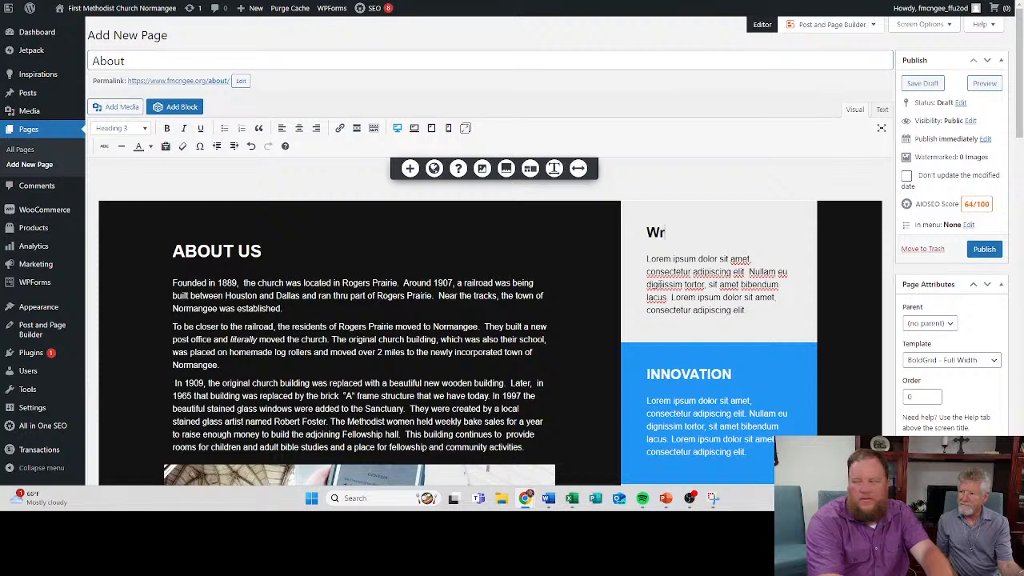
pyautogui.write('orship Pa')
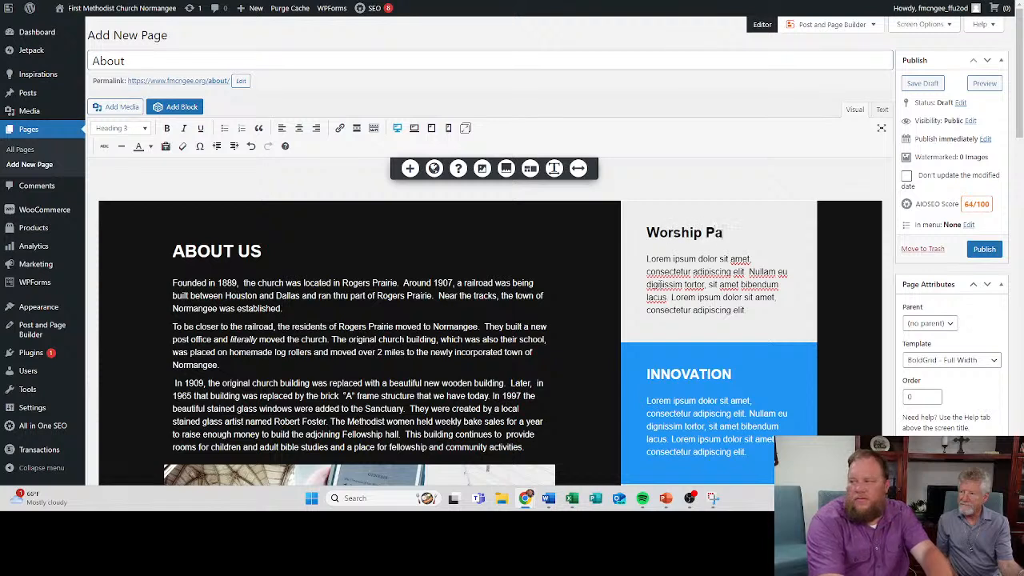
pyautogui.write('ssionately')
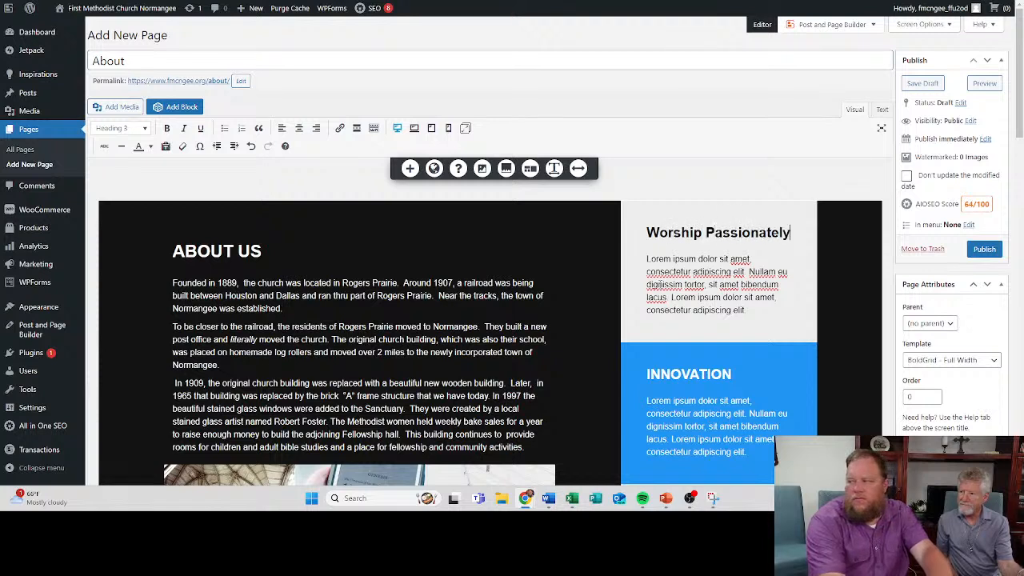
pyautogui.press('BackSpace')
pyautogui.press('BackSpace')
pyautogui.press('BackSpace')
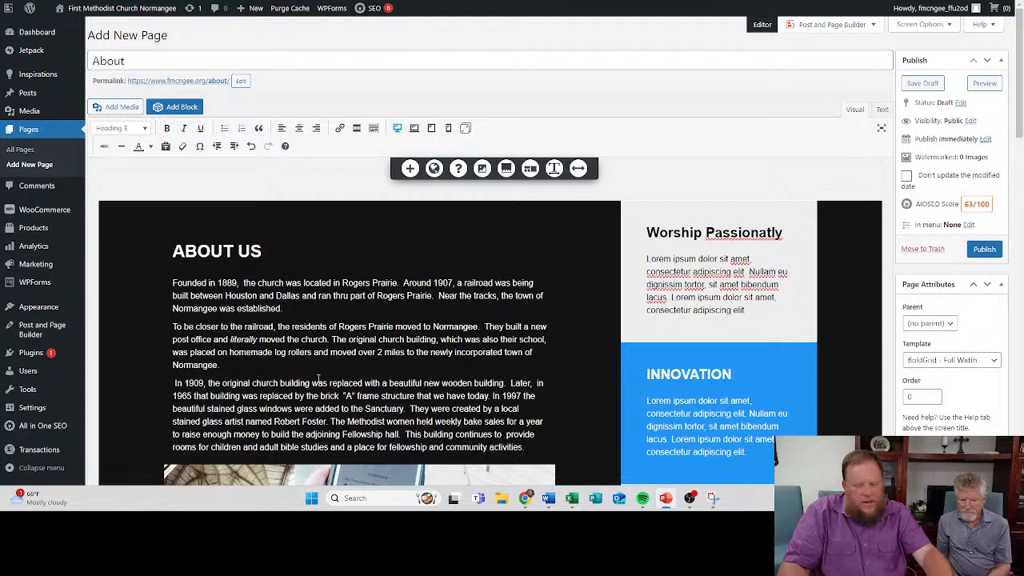
# - Replace the placeholder paragraph under "Worship Passionatly" with the copied text beginning "Worship is not an event"
pyautogui.moveTo(697, 297); pyautogui.dragTo(752, 310)
pyautogui.hotkey('ctrl', 'a')
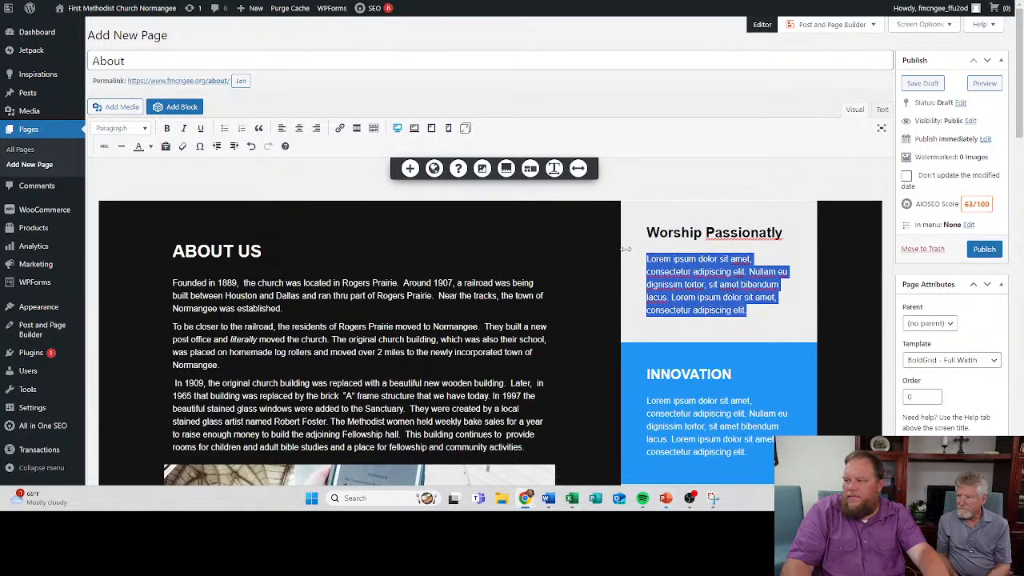
pyautogui.write('Worship is not an event, or just something we do. We worship with passion. We surrender fully to the one God revealed in three person – the Father, the Son, and the Holy Spirit')
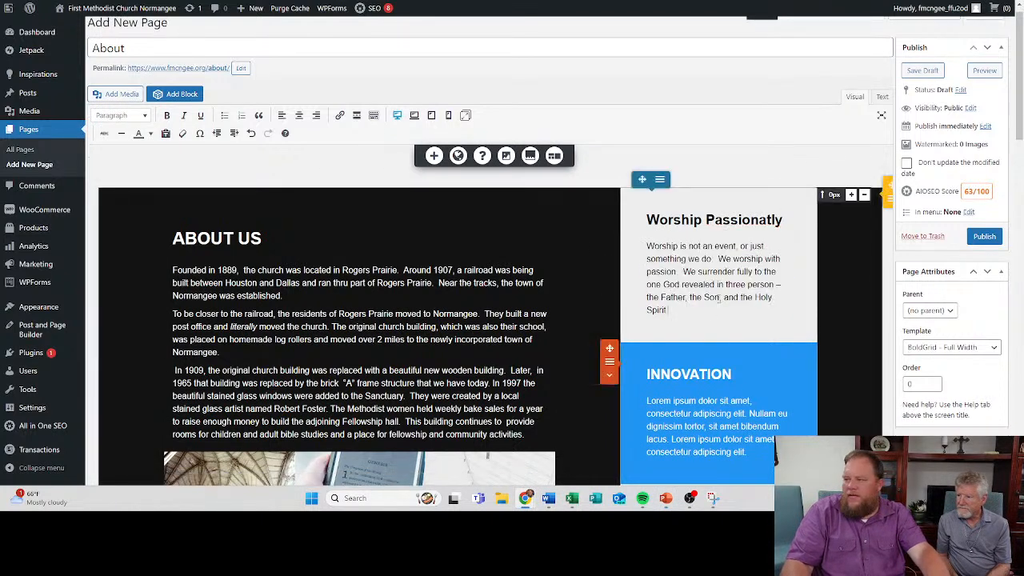
# - Replace the INNOVATION heading in the blue box with "Love Extravagantly"
pyautogui.scroll(-3, 673, 338)
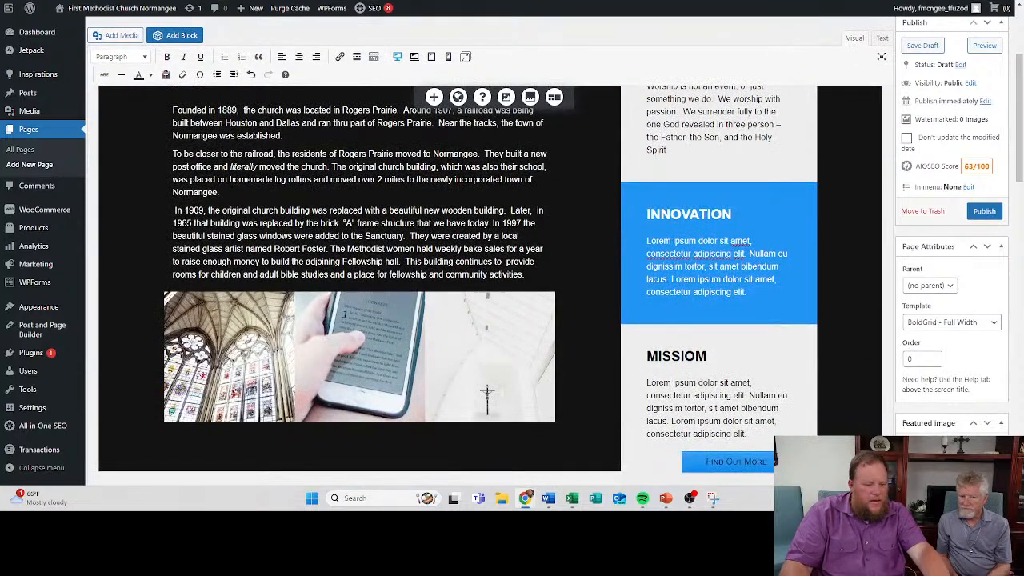
pyautogui.hotkey('alt', 'Tab')
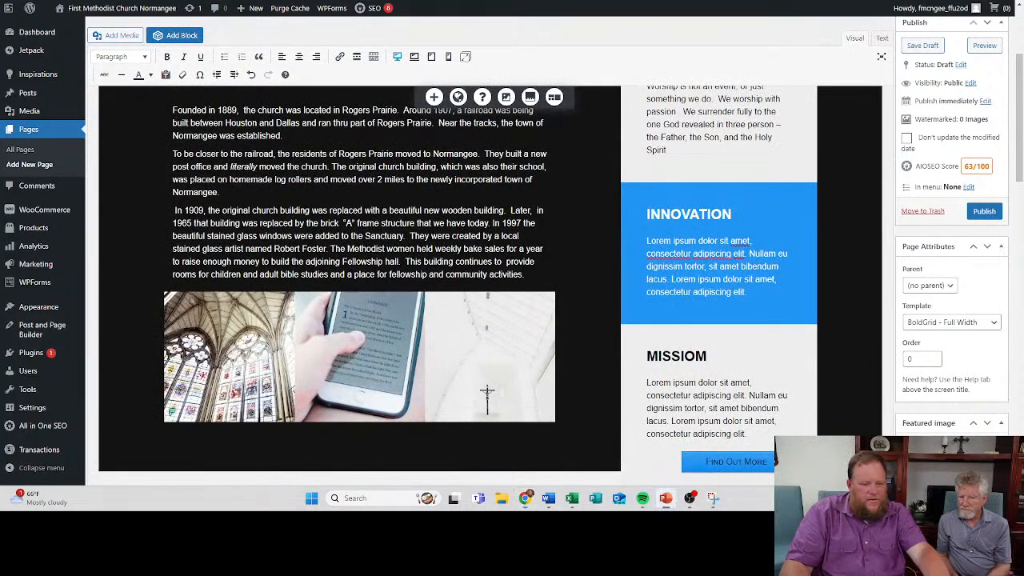
pyautogui.doubleClick(707, 214)
pyautogui.write('Love Extravagantly')
pyautogui.hotkey('ctrl', 'z')
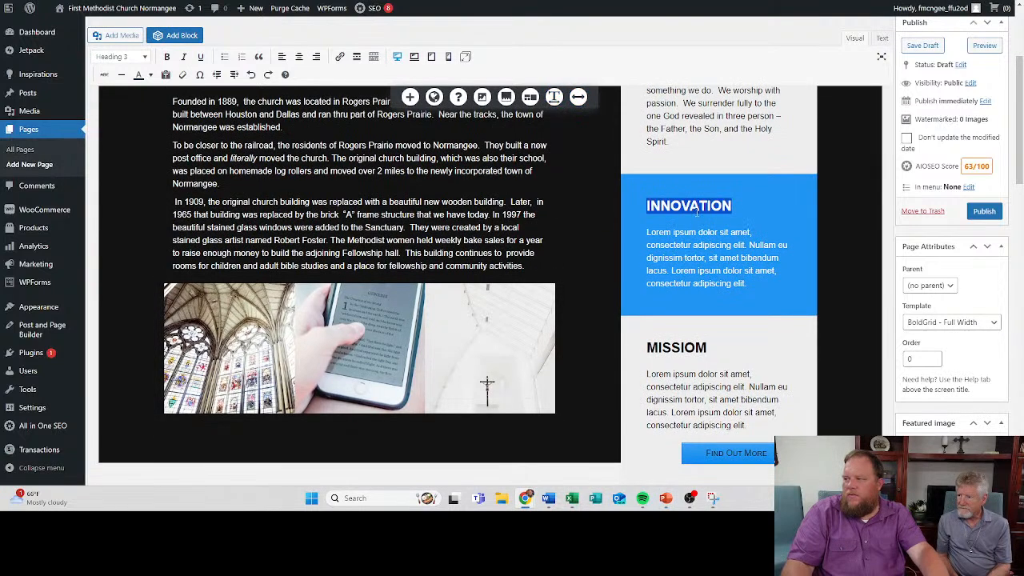
pyautogui.rightClick(696, 206)
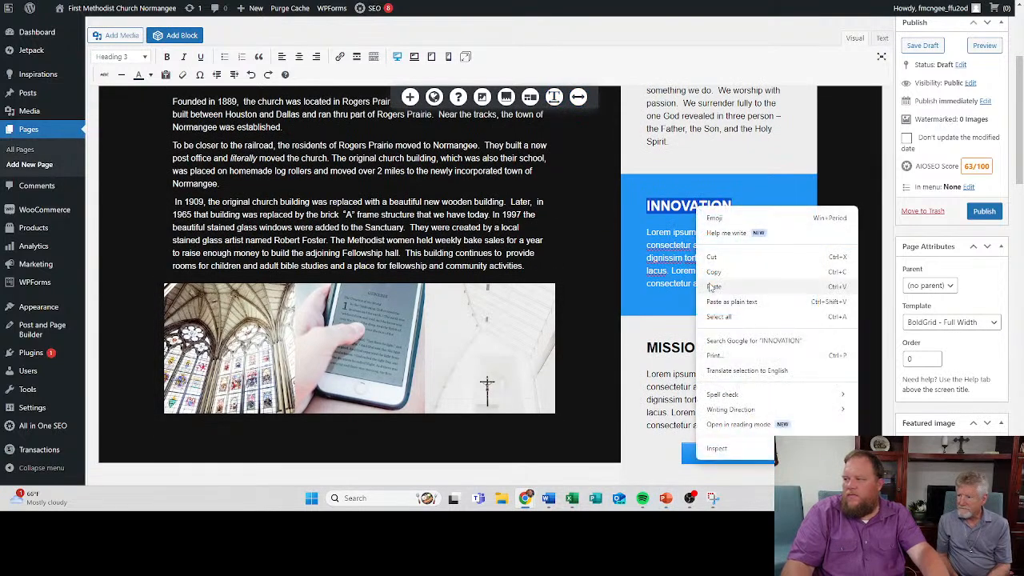
pyautogui.click(663, 203)
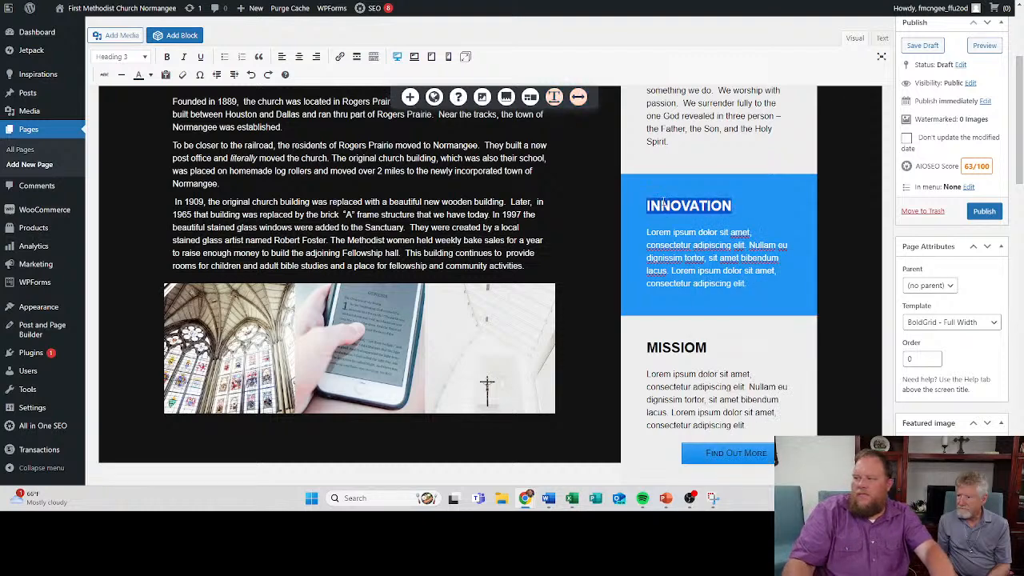
pyautogui.write('Love Extrave')
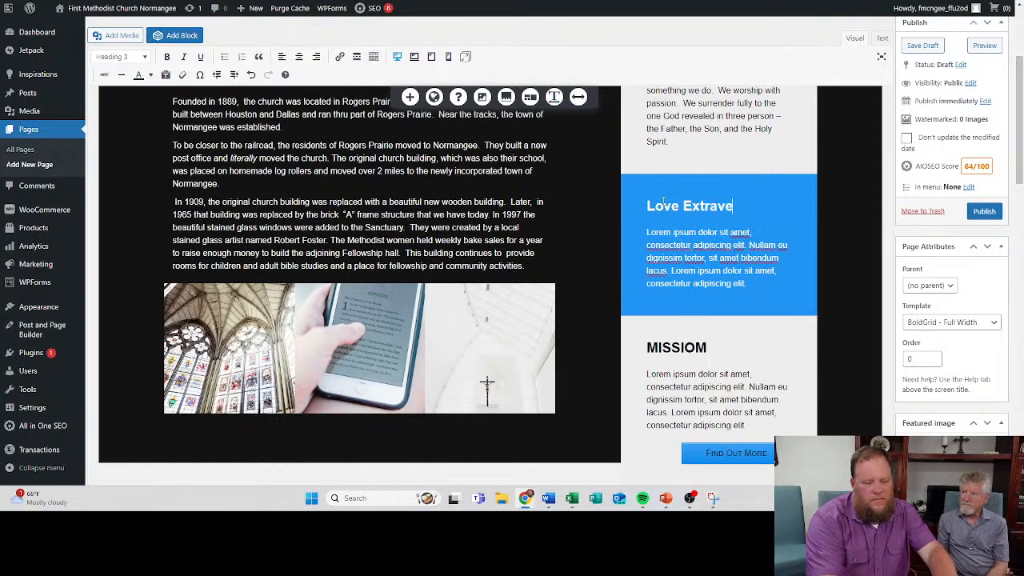
pyautogui.press('BackSpace')
pyautogui.write('age')
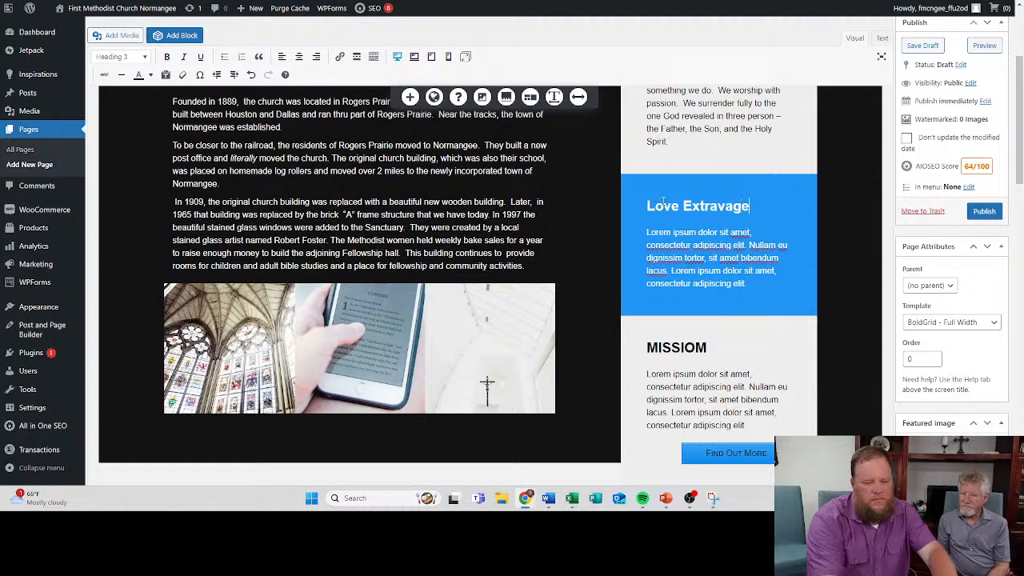
pyautogui.press('BackSpace')
pyautogui.write('antly')
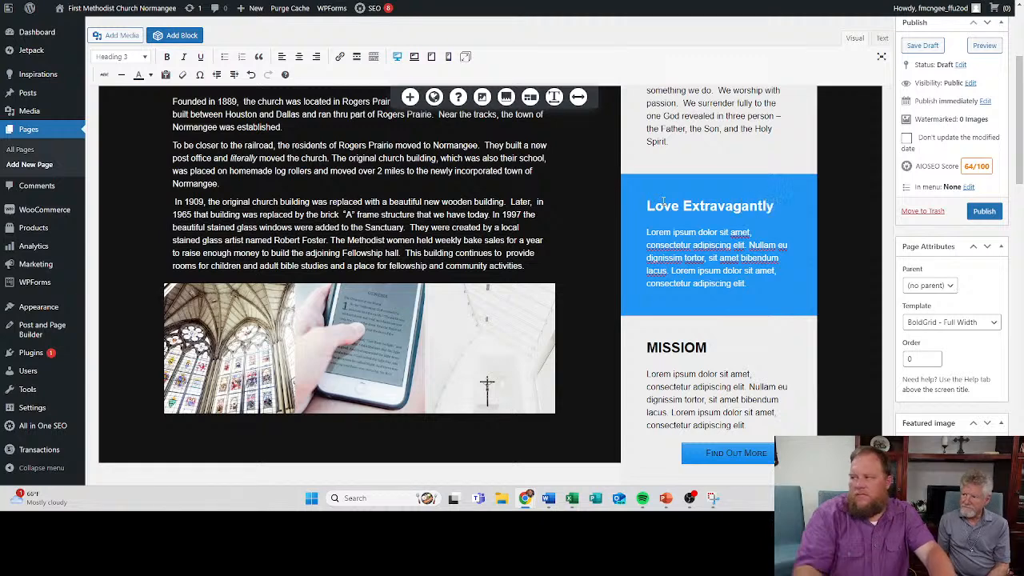
# - Replace the placeholder paragraph under "Love Extravagantly" with the copied text beginning "Jesus said the greatest commandment"
pyautogui.hotkey('alt', 'Tab')
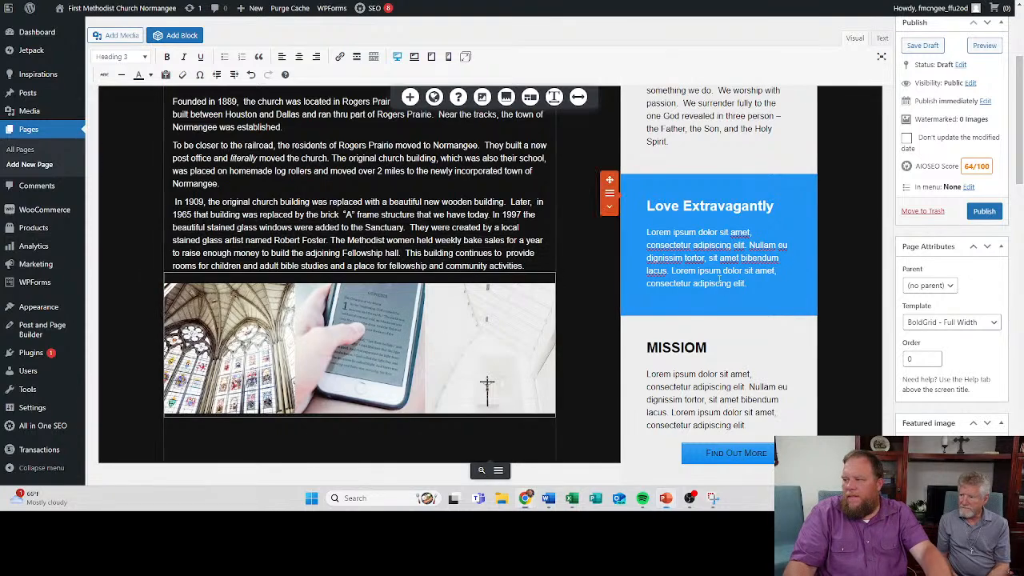
pyautogui.moveTo(646, 231); pyautogui.dragTo(719, 303)
pyautogui.write("Jesus said the greatest commandment is to love God and love each other how he first loved us (Matt 22:36-40). With the heart of Christ living in us, we openly love our God and all of God's people.")
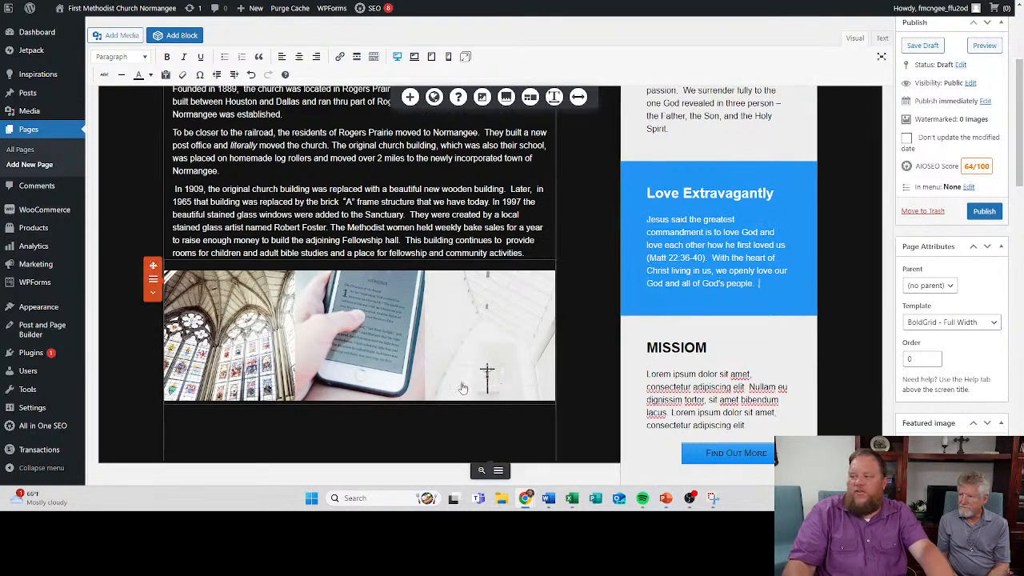
# - Change the MISSIOM heading to "Witness Boldly" and replace its placeholder paragraph with the copied text beginning "Our witness is bold and fearless"
pyautogui.hotkey('alt', 'Tab')
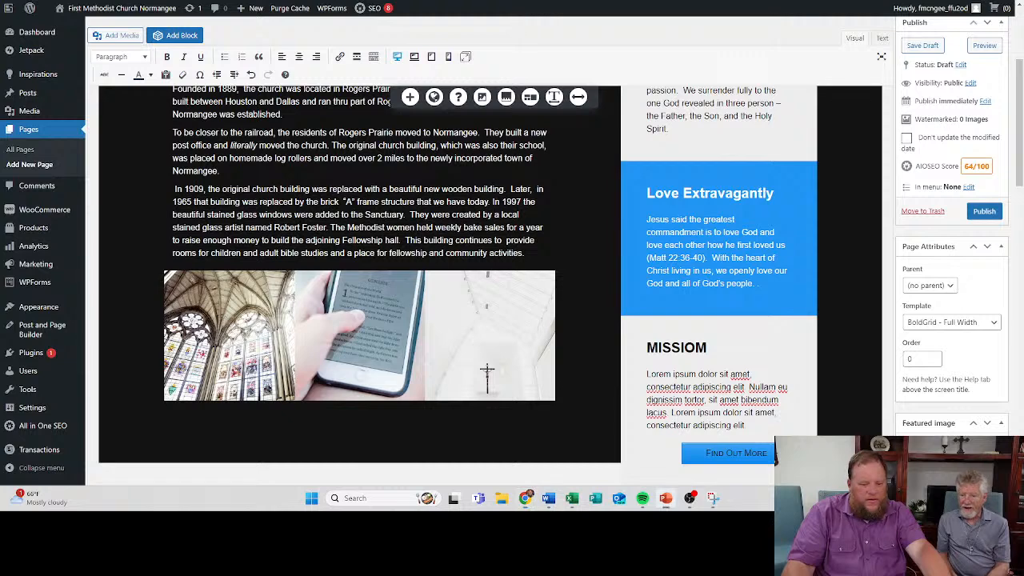
pyautogui.doubleClick(676, 347)
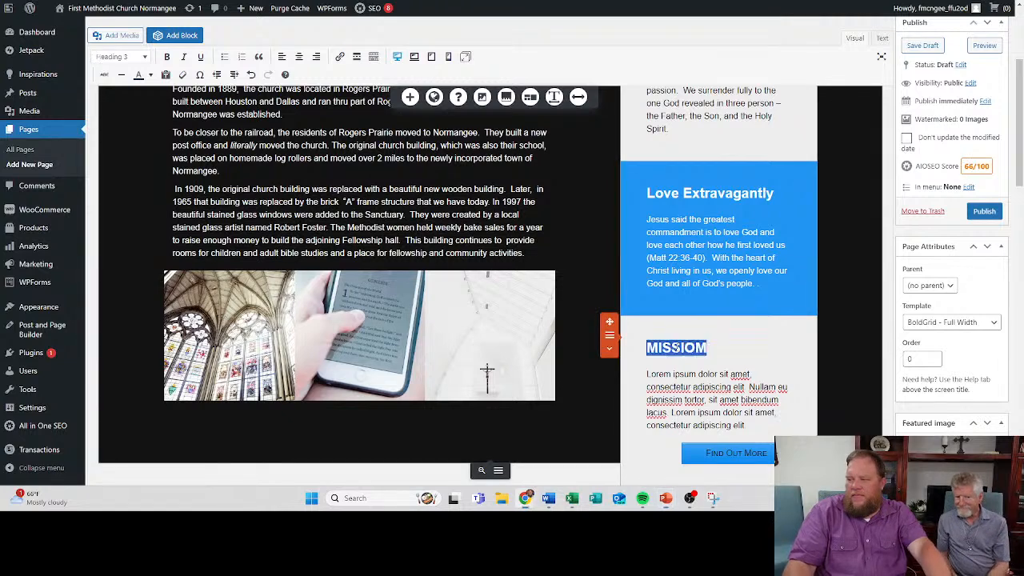
pyautogui.write('Witn')
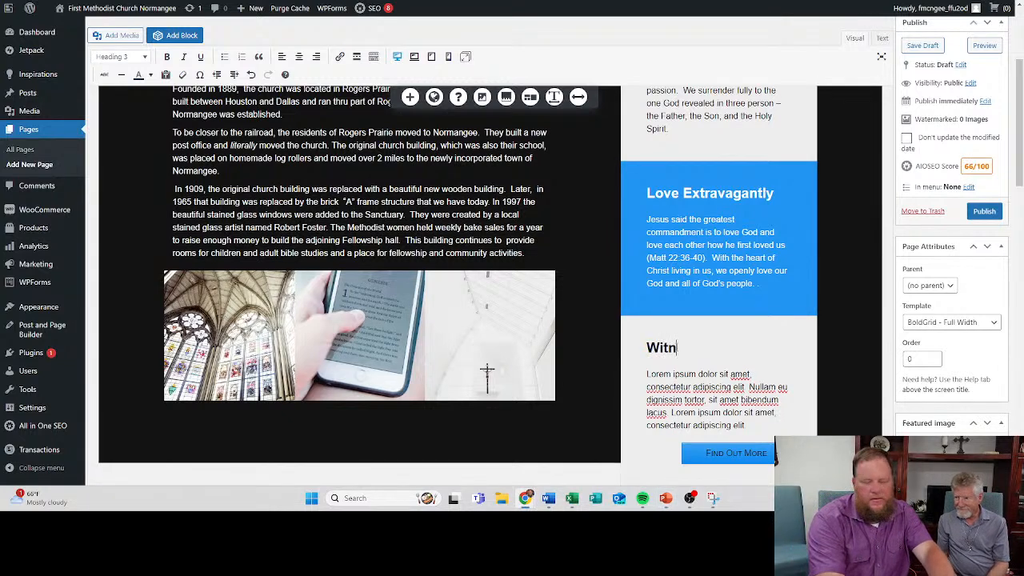
pyautogui.write('ess Boldly')
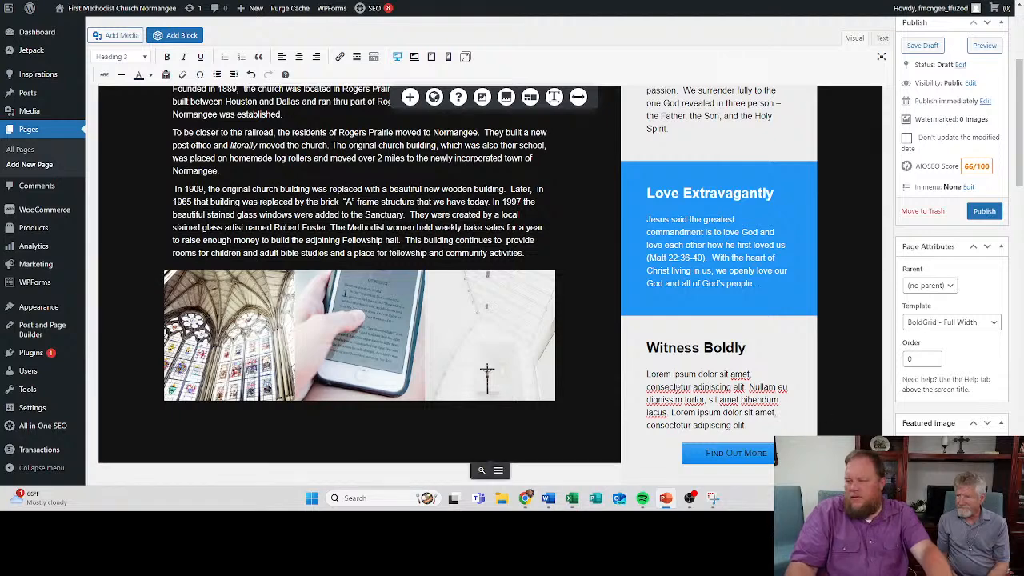
pyautogui.moveTo(646, 373); pyautogui.dragTo(723, 459)
pyautogui.write('Our witness is bold and fearless. We had the greatest message ever told, a history of God showing his love to us. With it the greatest gift ever given. This message is not for the few, but for all.')
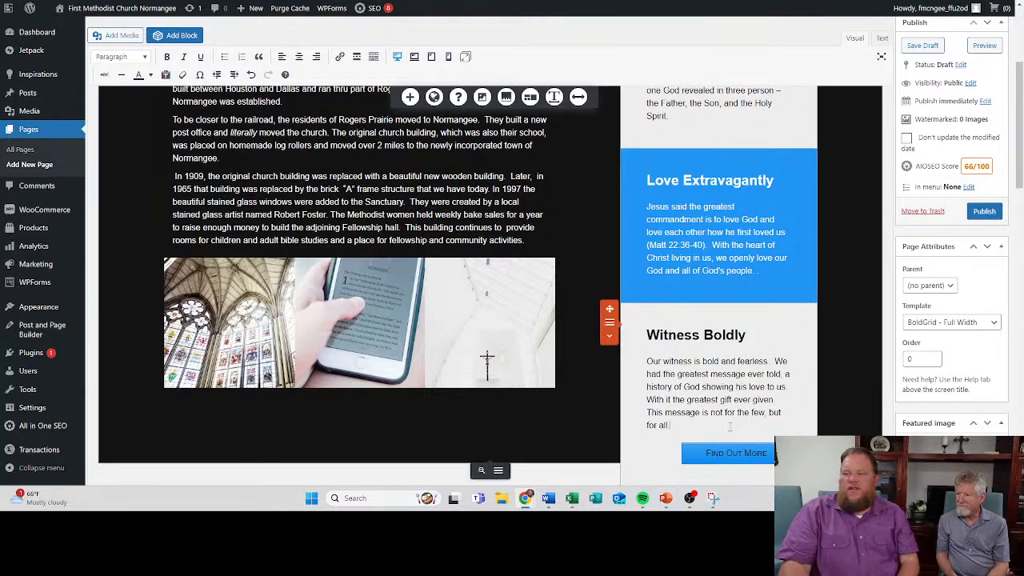
# - Delete the Find Out More button below the "Witness Boldly" text
pyautogui.scroll(-2, 737, 302)
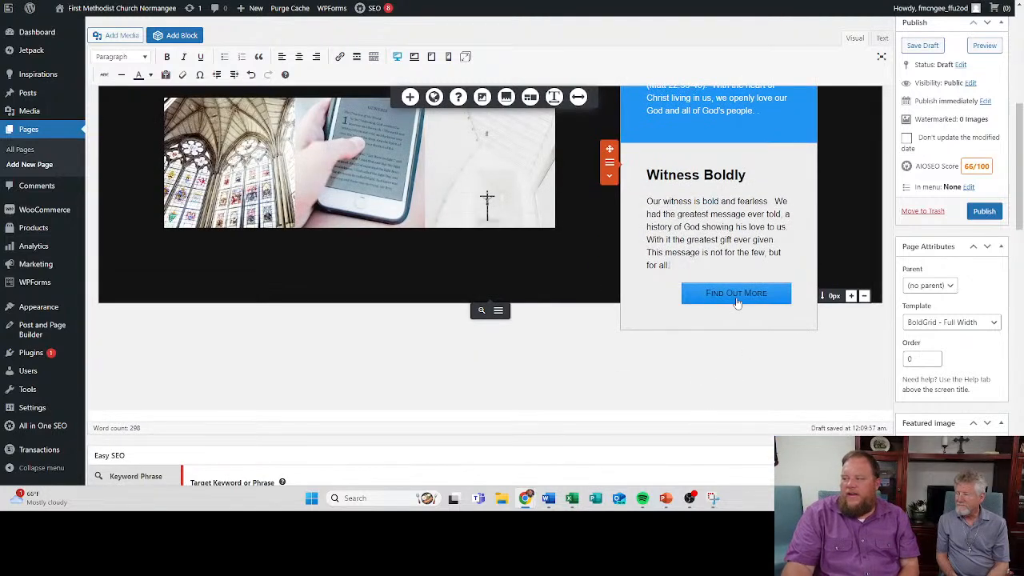
pyautogui.click(737, 302)
pyautogui.rightClick(751, 295)
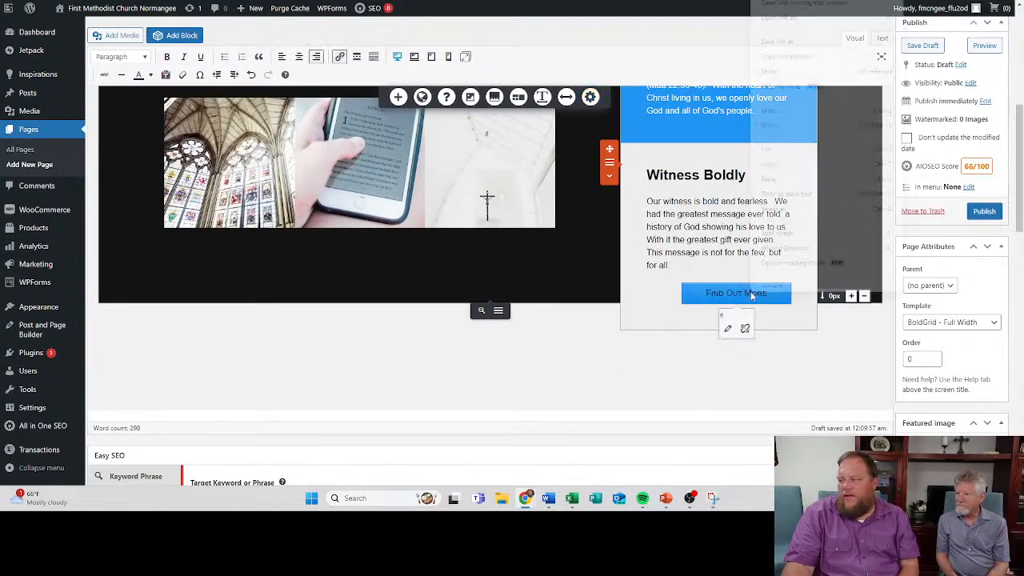
pyautogui.click(725, 303)
pyautogui.click(797, 294)
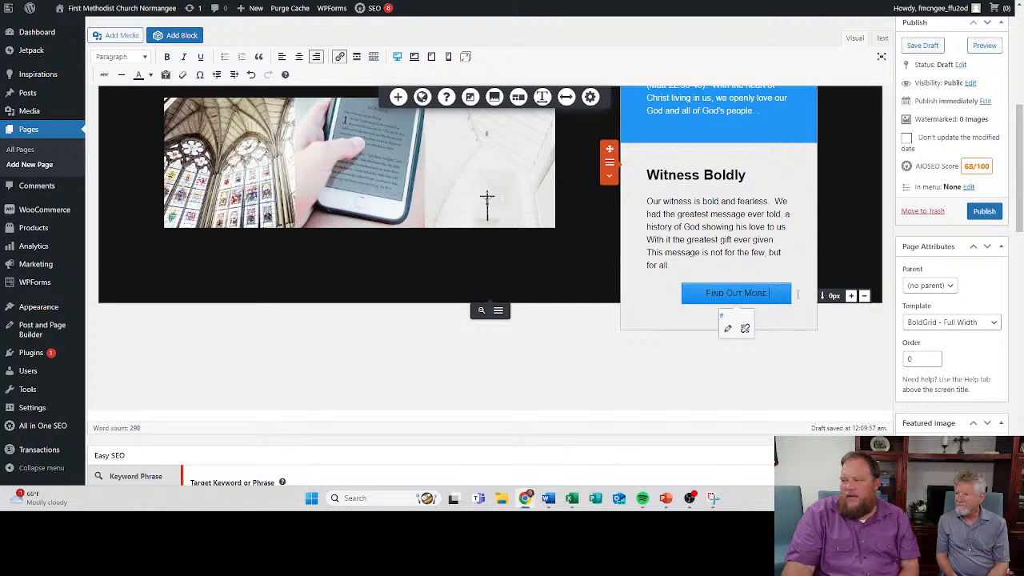
pyautogui.press('BackSpace')
pyautogui.press('BackSpace')
pyautogui.press('BackSpace')
pyautogui.press('BackSpace')
pyautogui.press('BackSpace')
pyautogui.press('BackSpace')
pyautogui.press('BackSpace')
pyautogui.press('BackSpace')
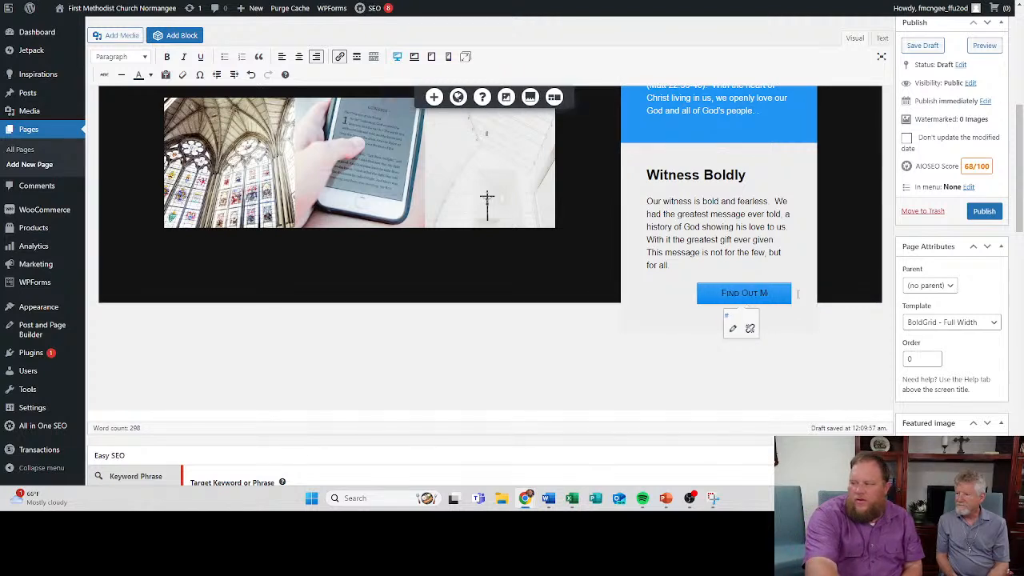
pyautogui.press('BackSpace')
pyautogui.press('BackSpace')
pyautogui.press('BackSpace')
pyautogui.press('BackSpace')
pyautogui.press('BackSpace')
pyautogui.press('BackSpace')
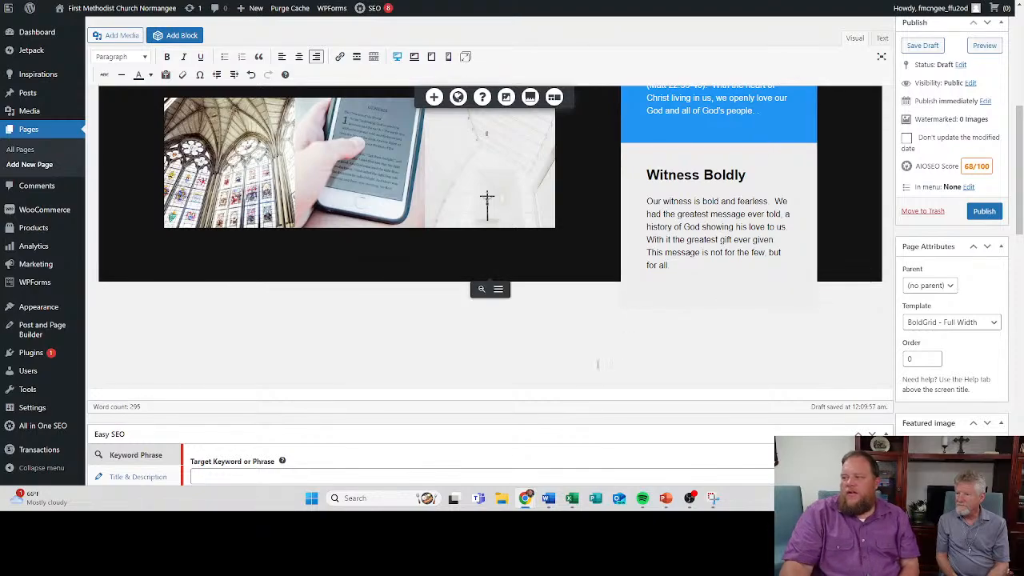
pyautogui.scroll(5, 598, 360)
pyautogui.scroll(-5, 396, 234)
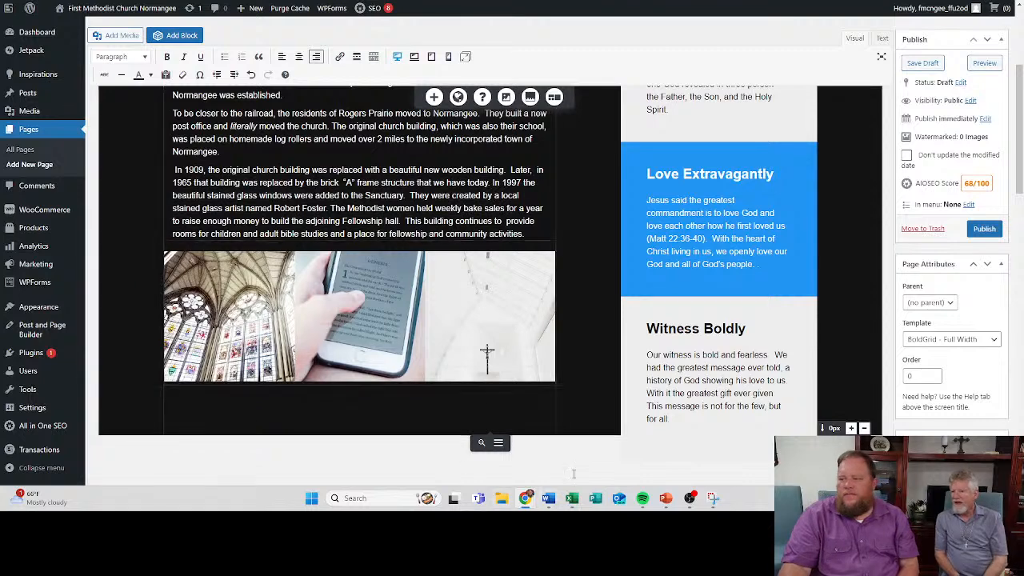
pyautogui.click(379, 337)
pyautogui.click(563, 344)
pyautogui.click(235, 305)
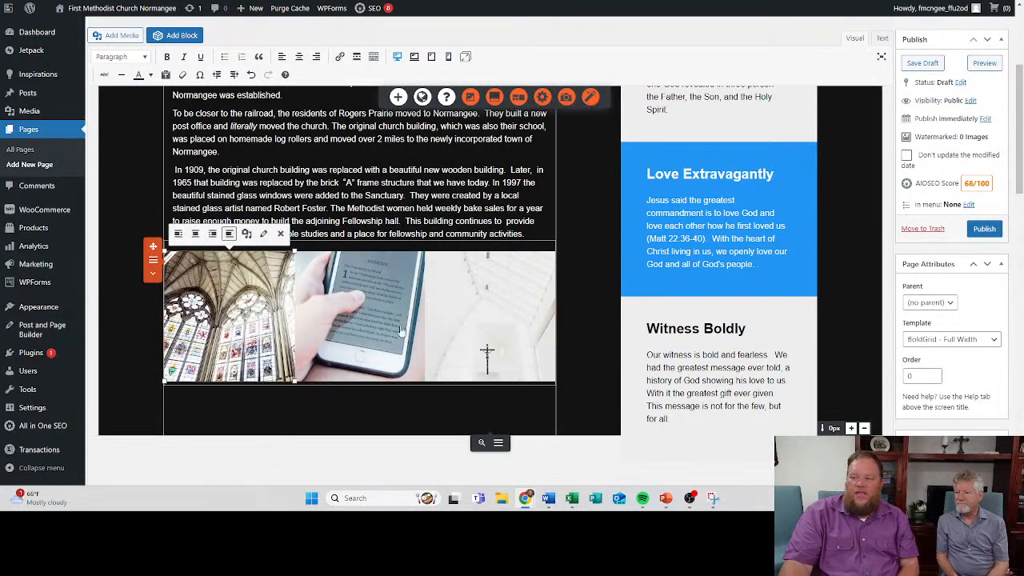
pyautogui.click(392, 332)
pyautogui.click(466, 328)
pyautogui.click(240, 319)
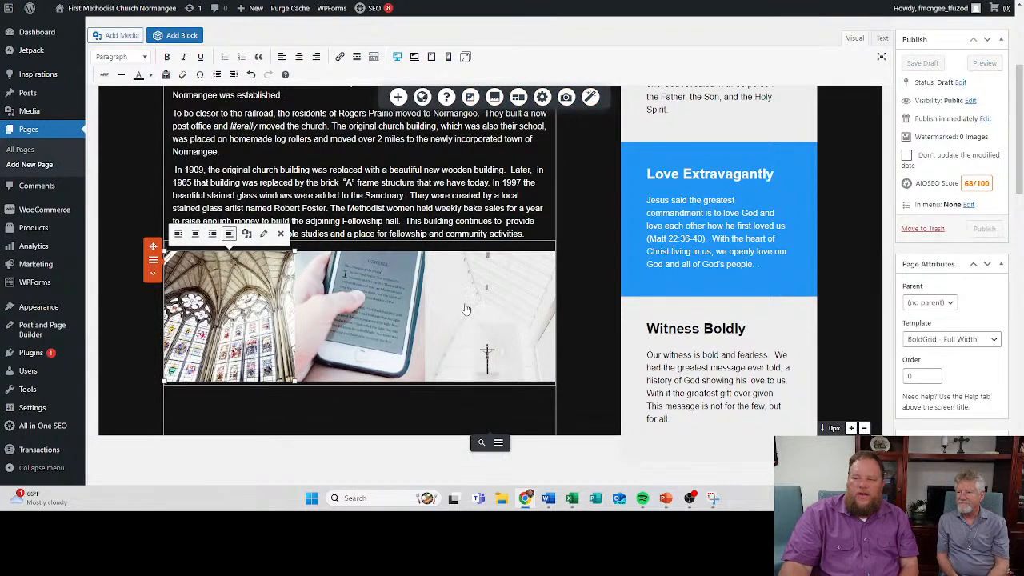
pyautogui.click(384, 315)
pyautogui.click(512, 323)
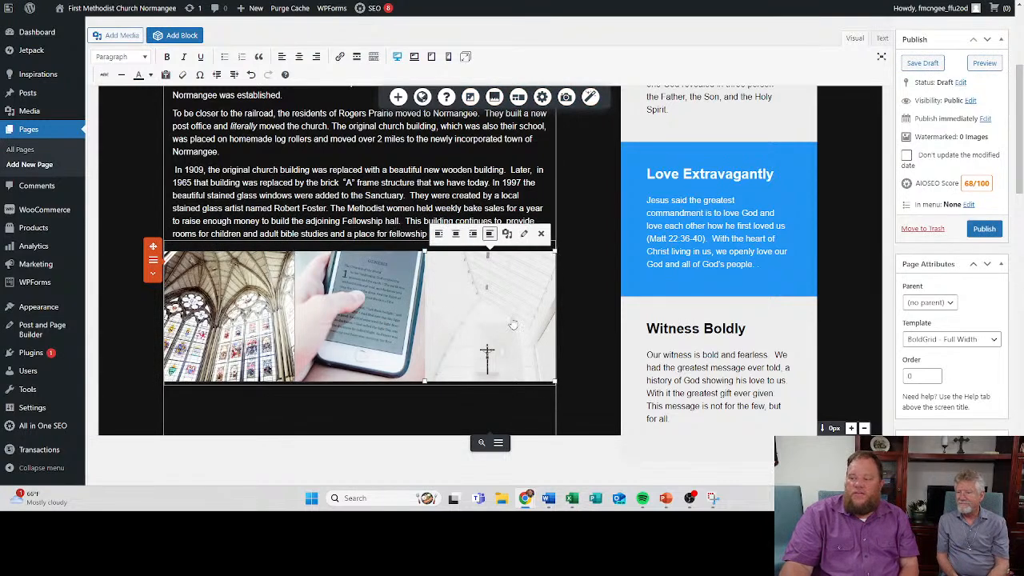
# - Replace the cathedral image below the history text with the stained glass picture Picture13.jpg, cropped square around the window
pyautogui.click(271, 314)
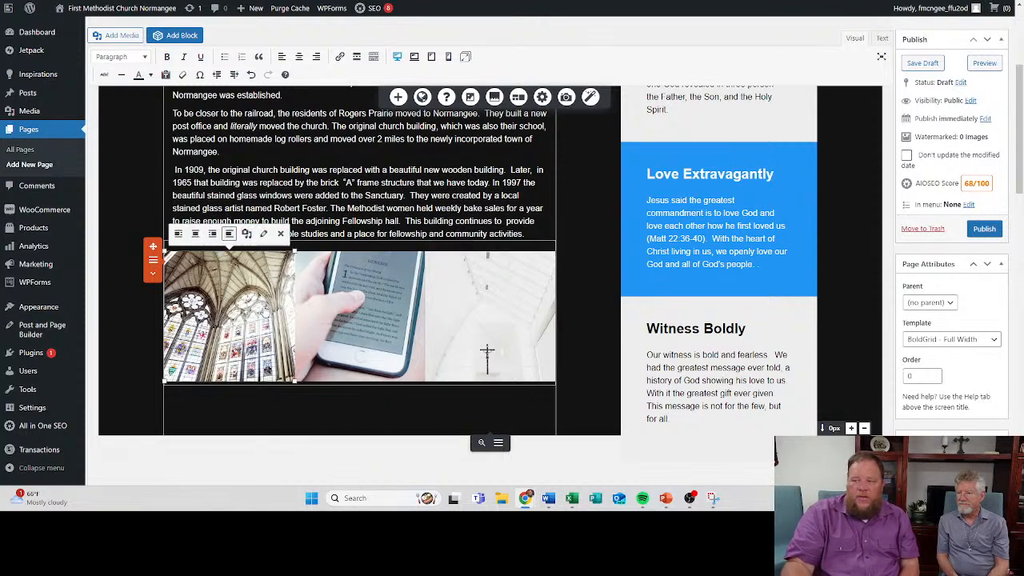
pyautogui.click(246, 234)
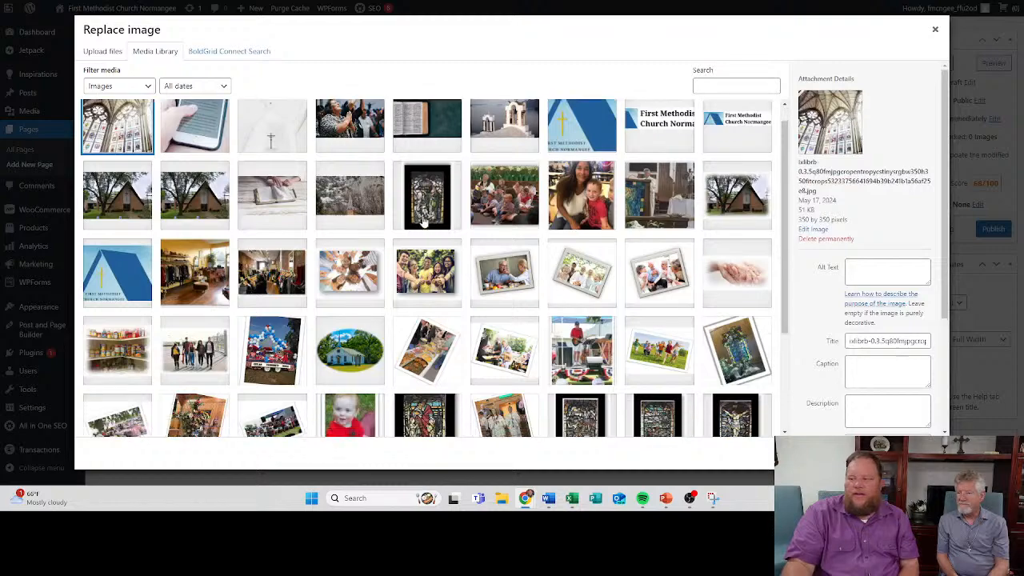
pyautogui.scroll(-3, 424, 222)
pyautogui.scroll(3, 399, 273)
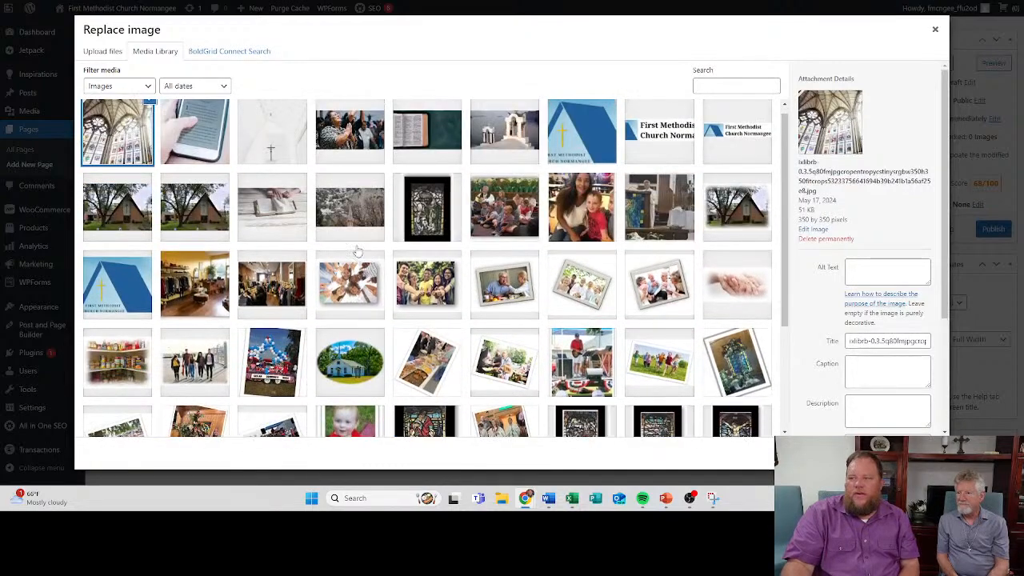
pyautogui.scroll(-3, 357, 252)
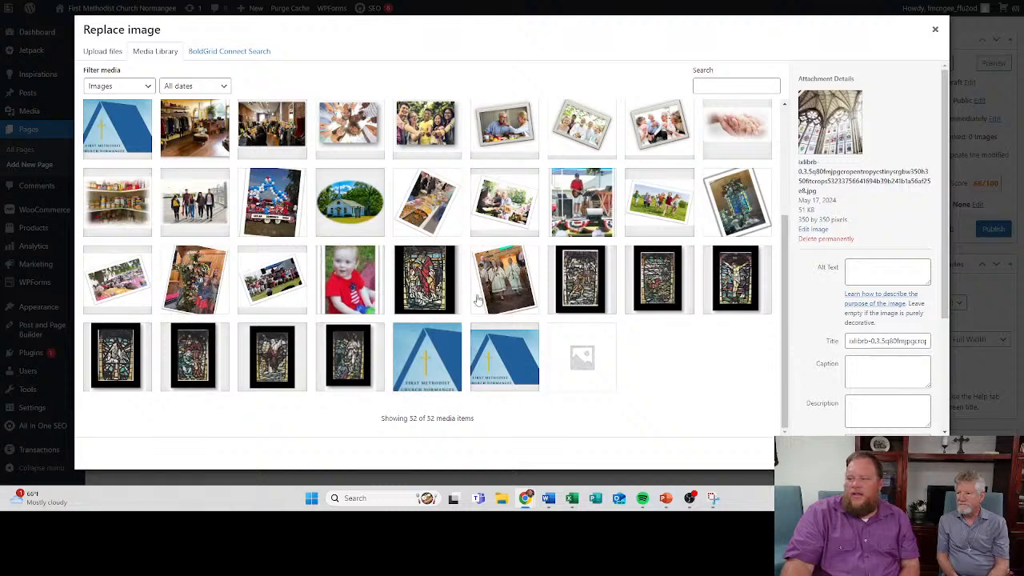
pyautogui.click(428, 294)
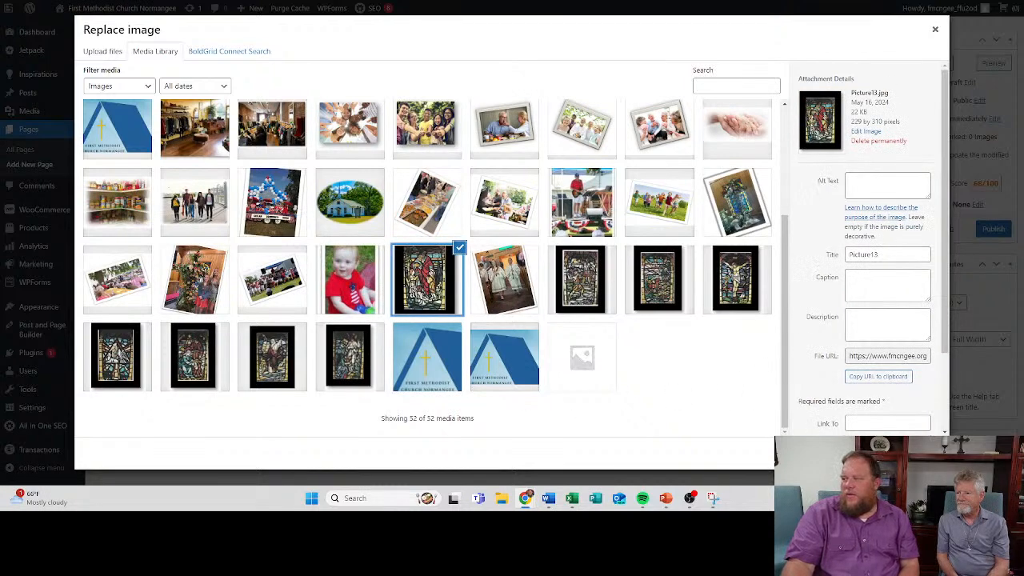
pyautogui.click(905, 453)
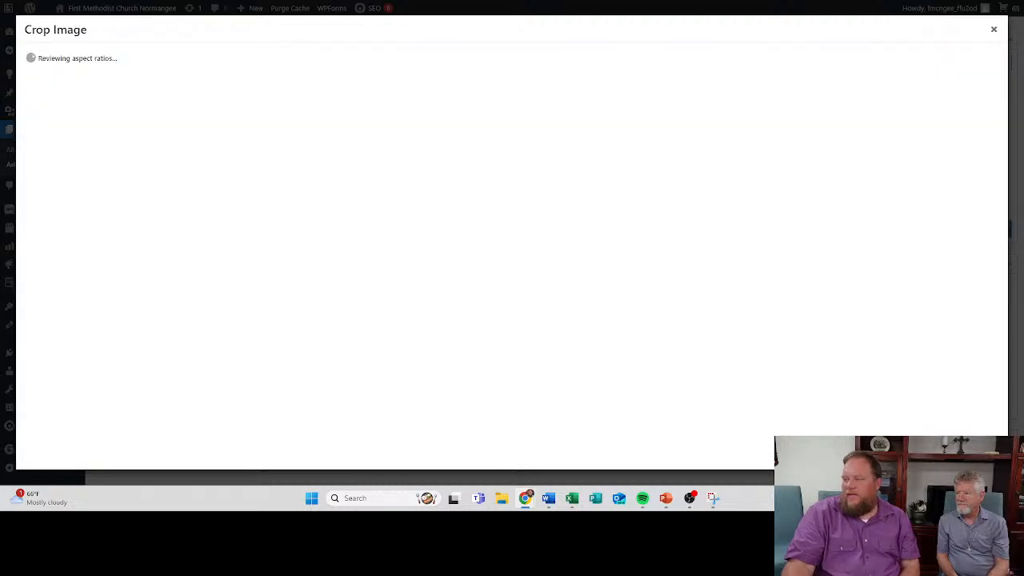
pyautogui.moveTo(82, 152); pyautogui.dragTo(85, 149)
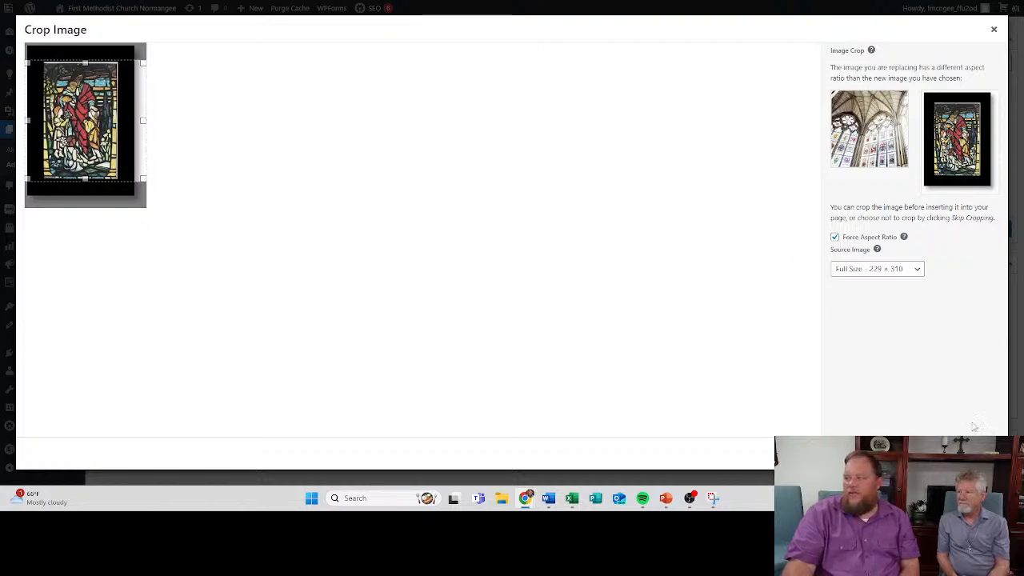
pyautogui.click(972, 452)
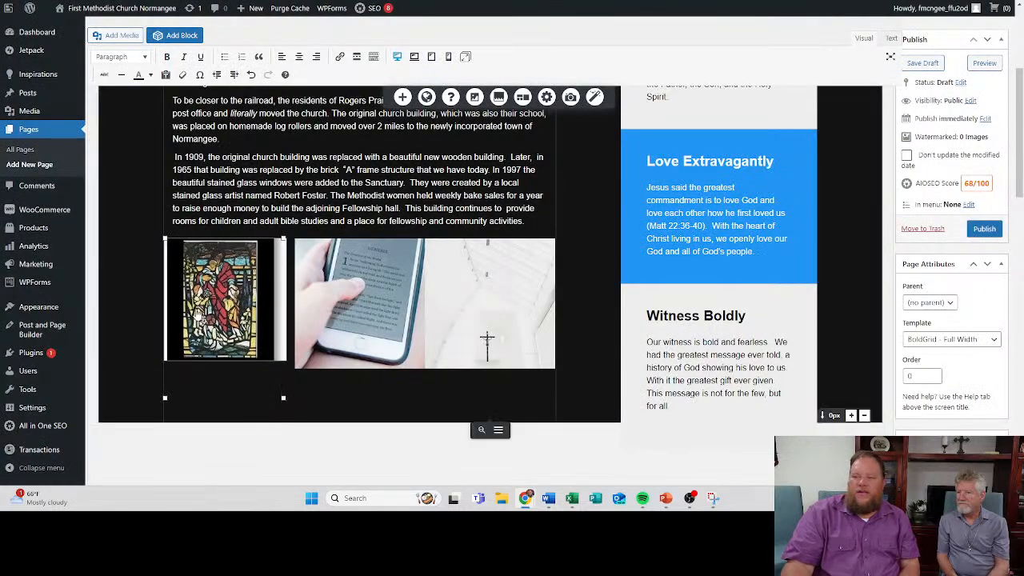
# - Enlarge the stained glass image to match the height of the neighbouring phone image
pyautogui.click(413, 365)
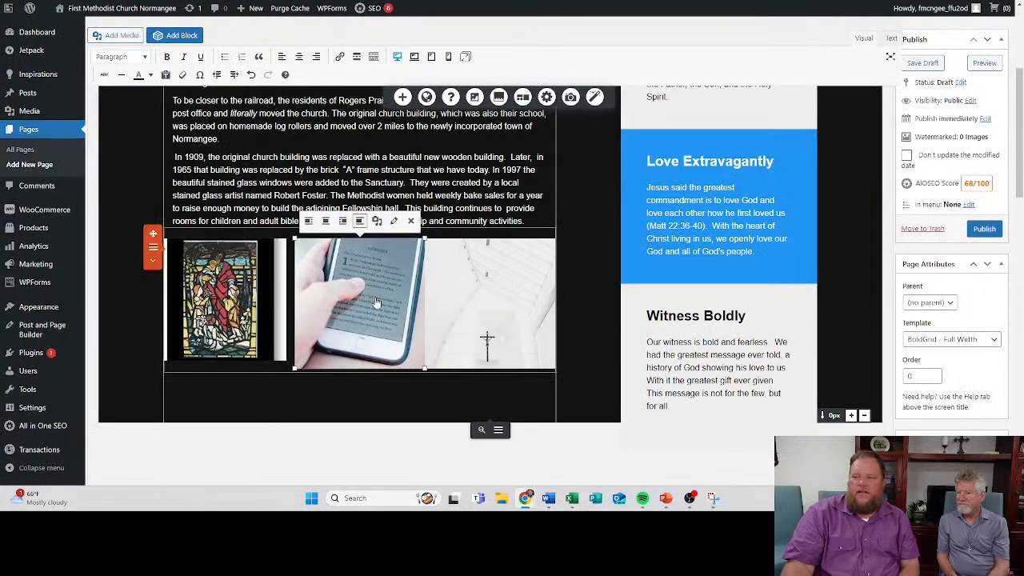
pyautogui.click(269, 311)
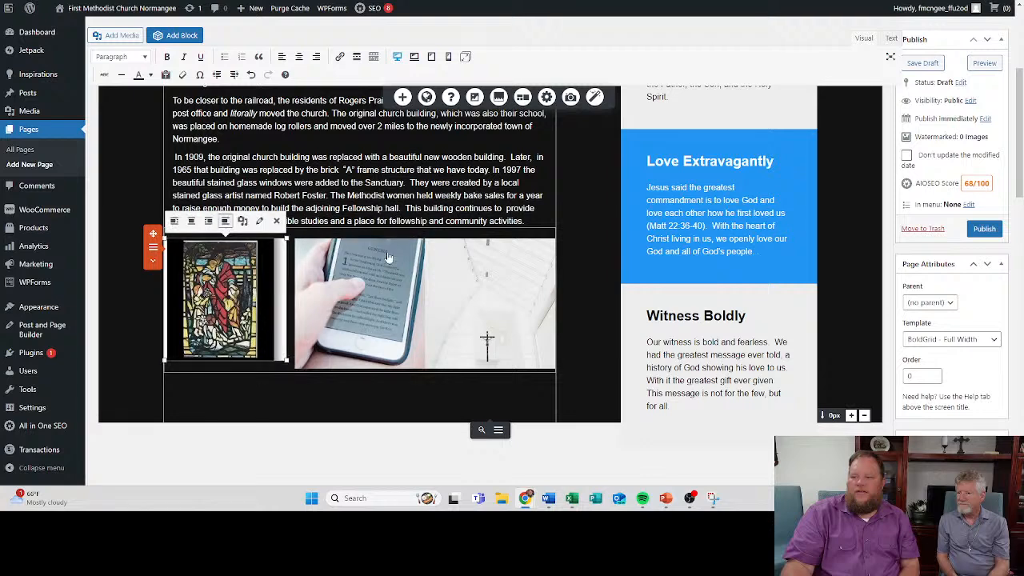
pyautogui.moveTo(291, 359); pyautogui.dragTo(294, 368)
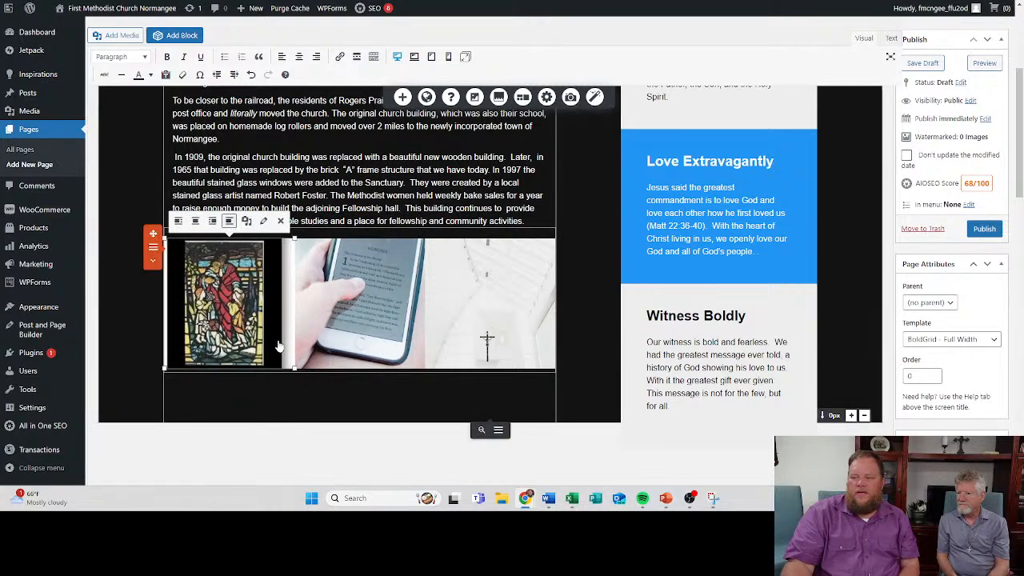
# - Replace the phone image with Picture3.jpg, cropped square to include both faces, and enlarge it to match the stained glass image
pyautogui.click(384, 290)
pyautogui.click(377, 221)
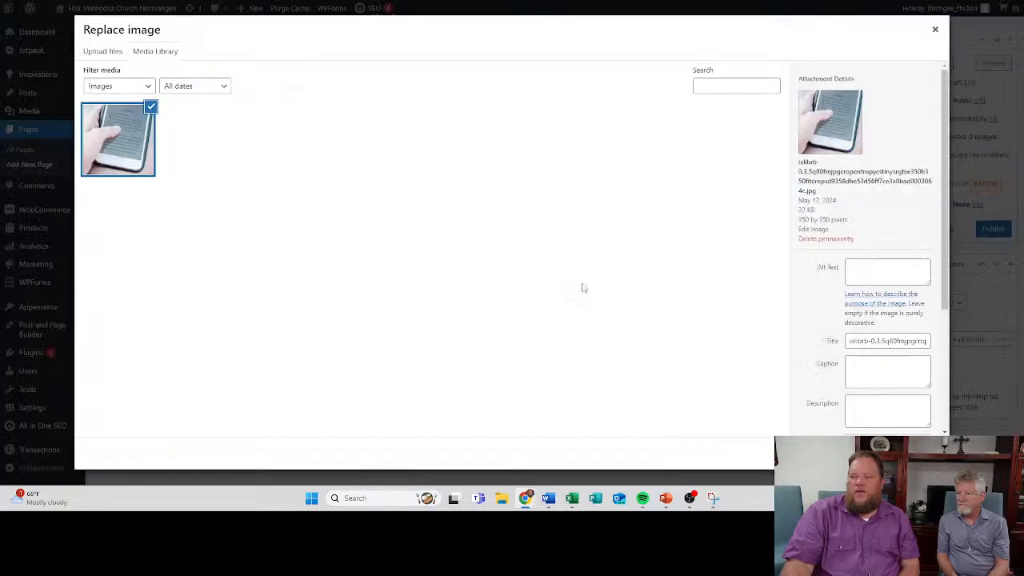
pyautogui.click(585, 219)
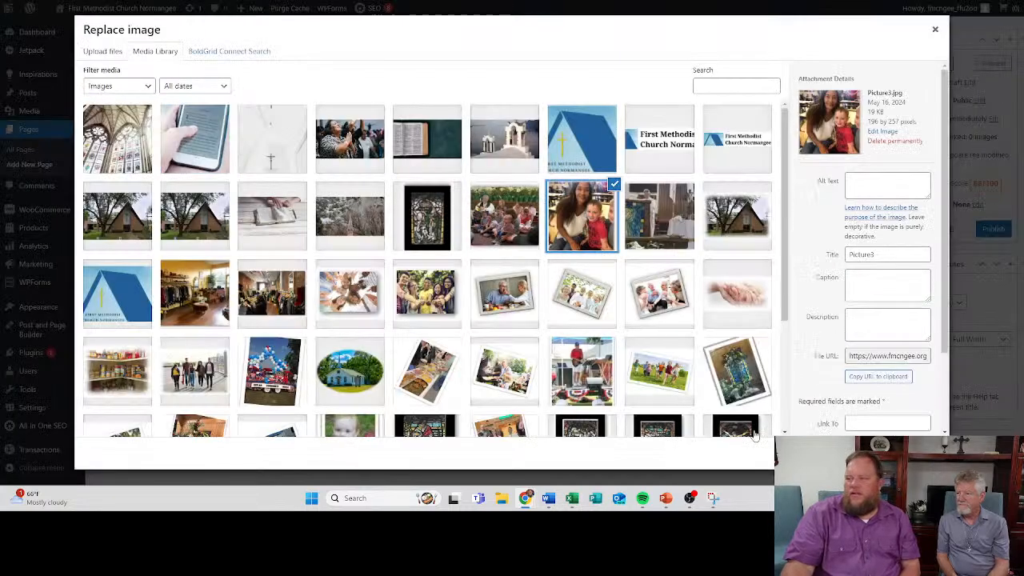
pyautogui.scroll(-3, 628, 254)
pyautogui.scroll(2, 616, 260)
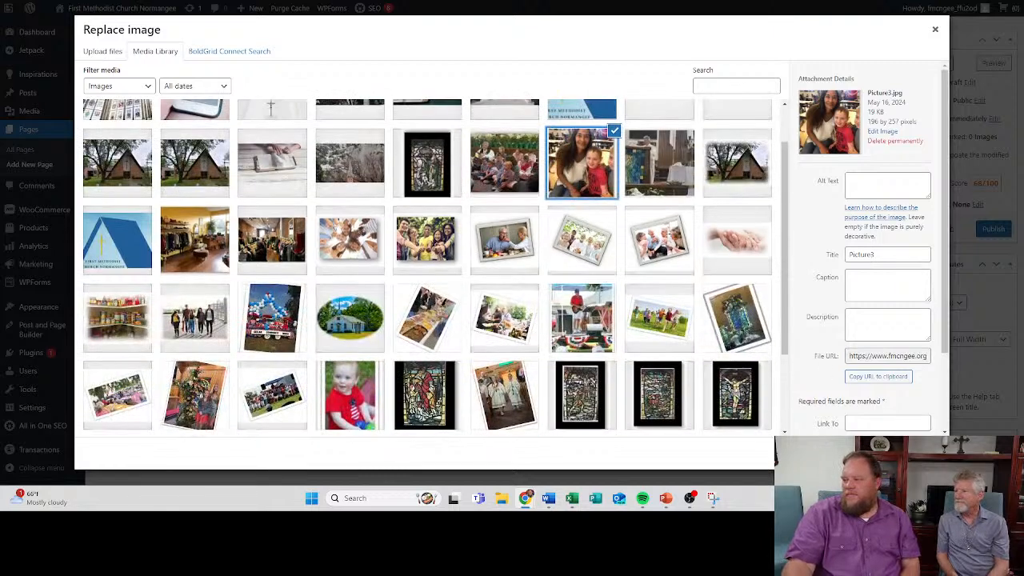
pyautogui.click(738, 438)
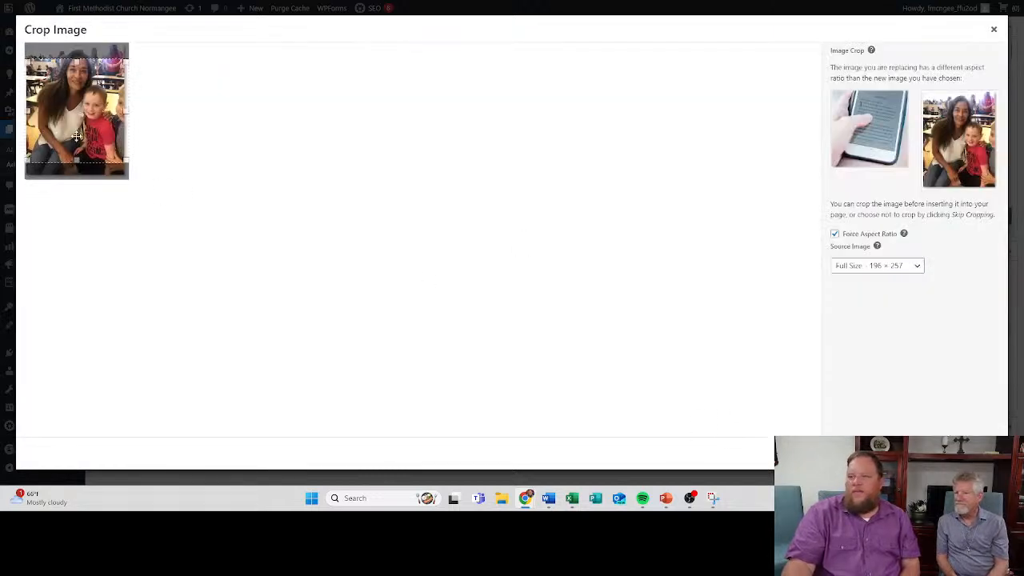
pyautogui.moveTo(74, 119); pyautogui.dragTo(73, 107)
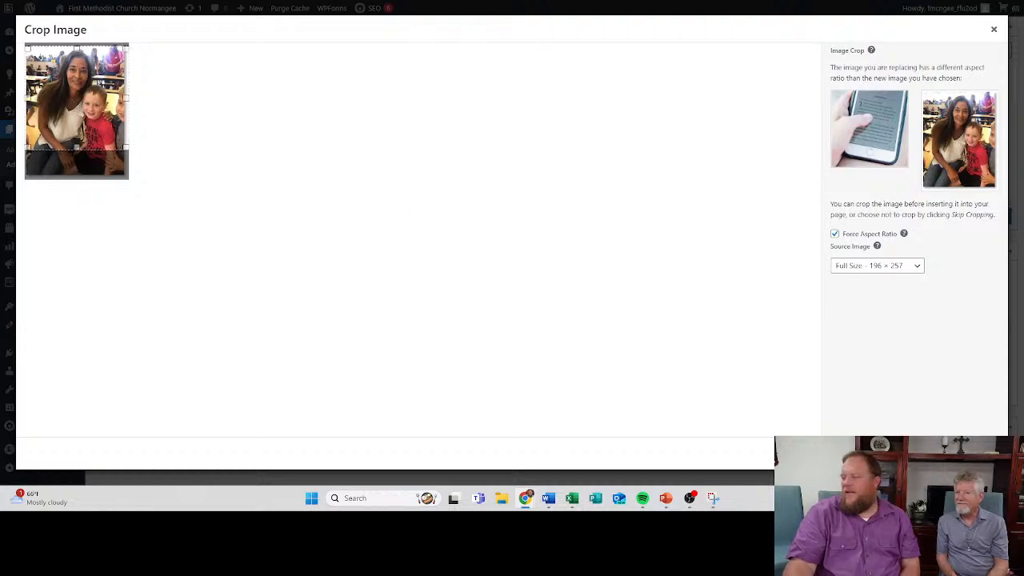
pyautogui.click(965, 453)
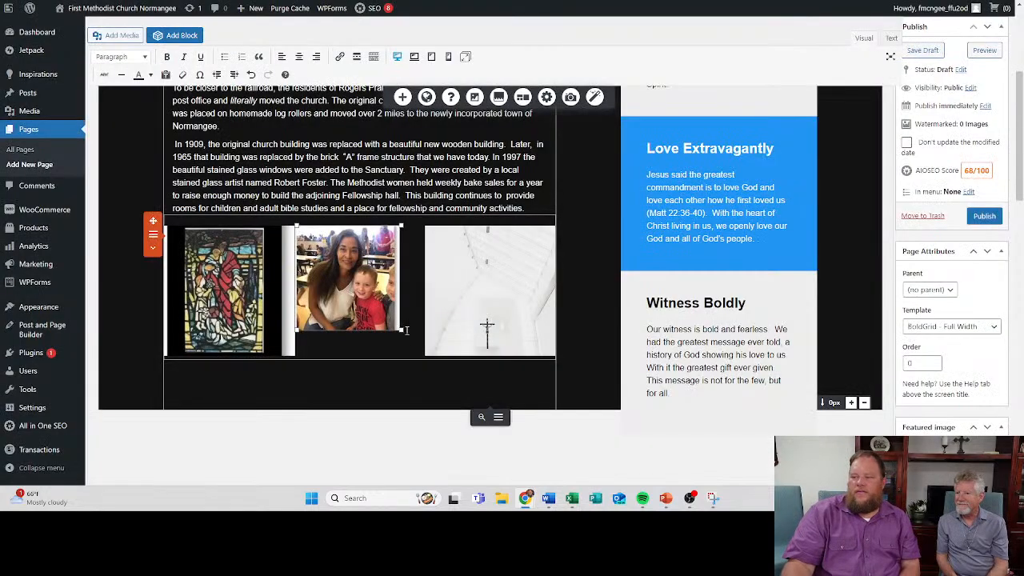
pyautogui.moveTo(402, 329); pyautogui.dragTo(423, 360)
# - Try to replace the white cross image with the clothing shop photo Picture34.jpg
pyautogui.click(486, 330)
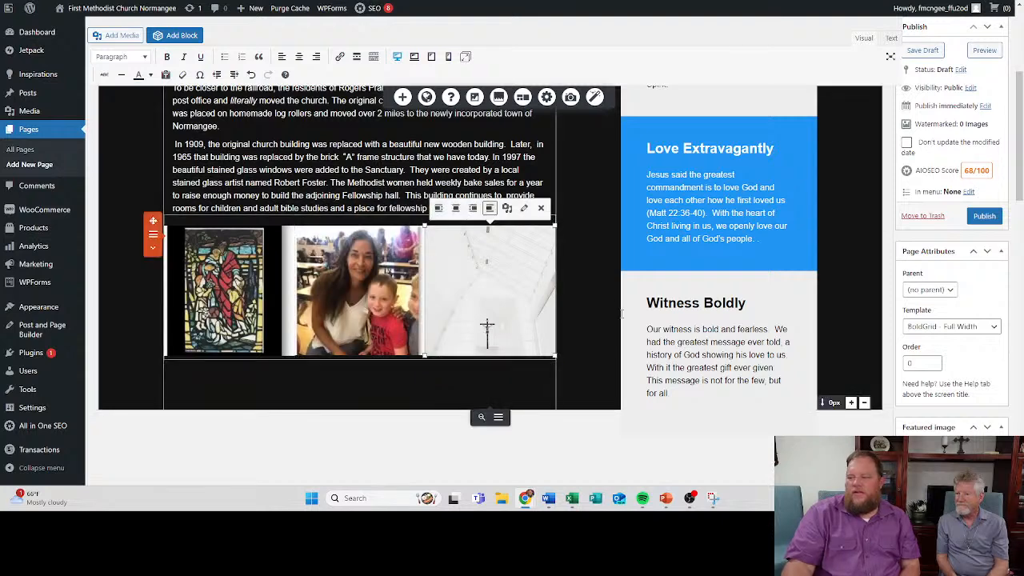
pyautogui.click(507, 208)
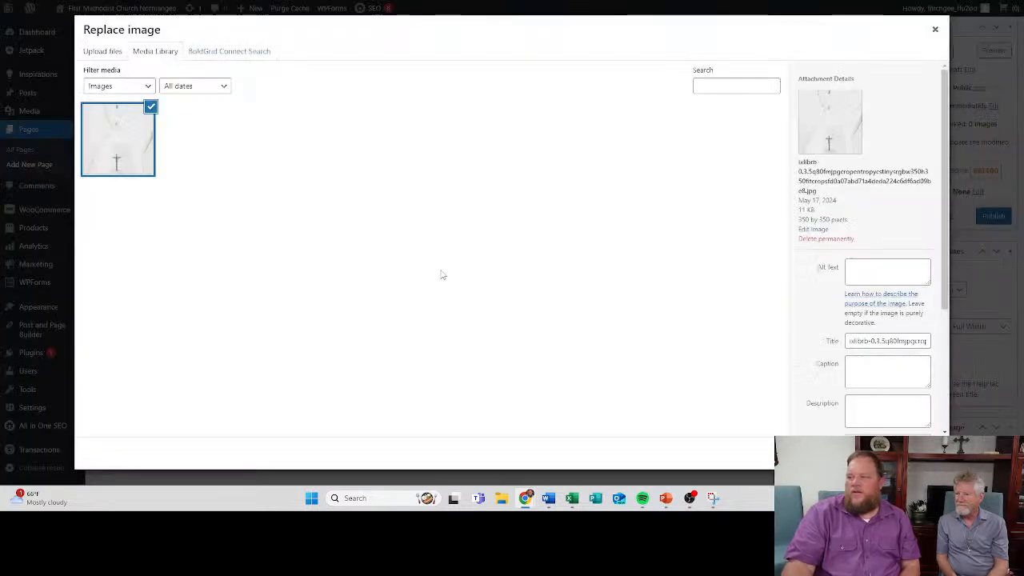
pyautogui.scroll(-1, 384, 328)
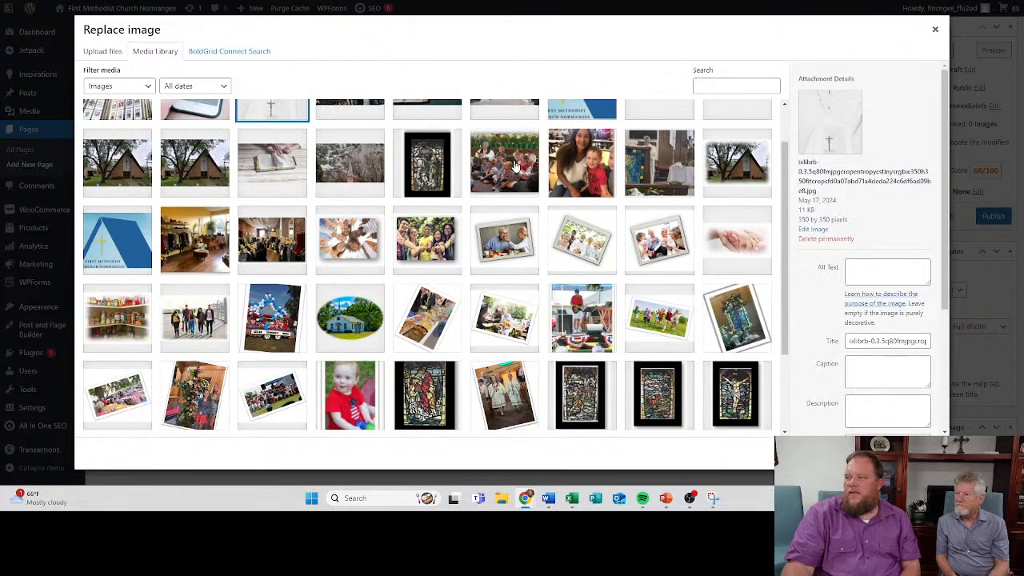
pyautogui.scroll(-1, 583, 207)
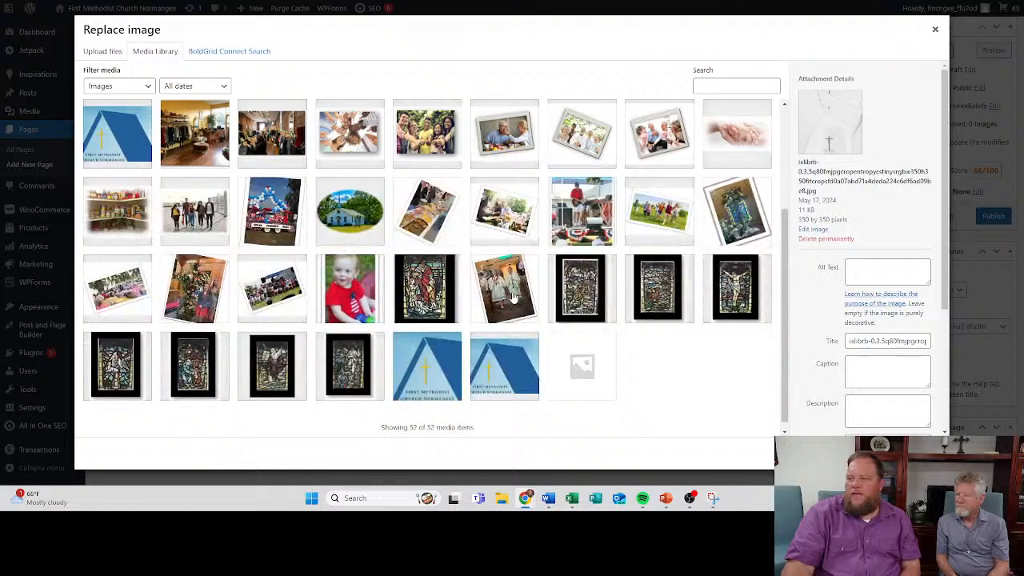
pyautogui.scroll(1, 394, 276)
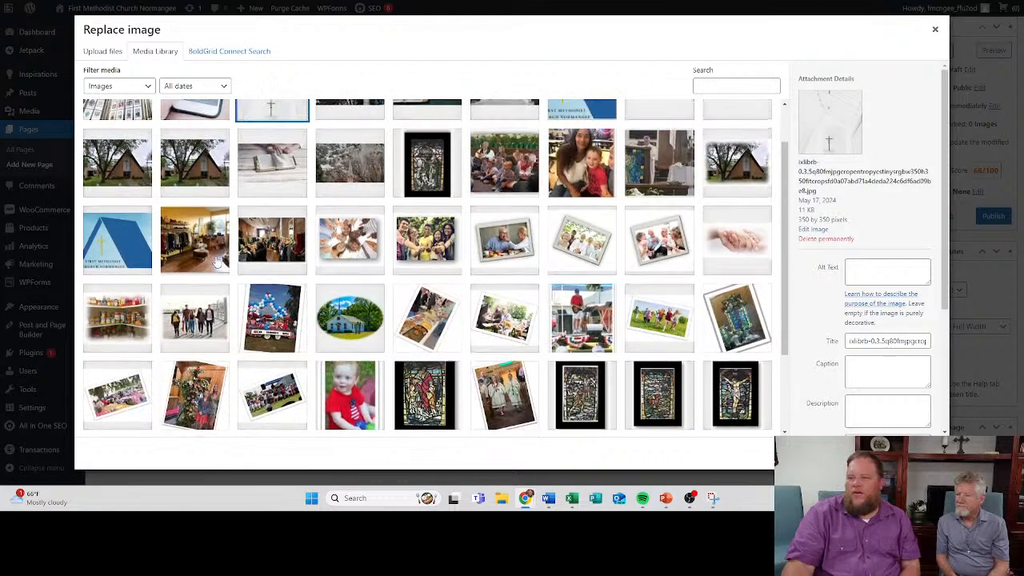
pyautogui.scroll(1, 636, 168)
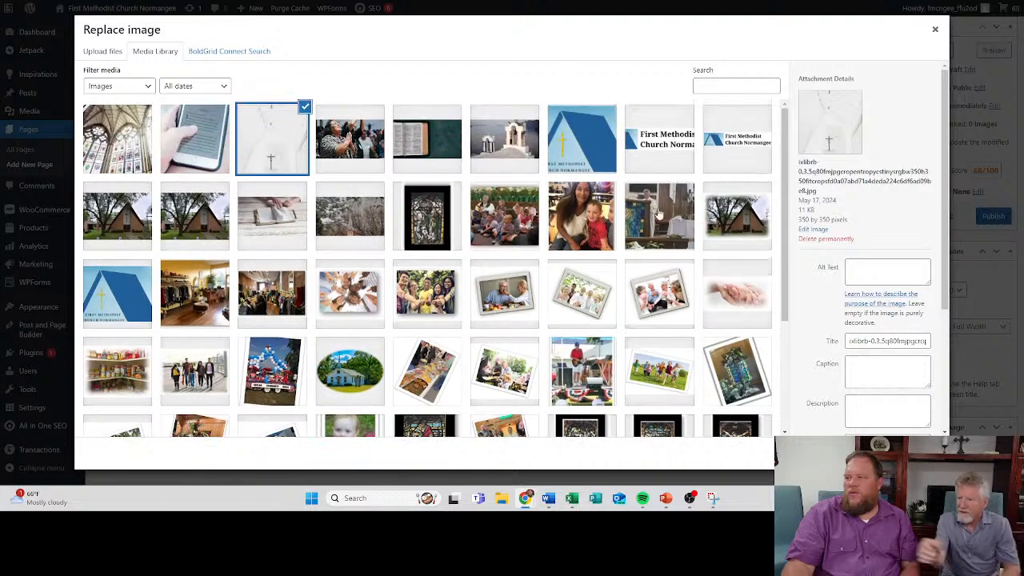
pyautogui.click(264, 302)
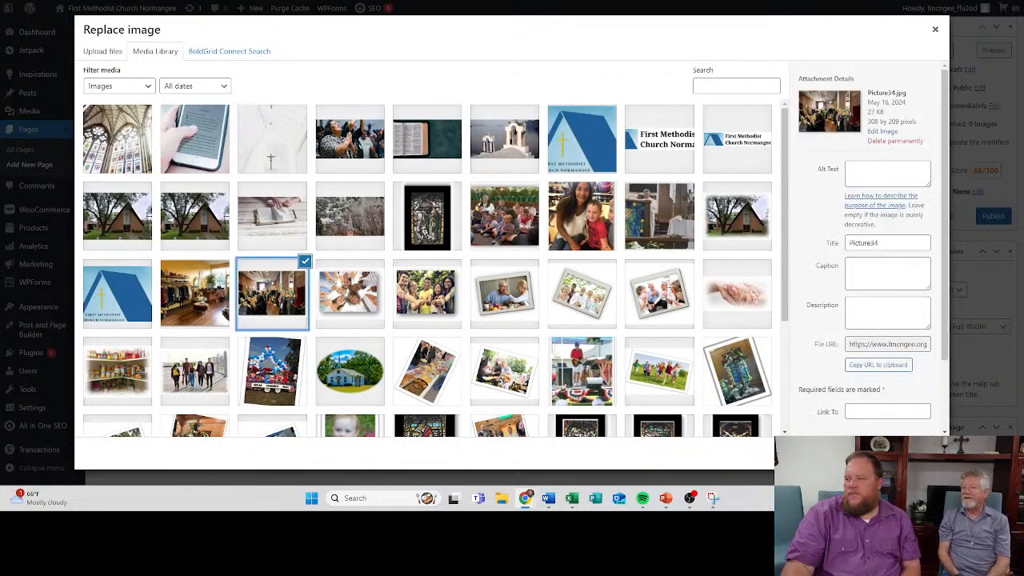
pyautogui.click(915, 452)
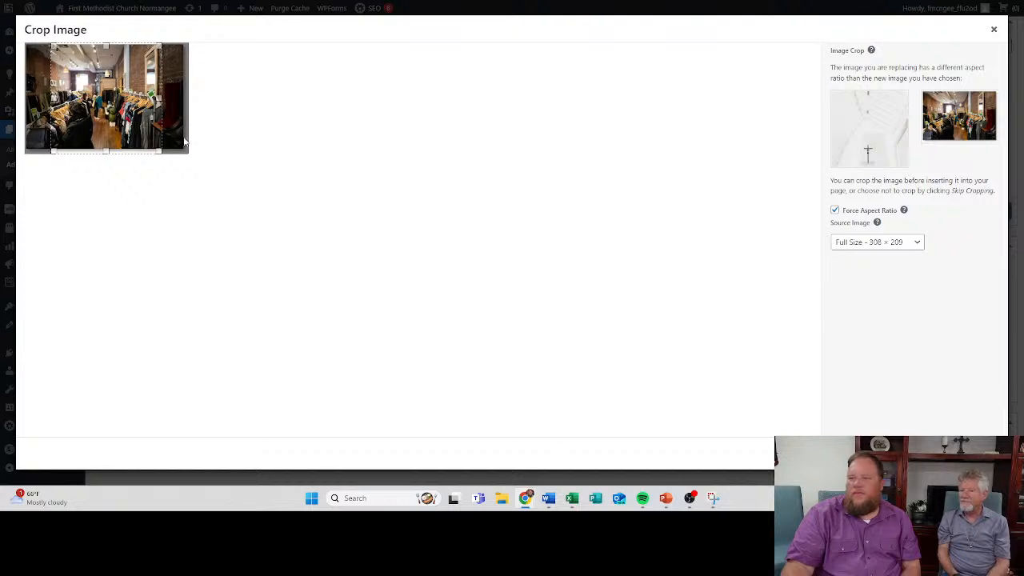
pyautogui.moveTo(161, 153); pyautogui.dragTo(151, 141)
pyautogui.moveTo(115, 73); pyautogui.dragTo(117, 76)
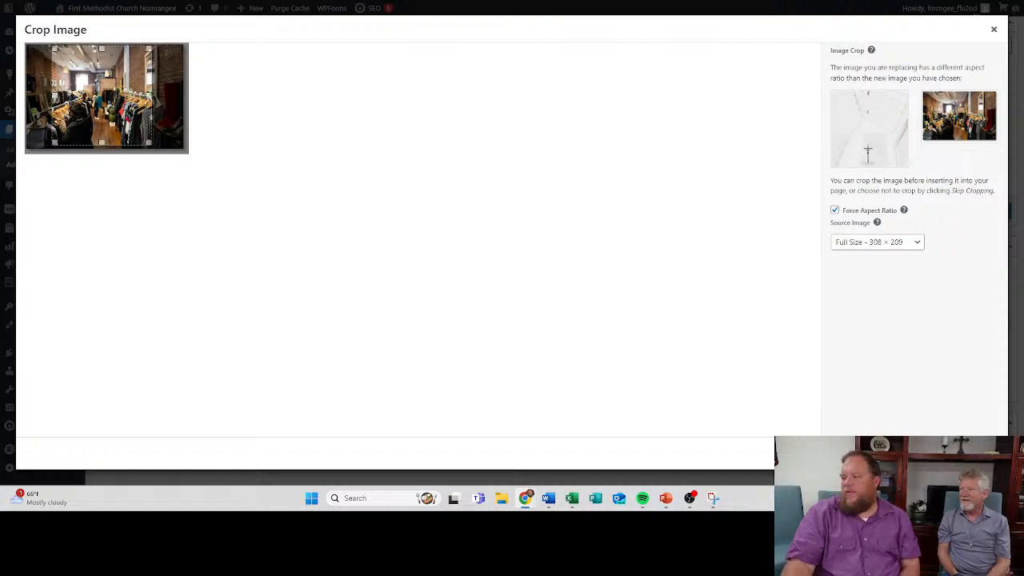
pyautogui.click(994, 32)
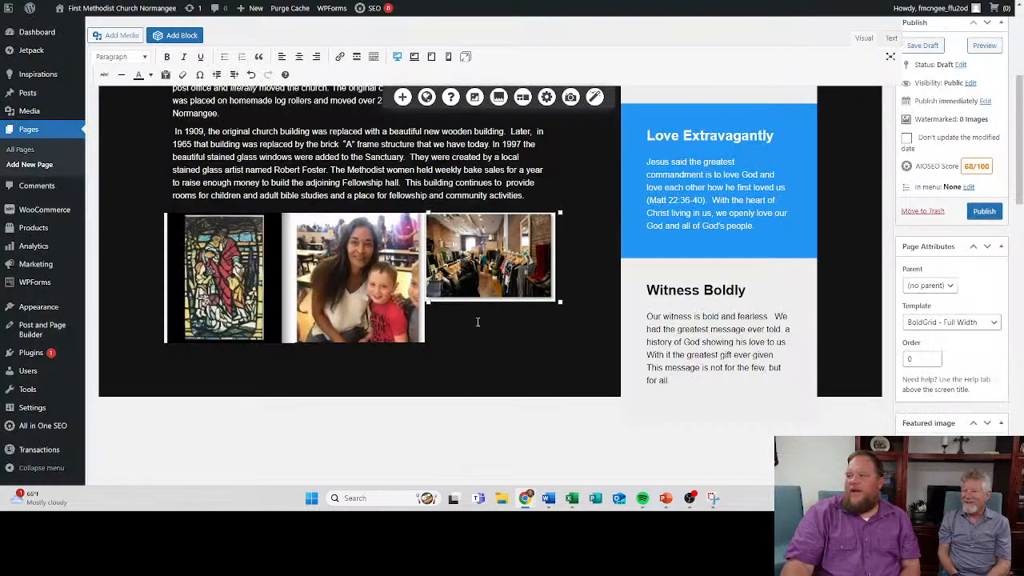
# - Replace the white cross image with the photo of the guitarist on the outdoor stage, cropped to a small square around the performer
pyautogui.click(492, 272)
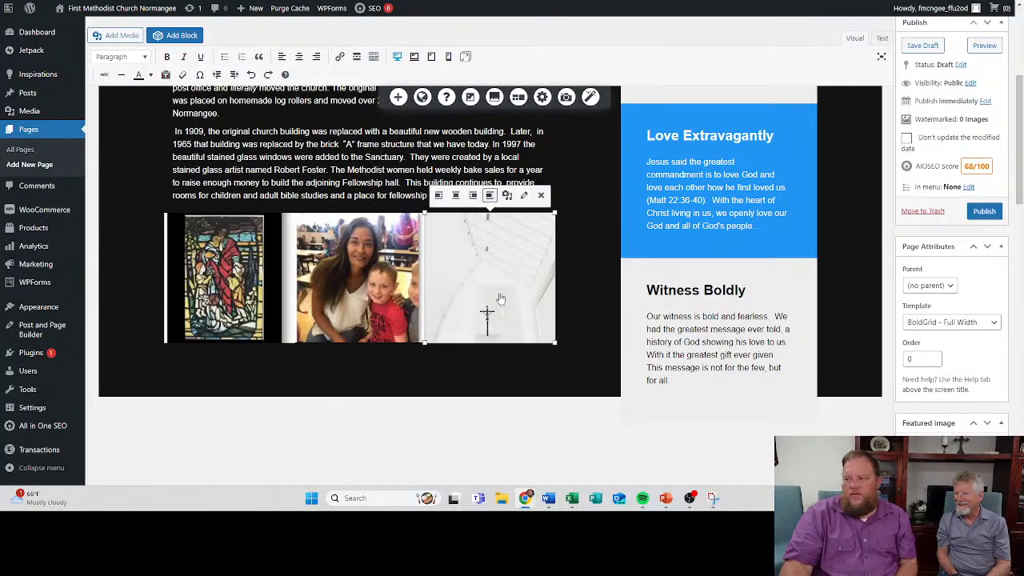
pyautogui.click(507, 197)
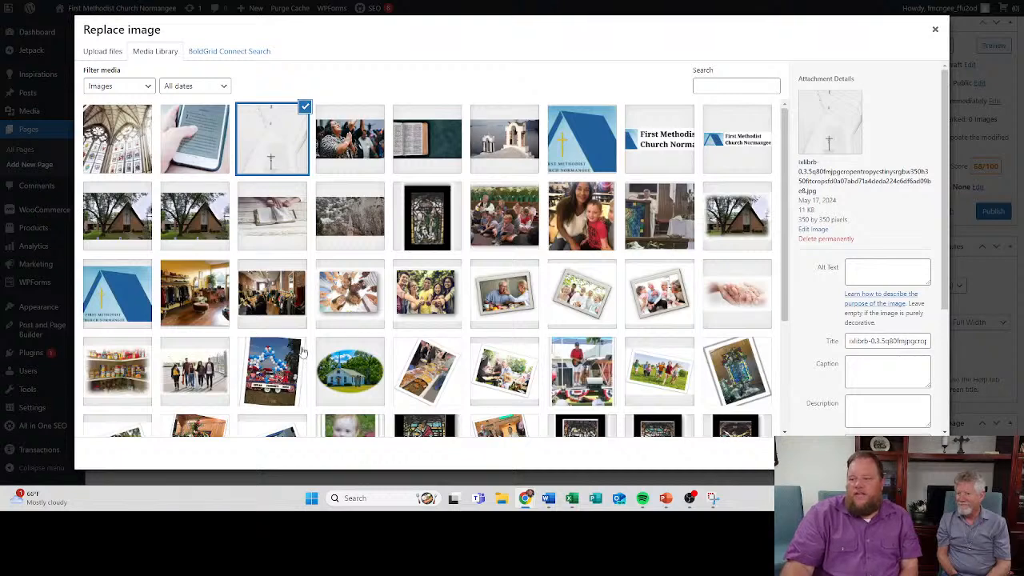
pyautogui.scroll(-3, 308, 359)
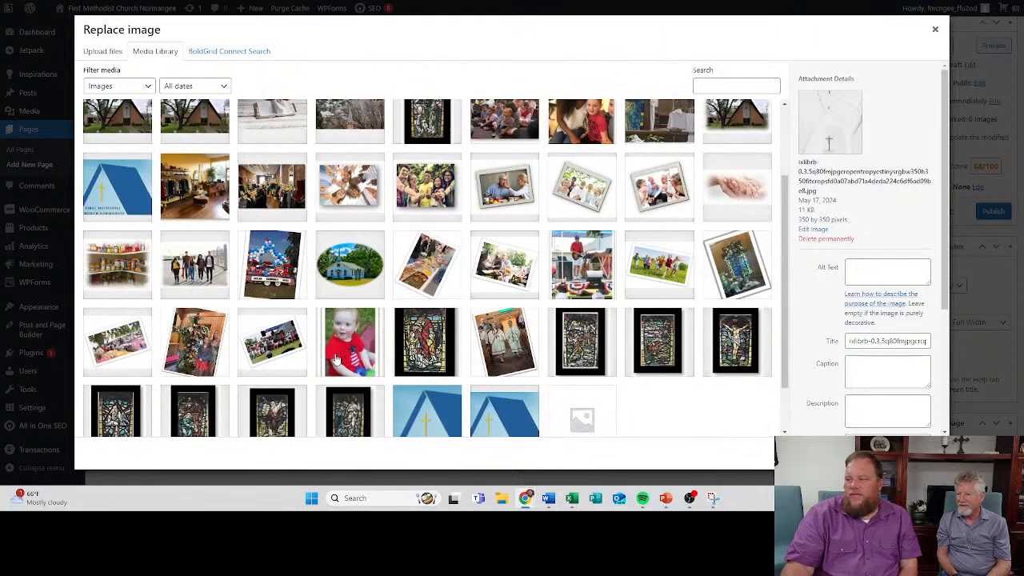
pyautogui.click(585, 272)
pyautogui.click(906, 454)
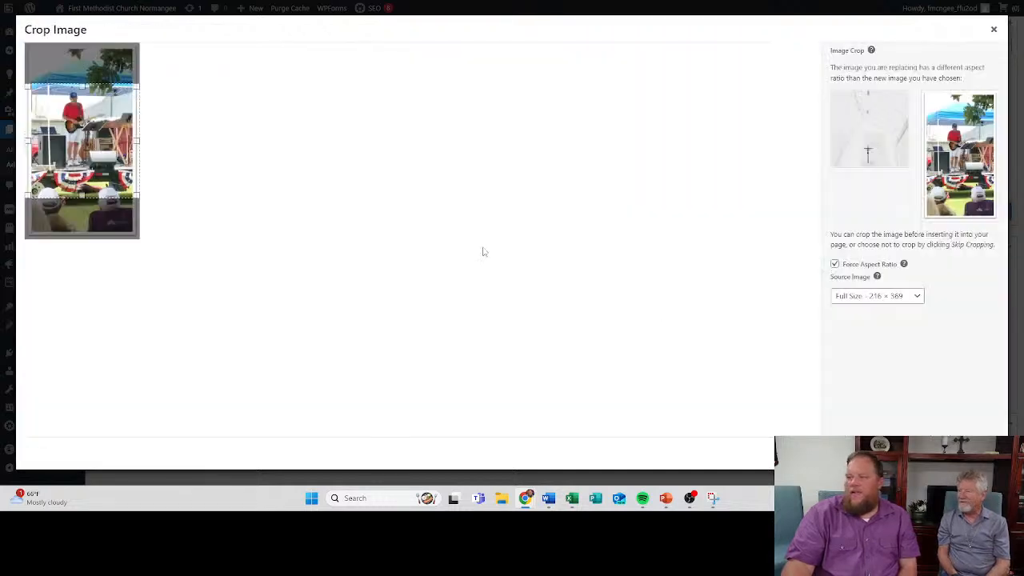
pyautogui.moveTo(136, 194); pyautogui.dragTo(124, 181)
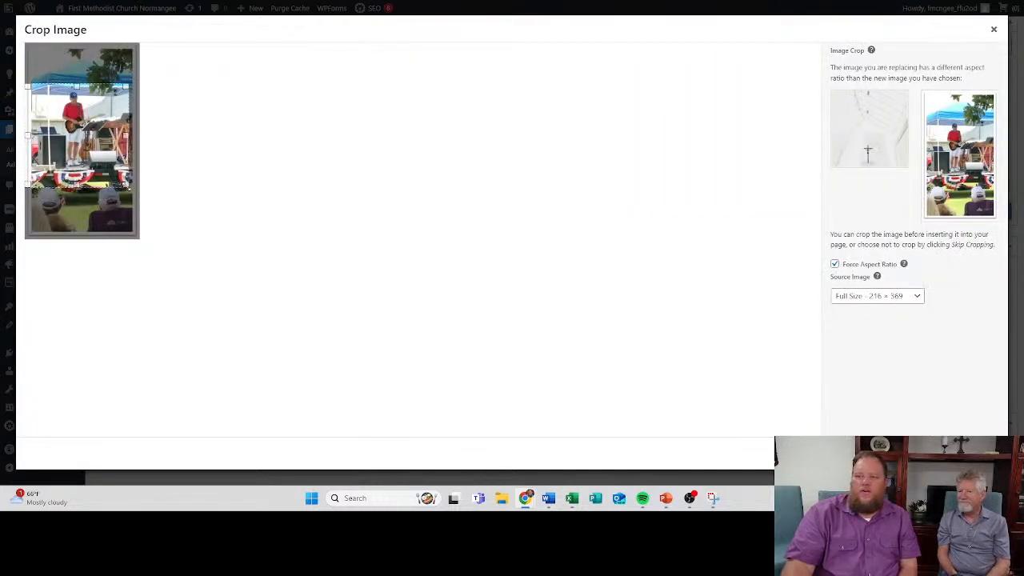
pyautogui.moveTo(27, 180); pyautogui.dragTo(38, 168)
pyautogui.moveTo(94, 117); pyautogui.dragTo(92, 120)
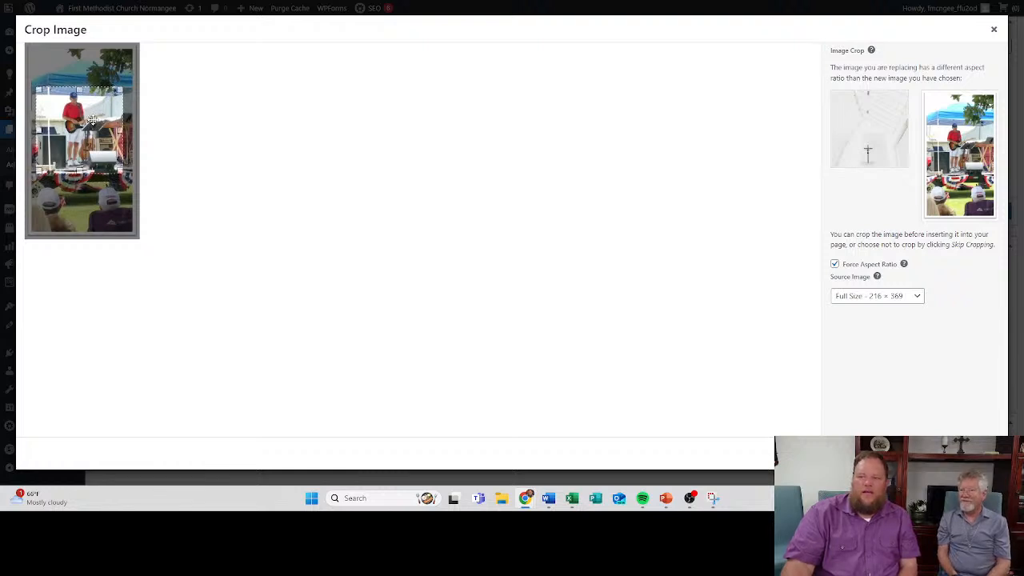
pyautogui.click(970, 453)
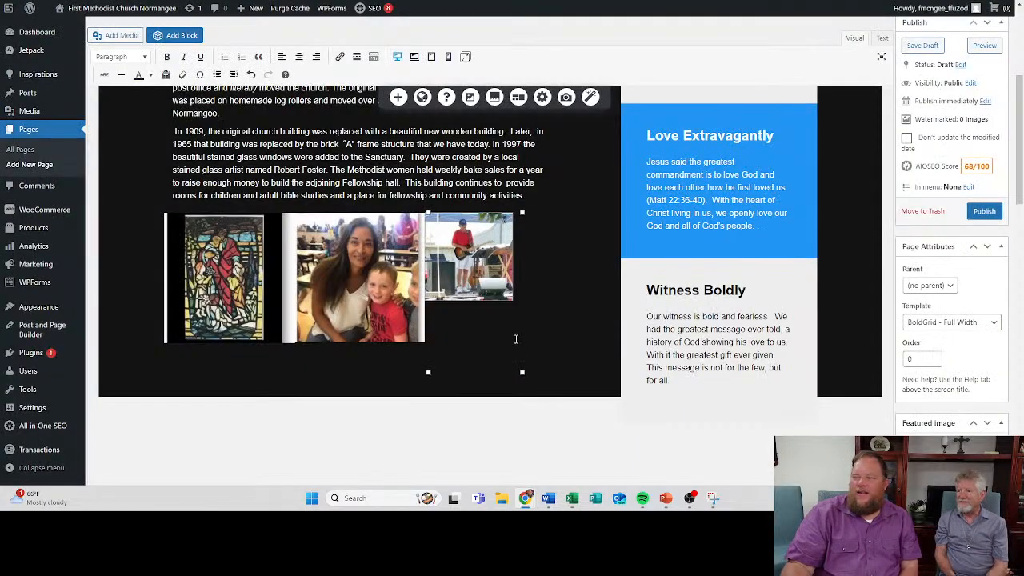
pyautogui.click(511, 300)
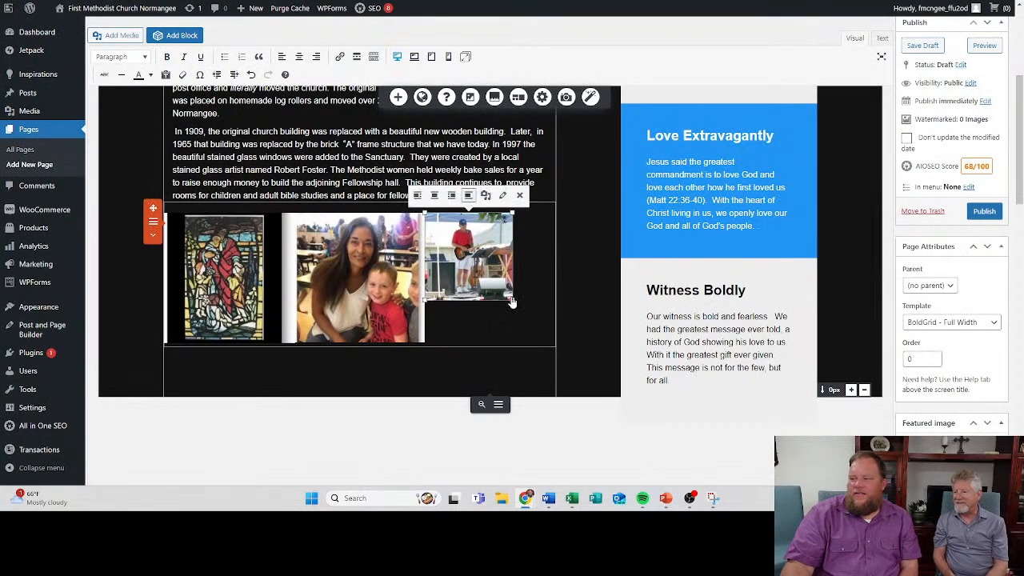
# - Enlarge the guitarist image to match the height of the two neighbouring images in the row
pyautogui.moveTo(510, 300); pyautogui.dragTo(540, 344)
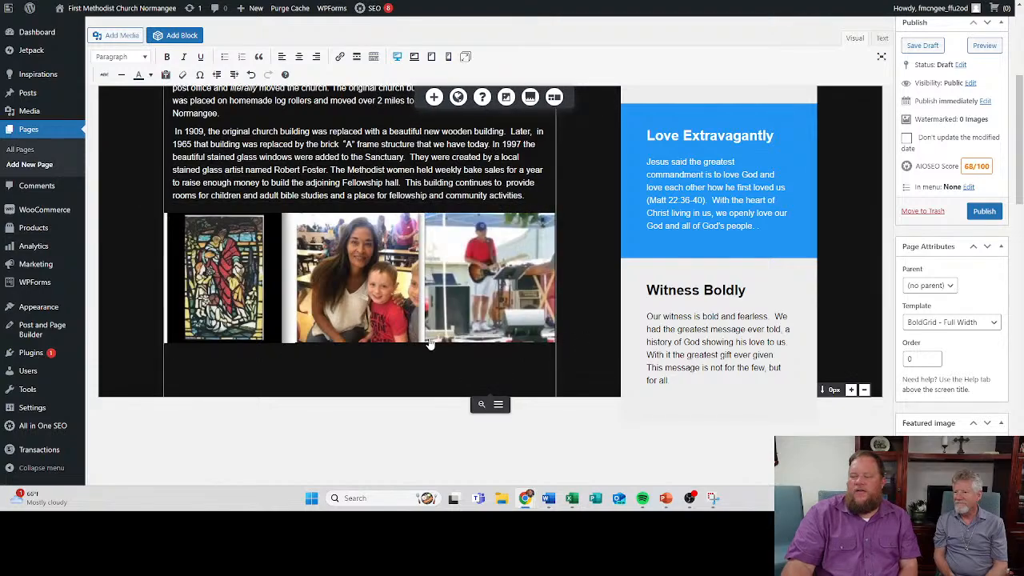
pyautogui.scroll(2, 361, 352)
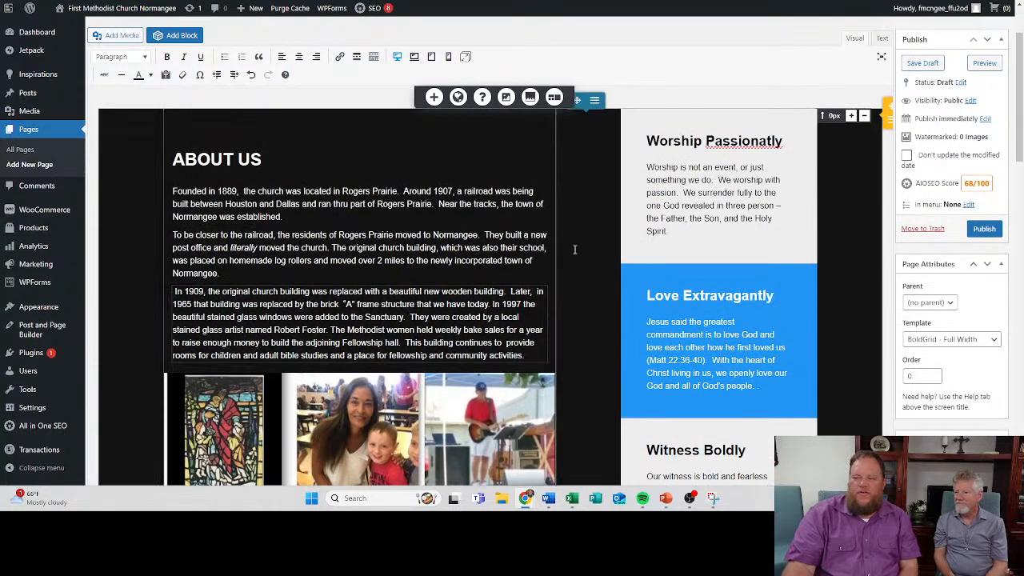
pyautogui.scroll(-3, 557, 226)
pyautogui.scroll(3, 557, 225)
pyautogui.scroll(-3, 556, 230)
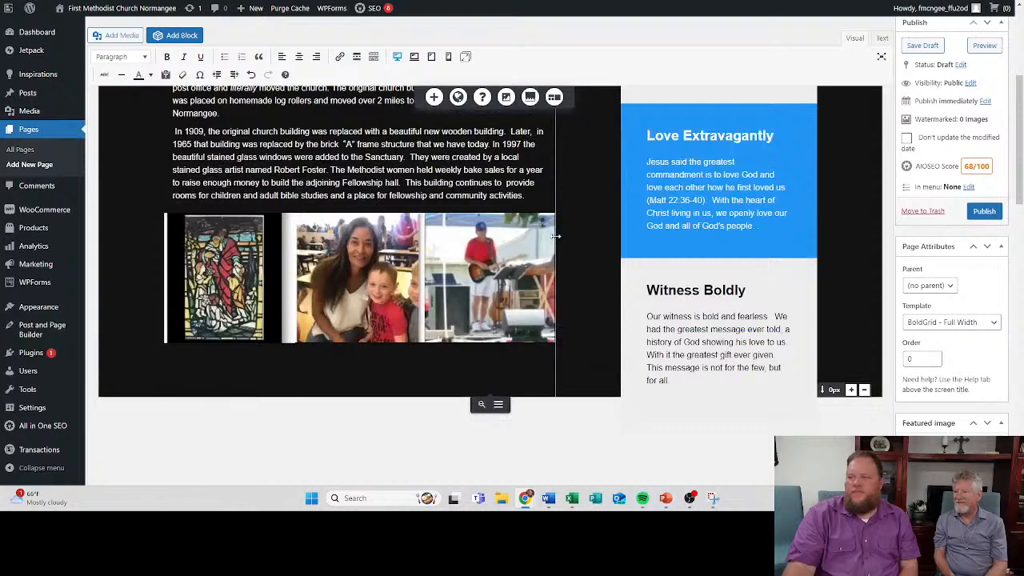
pyautogui.scroll(1, 552, 236)
pyautogui.scroll(3, 551, 236)
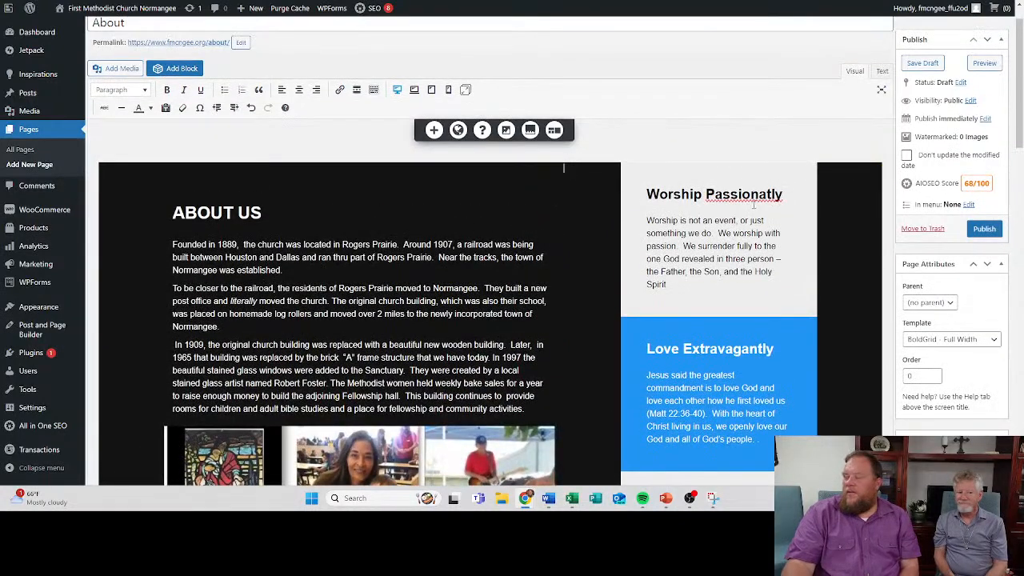
# - Preview the About page with its new photos and publish it
pyautogui.click(984, 62)
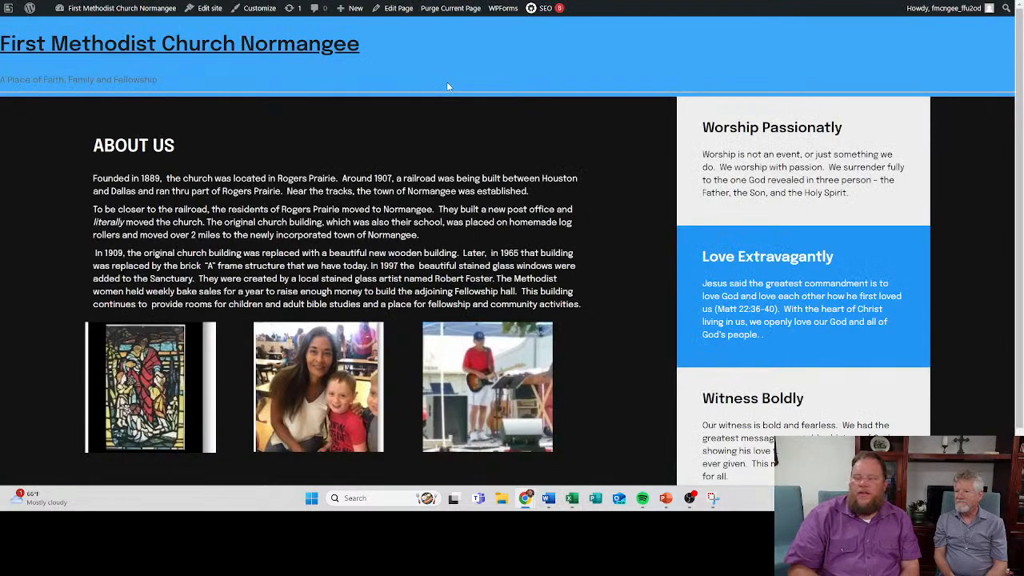
pyautogui.scroll(-1, 480, 240)
pyautogui.scroll(1, 714, 100)
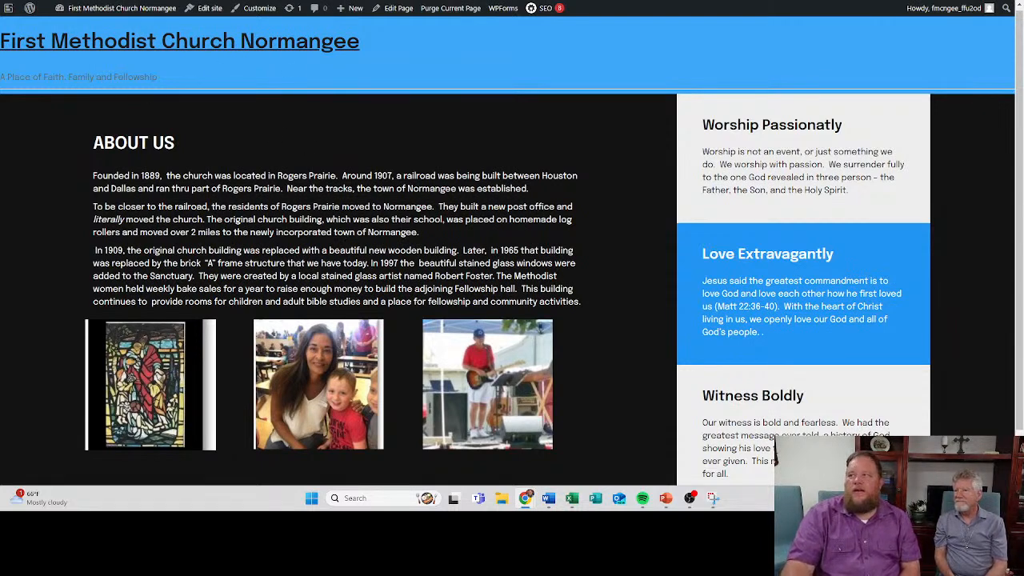
pyautogui.click(272, 1)
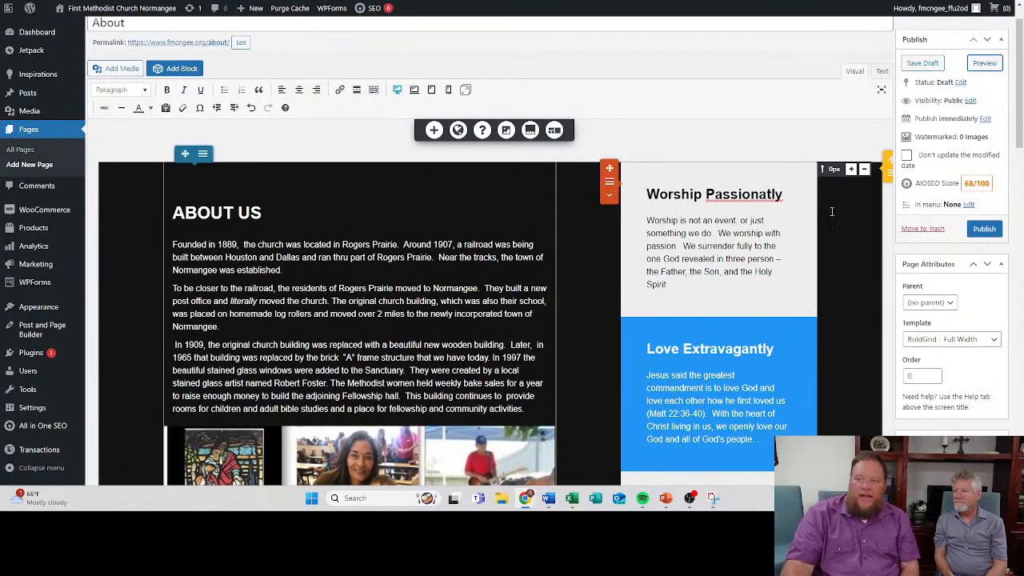
pyautogui.click(984, 229)
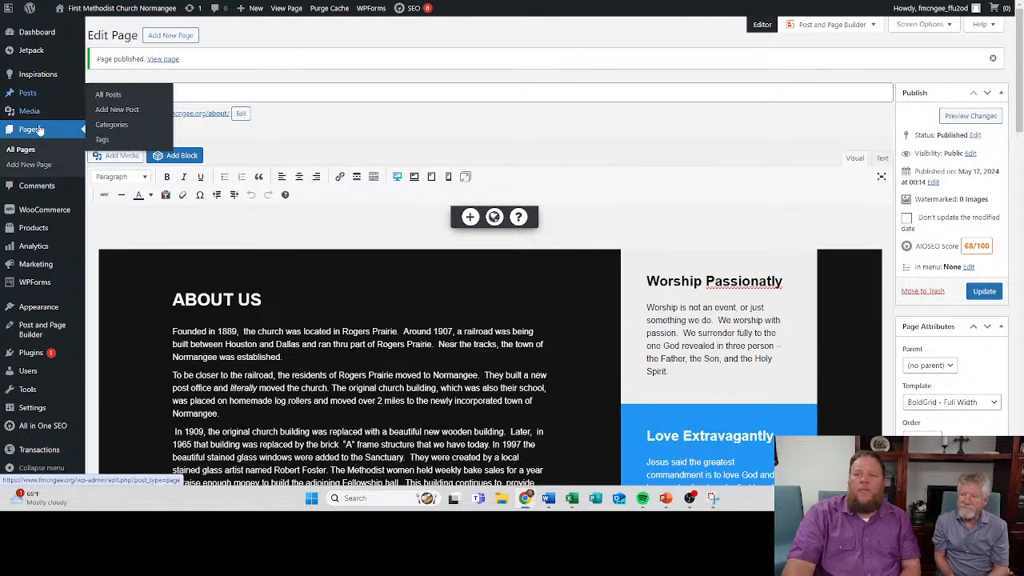
# - Create a new page titled Calendar
pyautogui.moveTo(41, 76)
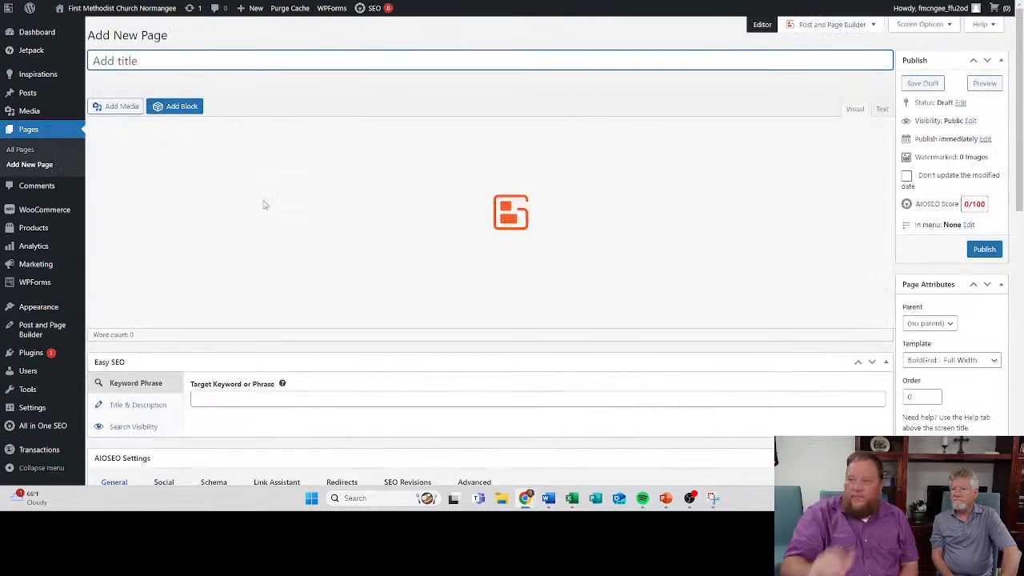
pyautogui.click(142, 60)
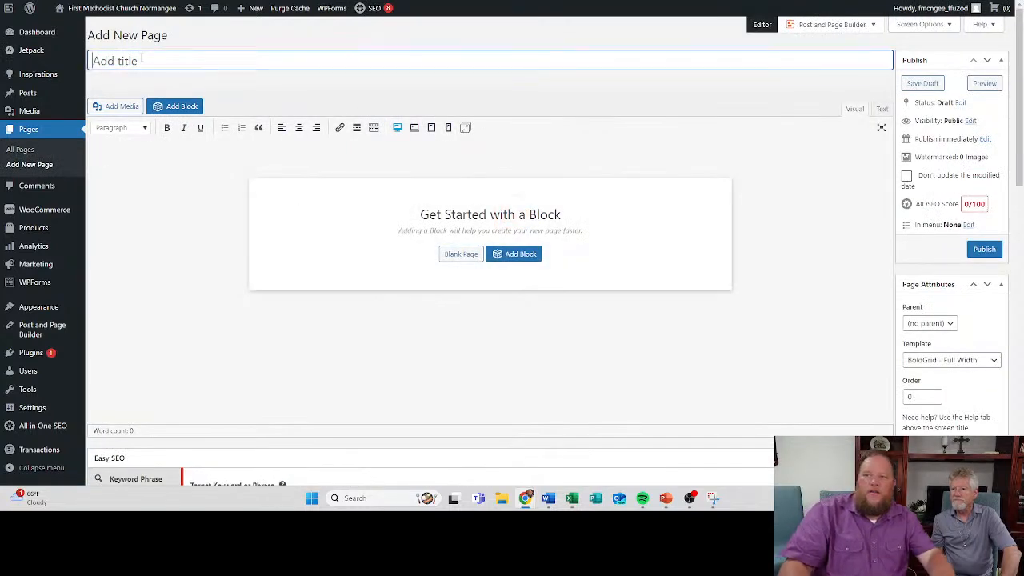
pyautogui.write('Calenda')
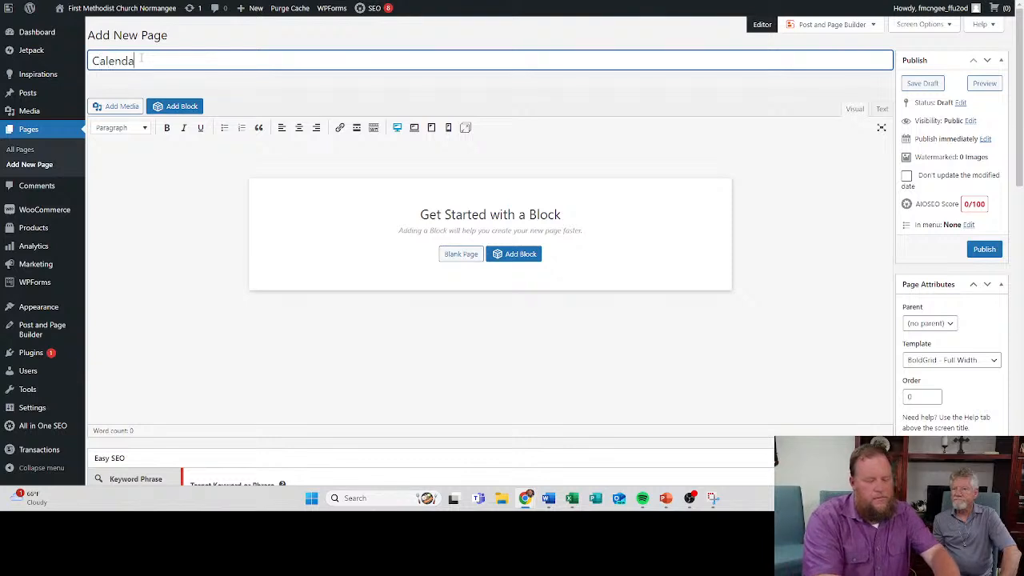
pyautogui.write('r')
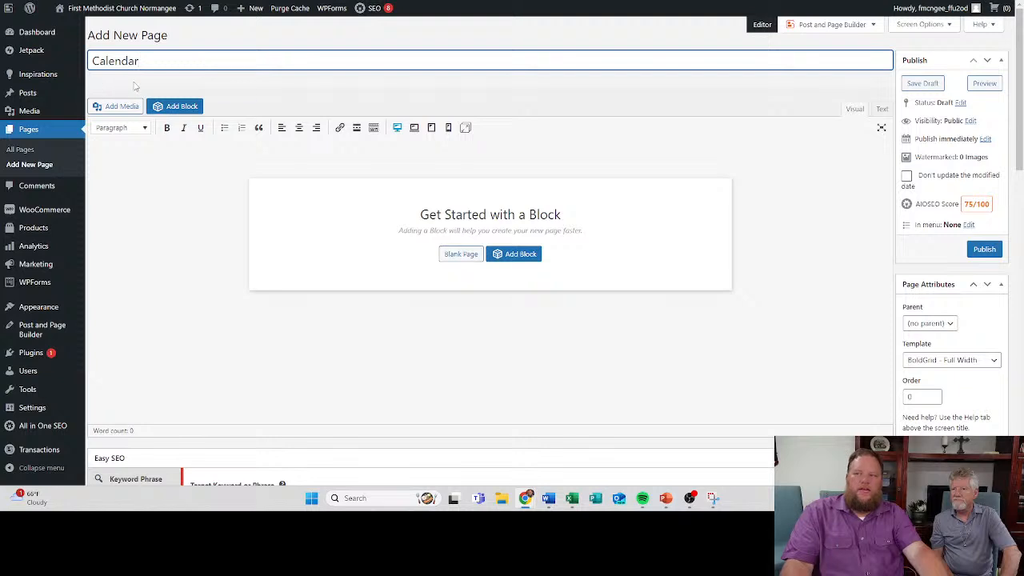
pyautogui.click(152, 92)
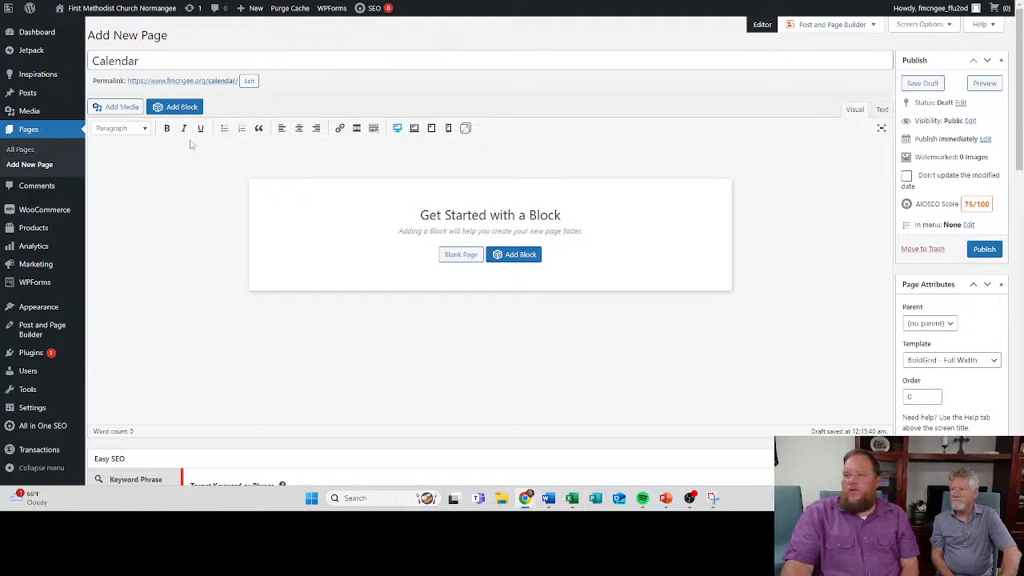
# - Add the black Schedule 1 block with white rows from the Church category's Schedule blocks to the Calendar page
pyautogui.click(180, 108)
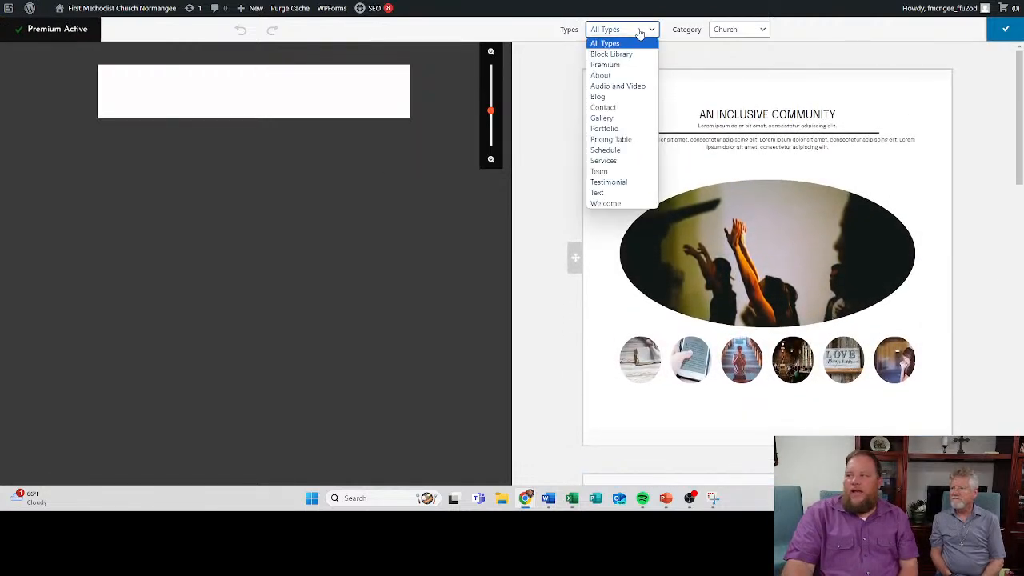
pyautogui.click(629, 154)
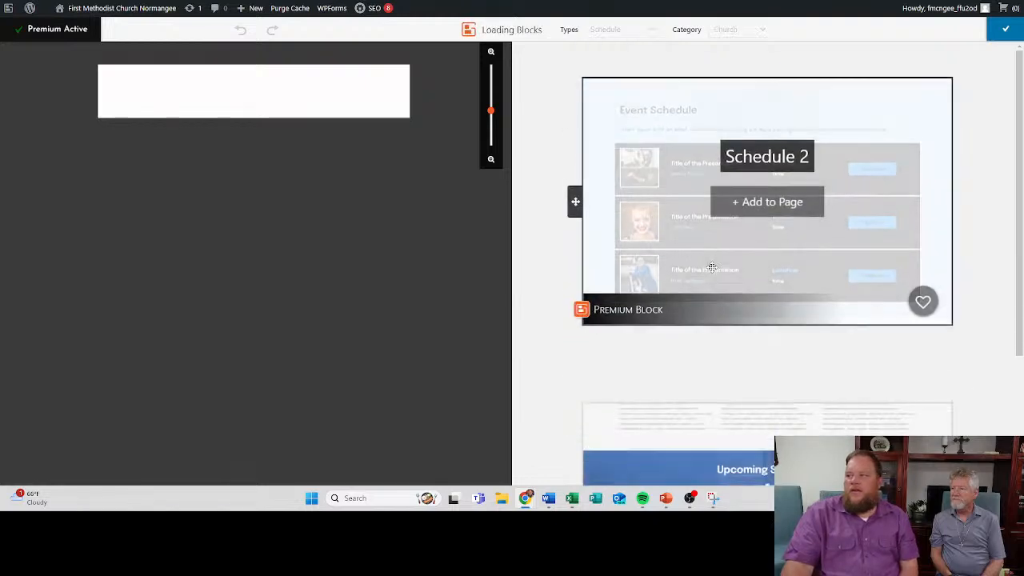
pyautogui.scroll(-3, 714, 288)
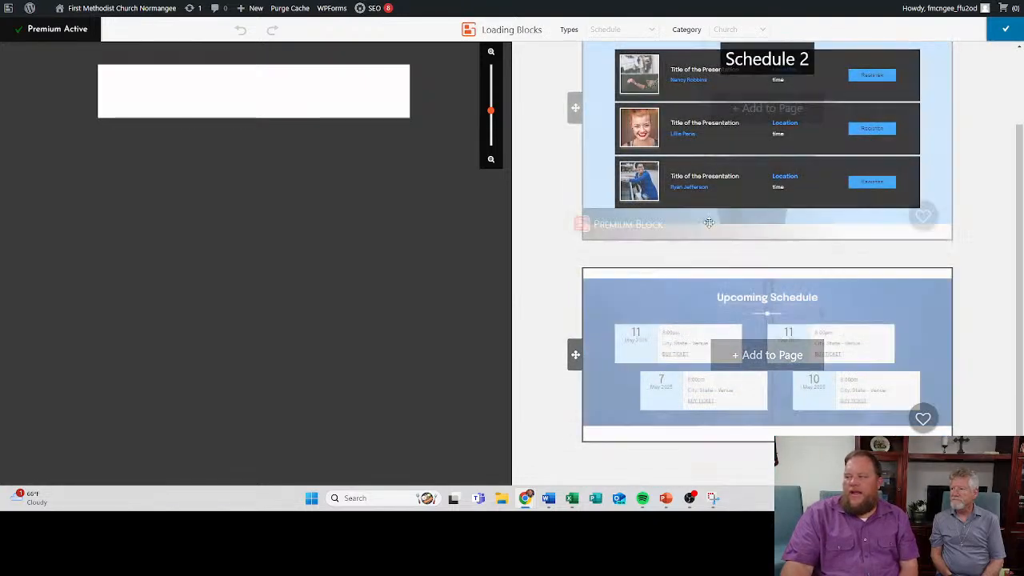
pyautogui.scroll(2, 705, 296)
pyautogui.scroll(-2, 708, 291)
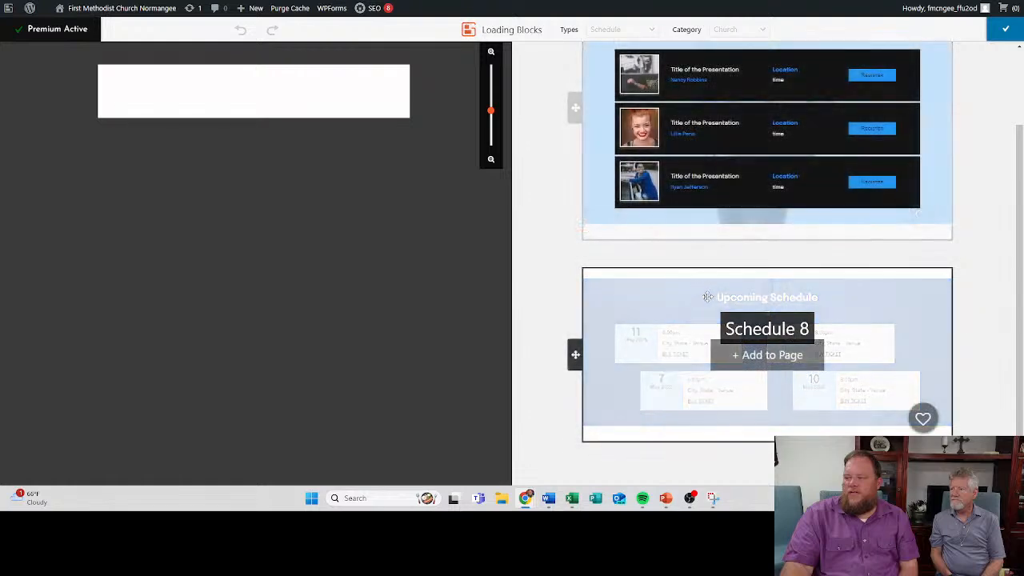
pyautogui.scroll(2, 702, 284)
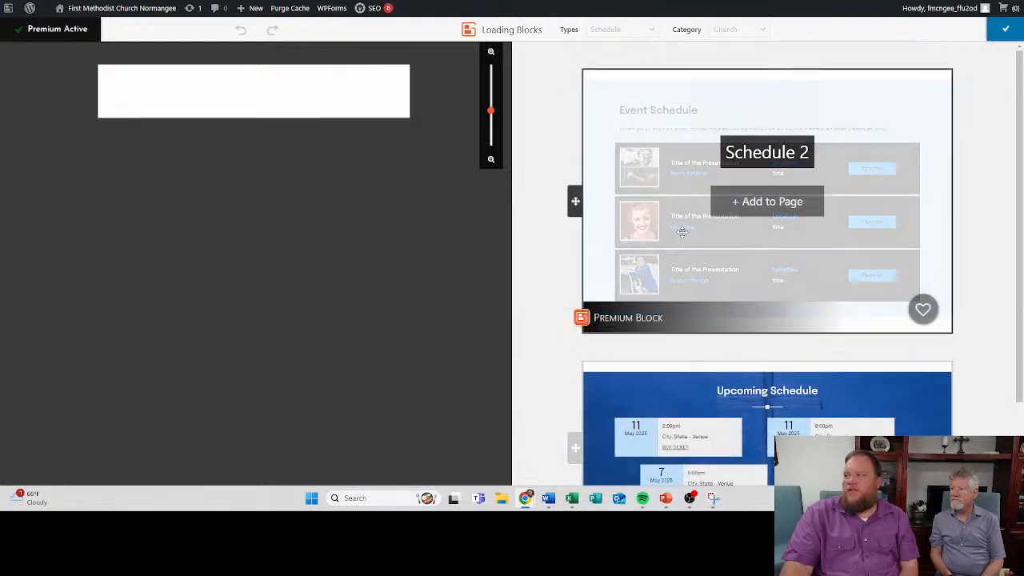
pyautogui.scroll(-5, 679, 231)
pyautogui.scroll(-12, 679, 232)
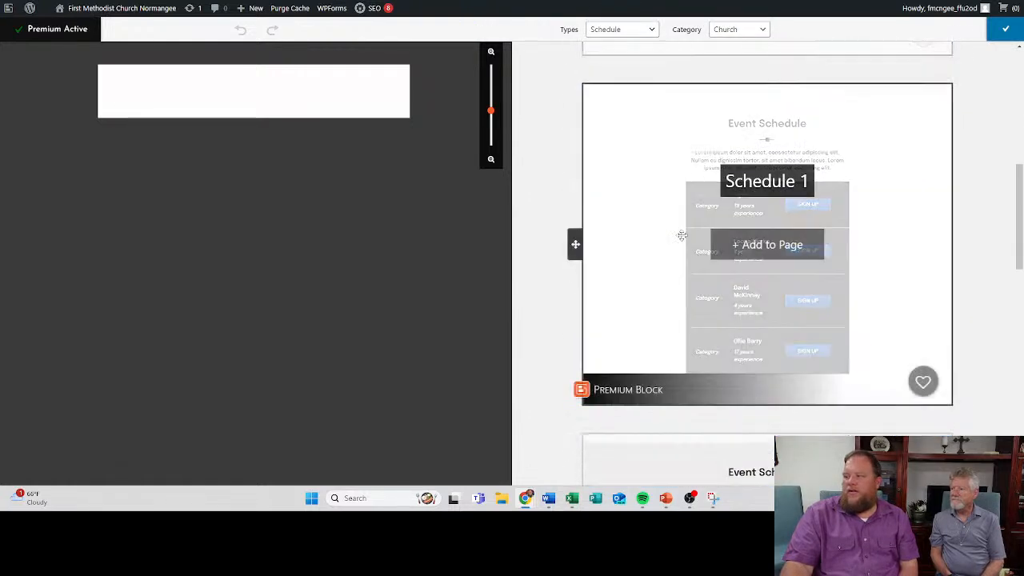
pyautogui.scroll(-8, 670, 217)
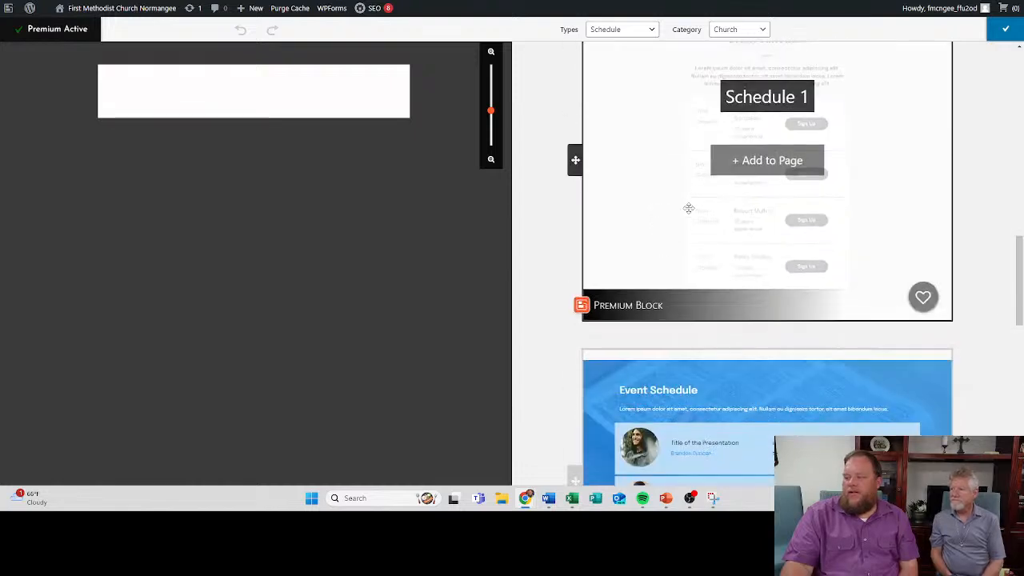
pyautogui.scroll(-5, 700, 233)
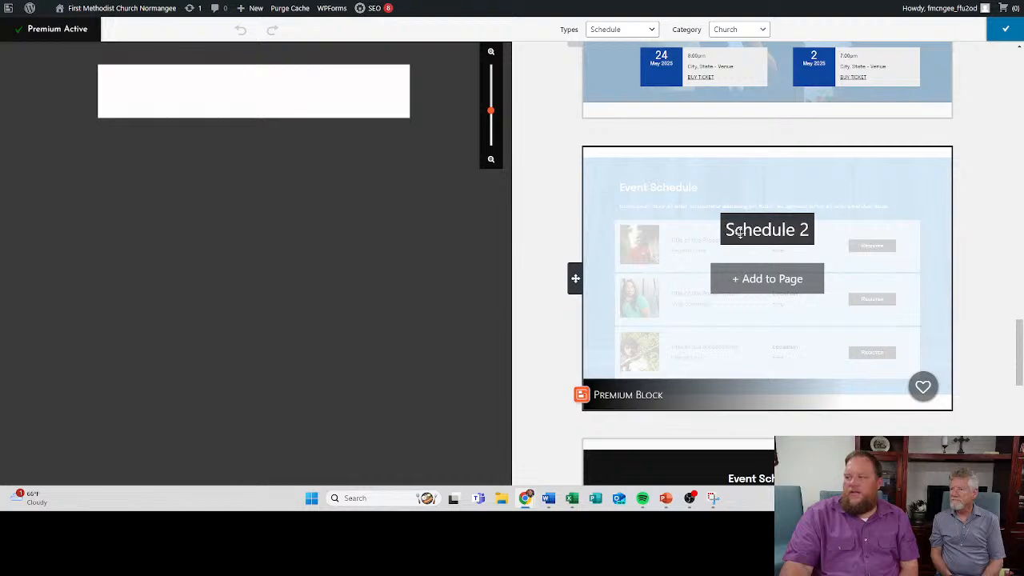
pyautogui.scroll(-7, 709, 195)
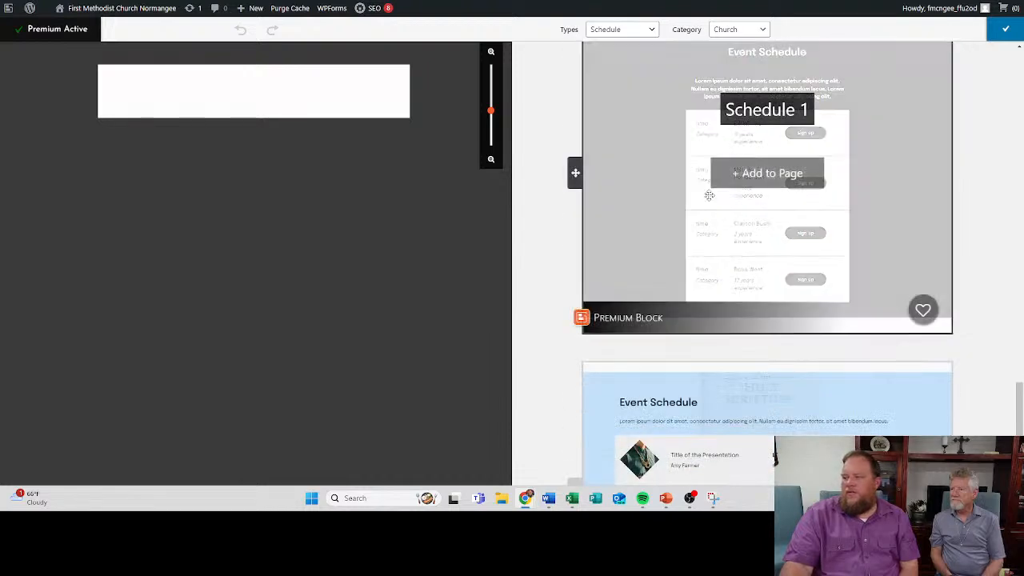
pyautogui.click(770, 174)
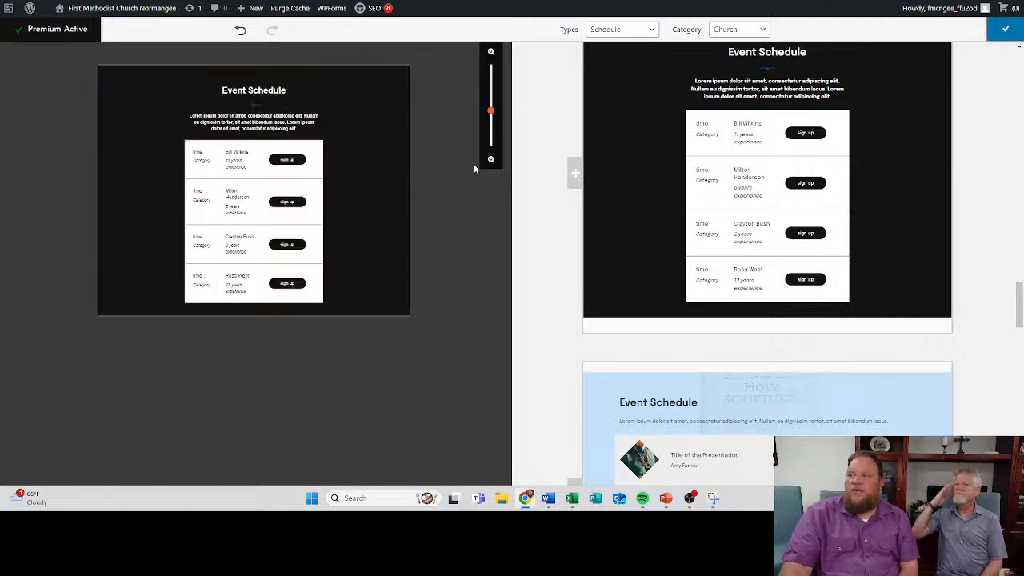
pyautogui.click(1005, 30)
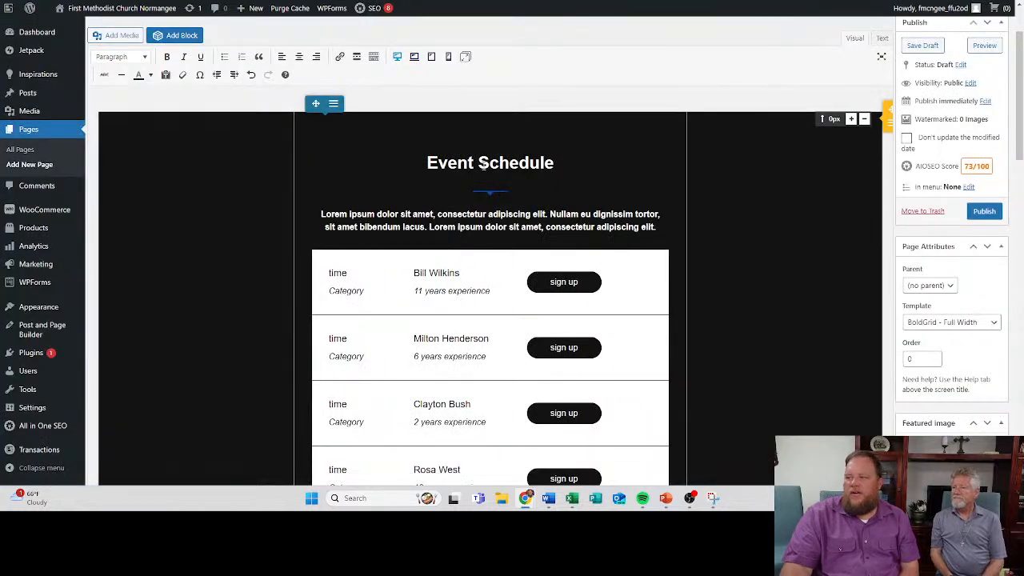
# - Change the block's Event Schedule heading to "Sunday Service Schedule"
pyautogui.click(482, 163)
pyautogui.tripleClick(482, 163)
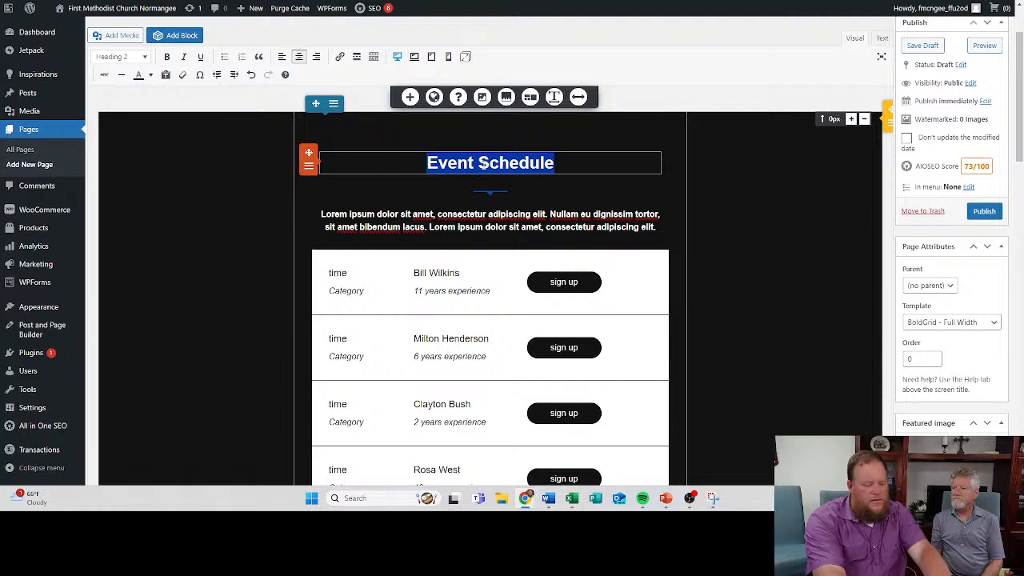
pyautogui.write('Sunday S')
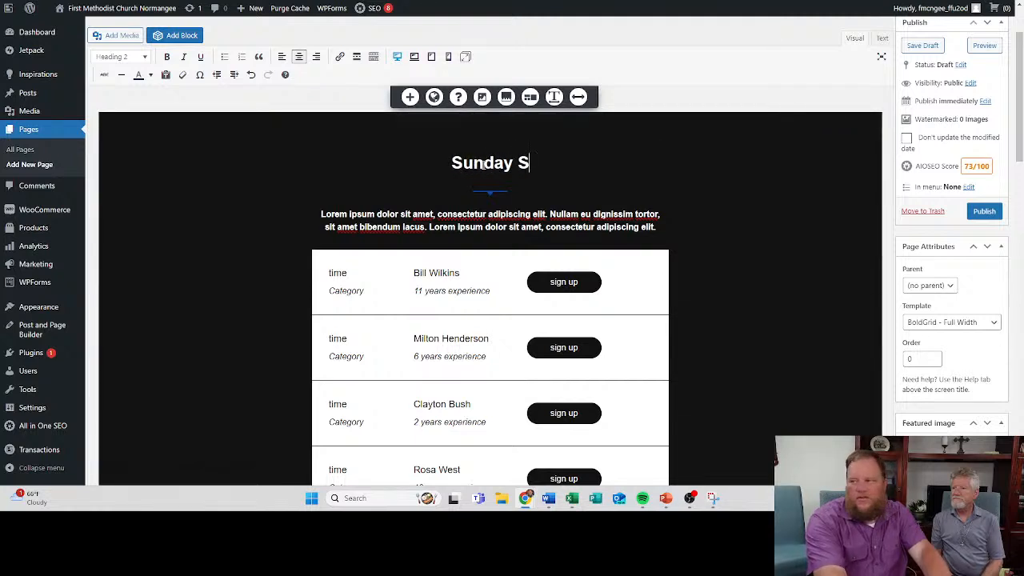
pyautogui.write('ervice S')
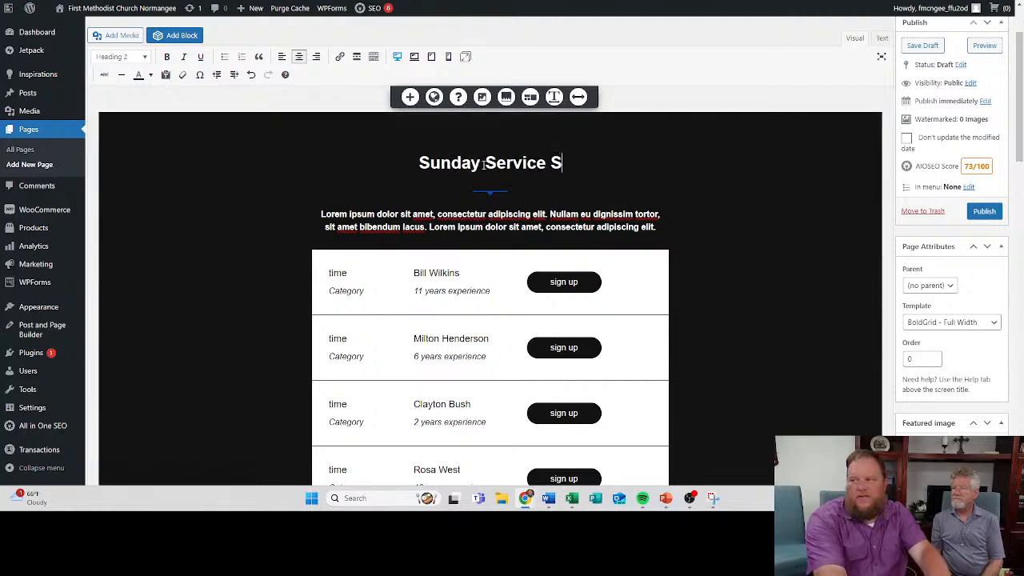
pyautogui.write('chedule')
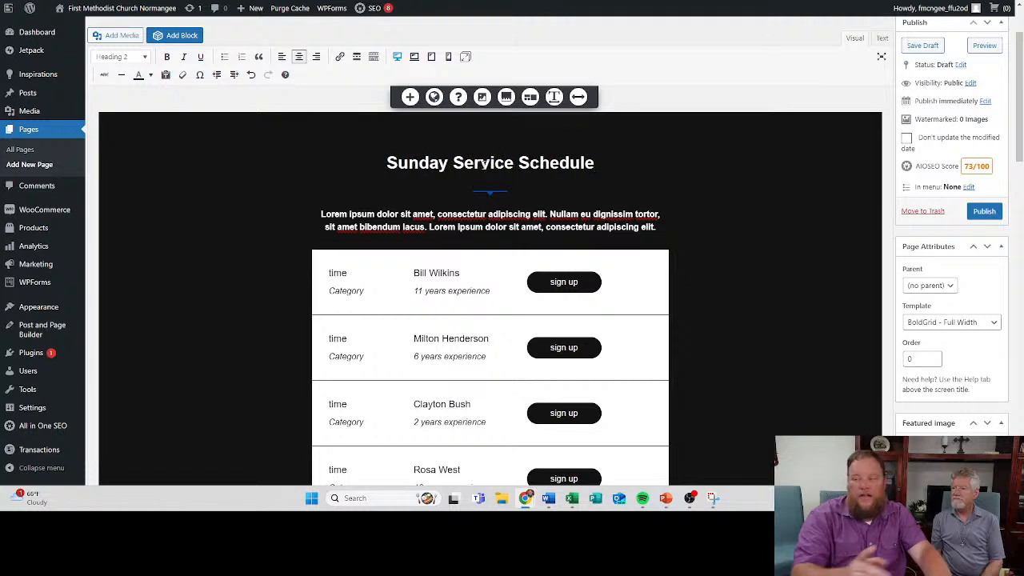
# - Delete the lorem ipsum paragraph below the Sunday Service Schedule heading
pyautogui.tripleClick(495, 227)
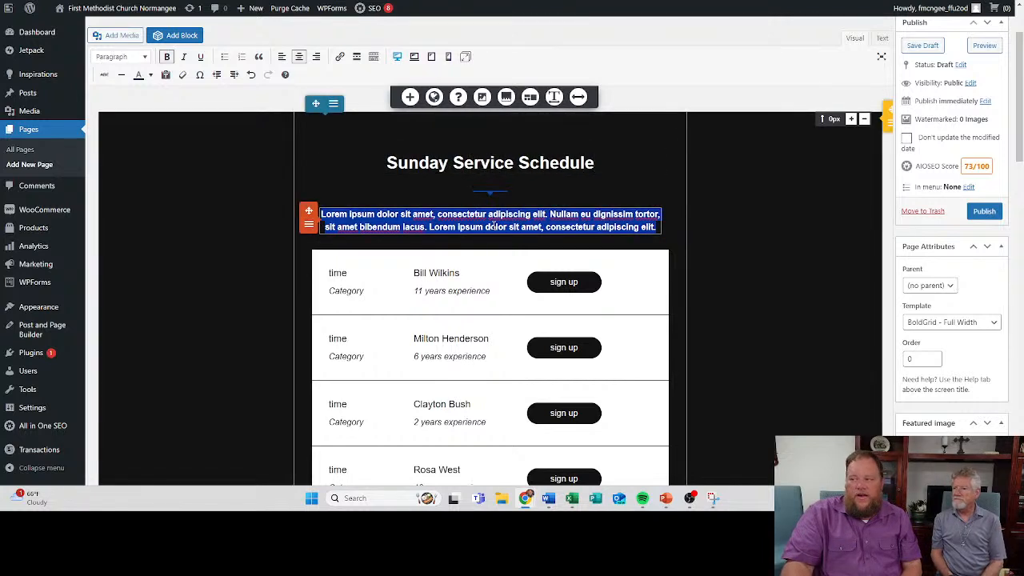
pyautogui.press('BackSpace')
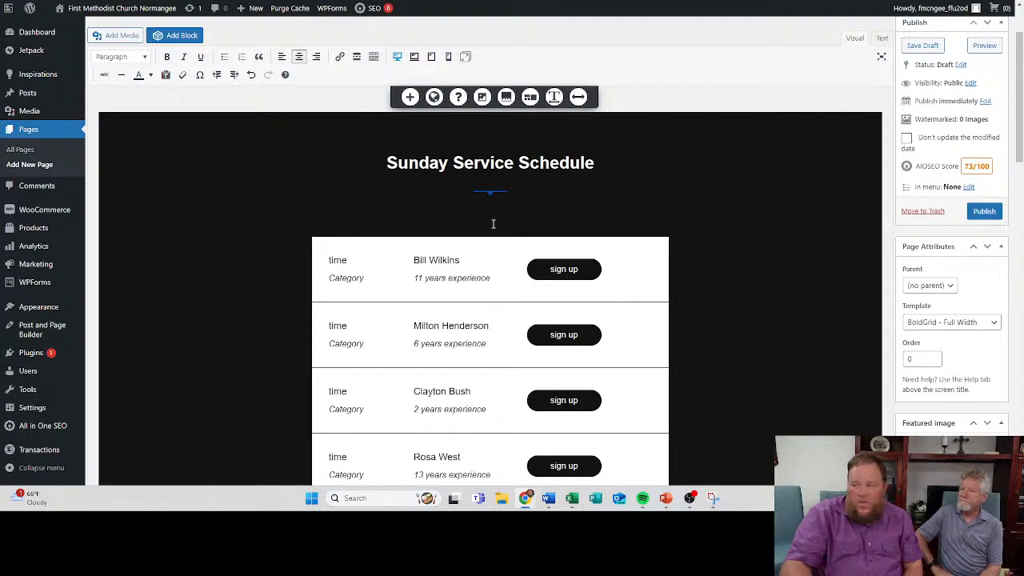
pyautogui.press('BackSpace')
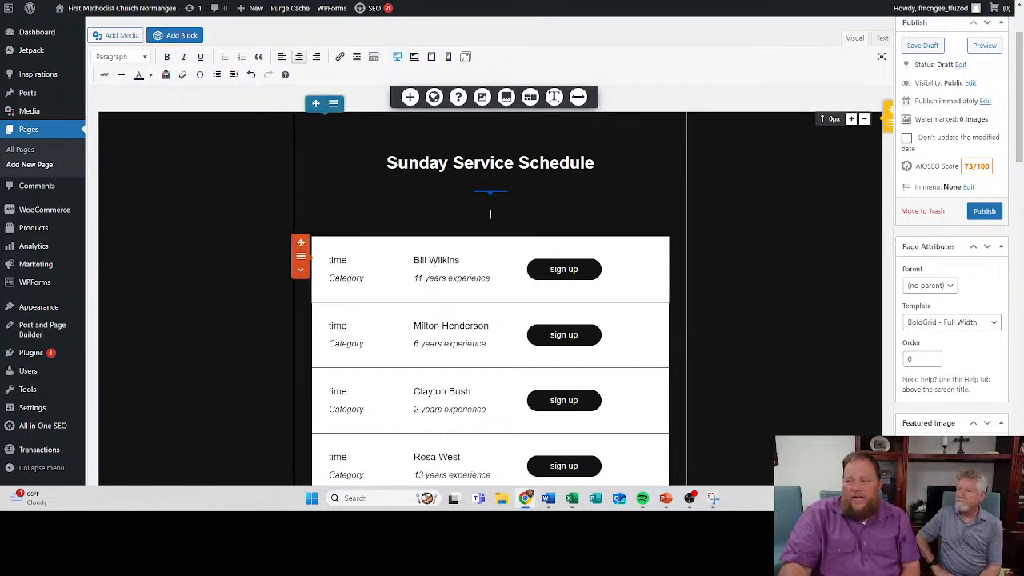
# - Delete the time, category, name and experience text from the first schedule row
pyautogui.moveTo(418, 259); pyautogui.dragTo(430, 261)
pyautogui.click(429, 262)
pyautogui.click(489, 278)
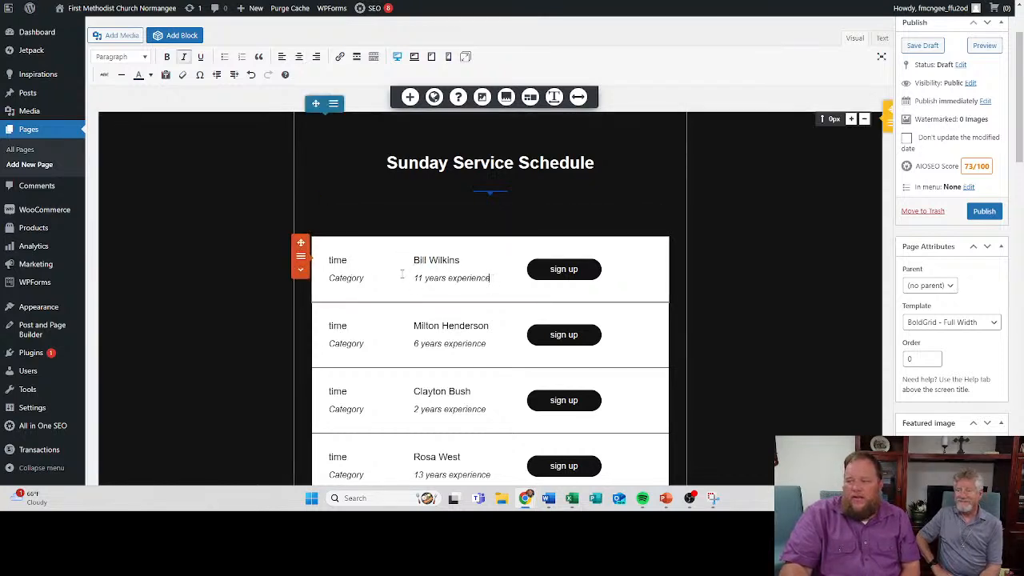
pyautogui.click(425, 262)
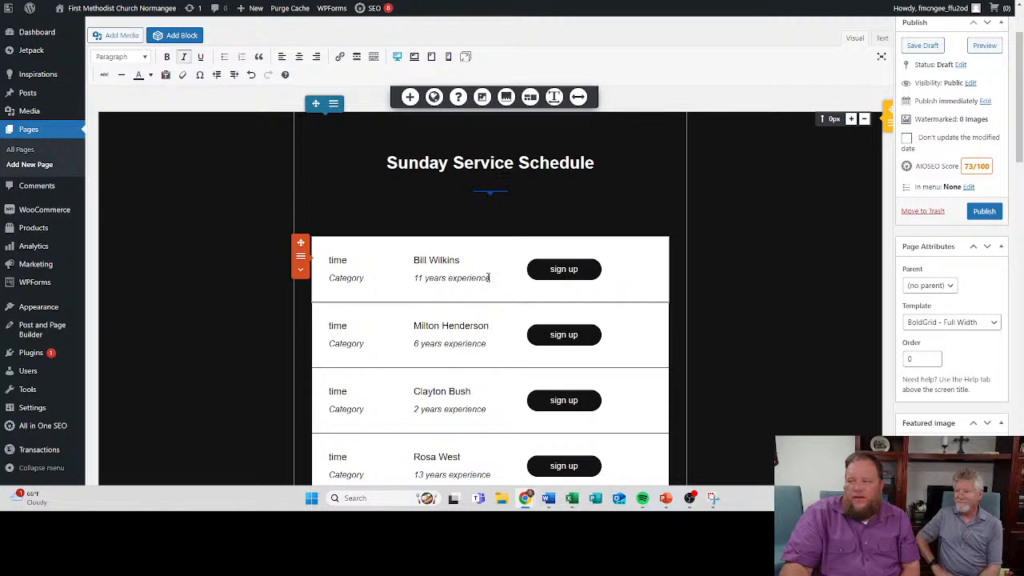
pyautogui.moveTo(489, 277); pyautogui.dragTo(349, 262)
pyautogui.press('BackSpace')
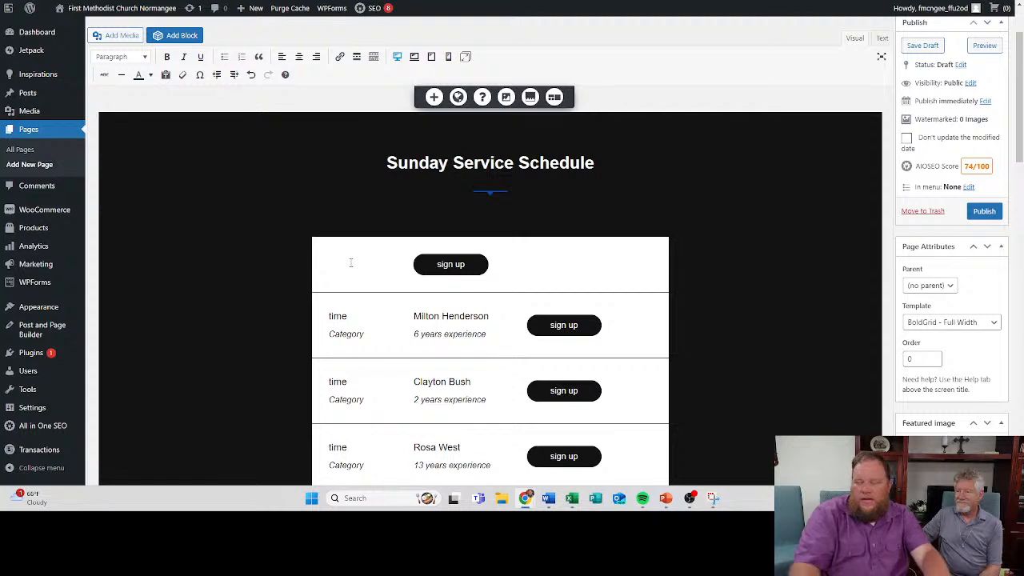
# - Try to insert placeholder text before the first row's sign up button and undo the attempt
pyautogui.click(448, 266)
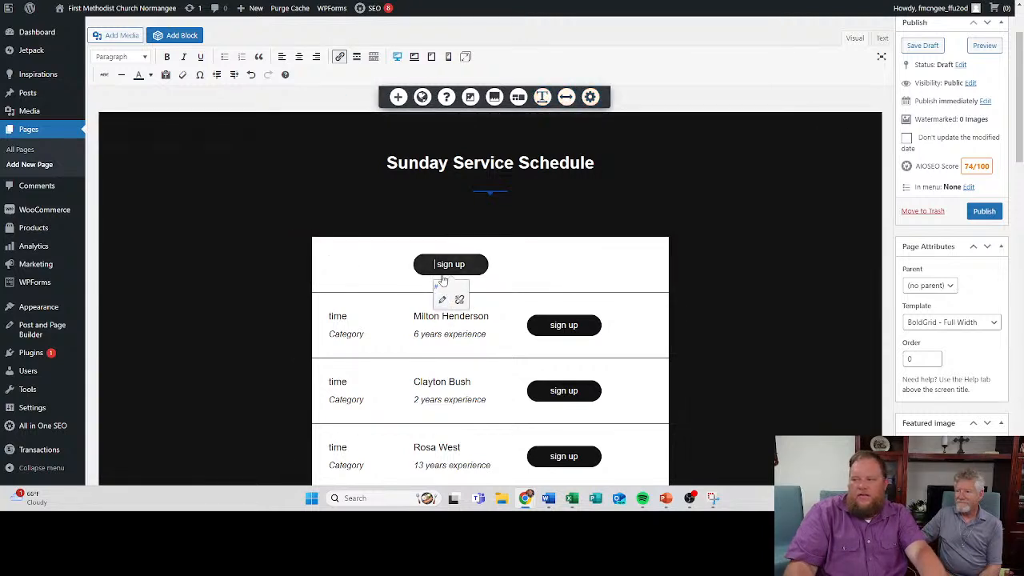
pyautogui.click(408, 259)
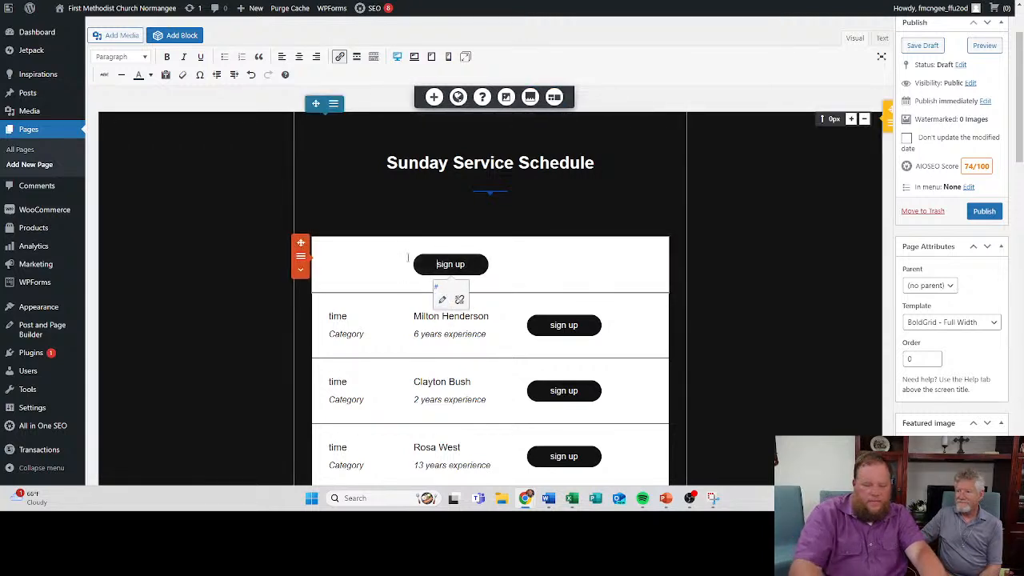
pyautogui.press('BackSpace')
pyautogui.press('BackSpace')
pyautogui.write('x ')
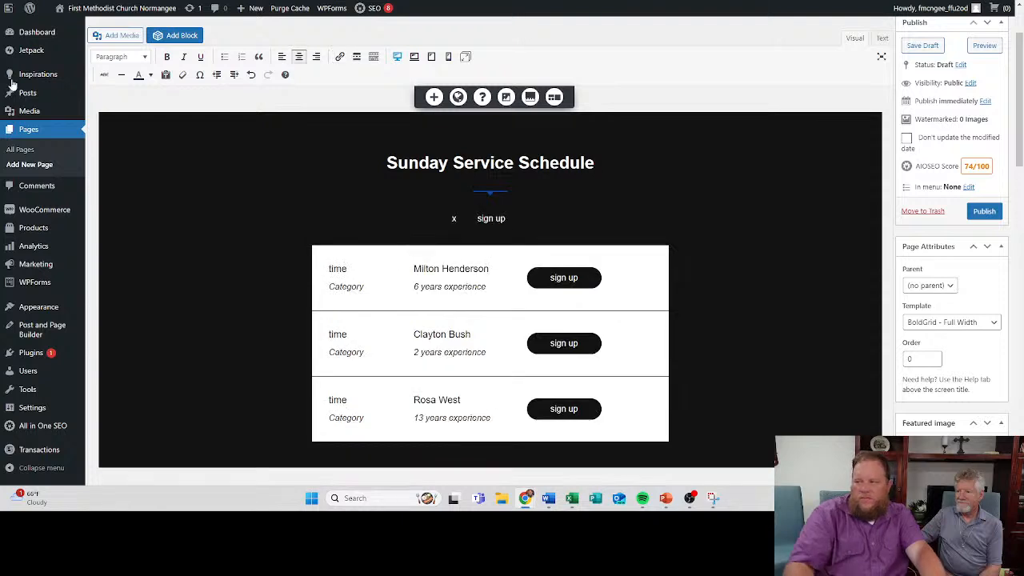
pyautogui.write('xxx')
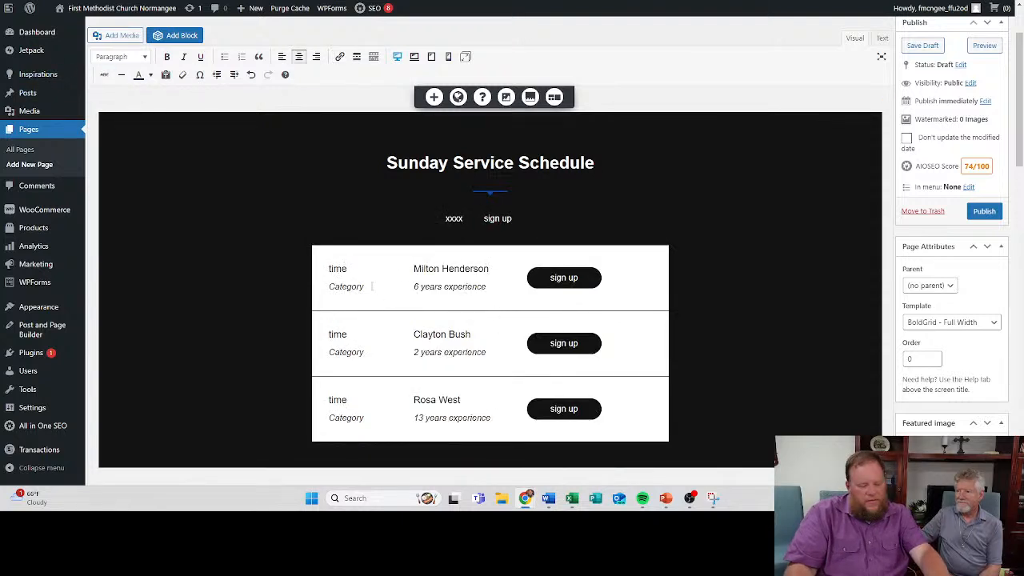
pyautogui.hotkey('ctrl', 'z')
pyautogui.hotkey('ctrl', 'z')
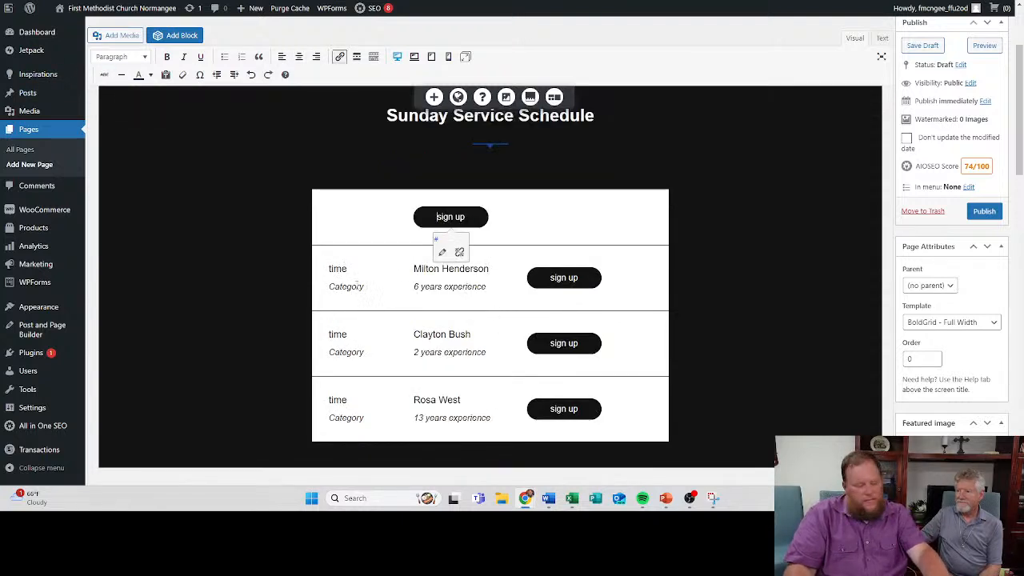
# - Delete the sign up button from the first schedule row
pyautogui.click(338, 293)
pyautogui.click(456, 217)
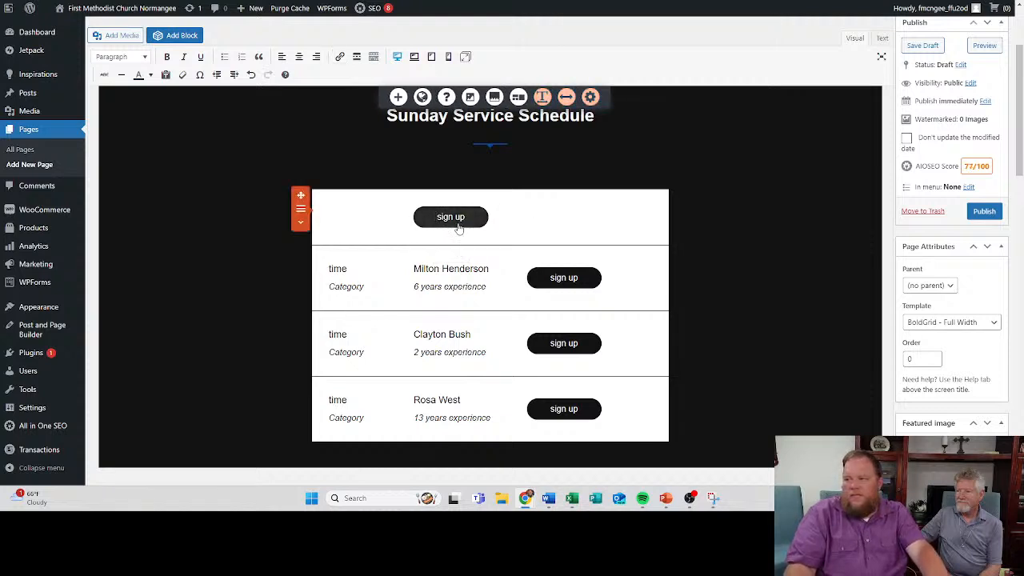
pyautogui.rightClick(457, 227)
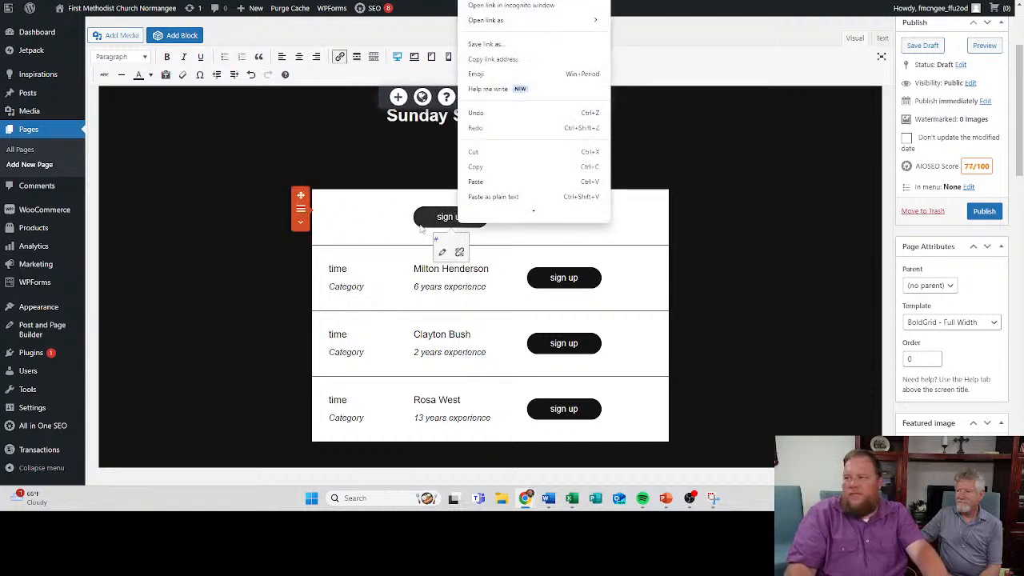
pyautogui.click(424, 218)
pyautogui.moveTo(434, 217); pyautogui.dragTo(483, 223)
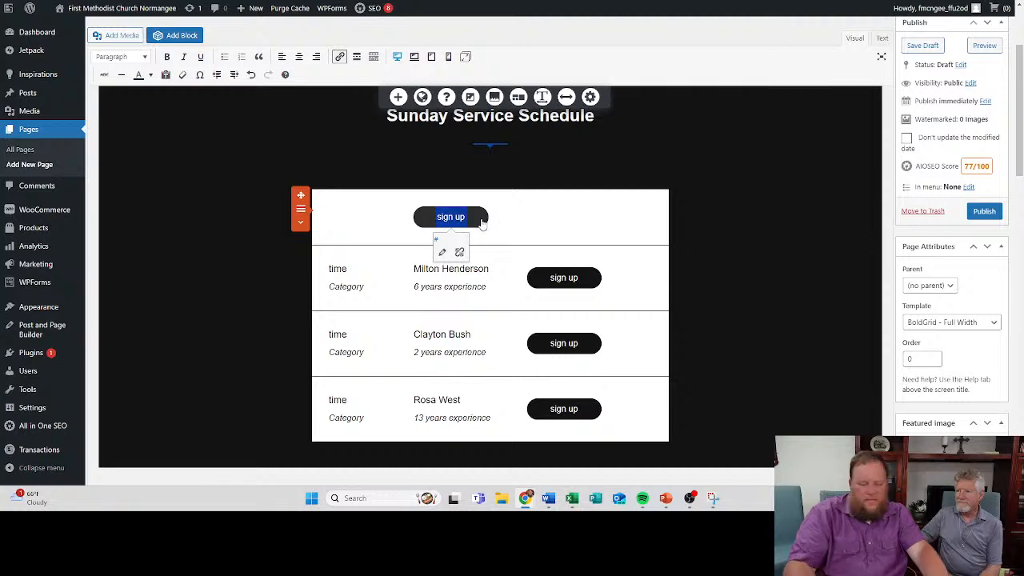
pyautogui.press('BackSpace')
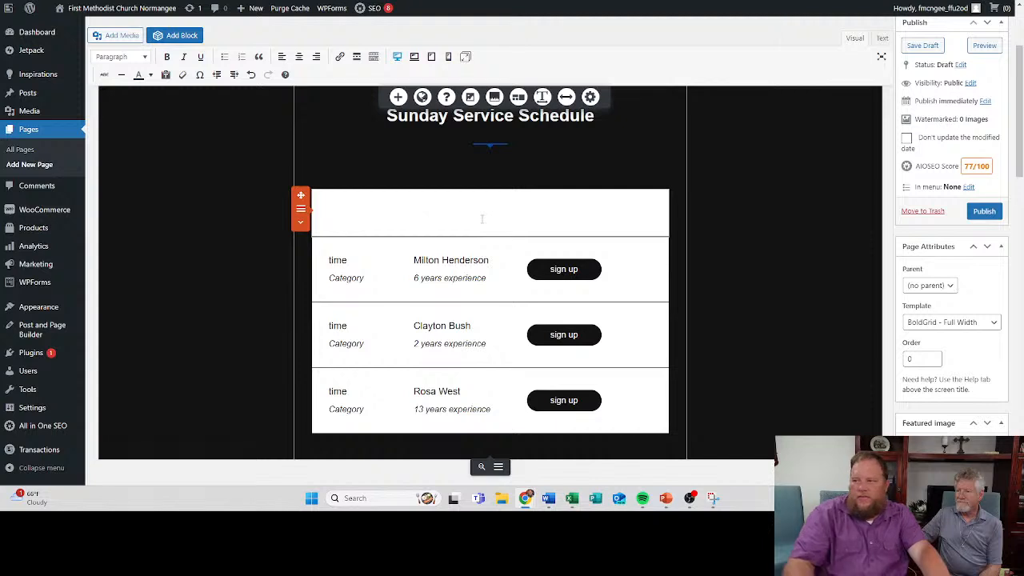
# - Enter "Sunday Worship" in the first schedule row and move it to the row's left edge
pyautogui.write('Sunday Worship')
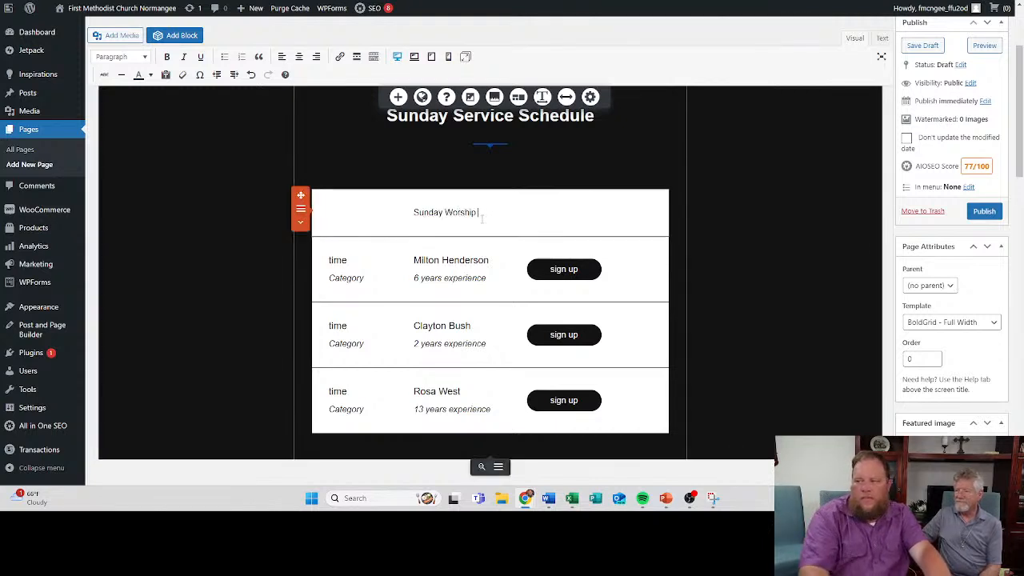
pyautogui.moveTo(479, 212); pyautogui.dragTo(414, 210)
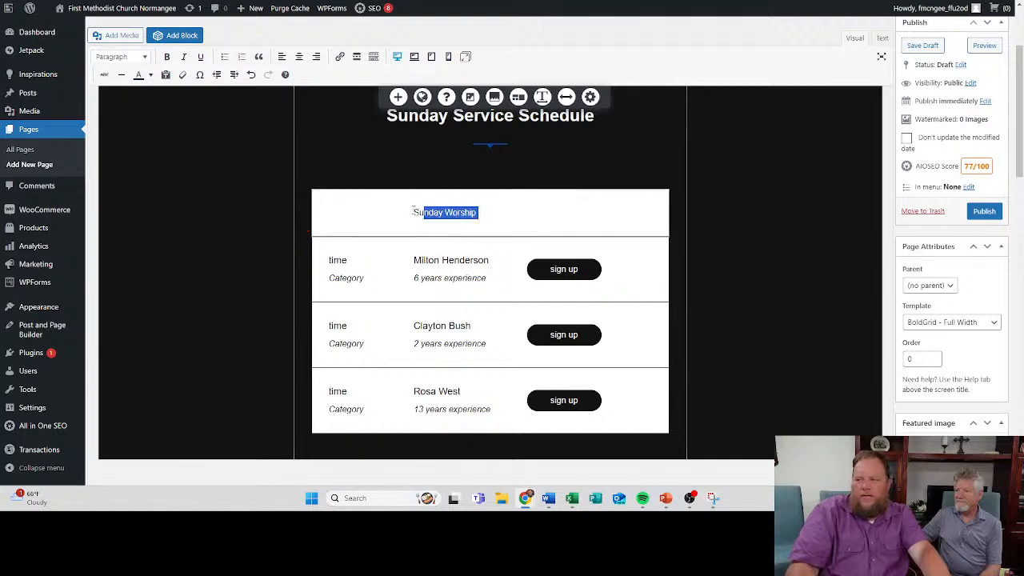
pyautogui.click(413, 209)
pyautogui.write('Sudnd')
pyautogui.press('BackSpace')
pyautogui.press('BackSpace')
pyautogui.press('BackSpace')
pyautogui.press('BackSpace')
pyautogui.press('BackSpace')
pyautogui.press('BackSpace')
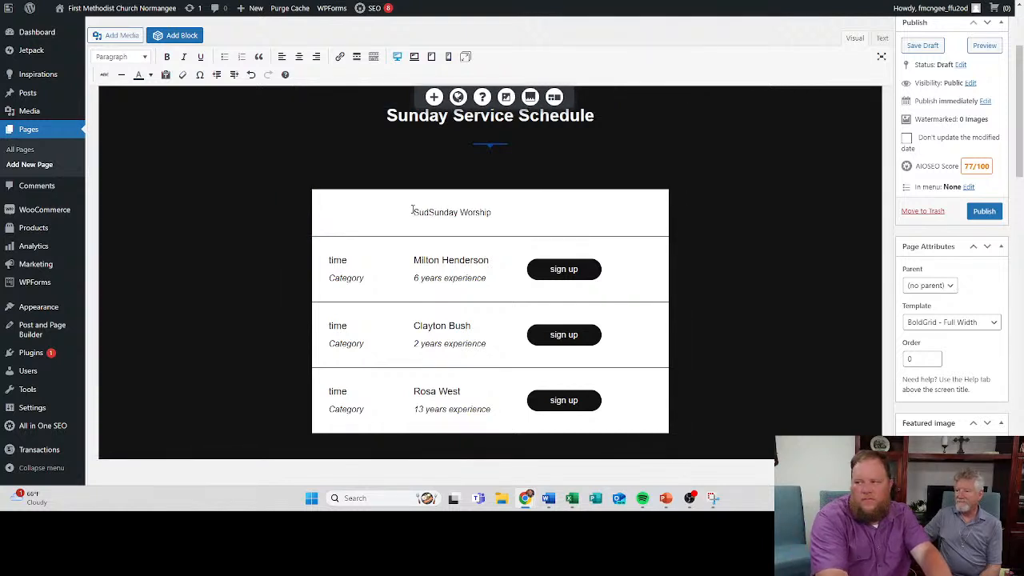
# - Replace the first row's text with "Adult Bible Study" and center it in its column
pyautogui.moveTo(411, 208); pyautogui.dragTo(307, 205)
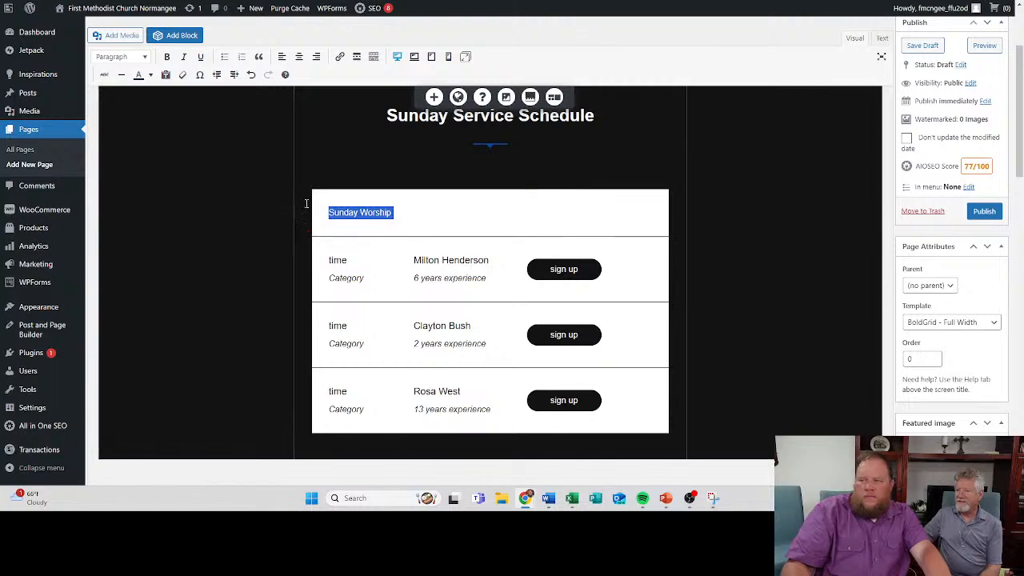
pyautogui.write('Adult Bible Study')
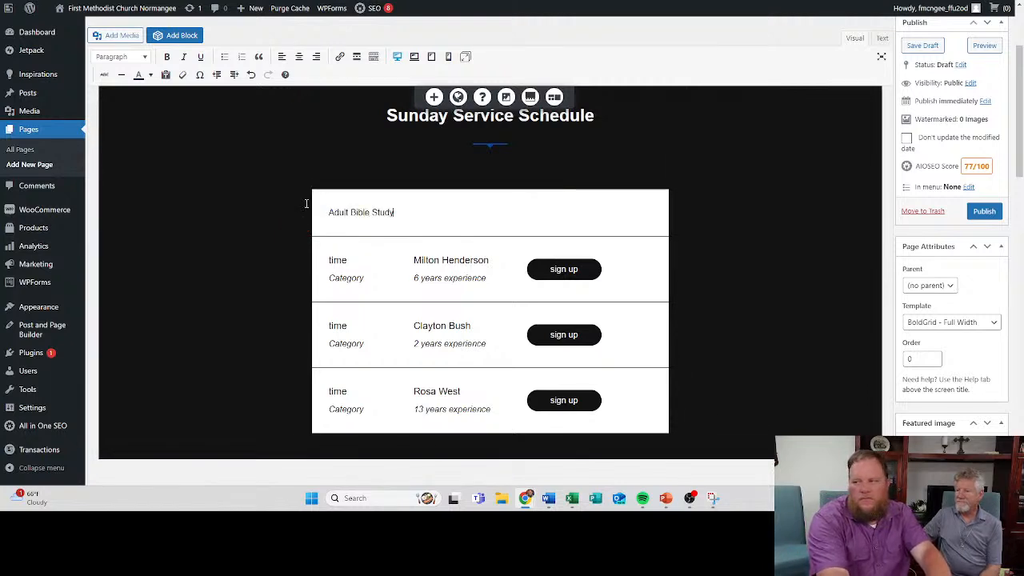
pyautogui.click(298, 56)
# - Add an empty line below the Adult Bible Study text in the first schedule row
pyautogui.click(465, 215)
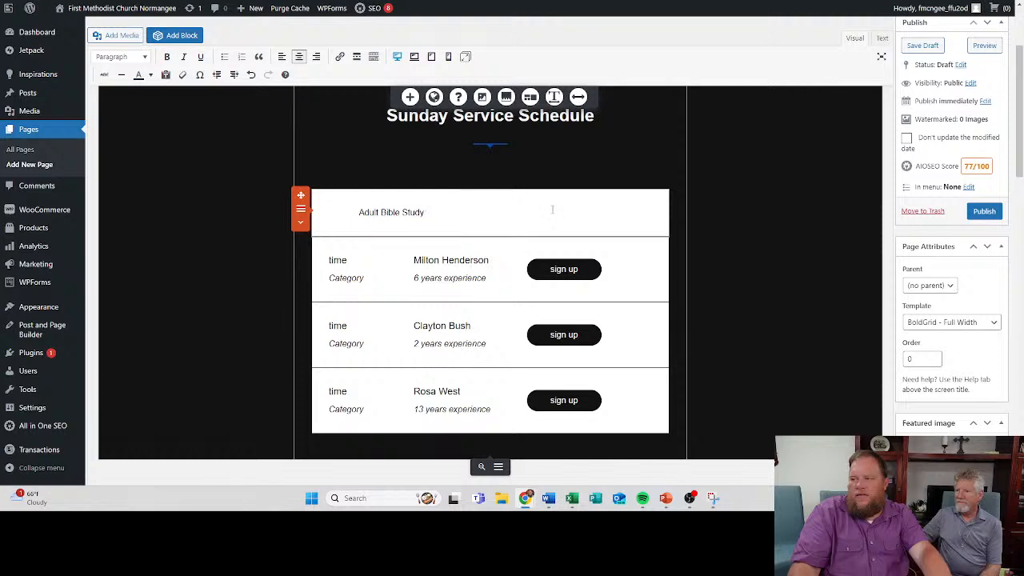
pyautogui.rightClick(491, 216)
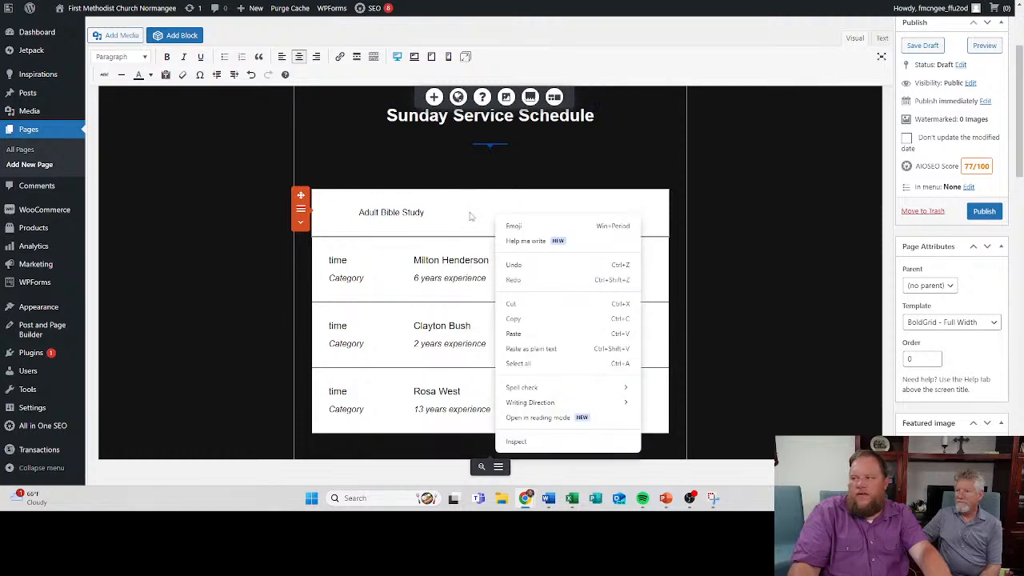
pyautogui.click(568, 208)
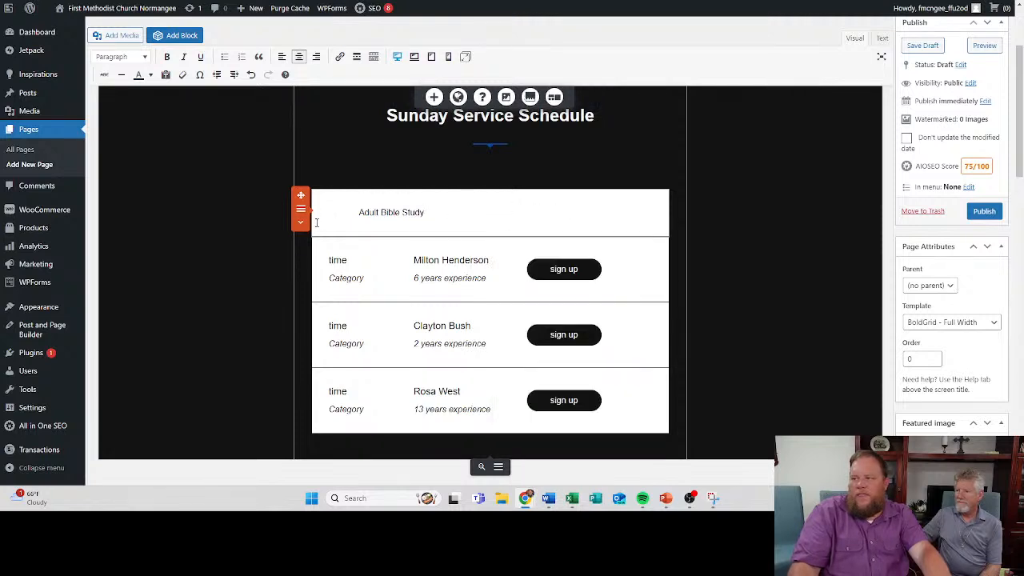
pyautogui.click(430, 212)
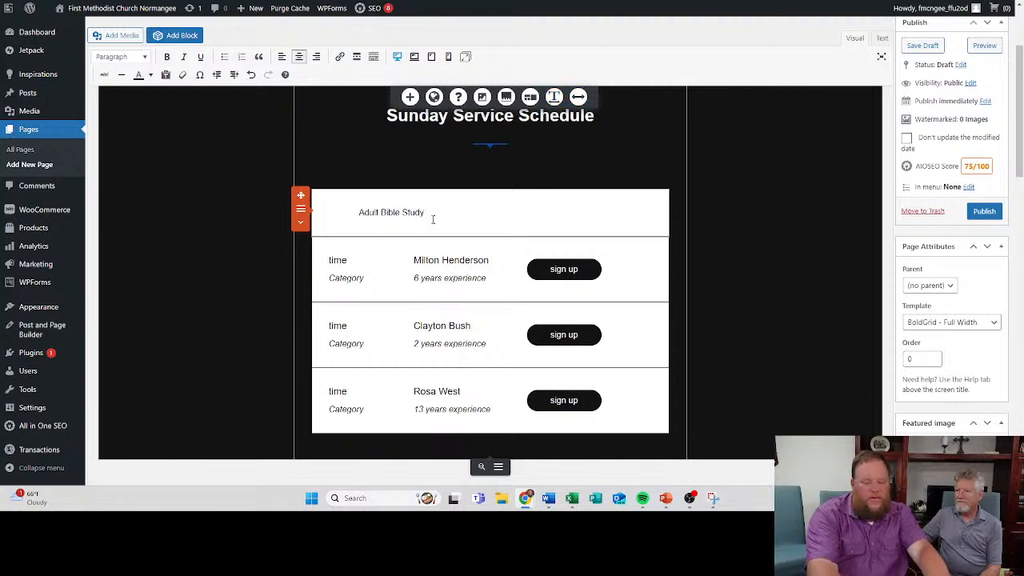
pyautogui.press('Return')
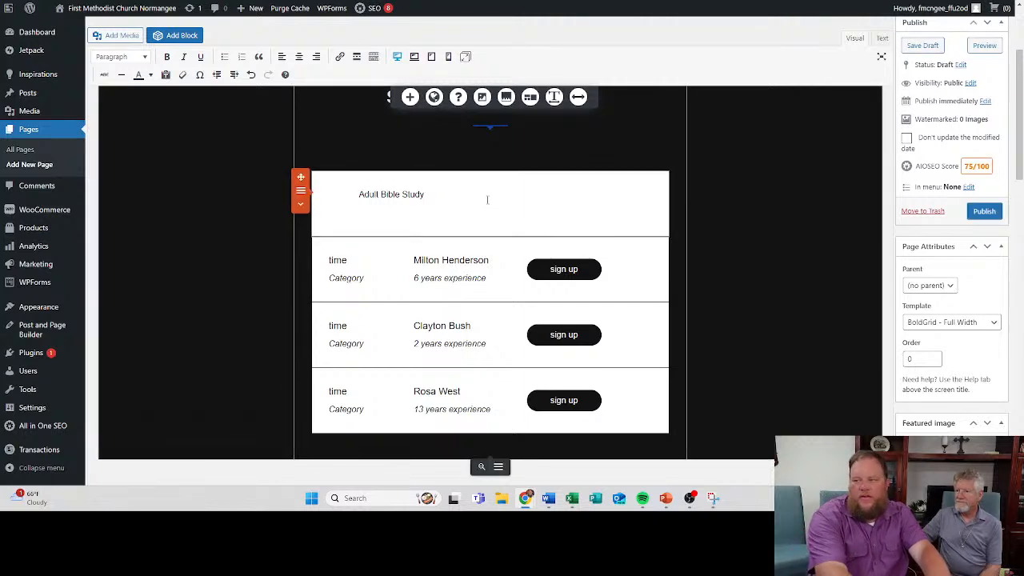
# - Delete the Adult Bible Study text and all remaining sample rows from the white schedule area
pyautogui.moveTo(560, 422); pyautogui.dragTo(309, 227)
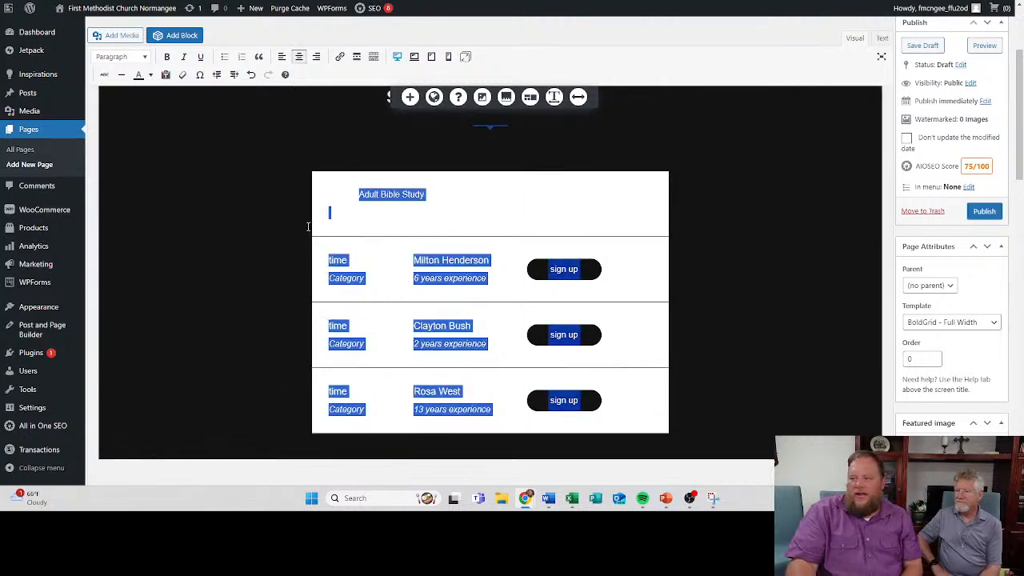
pyautogui.press('BackSpace')
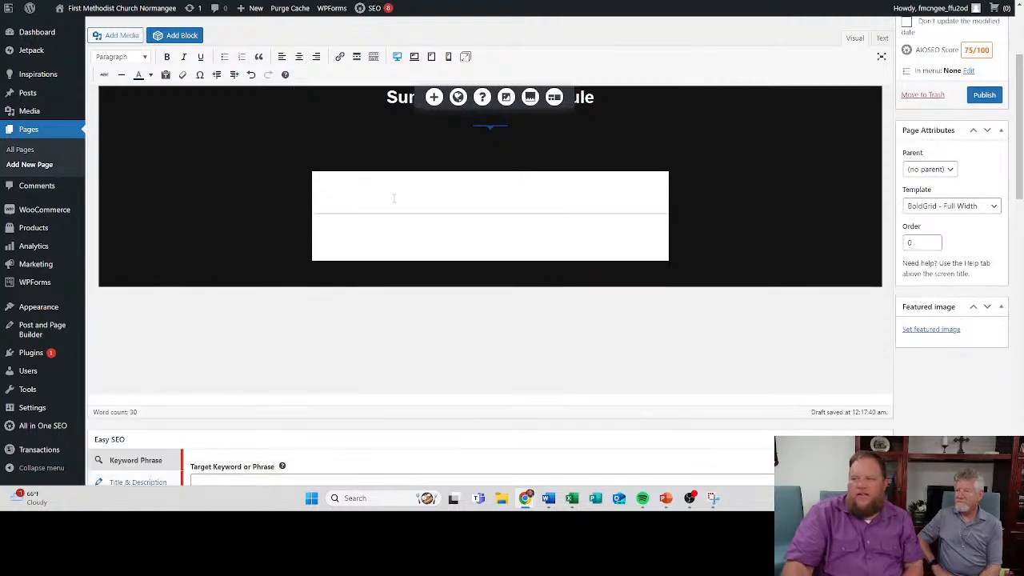
pyautogui.press('BackSpace')
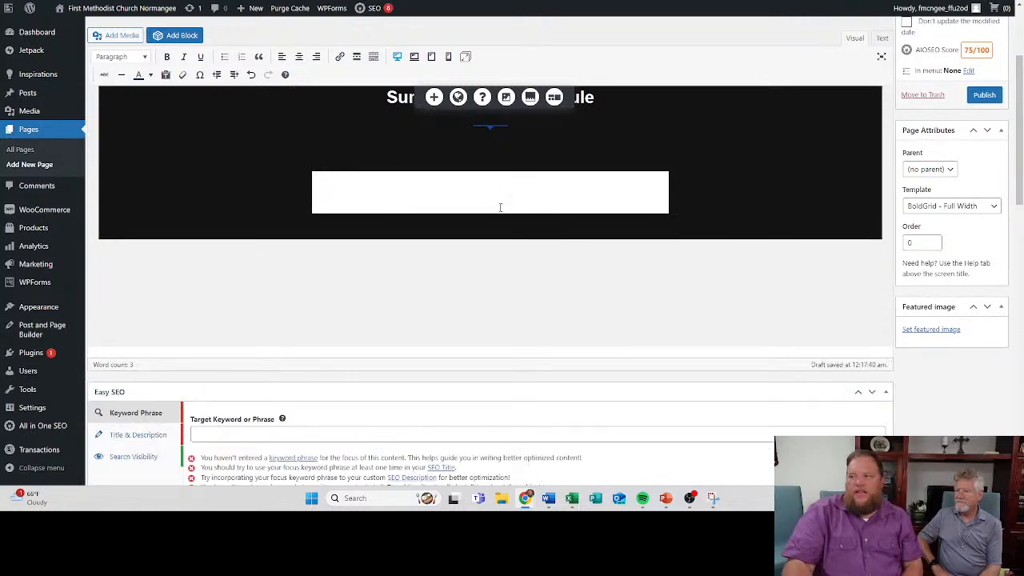
# - Add a centered line reading "Adult Bible Study 9:45 AM" directly below the Sunday Service Schedule heading
pyautogui.scroll(2, 500, 207)
pyautogui.scroll(-1, 387, 337)
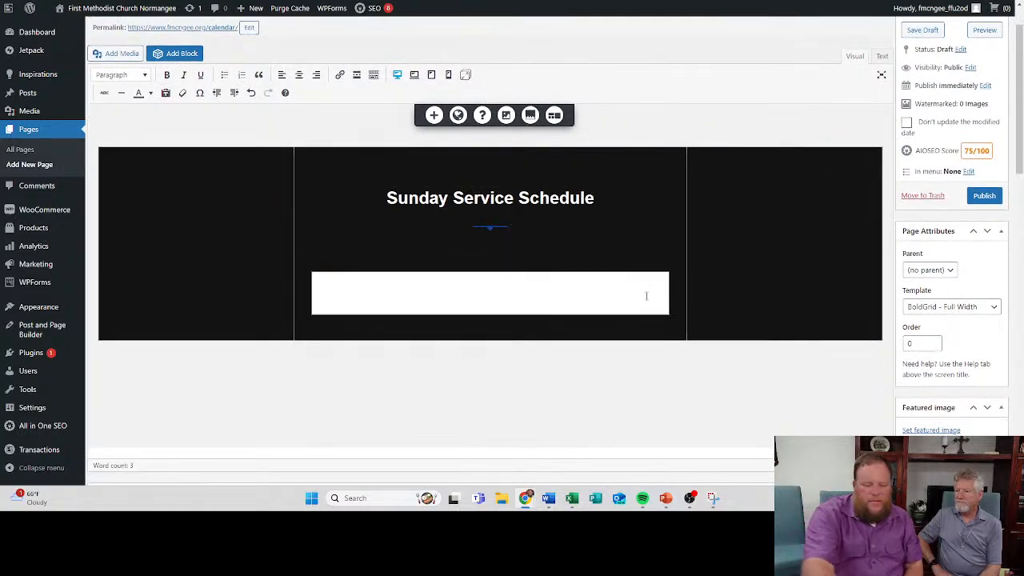
pyautogui.click(606, 196)
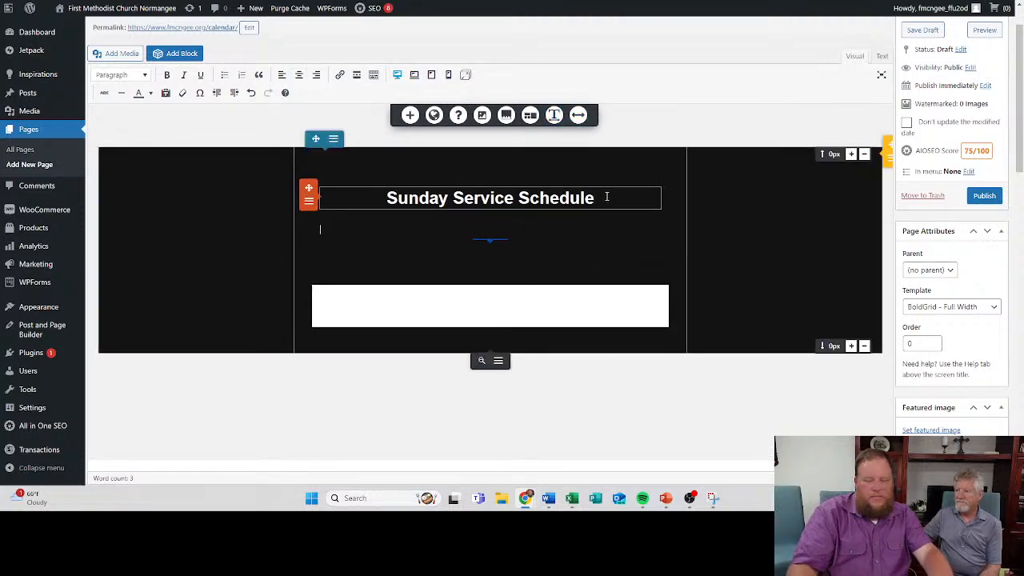
pyautogui.click(298, 75)
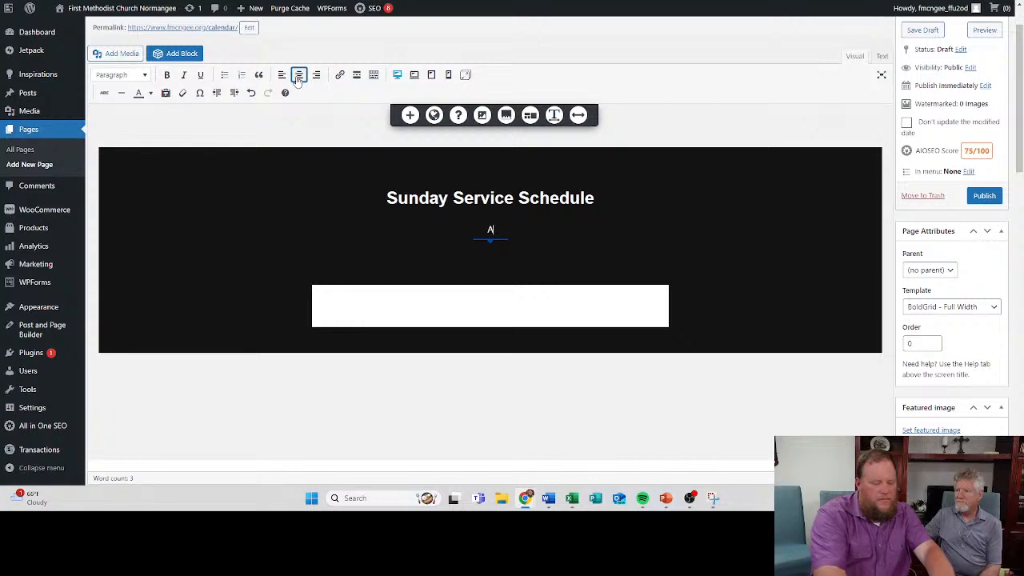
pyautogui.write('Adult Bible Study')
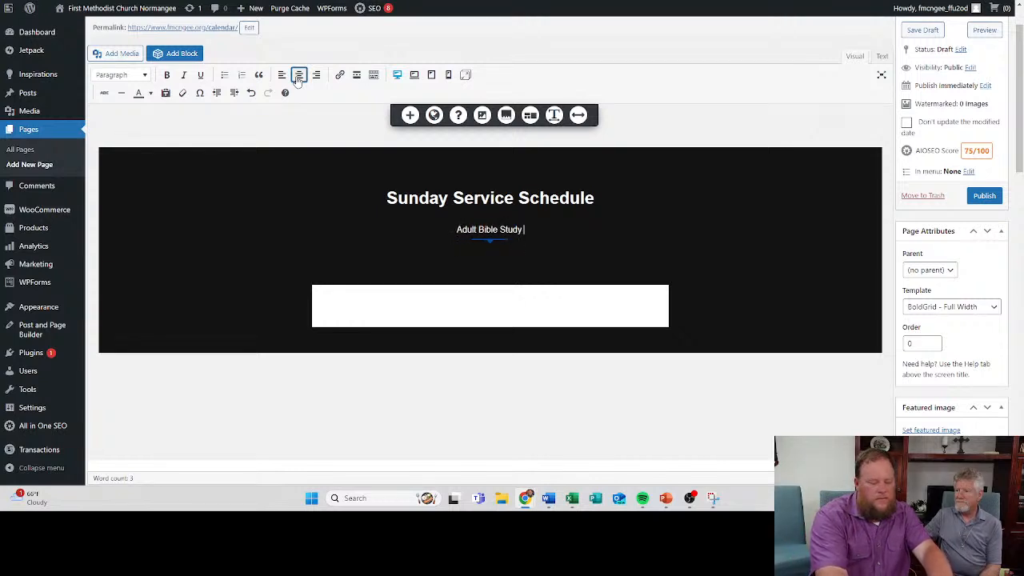
pyautogui.write(' 9')
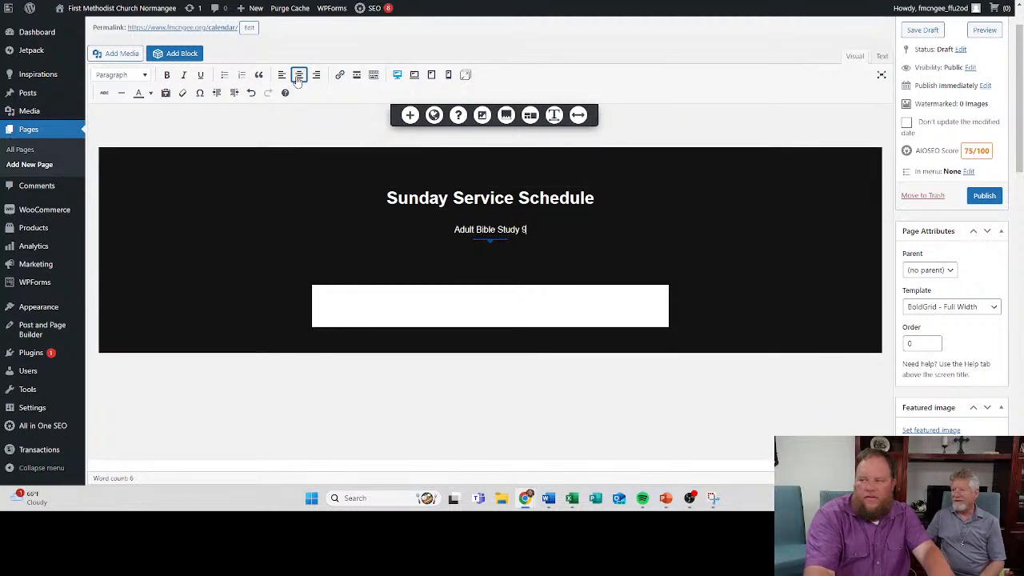
pyautogui.write(':45 AM')
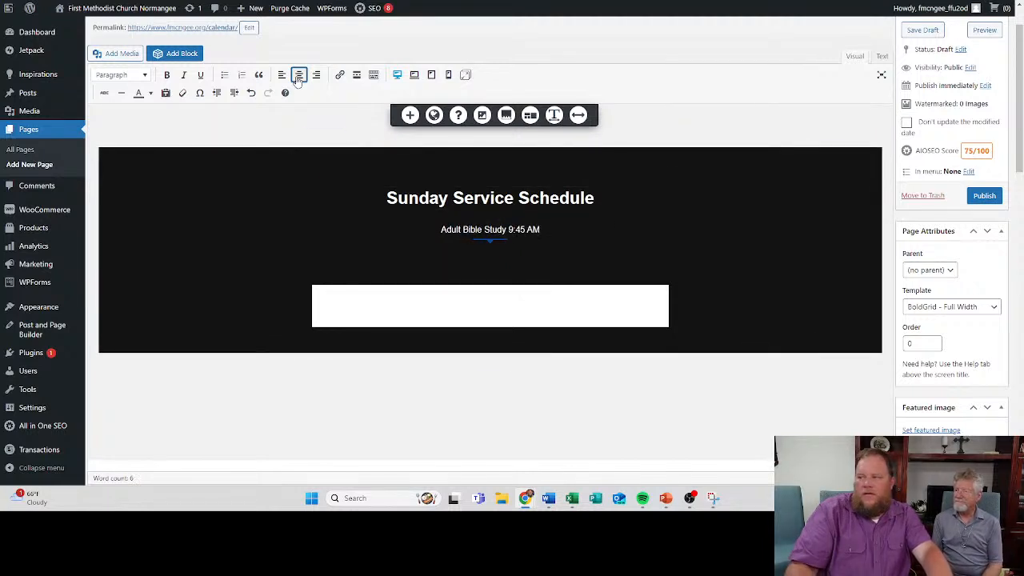
# - Add a centered line reading "Traditional Worship 11:00 AM" below the Adult Bible Study line
pyautogui.press('Return')
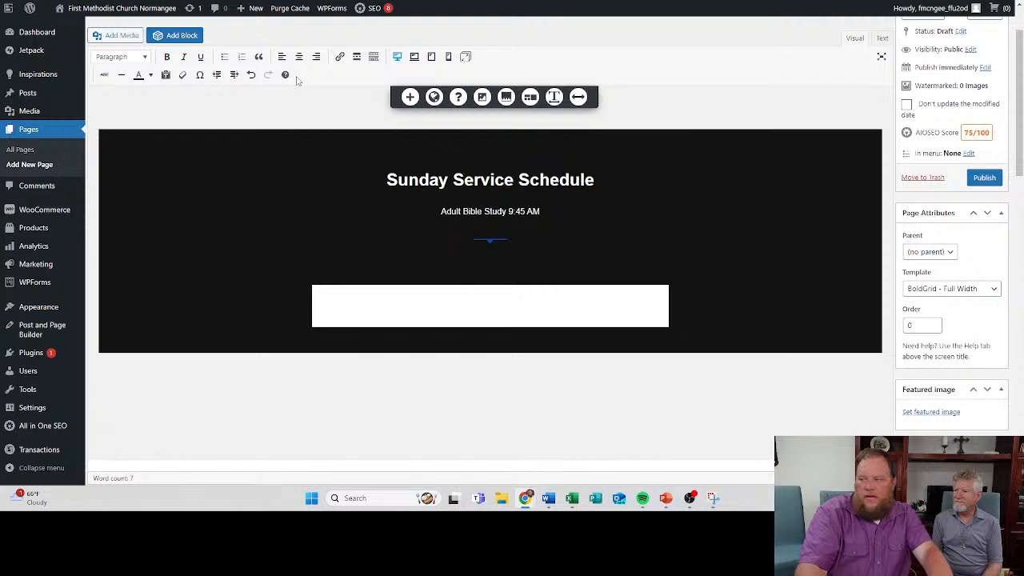
pyautogui.click(298, 56)
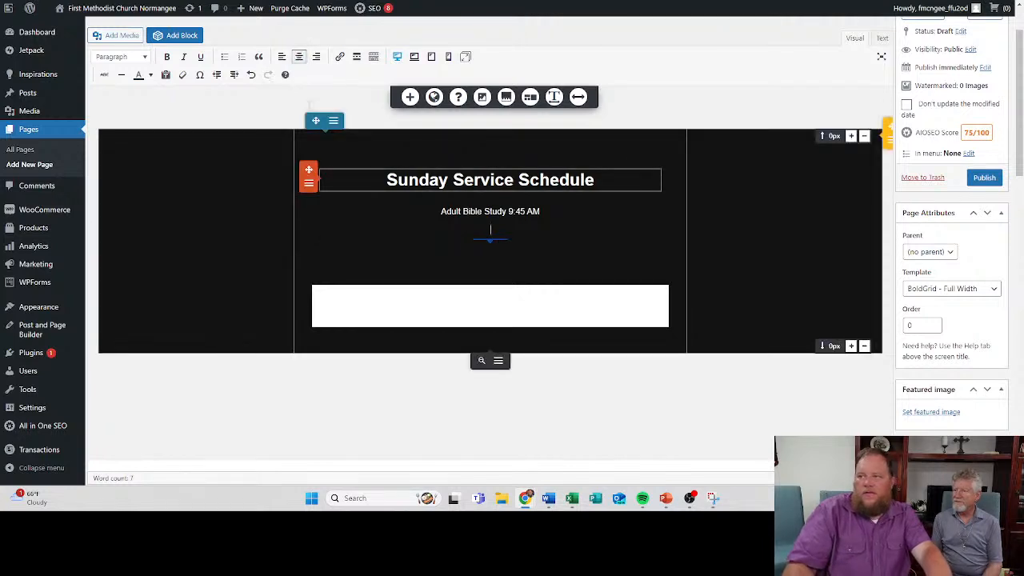
pyautogui.write('Tradit')
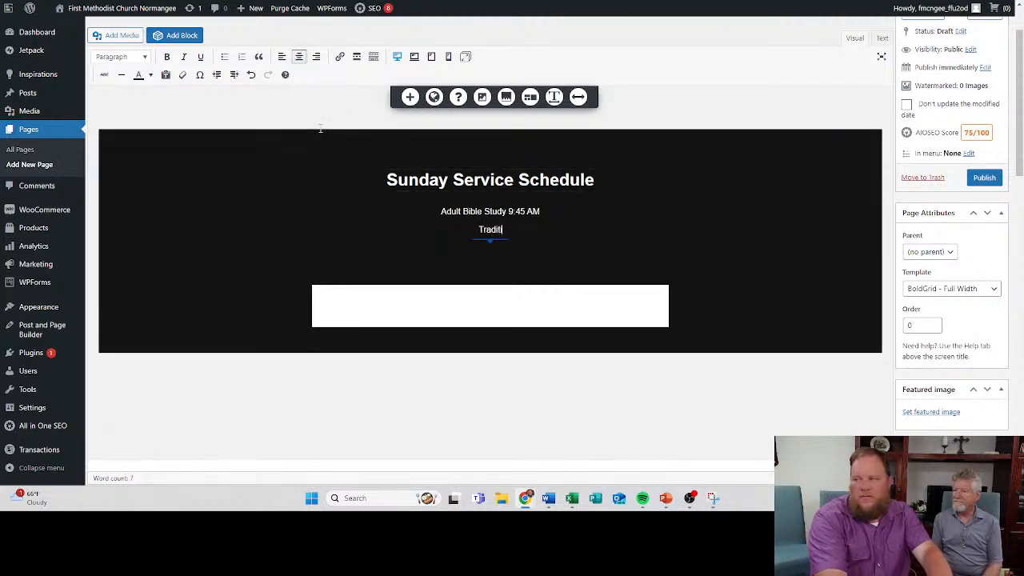
pyautogui.write('ional Worship at')
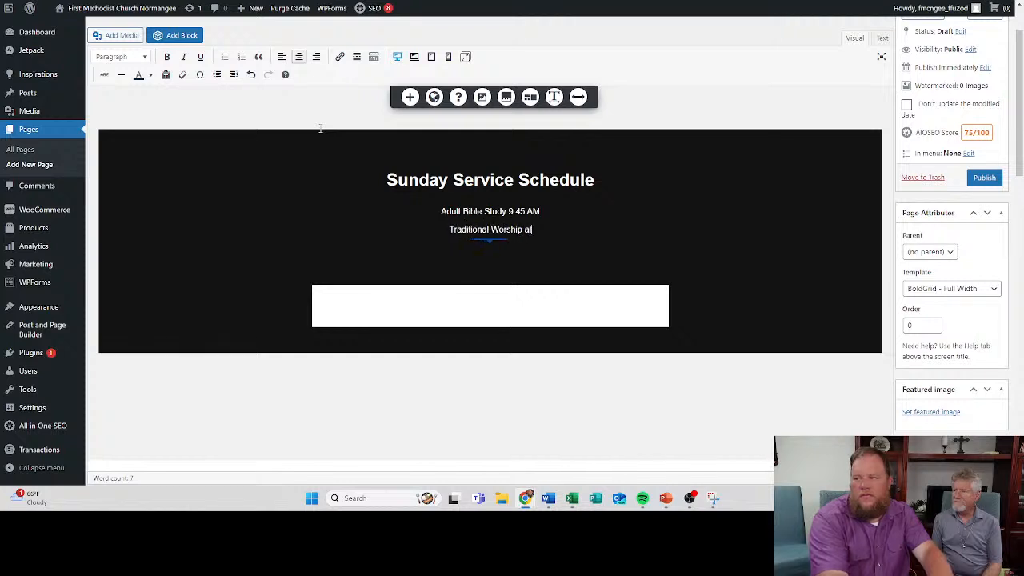
pyautogui.press('BackSpace')
pyautogui.press('BackSpace')
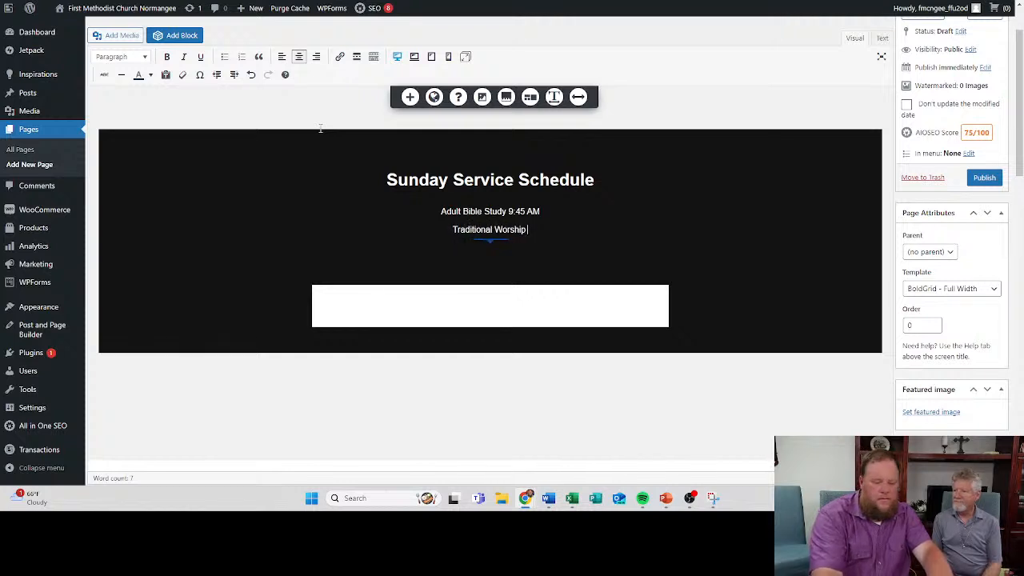
pyautogui.write('11:00')
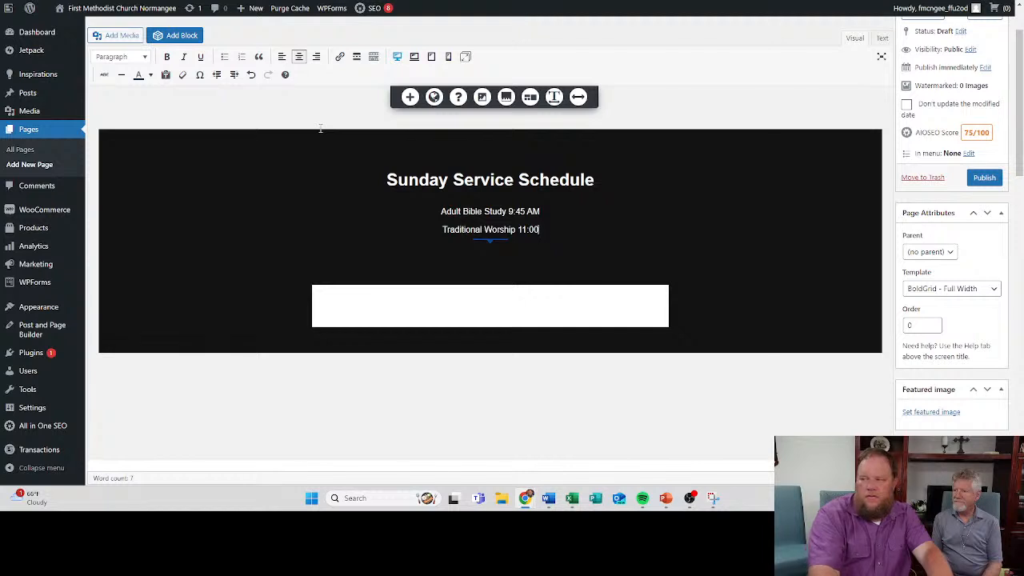
pyautogui.write(' AM')
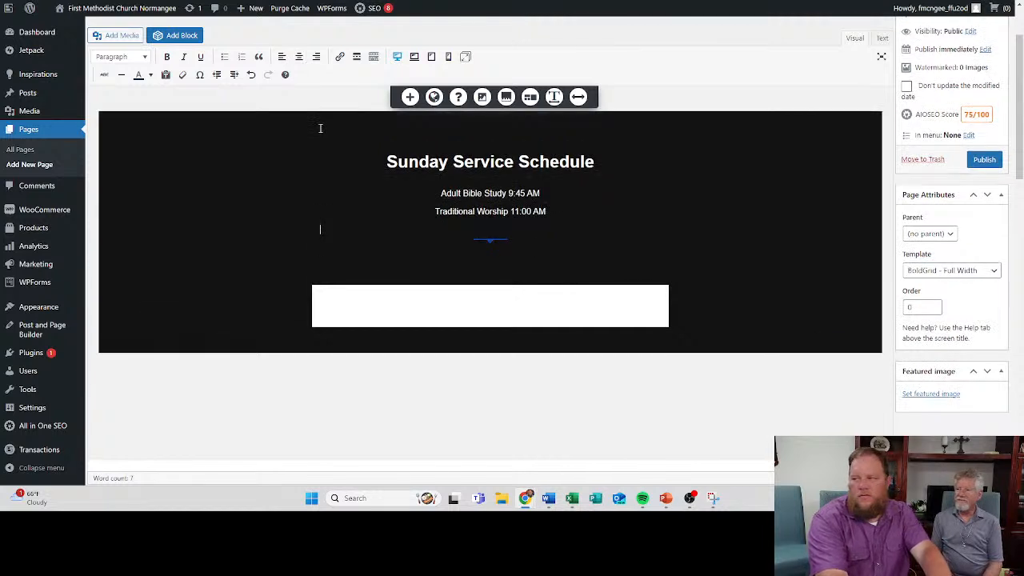
# - Delete the empty white content block beneath the service times
pyautogui.scroll(-1, 320, 128)
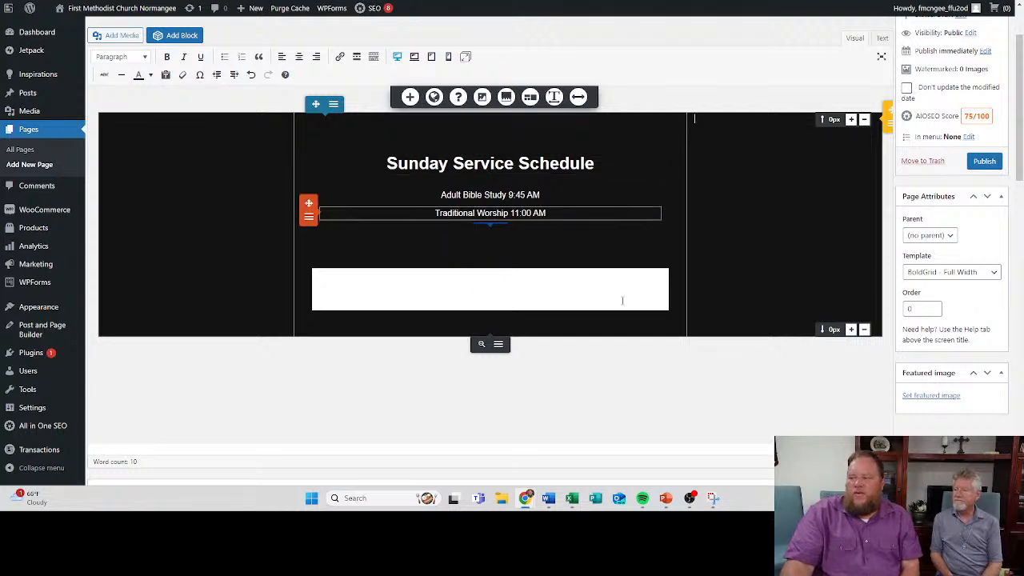
pyautogui.click(301, 287)
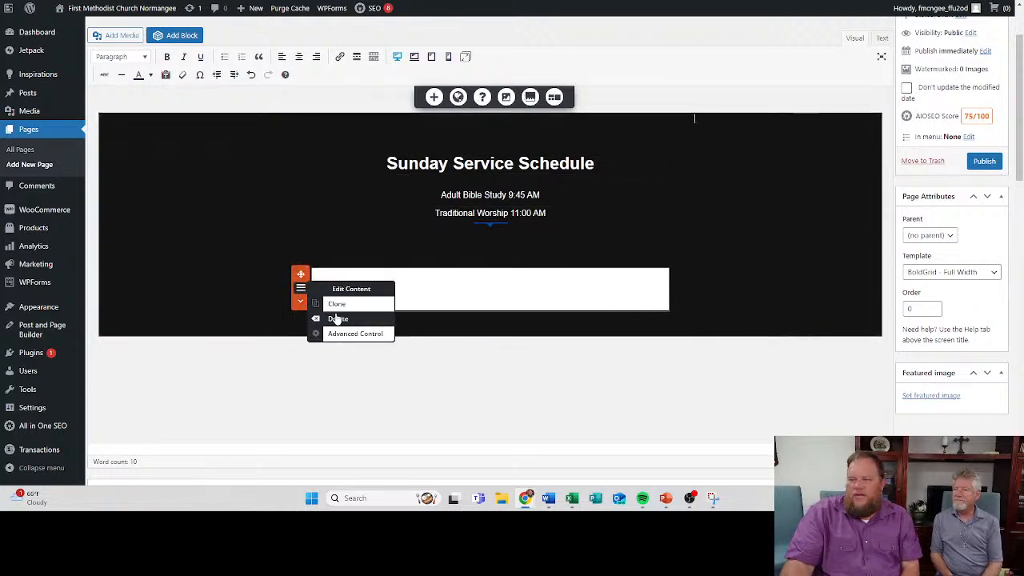
pyautogui.click(336, 318)
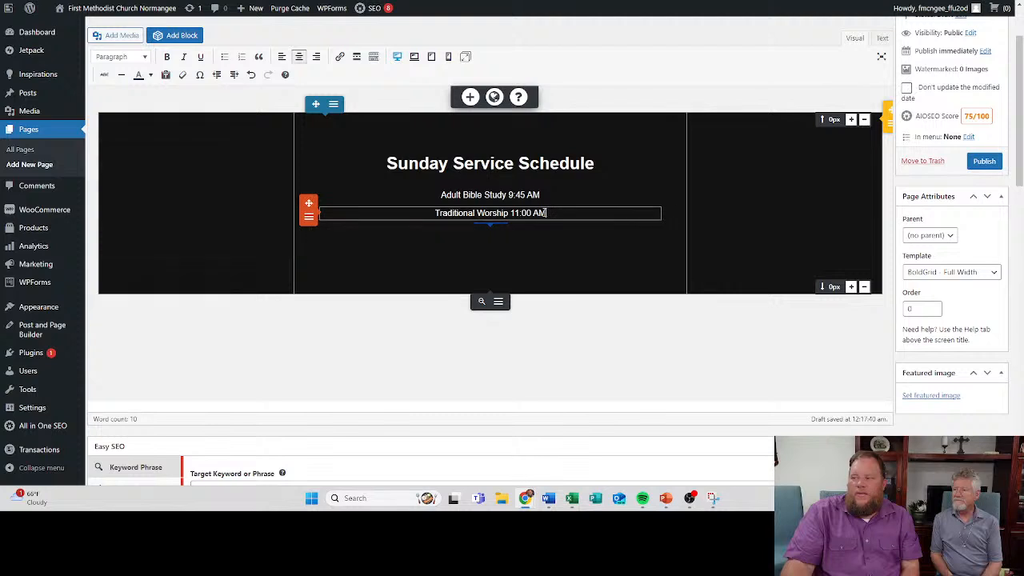
# - Format the Adult Bible Study and Traditional Worship lines as Heading 2
pyautogui.moveTo(546, 213); pyautogui.dragTo(484, 194)
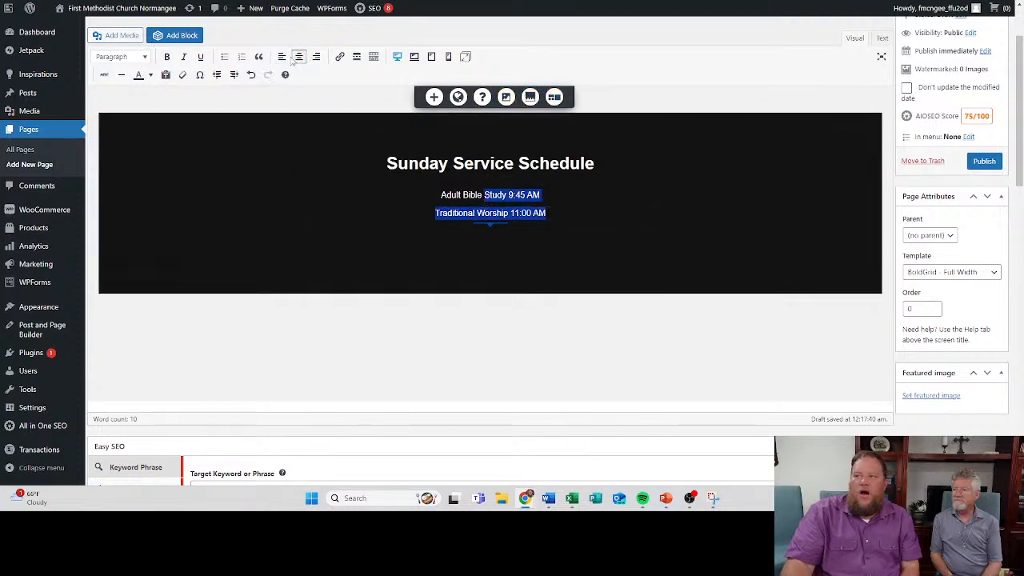
pyautogui.click(146, 59)
pyautogui.click(142, 135)
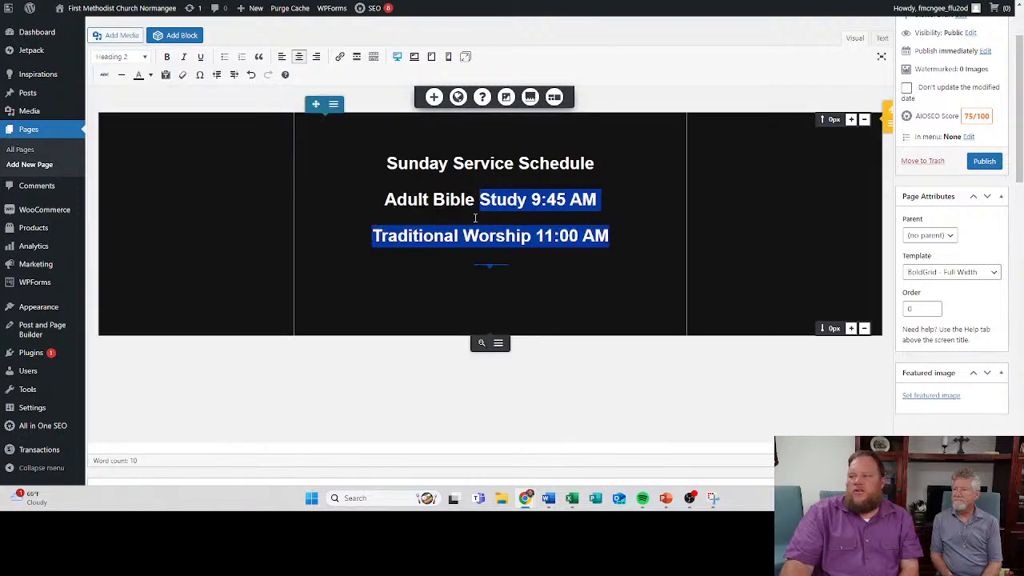
pyautogui.click(398, 194)
pyautogui.click(408, 235)
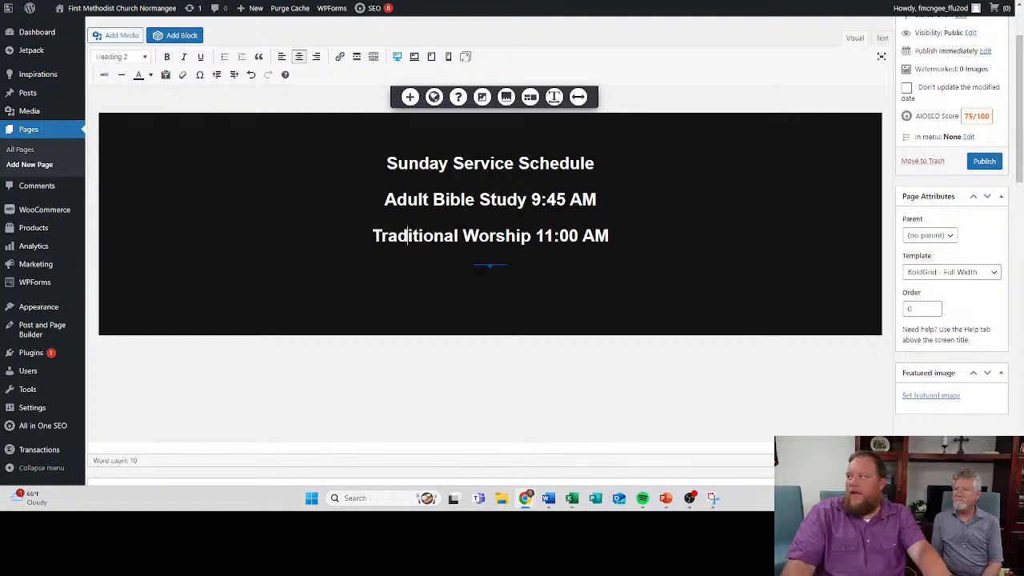
pyautogui.click(1013, 0)
pyautogui.click(916, 24)
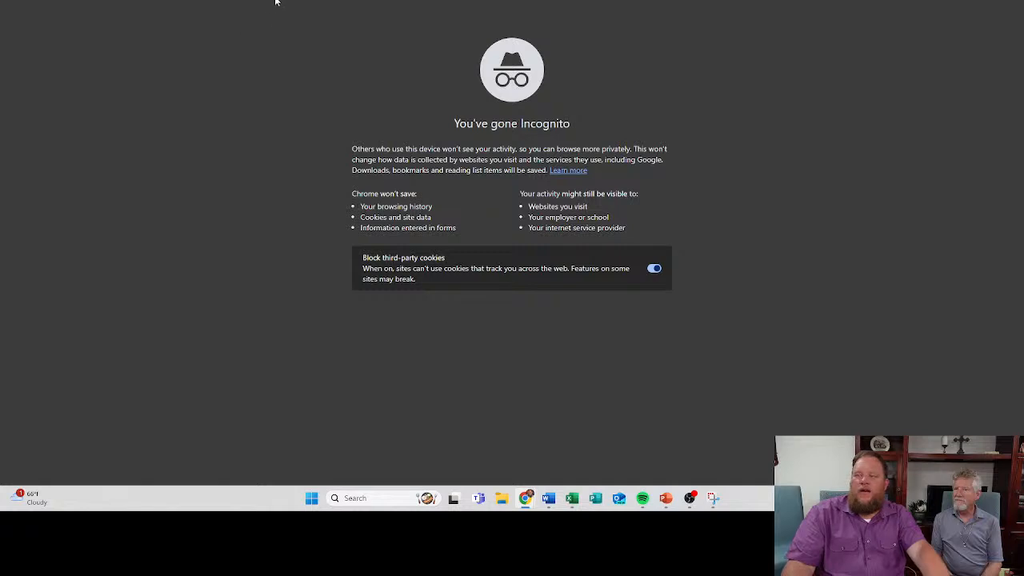
pyautogui.click(1011, 1)
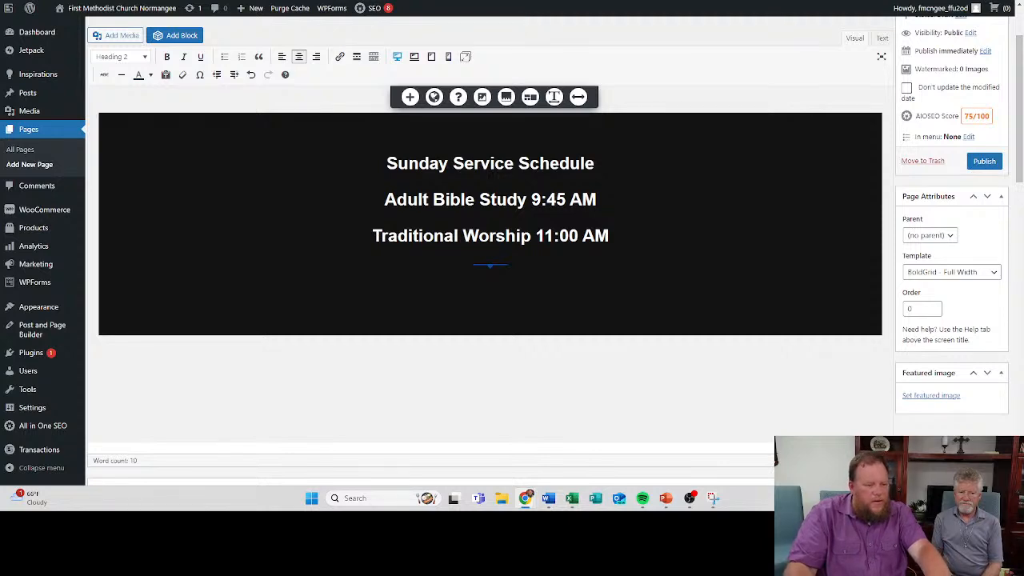
# - Switch to Google Calendar and open its settings to look through the general options
pyautogui.moveTo(0, 2); pyautogui.dragTo(324, 0)
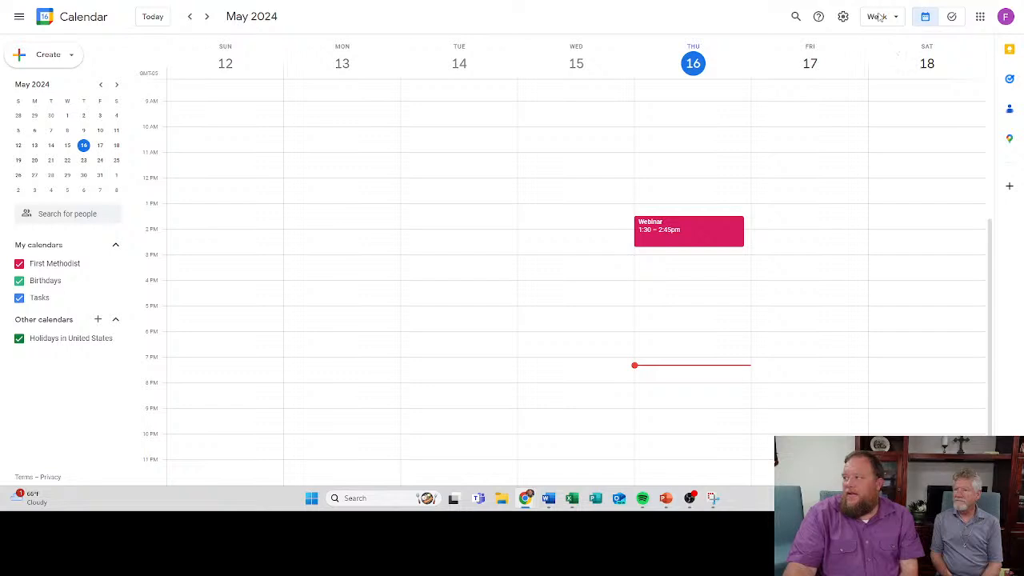
pyautogui.click(841, 18)
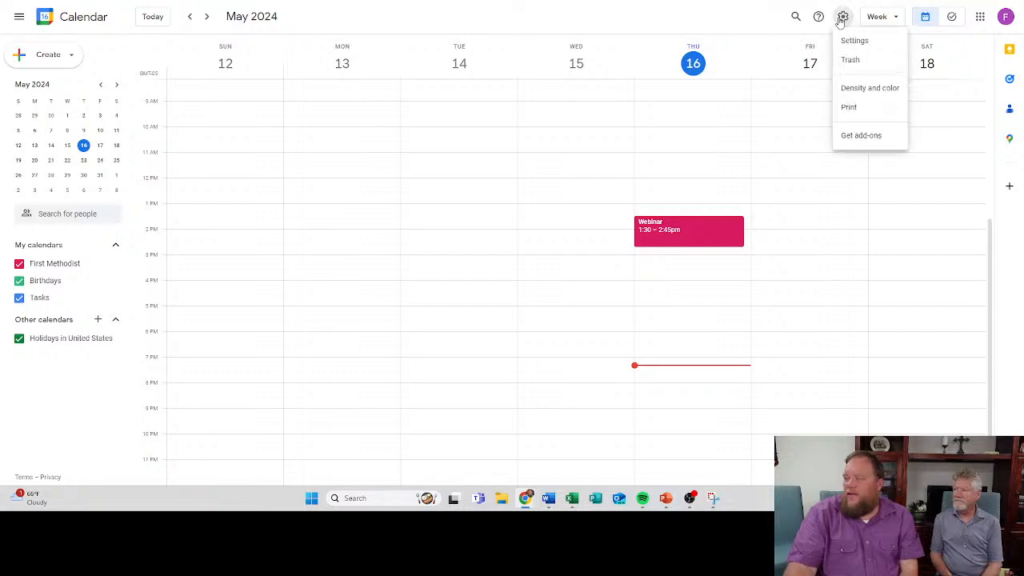
pyautogui.click(851, 40)
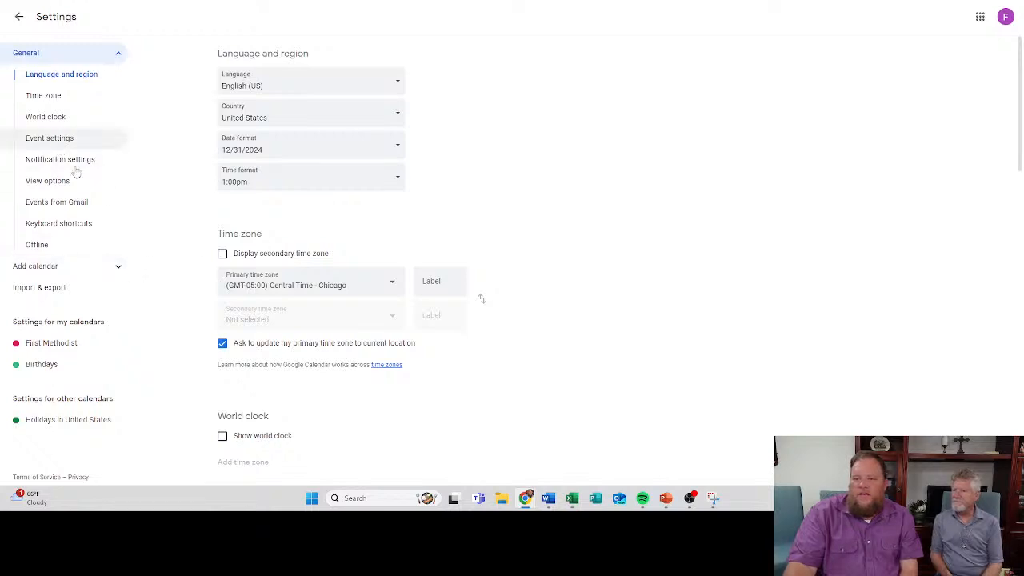
pyautogui.scroll(-10, 279, 232)
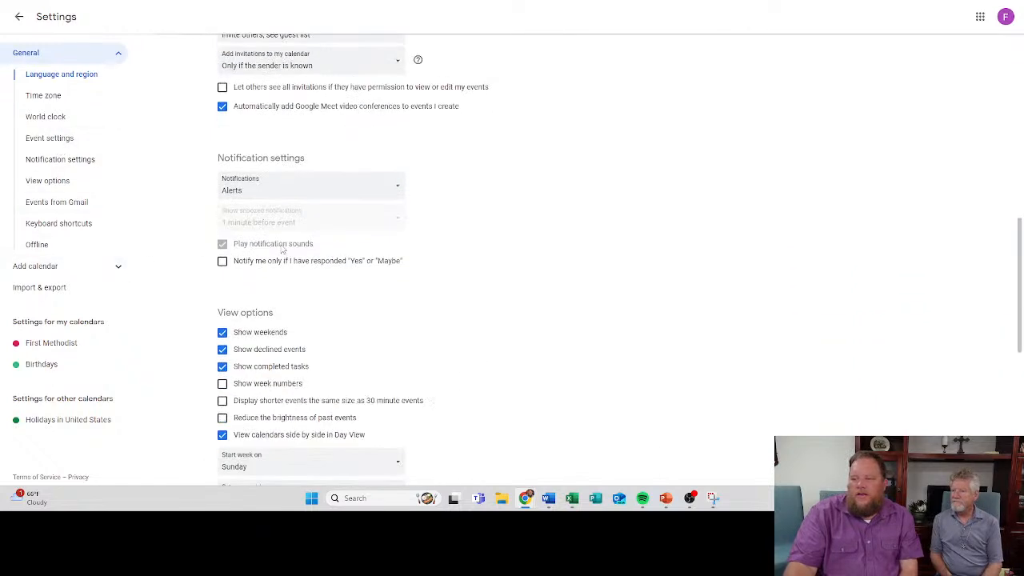
pyautogui.scroll(-5, 282, 250)
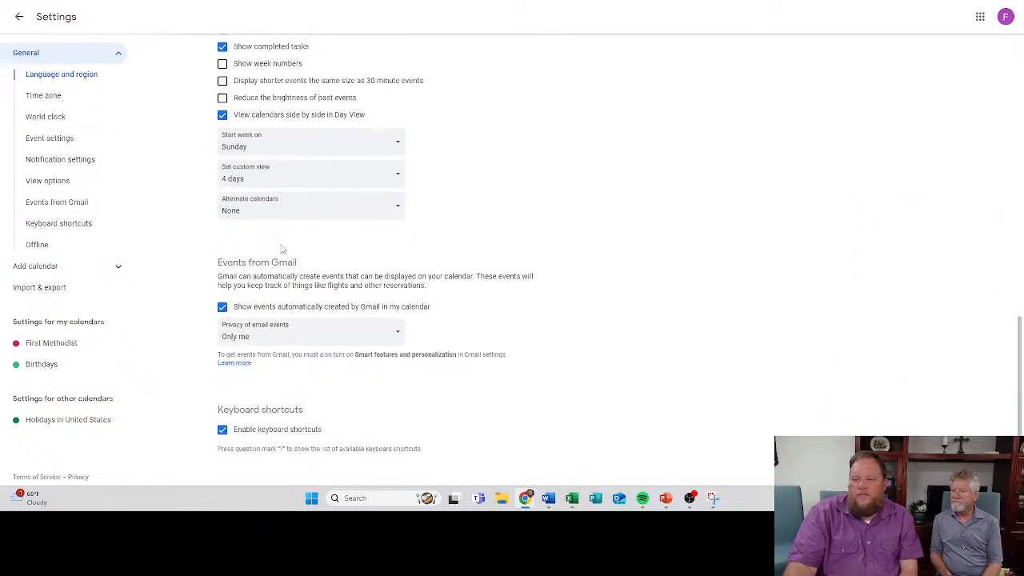
# - Copy the embed code from the First Methodist calendar's integration settings
pyautogui.click(50, 343)
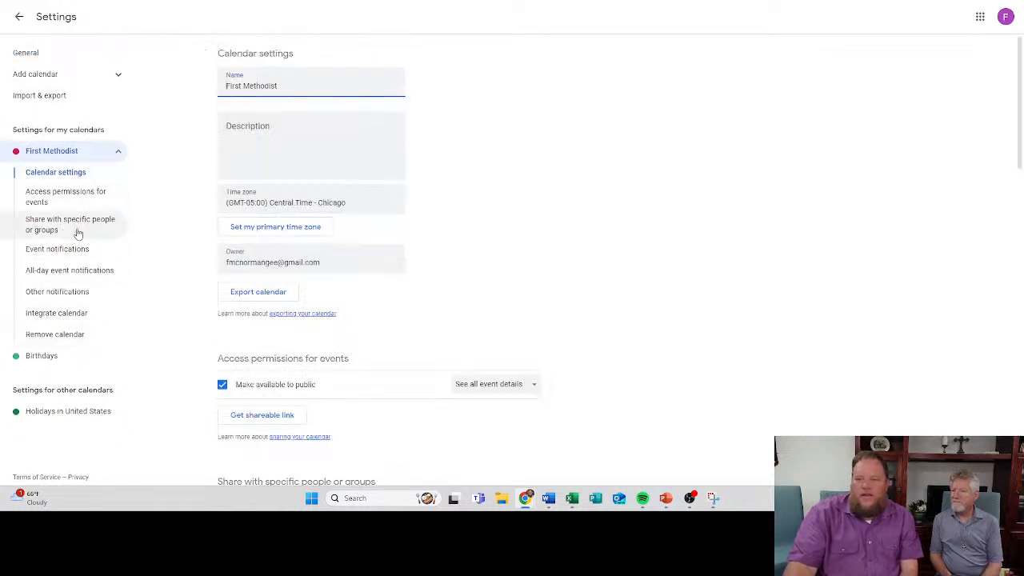
pyautogui.scroll(-7, 304, 280)
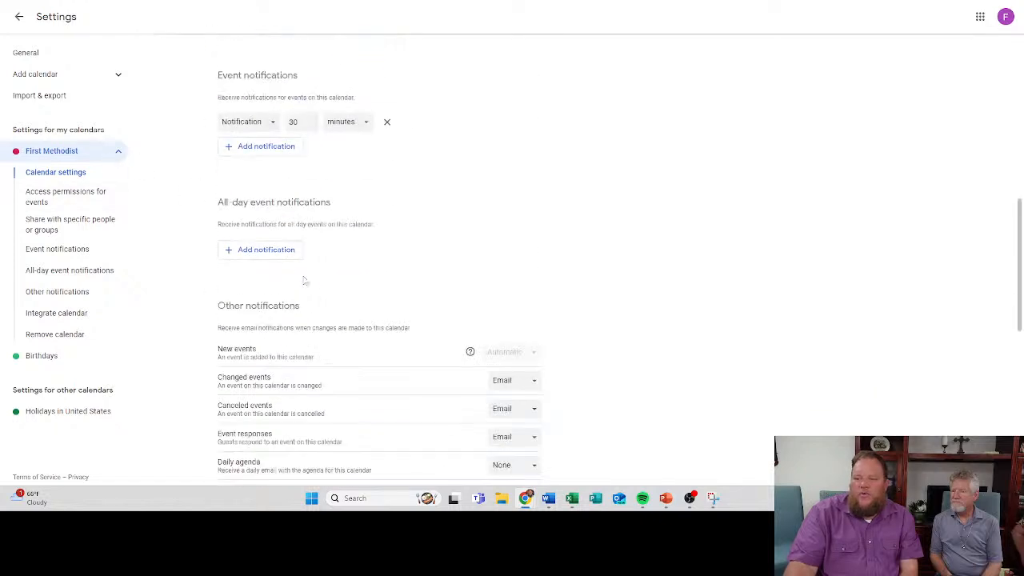
pyautogui.scroll(-6, 304, 280)
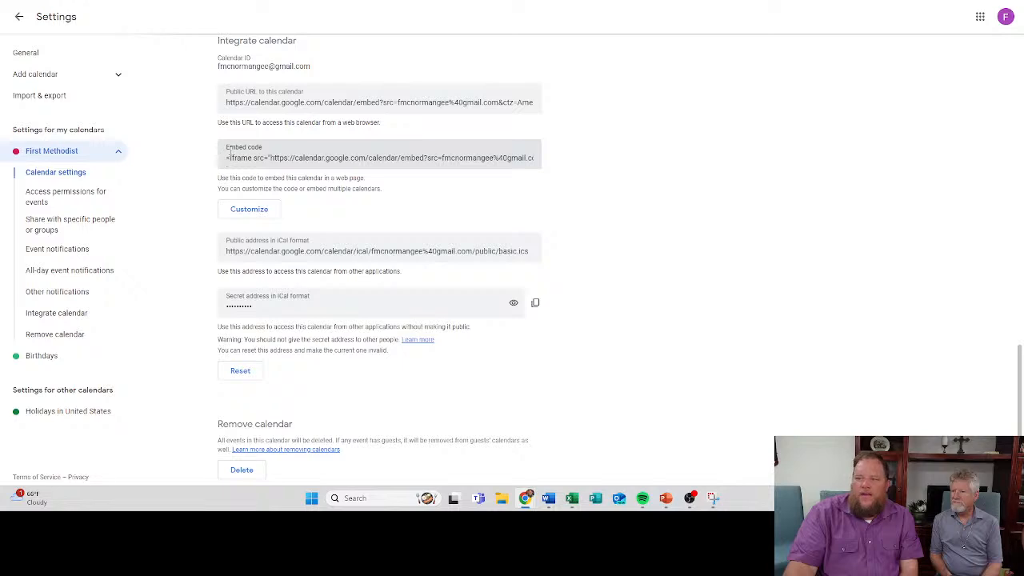
pyautogui.click(302, 157)
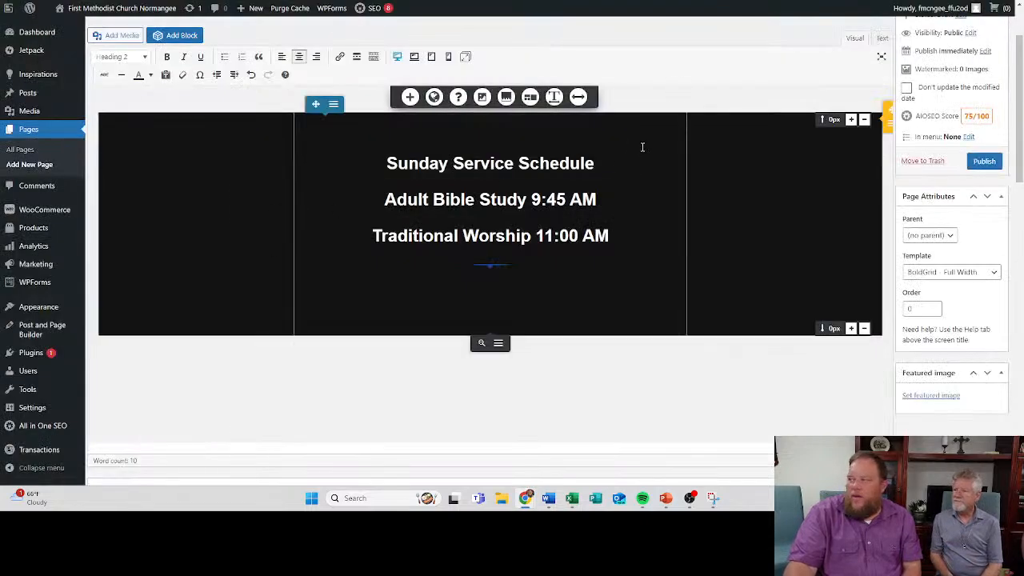
# - Switch back to the WordPress page, paste the calendar embed code after the last closing div in its HTML, and return to visual editing
pyautogui.scroll(2, 449, 277)
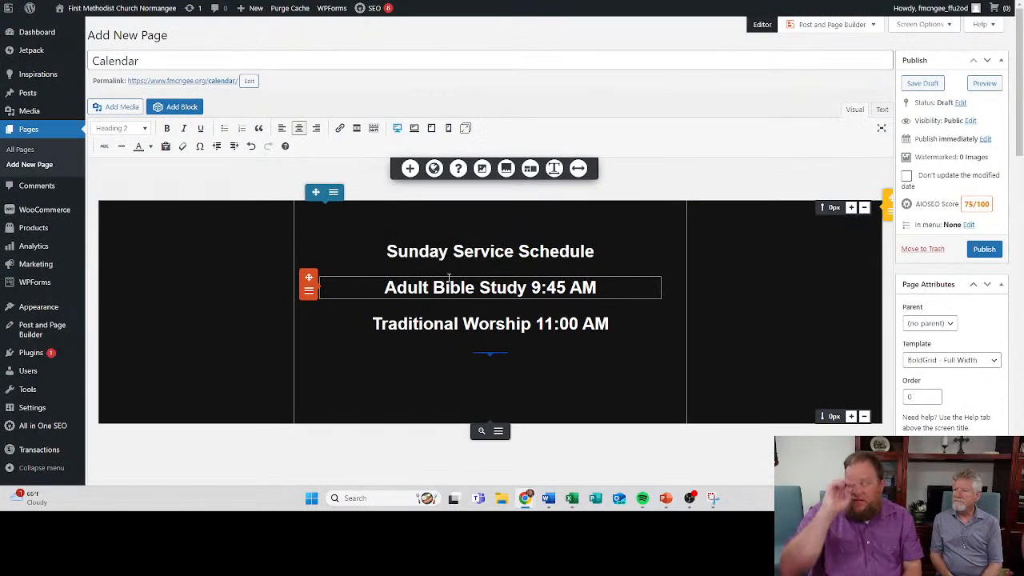
pyautogui.click(882, 109)
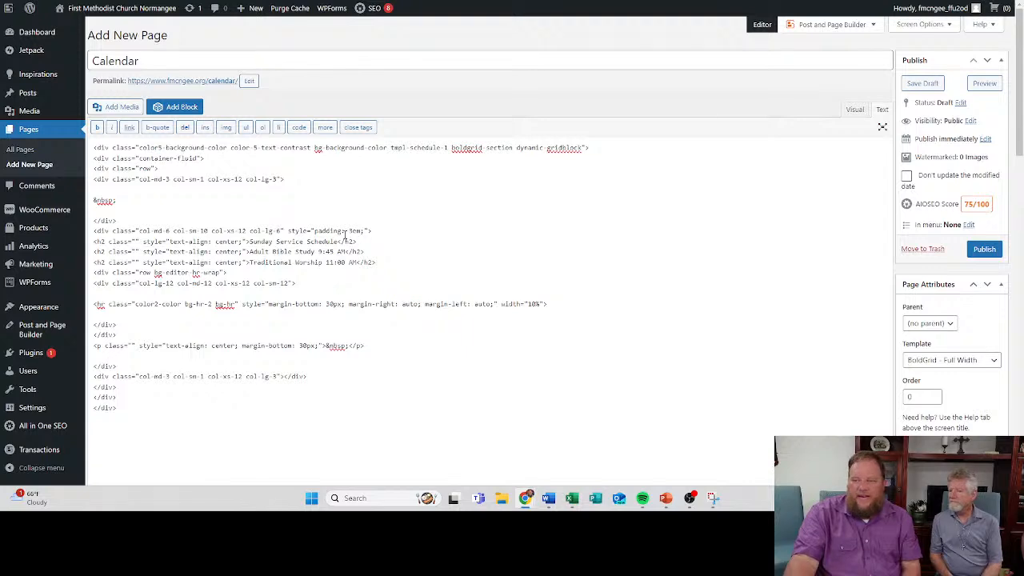
pyautogui.scroll(-2, 294, 233)
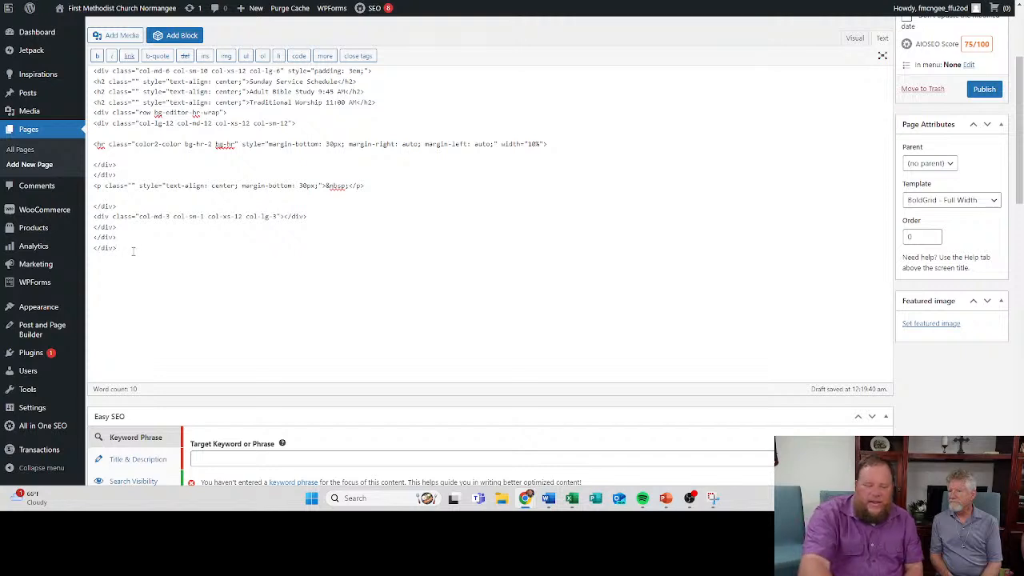
pyautogui.press('Return')
pyautogui.rightClick(129, 259)
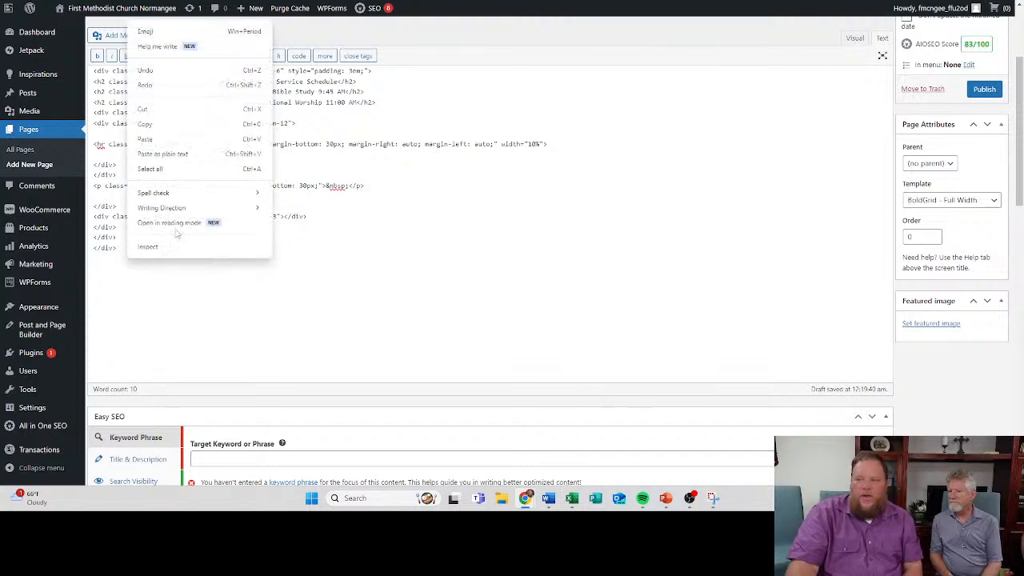
pyautogui.click(153, 139)
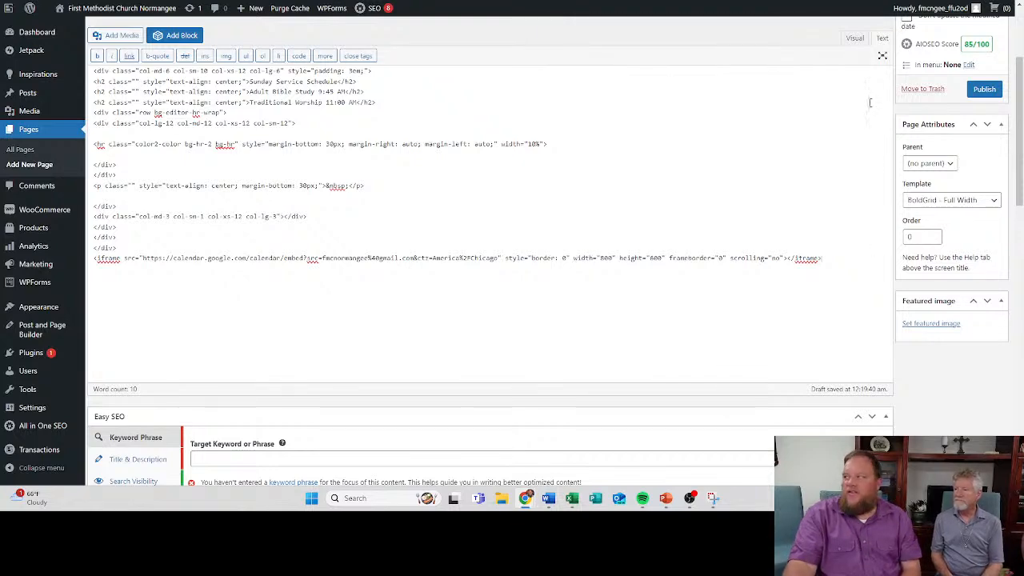
pyautogui.click(855, 39)
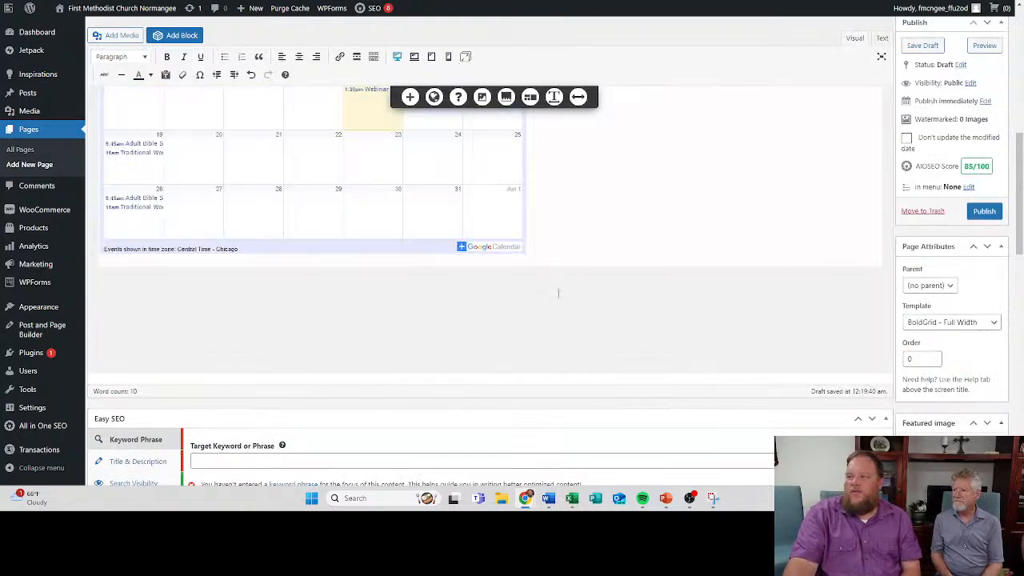
# - Try to center the embedded Google calendar on the page
pyautogui.scroll(-2, 566, 334)
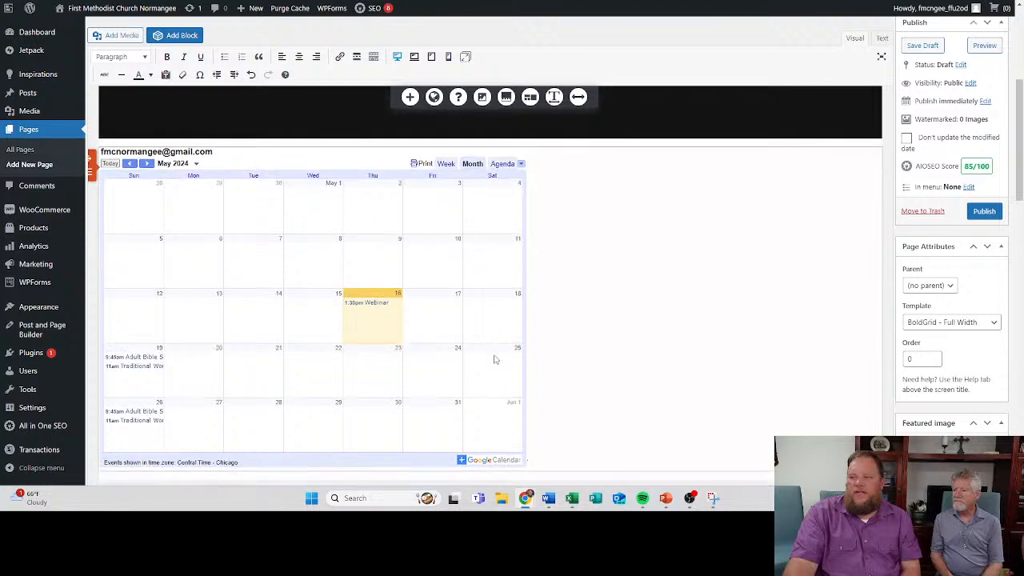
pyautogui.click(425, 314)
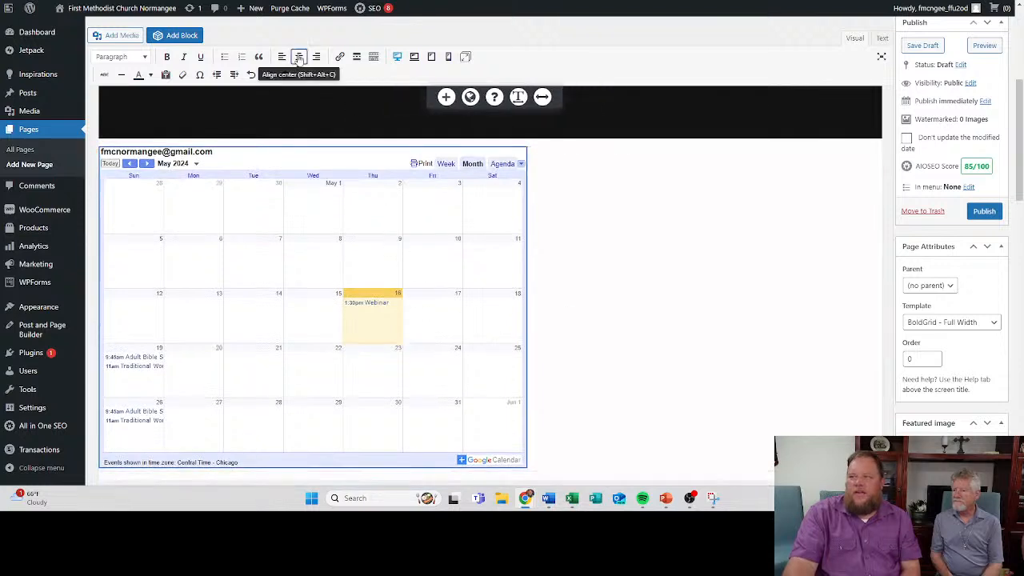
pyautogui.click(648, 319)
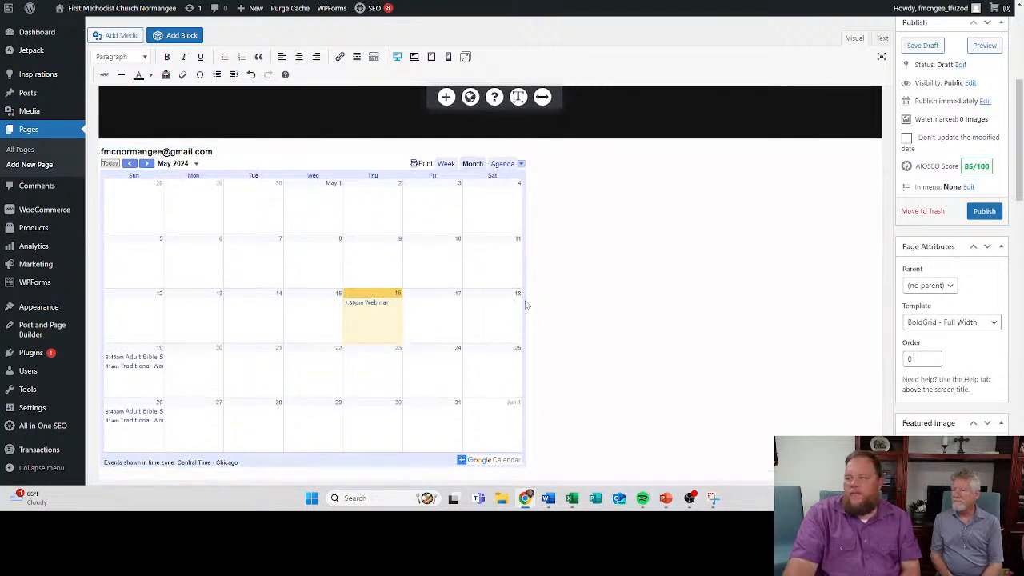
# - Review the schedule and embedded calendar in the editor and open a preview of the Calendar page
pyautogui.scroll(3, 560, 307)
pyautogui.scroll(-1, 575, 309)
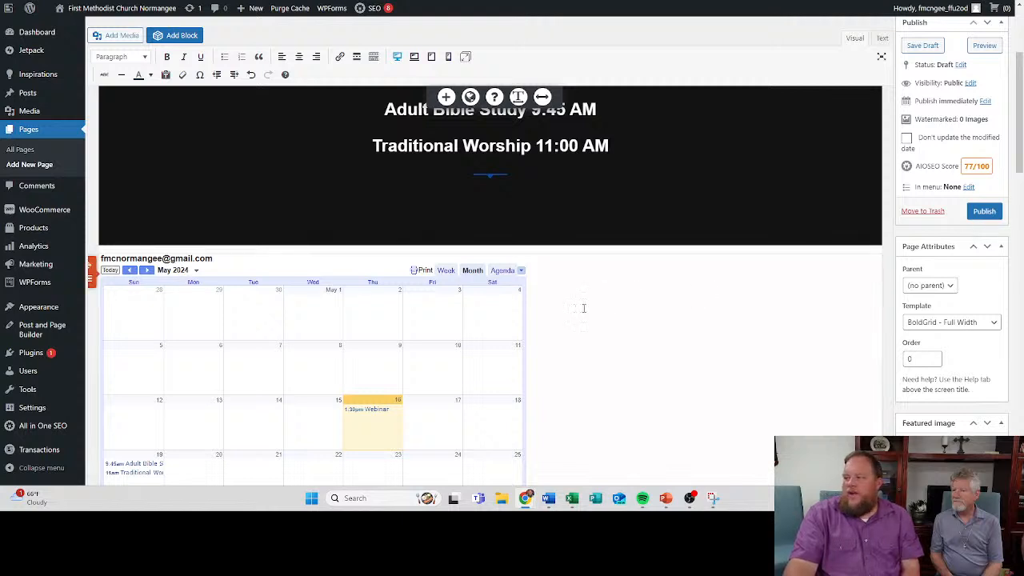
pyautogui.click(984, 46)
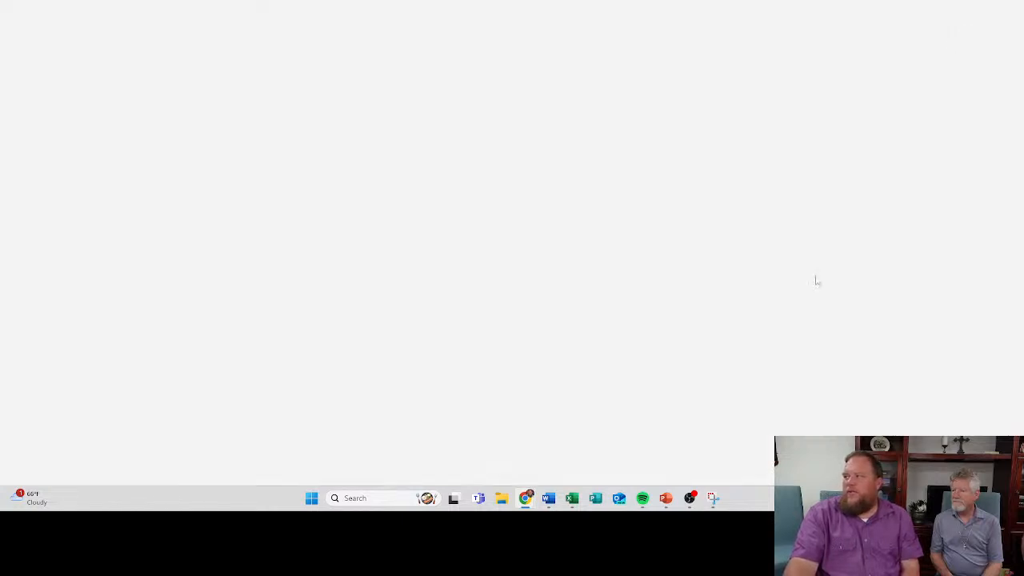
# - Check the placement of the embedded calendar in the page preview and compare it with the calendar in the page editor
pyautogui.scroll(-3, 306, 310)
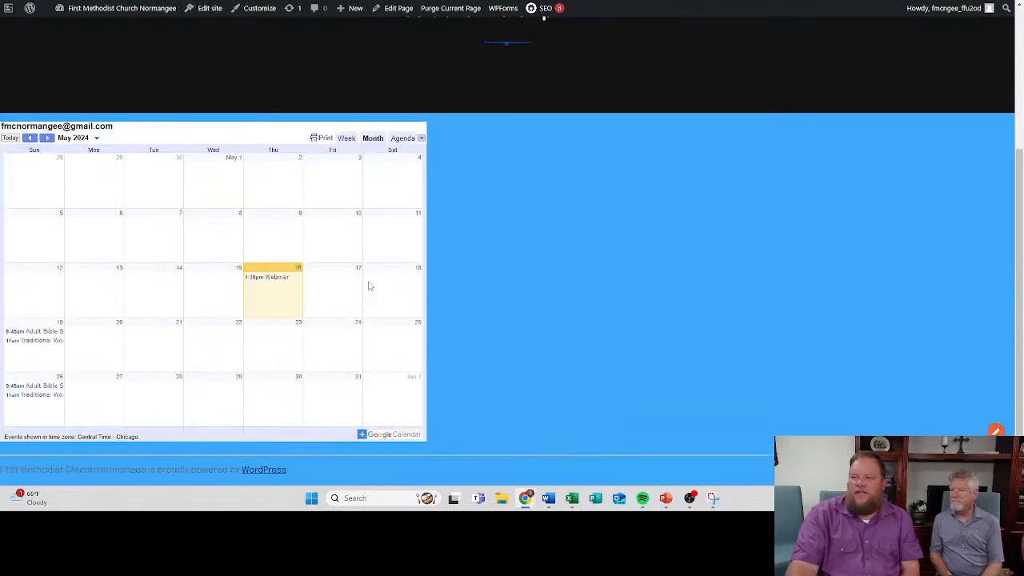
pyautogui.scroll(2, 427, 268)
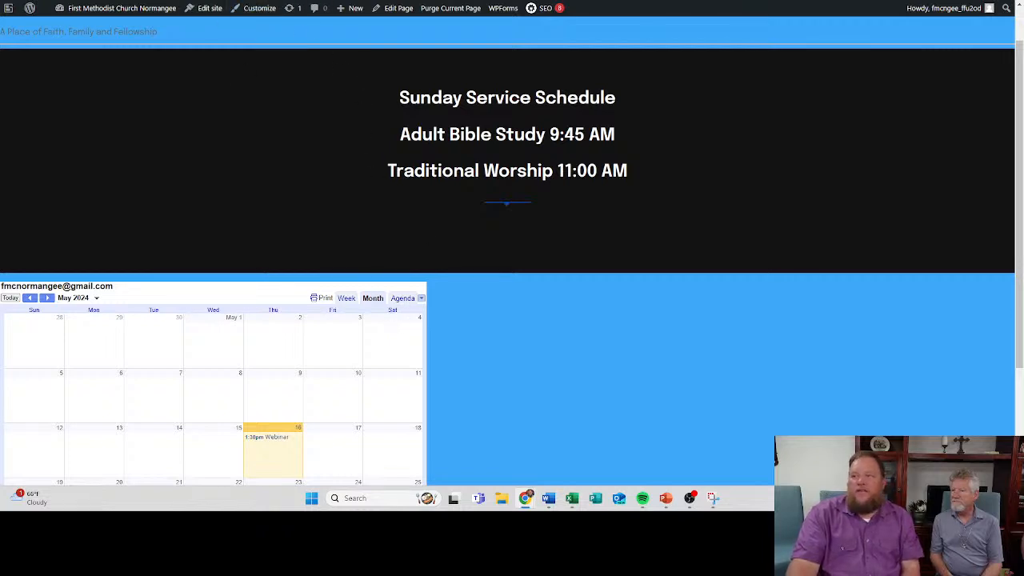
pyautogui.hotkey('ctrl', 'shift', 'Tab')
pyautogui.scroll(-2, 491, 387)
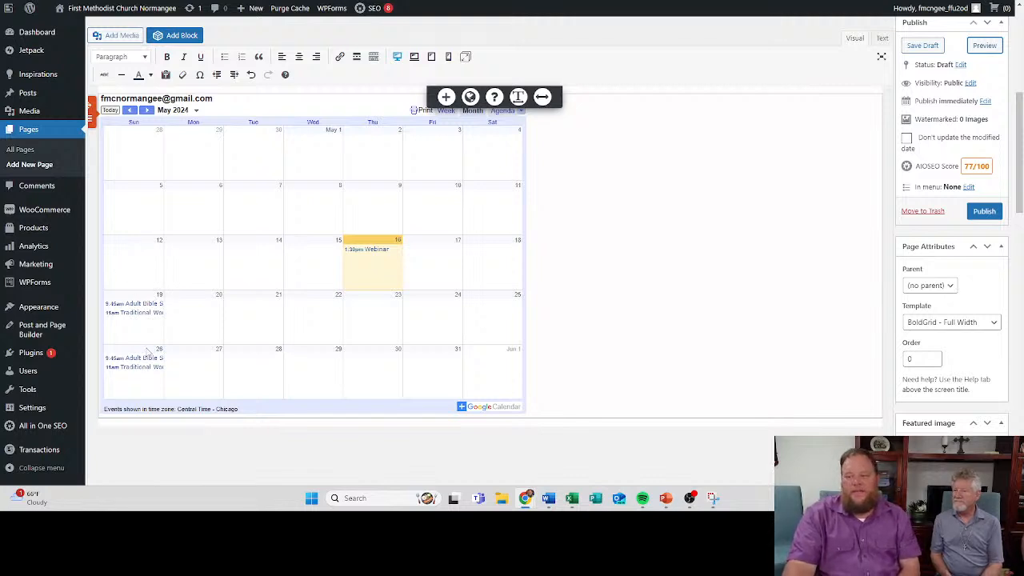
pyautogui.click(146, 111)
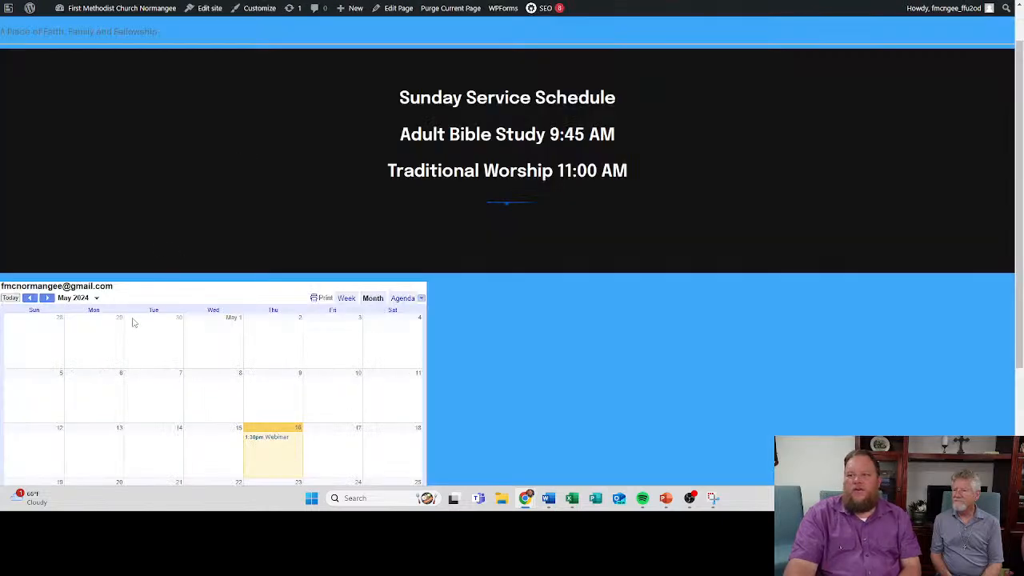
# - Advance the embedded calendar in the page preview to June 2024 and examine its recurring Sunday events
pyautogui.click(47, 297)
pyautogui.scroll(-2, 78, 299)
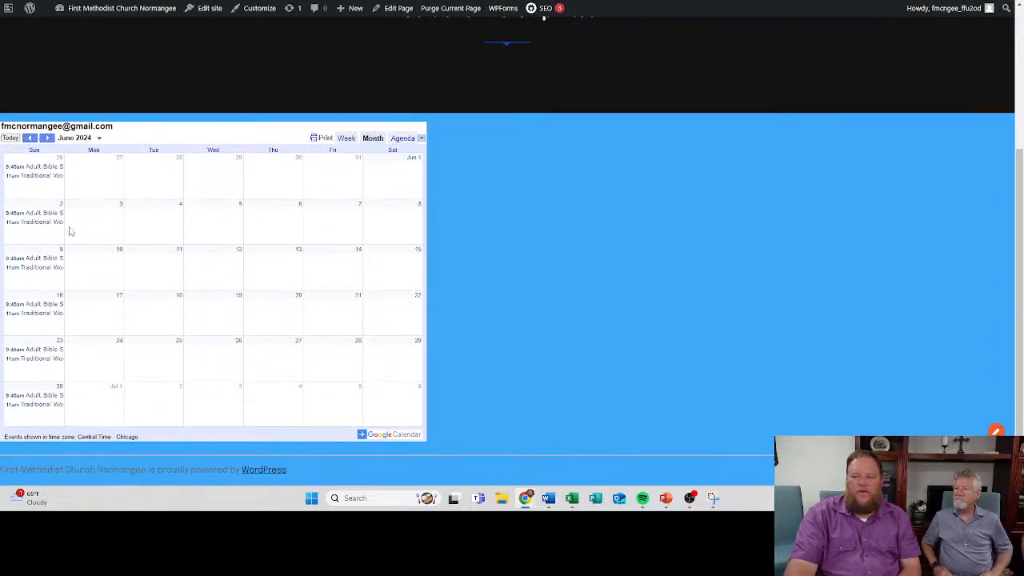
pyautogui.scroll(2, 107, 229)
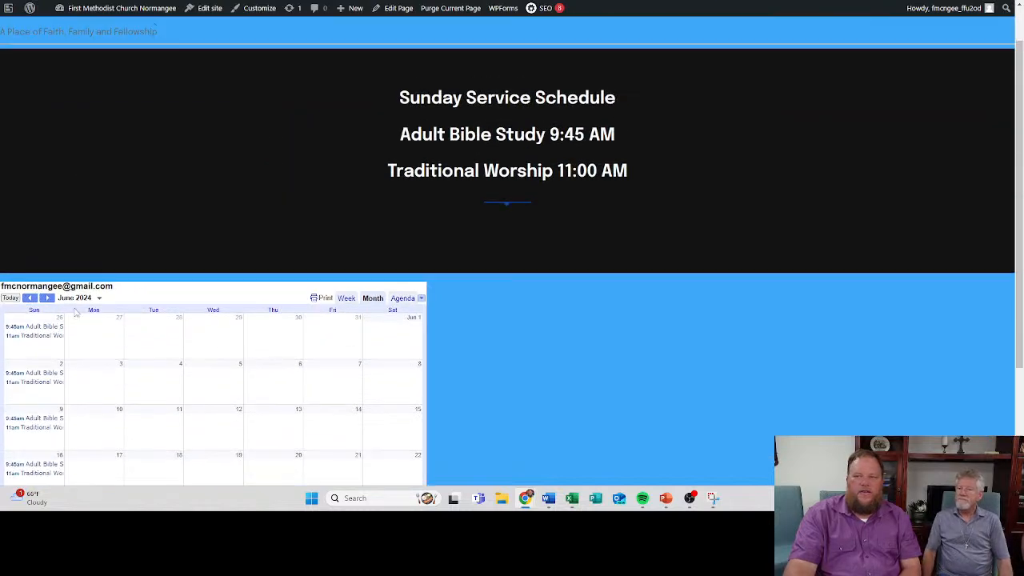
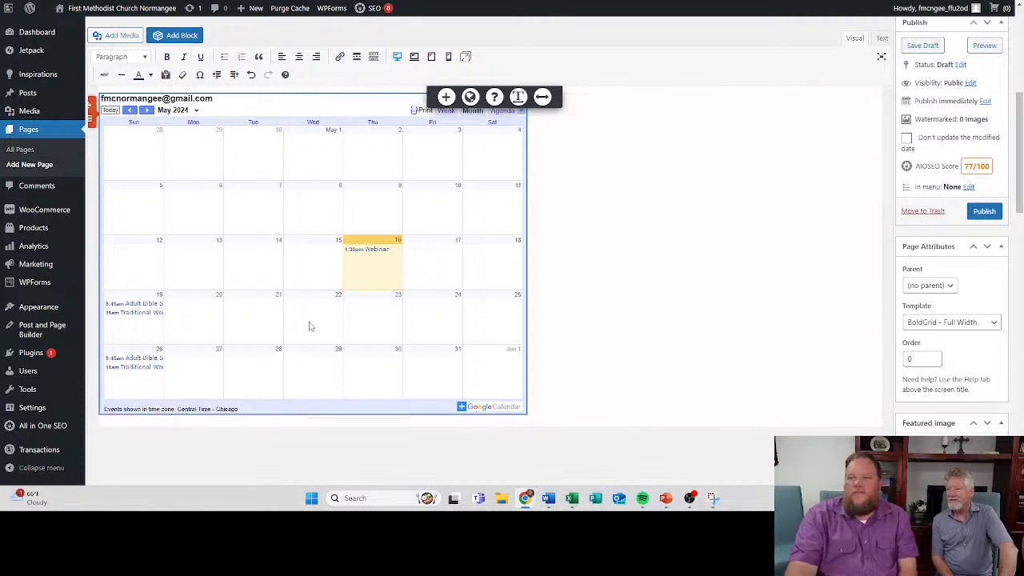
# - Try to reposition the embedded Google calendar within its section below the service schedule
pyautogui.scroll(3, 99, 160)
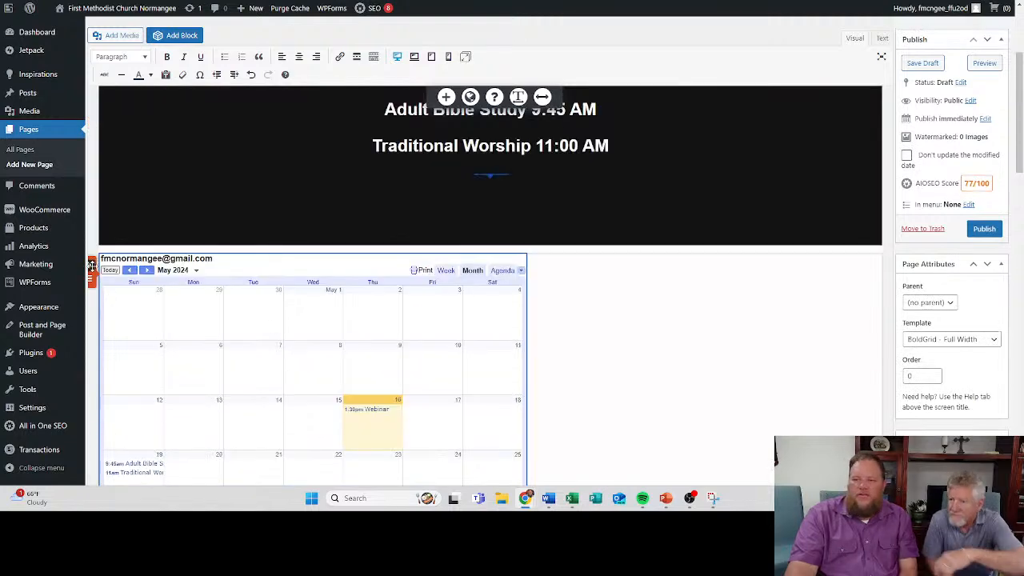
pyautogui.click(330, 288)
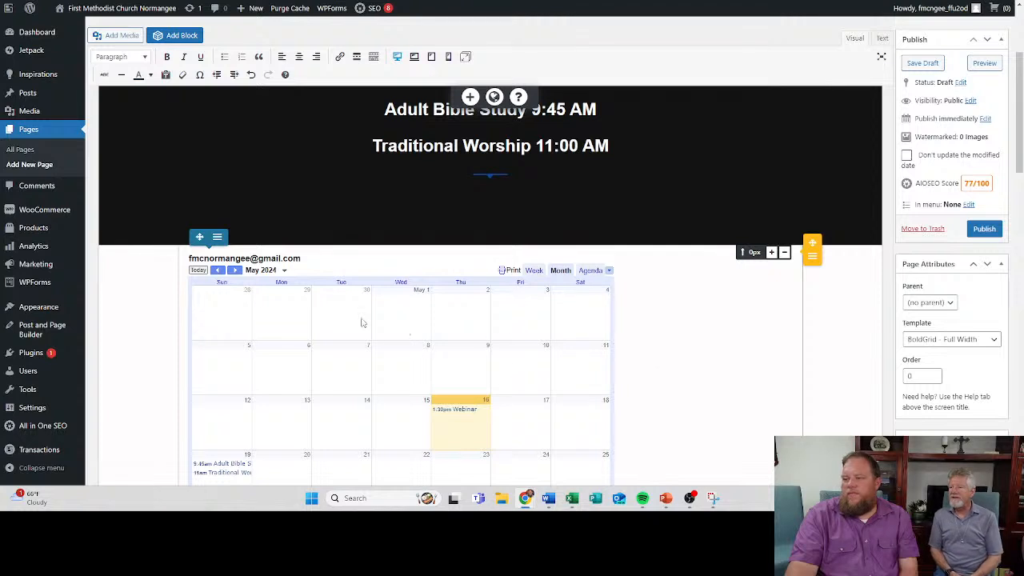
pyautogui.click(228, 274)
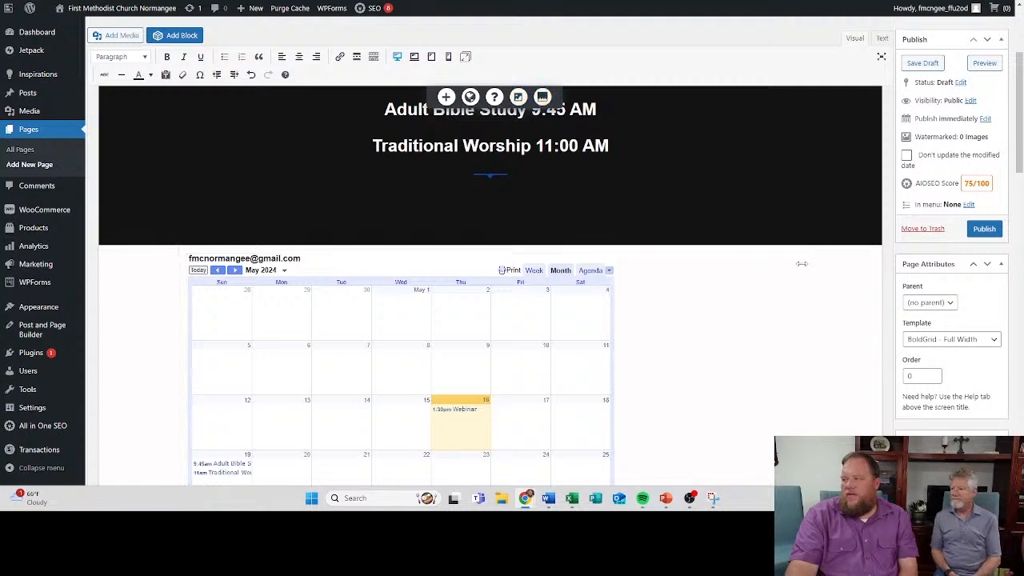
# - Delete the embedded calendar's row and the empty section left below the service schedule
pyautogui.click(812, 257)
pyautogui.click(727, 282)
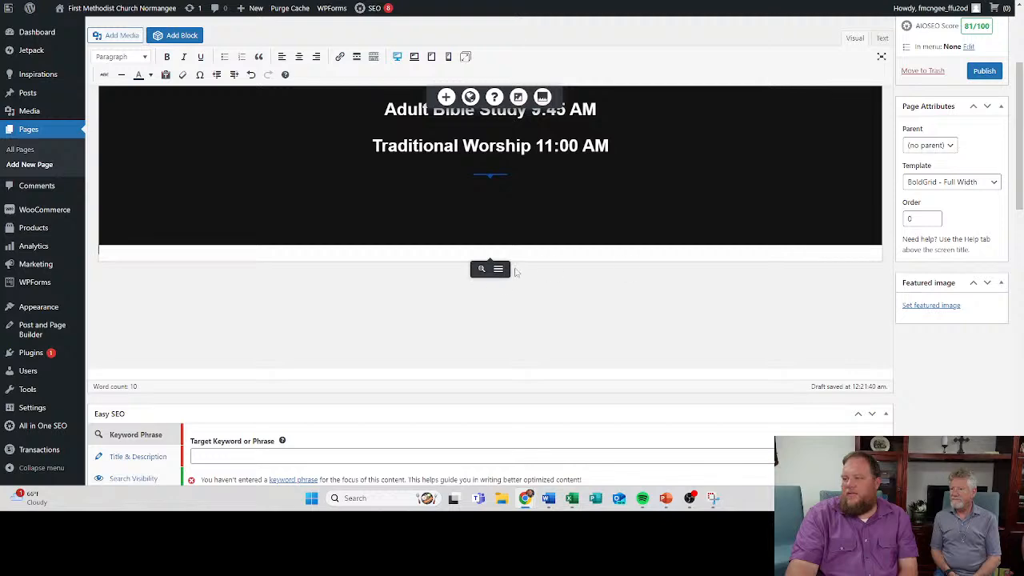
pyautogui.click(497, 269)
pyautogui.click(560, 164)
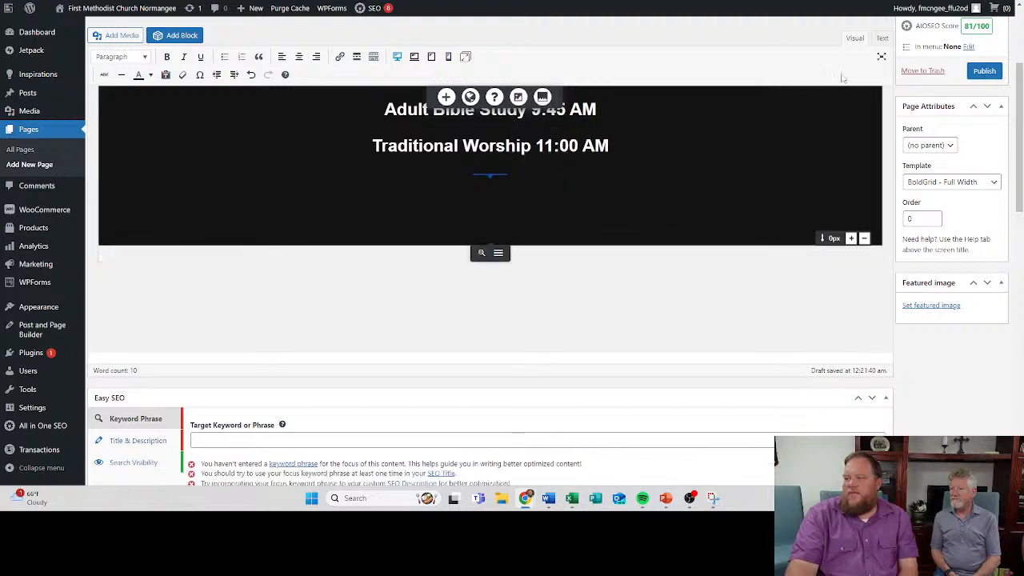
# - Paste the Google Calendar embed code after the last closing div in the page's HTML and return to visual editing
pyautogui.click(882, 38)
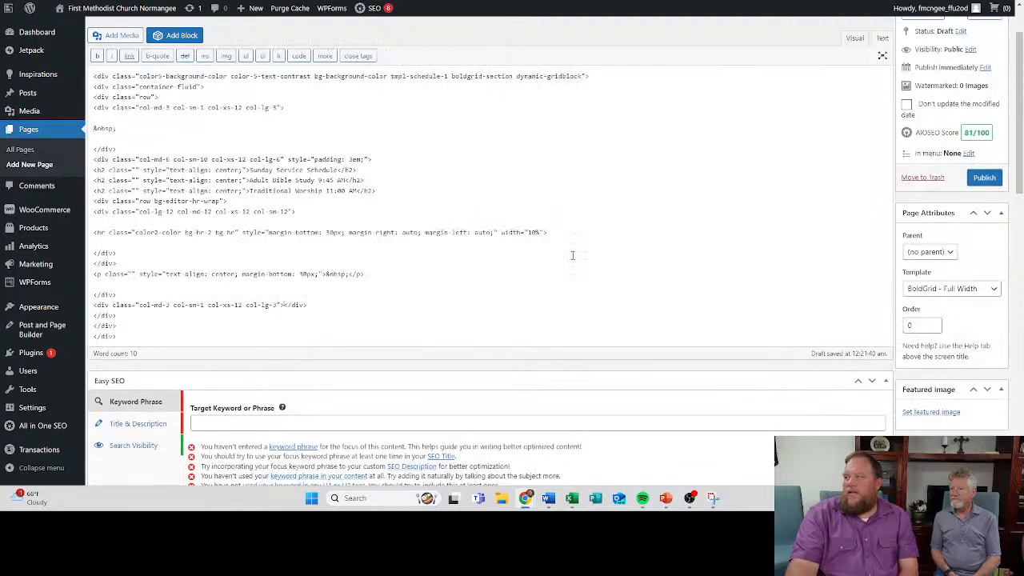
pyautogui.click(153, 341)
pyautogui.press('Return')
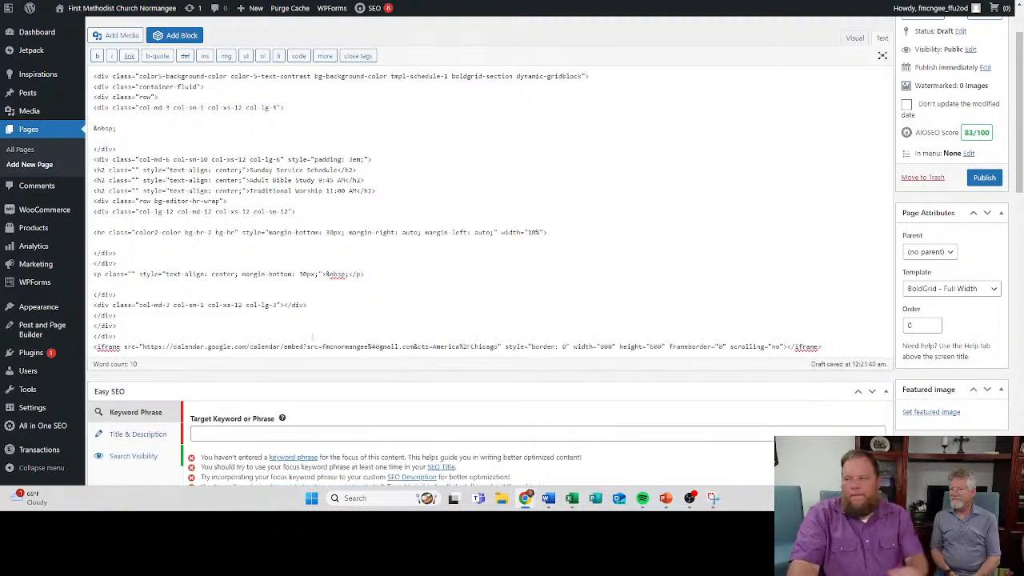
pyautogui.click(853, 40)
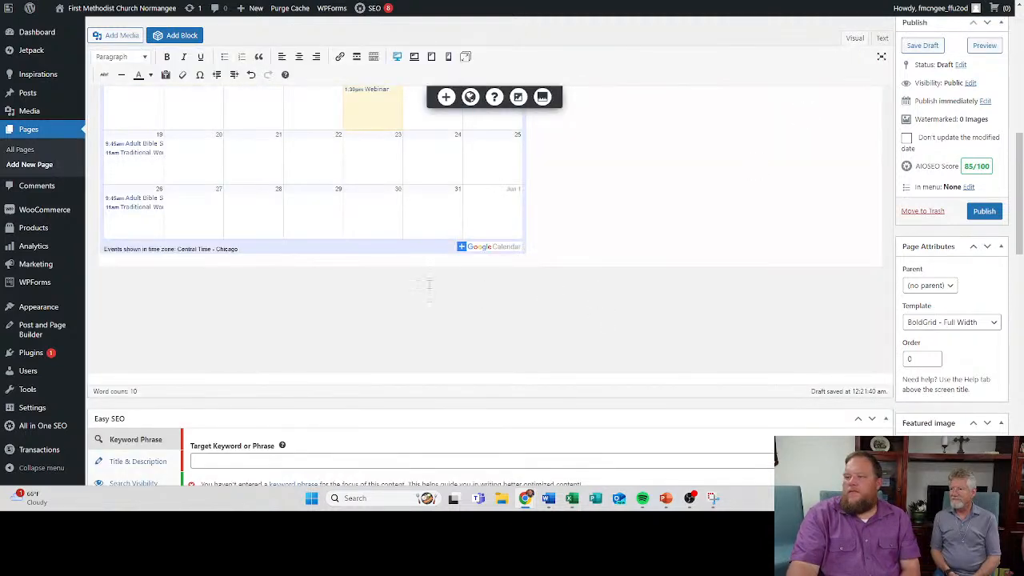
# - Move the embedded calendar into an indented column, shift it to the page's center, and publish the Calendar page
pyautogui.scroll(1, 512, 272)
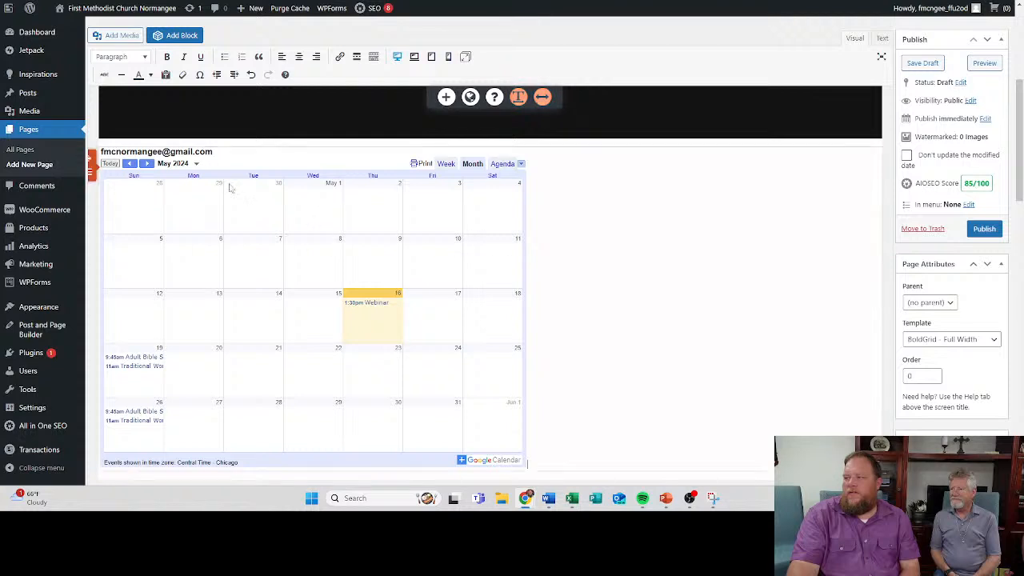
pyautogui.click(140, 164)
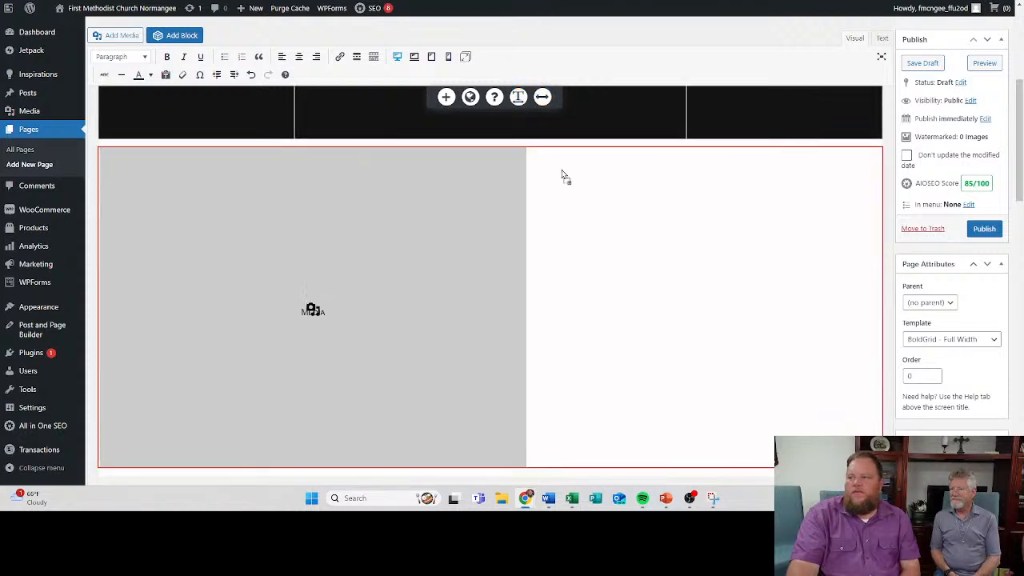
pyautogui.moveTo(708, 185); pyautogui.dragTo(709, 184)
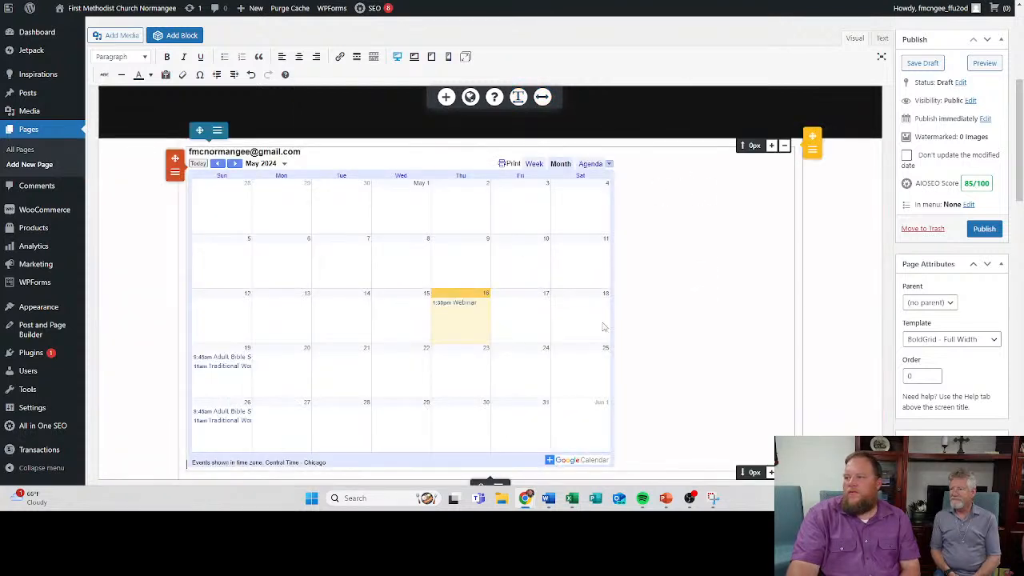
pyautogui.moveTo(799, 253); pyautogui.dragTo(799, 253)
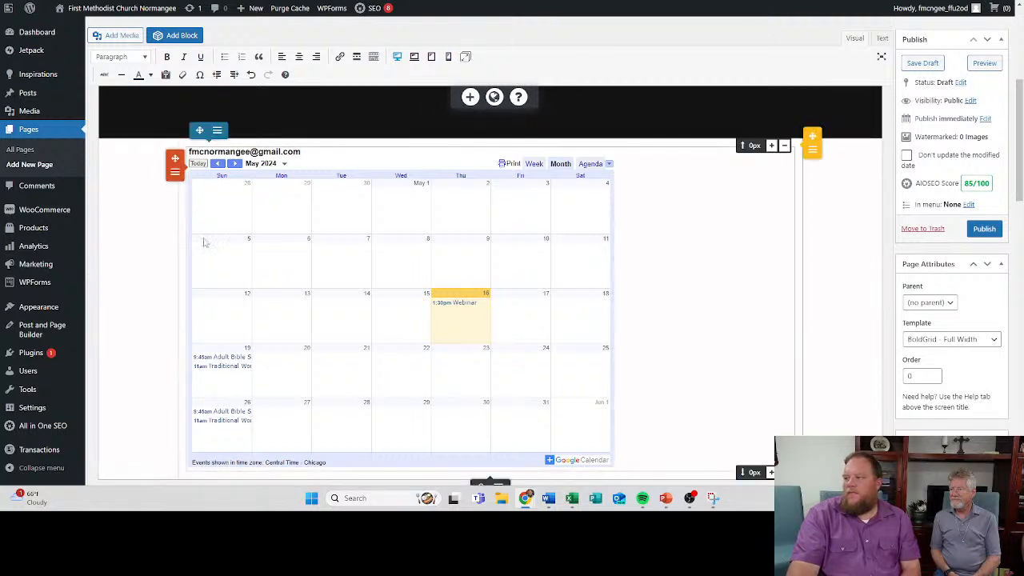
pyautogui.moveTo(180, 225); pyautogui.dragTo(288, 224)
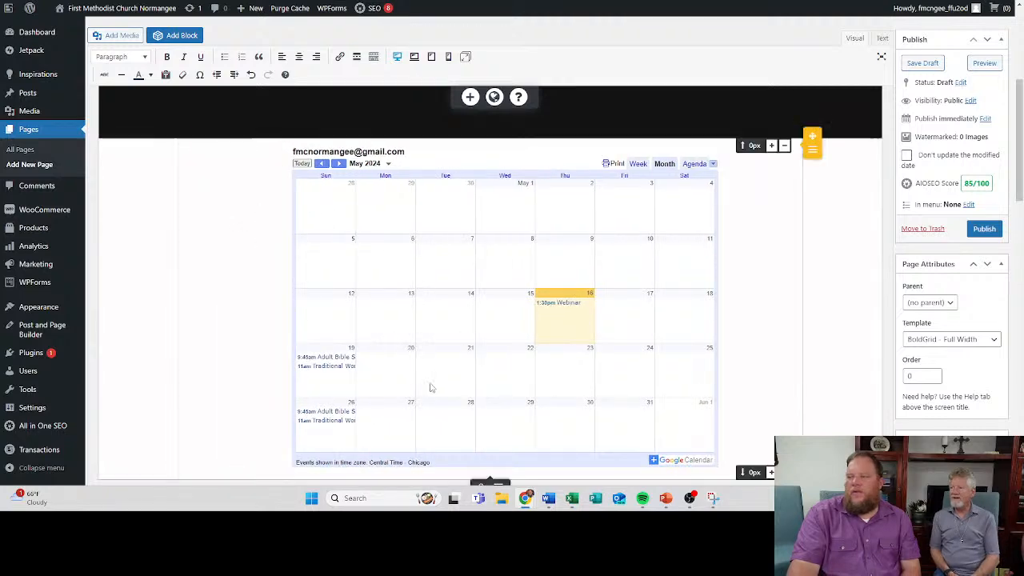
pyautogui.scroll(-2, 764, 275)
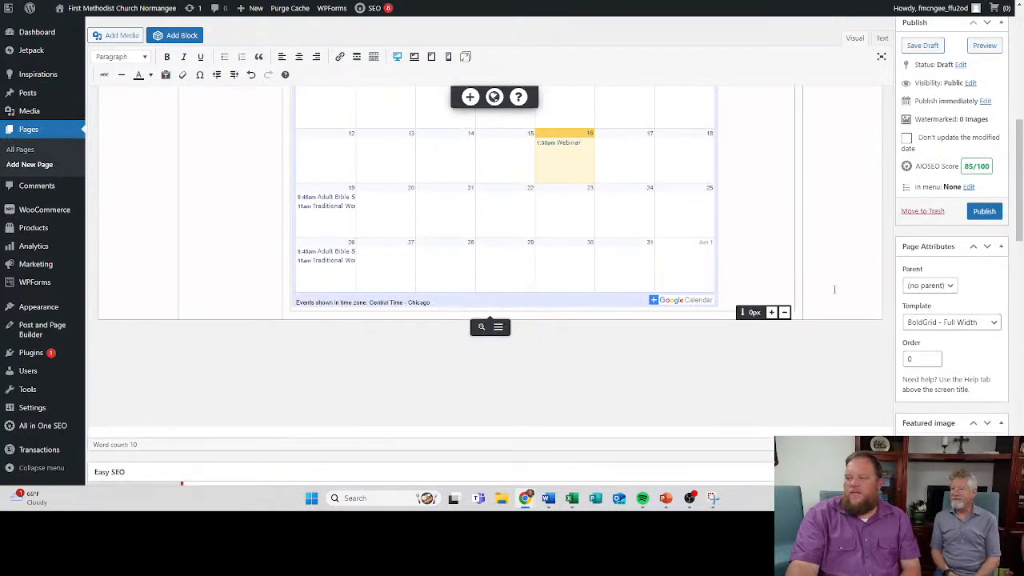
pyautogui.click(982, 212)
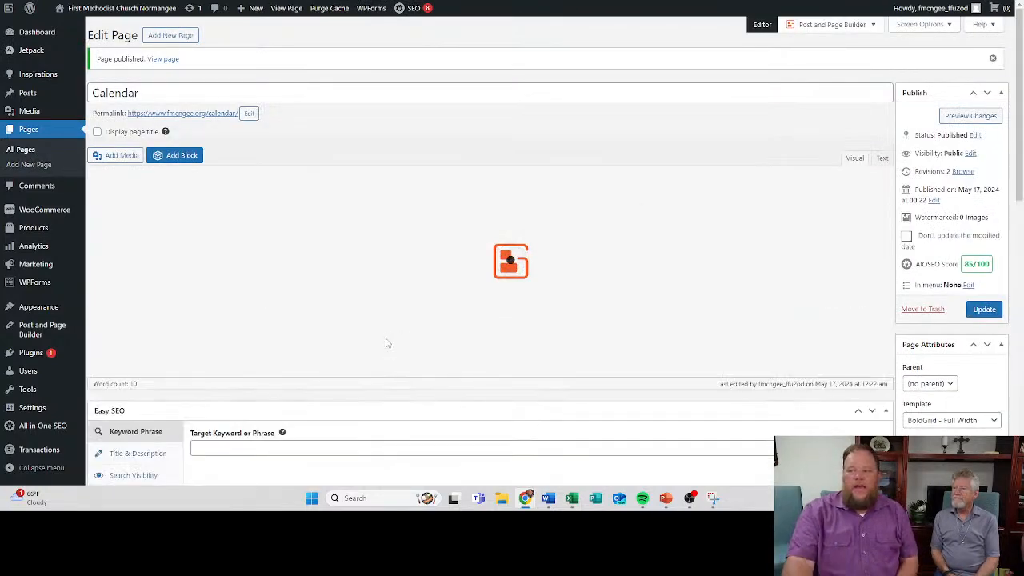
# - Review the published Calendar page's service schedule and calendar placement in the editor
pyautogui.scroll(-2, 339, 352)
pyautogui.scroll(-1, 340, 340)
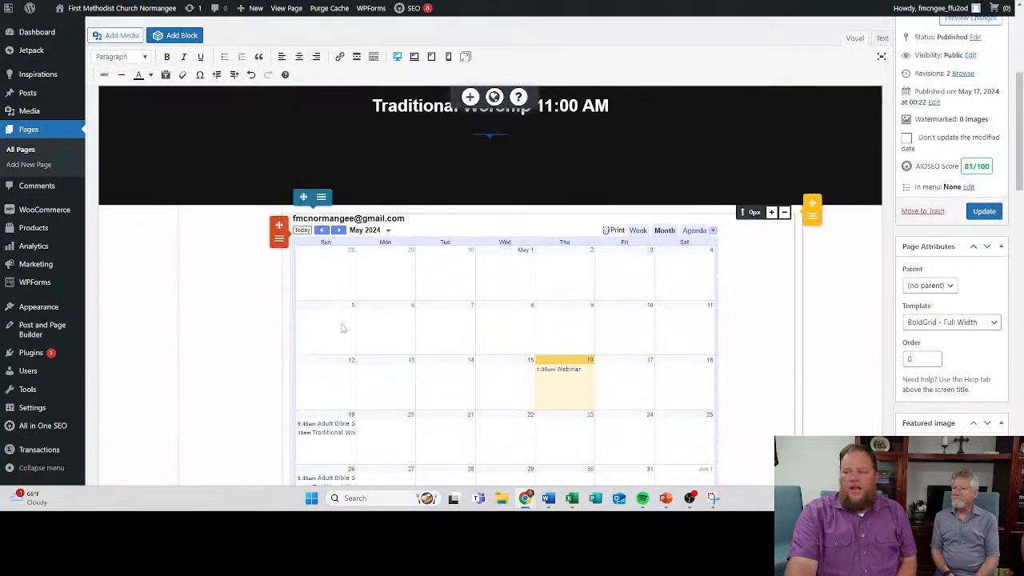
pyautogui.scroll(-1, 320, 288)
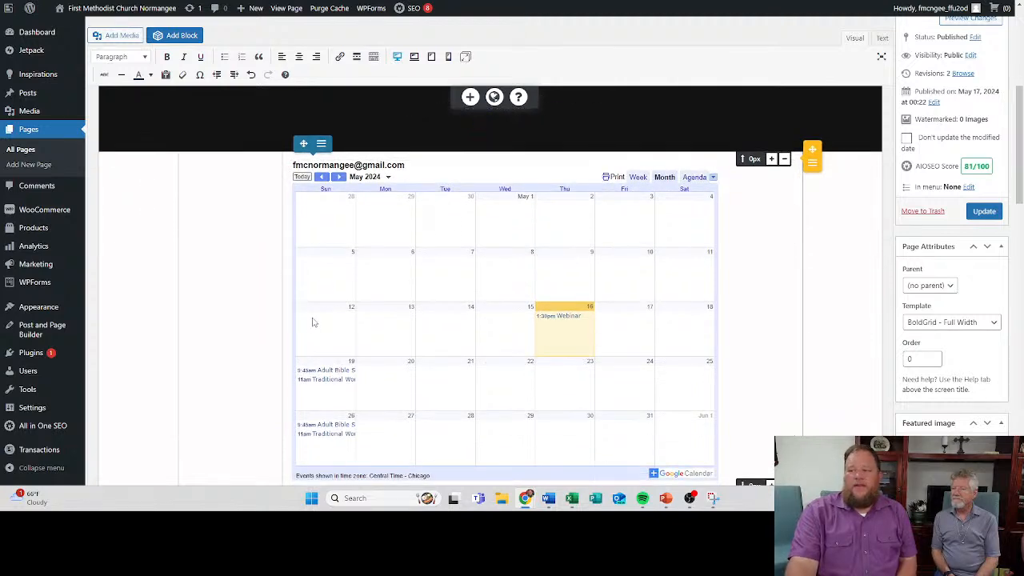
pyautogui.scroll(2, 305, 306)
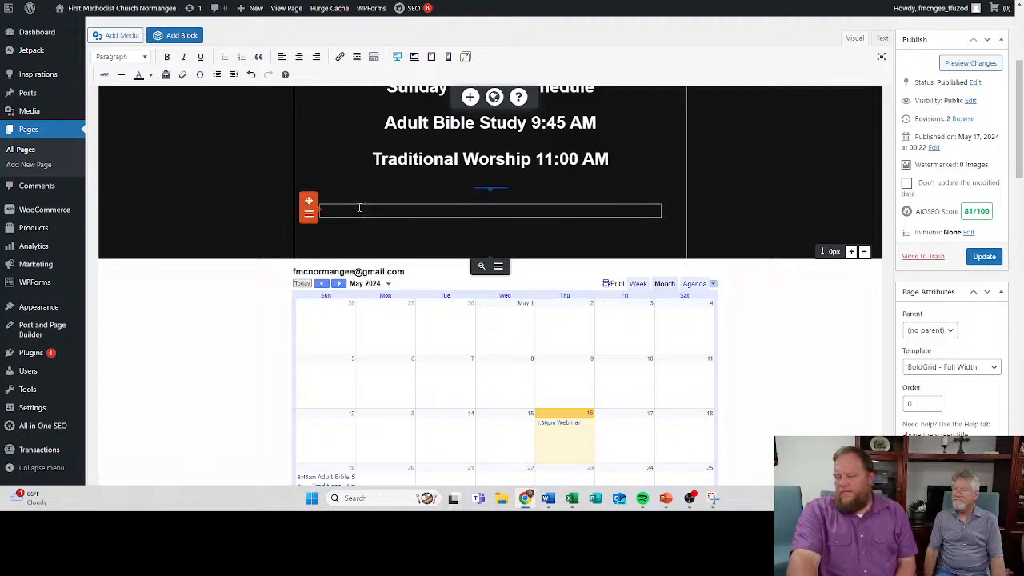
pyautogui.scroll(3, 242, 275)
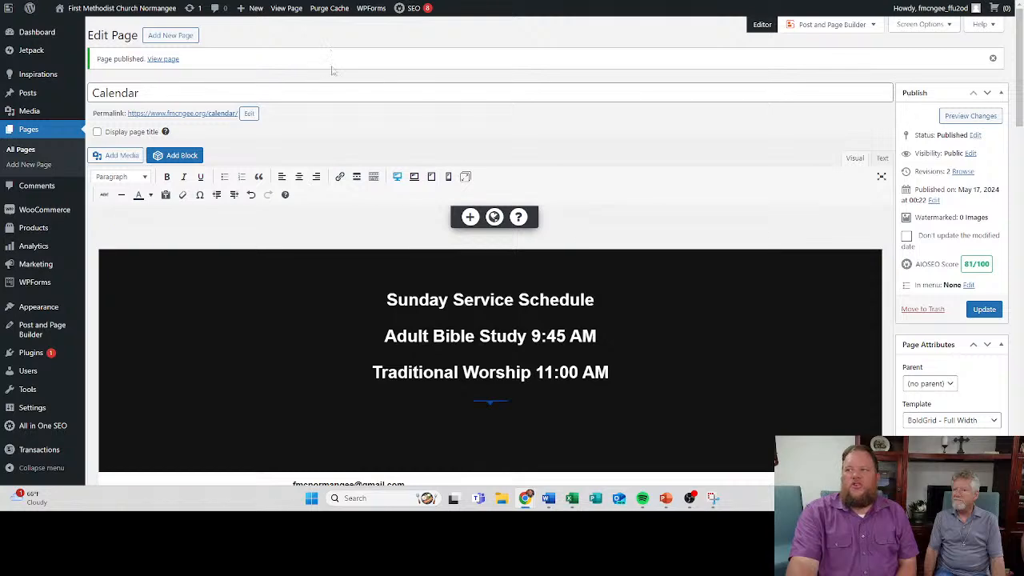
pyautogui.scroll(-3, 336, 320)
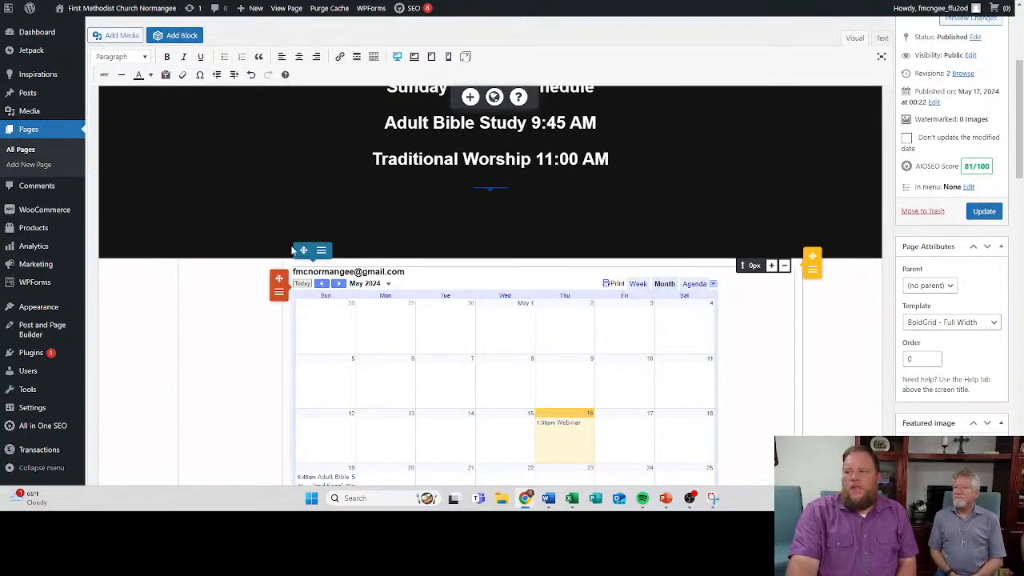
pyautogui.scroll(2, 105, 153)
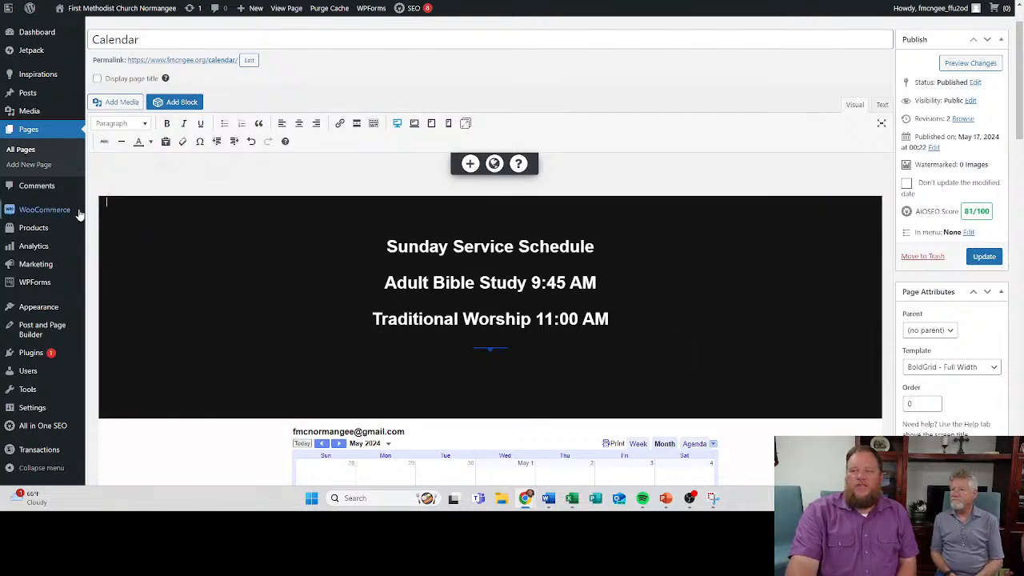
pyautogui.click(185, 219)
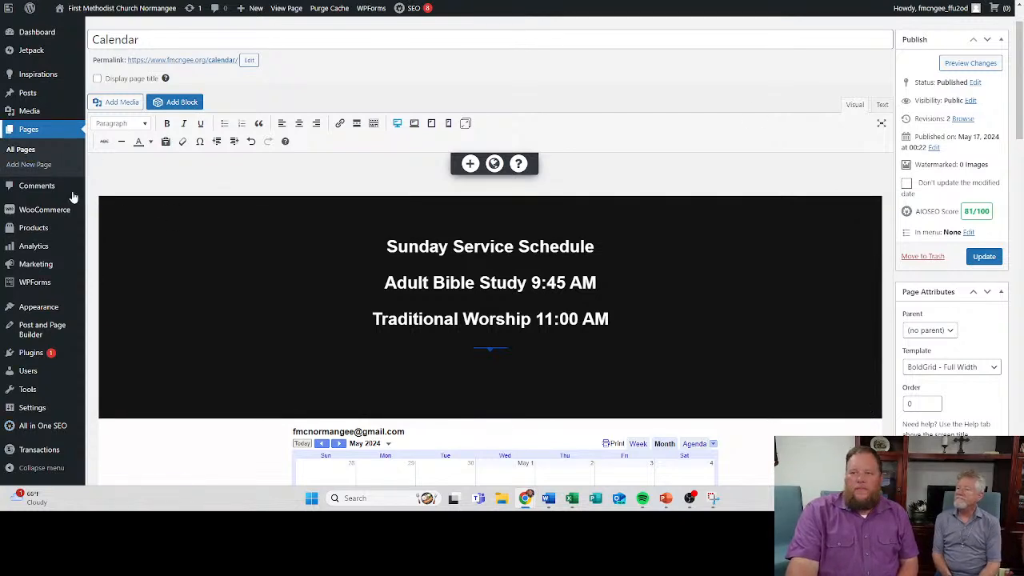
# - Stay on the Calendar page instead of leaving for the menu settings, and update it to save its changes
pyautogui.moveTo(34, 312)
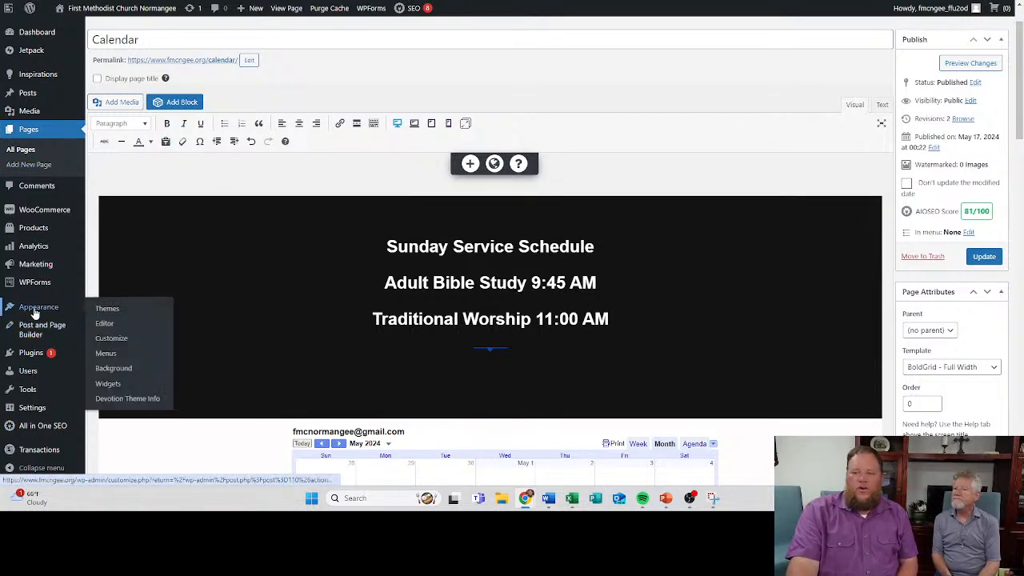
pyautogui.click(104, 353)
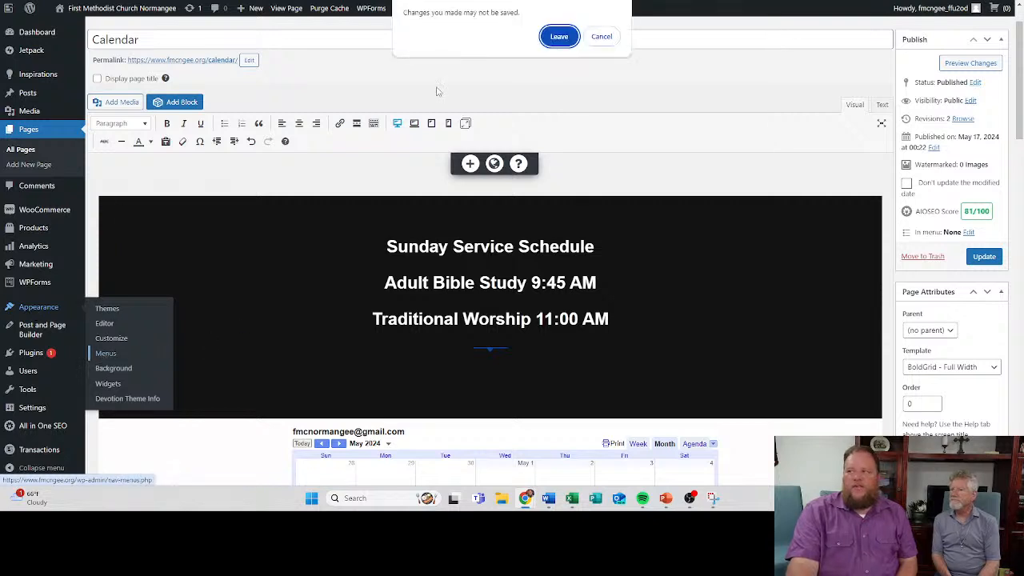
pyautogui.click(601, 36)
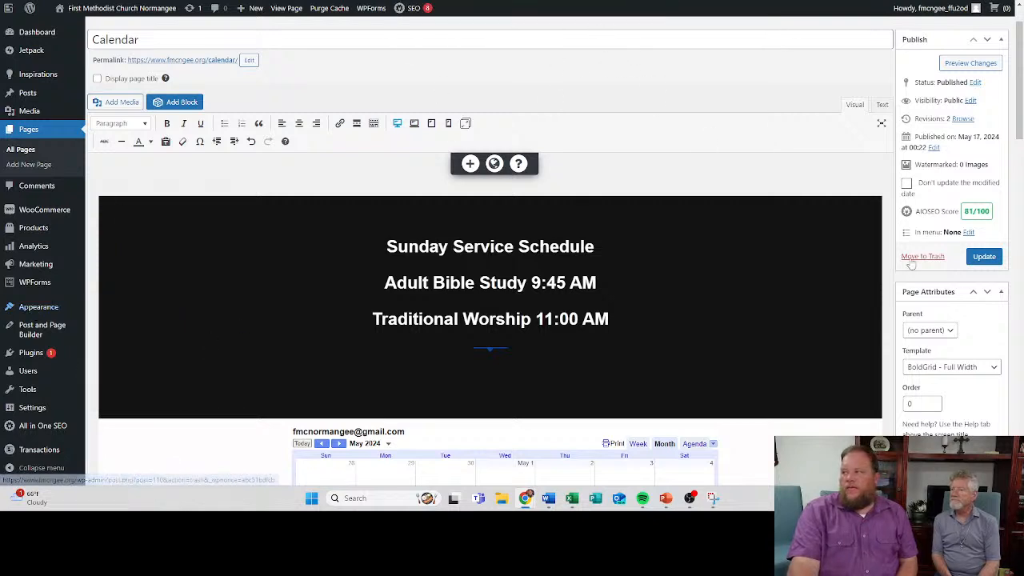
pyautogui.click(984, 256)
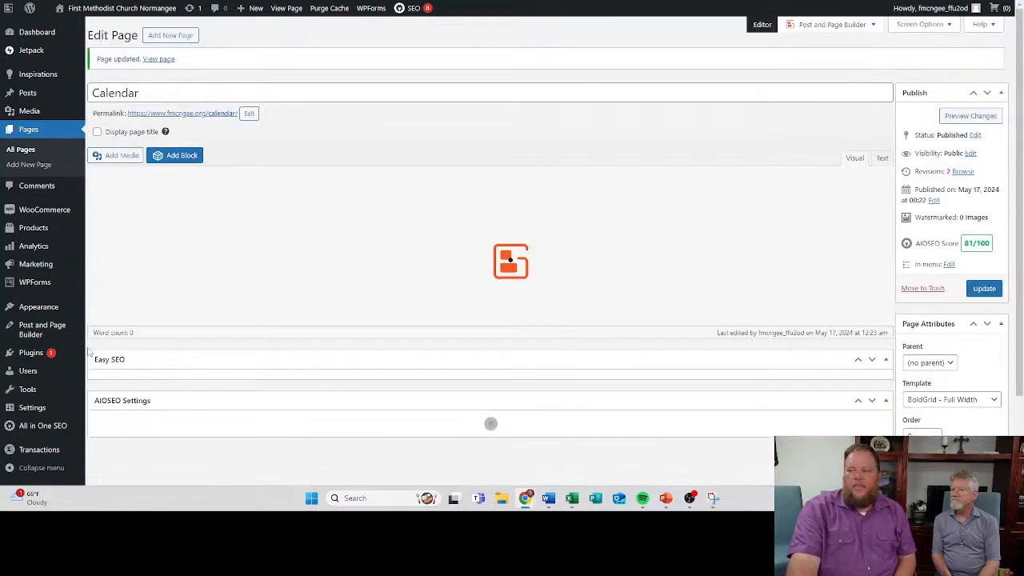
# - Create a site navigation menu named Main Menu
pyautogui.moveTo(50, 308)
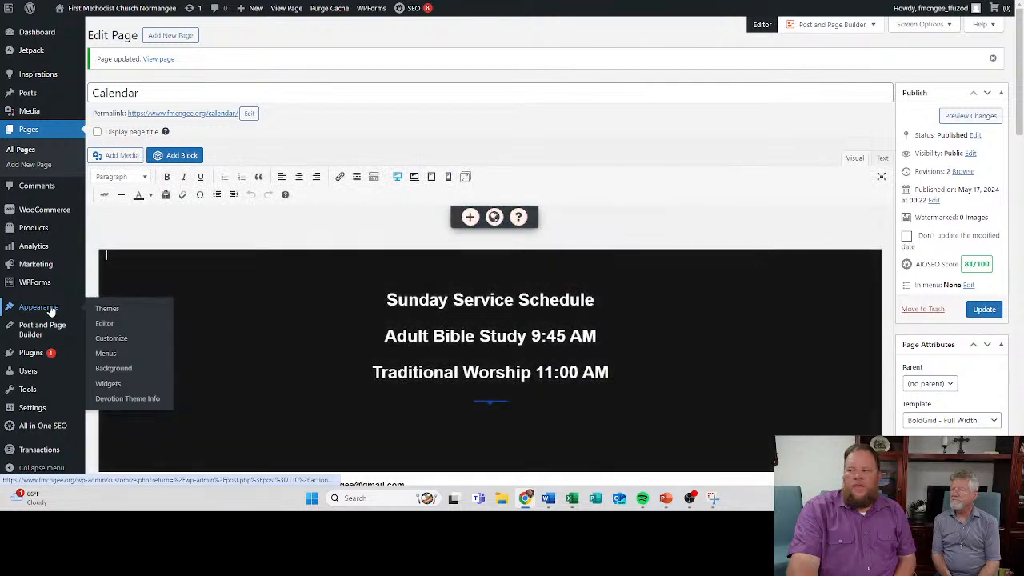
pyautogui.click(102, 353)
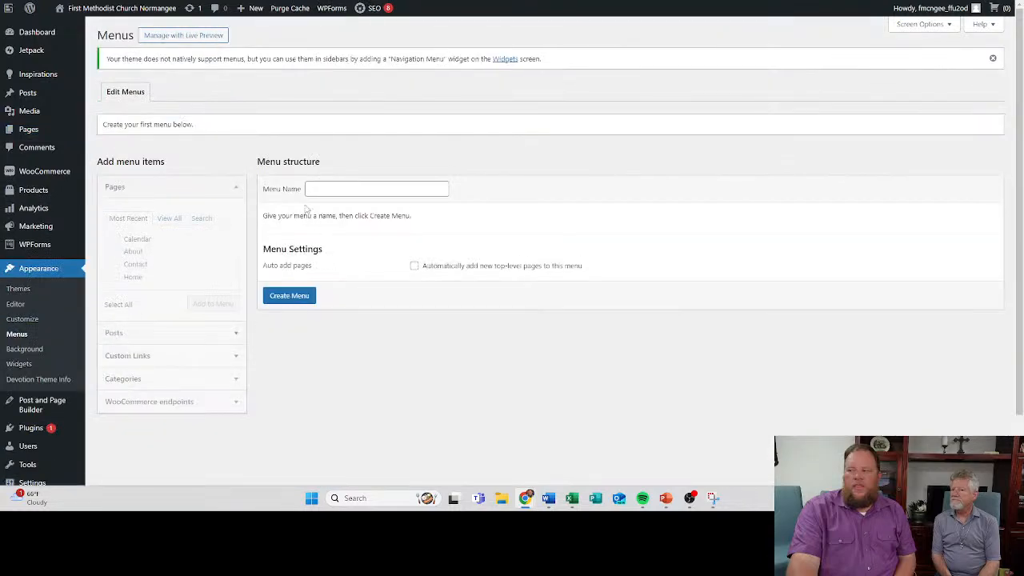
pyautogui.click(302, 298)
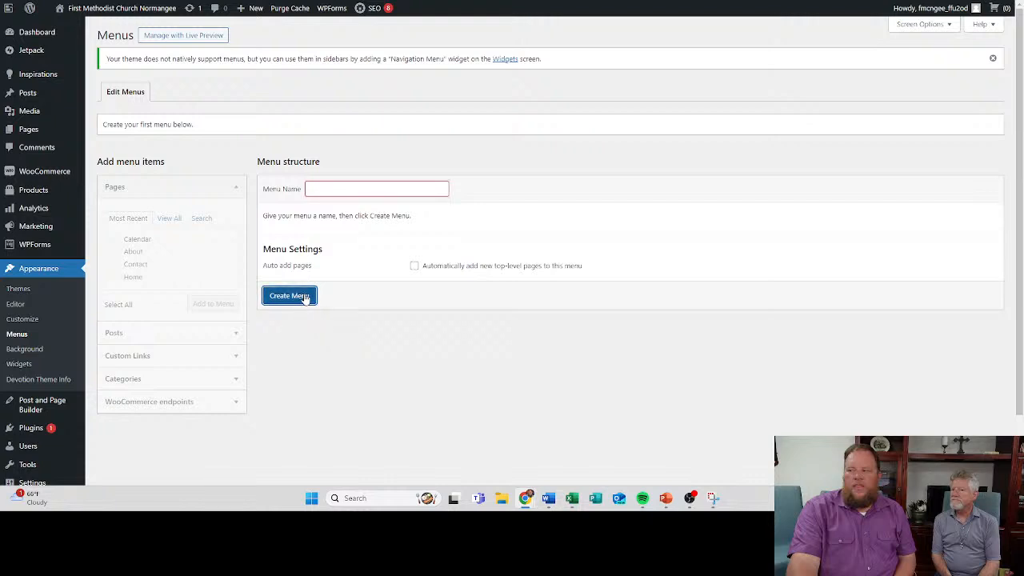
pyautogui.click(335, 186)
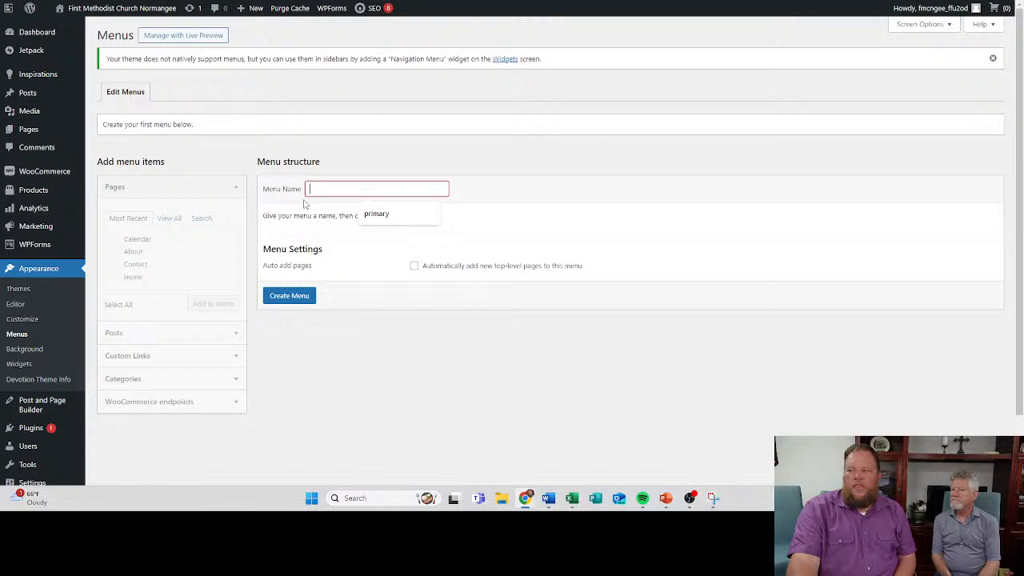
pyautogui.write('Main')
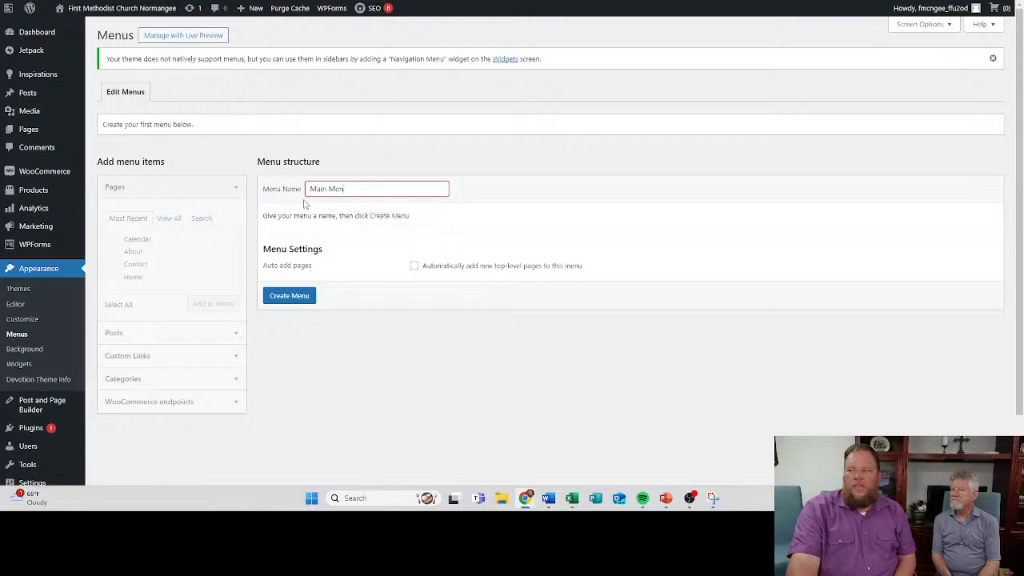
pyautogui.write(' Men')
pyautogui.press('BackSpace')
pyautogui.write('nu')
pyautogui.click(282, 297)
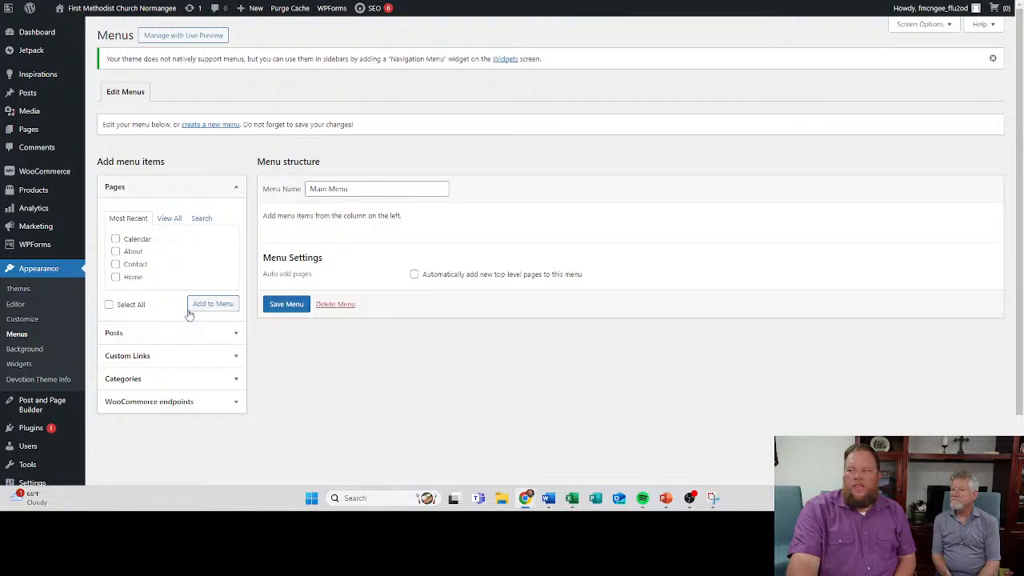
# - Add the Calendar, About, Contact and Home pages to Main Menu
pyautogui.click(115, 239)
pyautogui.click(115, 251)
pyautogui.click(115, 264)
pyautogui.click(115, 277)
pyautogui.click(206, 307)
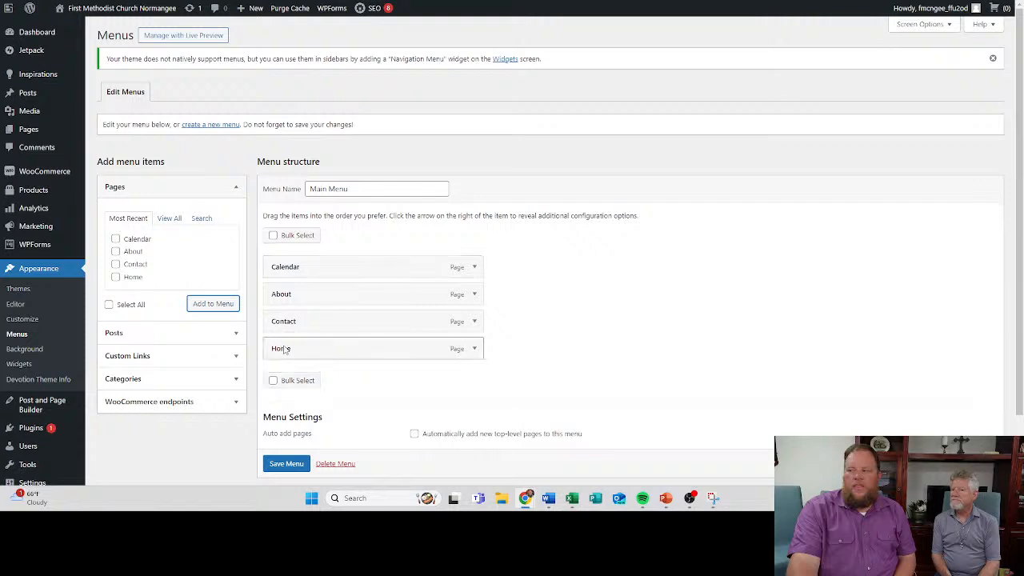
# - Reorder the Main Menu items as Home, Contact, About, Calendar and open a new browser tab
pyautogui.moveTo(284, 349); pyautogui.dragTo(285, 264)
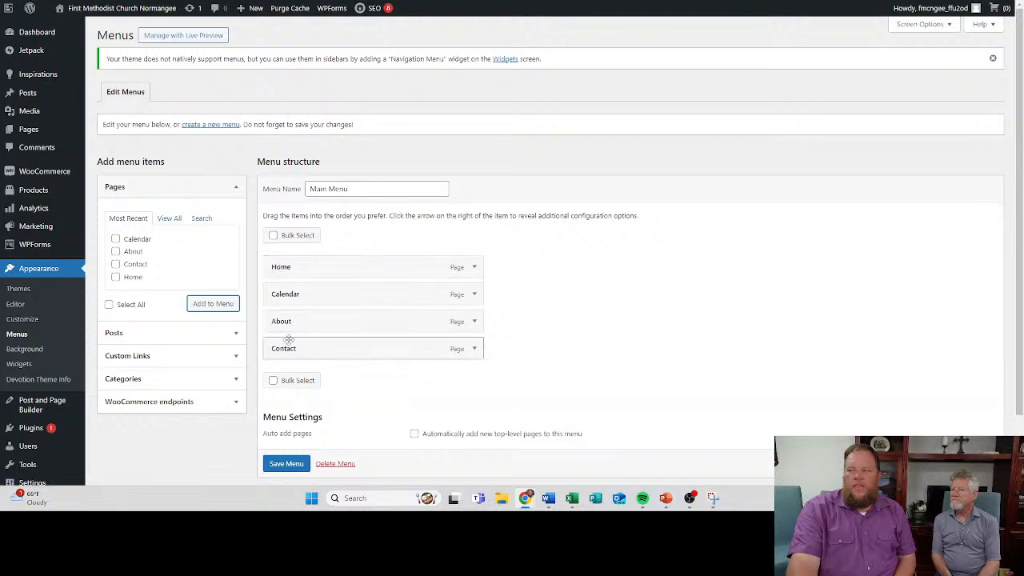
pyautogui.moveTo(293, 350); pyautogui.dragTo(288, 296)
pyautogui.moveTo(294, 353); pyautogui.dragTo(284, 324)
pyautogui.hotkey('ctrl', 't')
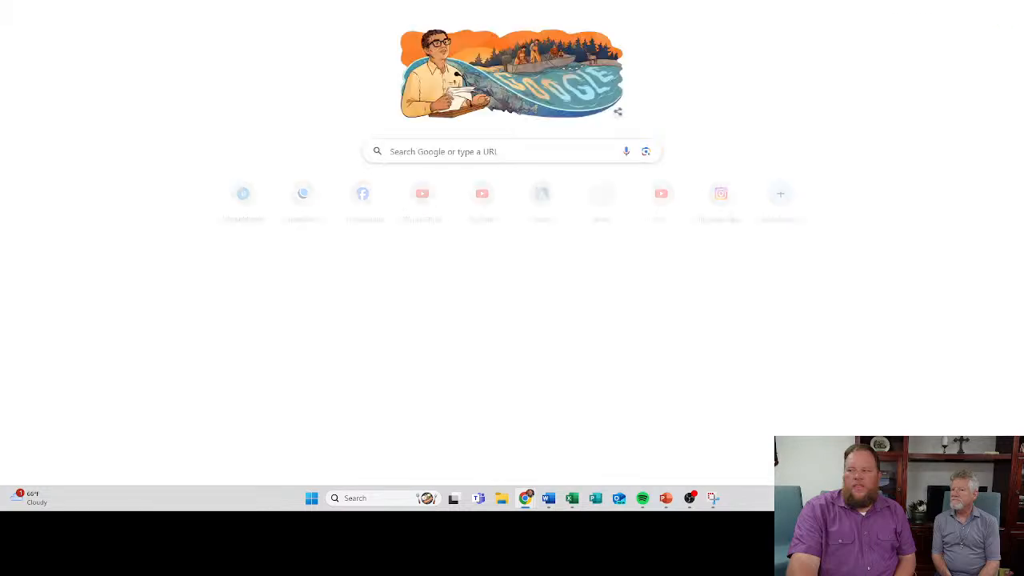
# - Load caldwellmc.org in the new browser tab and examine its site navigation as an example
pyautogui.write('cal')
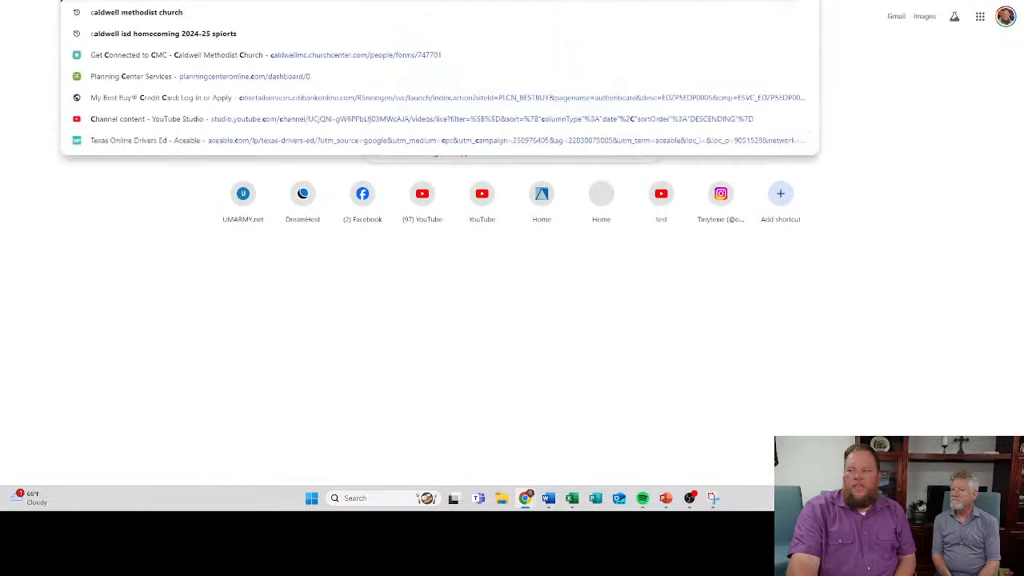
pyautogui.write('dwellmc.o')
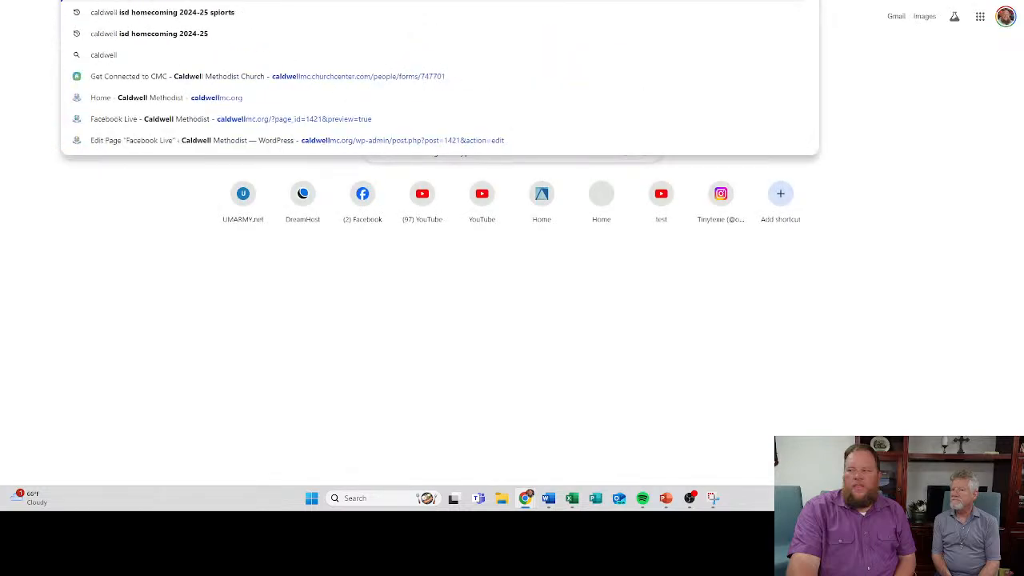
pyautogui.write('rg')
pyautogui.press('Return')
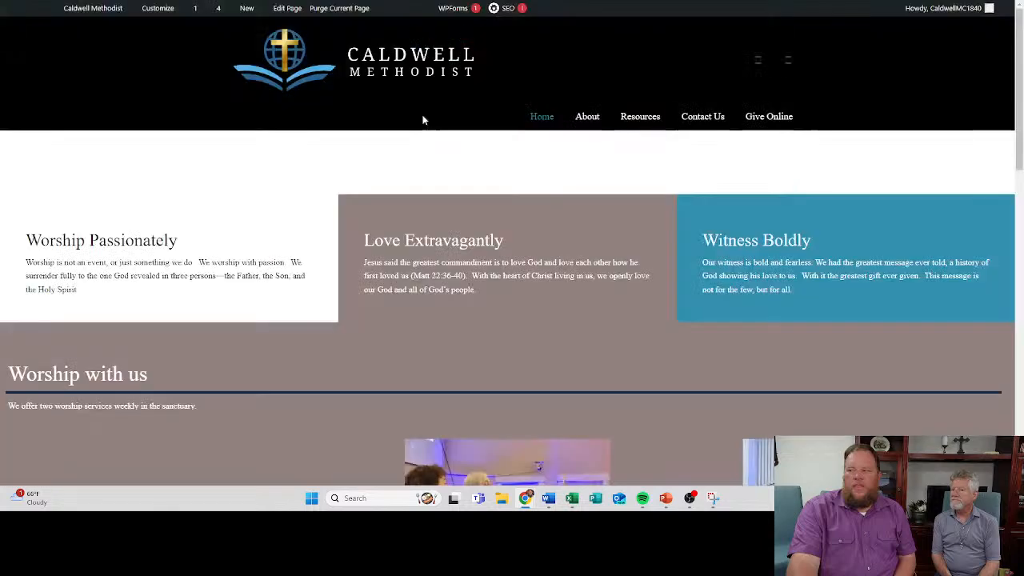
pyautogui.moveTo(513, 118)
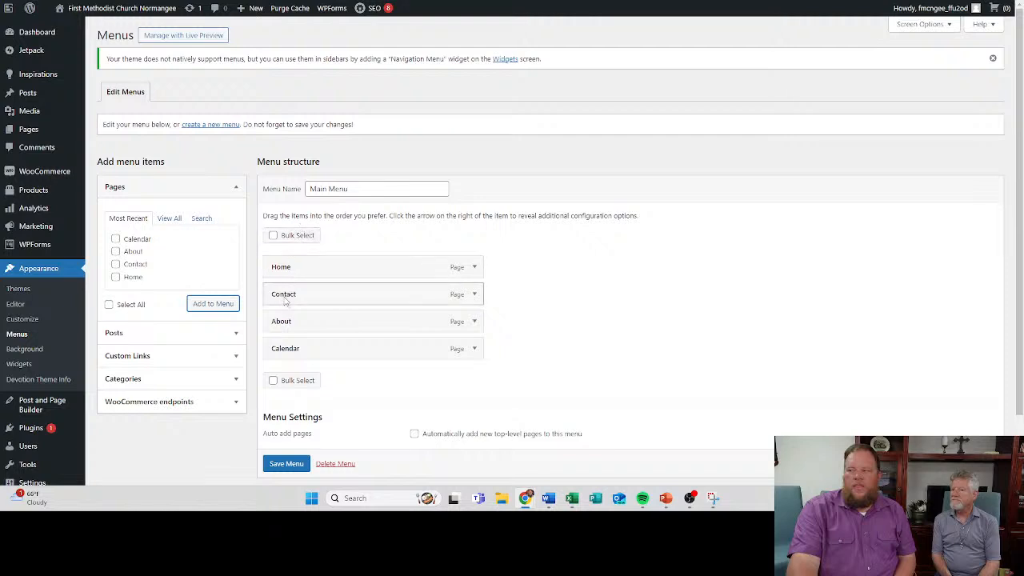
# - Try Contact as a sub item of Home in Main Menu, move it back to the top level, and save the menu
pyautogui.moveTo(285, 300); pyautogui.dragTo(313, 300)
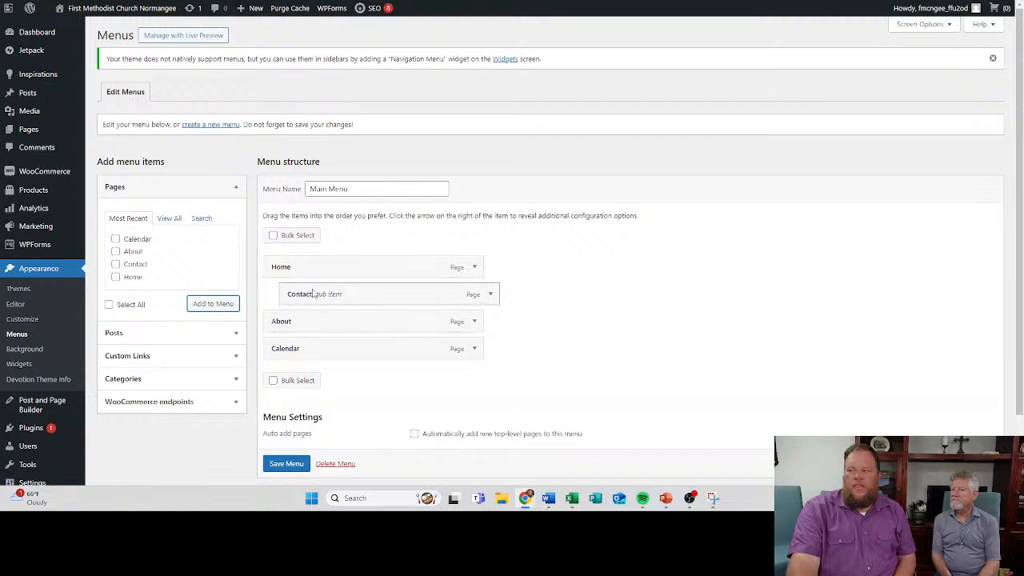
pyautogui.moveTo(320, 293); pyautogui.dragTo(298, 295)
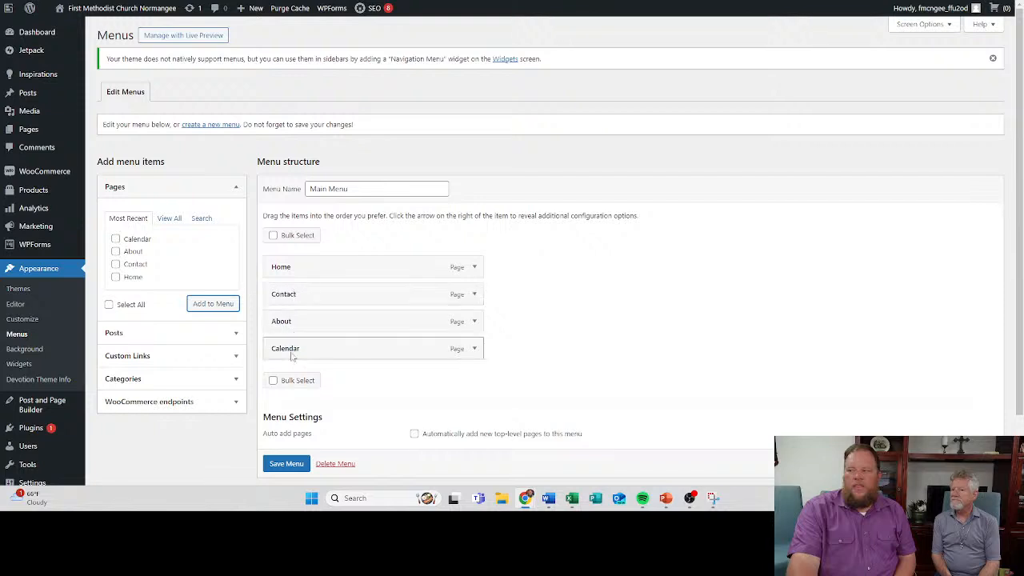
pyautogui.click(297, 467)
pyautogui.scroll(-1, 296, 471)
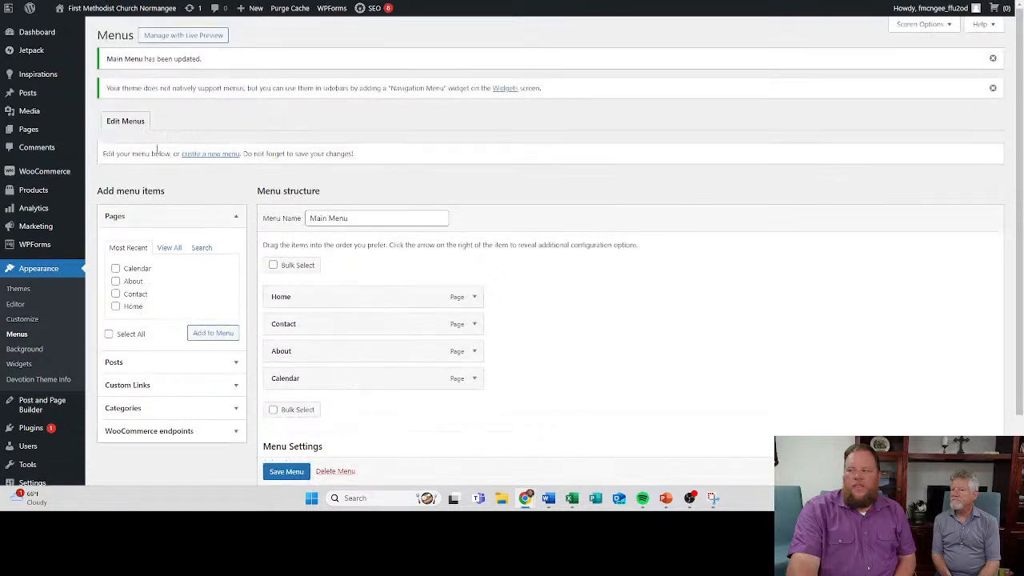
pyautogui.scroll(-1, 375, 274)
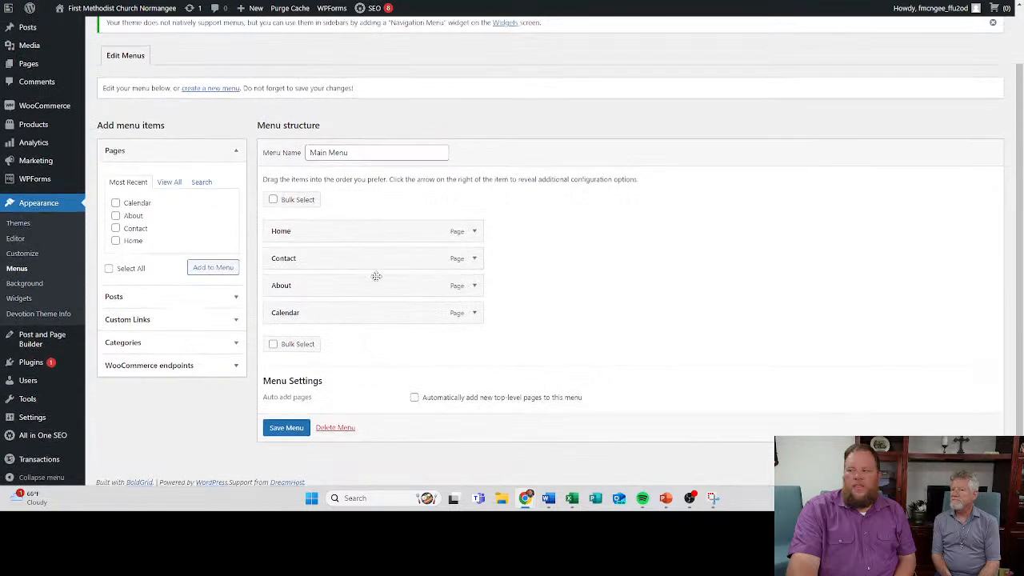
pyautogui.scroll(1, 344, 160)
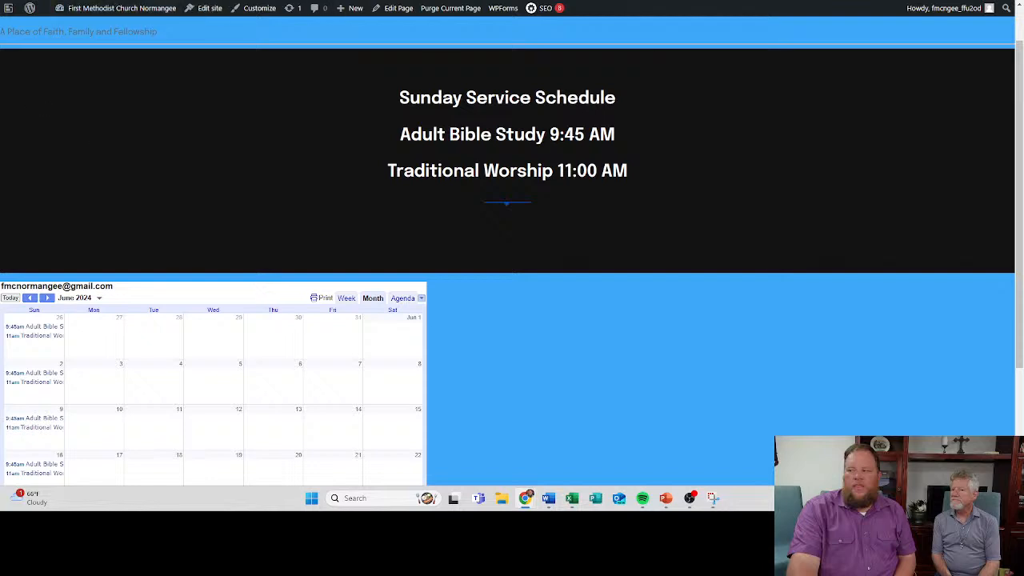
# - Load the fmcngee.org home page and check its header for the navigation menu
pyautogui.write('fmc')
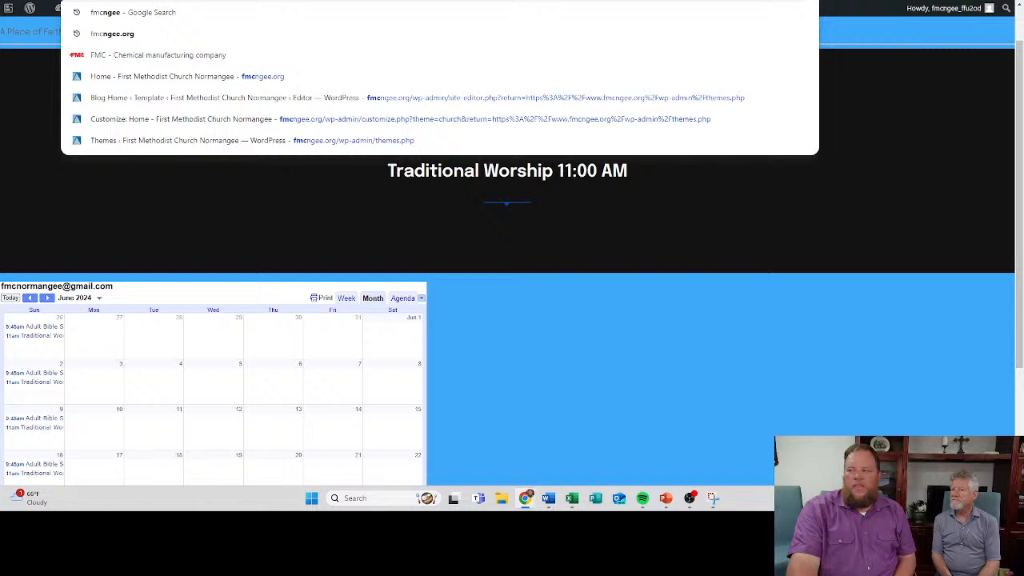
pyautogui.write('ngee.org')
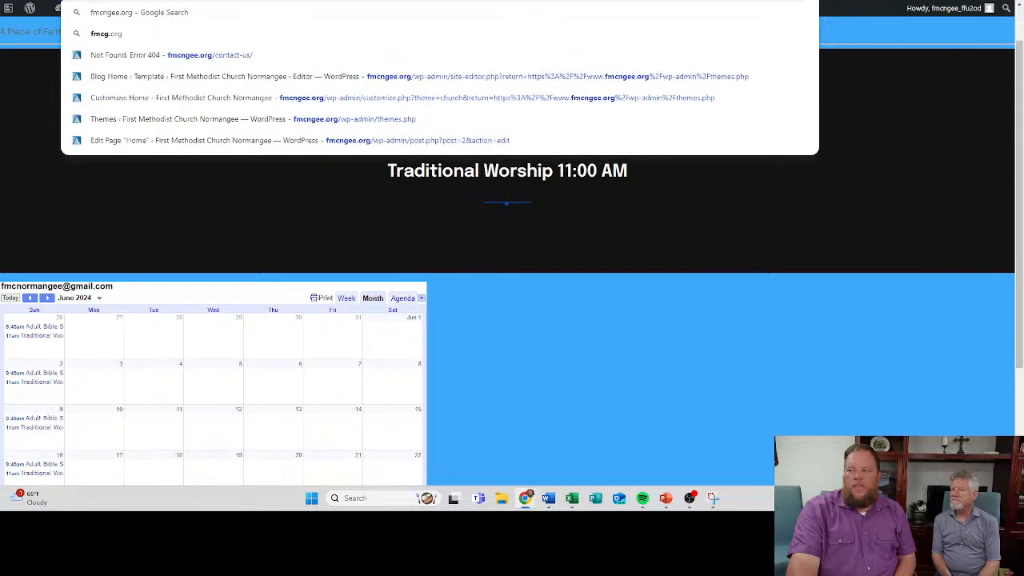
pyautogui.press('Return')
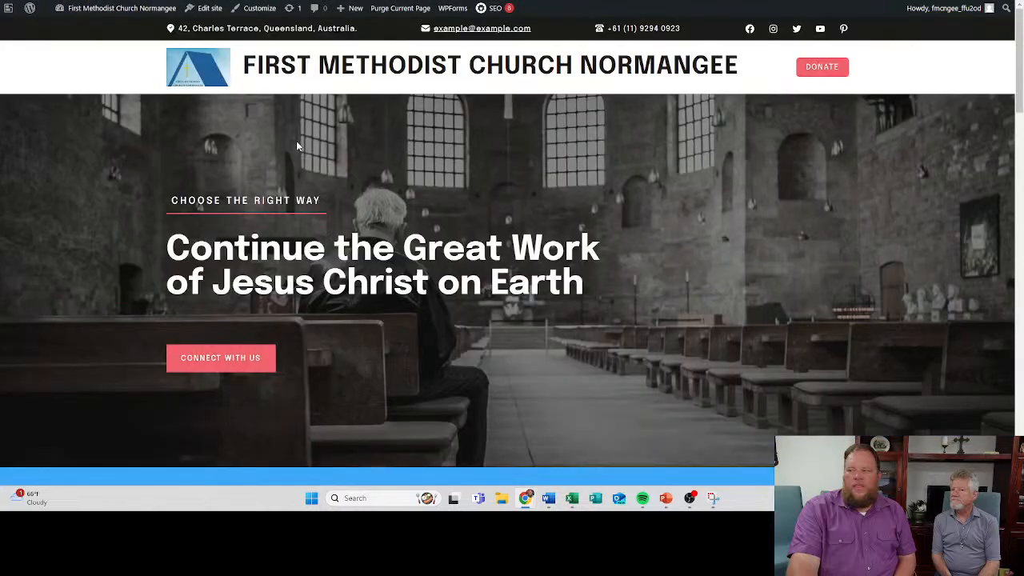
pyautogui.scroll(-5, 377, 210)
pyautogui.scroll(5, 364, 180)
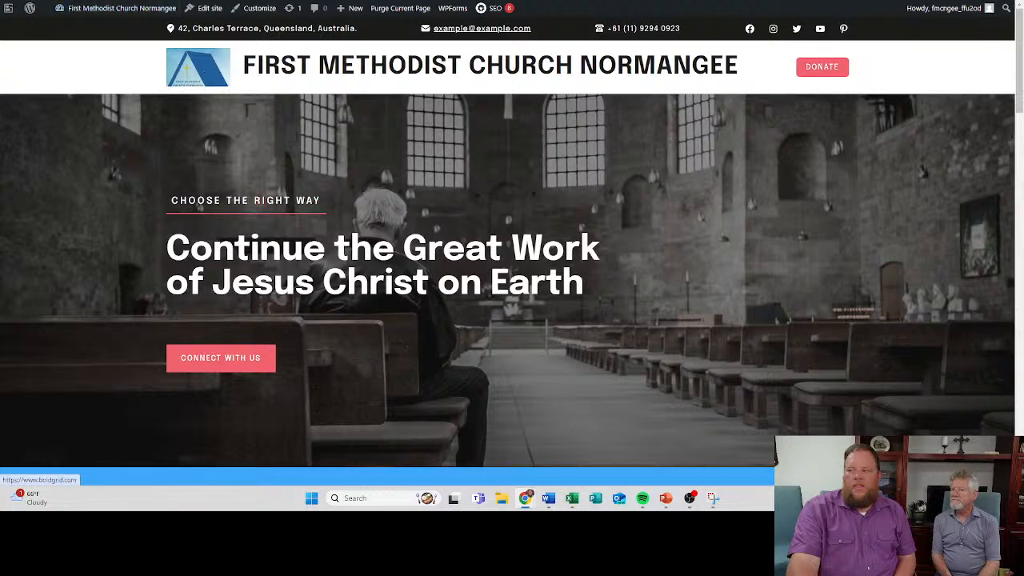
pyautogui.hotkey('alt', 'Left')
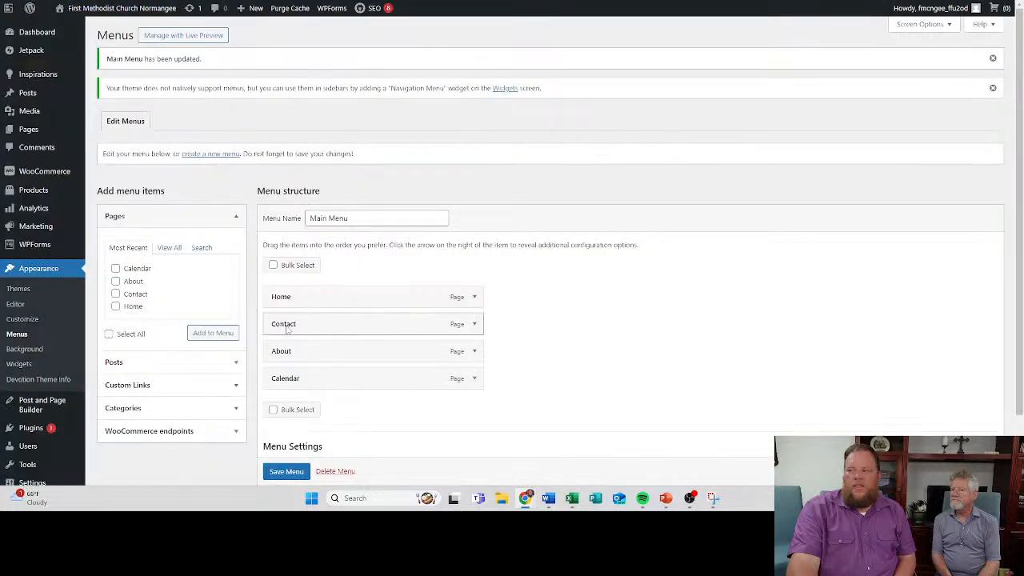
# - Show the list of site pages, check the bulk actions for About, and select every page
pyautogui.click(27, 132)
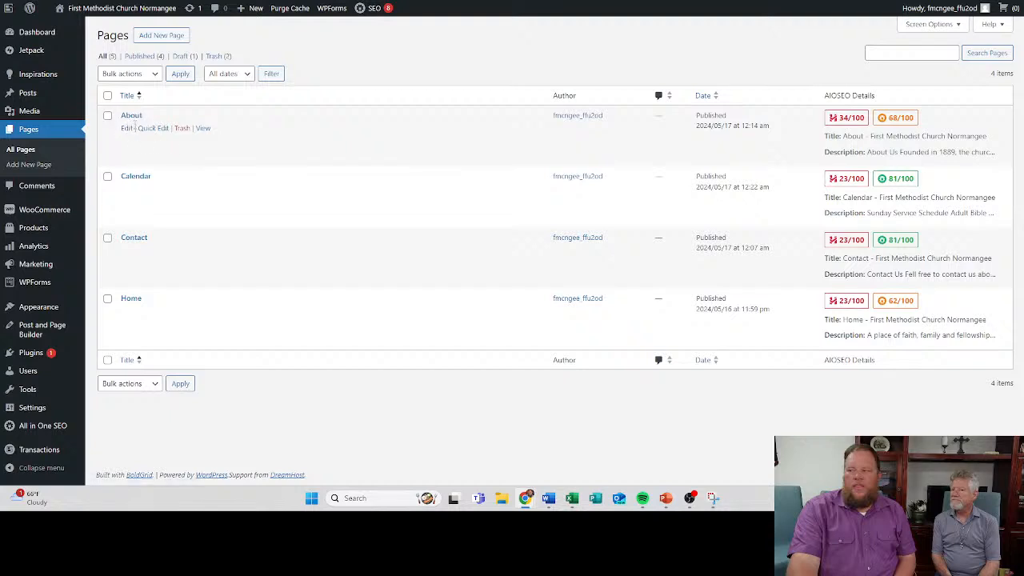
pyautogui.click(107, 116)
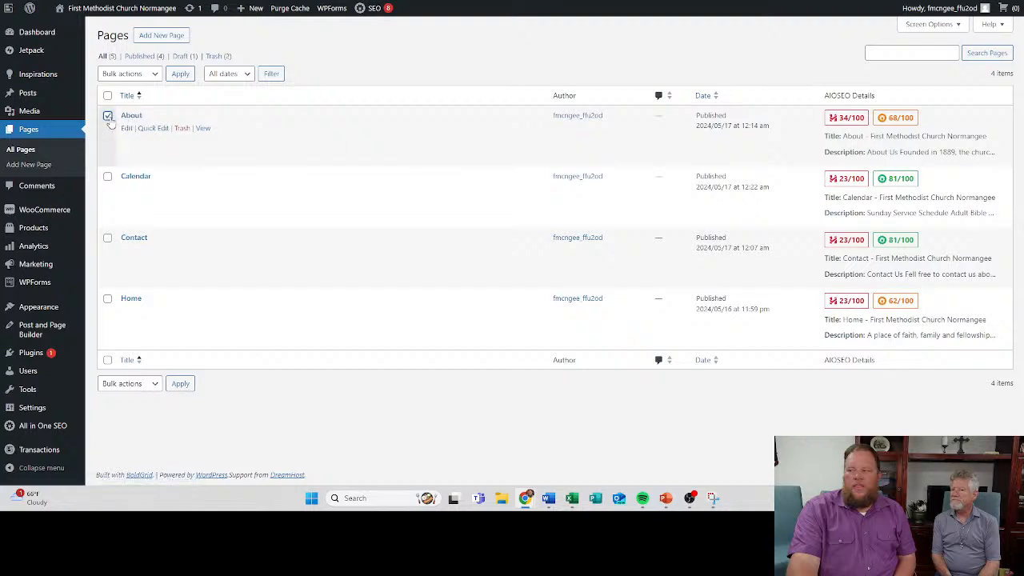
pyautogui.click(154, 74)
pyautogui.click(155, 76)
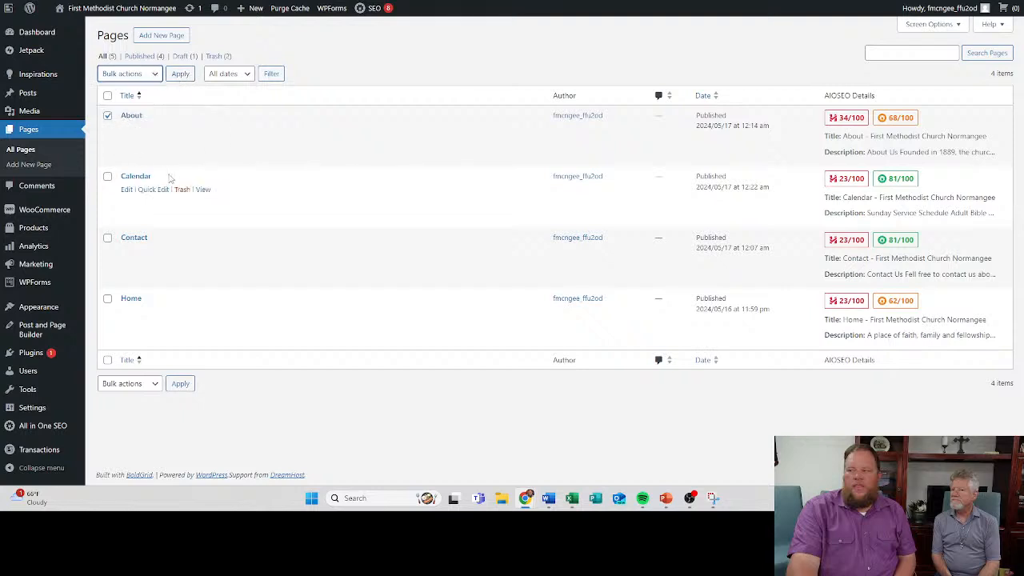
pyautogui.click(108, 360)
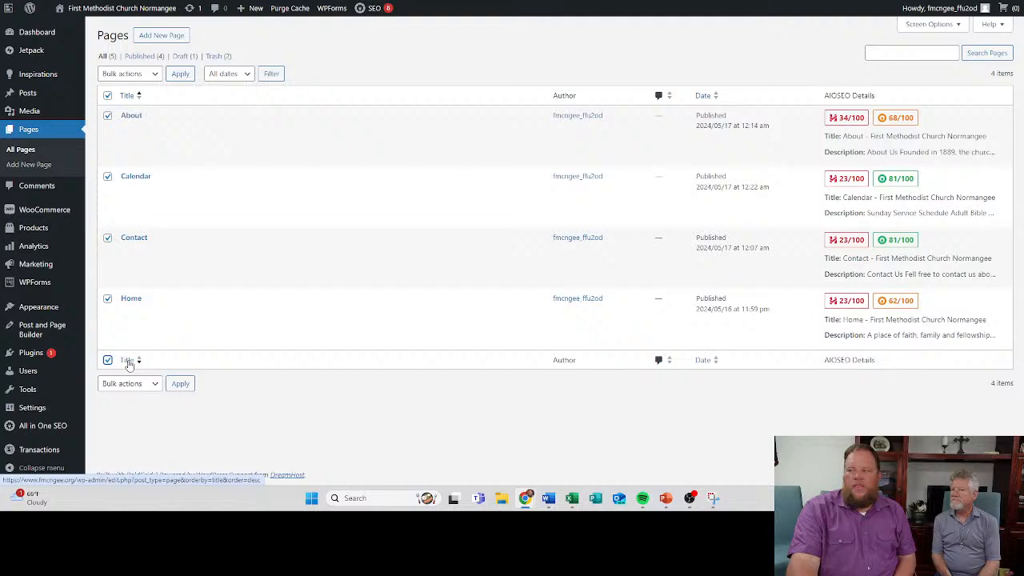
pyautogui.moveTo(134, 116)
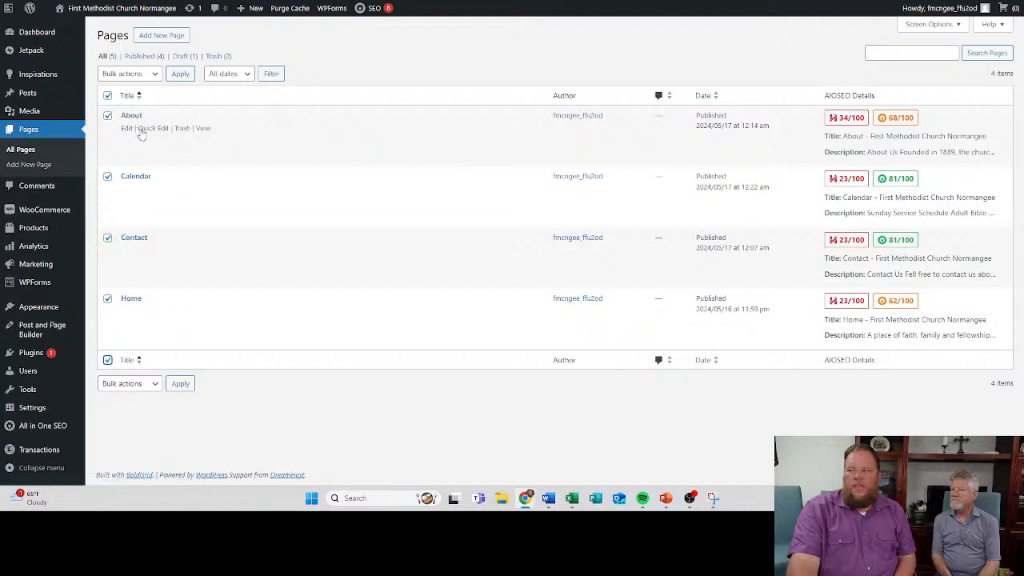
# - Open the About page for editing and check the Parent choices in its page attributes
pyautogui.click(128, 128)
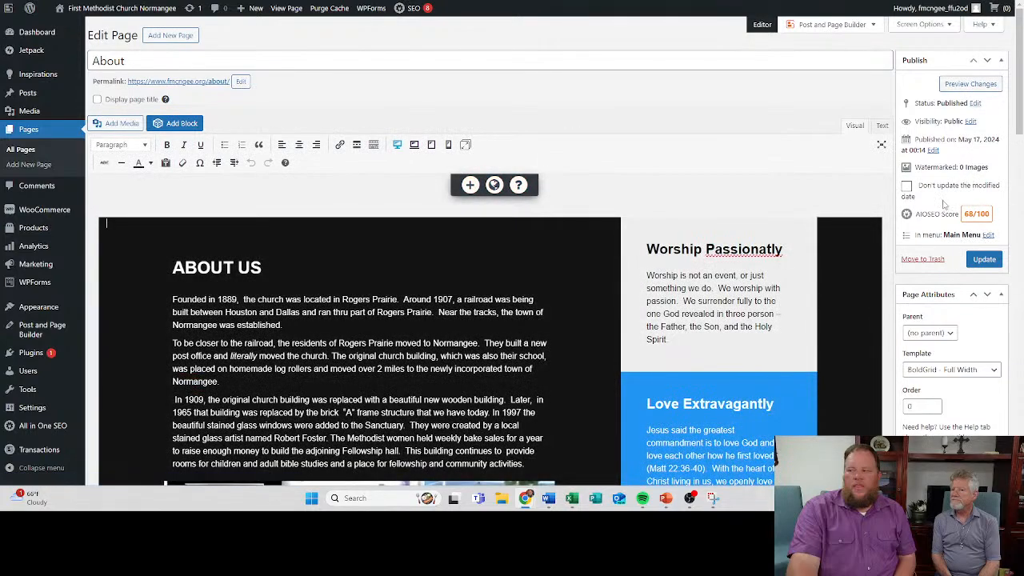
pyautogui.scroll(-3, 932, 192)
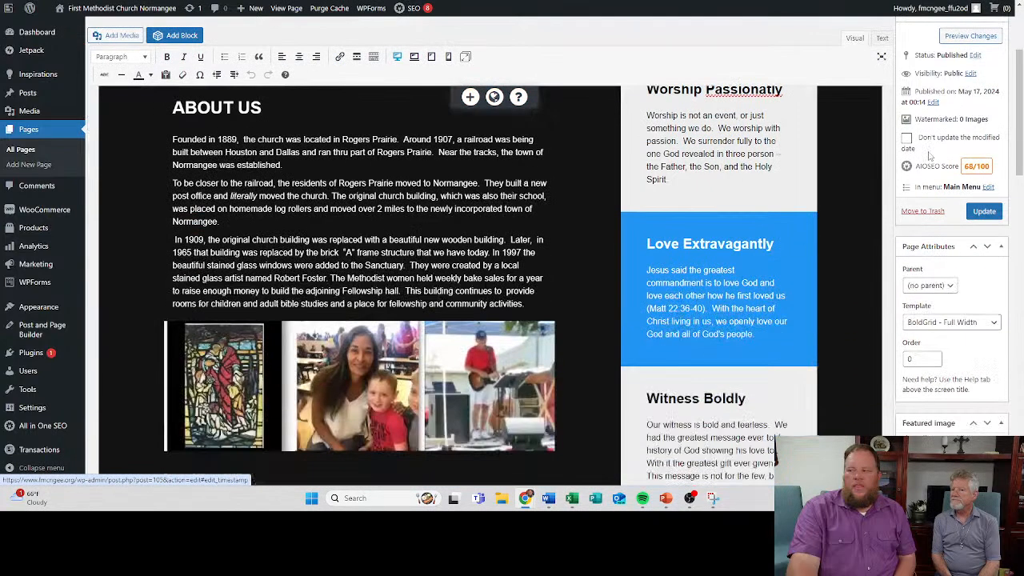
pyautogui.scroll(-2, 944, 290)
pyautogui.click(942, 290)
pyautogui.click(942, 291)
pyautogui.click(941, 290)
pyautogui.click(942, 291)
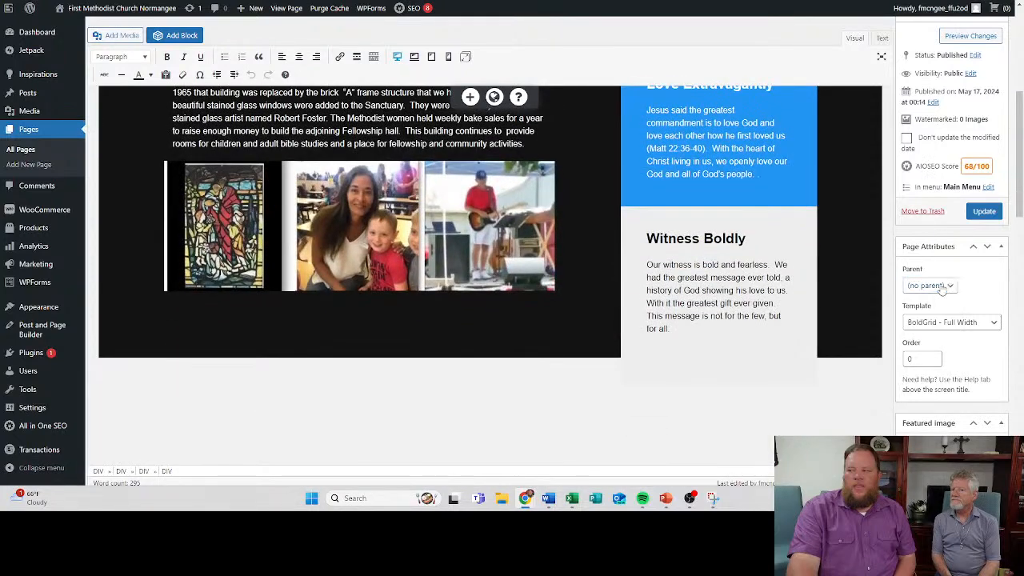
# - Examine the About page's Easy SEO and AIOSEO settings, and open its menu assignment for editing
pyautogui.scroll(-3, 938, 311)
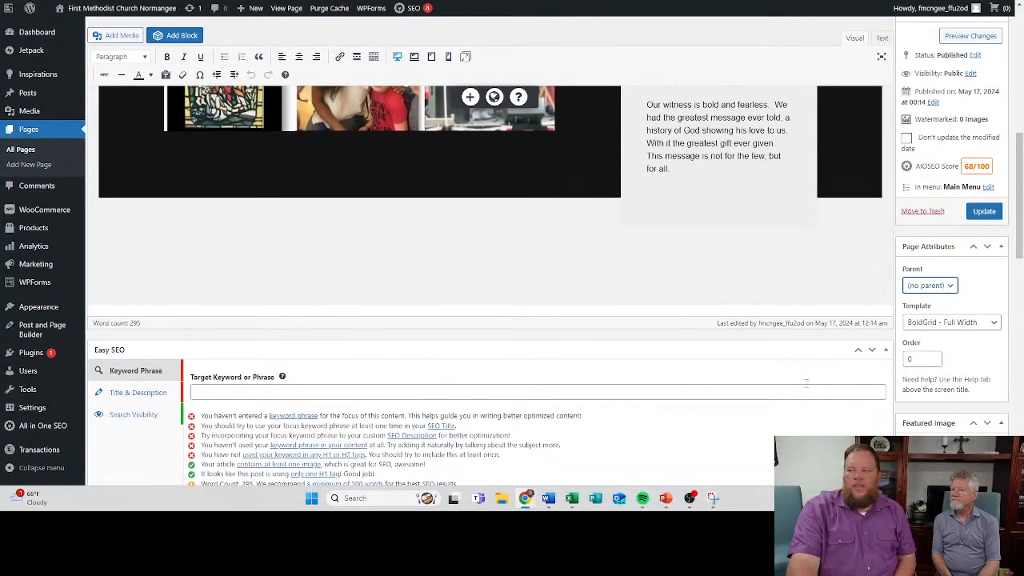
pyautogui.scroll(-3, 607, 346)
pyautogui.scroll(-3, 595, 343)
pyautogui.scroll(2, 448, 272)
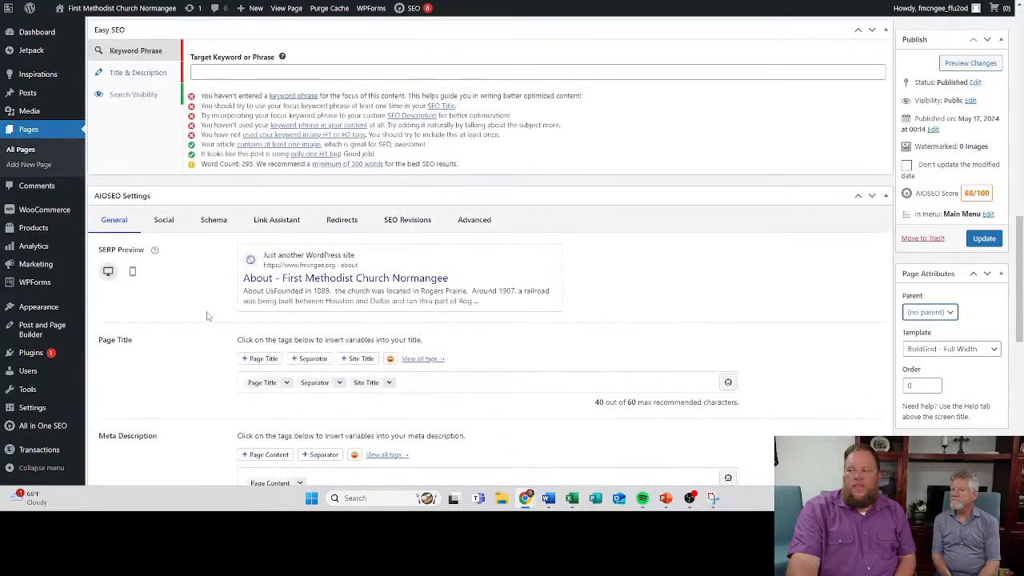
pyautogui.moveTo(154, 249)
pyautogui.scroll(-3, 317, 281)
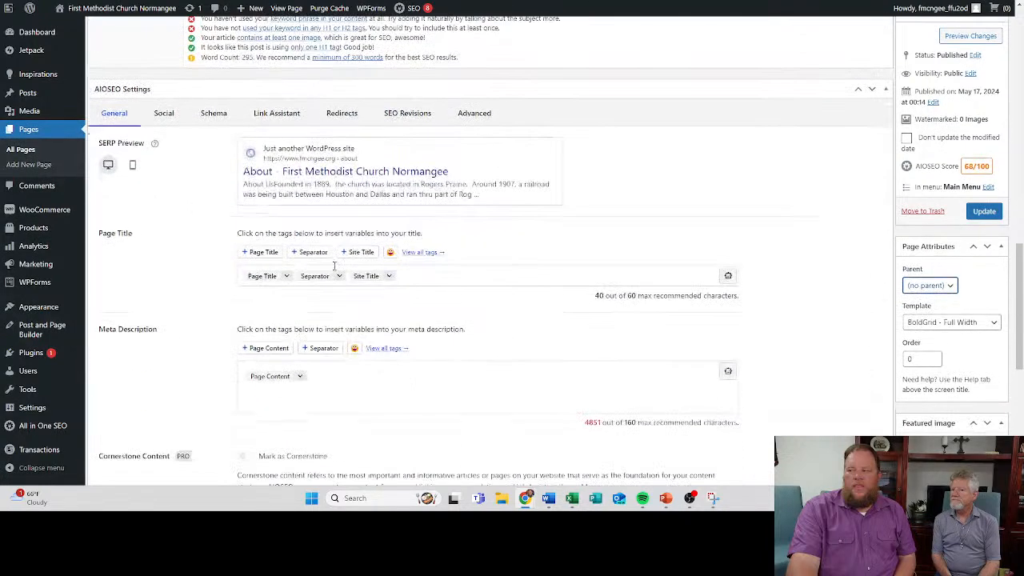
pyautogui.scroll(-2, 237, 230)
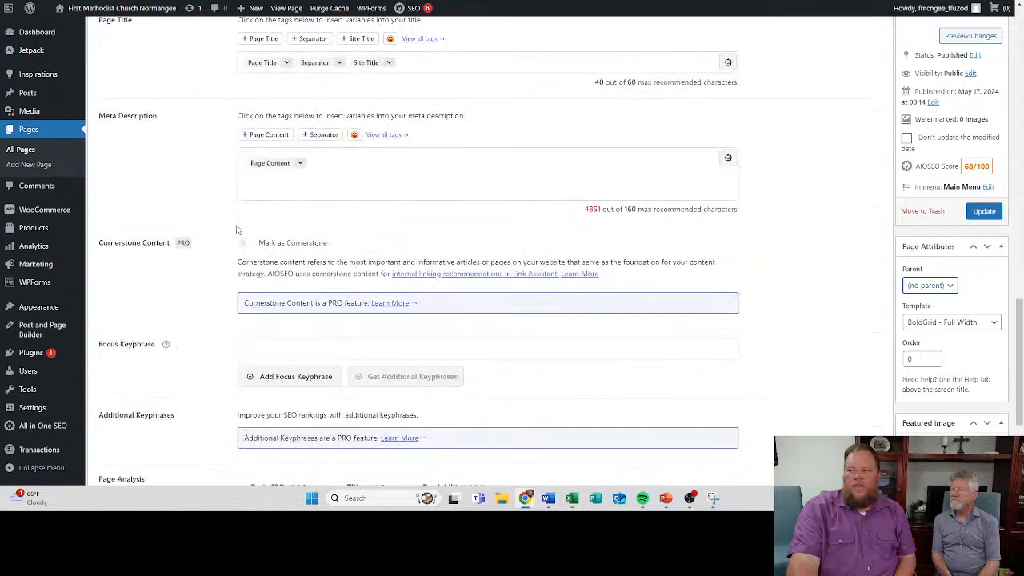
pyautogui.scroll(-3, 236, 230)
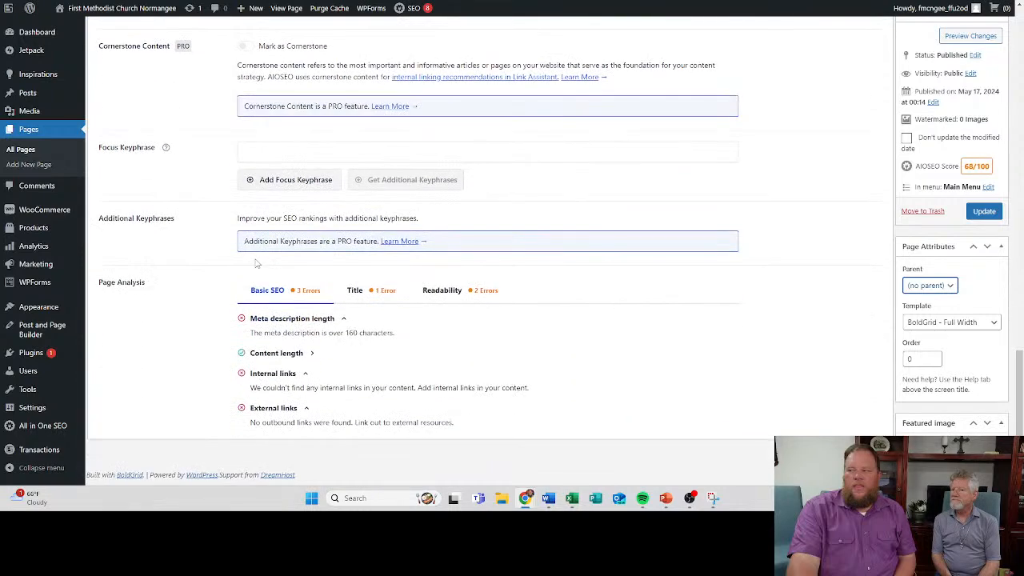
pyautogui.scroll(6, 302, 264)
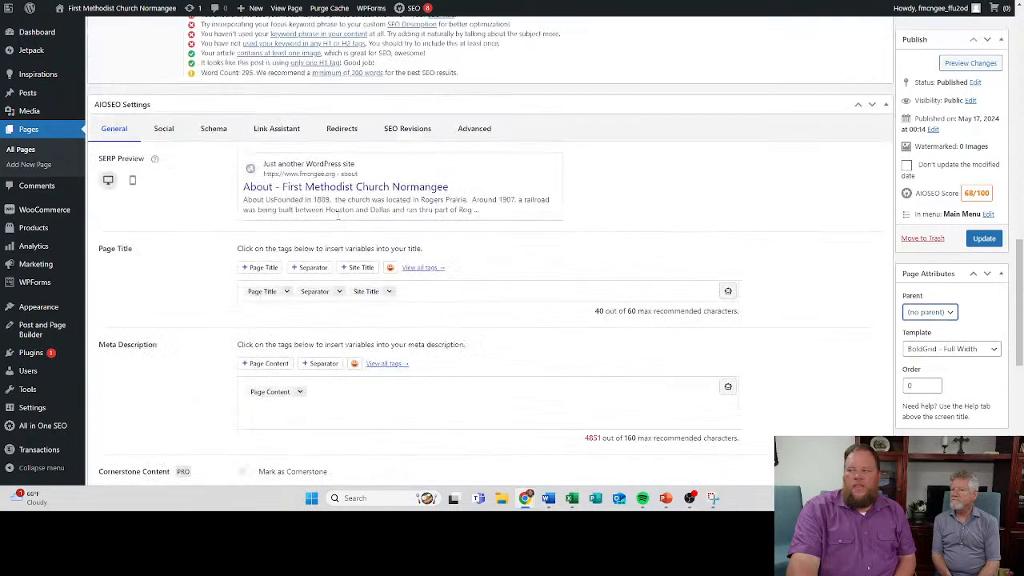
pyautogui.scroll(10, 385, 154)
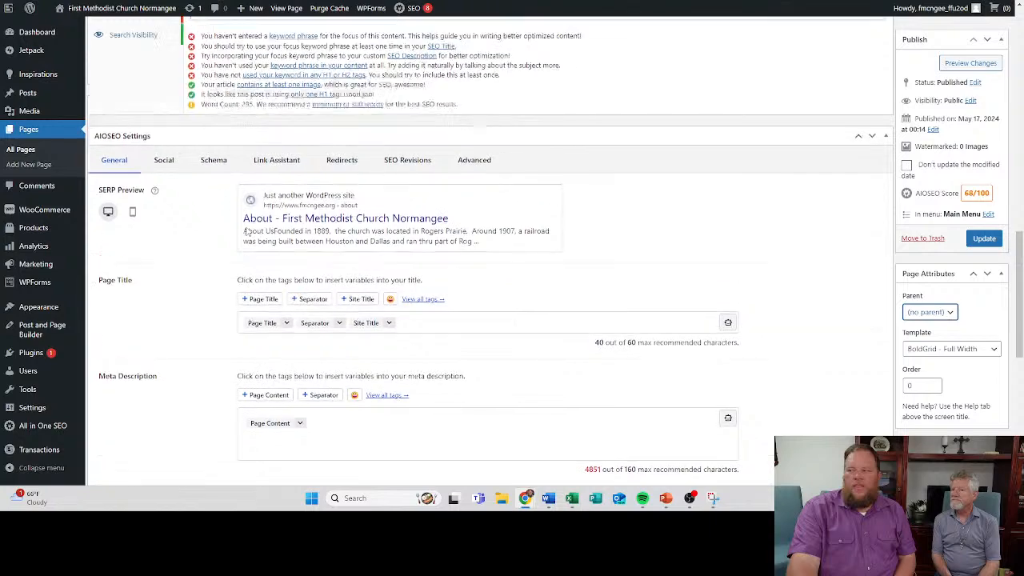
pyautogui.scroll(3, 281, 228)
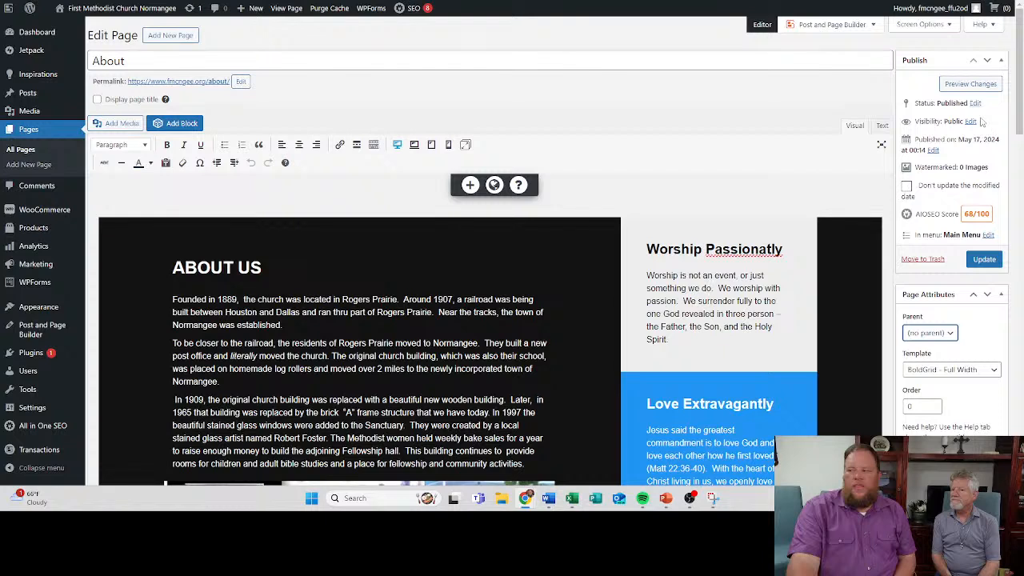
pyautogui.click(989, 236)
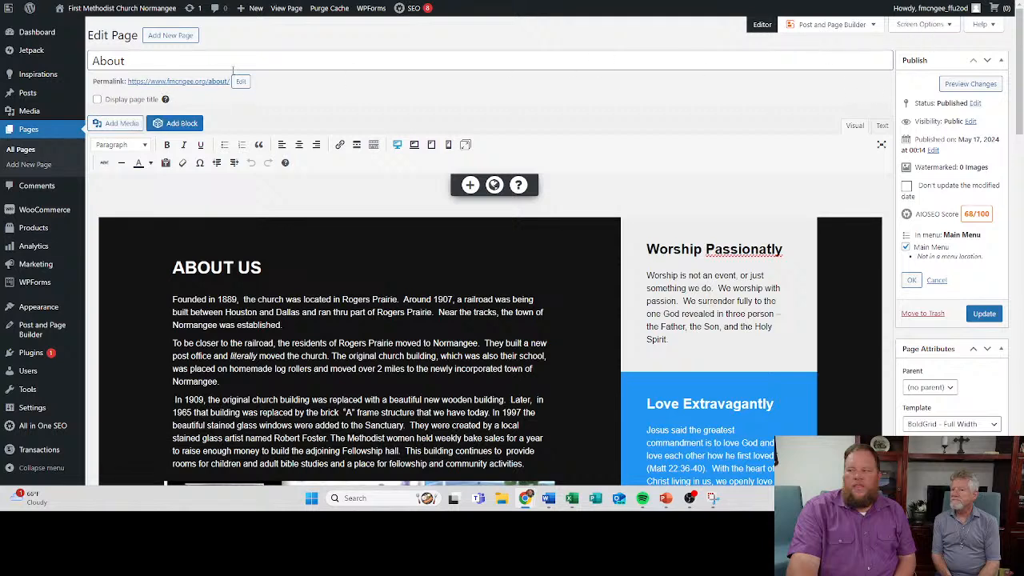
# - Return to the list of site pages, check the bulk actions available for About, and select and deselect all pages
pyautogui.click(28, 130)
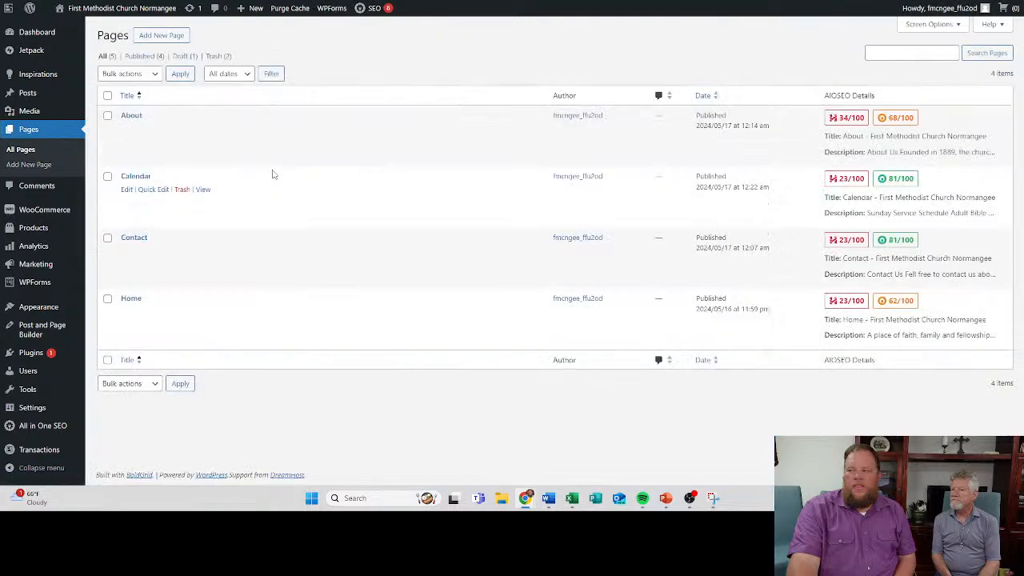
pyautogui.click(108, 115)
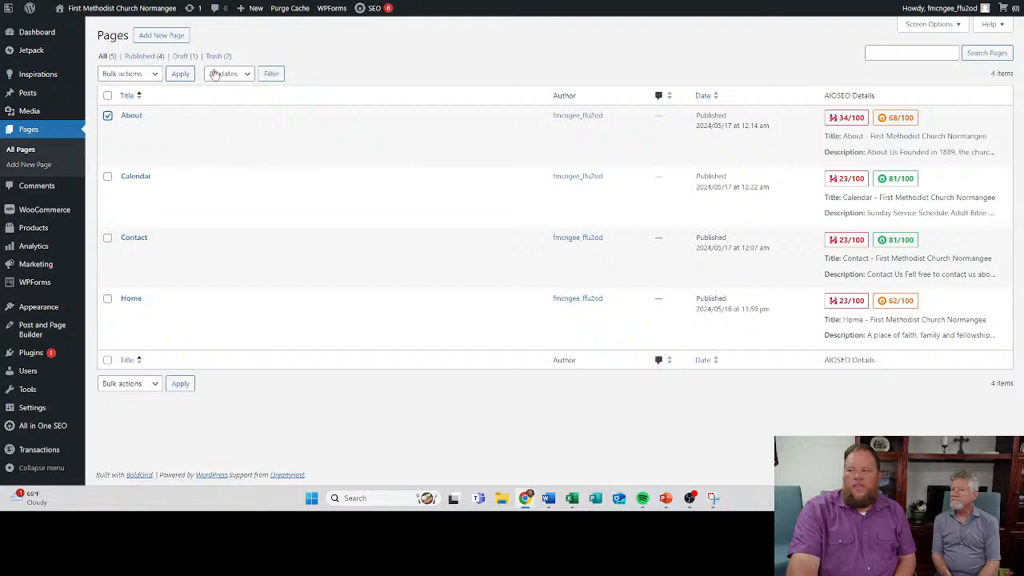
pyautogui.click(153, 78)
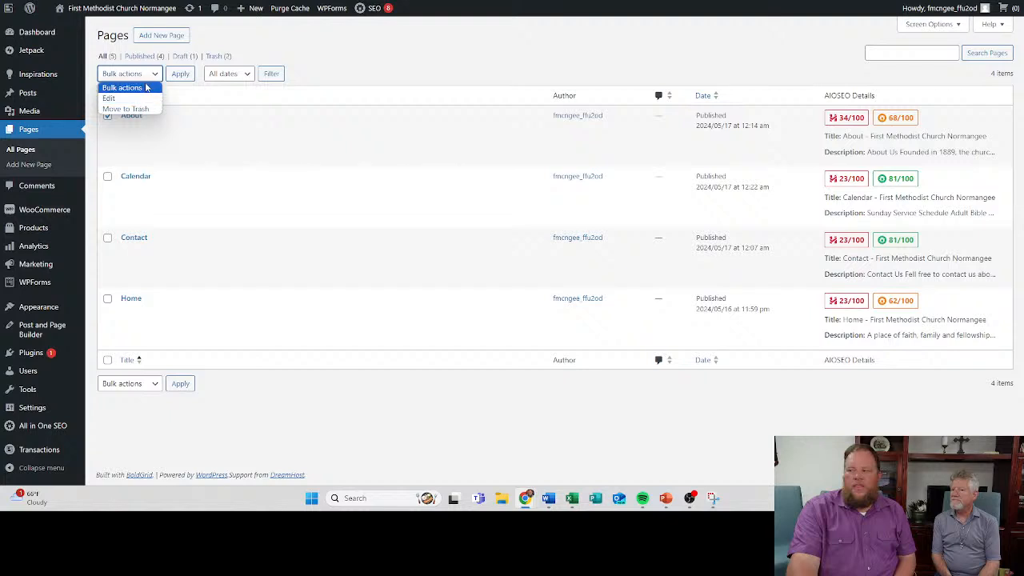
pyautogui.click(279, 148)
pyautogui.click(107, 360)
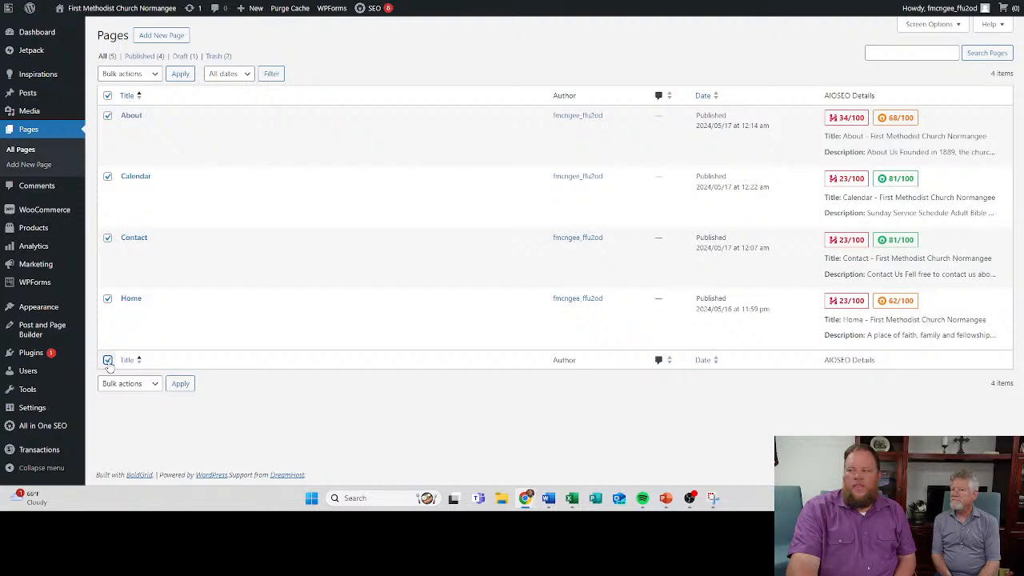
pyautogui.click(108, 361)
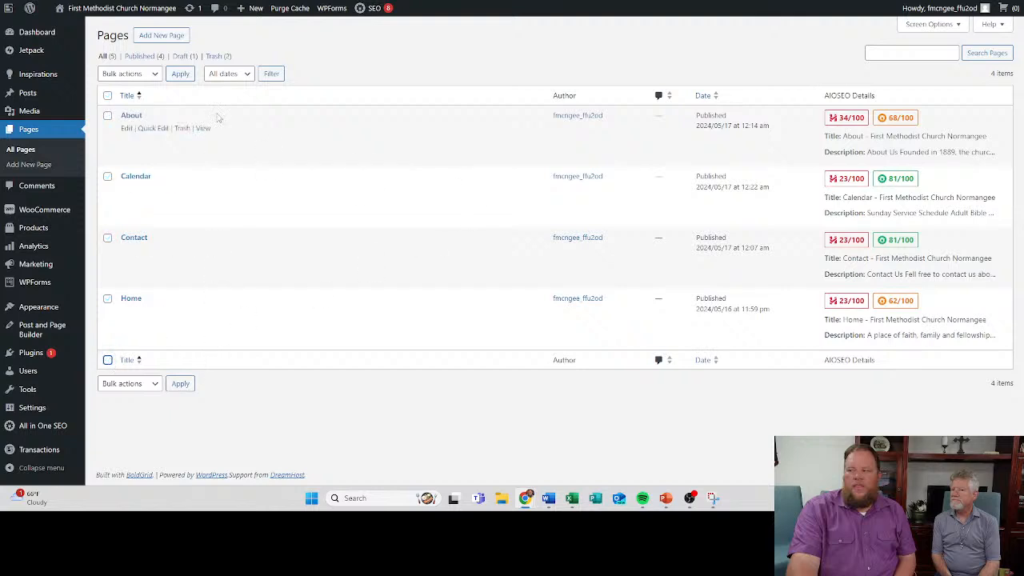
# - Check the Parent choices in About's Quick Edit settings and cancel the edit
pyautogui.click(150, 129)
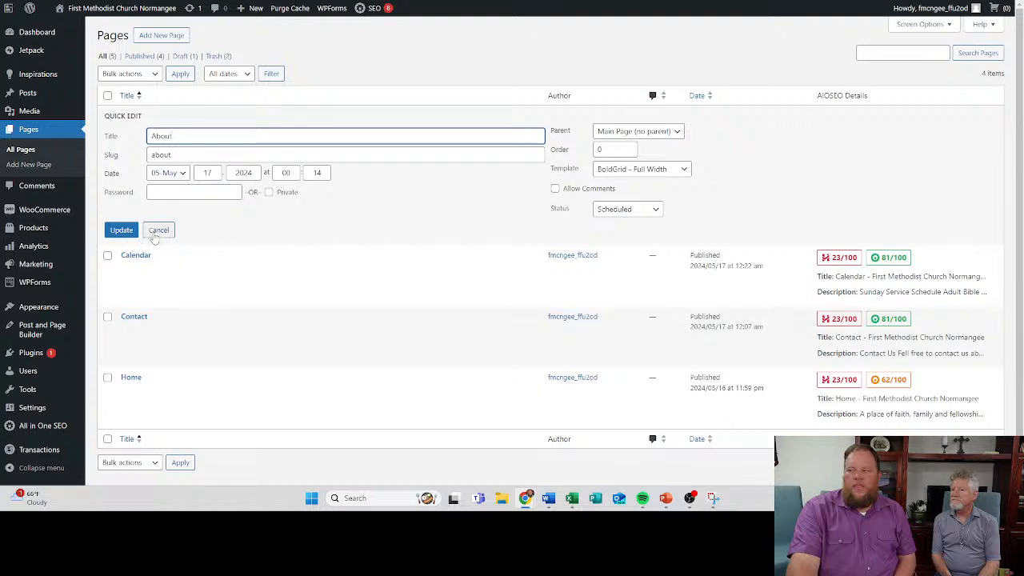
pyautogui.click(623, 134)
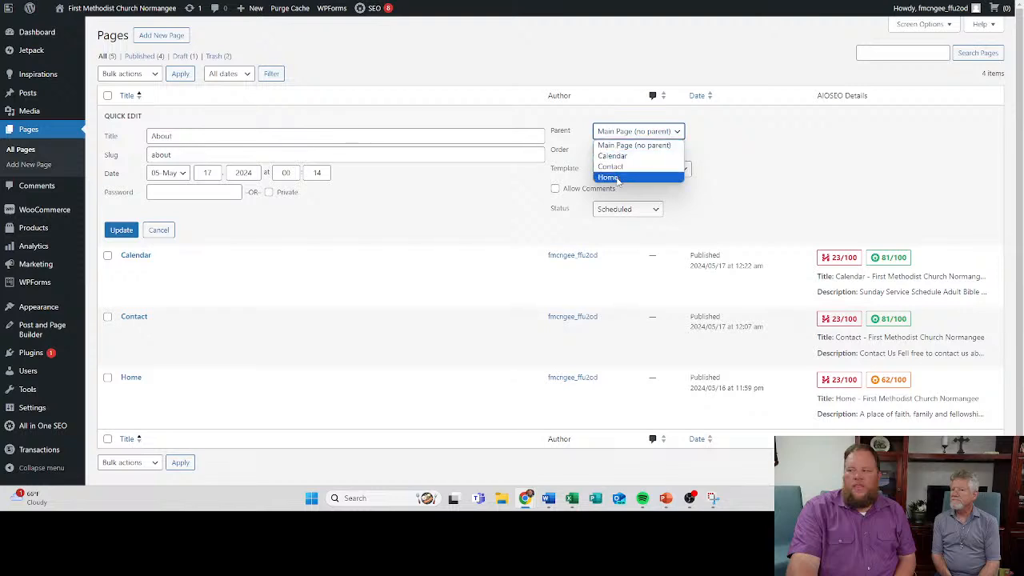
pyautogui.click(547, 107)
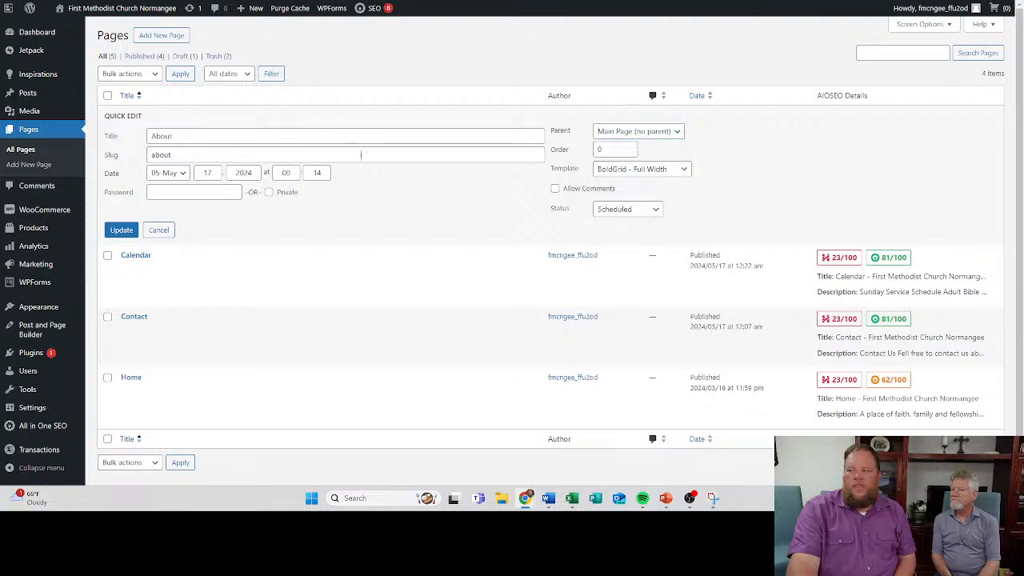
pyautogui.click(160, 230)
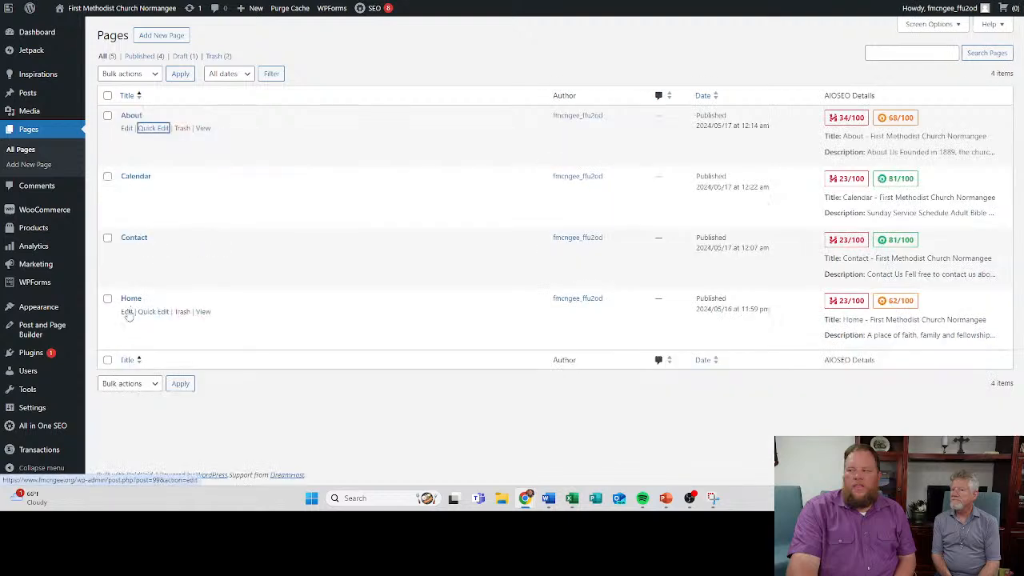
# - Look at the Home page in the full editor and check its Status and Parent choices in Quick Edit
pyautogui.click(127, 311)
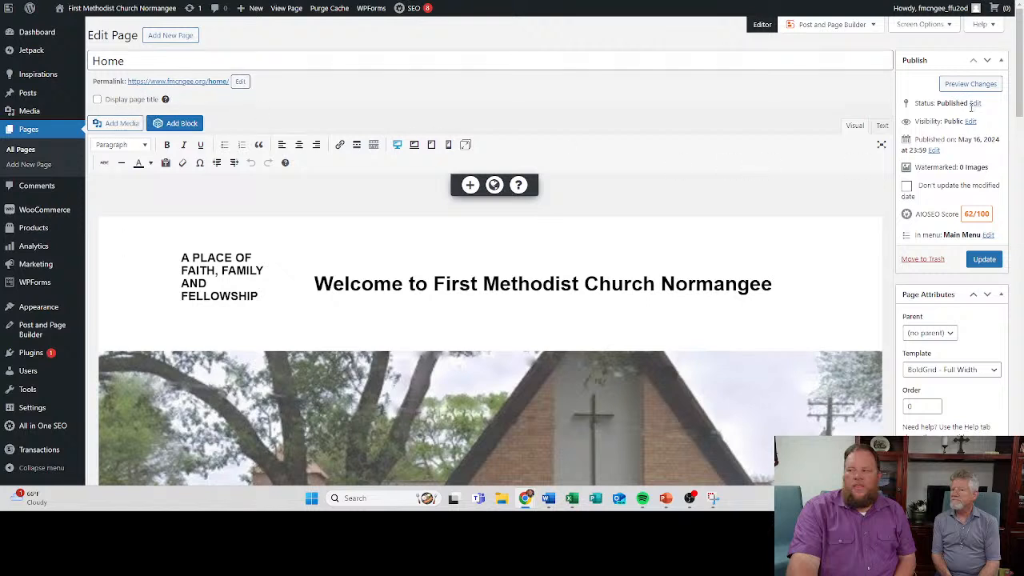
pyautogui.click(40, 128)
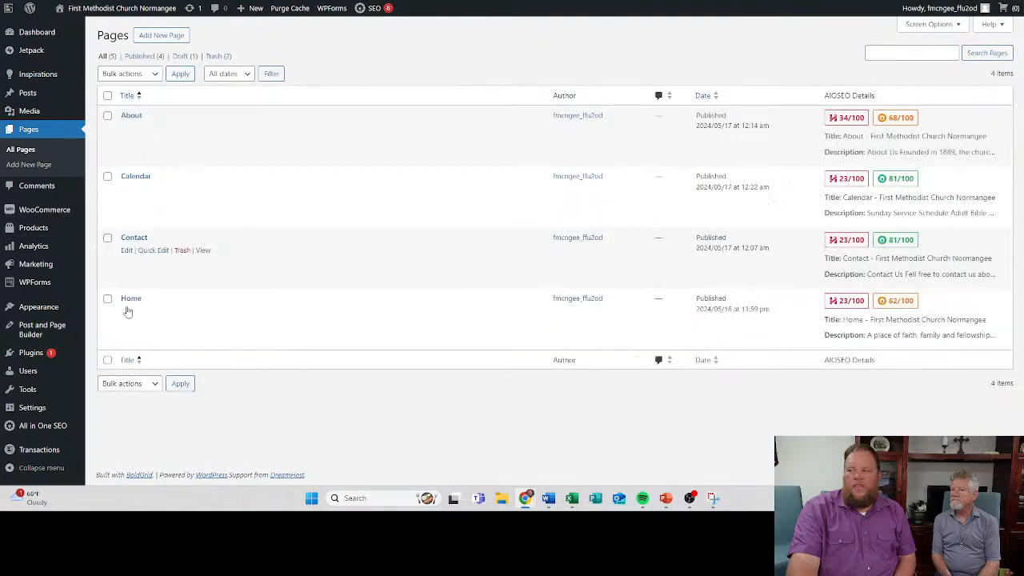
pyautogui.click(108, 297)
pyautogui.click(152, 312)
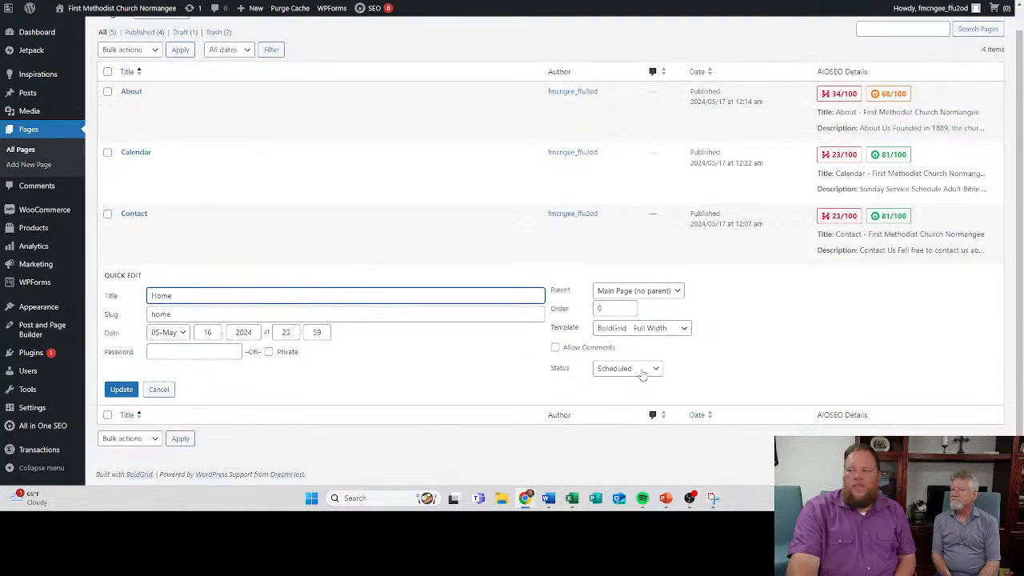
pyautogui.click(654, 371)
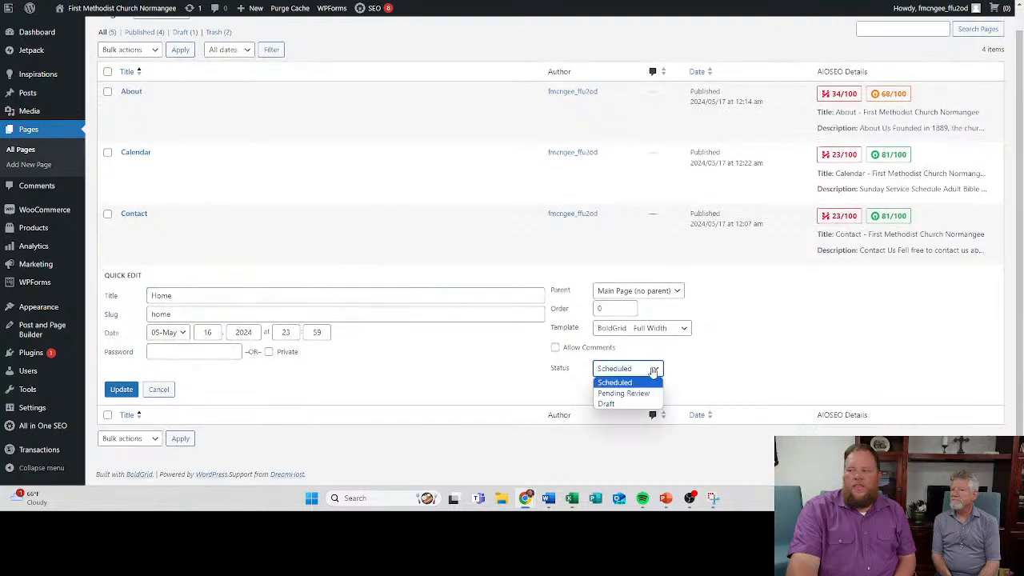
pyautogui.click(653, 371)
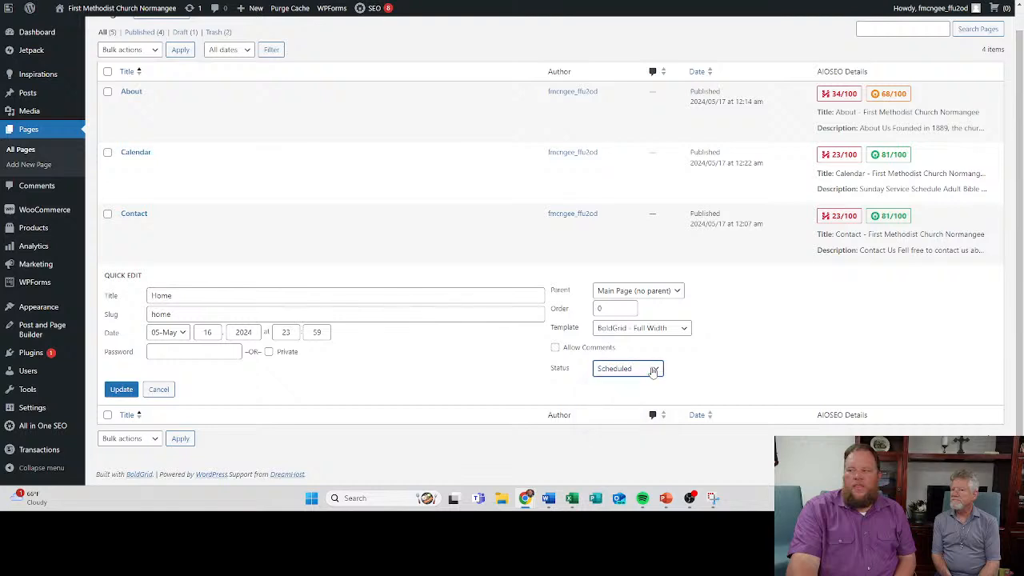
pyautogui.click(644, 293)
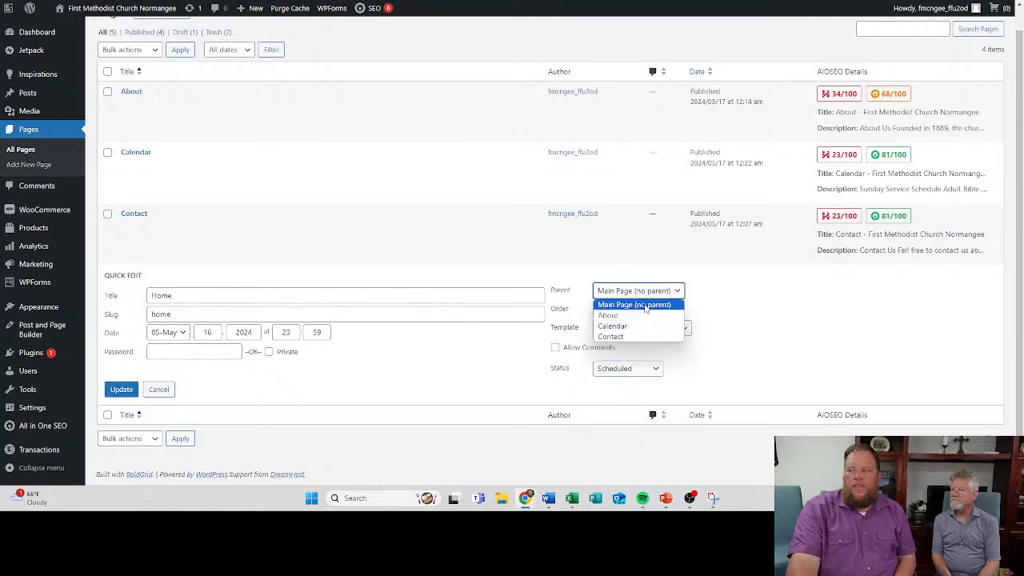
pyautogui.click(646, 307)
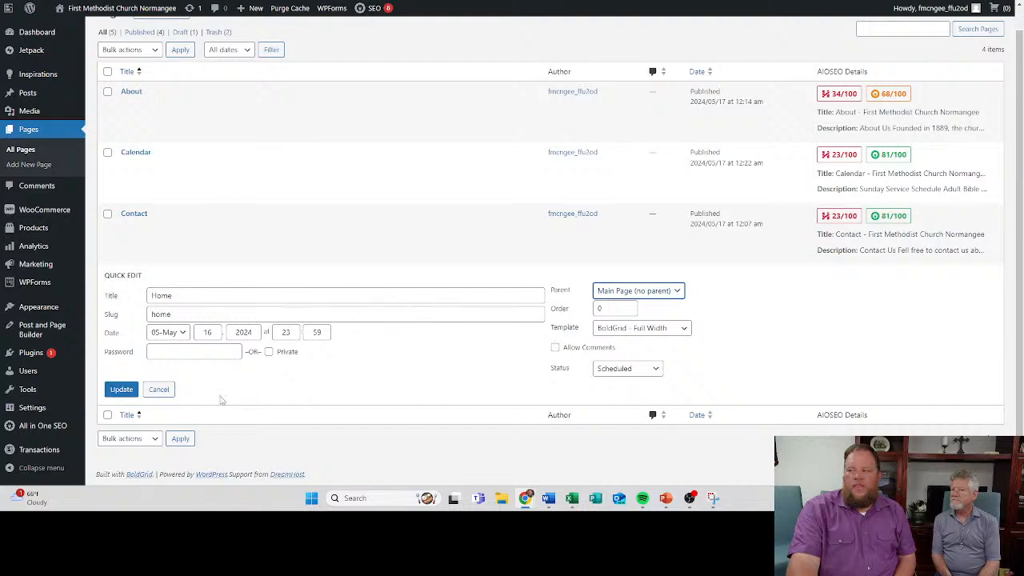
# - Examine the Navigation menu and its page links in the site editor, and return to the dashboard
pyautogui.moveTo(38, 315)
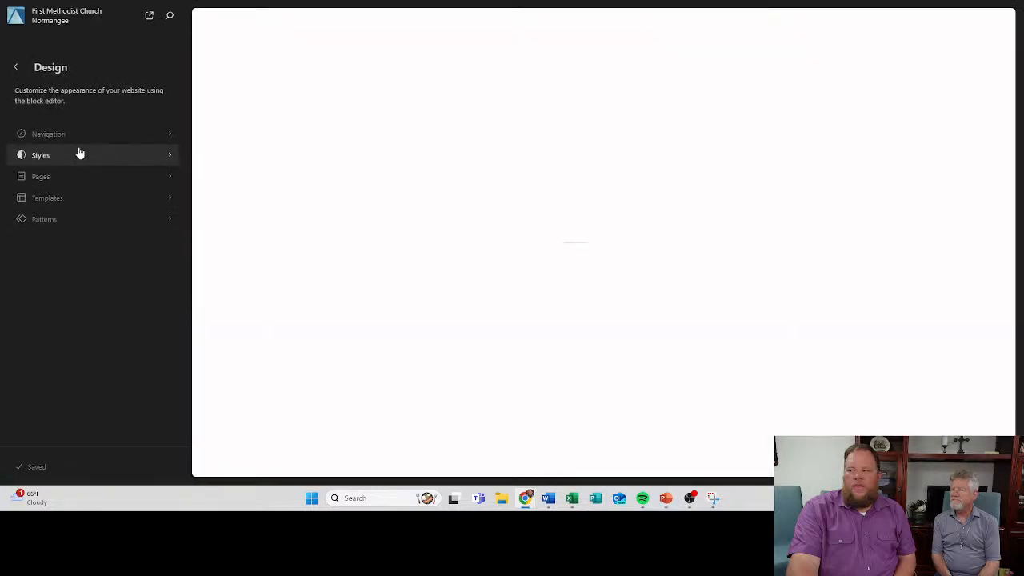
pyautogui.click(54, 138)
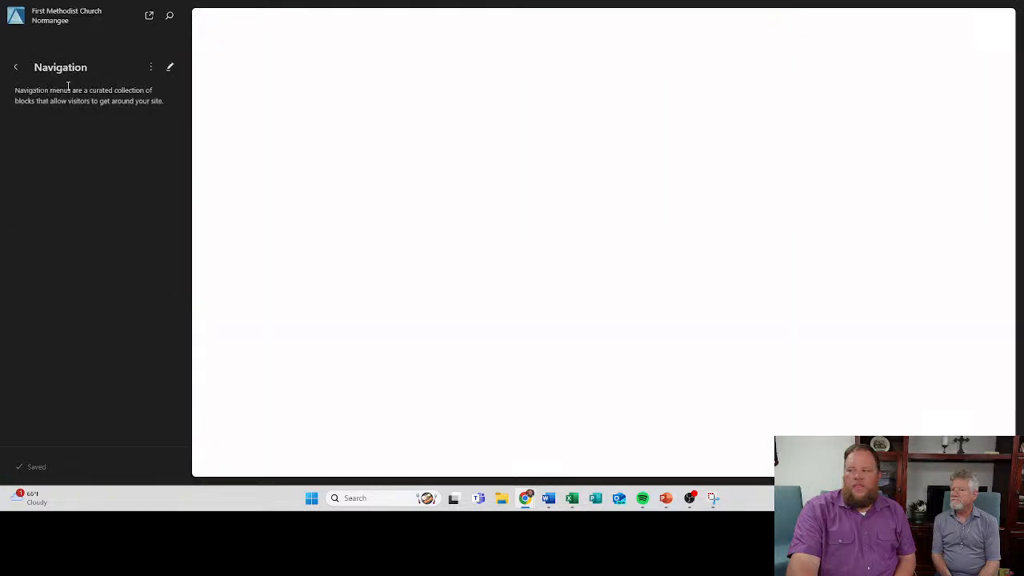
pyautogui.click(170, 69)
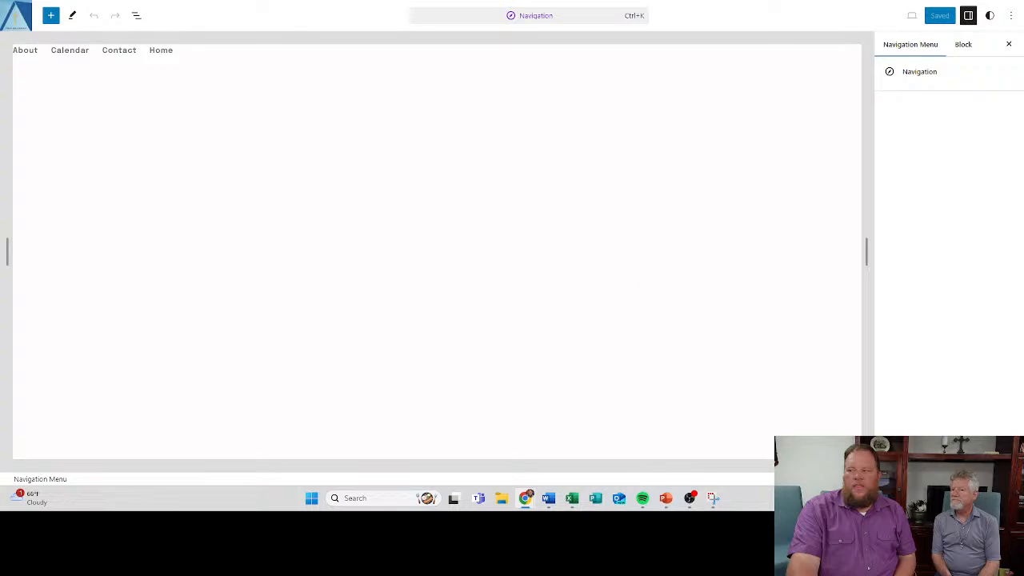
pyautogui.click(16, 15)
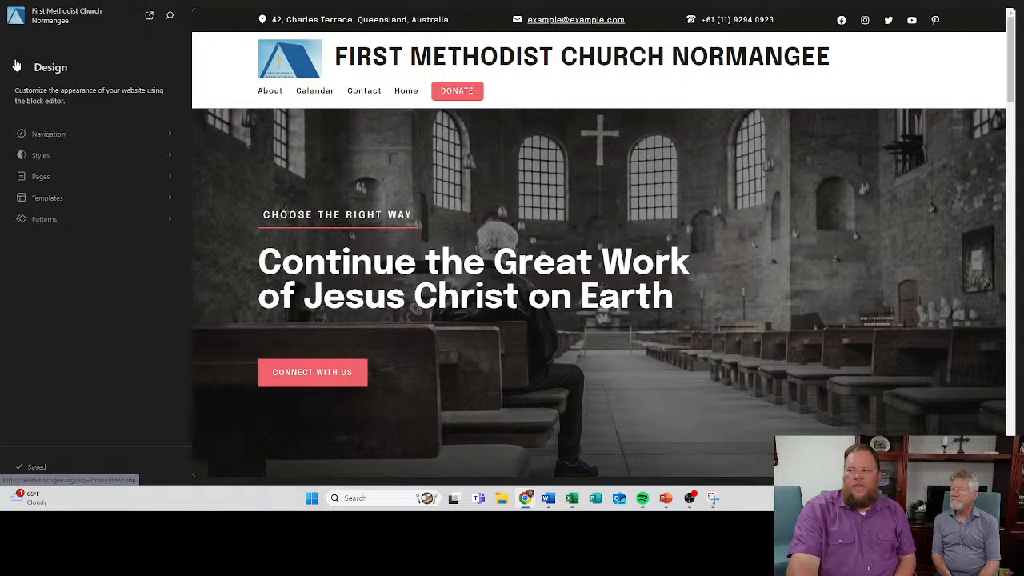
pyautogui.click(48, 134)
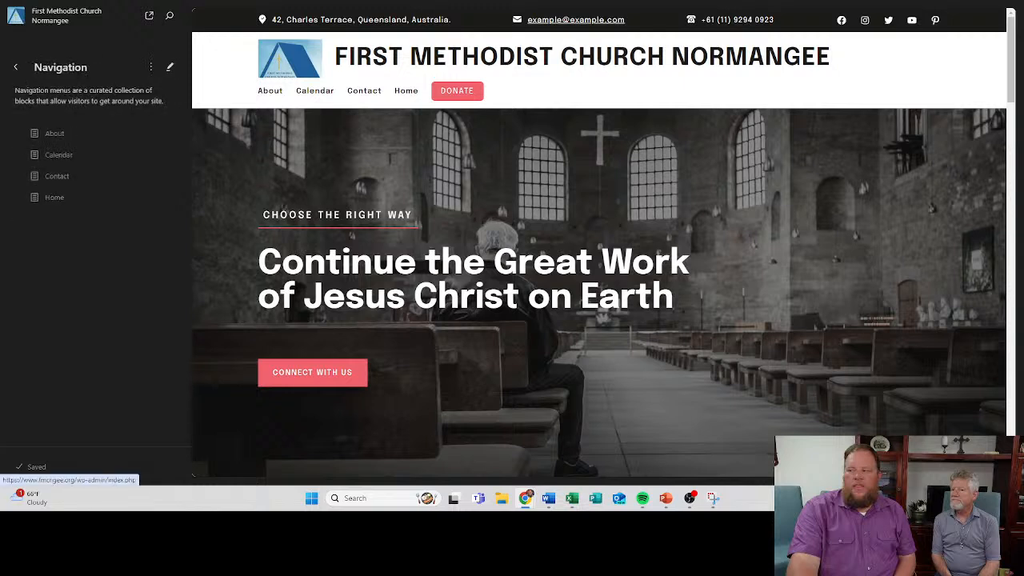
pyautogui.click(18, 69)
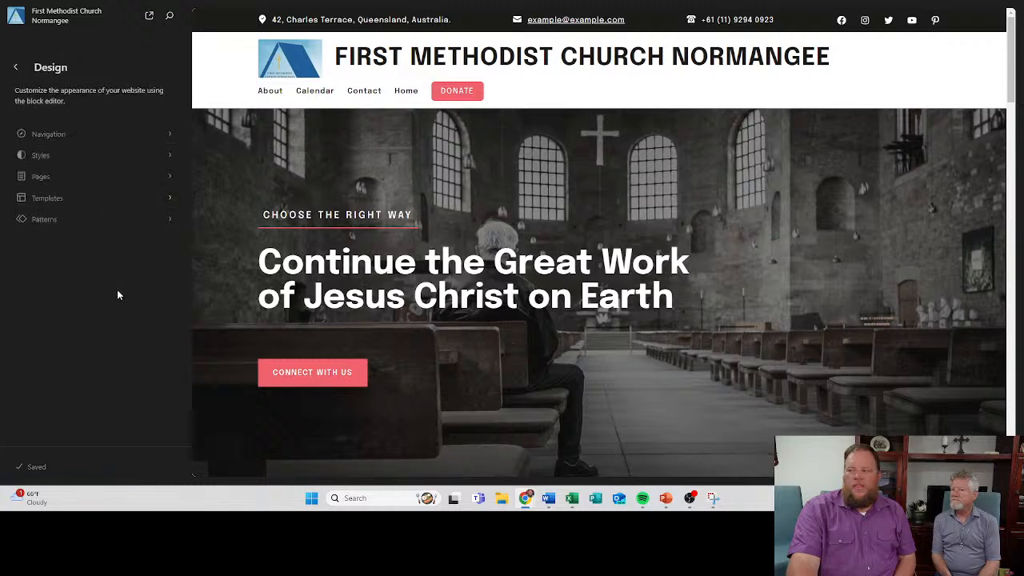
pyautogui.click(15, 67)
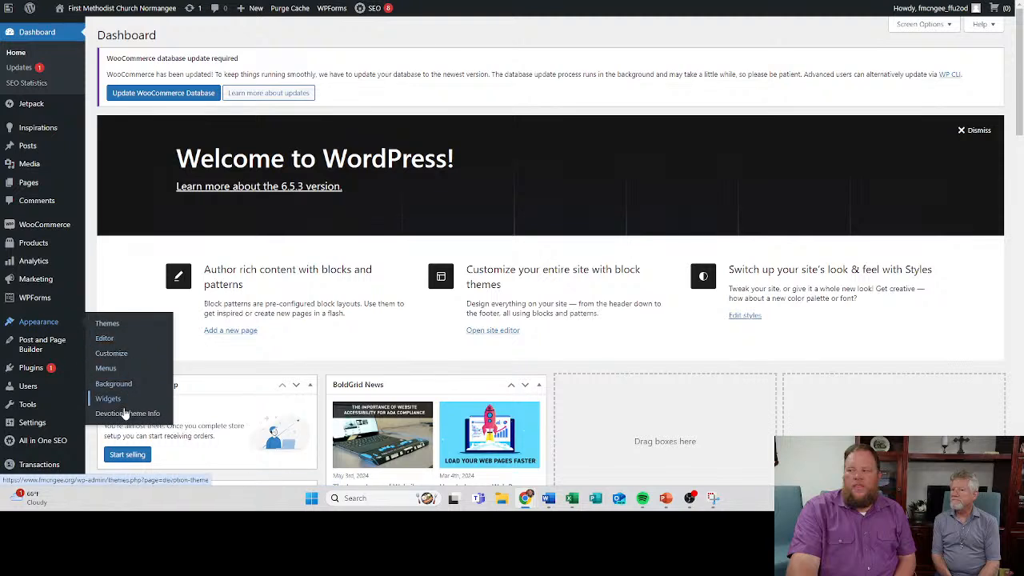
pyautogui.click(137, 356)
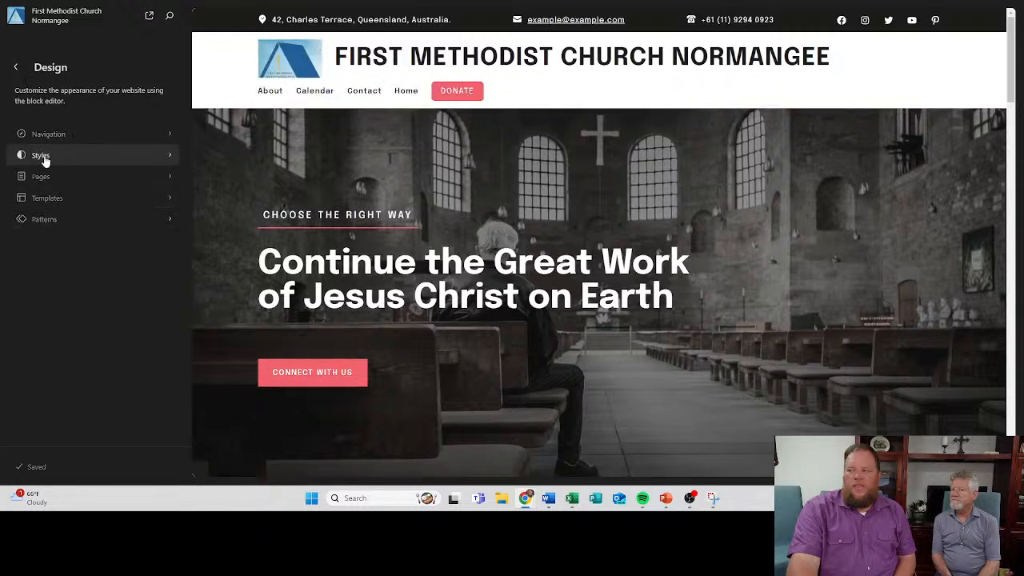
pyautogui.click(15, 71)
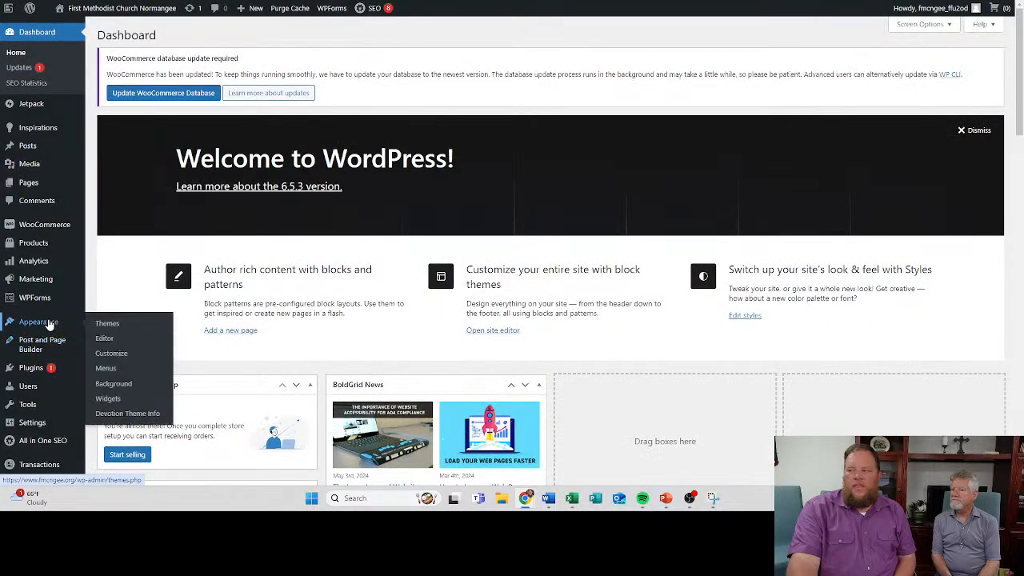
# - Set the site's homepage to display the static page Home in the Customizer's homepage settings, and publish the change
pyautogui.click(120, 356)
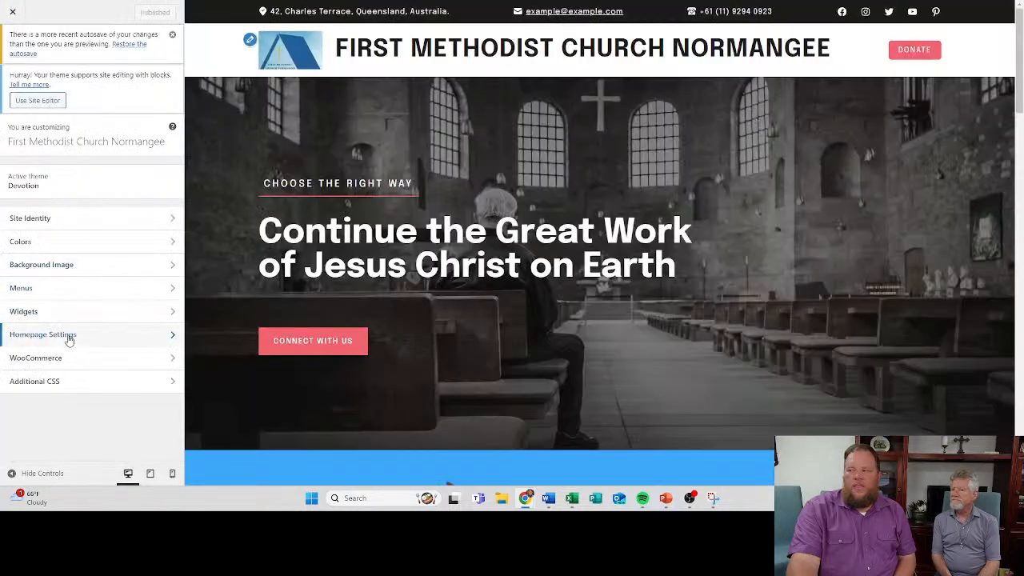
pyautogui.click(70, 334)
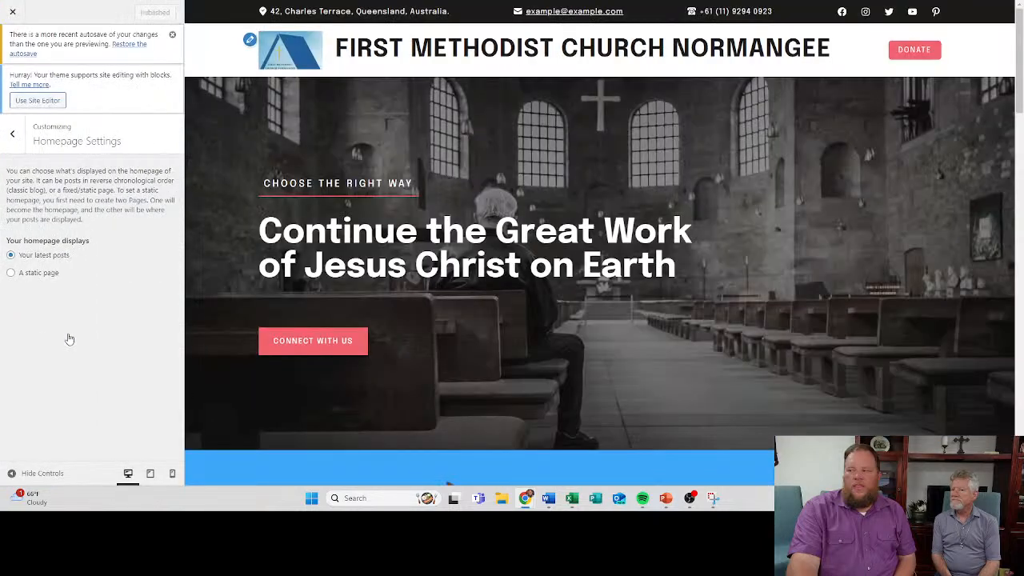
pyautogui.click(12, 274)
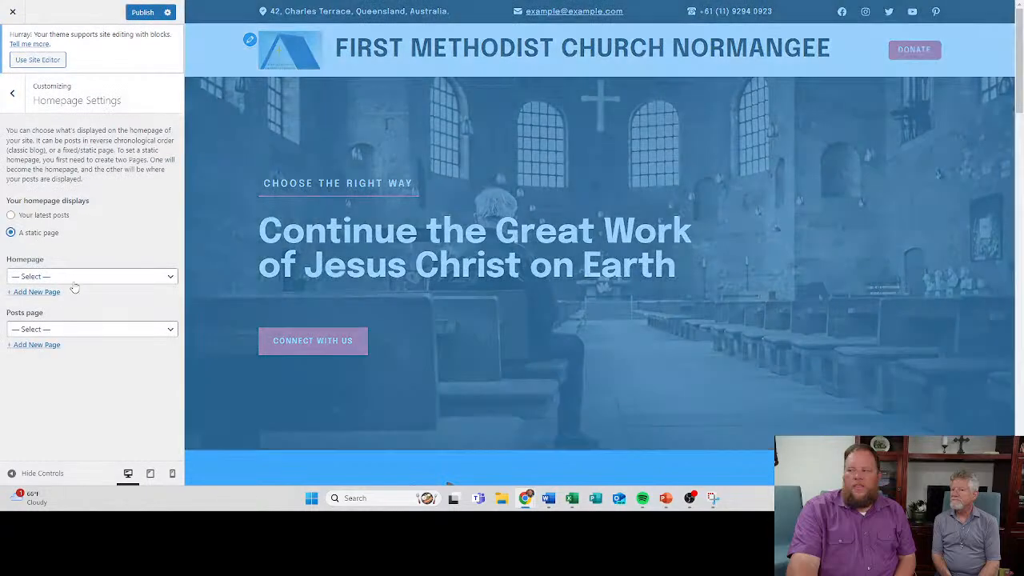
pyautogui.click(72, 280)
pyautogui.click(75, 332)
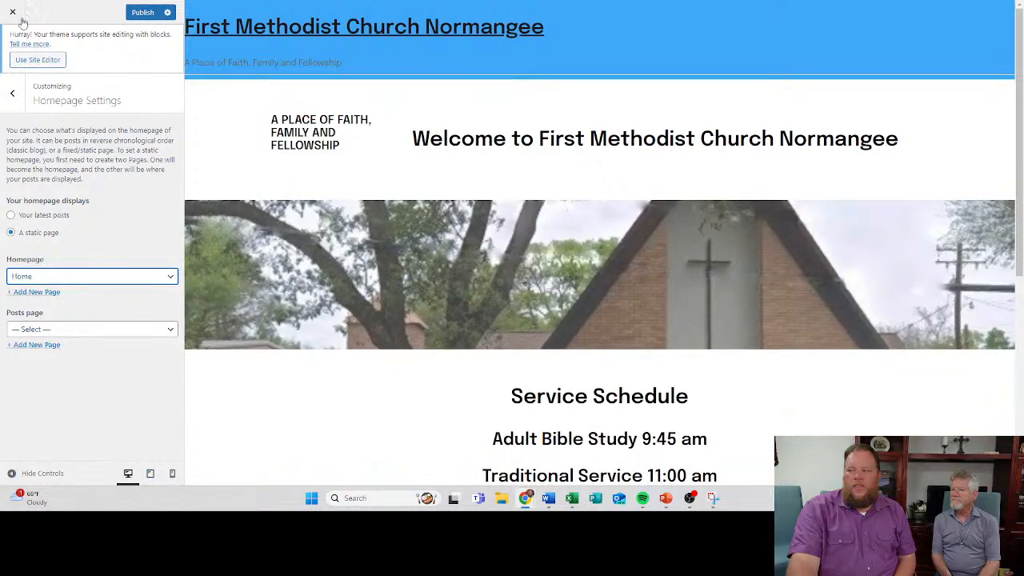
pyautogui.click(141, 13)
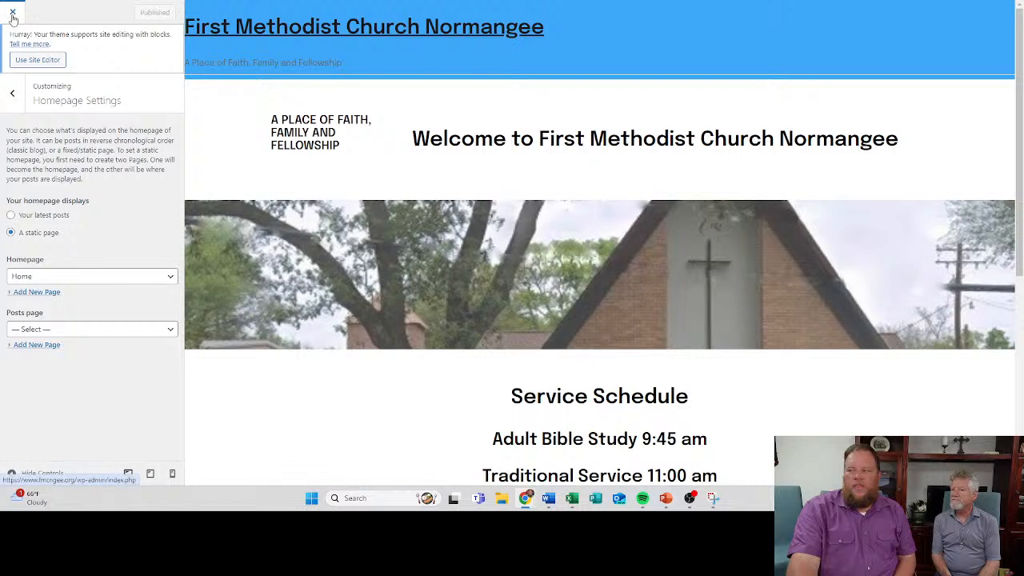
pyautogui.click(13, 16)
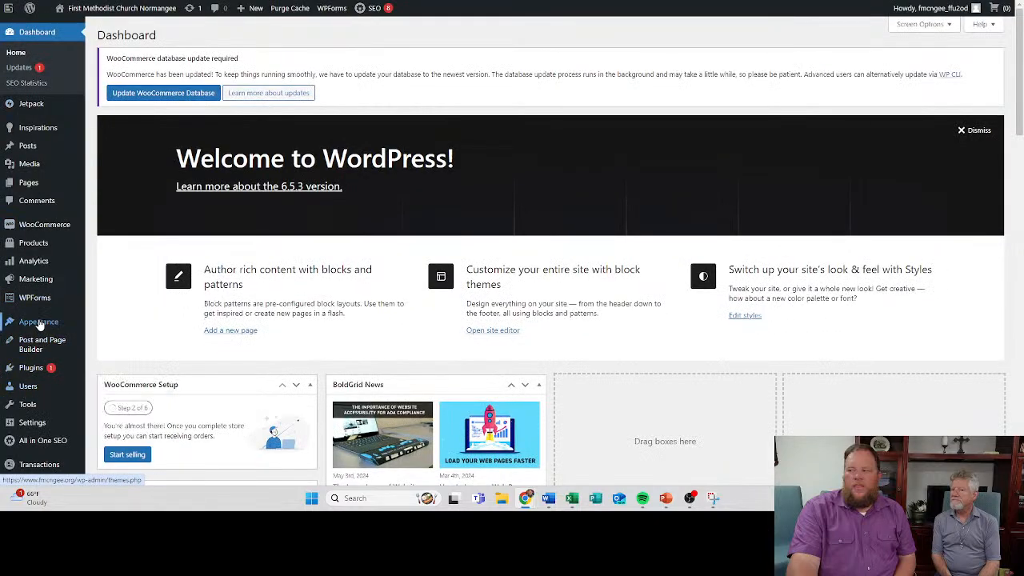
# - Recheck the homepage settings in the Customizer and look through the live home page
pyautogui.moveTo(94, 315)
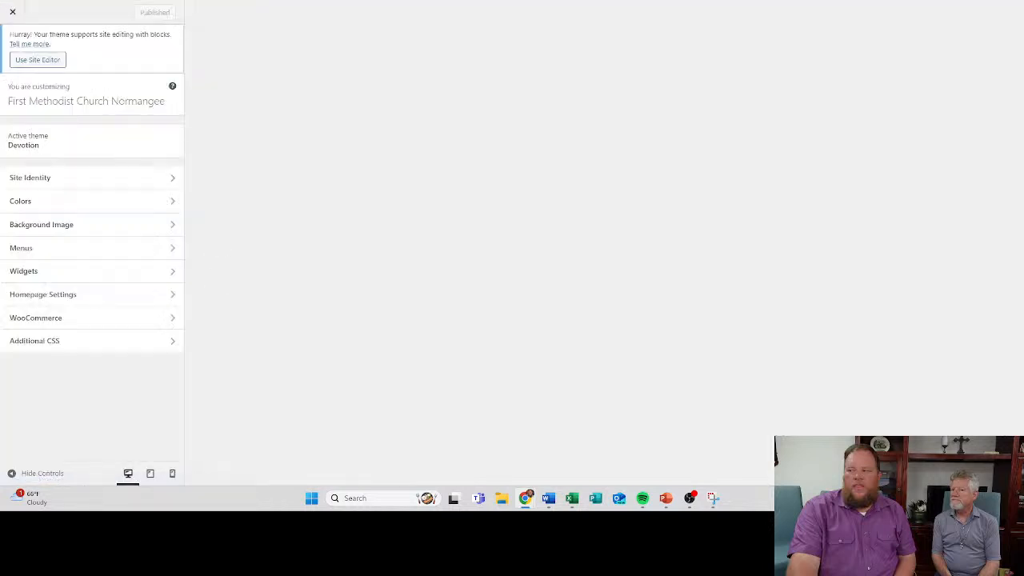
pyautogui.click(58, 298)
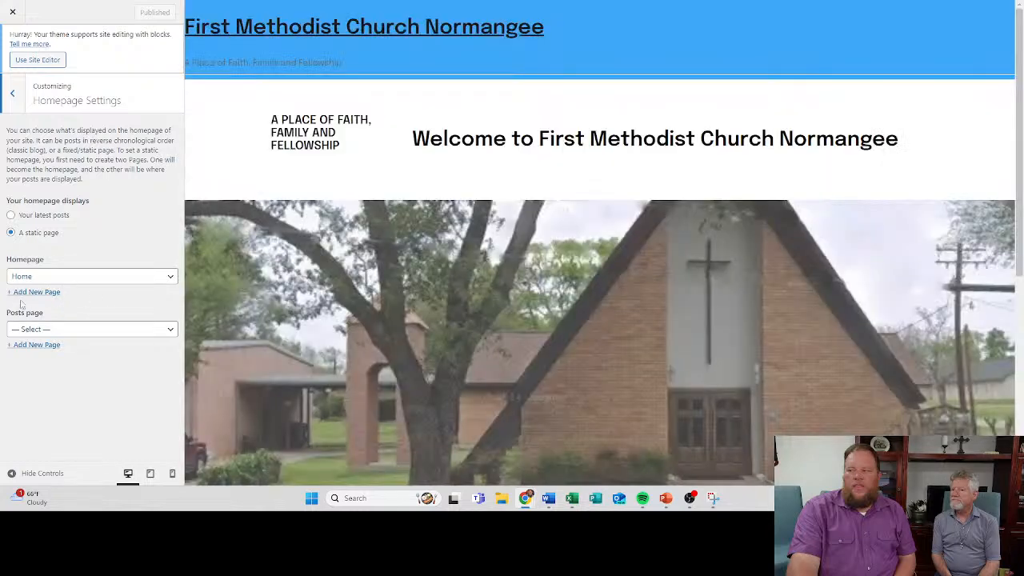
pyautogui.scroll(-2, 224, 245)
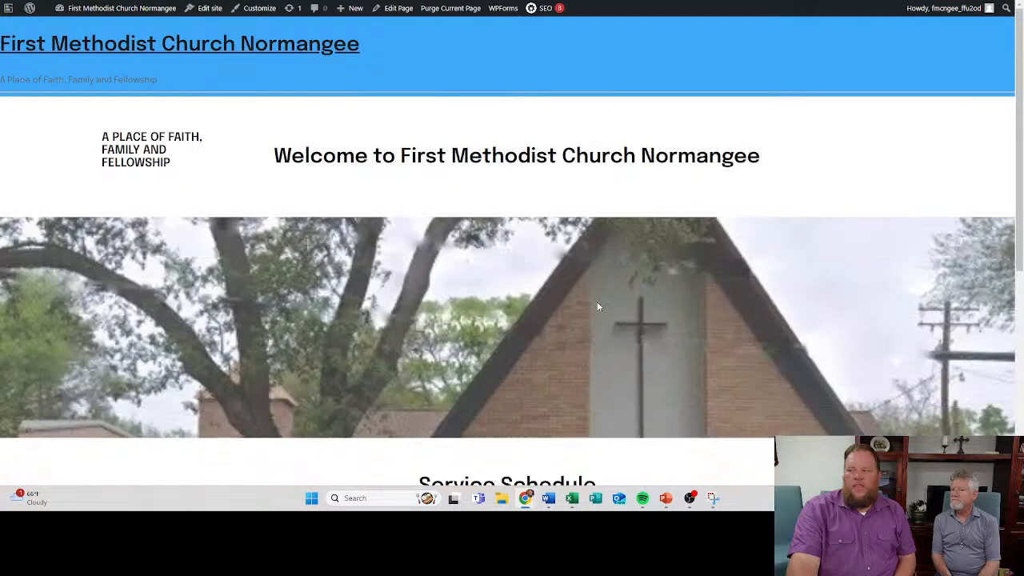
pyautogui.scroll(-3, 563, 295)
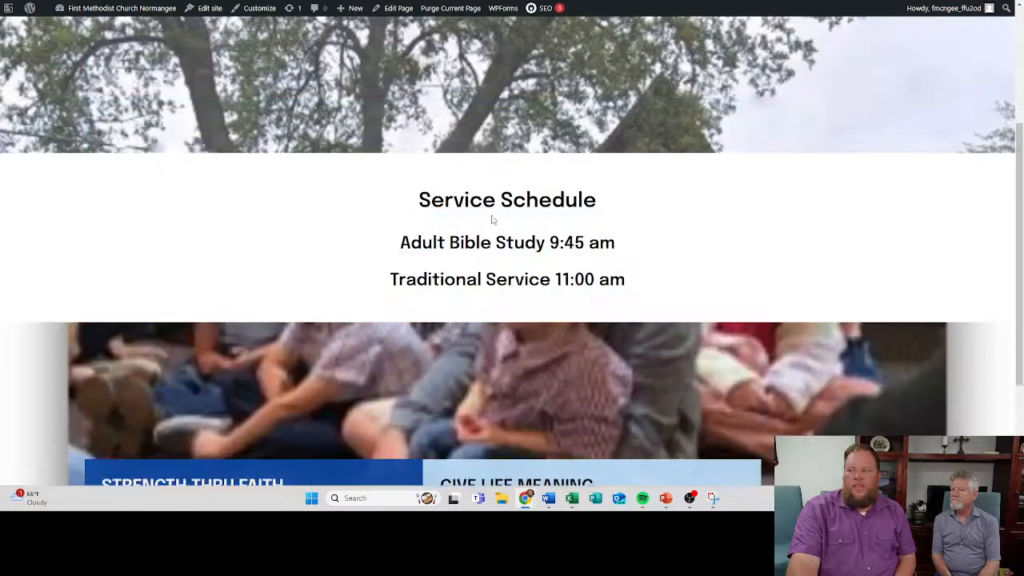
# - Check the rest of the live home page below the service schedule, down to the footer
pyautogui.scroll(-2, 435, 263)
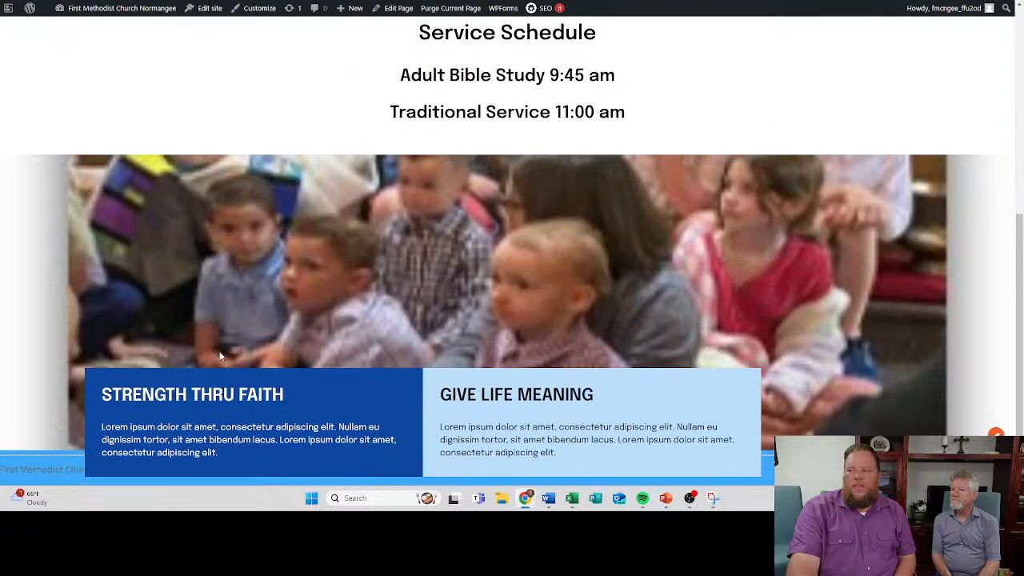
pyautogui.scroll(4, 296, 363)
pyautogui.scroll(1, 295, 363)
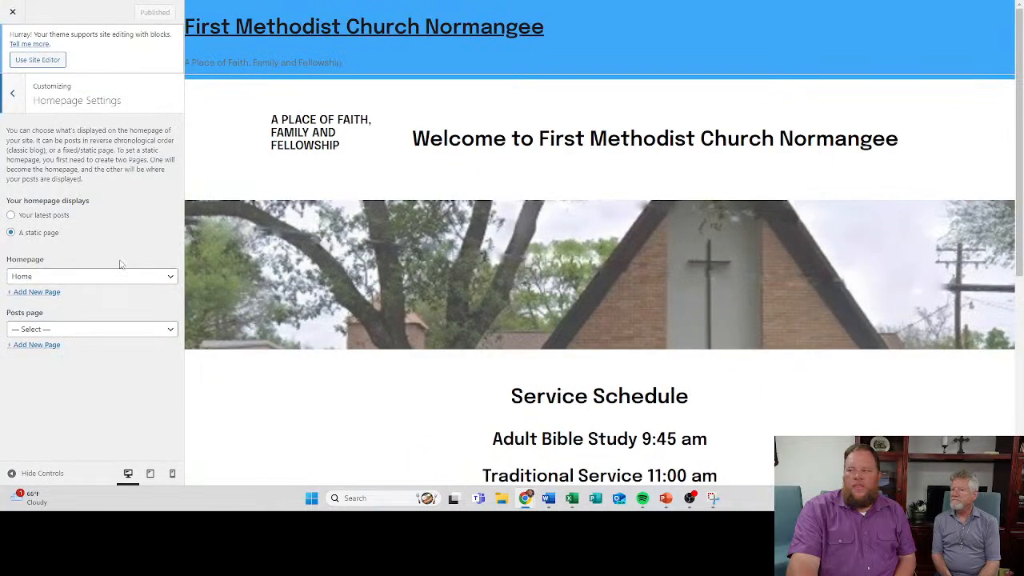
# - In the Customizer's menu settings, set Main Menu to automatically add new top-level pages, and publish the change
pyautogui.click(17, 98)
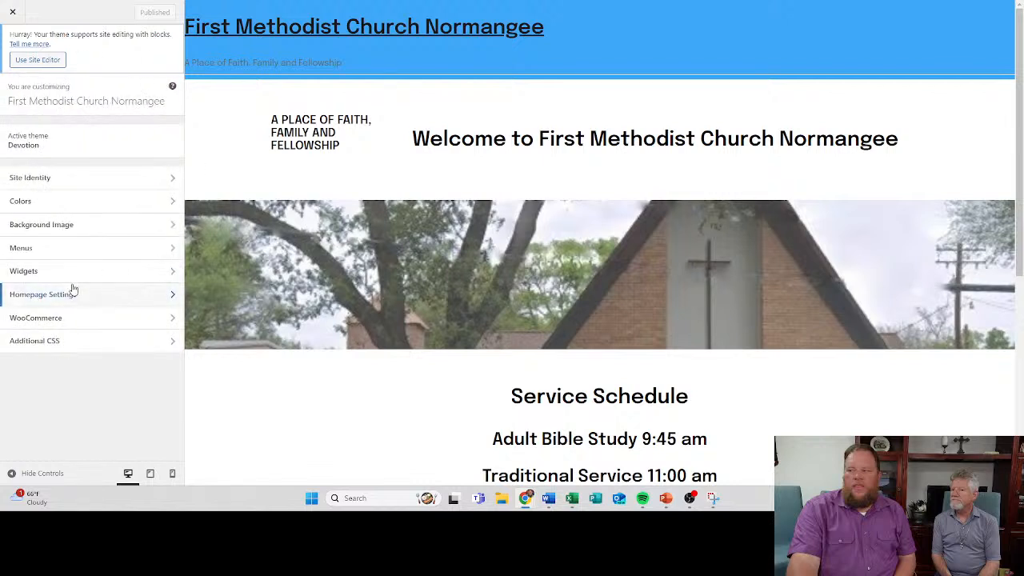
pyautogui.click(62, 251)
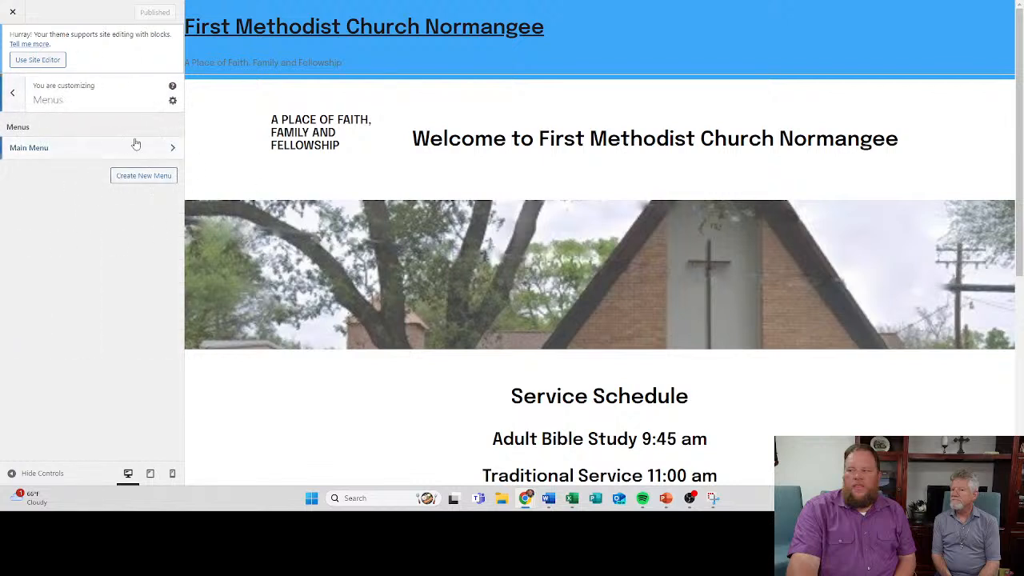
pyautogui.click(172, 100)
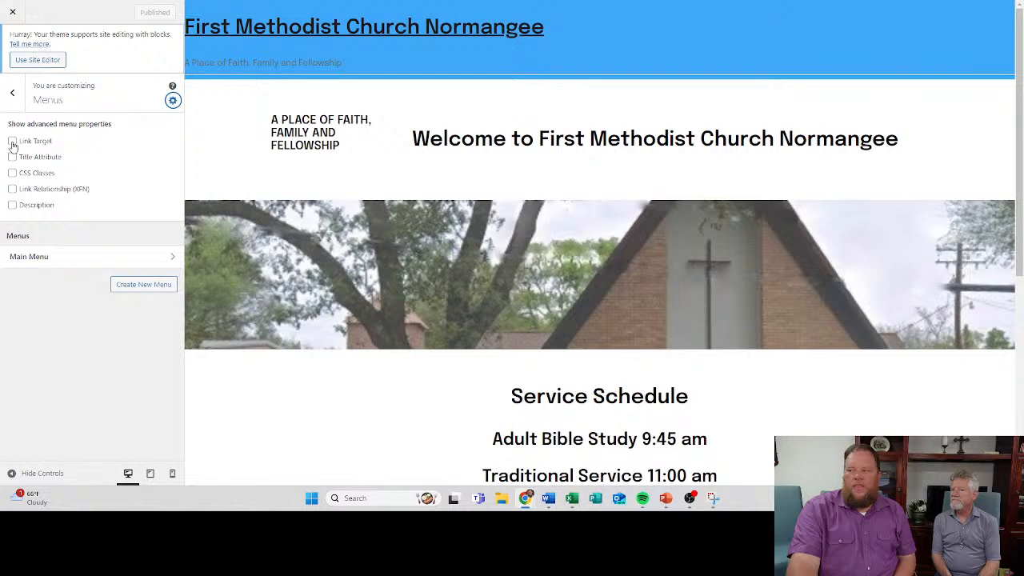
pyautogui.click(64, 255)
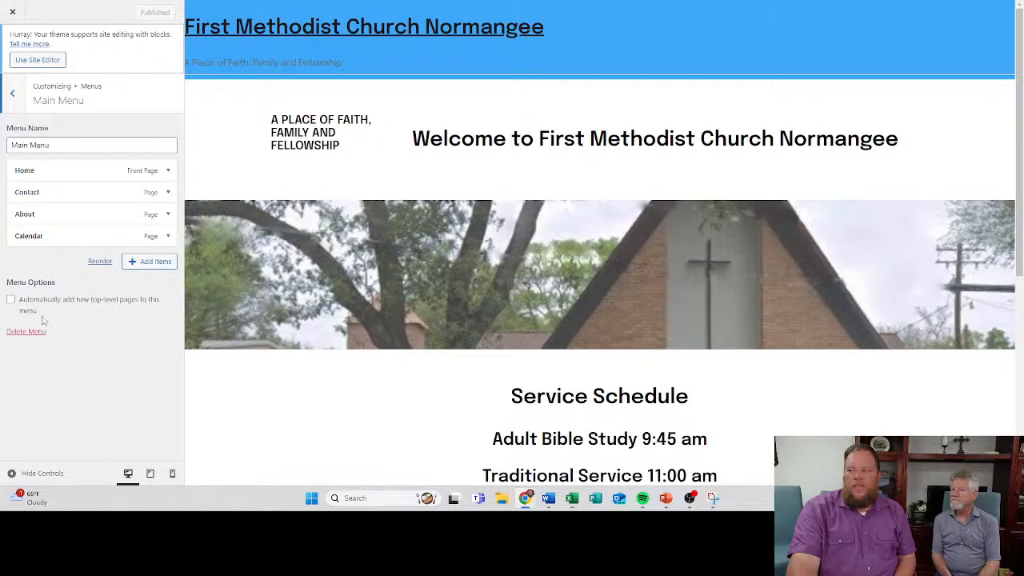
pyautogui.click(11, 302)
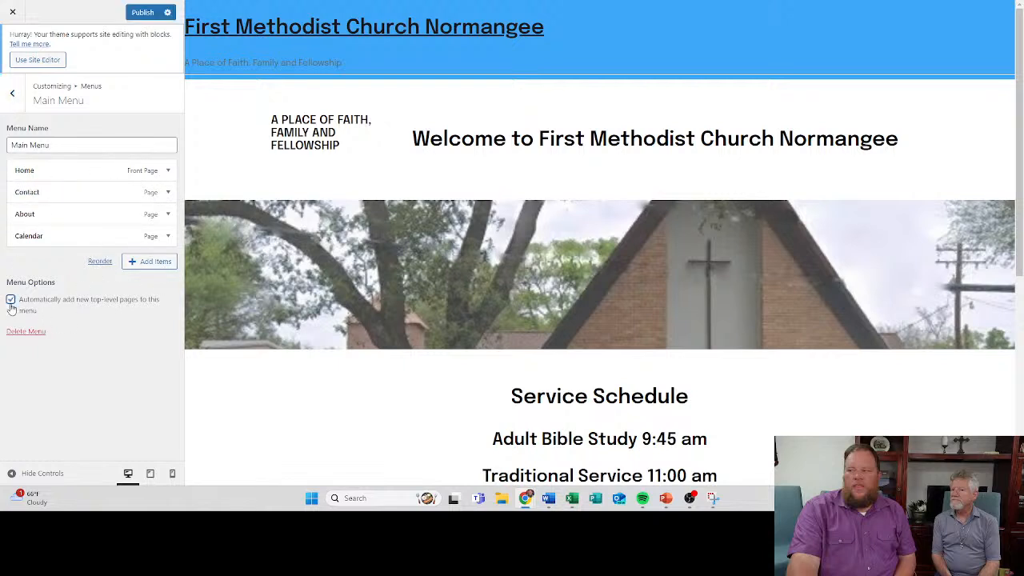
pyautogui.click(143, 13)
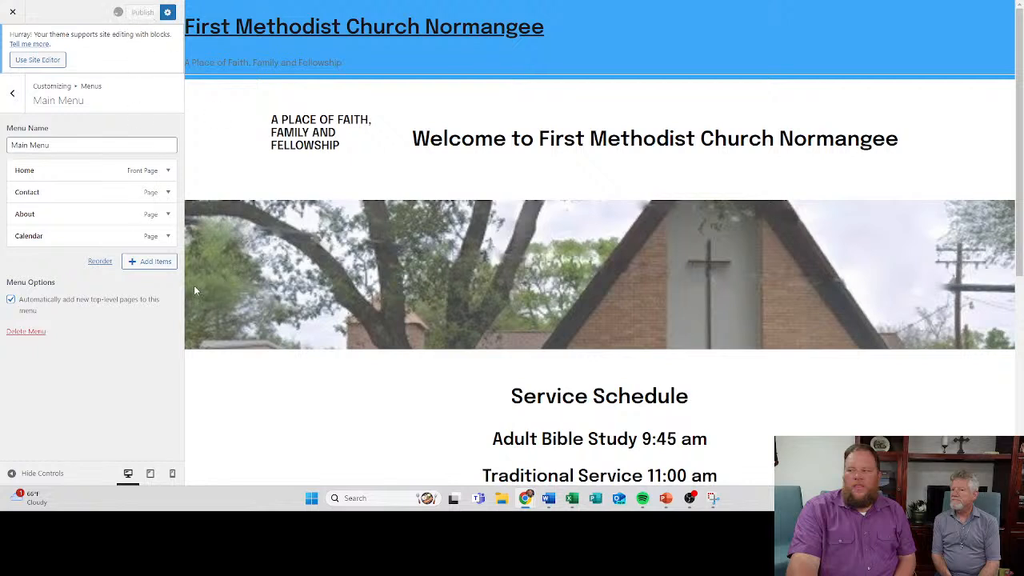